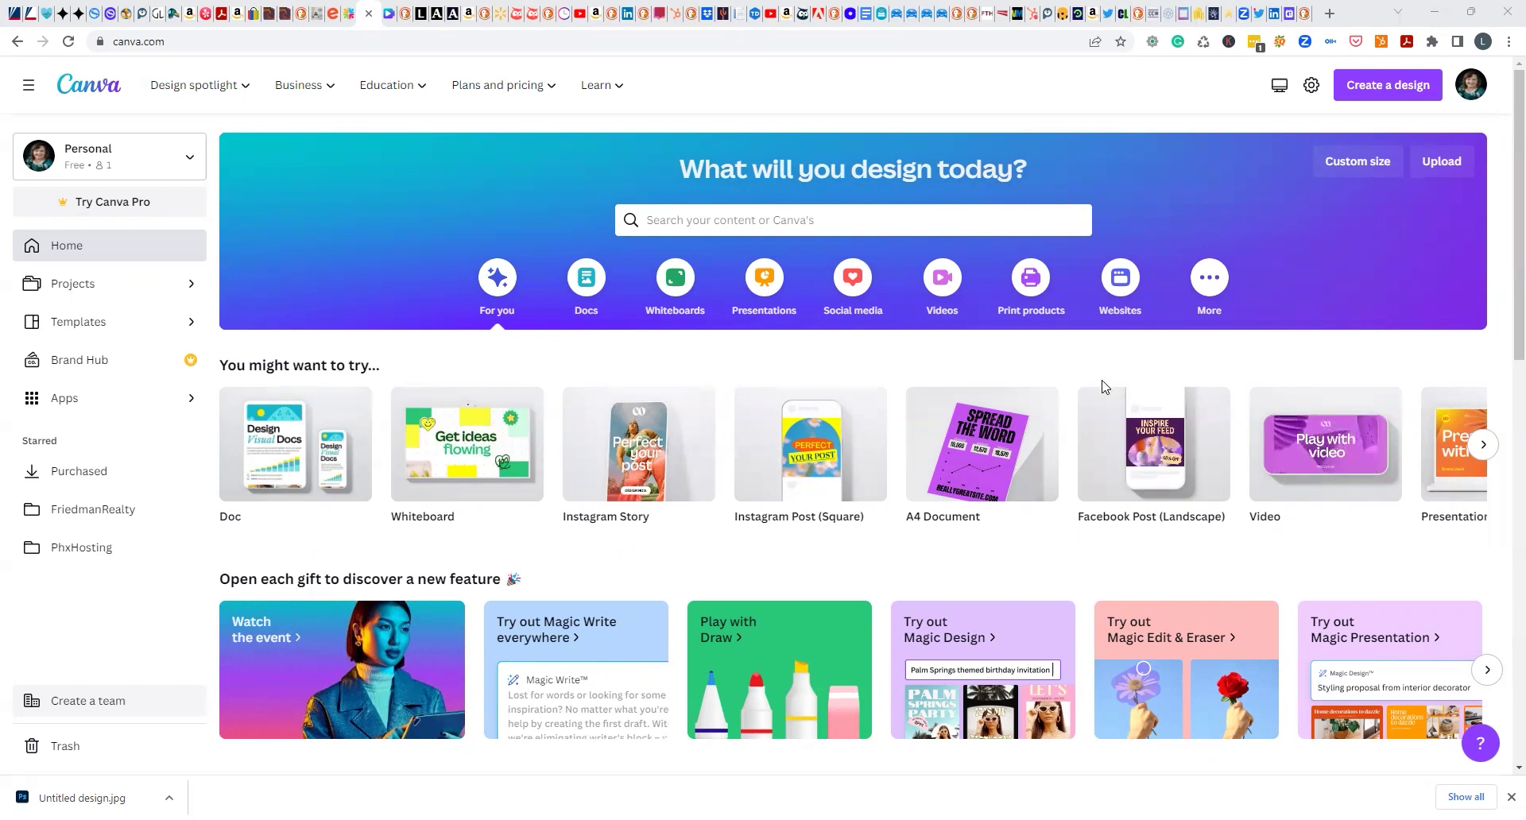
{"action": "scroll", "coordinate": [1103, 383], "scroll_direction": "down", "scroll_amount": 10}
{"action": "scroll", "coordinate": [1103, 386], "scroll_direction": "down", "scroll_amount": 5}
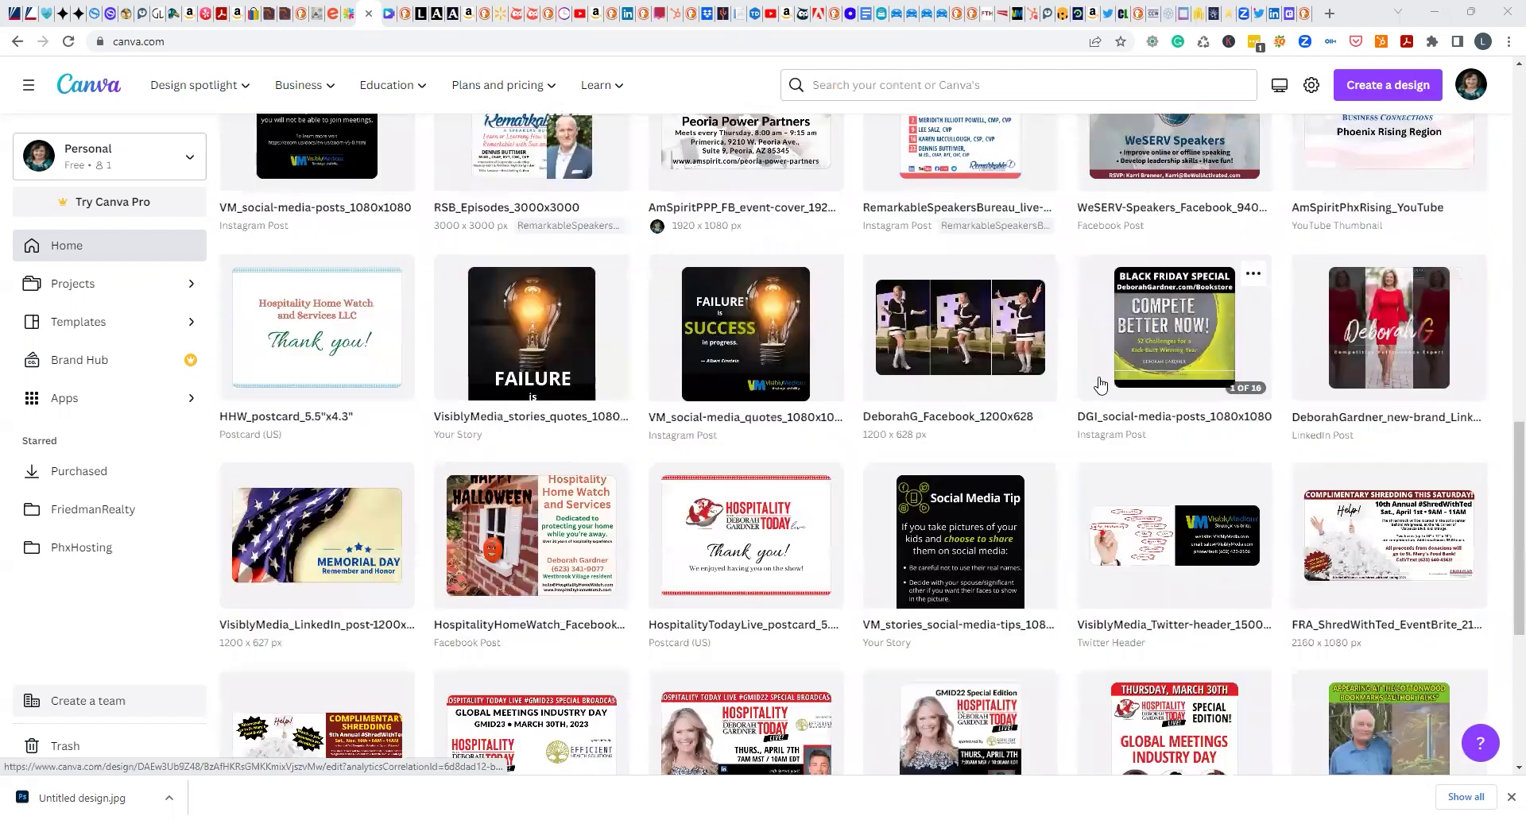
{"action": "scroll", "coordinate": [1099, 386], "scroll_direction": "down", "scroll_amount": 6}
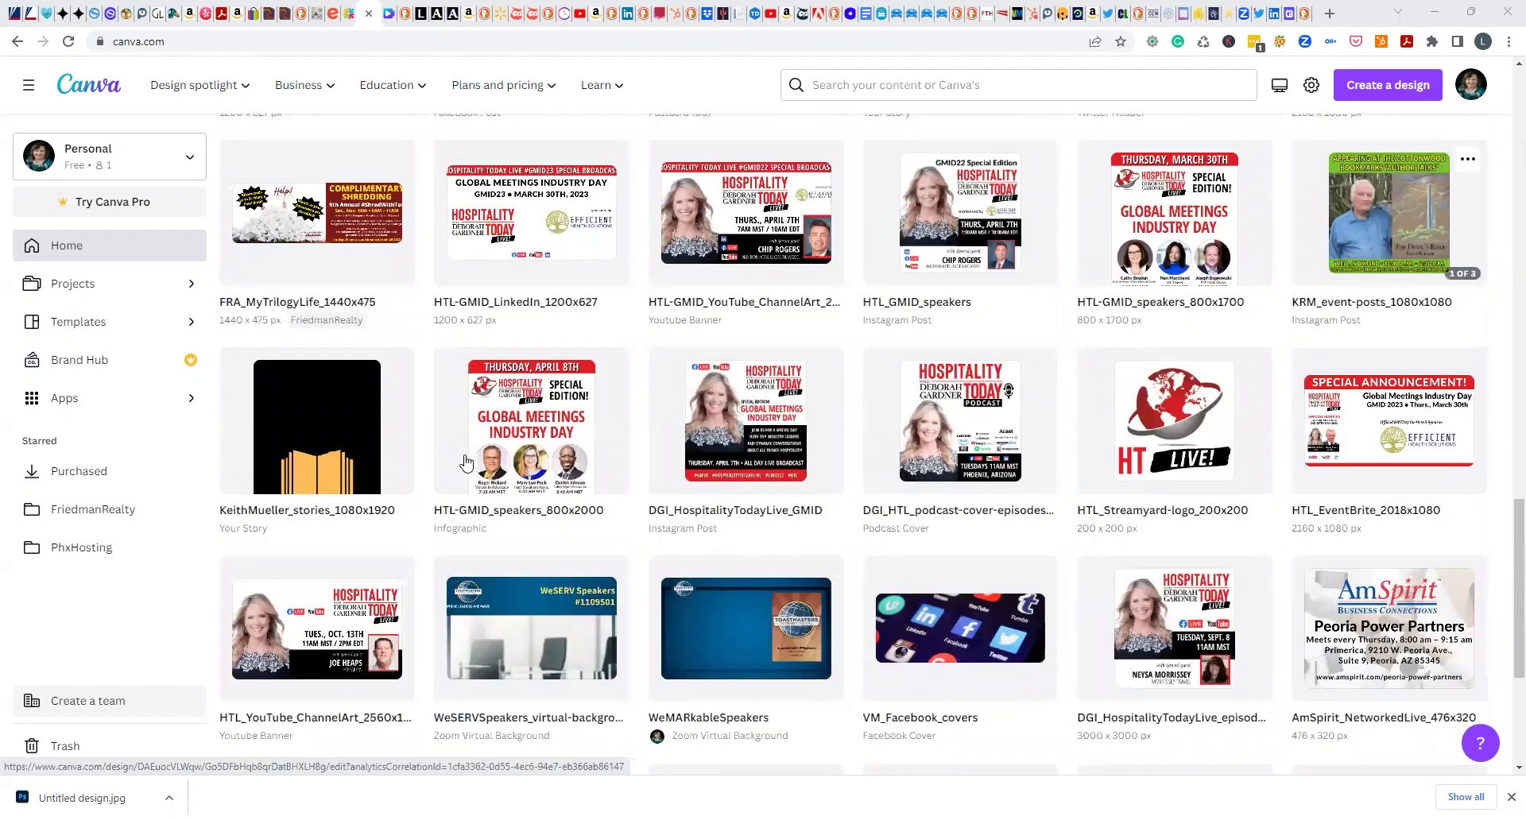
{"action": "scroll", "coordinate": [874, 469], "scroll_direction": "down", "scroll_amount": 7}
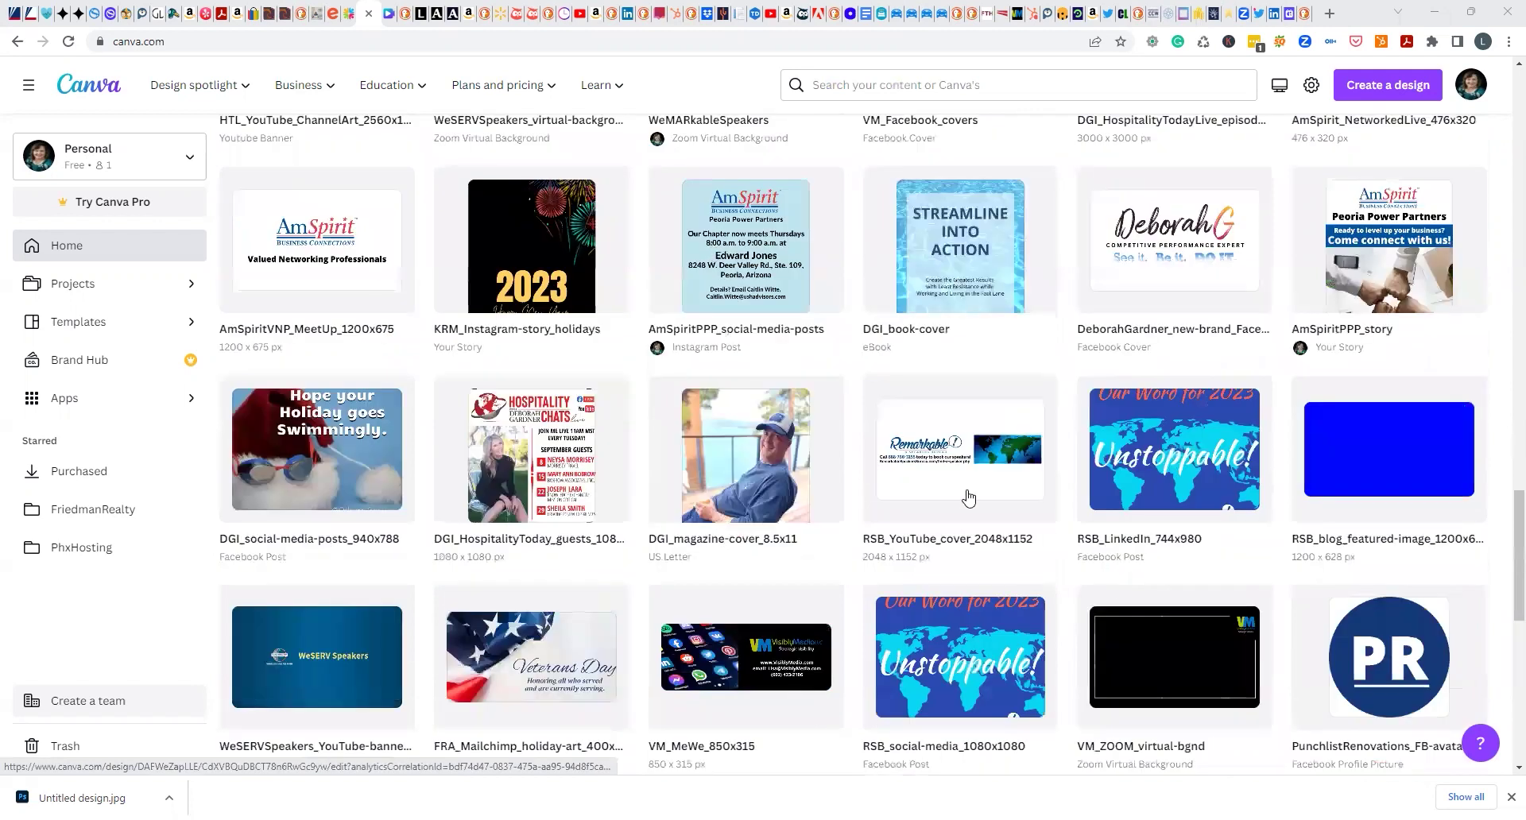
{"action": "scroll", "coordinate": [964, 497], "scroll_direction": "down", "scroll_amount": 4}
{"action": "scroll", "coordinate": [968, 497], "scroll_direction": "down", "scroll_amount": 5}
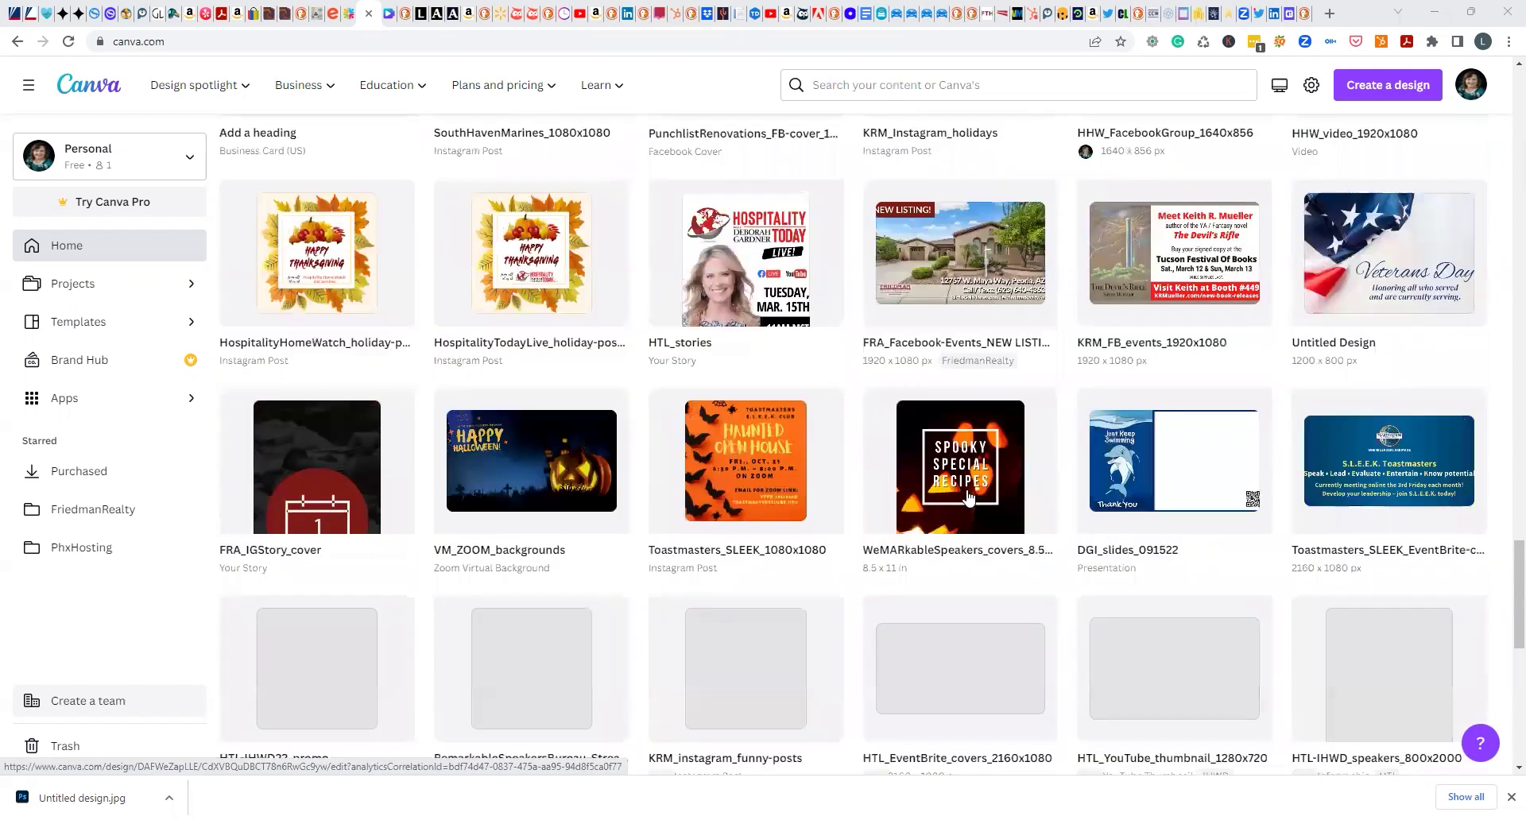
{"action": "scroll", "coordinate": [968, 497], "scroll_direction": "down", "scroll_amount": 4}
{"action": "scroll", "coordinate": [968, 498], "scroll_direction": "down", "scroll_amount": 8}
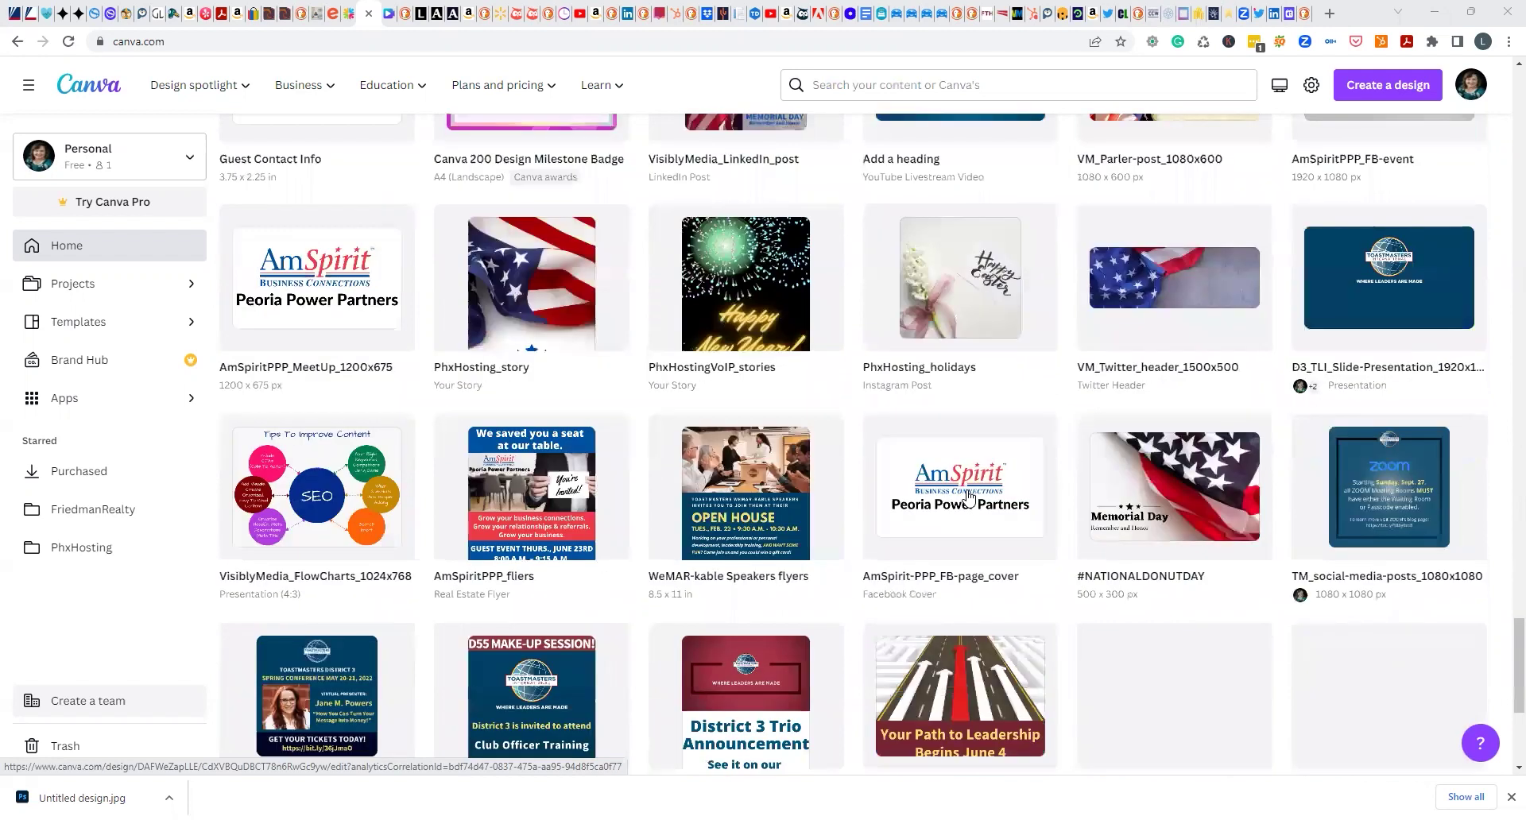
{"action": "scroll", "coordinate": [882, 459], "scroll_direction": "up", "scroll_amount": 6}
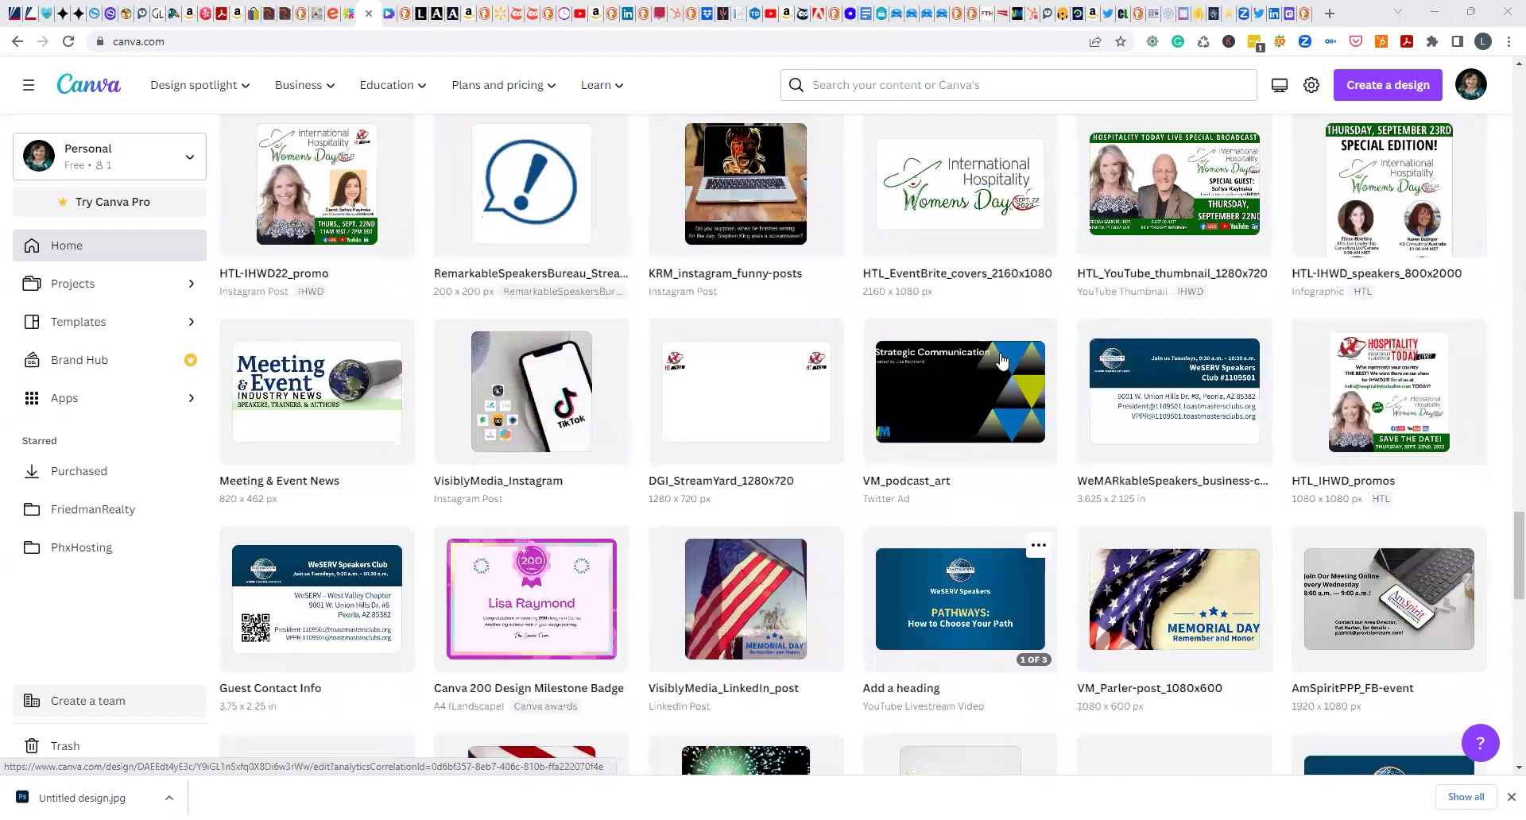
{"action": "scroll", "coordinate": [1001, 362], "scroll_direction": "up", "scroll_amount": 20}
{"action": "scroll", "coordinate": [1002, 358], "scroll_direction": "up", "scroll_amount": 10}
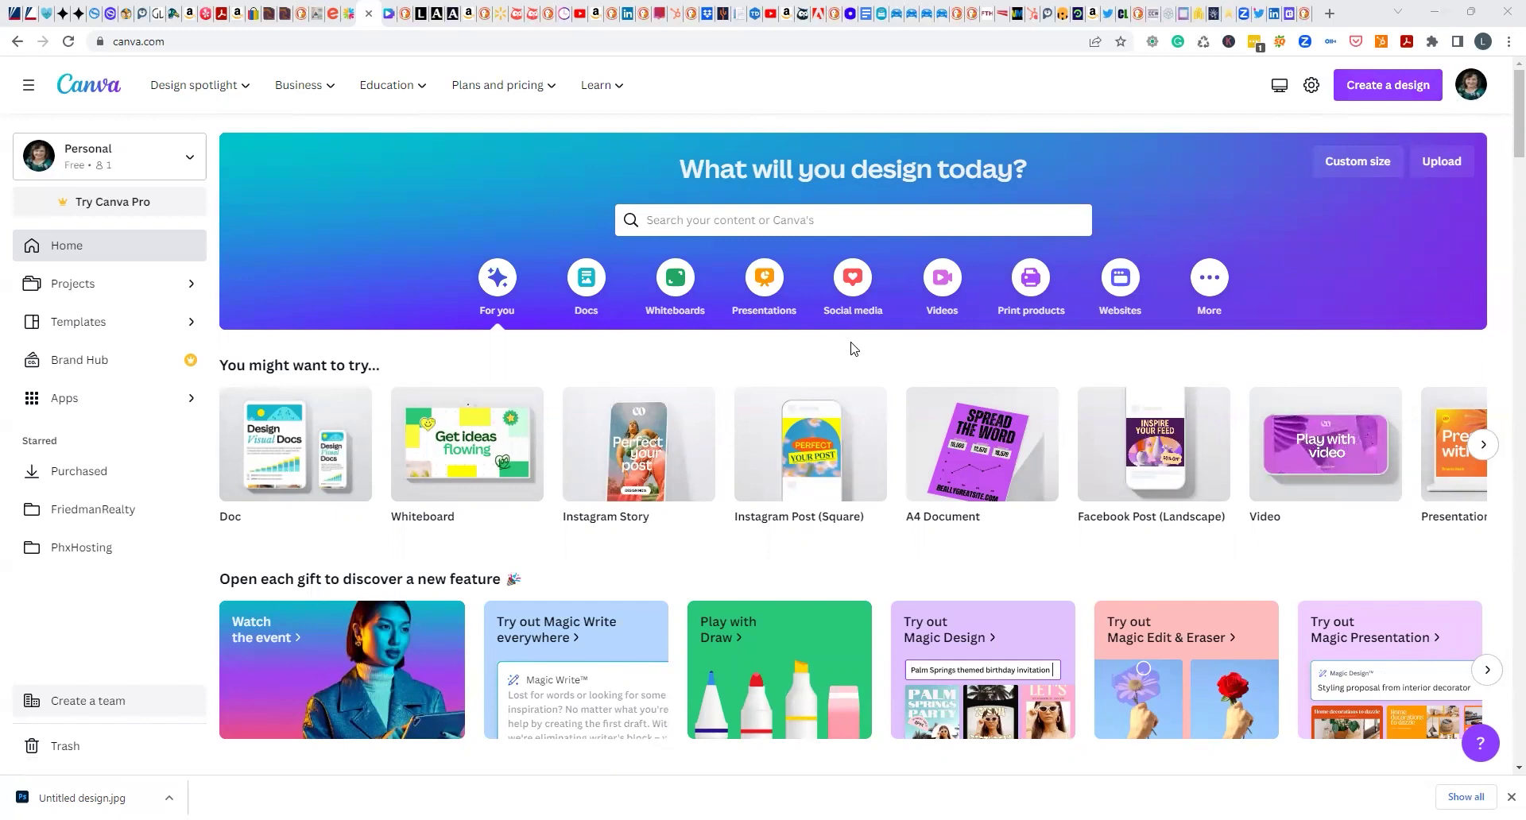
Open the Templates home page from the left sidebar
{"action": "scroll", "coordinate": [849, 350], "scroll_direction": "down", "scroll_amount": 3}
{"action": "scroll", "coordinate": [849, 356], "scroll_direction": "down", "scroll_amount": 2}
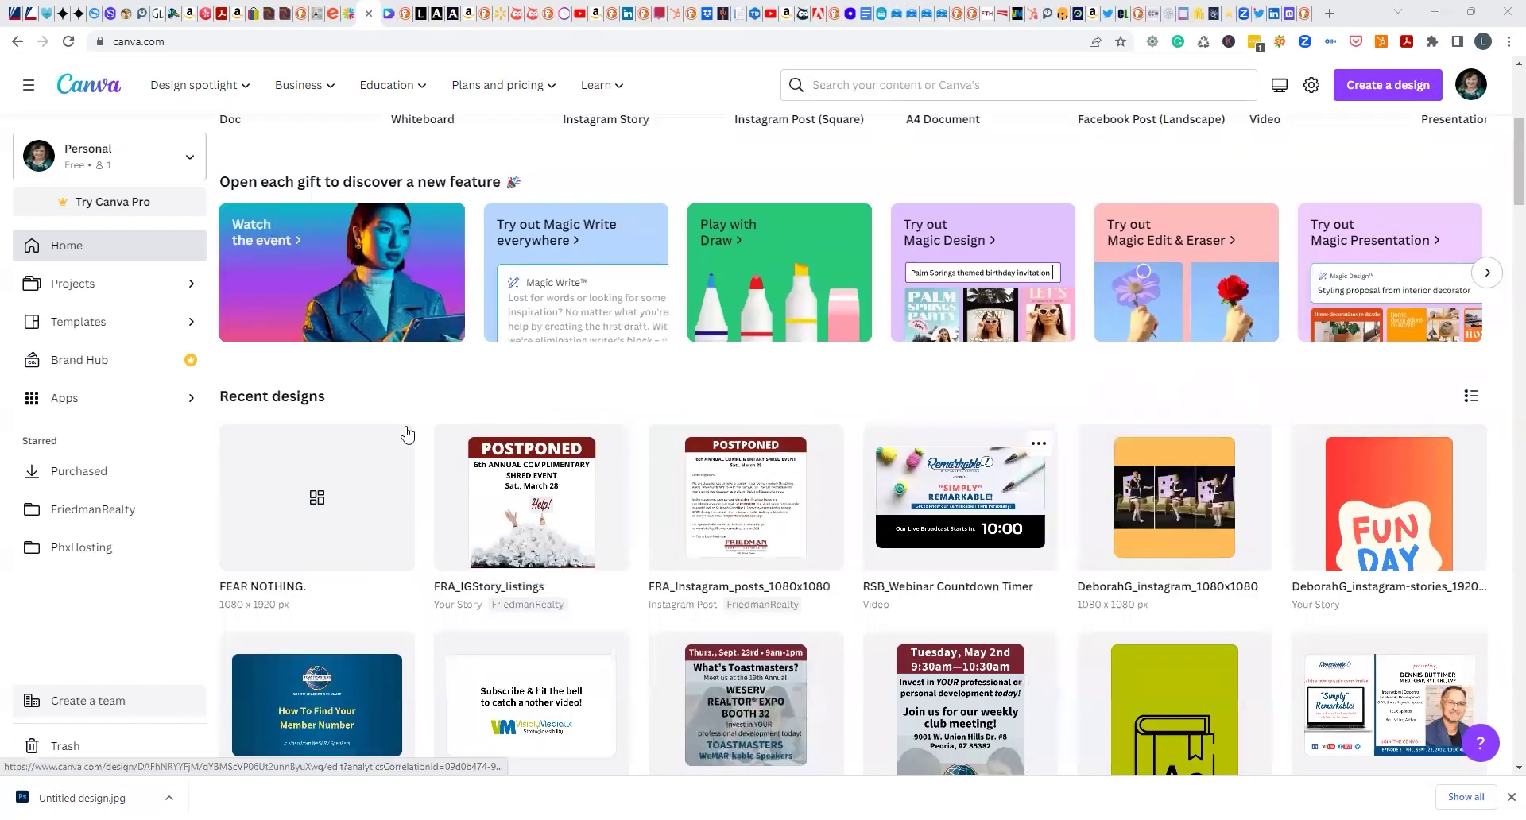
{"action": "left_click", "coordinate": [58, 335]}
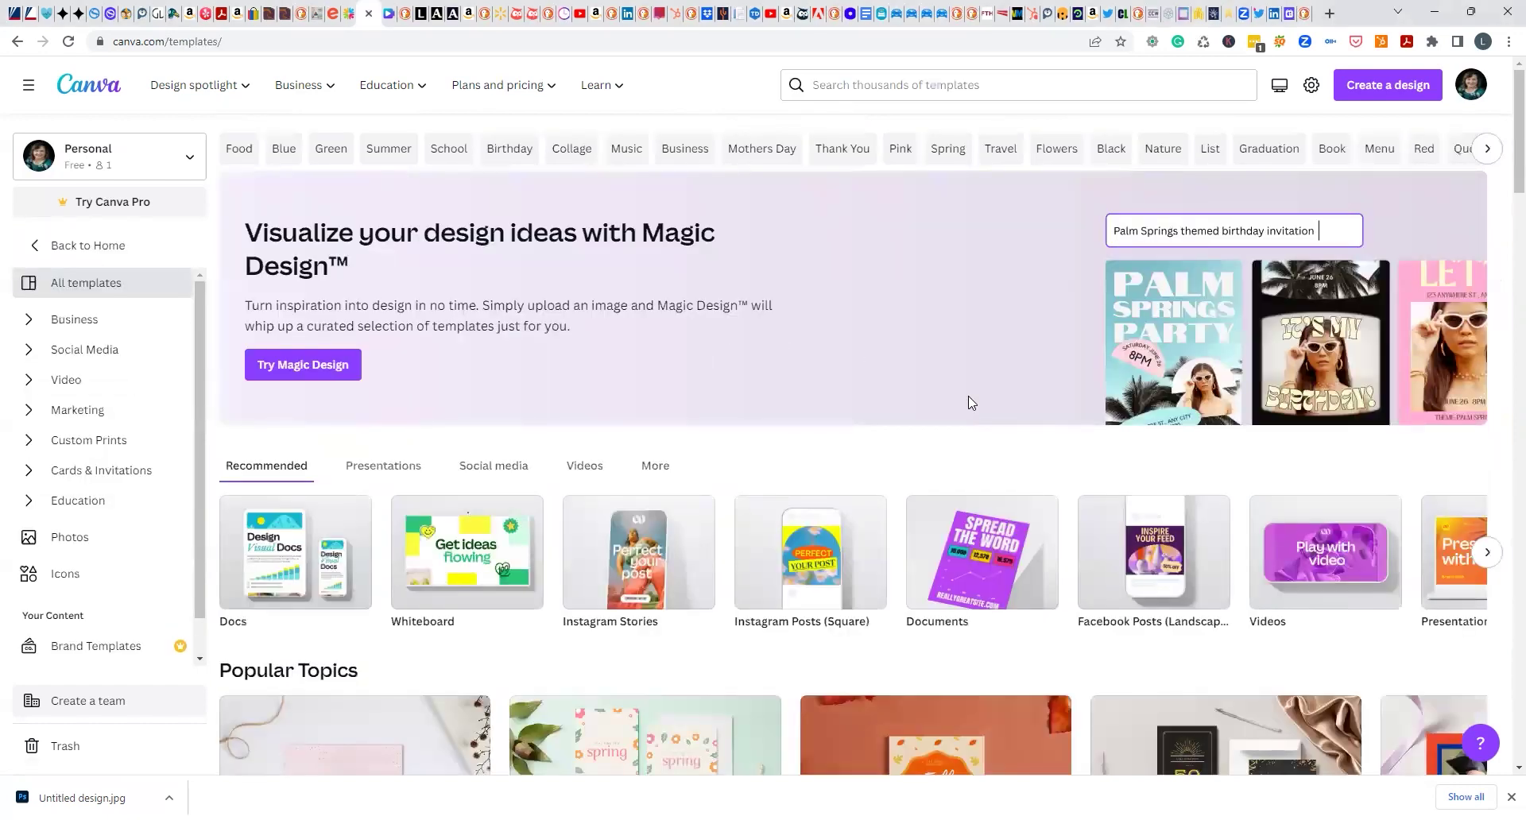
Scroll down to New in Canva and preview the Brown Modern Coffee Shop Billboard template
{"action": "scroll", "coordinate": [968, 396], "scroll_direction": "down", "scroll_amount": 5}
{"action": "scroll", "coordinate": [392, 272], "scroll_direction": "down", "scroll_amount": 3}
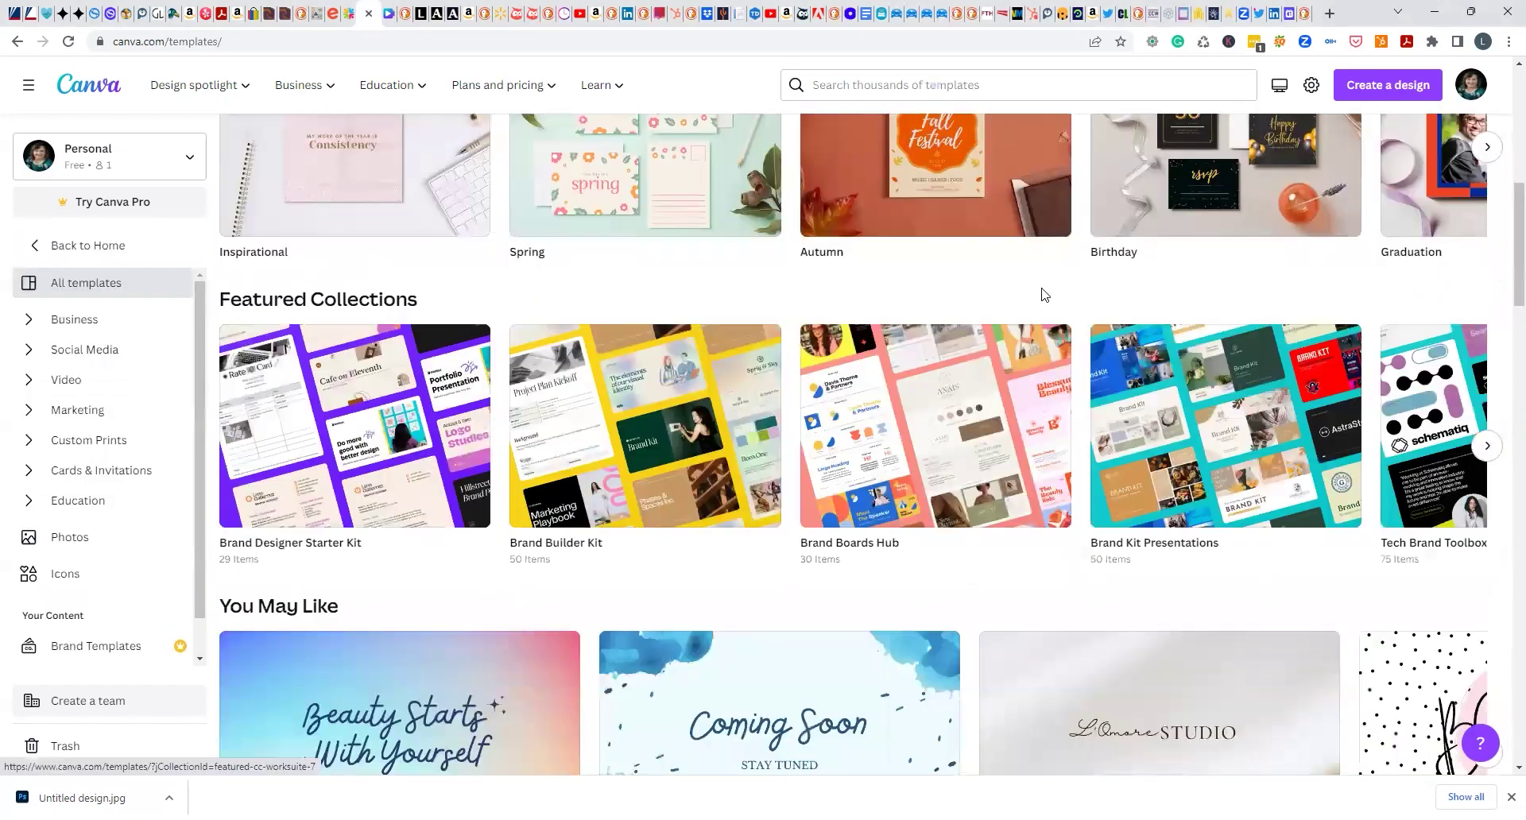
{"action": "scroll", "coordinate": [778, 326], "scroll_direction": "up", "scroll_amount": 3}
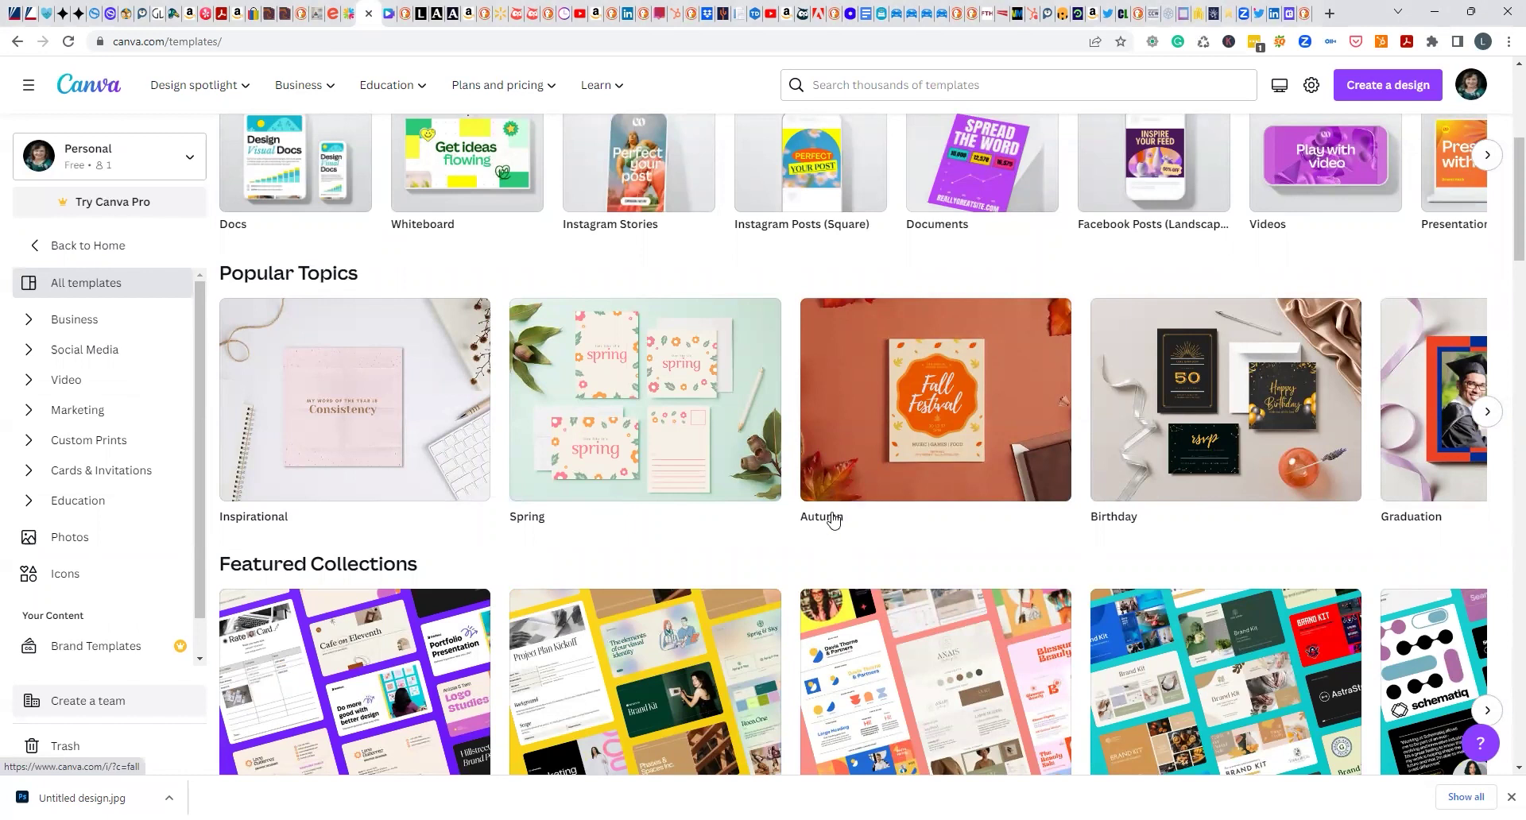
{"action": "scroll", "coordinate": [580, 481], "scroll_direction": "down", "scroll_amount": 3}
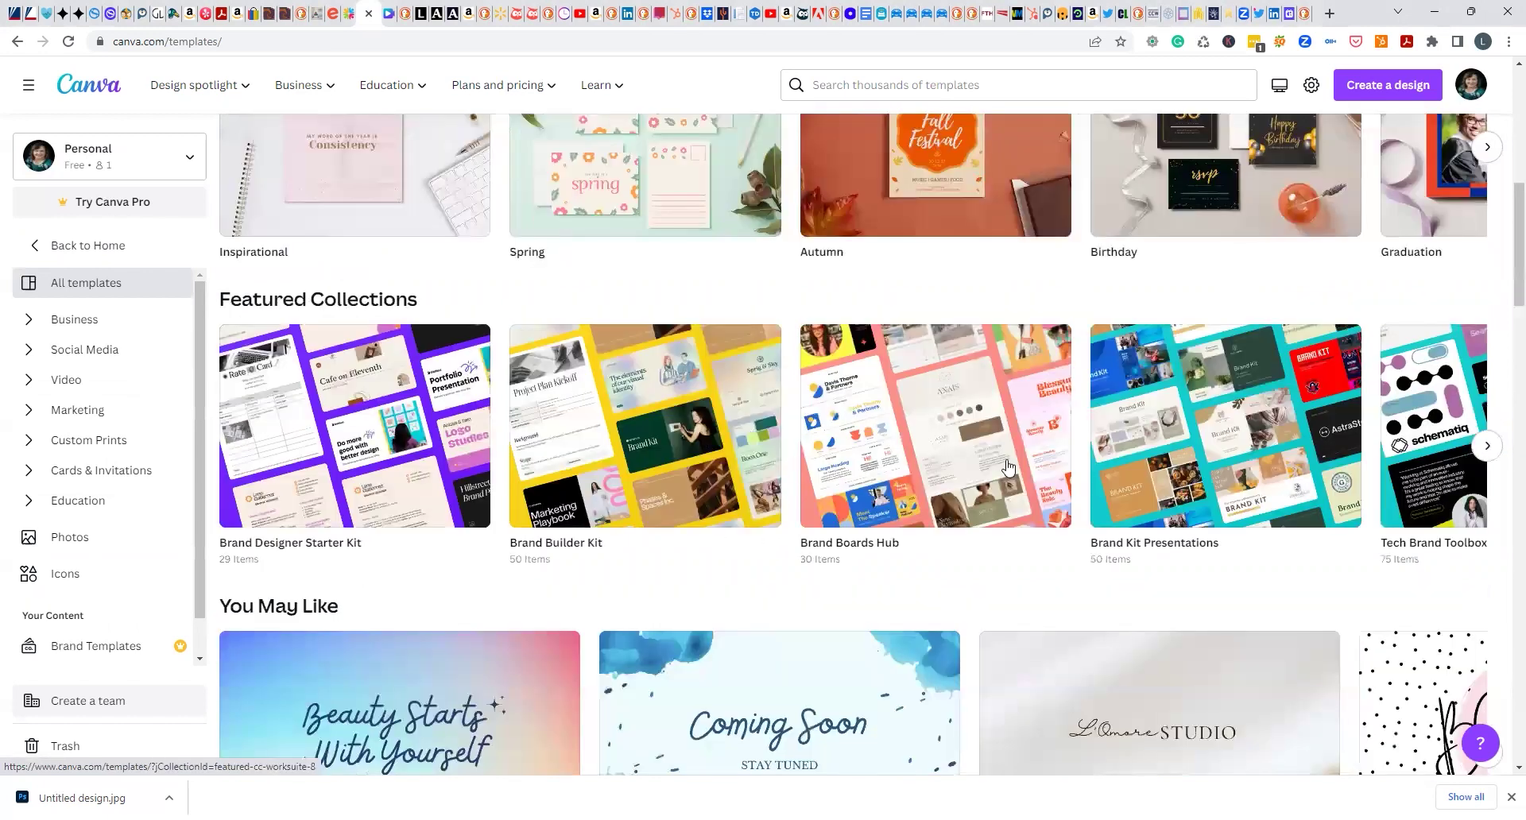
{"action": "scroll", "coordinate": [1007, 466], "scroll_direction": "down", "scroll_amount": 3}
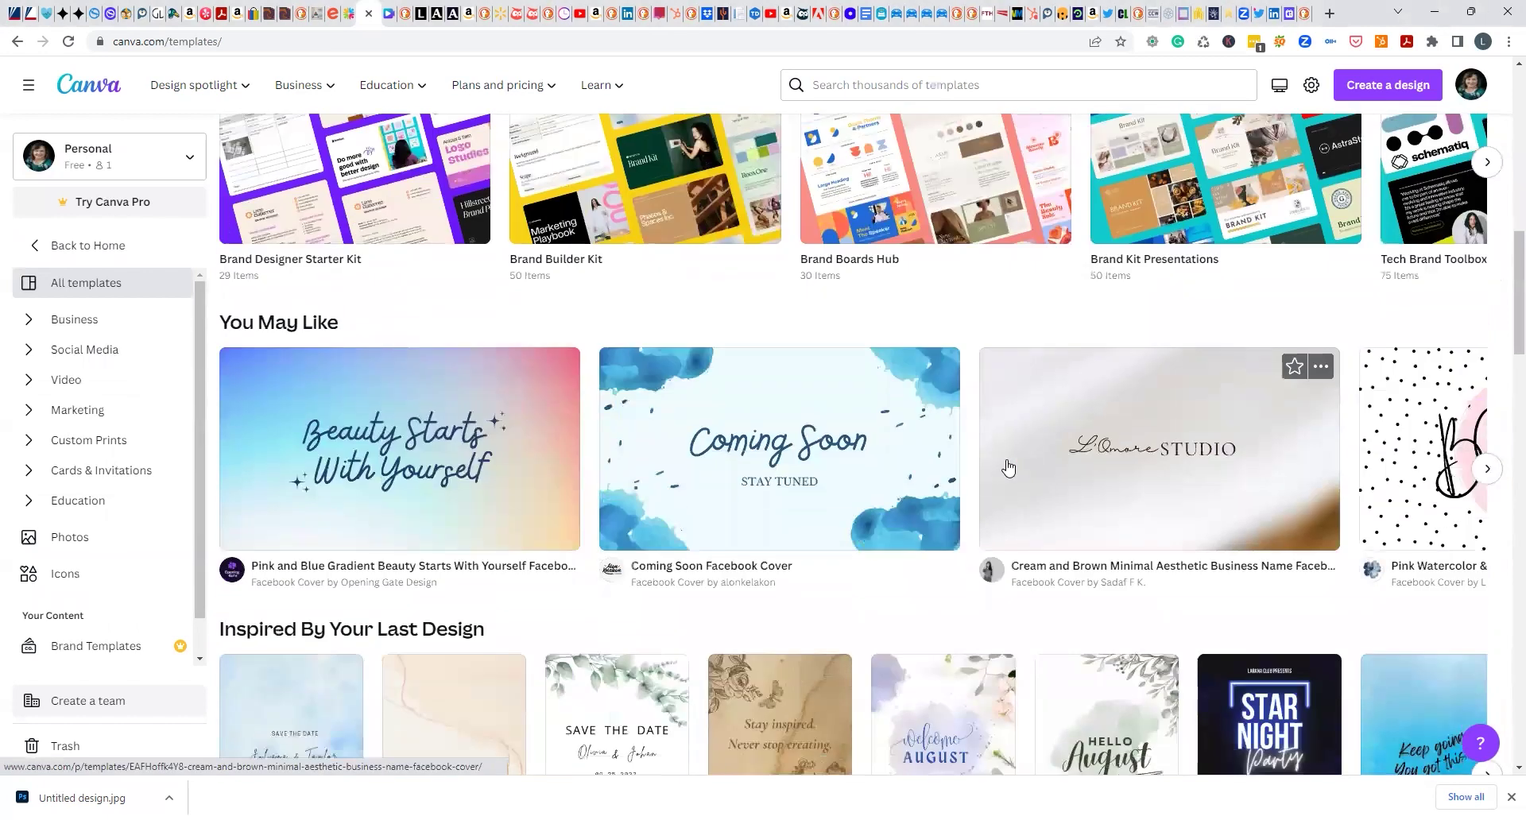
{"action": "scroll", "coordinate": [753, 637], "scroll_direction": "down", "scroll_amount": 2}
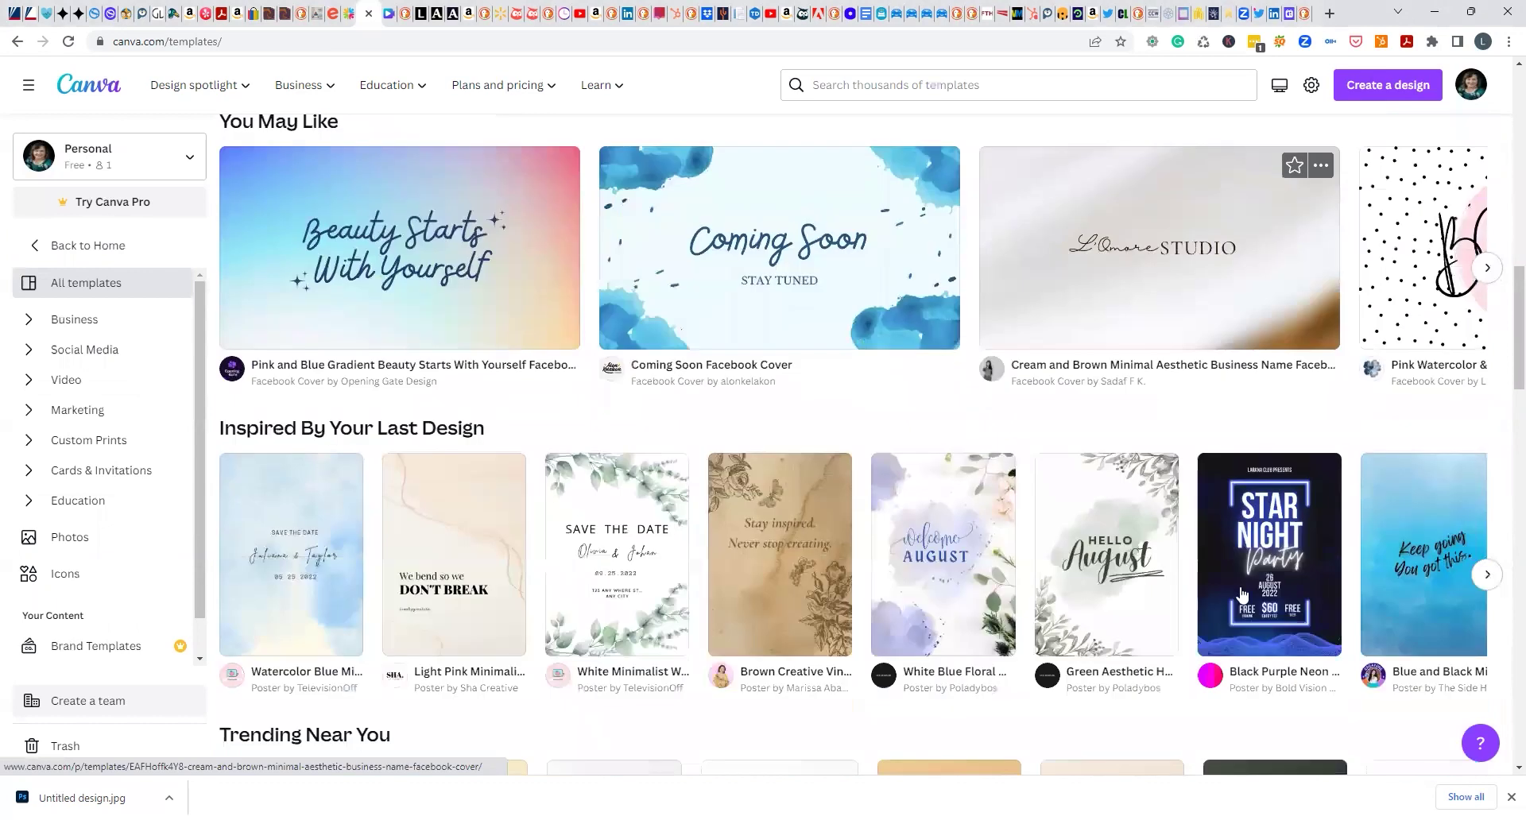
{"action": "scroll", "coordinate": [1242, 595], "scroll_direction": "down", "scroll_amount": 5}
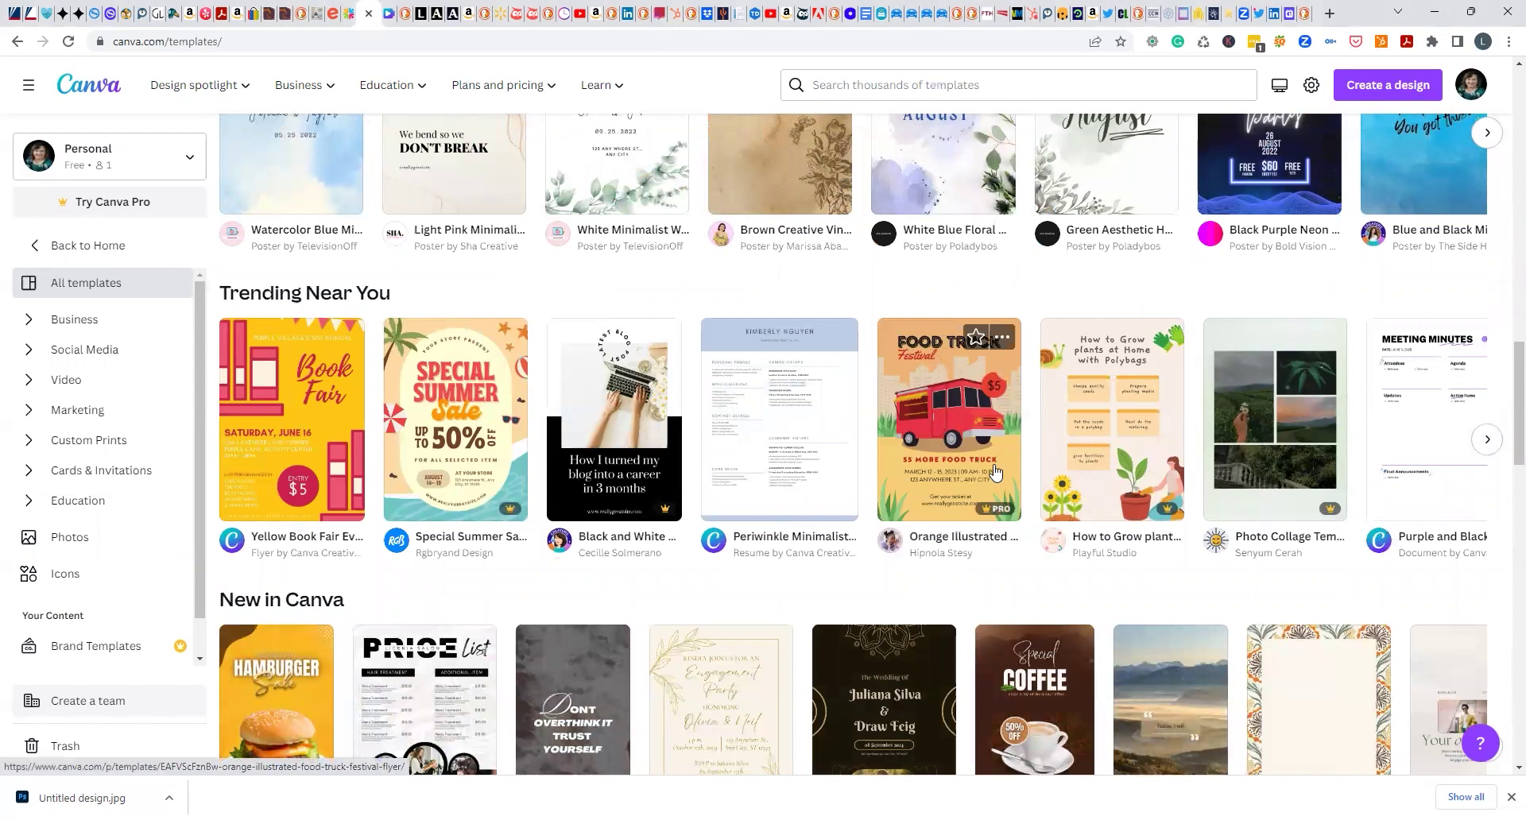
{"action": "scroll", "coordinate": [1265, 498], "scroll_direction": "down", "scroll_amount": 5}
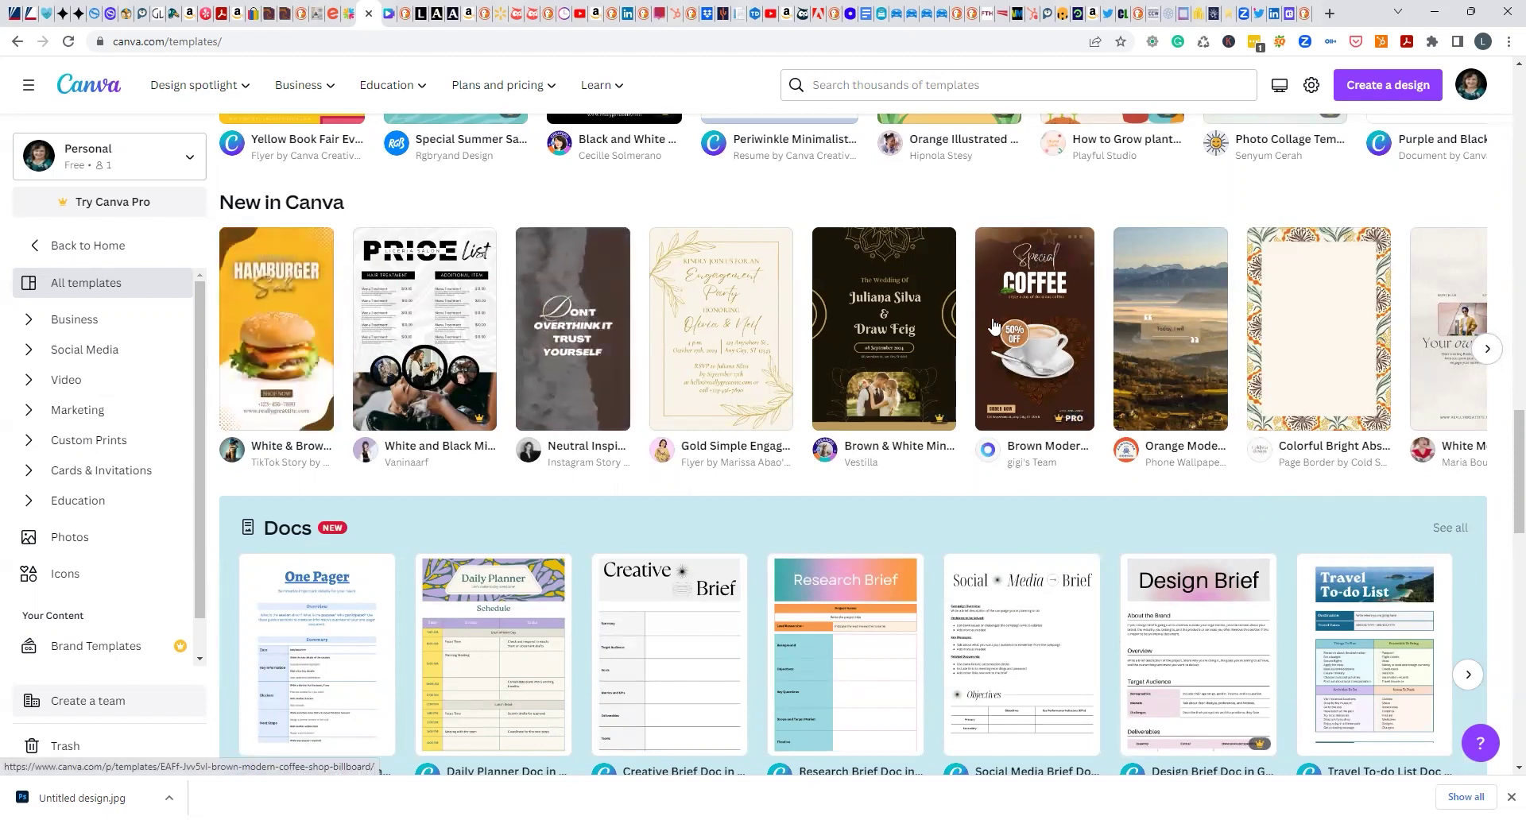
{"action": "left_click", "coordinate": [994, 386]}
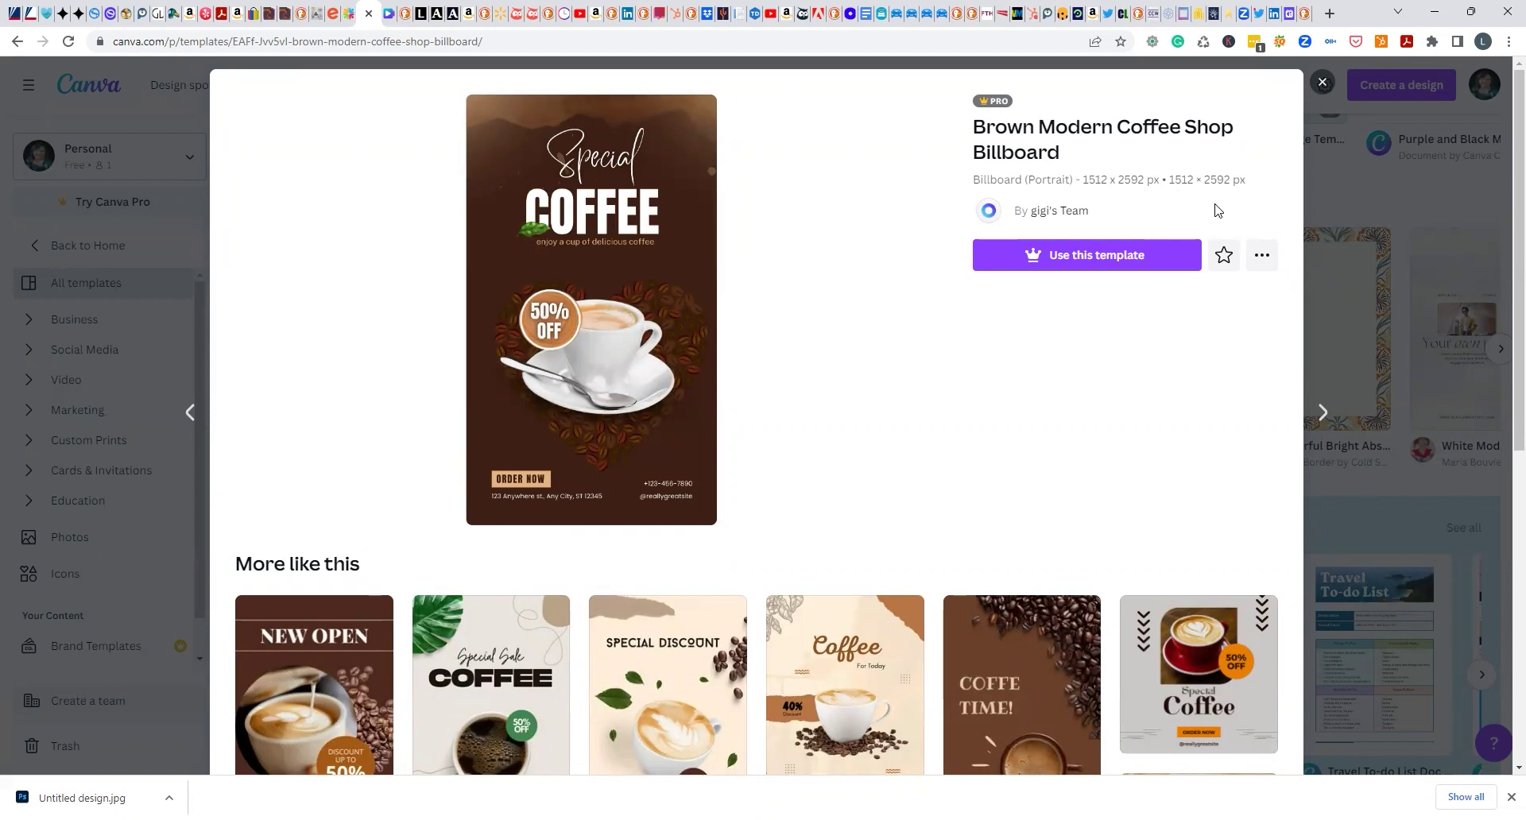
Close the Brown Modern Coffee Shop Billboard template preview
{"action": "left_click", "coordinate": [1323, 82]}
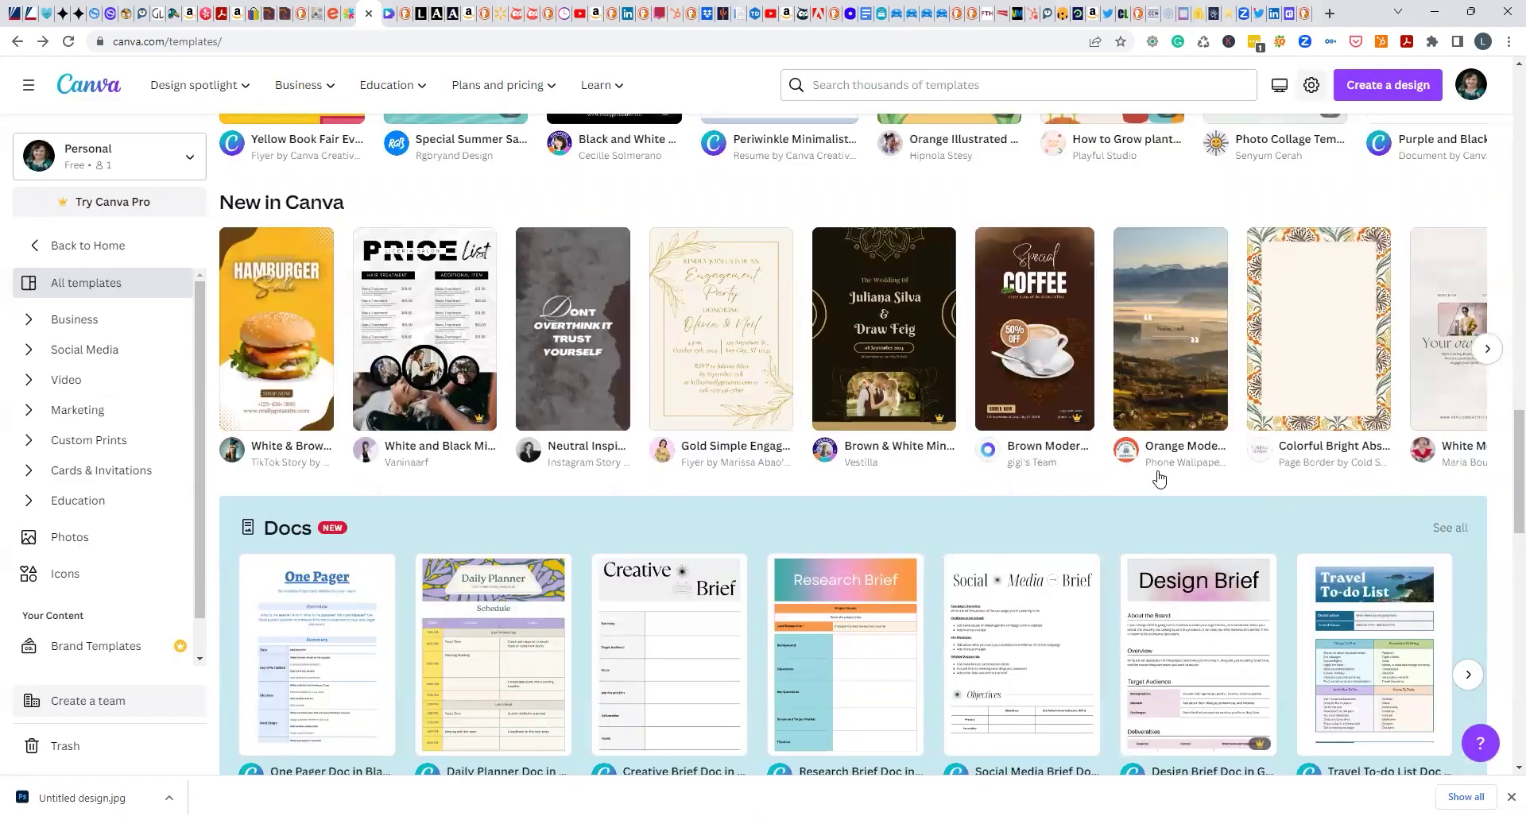
Browse the Instagram Posts carousel to its end and open the See all gallery
{"action": "scroll", "coordinate": [1160, 477], "scroll_direction": "up", "scroll_amount": 10}
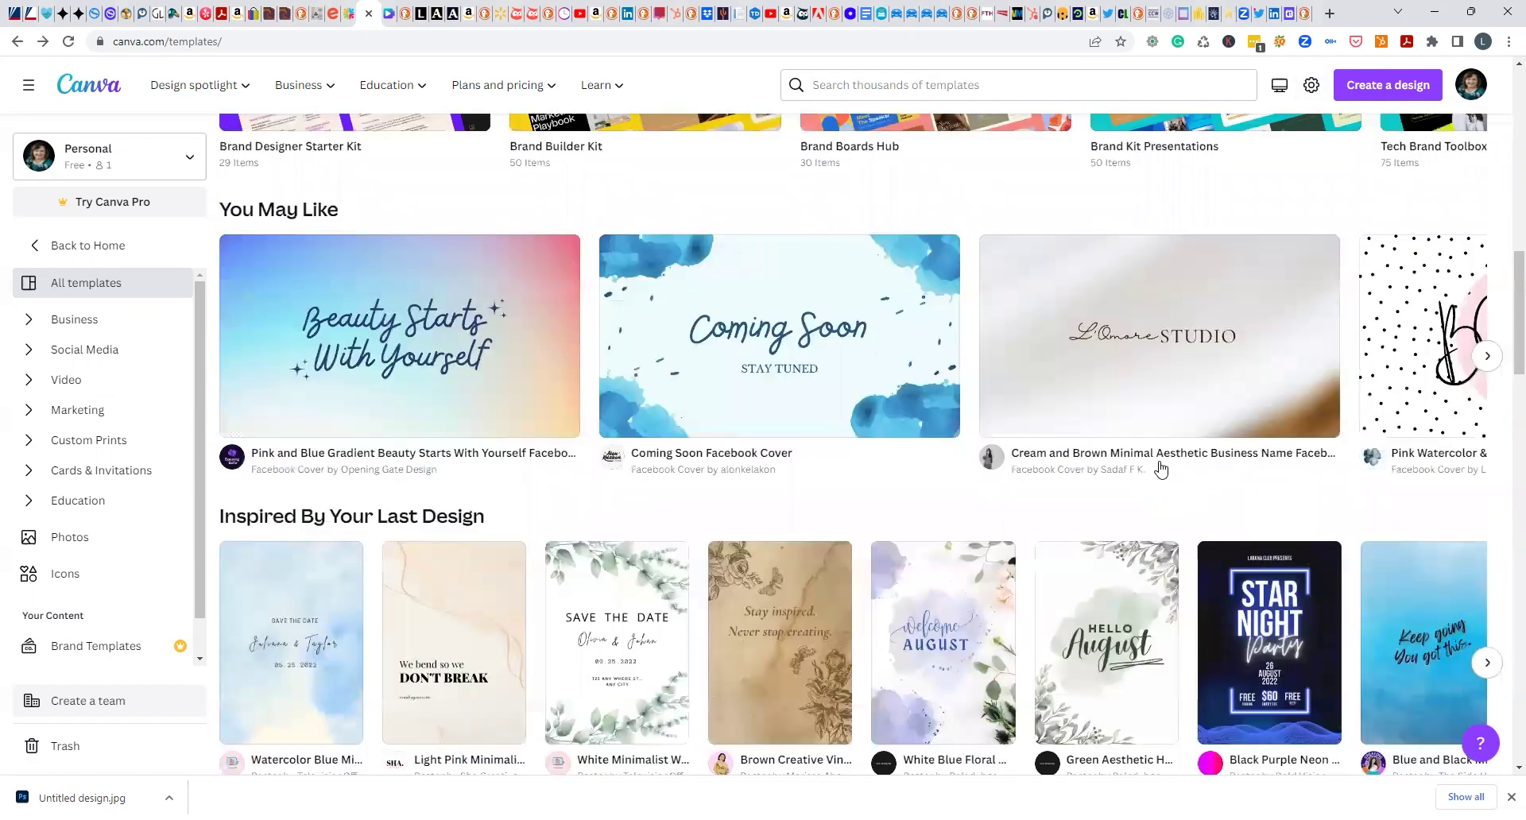
{"action": "scroll", "coordinate": [1160, 468], "scroll_direction": "down", "scroll_amount": 10}
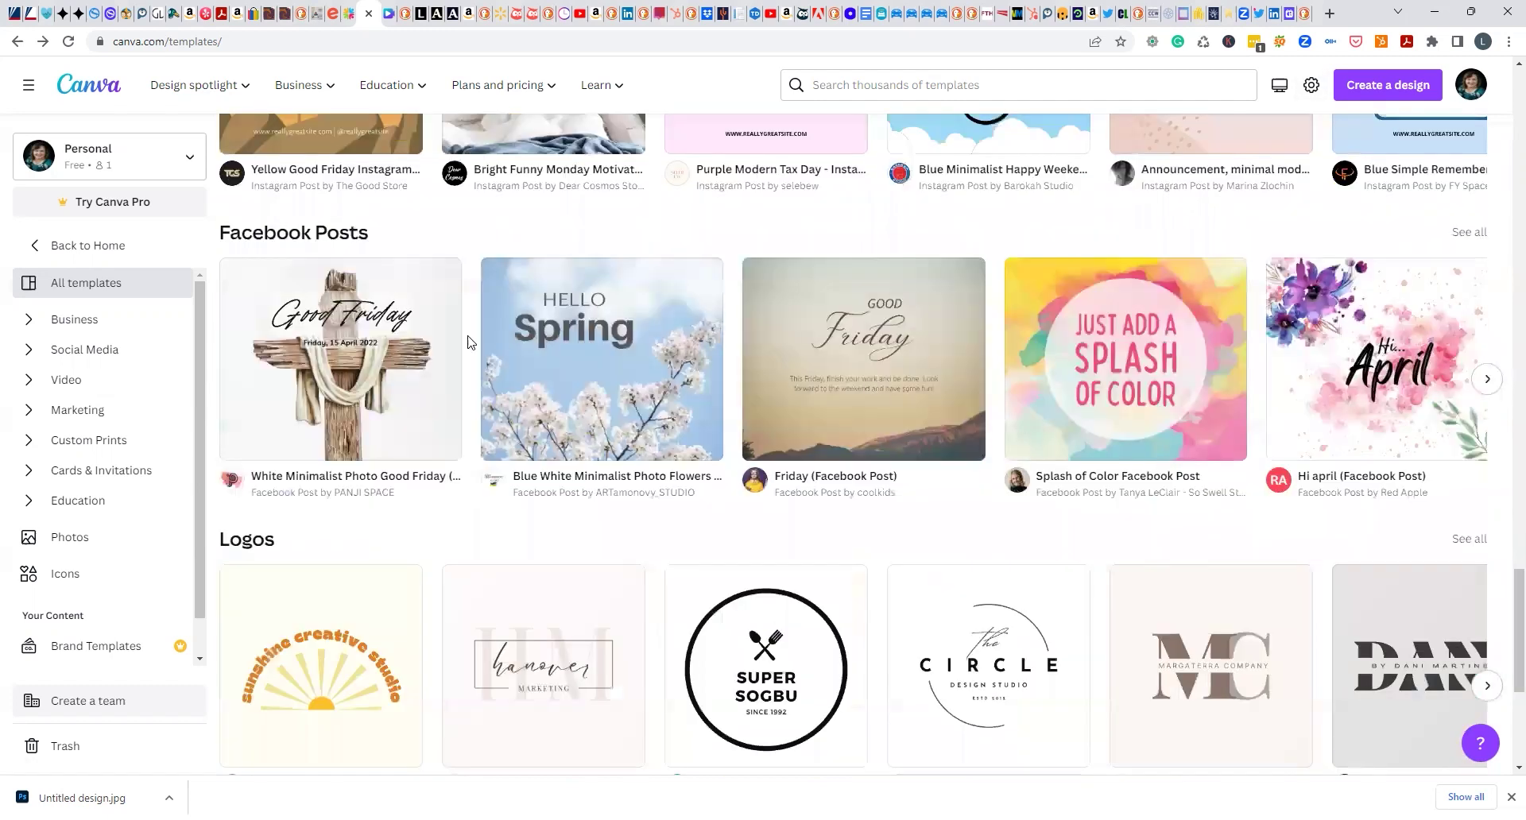
{"action": "scroll", "coordinate": [469, 341], "scroll_direction": "up", "scroll_amount": 3}
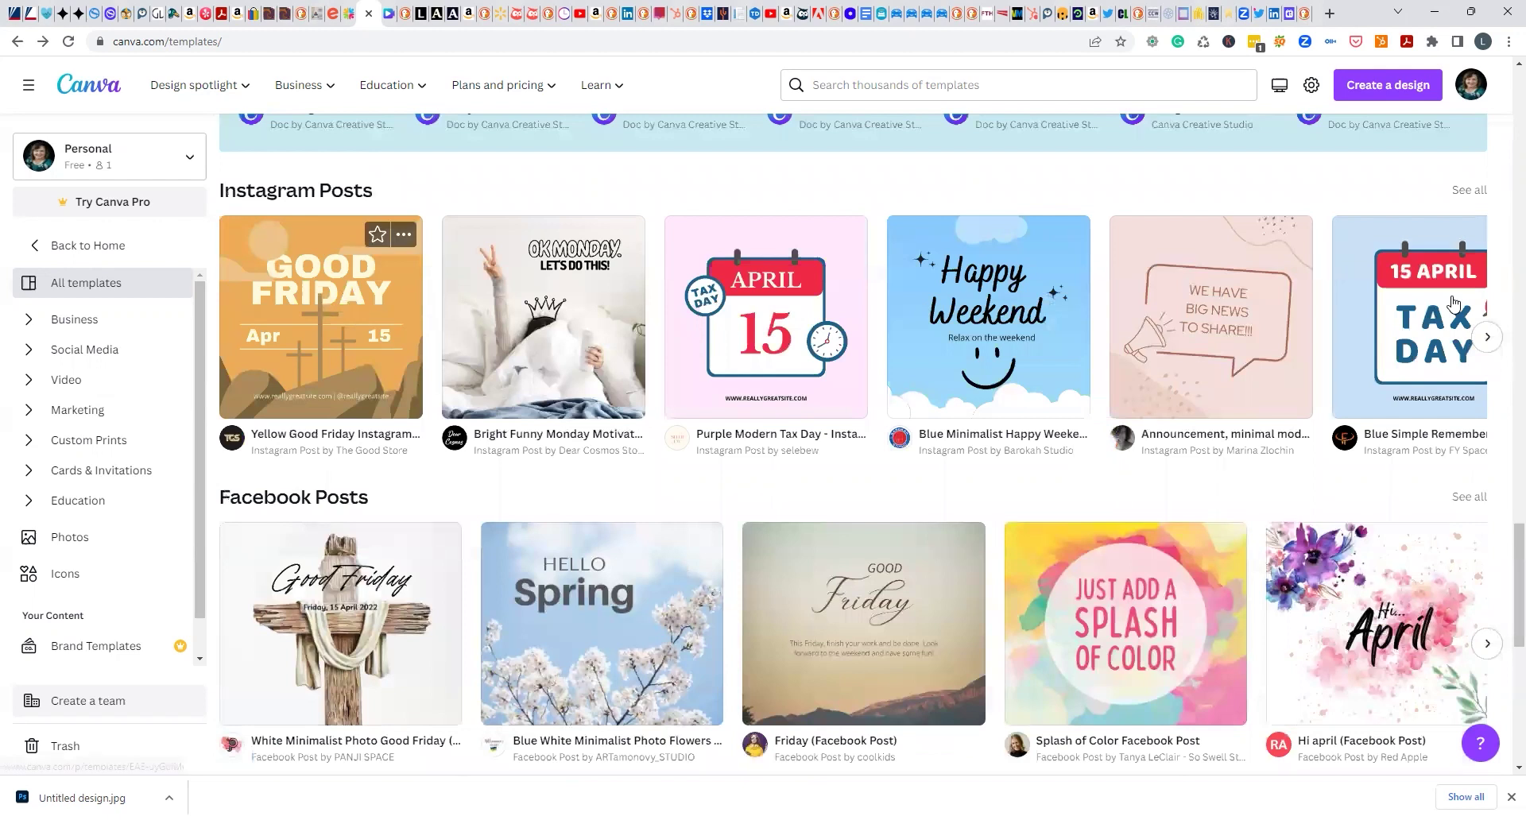
{"action": "left_click", "coordinate": [1486, 337]}
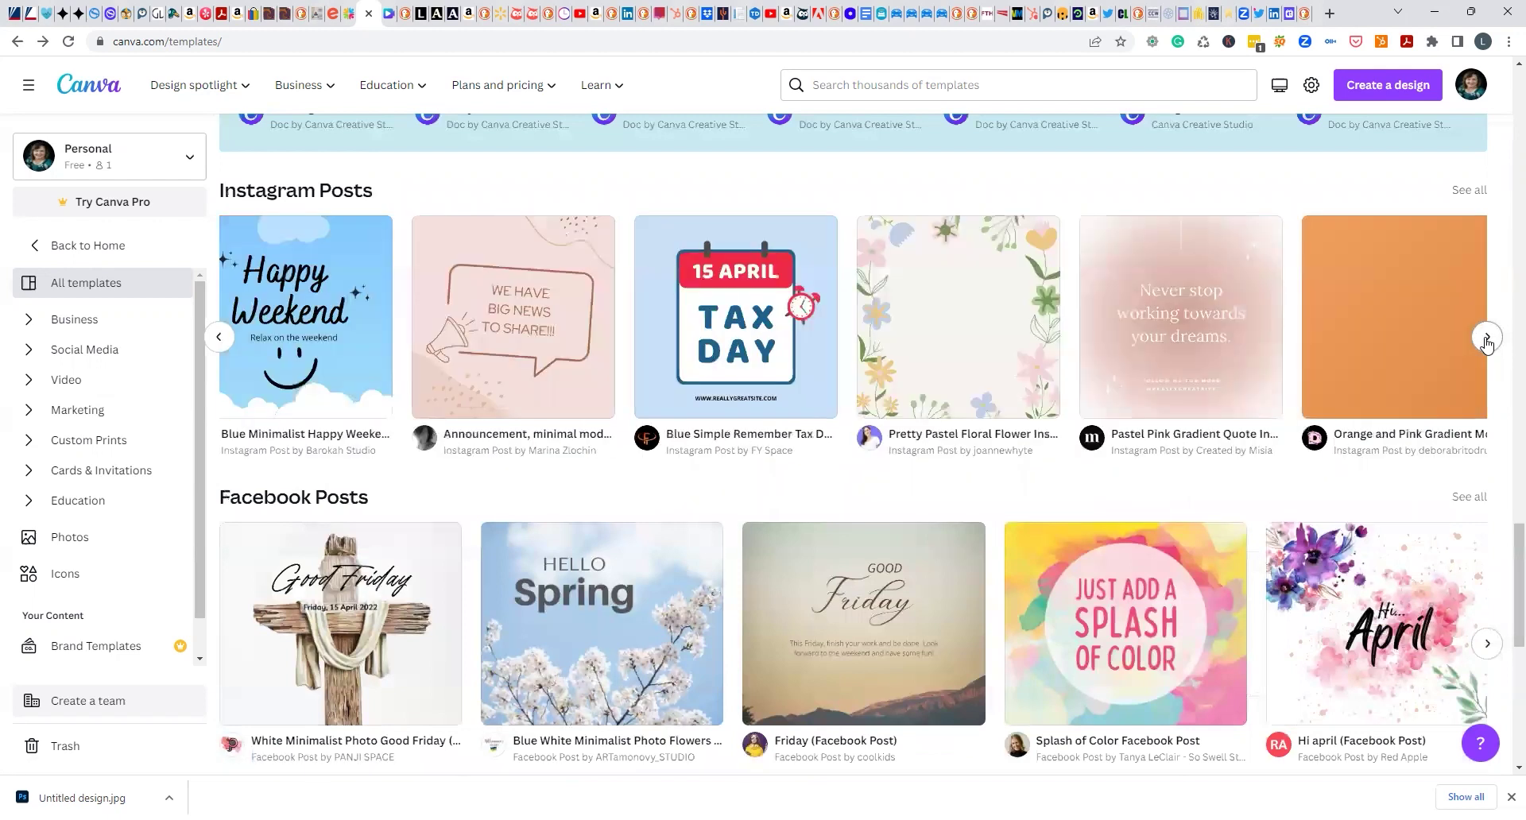
{"action": "left_click", "coordinate": [1487, 337]}
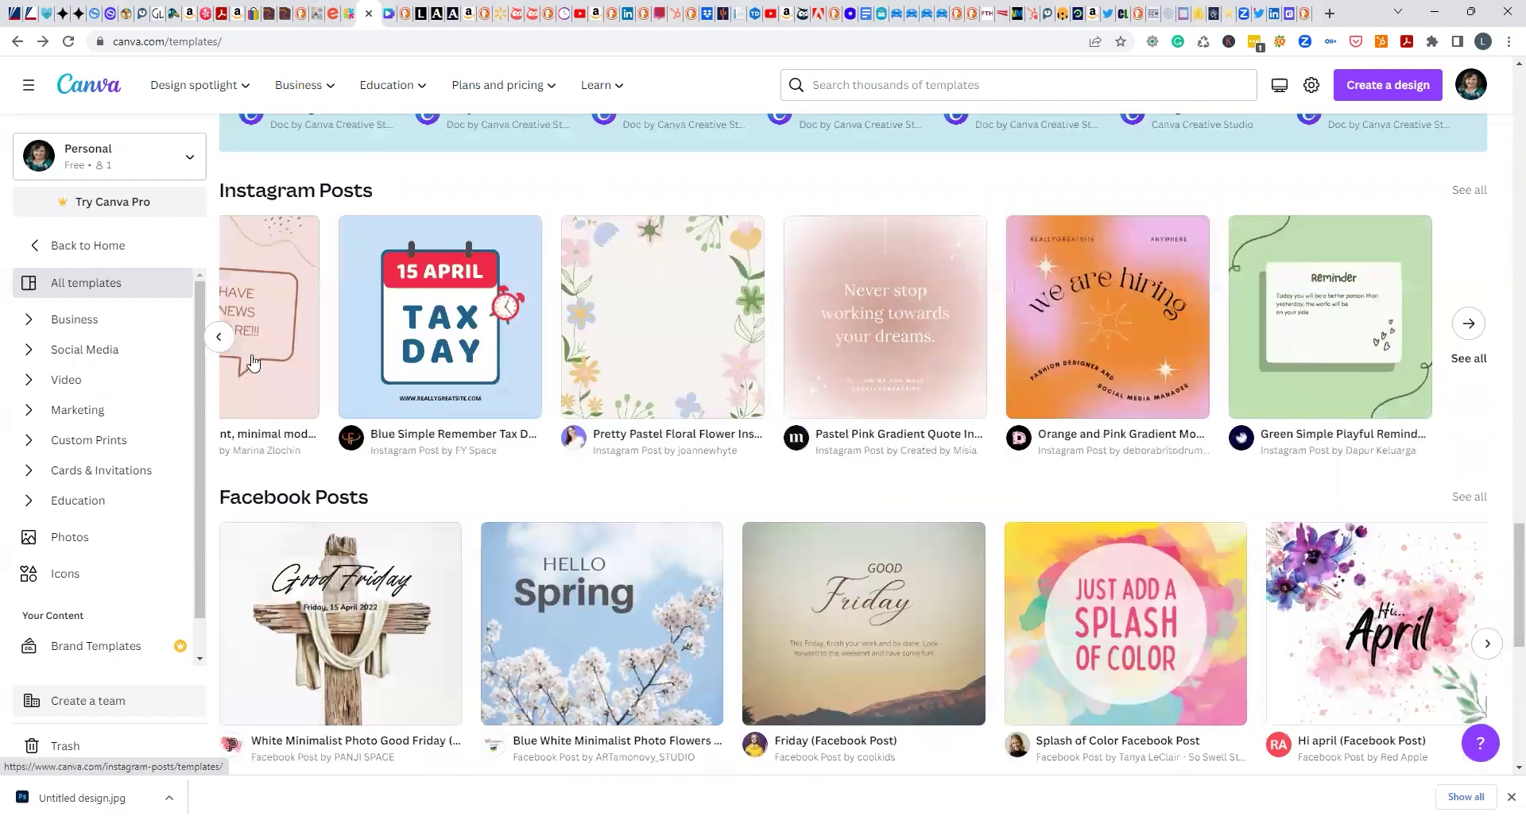
{"action": "left_click", "coordinate": [218, 337]}
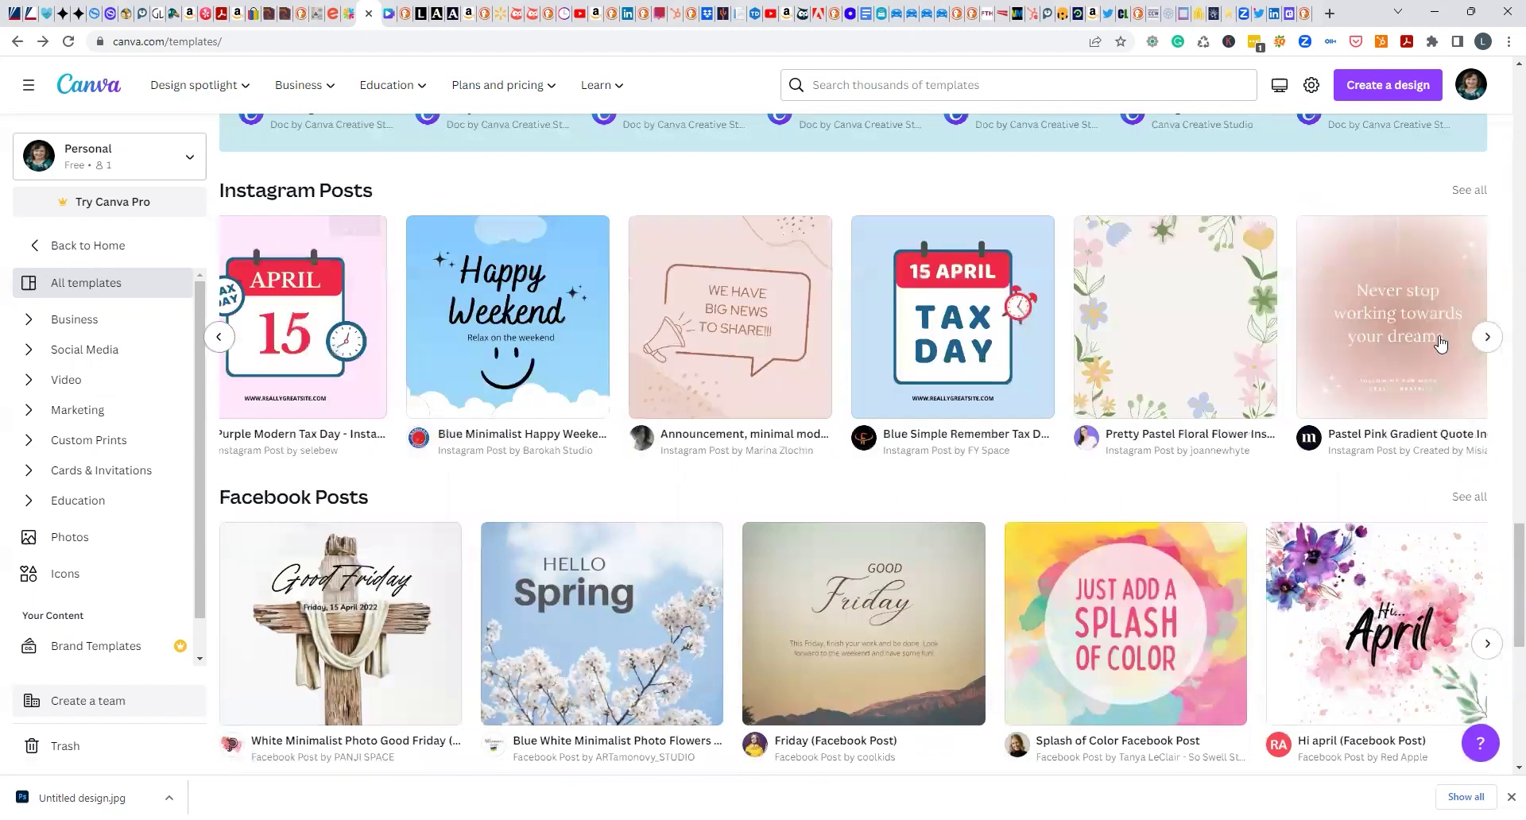
{"action": "scroll", "coordinate": [534, 356], "scroll_direction": "left", "scroll_amount": 2}
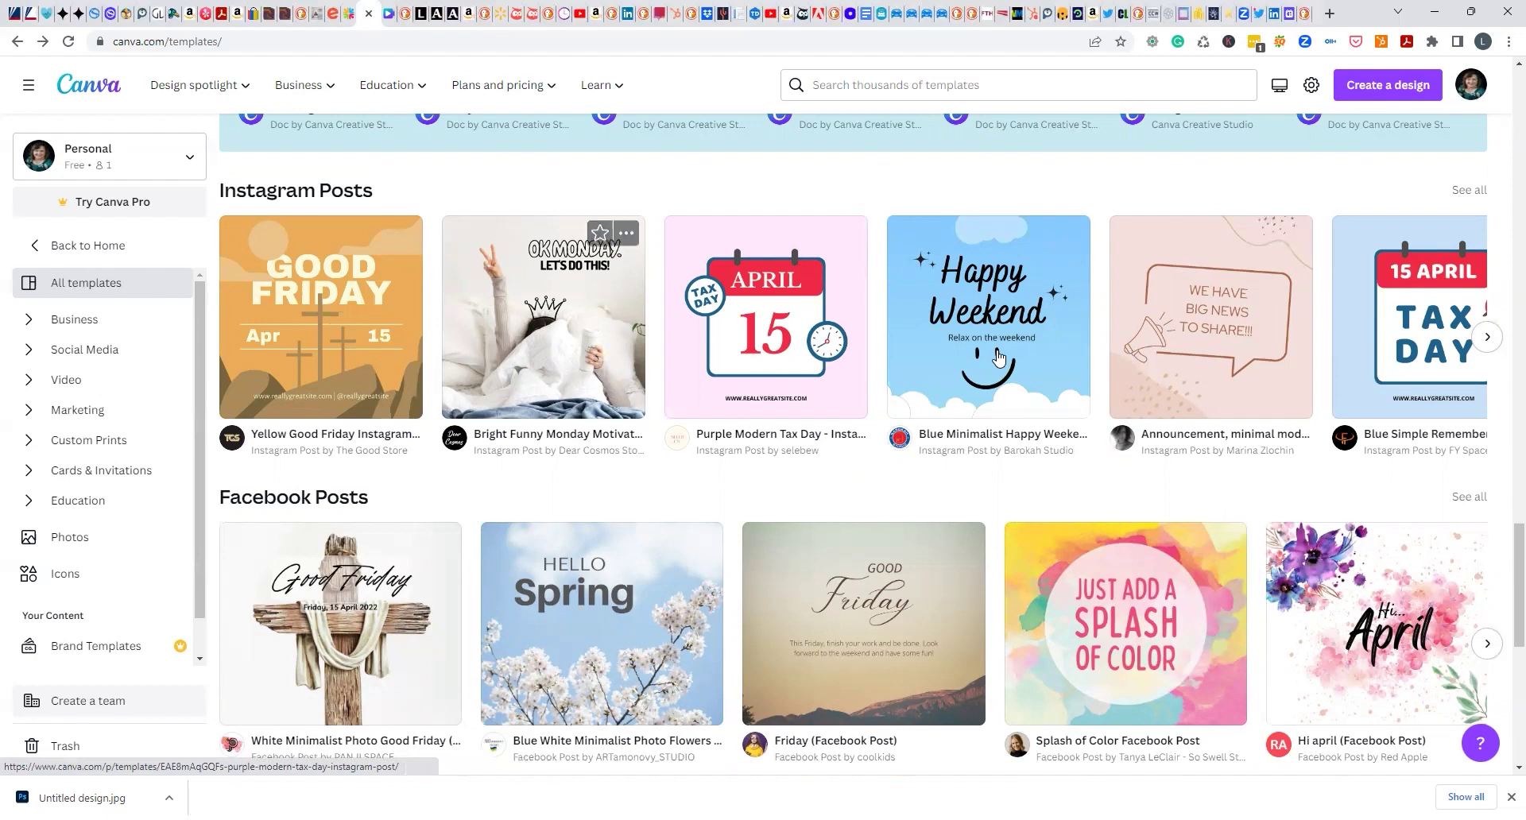
{"action": "left_click", "coordinate": [1486, 336]}
{"action": "left_click", "coordinate": [1487, 337]}
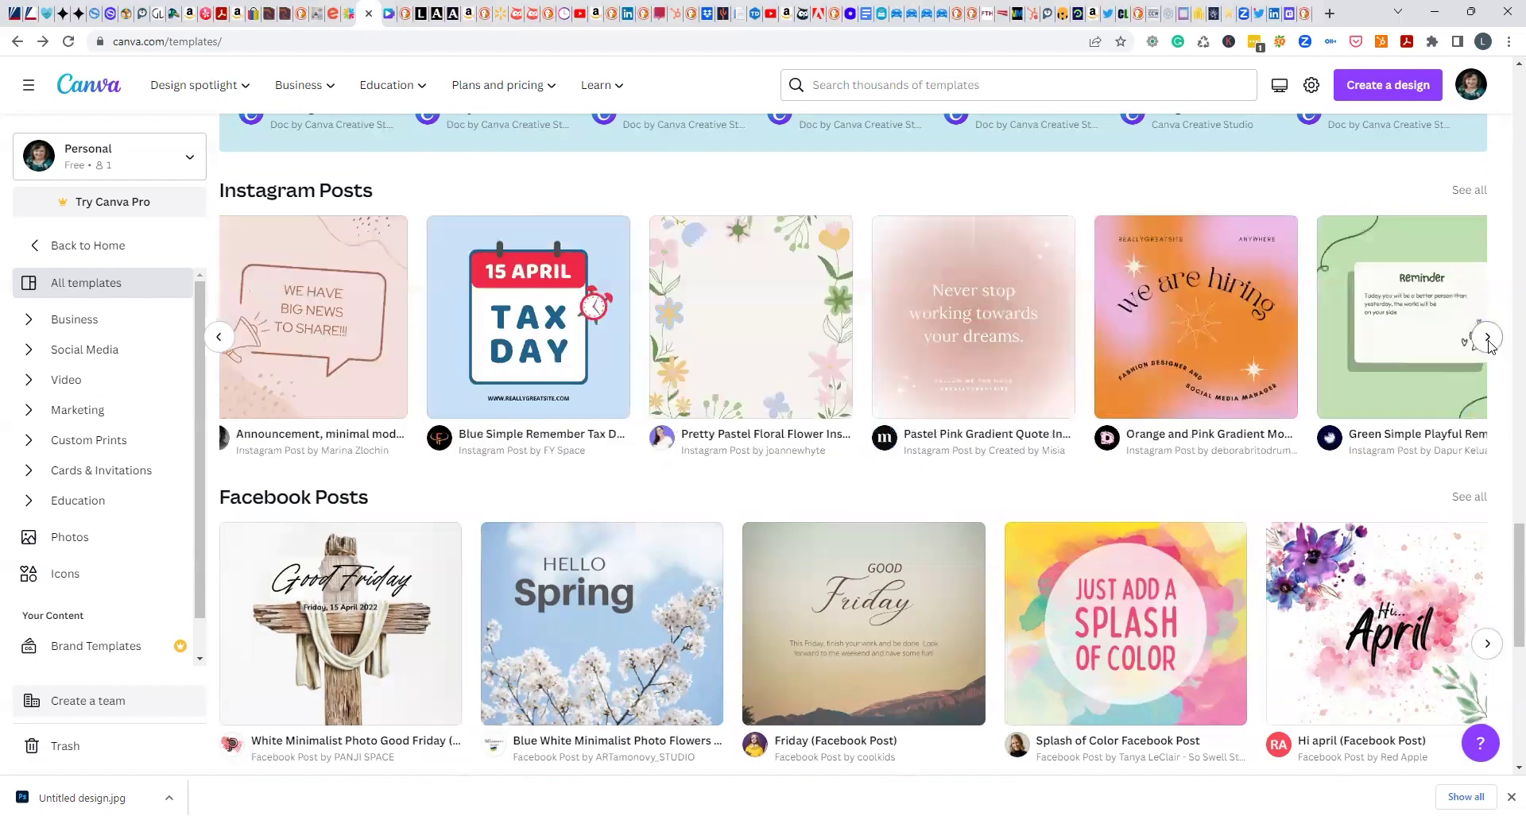
{"action": "left_click", "coordinate": [1487, 337]}
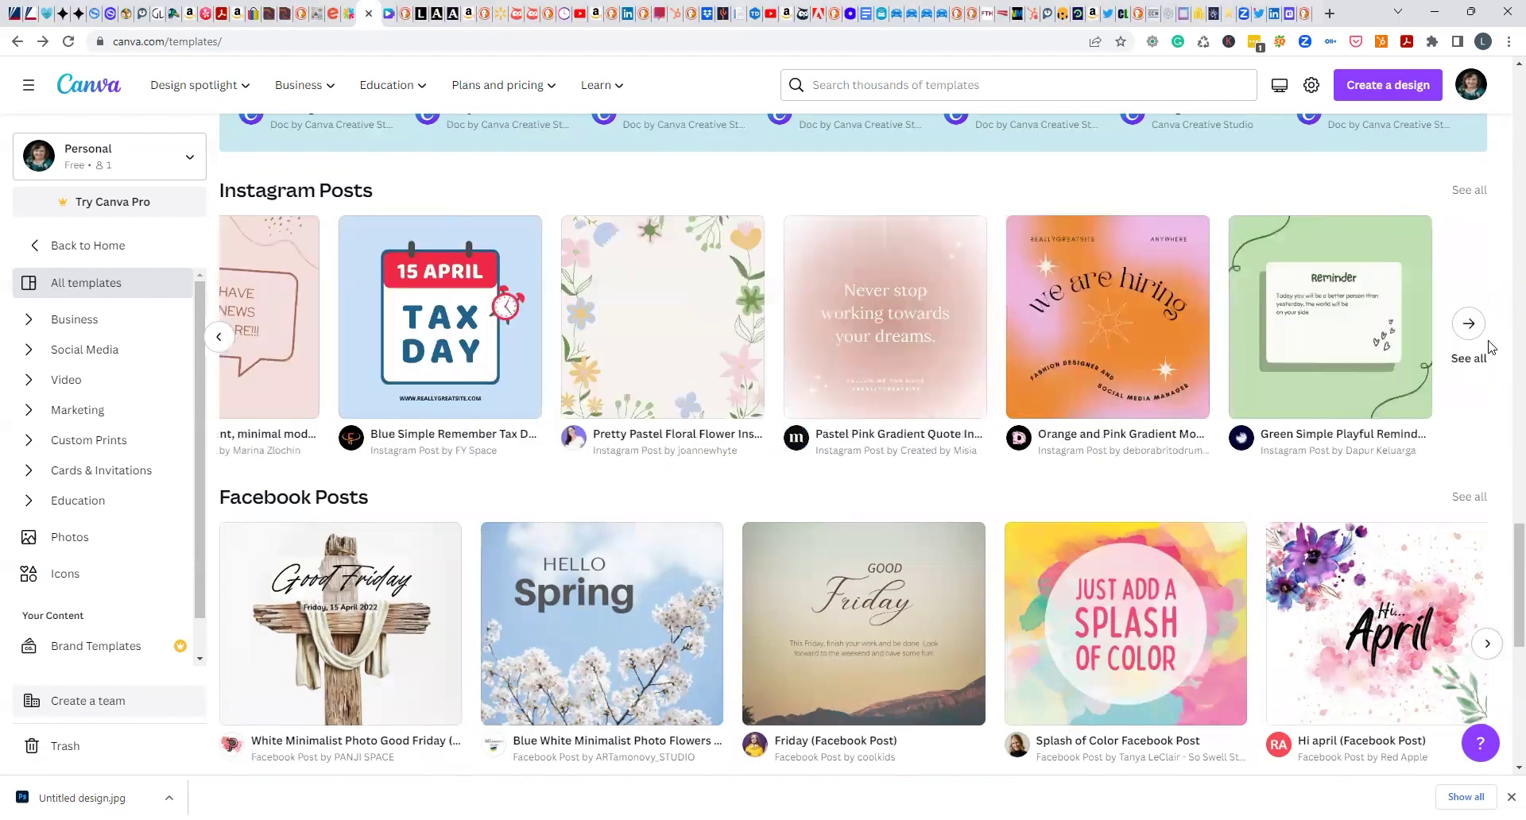
{"action": "left_click", "coordinate": [1470, 351]}
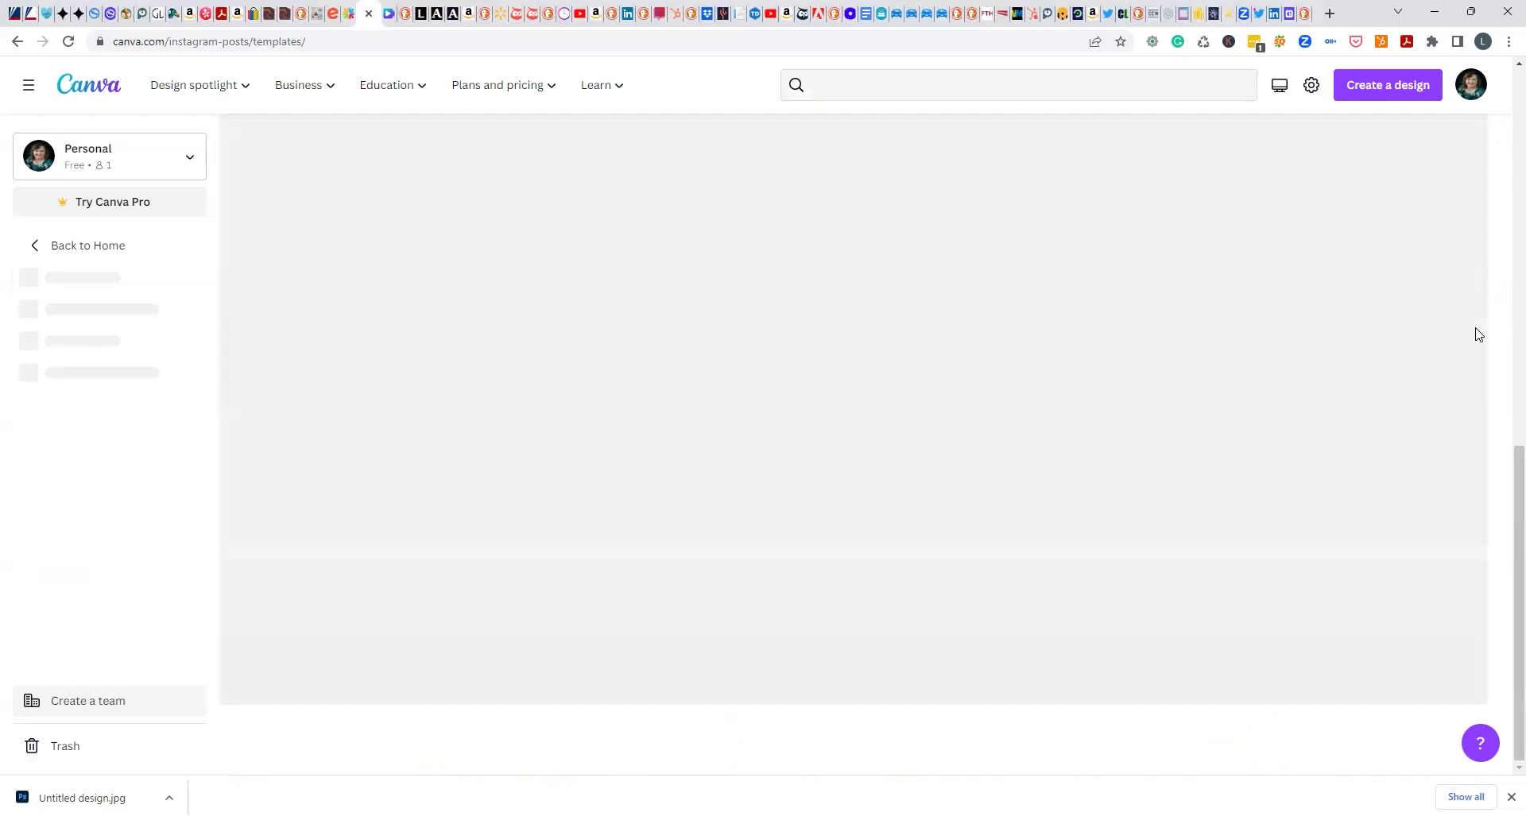
Scroll down through the grid of 478,295 Instagram Post templates
{"action": "scroll", "coordinate": [761, 467], "scroll_direction": "down", "scroll_amount": 5}
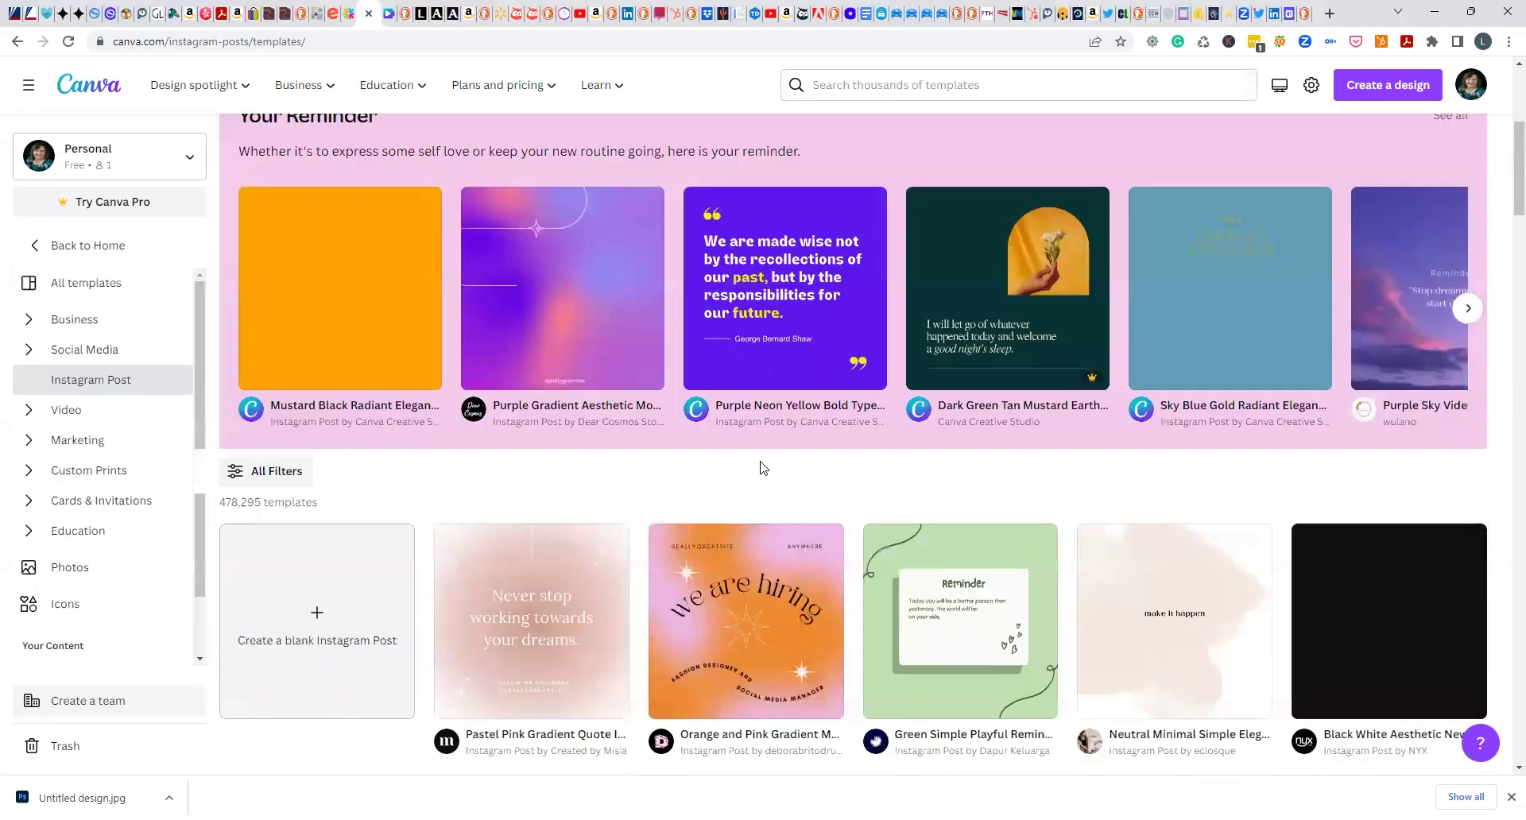
{"action": "scroll", "coordinate": [761, 467], "scroll_direction": "down", "scroll_amount": 4}
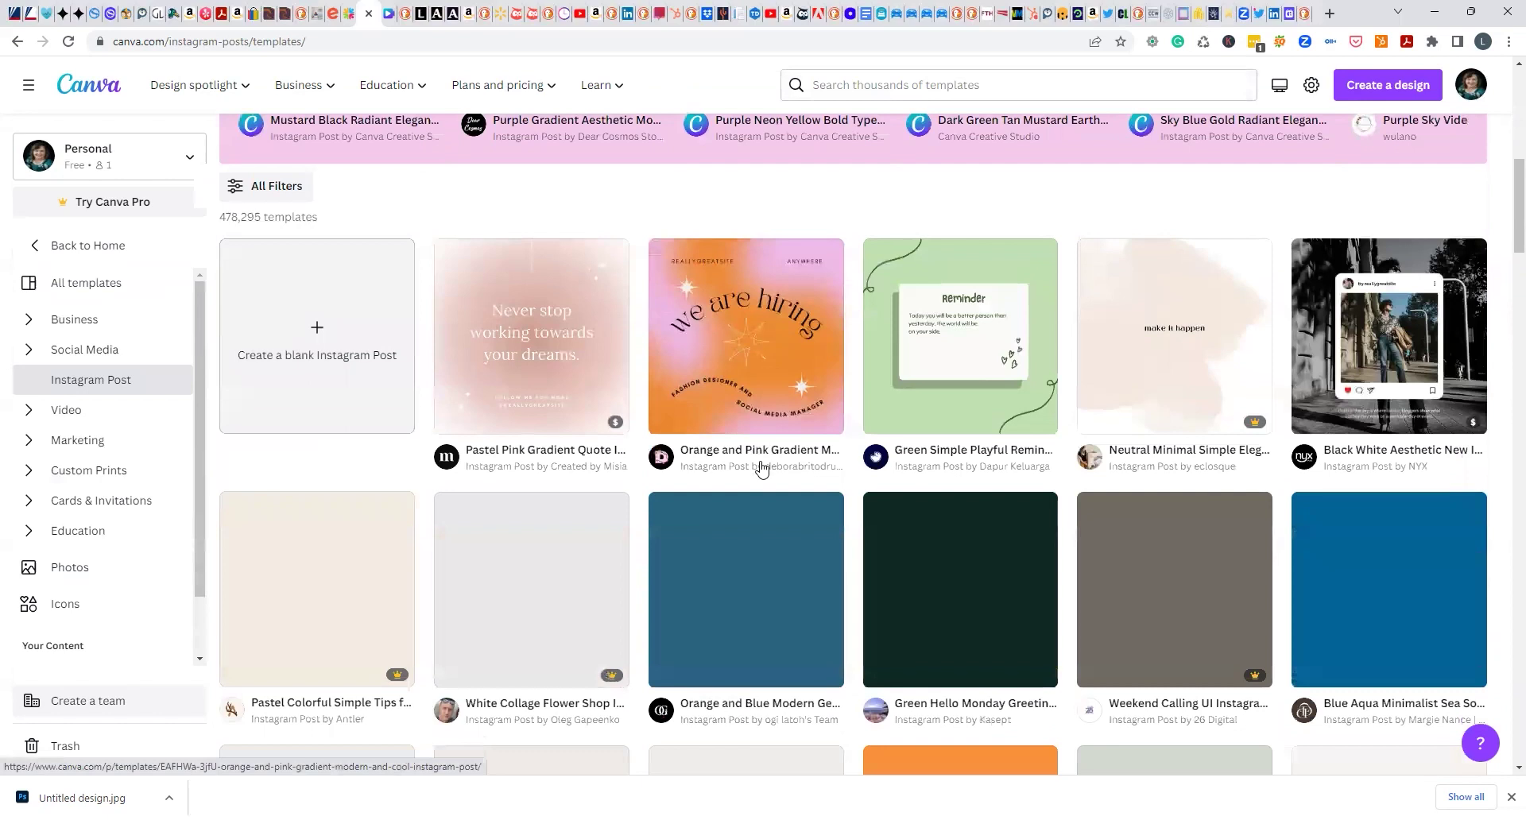
{"action": "scroll", "coordinate": [761, 467], "scroll_direction": "down", "scroll_amount": 3}
{"action": "scroll", "coordinate": [761, 467], "scroll_direction": "down", "scroll_amount": 2}
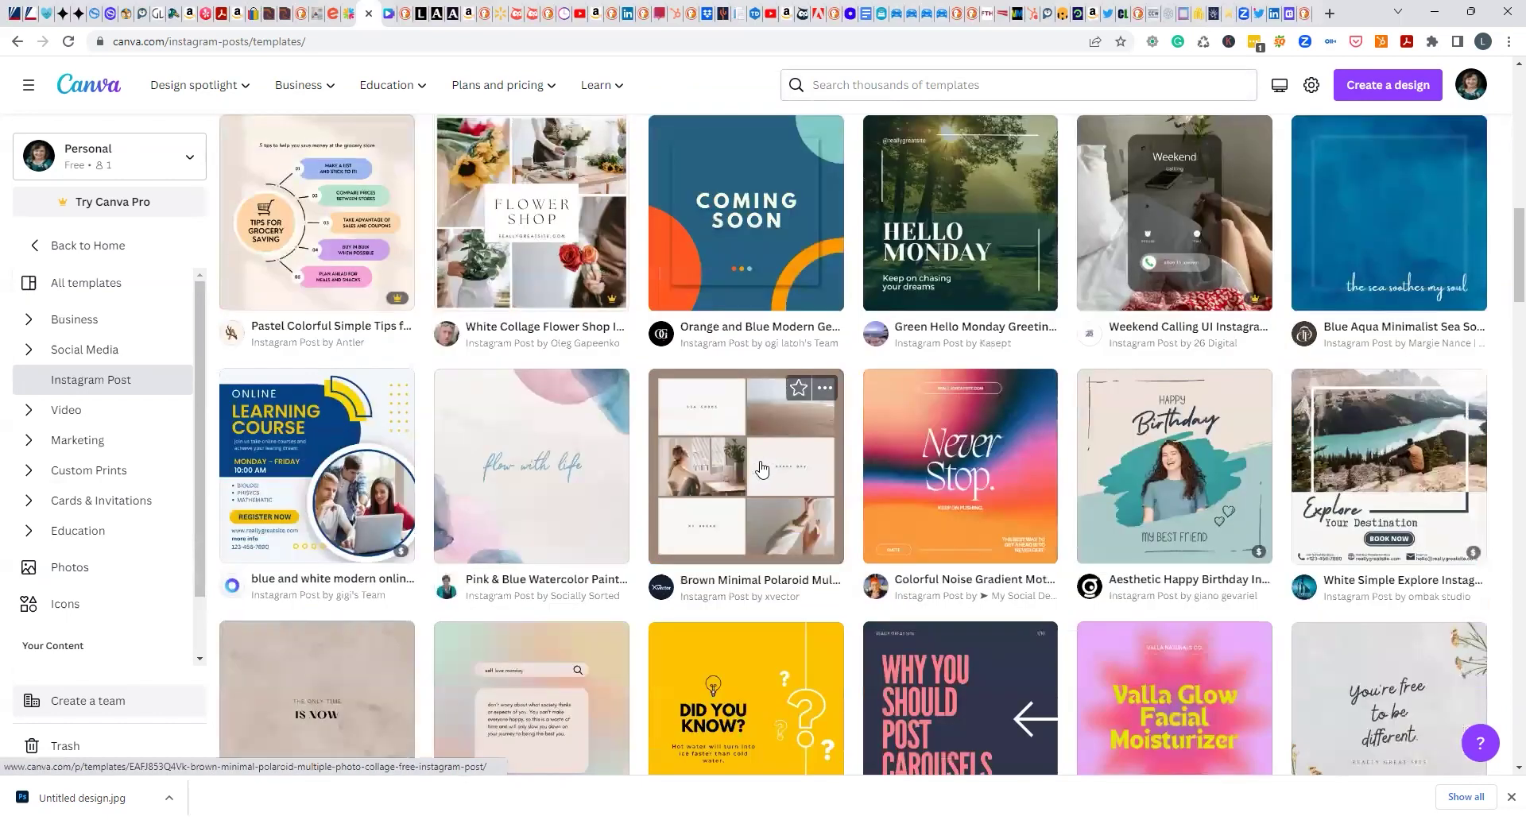
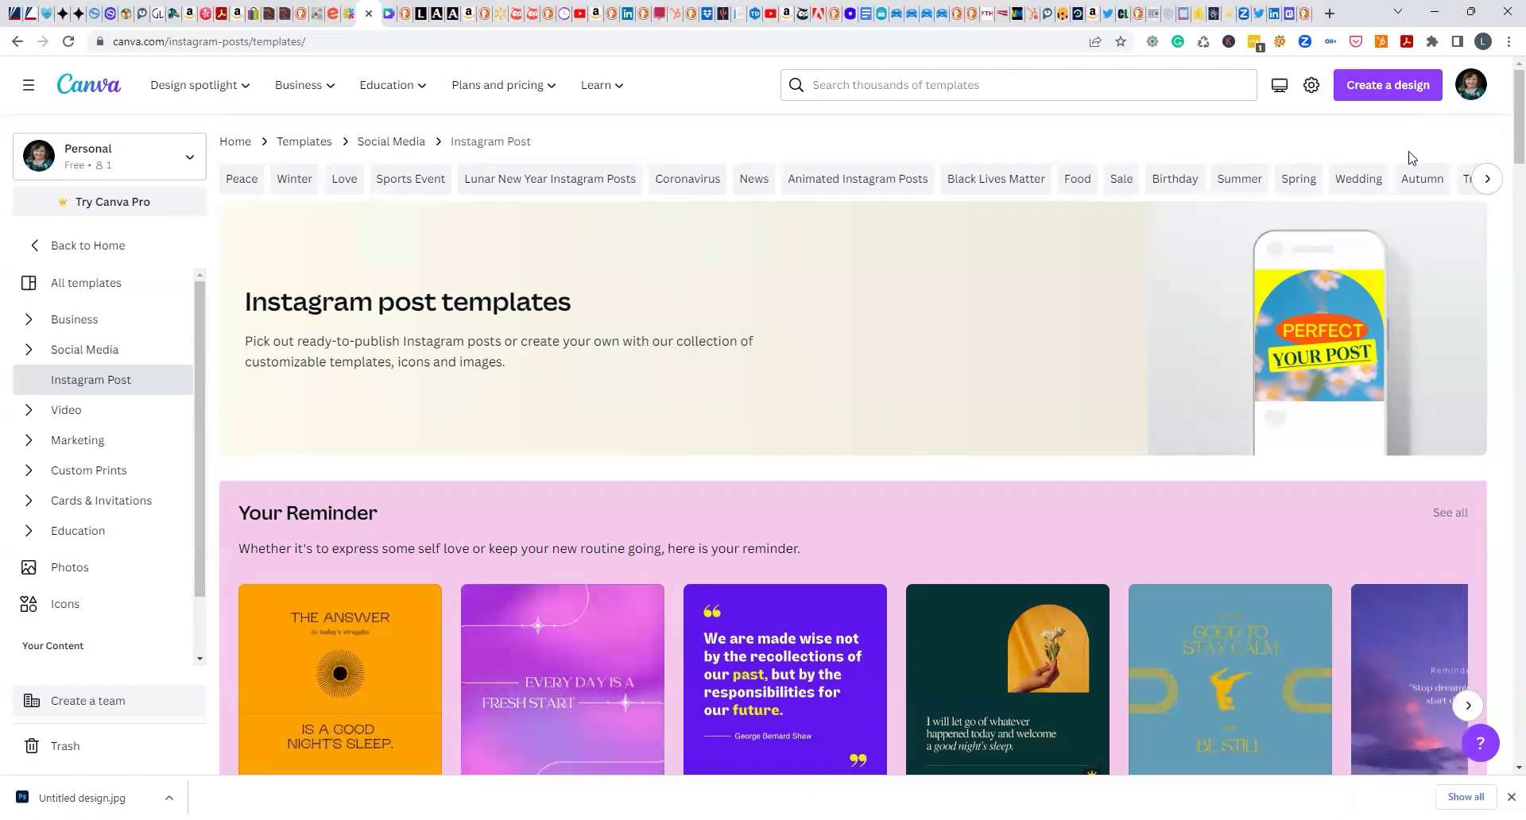
Open the Create a design menu at the top right to list design types
{"action": "left_click", "coordinate": [1387, 88]}
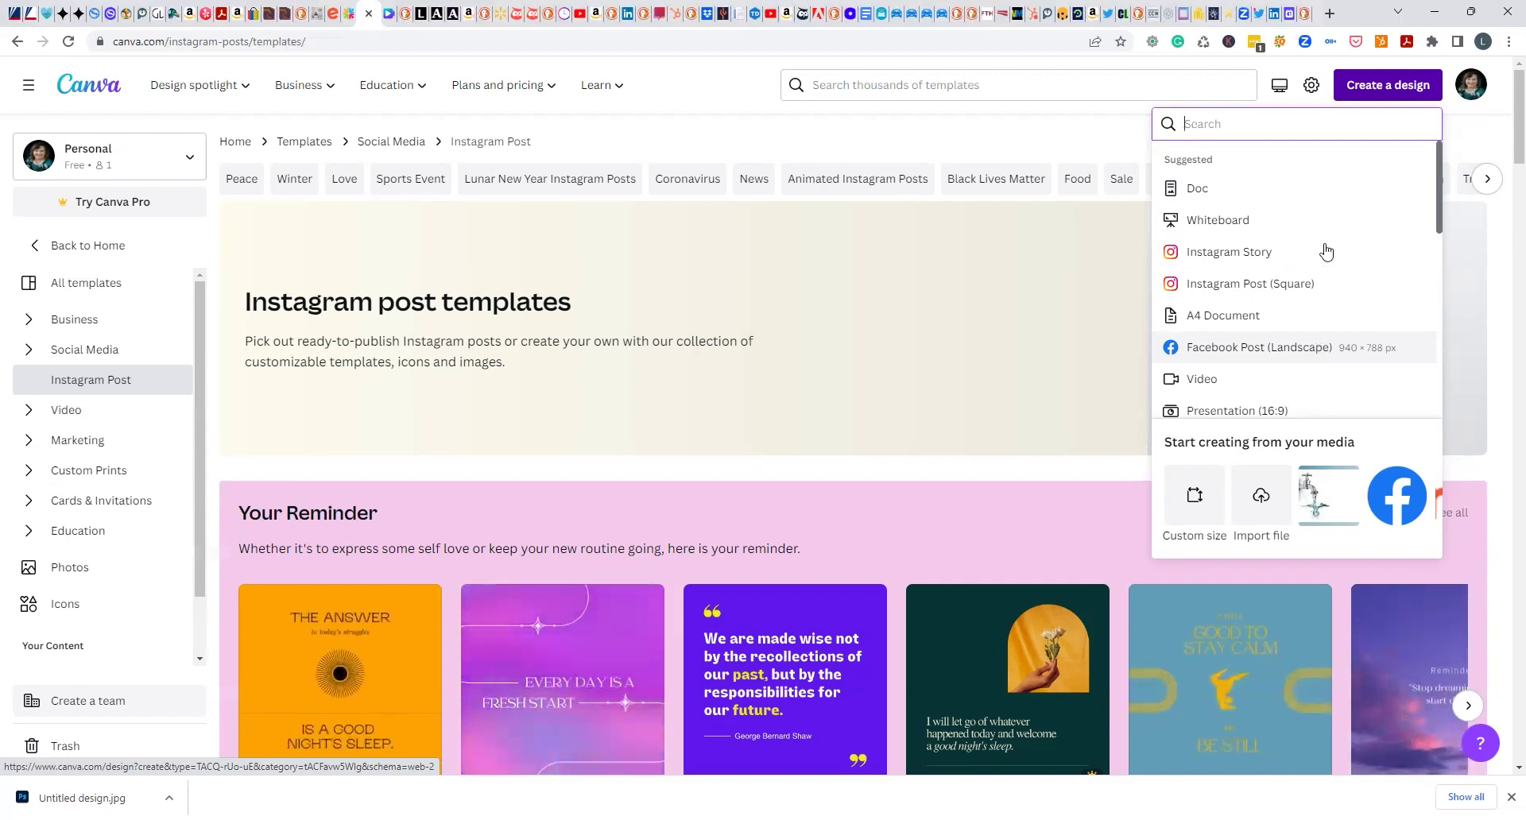
{"action": "scroll", "coordinate": [1339, 262], "scroll_direction": "down", "scroll_amount": 2}
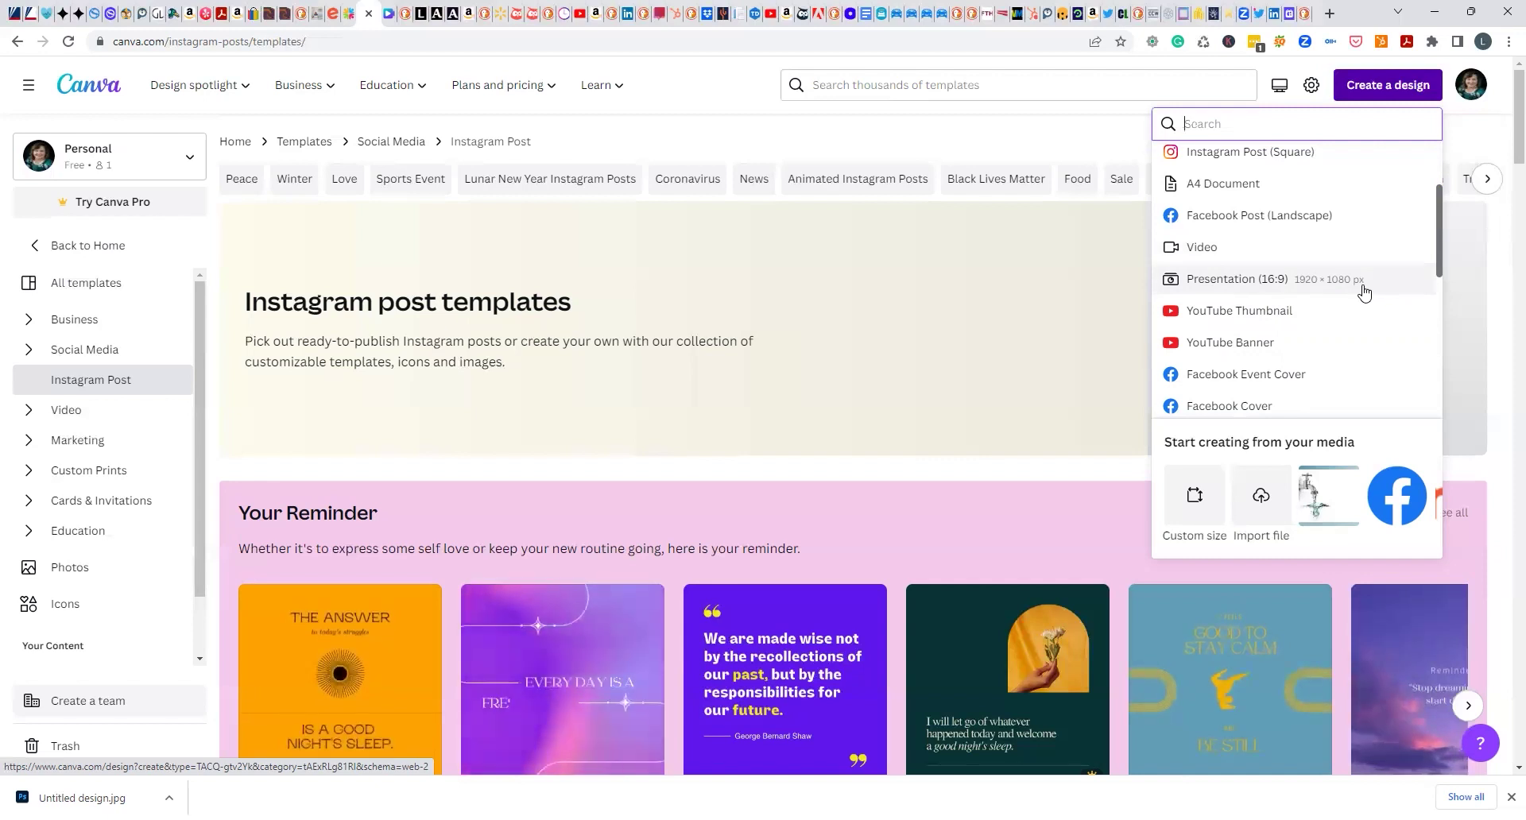
{"action": "scroll", "coordinate": [1362, 298], "scroll_direction": "down", "scroll_amount": 1}
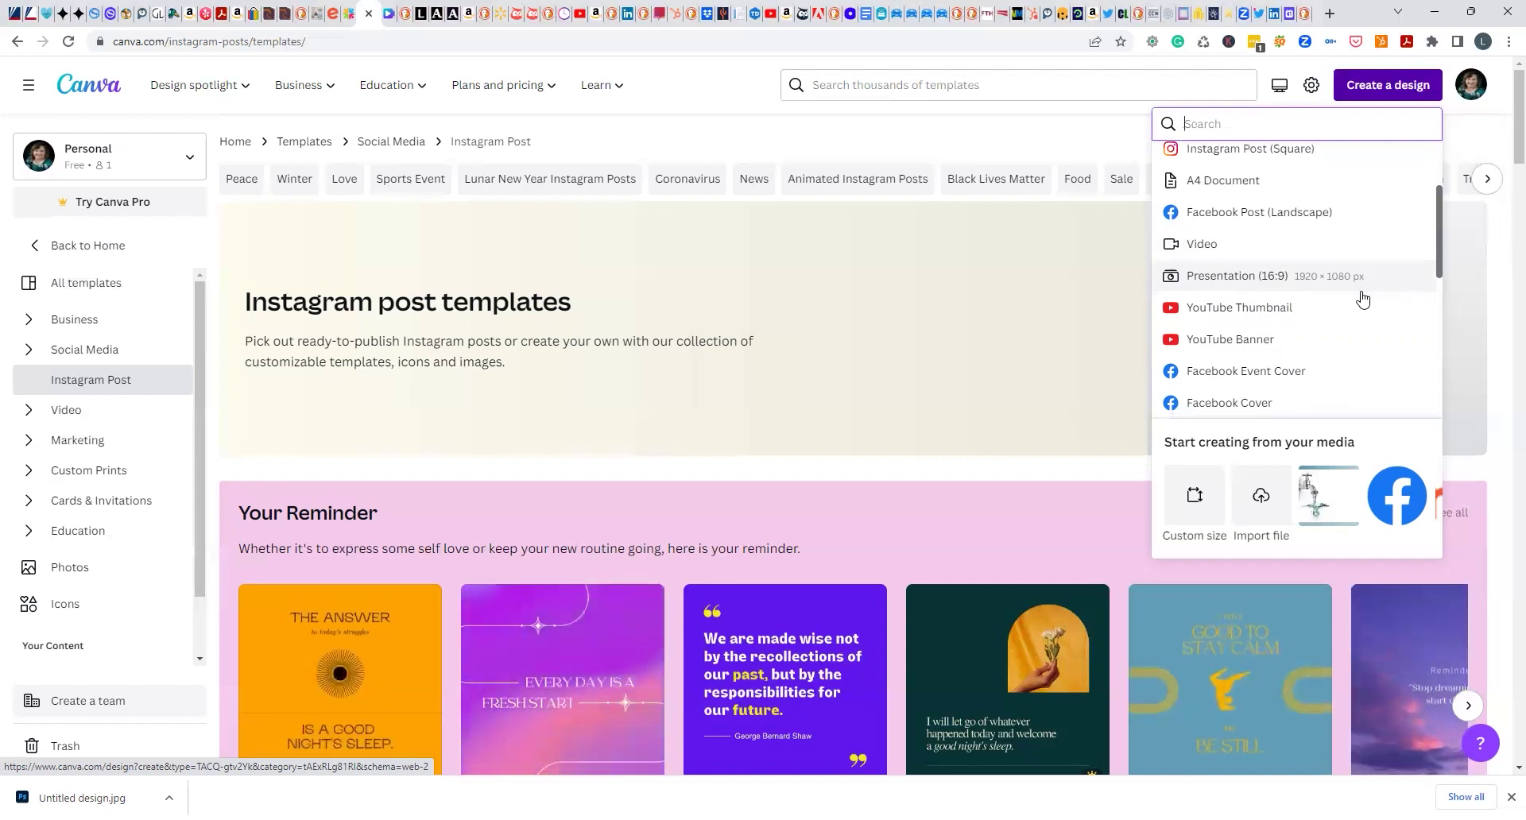
{"action": "scroll", "coordinate": [1362, 302], "scroll_direction": "down", "scroll_amount": 3}
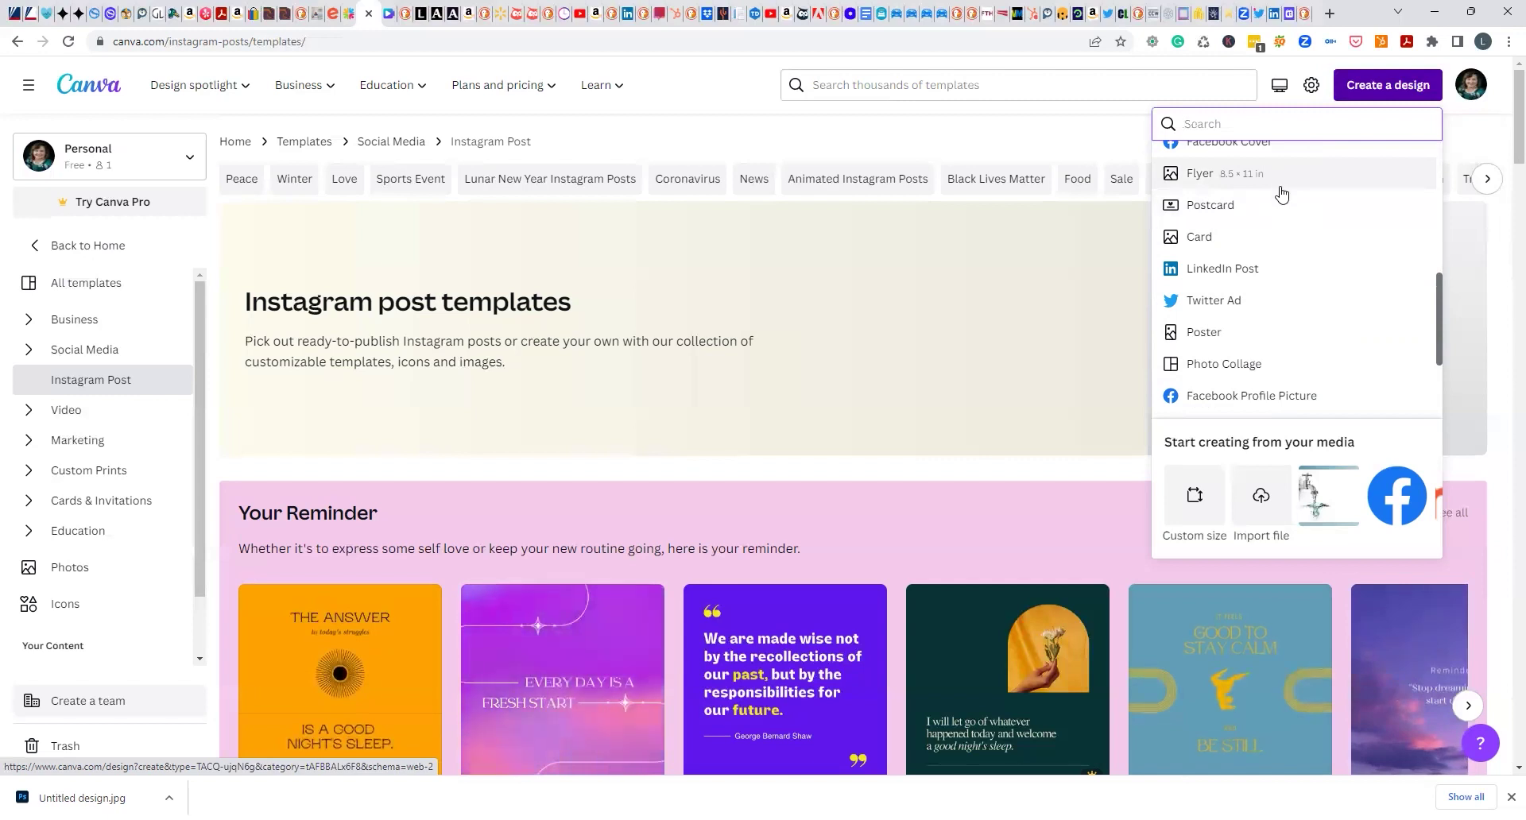
{"action": "scroll", "coordinate": [1335, 340], "scroll_direction": "down", "scroll_amount": 3}
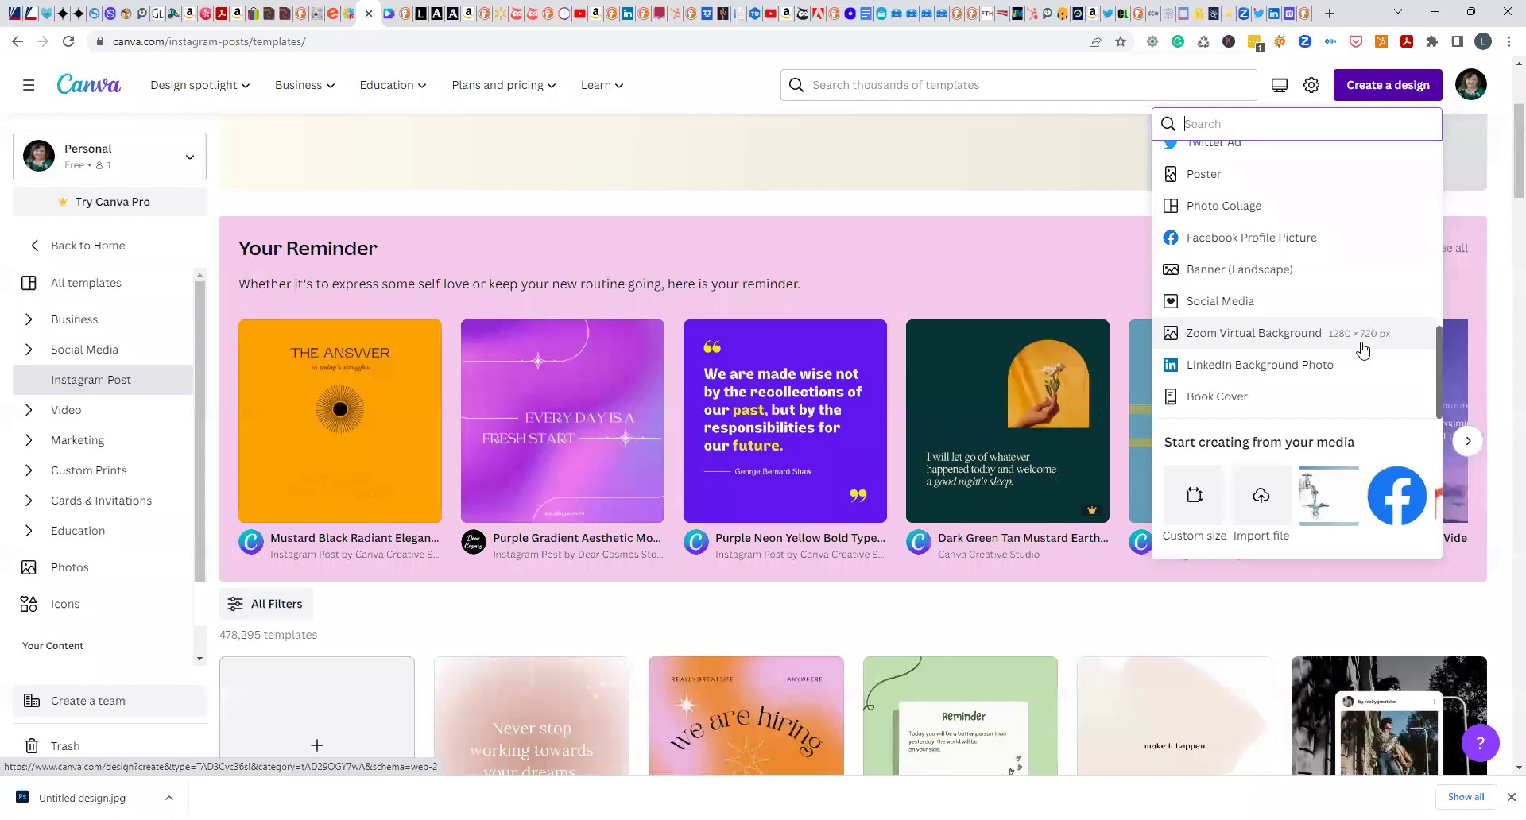
{"action": "scroll", "coordinate": [1362, 350], "scroll_direction": "up", "scroll_amount": 3}
{"action": "left_click", "coordinate": [1295, 117]}
Search design types for 'linkedin' and browse the LinkedIn formats, then select the search term
{"action": "type", "text": "linkedin"}
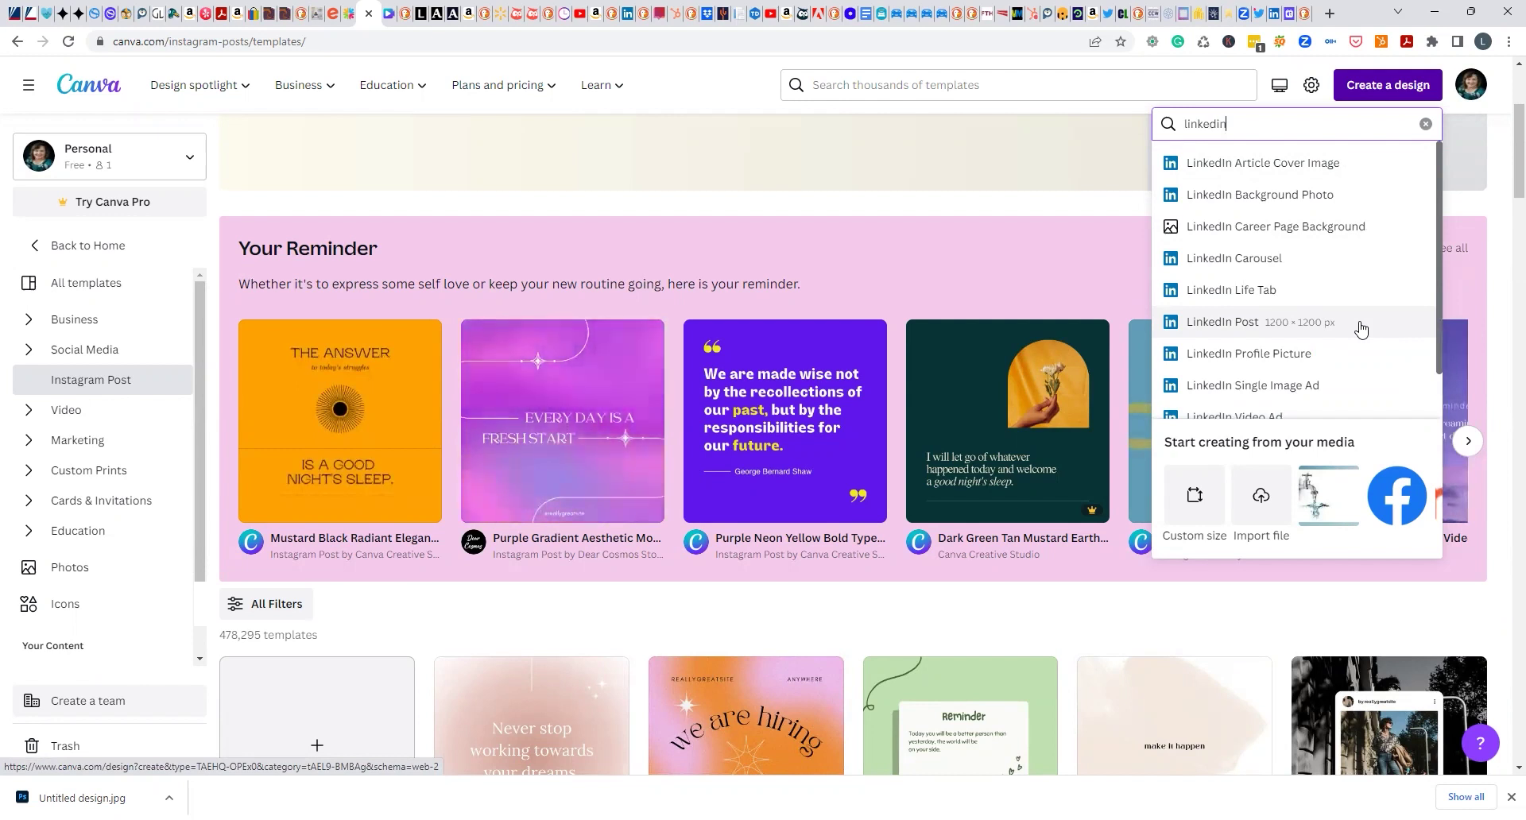
{"action": "scroll", "coordinate": [1361, 327], "scroll_direction": "down", "scroll_amount": 1}
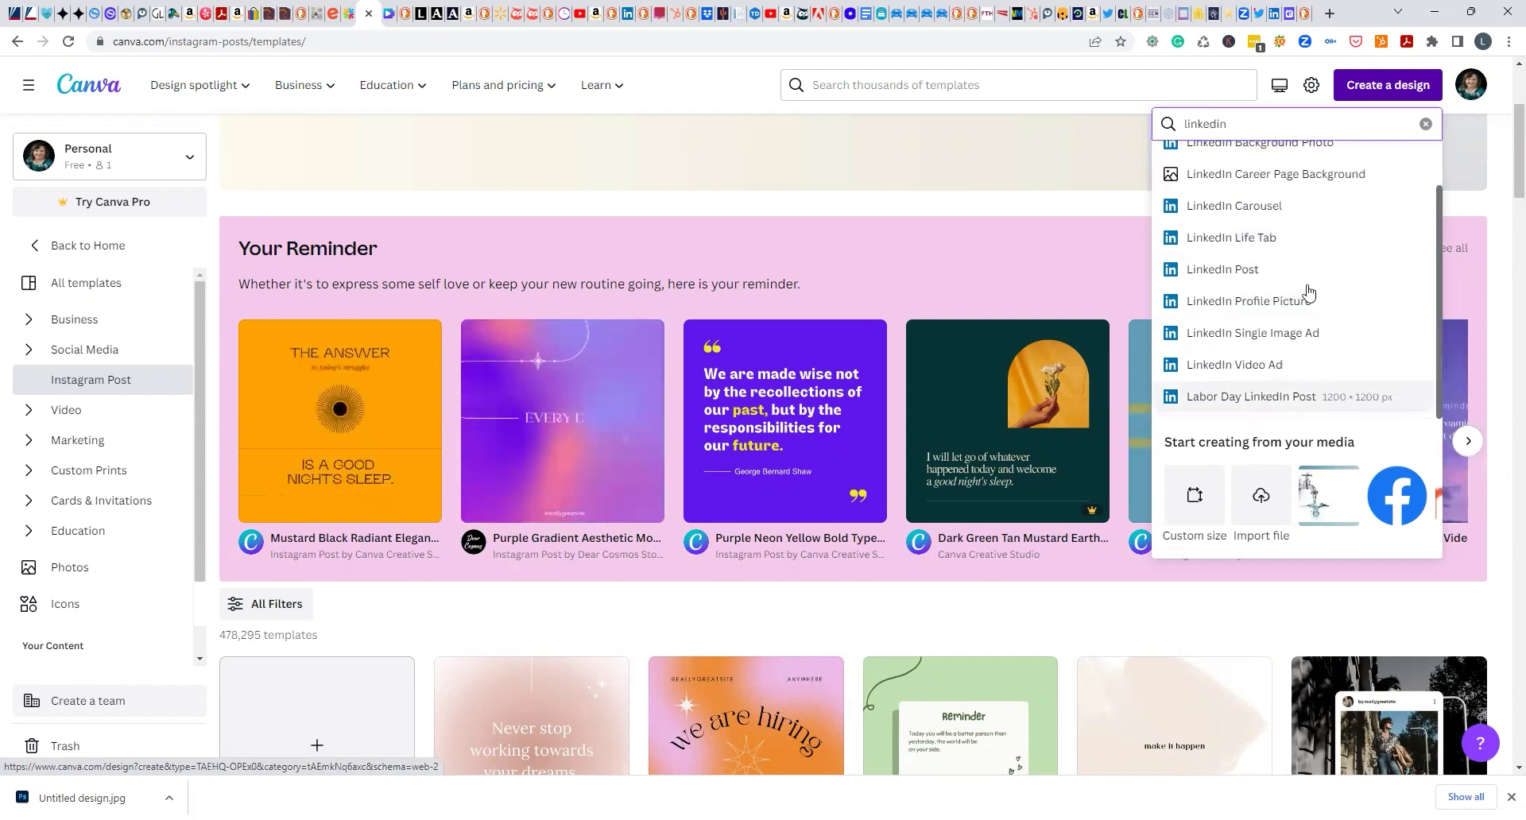
{"action": "scroll", "coordinate": [1309, 294], "scroll_direction": "up", "scroll_amount": 1}
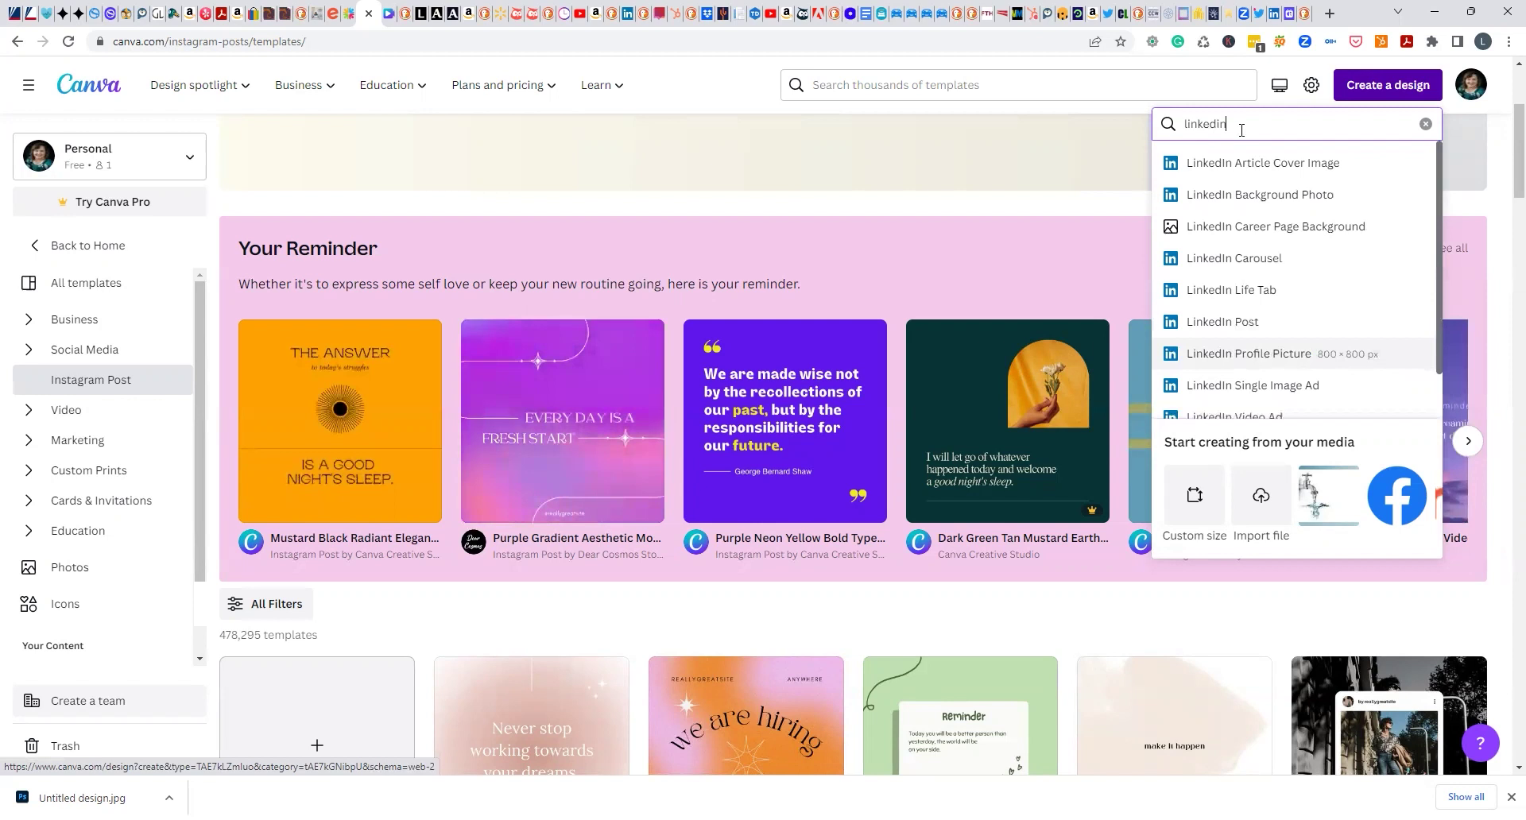
{"action": "key", "text": "ctrl+a"}
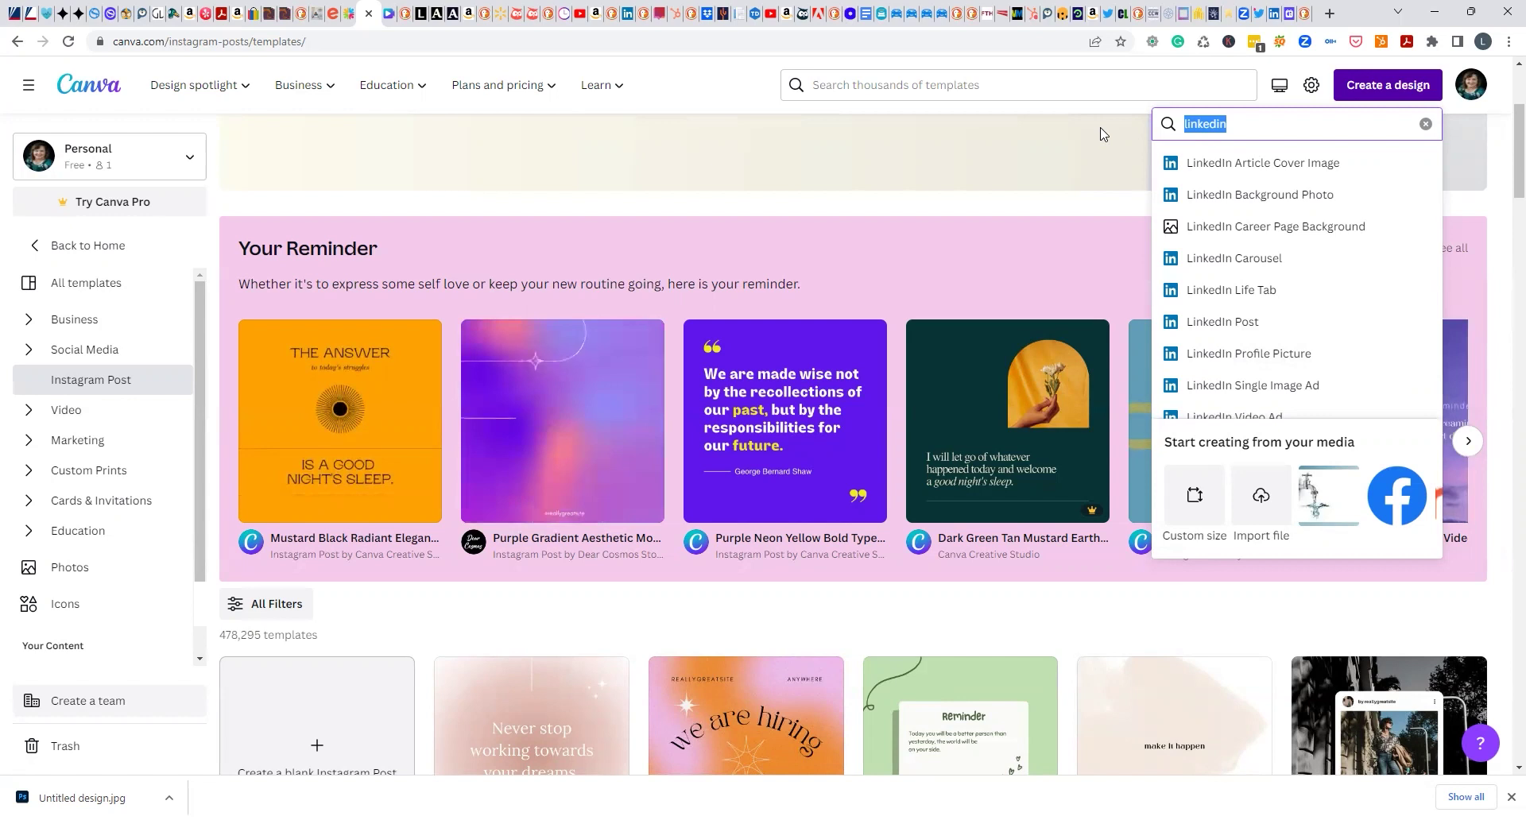
Search 'story' and start a new 1080 × 1920 px Instagram Story design
{"action": "type", "text": "s"}
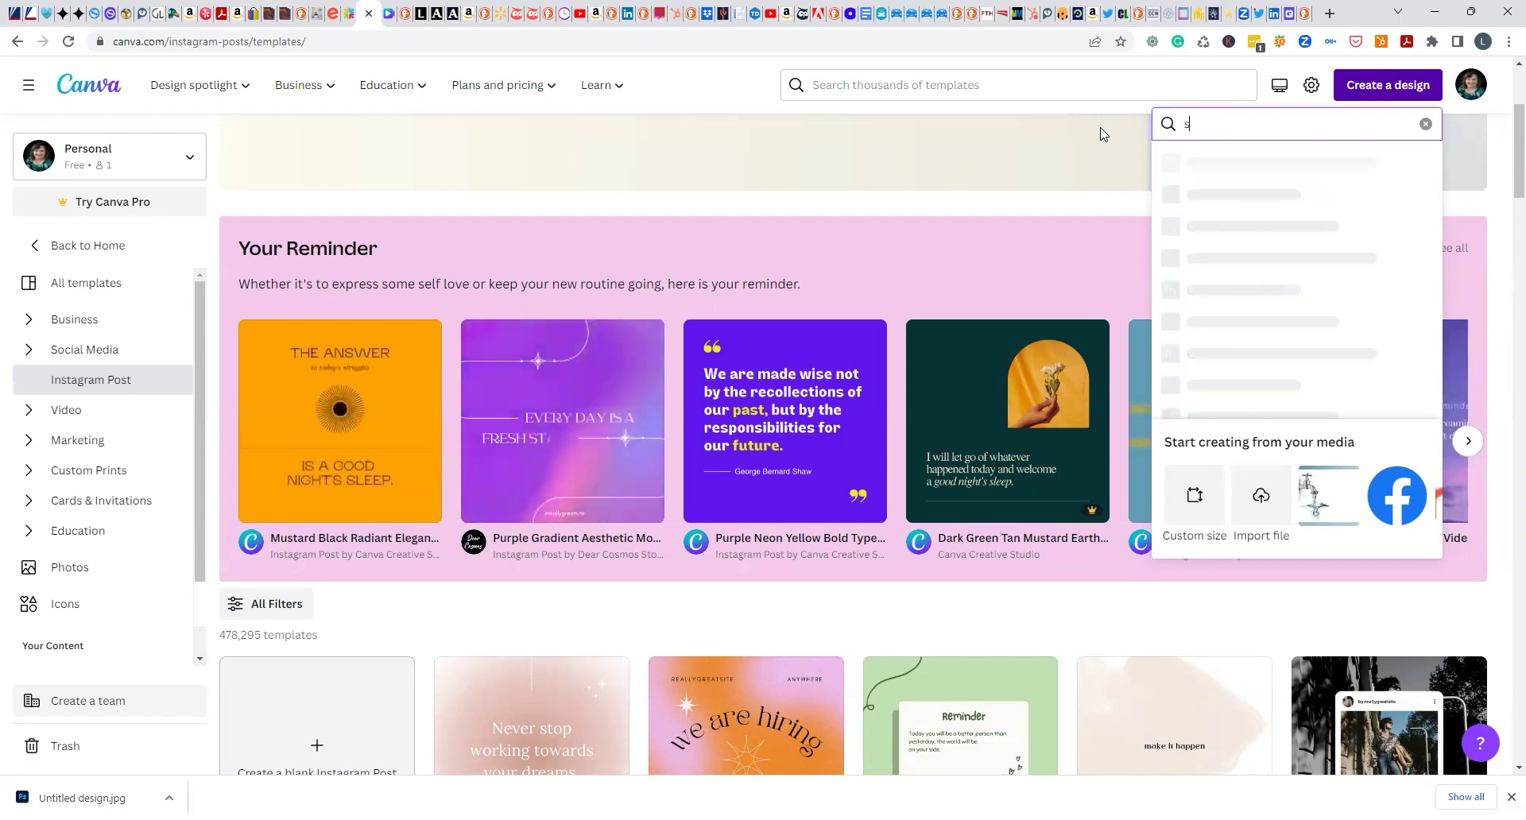
{"action": "type", "text": "tory"}
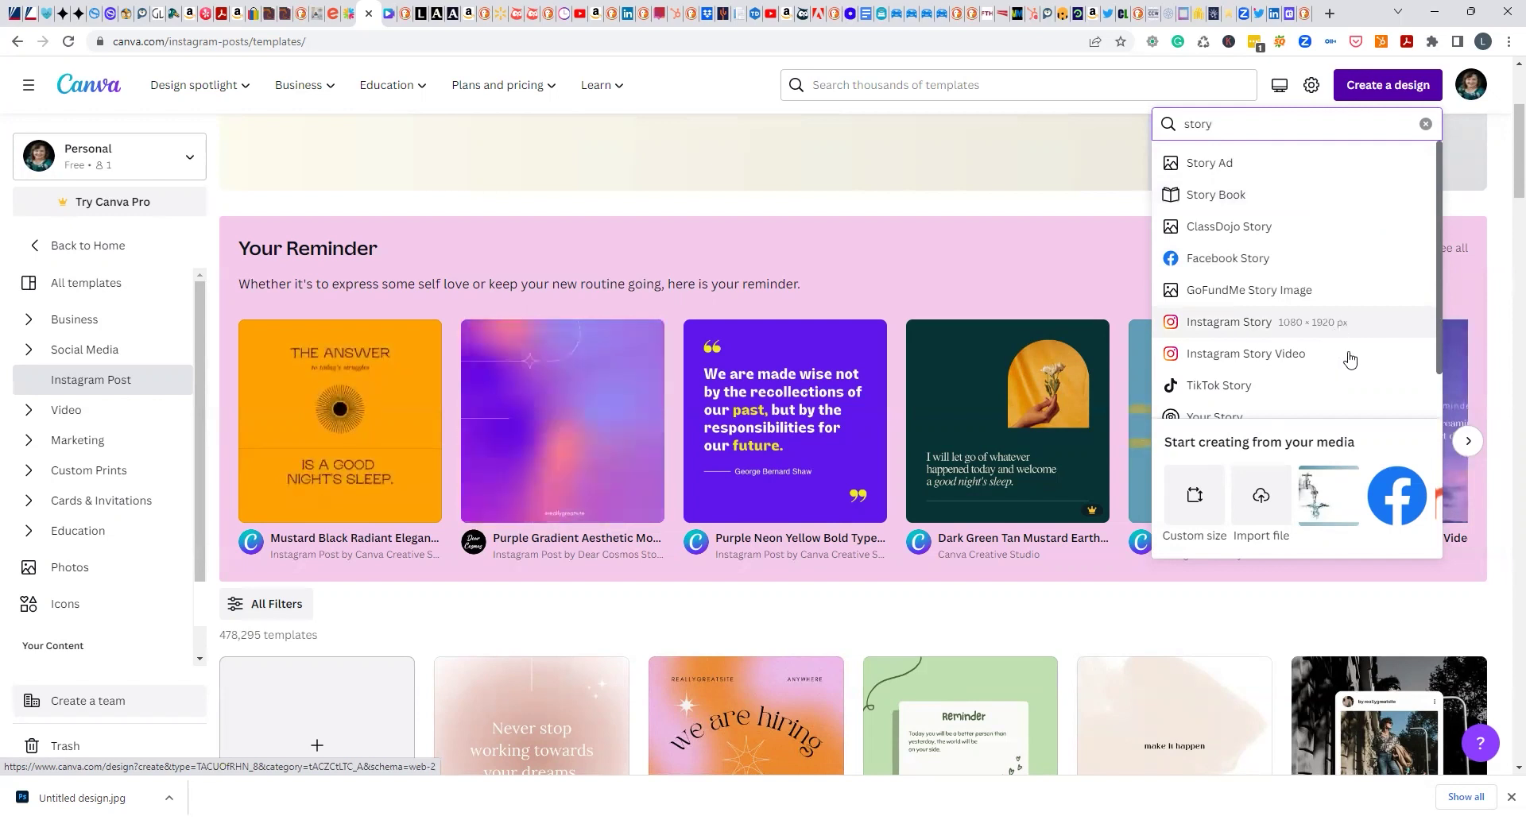
{"action": "scroll", "coordinate": [1257, 345], "scroll_direction": "down", "scroll_amount": 1}
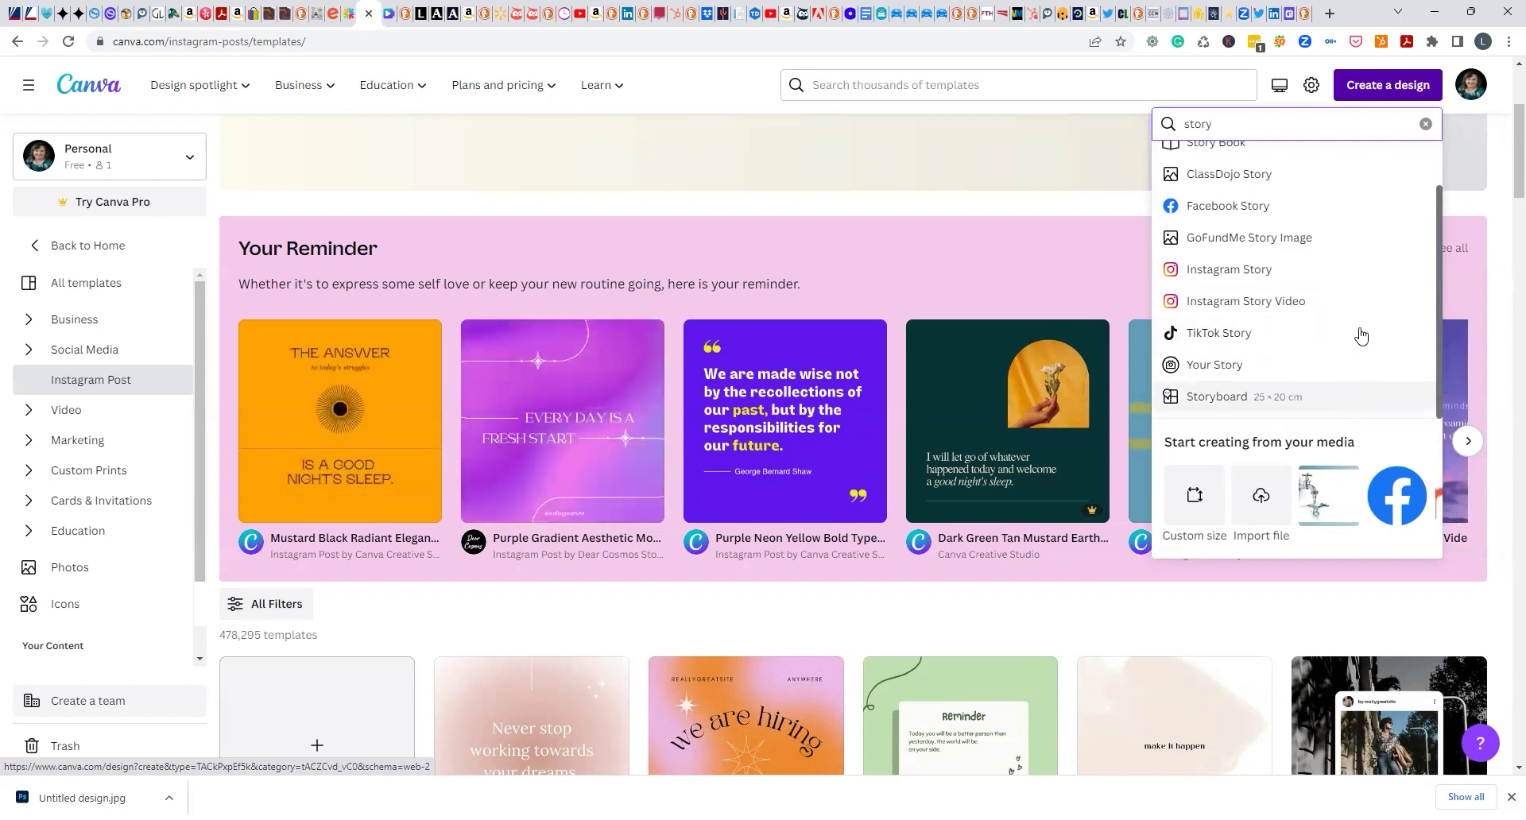
{"action": "left_click", "coordinate": [1291, 275]}
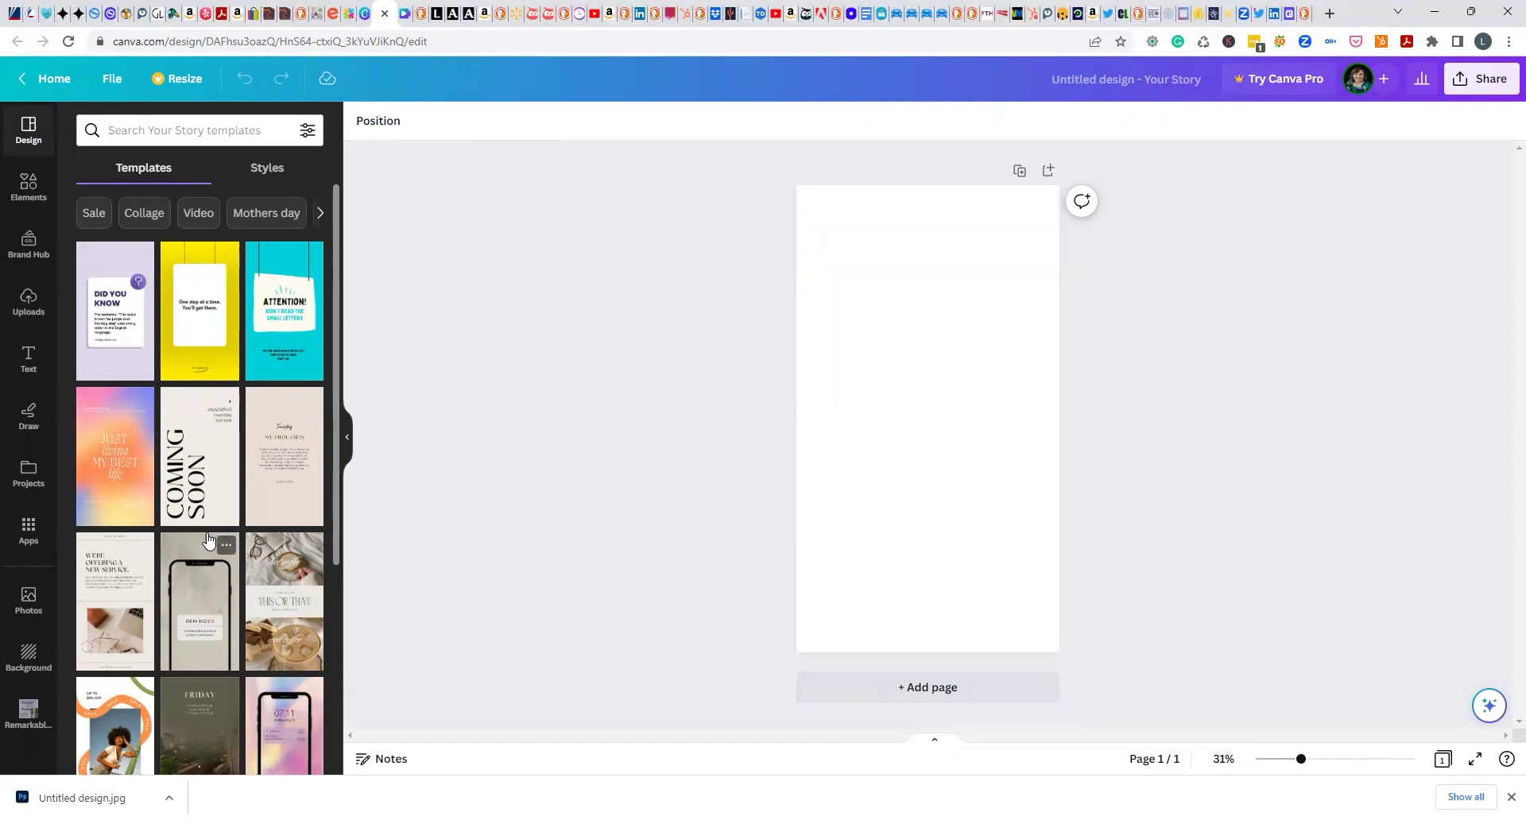
Apply the pink phone 07:11 'Colorful Inspirational Self Love Phone Reminder' story template
{"action": "left_click", "coordinate": [272, 171]}
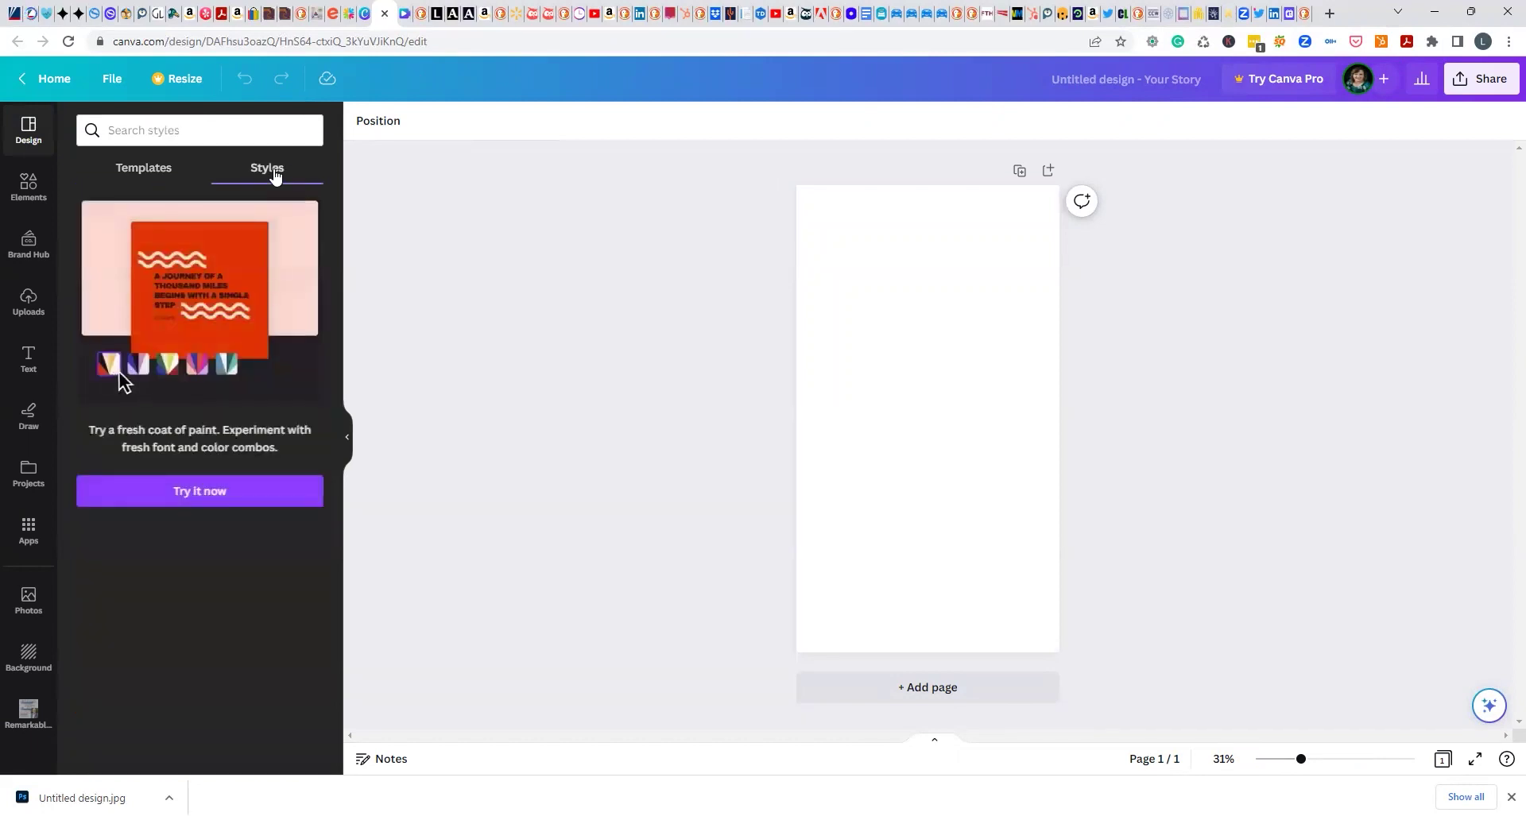
{"action": "left_click", "coordinate": [161, 168]}
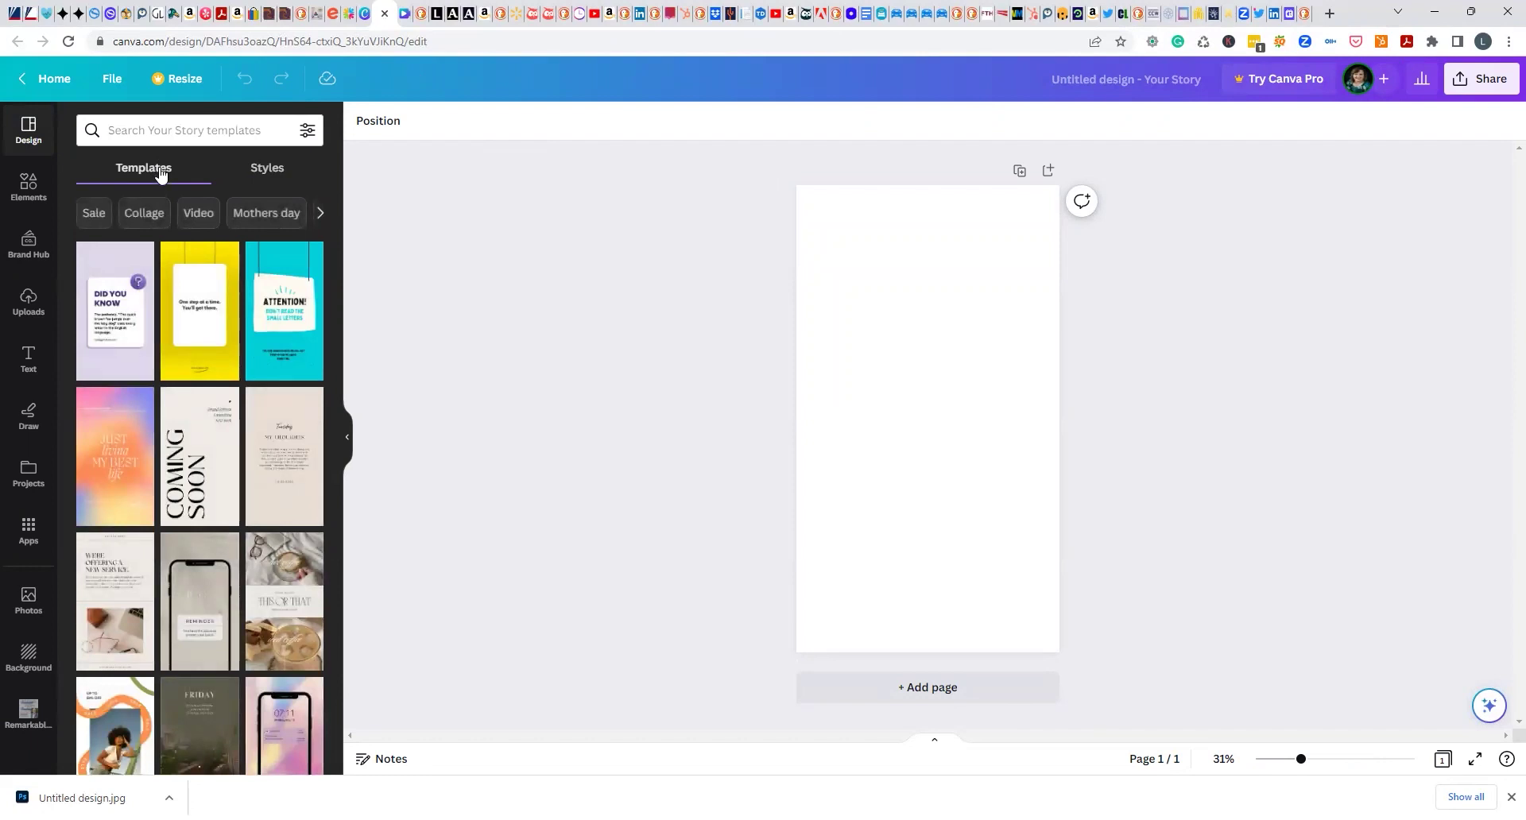
{"action": "scroll", "coordinate": [214, 494], "scroll_direction": "down", "scroll_amount": 3}
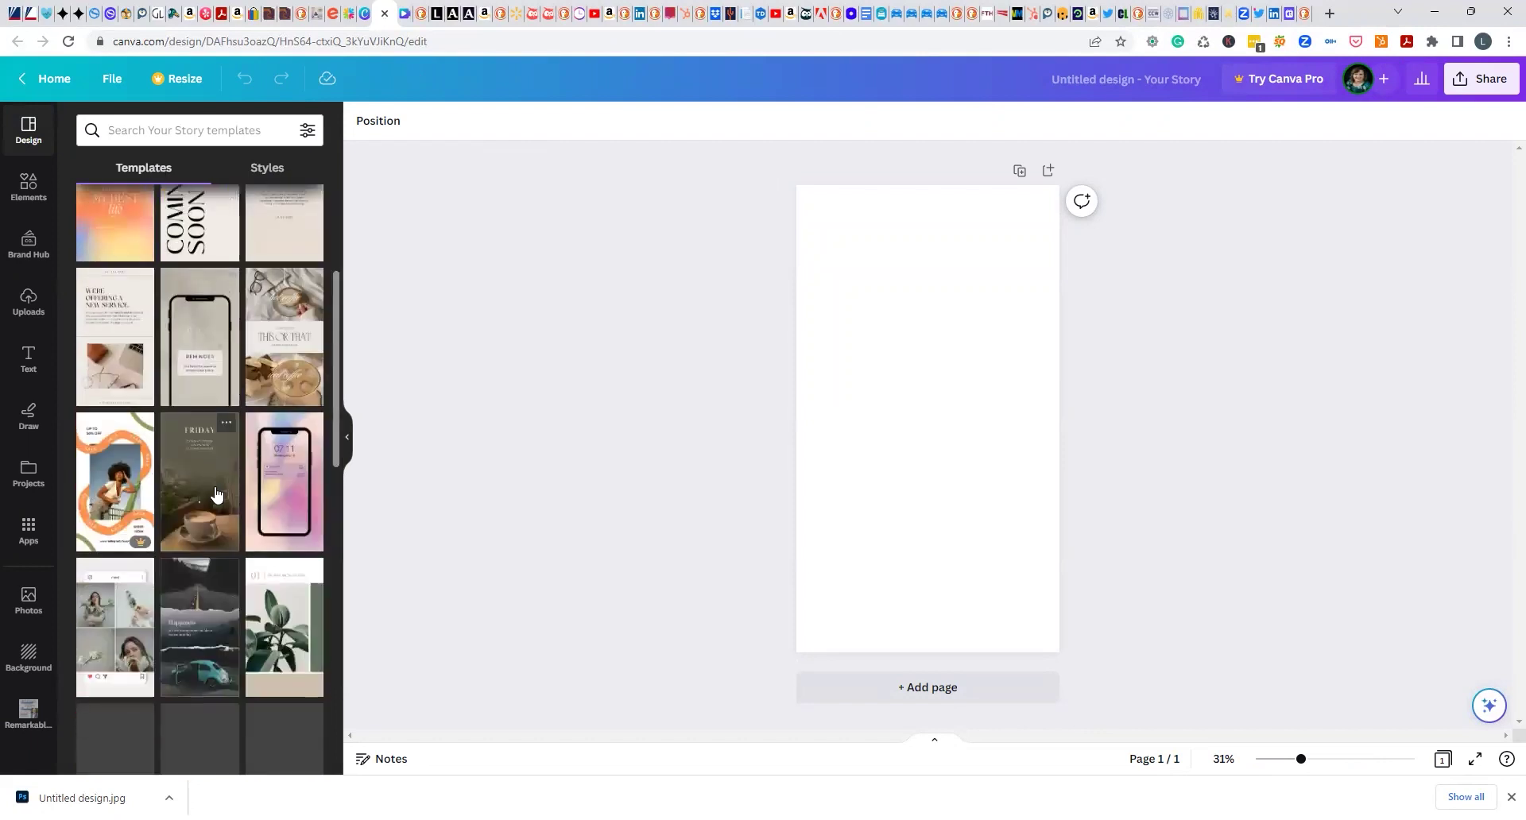
{"action": "left_click", "coordinate": [292, 526]}
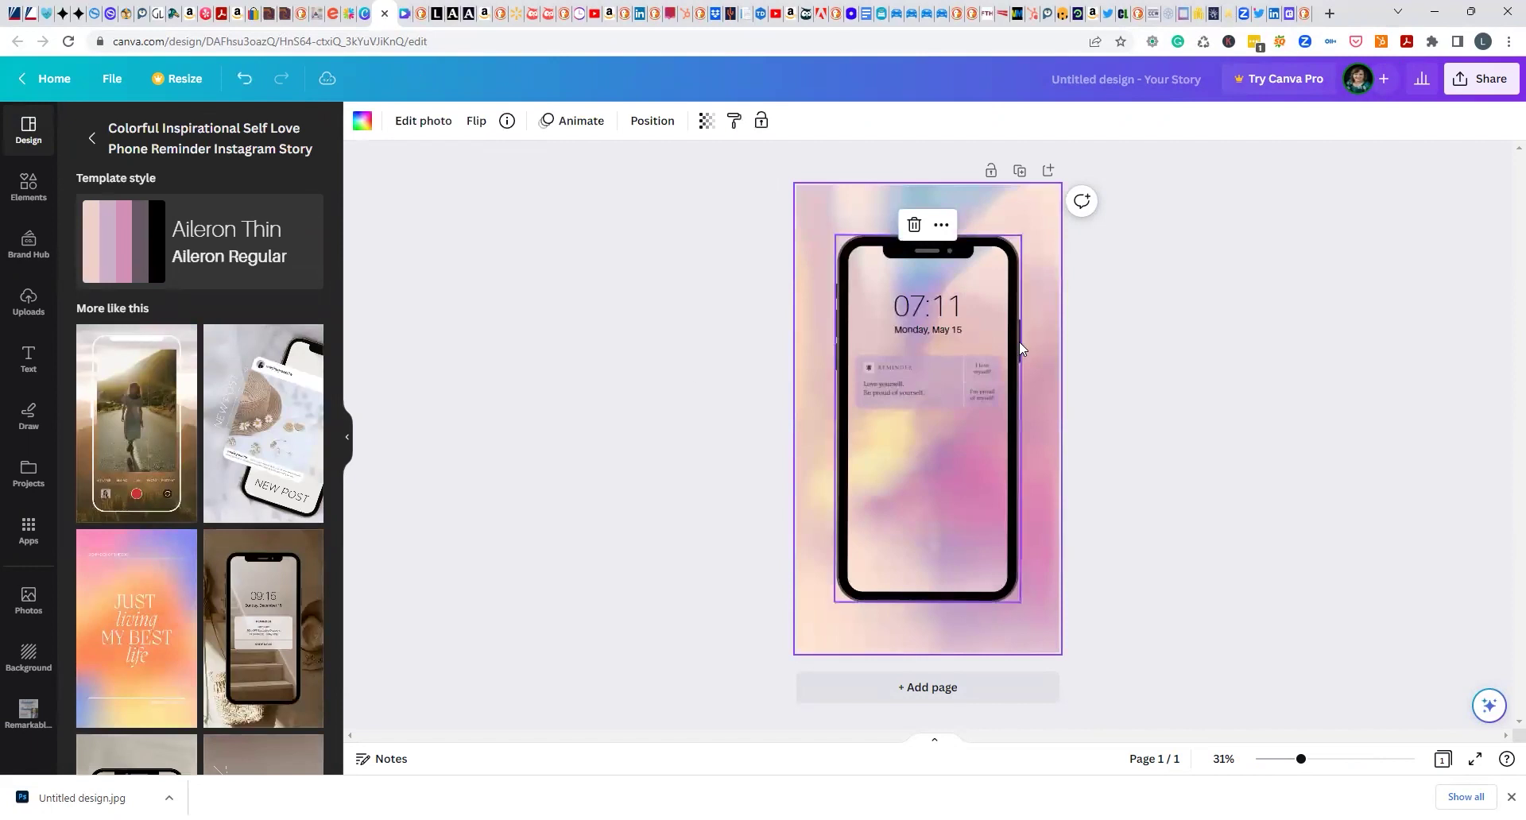
{"action": "left_click", "coordinate": [954, 373]}
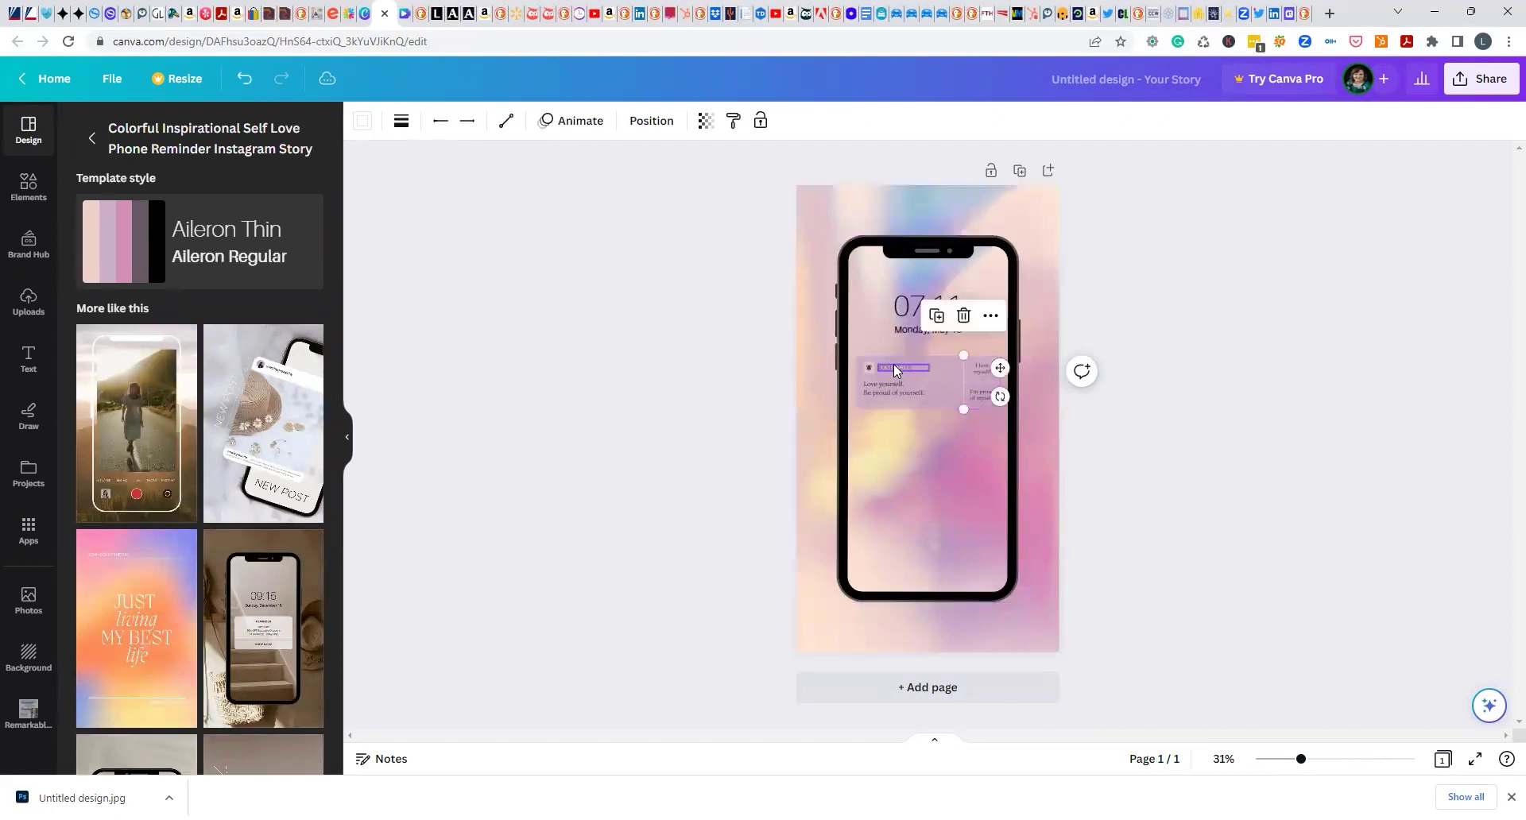
{"action": "left_click", "coordinate": [888, 383]}
{"action": "left_click", "coordinate": [884, 384]}
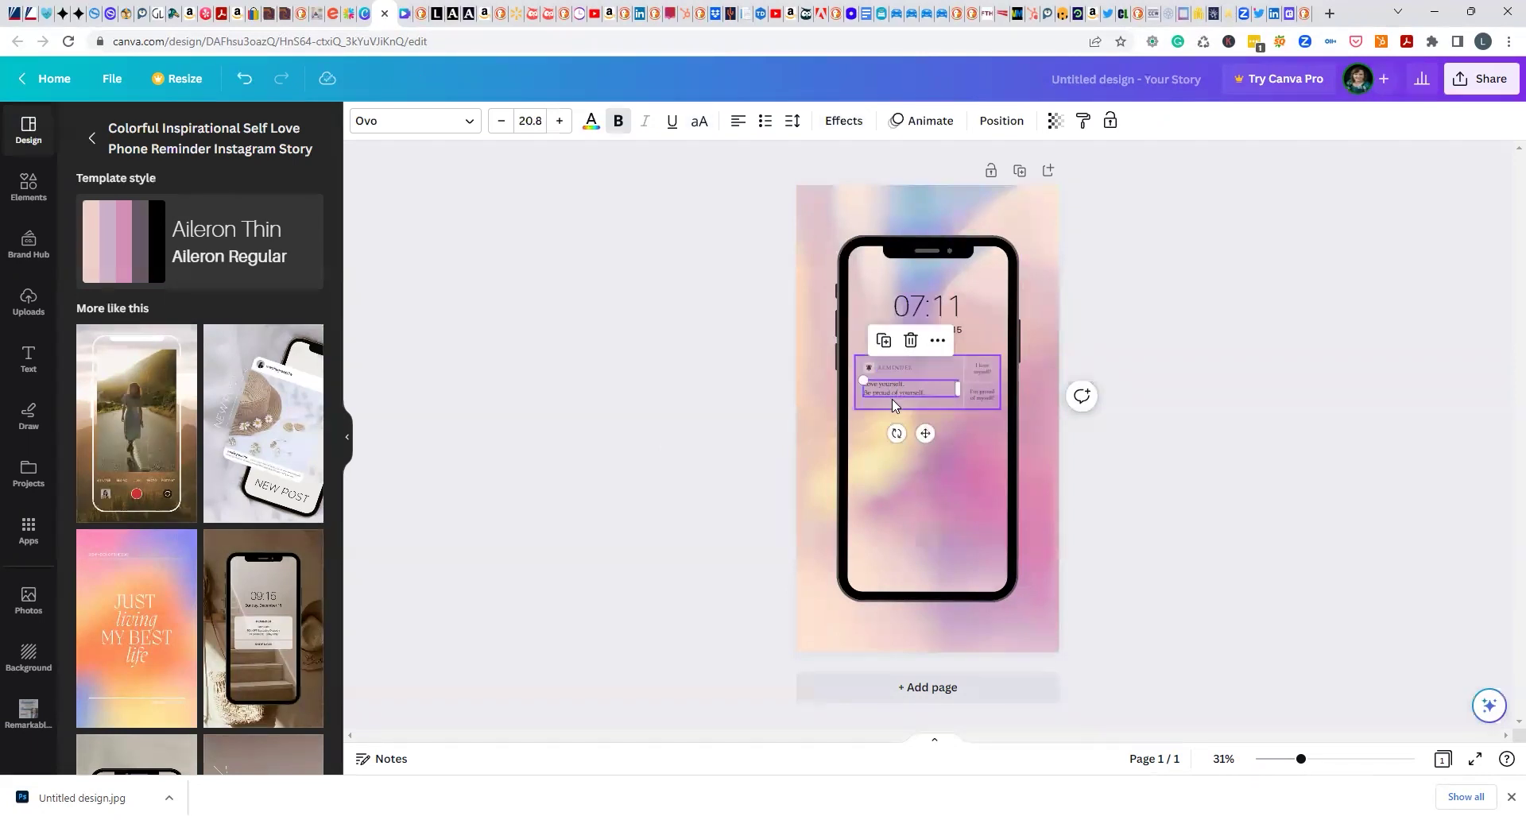
{"action": "left_click_drag", "start_coordinate": [1304, 765], "coordinate": [1332, 762]}
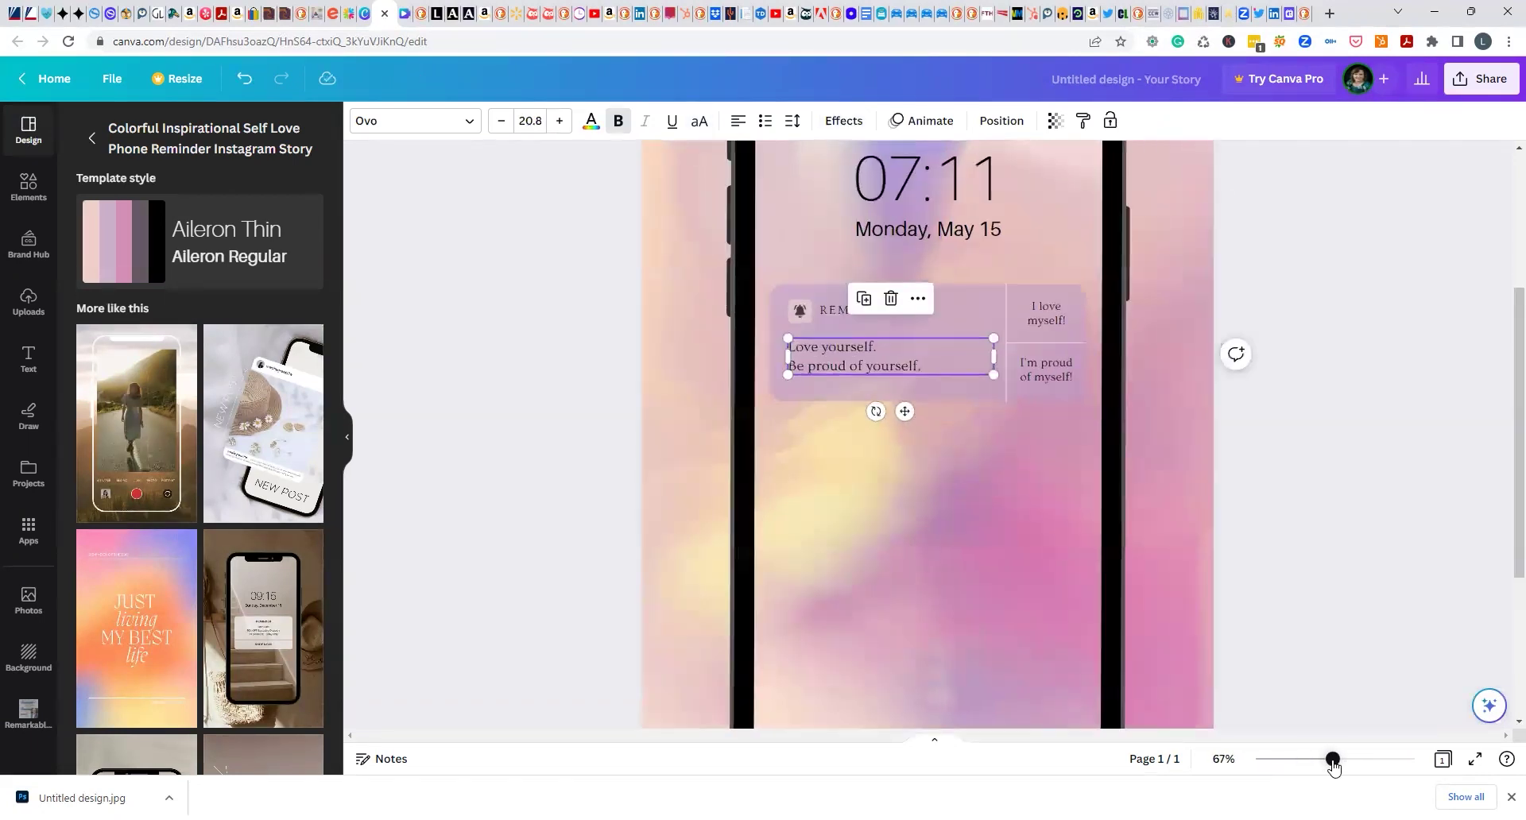
{"action": "left_click", "coordinate": [826, 312]}
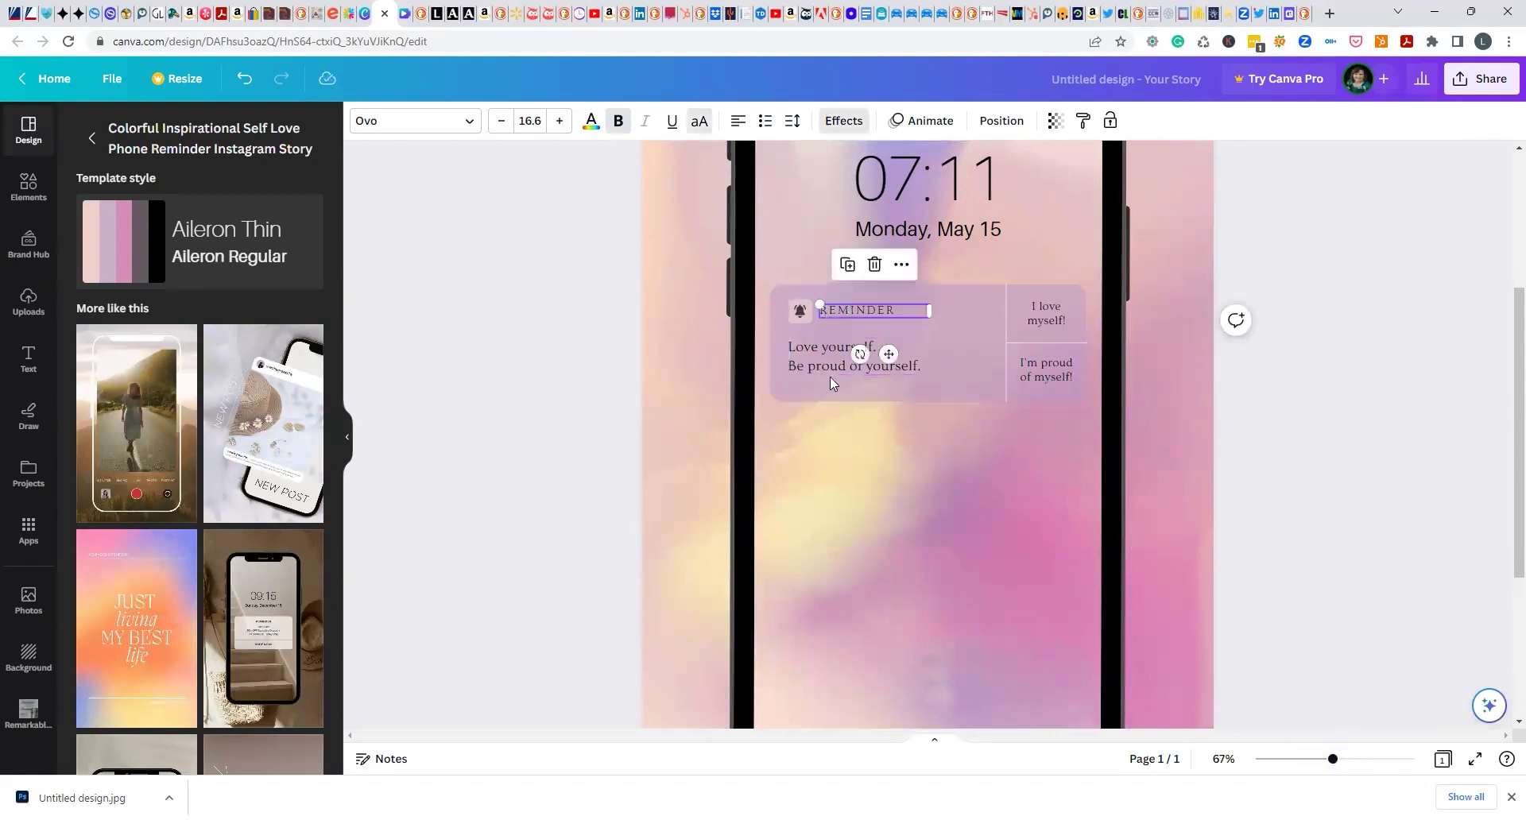
{"action": "left_click", "coordinate": [1044, 321]}
{"action": "left_click", "coordinate": [886, 189]}
{"action": "left_click", "coordinate": [904, 232]}
{"action": "scroll", "coordinate": [1377, 454], "scroll_direction": "up", "scroll_amount": 4}
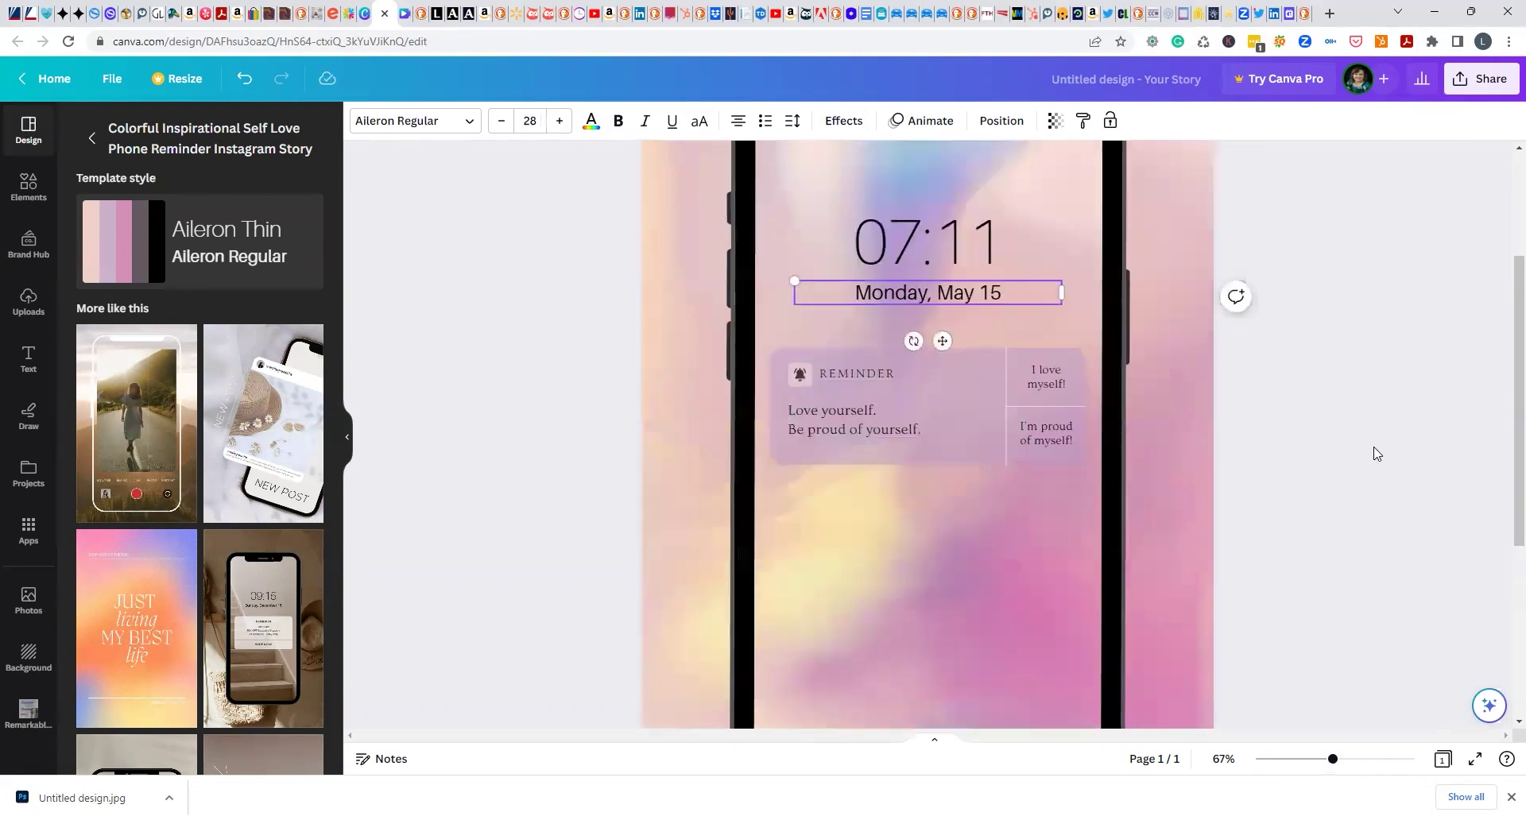
{"action": "left_click", "coordinate": [1088, 323]}
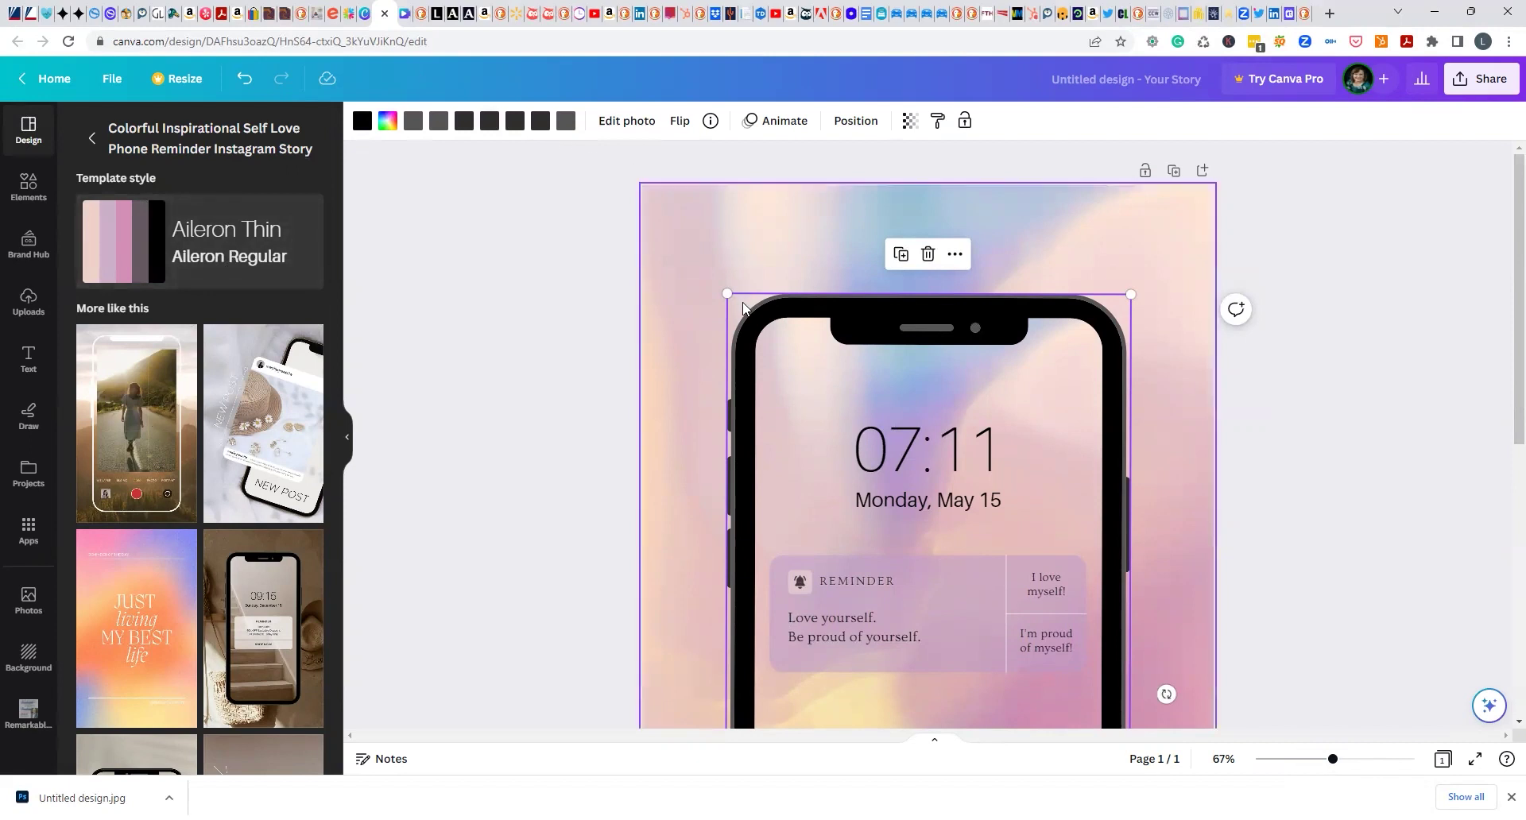
Fill the page background behind the phone with the mint-green to light-blue gradient
{"action": "left_click", "coordinate": [704, 256]}
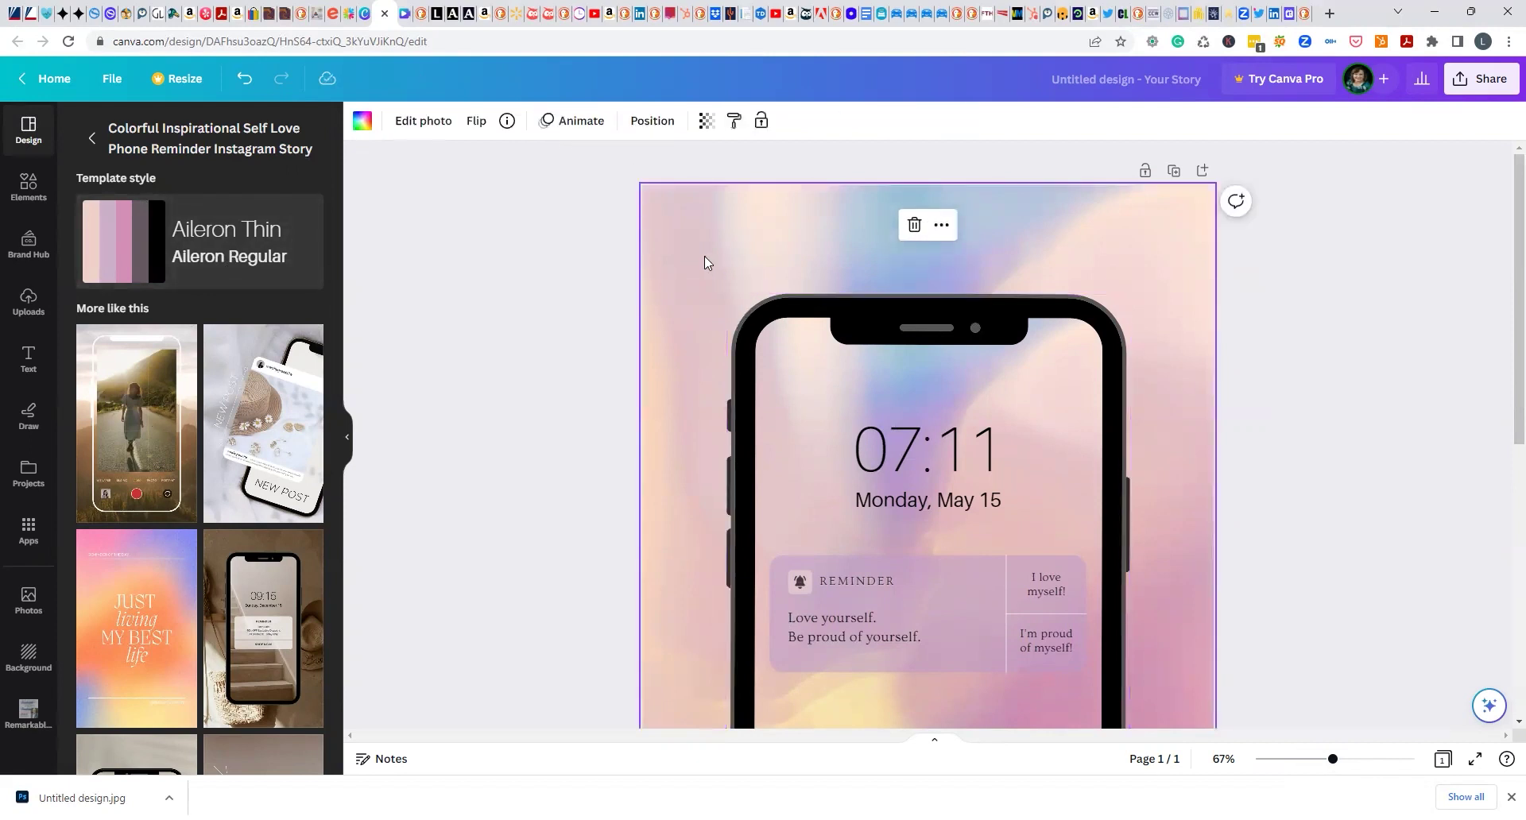
{"action": "left_click", "coordinate": [363, 122]}
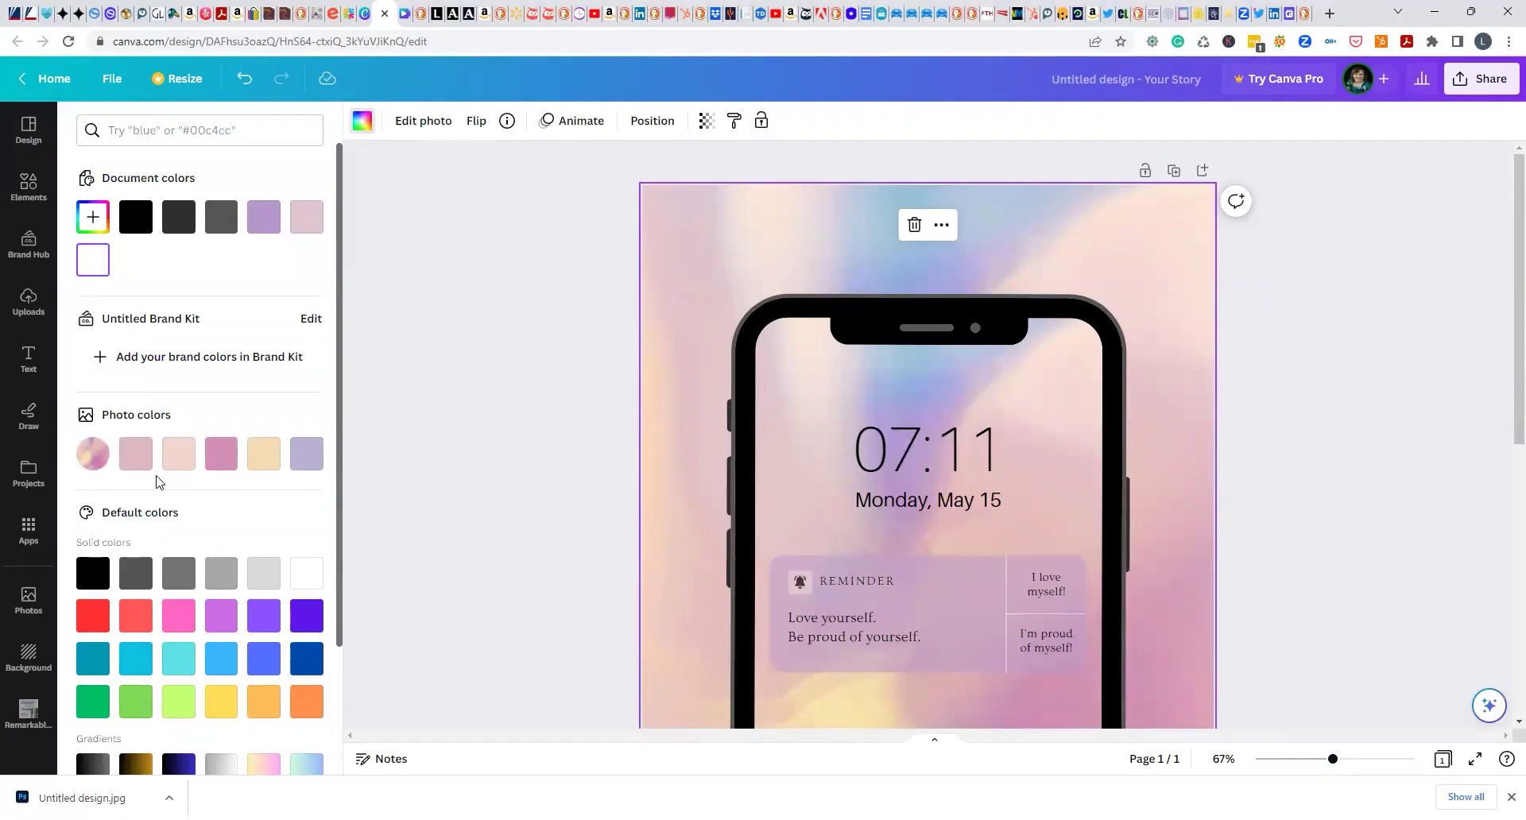
{"action": "scroll", "coordinate": [157, 481], "scroll_direction": "down", "scroll_amount": 2}
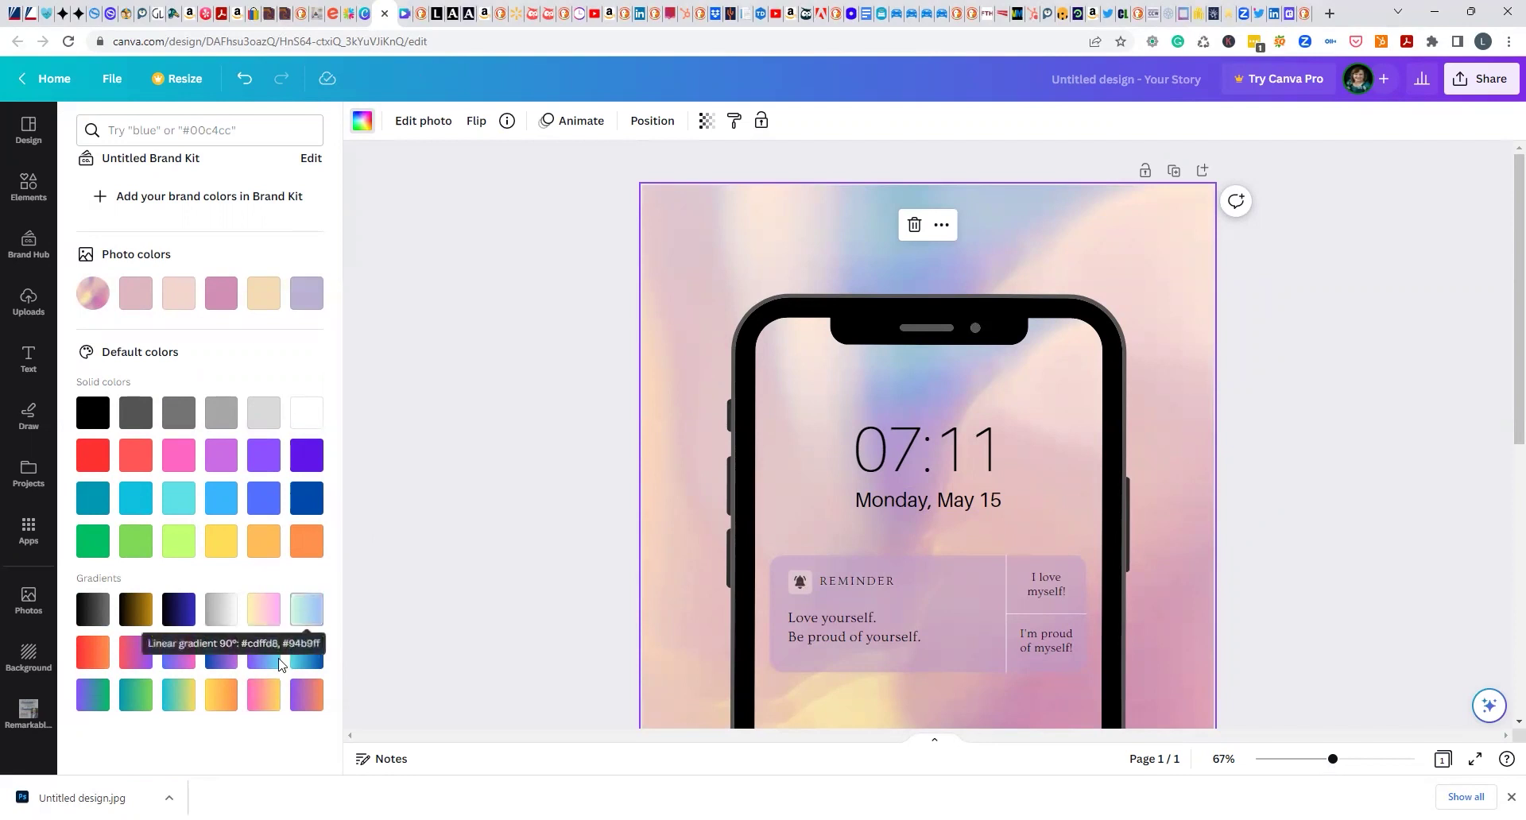
{"action": "left_click", "coordinate": [307, 609]}
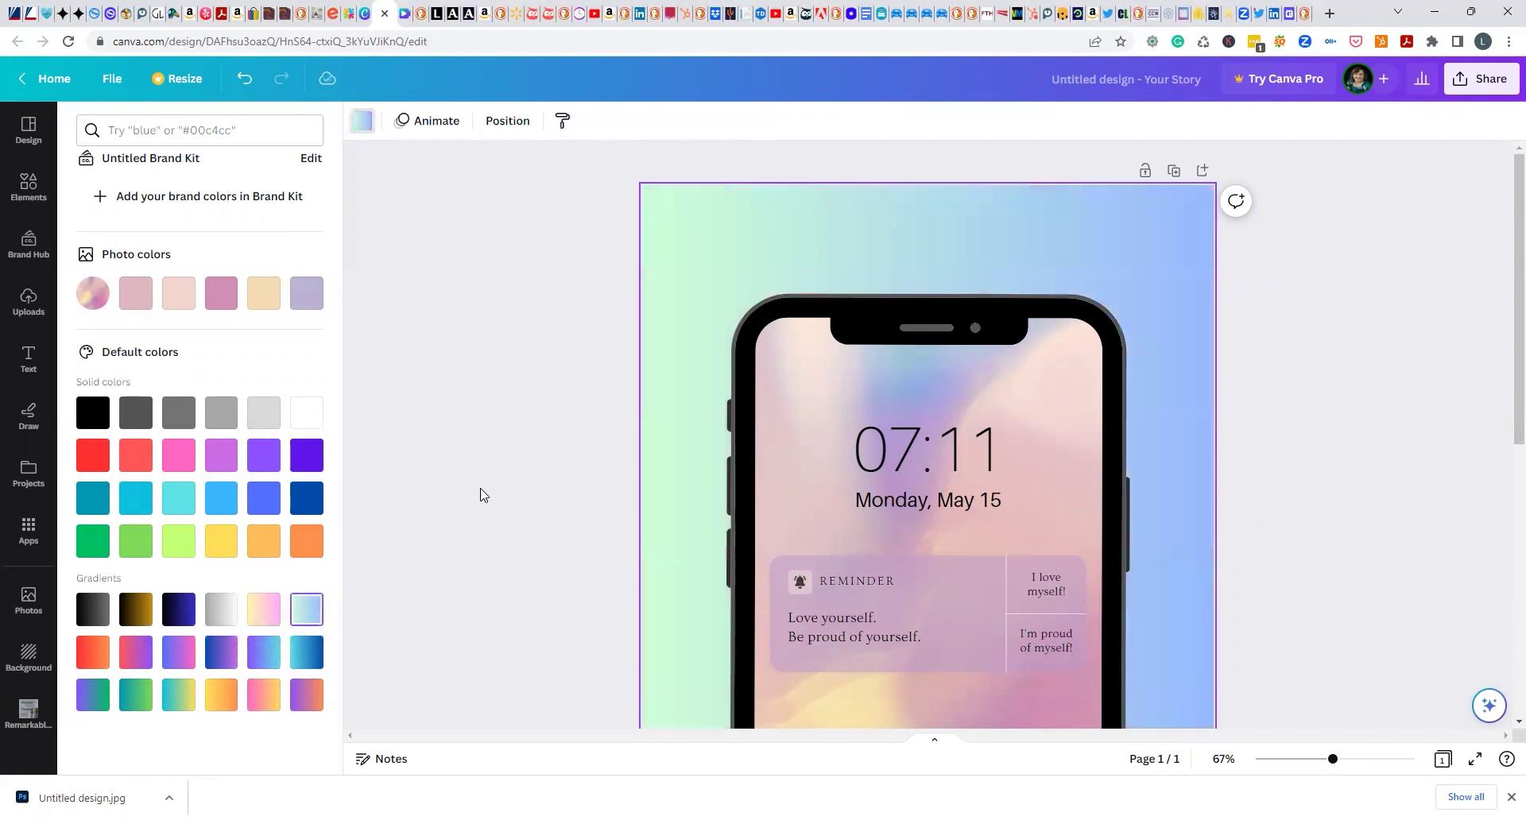
Try the grey-white and purple-orange gradients as the page background
{"action": "scroll", "coordinate": [576, 487], "scroll_direction": "down", "scroll_amount": 5}
{"action": "scroll", "coordinate": [576, 487], "scroll_direction": "up", "scroll_amount": 5}
{"action": "left_click_drag", "start_coordinate": [1332, 761], "coordinate": [1303, 763]}
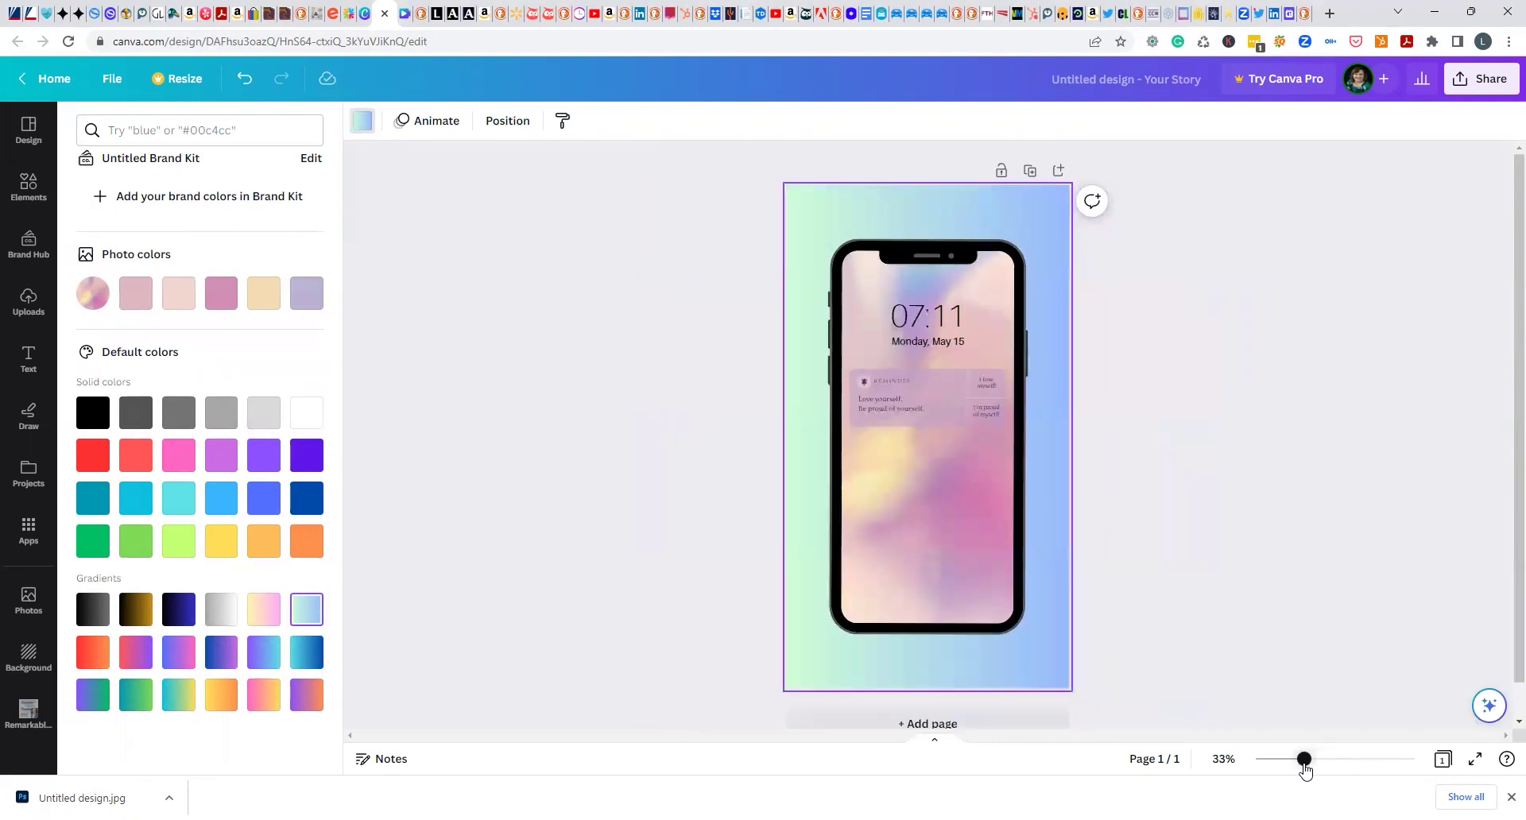
{"action": "left_click", "coordinate": [221, 608]}
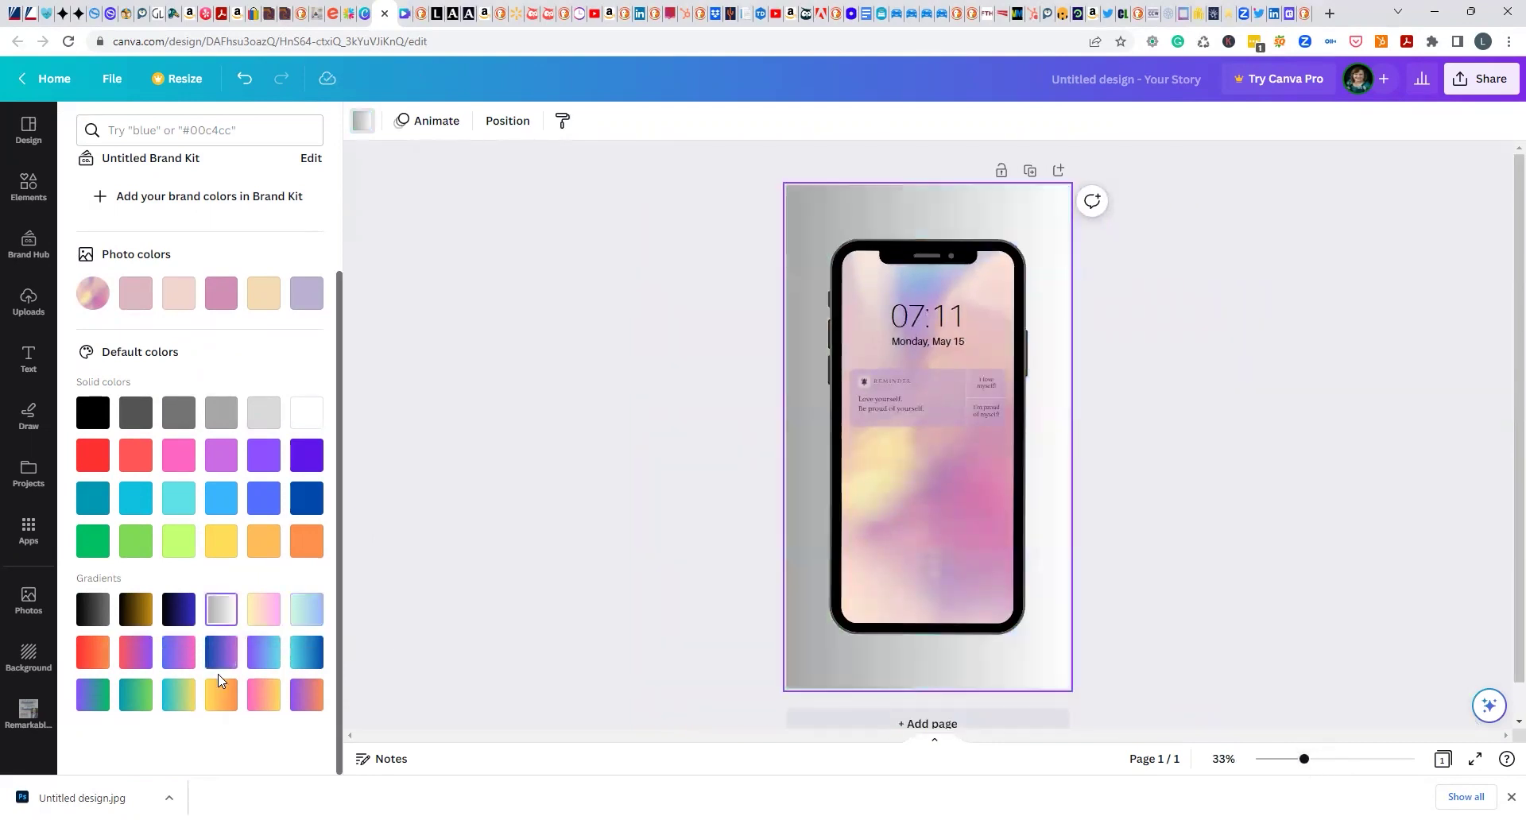
{"action": "left_click", "coordinate": [302, 707]}
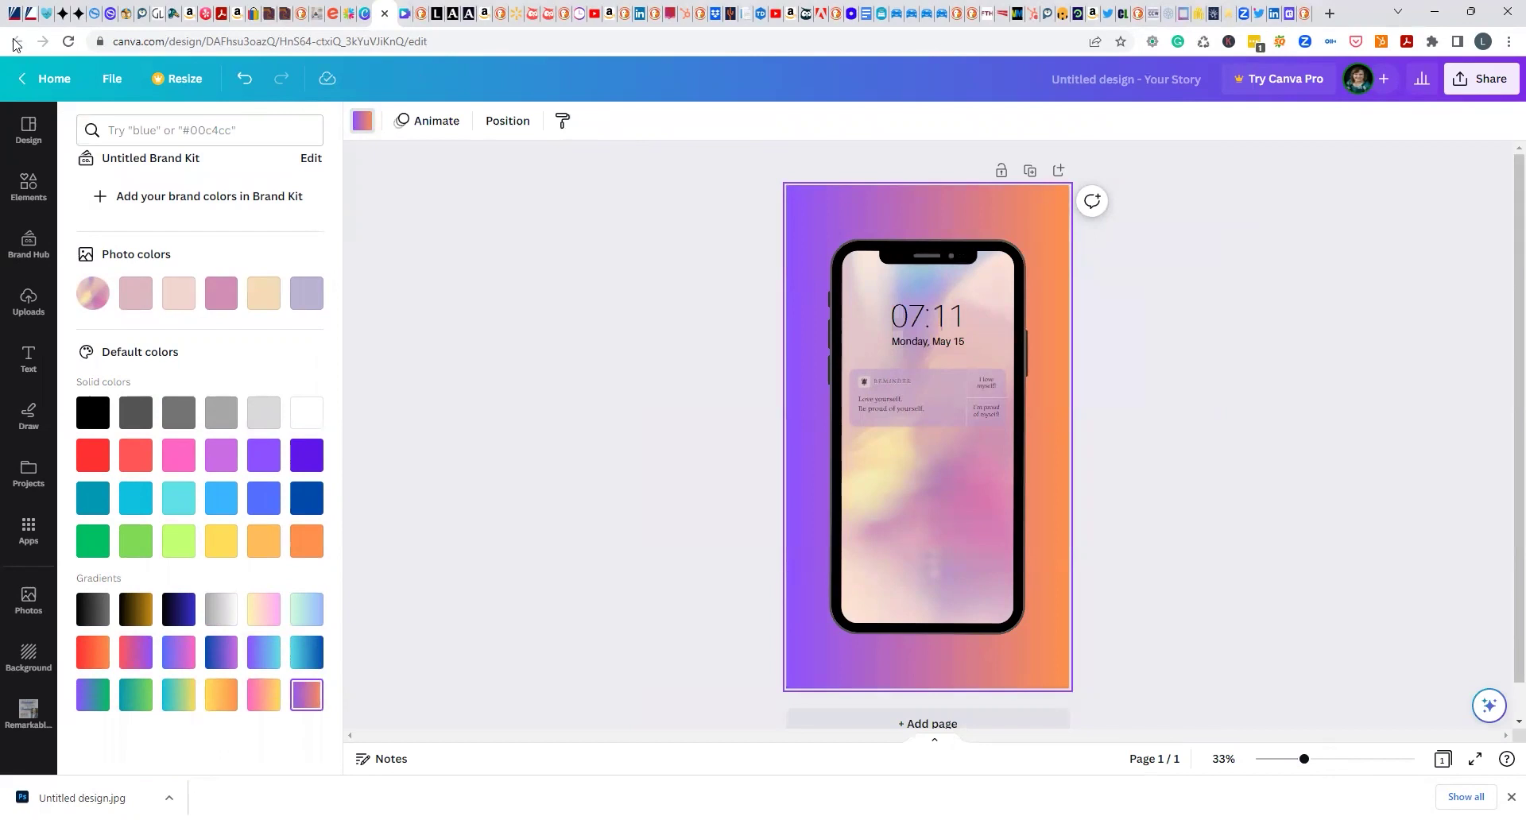
Compare gradient backgrounds with Undo and Redo, ending on the pink photo
{"action": "left_click", "coordinate": [246, 78]}
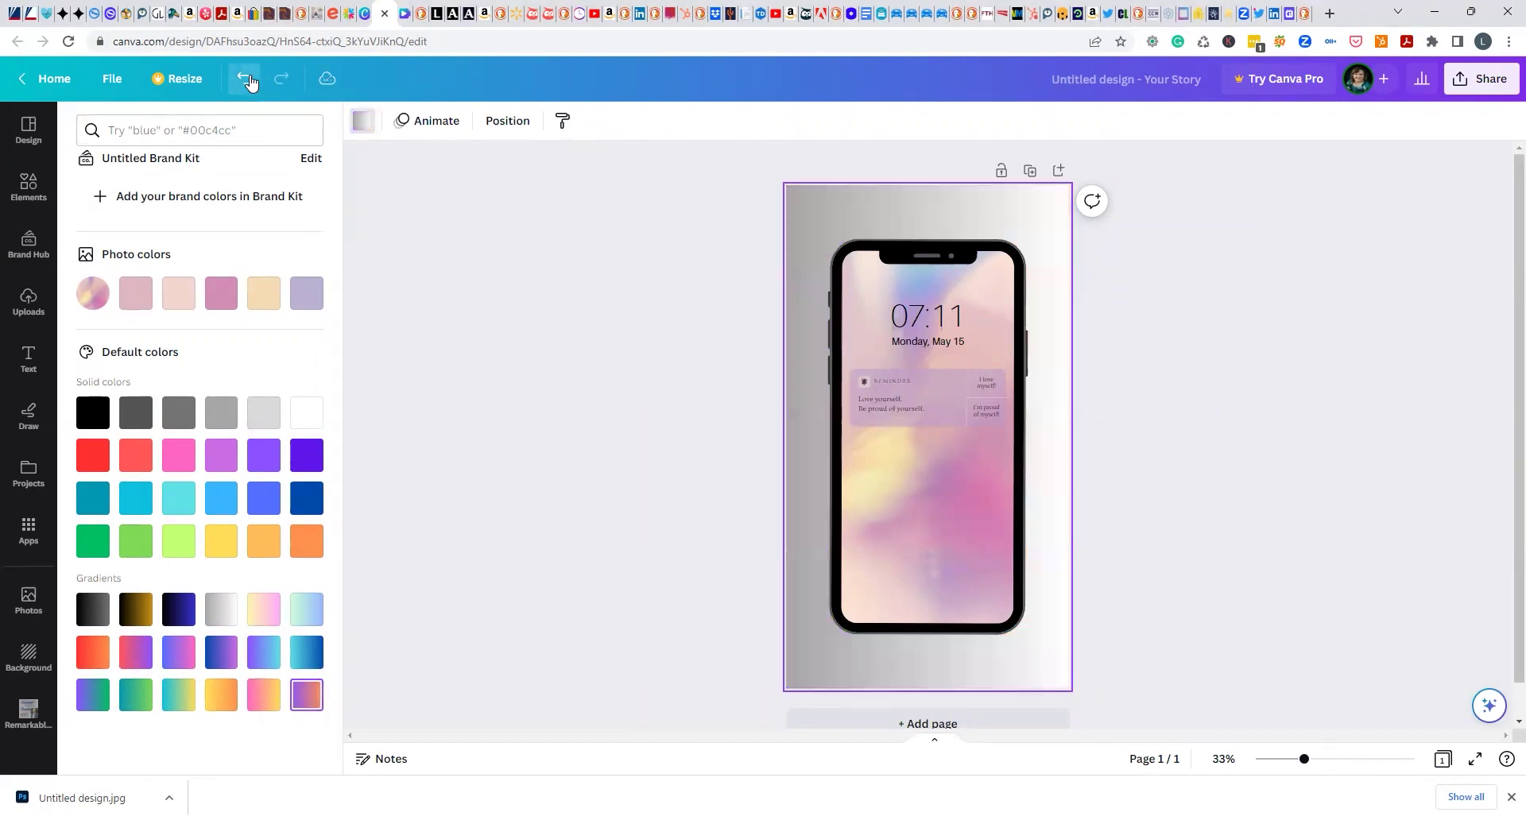
{"action": "left_click", "coordinate": [246, 78]}
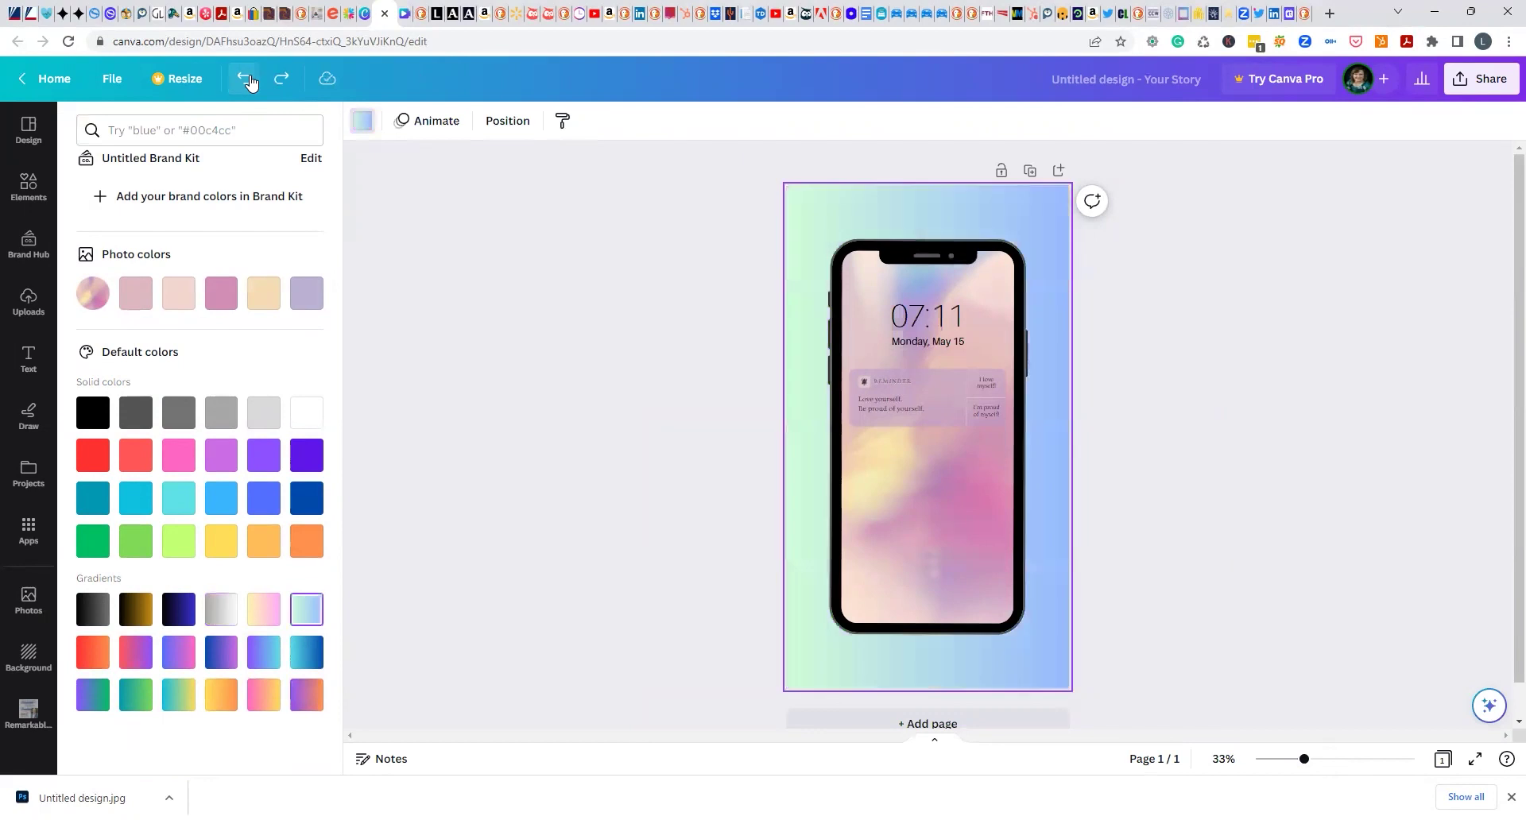
{"action": "left_click", "coordinate": [247, 78]}
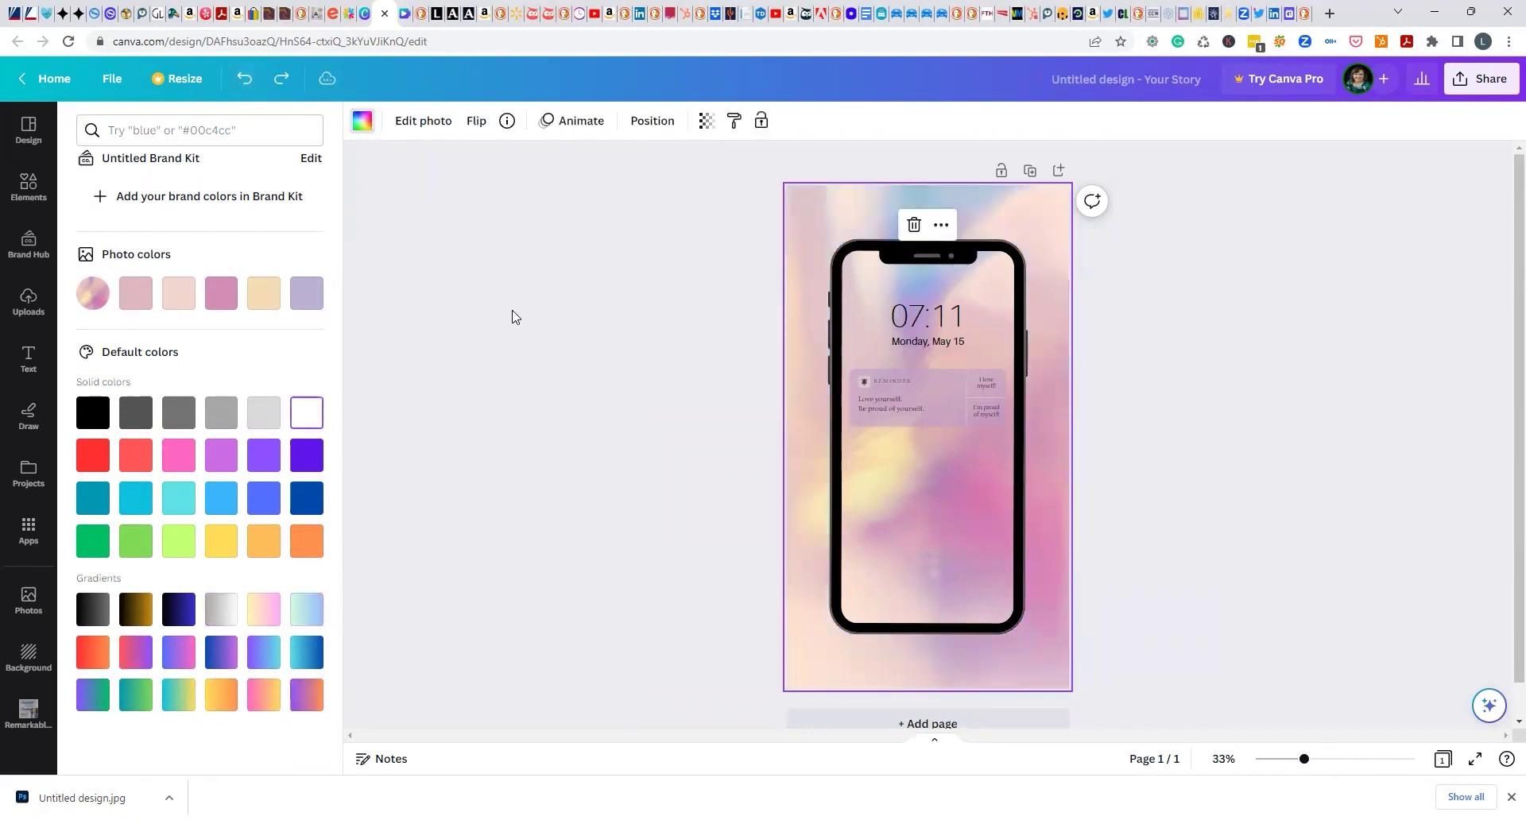
{"action": "left_click", "coordinate": [280, 79]}
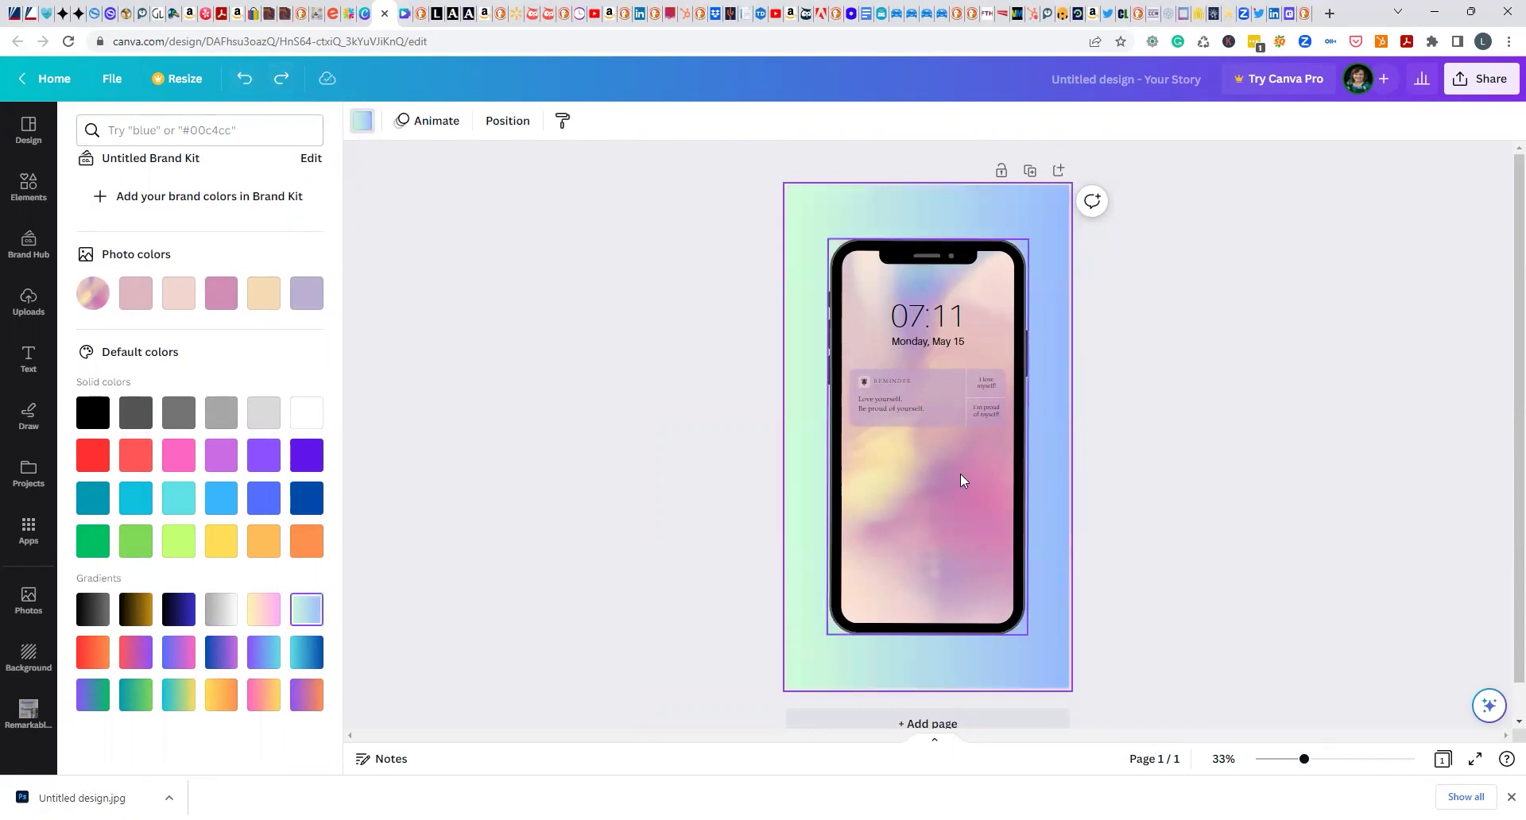
{"action": "left_click", "coordinate": [241, 79]}
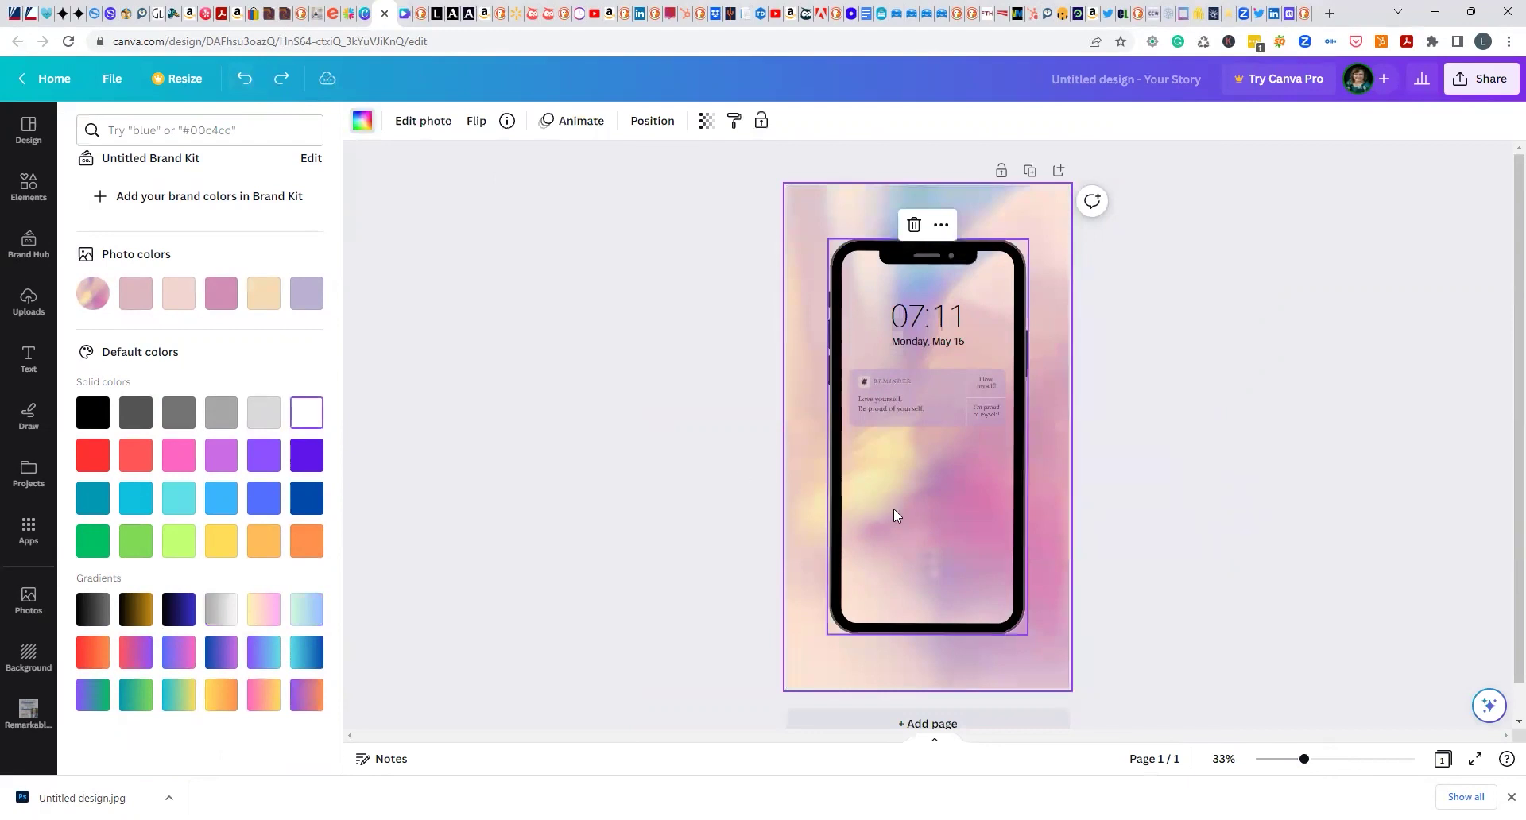
Preview a blue gradient on the full-page photo, then undo to keep the pink photo
{"action": "left_click", "coordinate": [894, 508]}
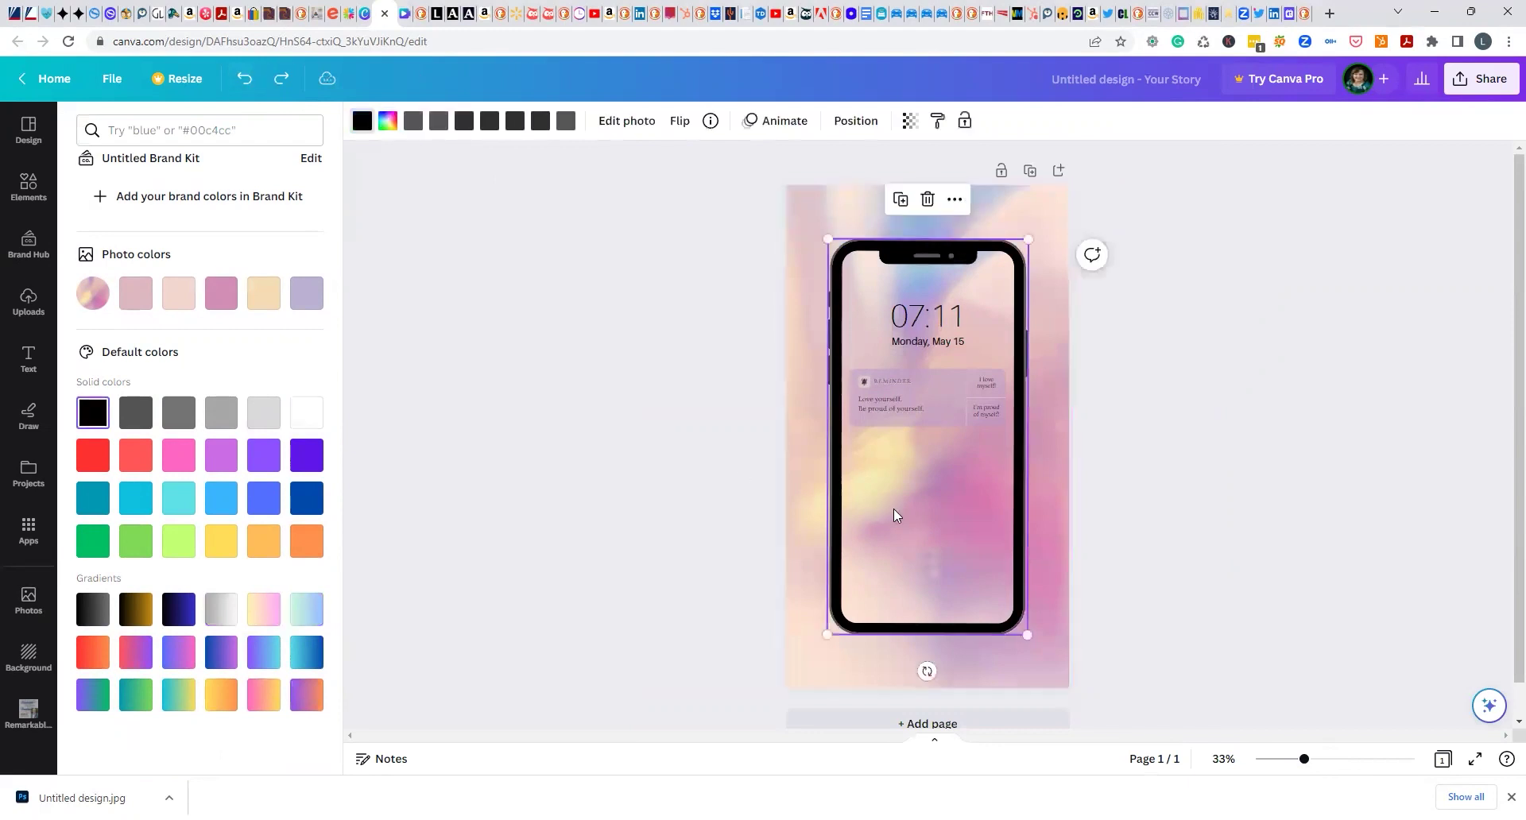
{"action": "left_click", "coordinate": [926, 553]}
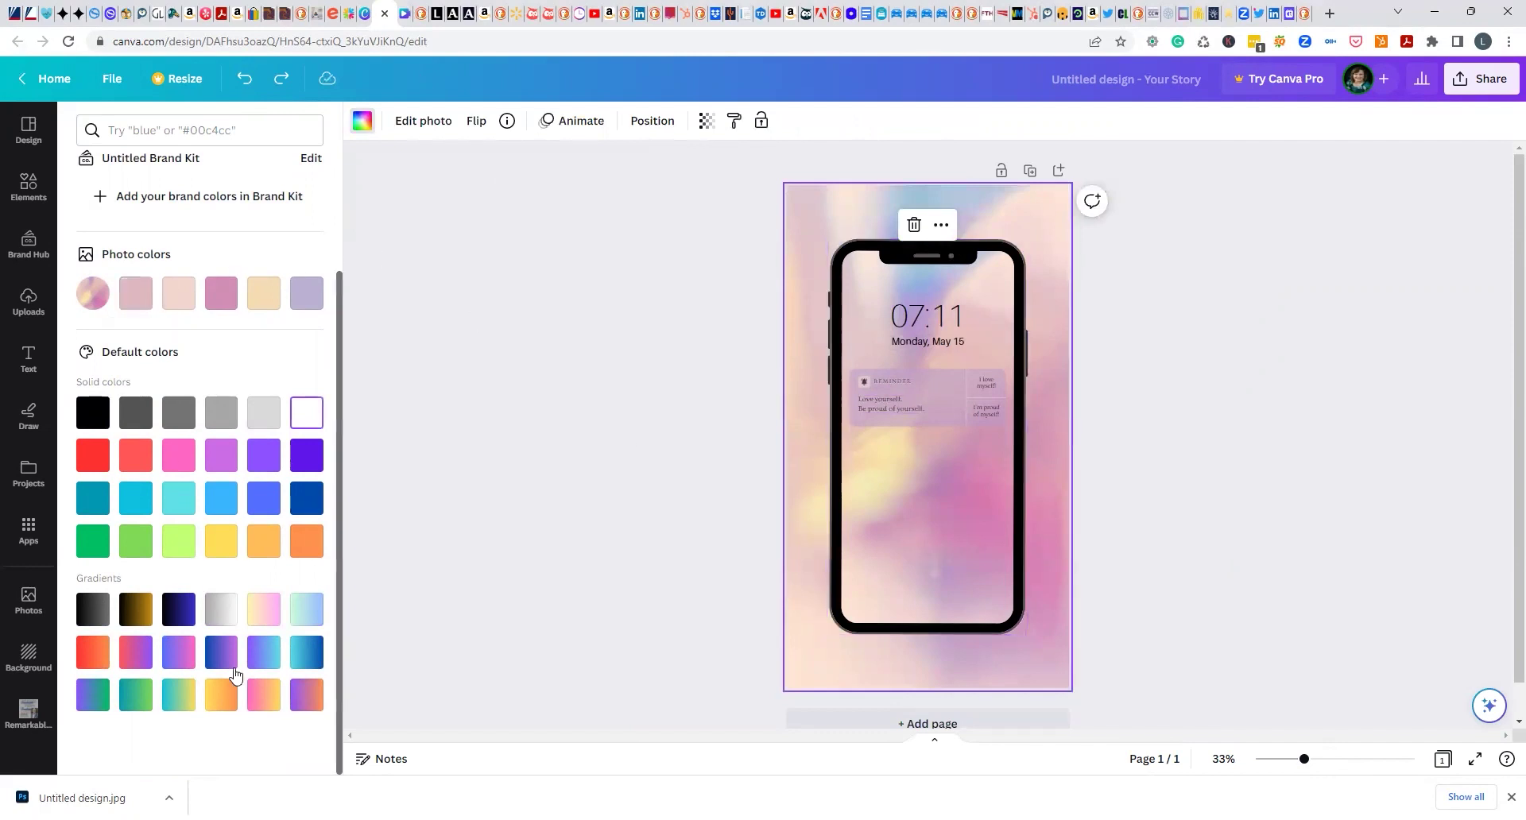
{"action": "left_click", "coordinate": [306, 652]}
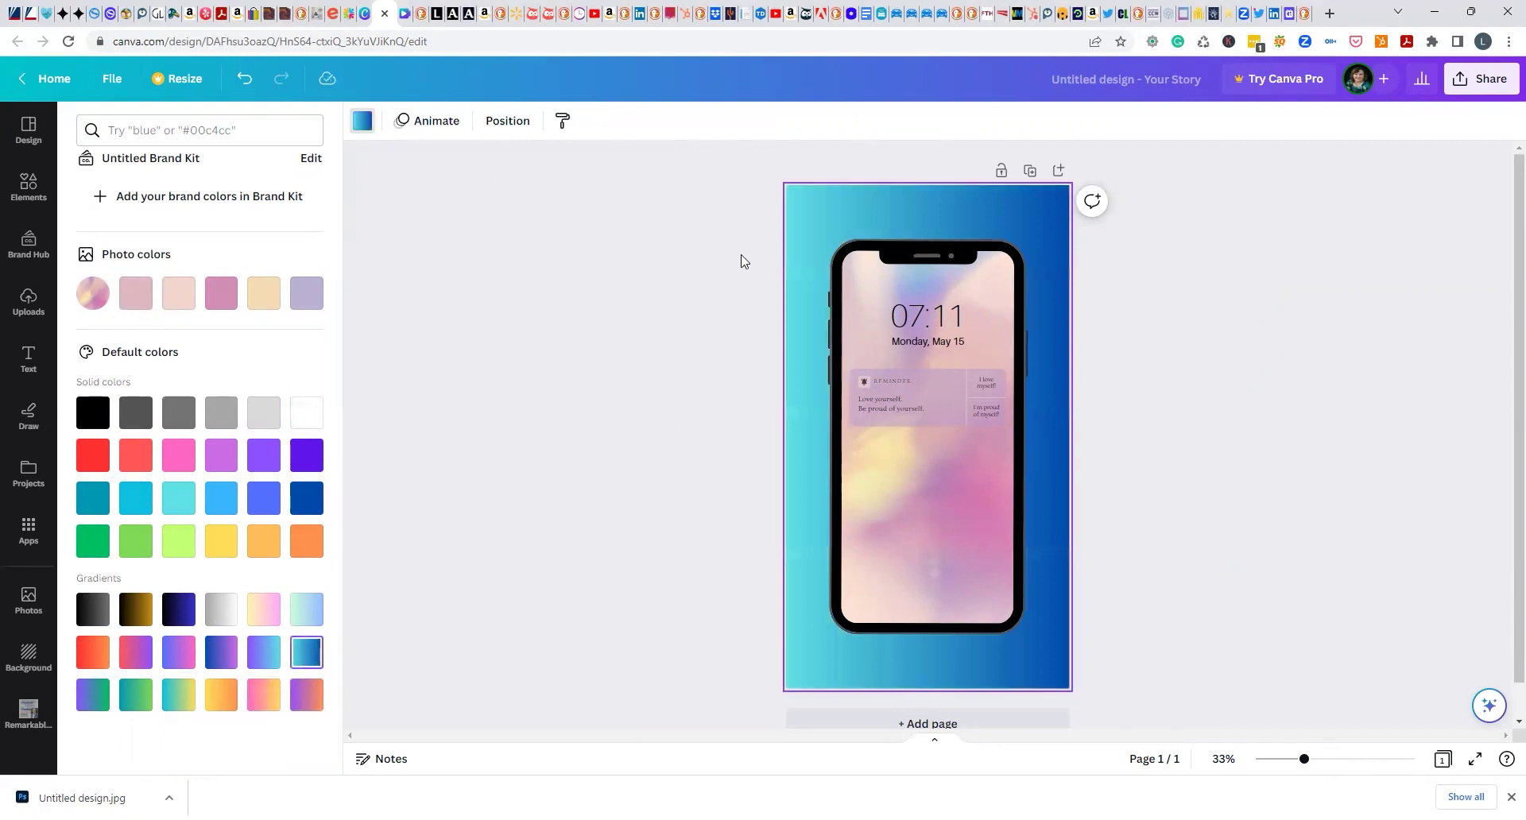
{"action": "key", "text": "ctrl+z"}
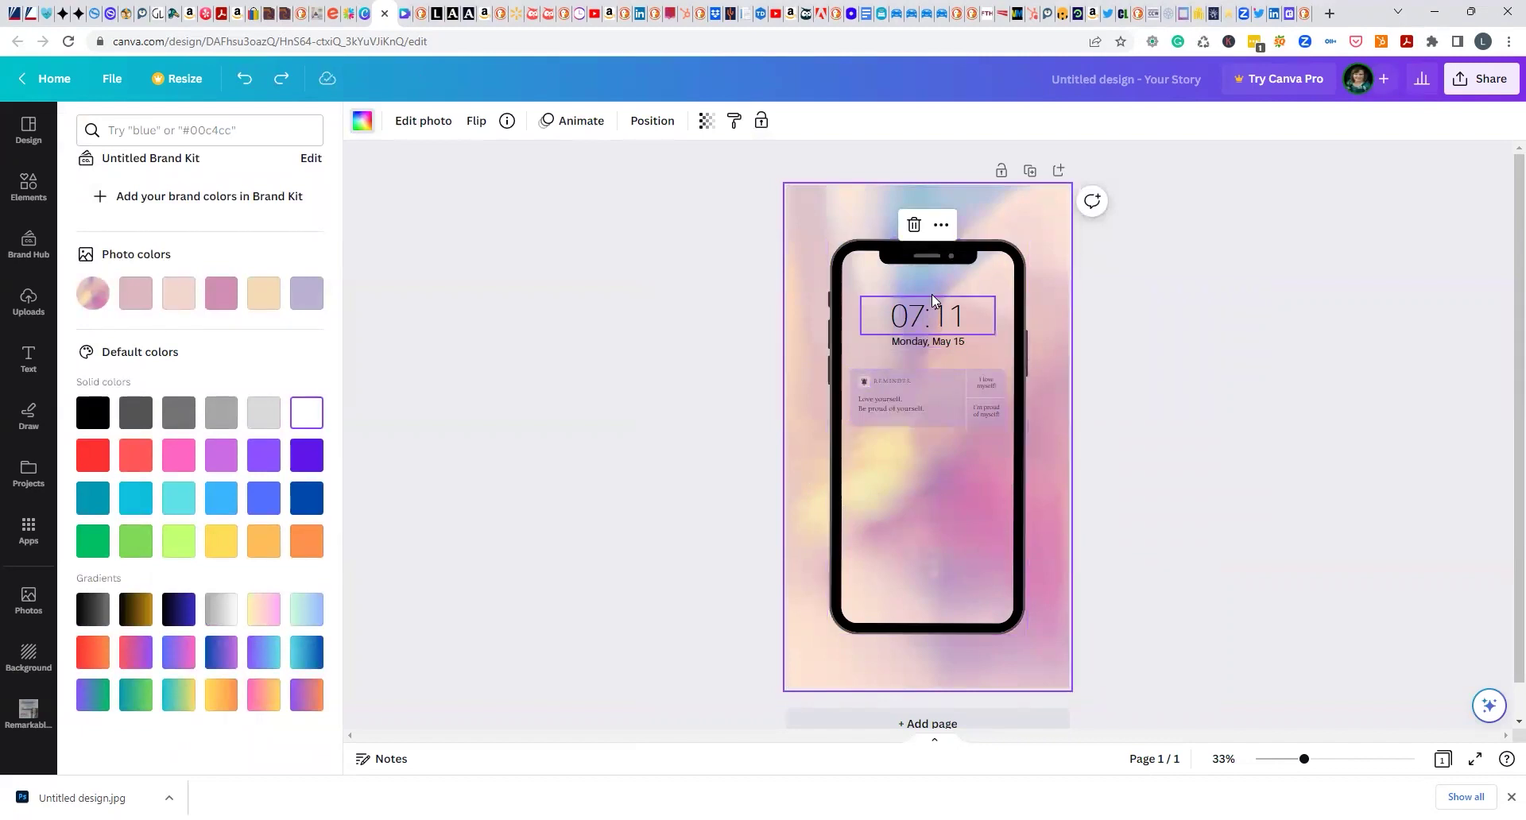
Change the lock-screen date from Monday, May 15 to Tuesday, May 2
{"action": "left_click", "coordinate": [602, 470]}
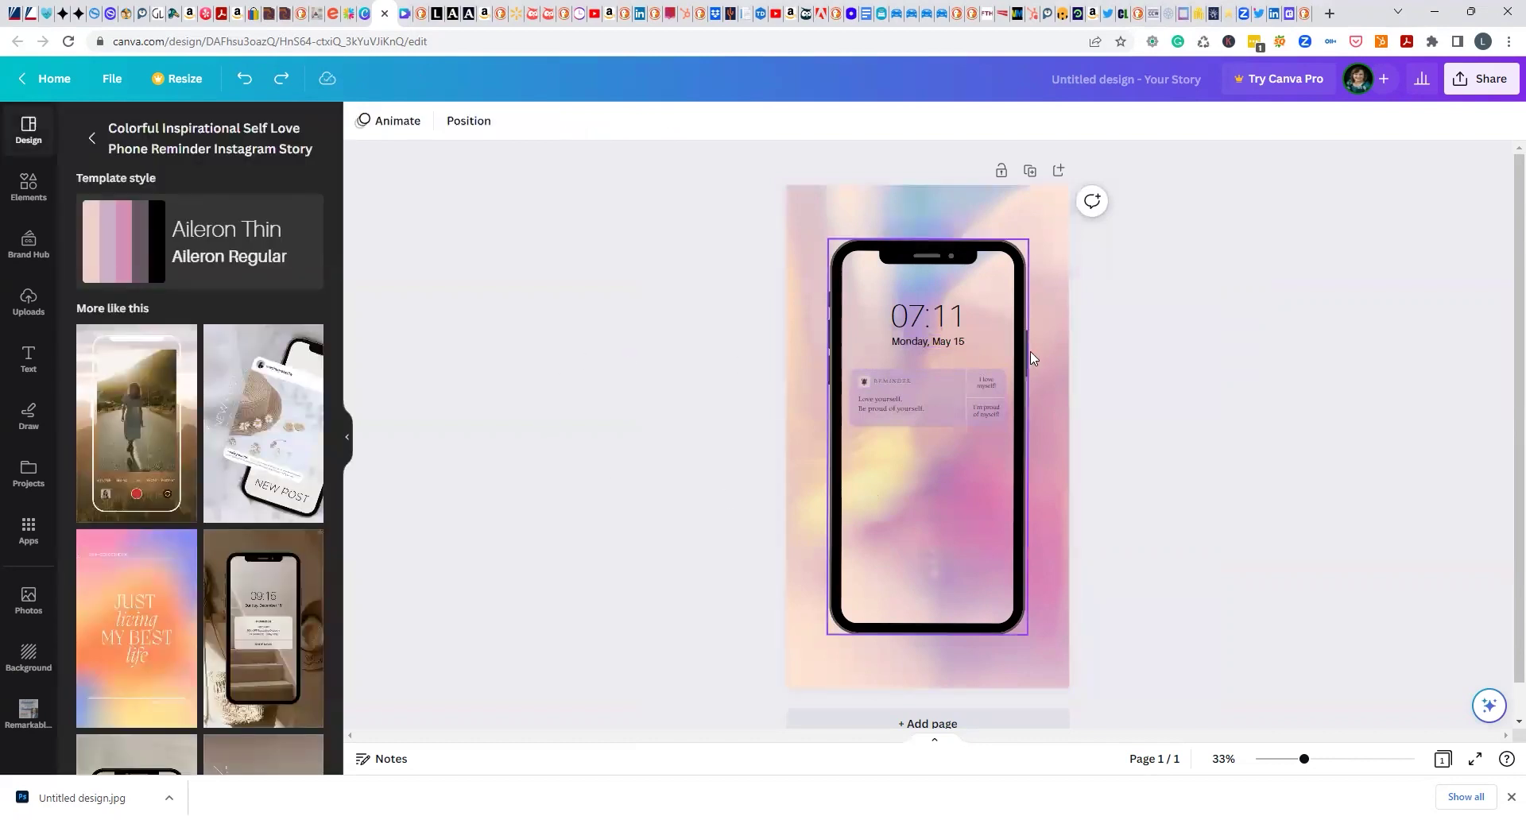
{"action": "left_click", "coordinate": [952, 343]}
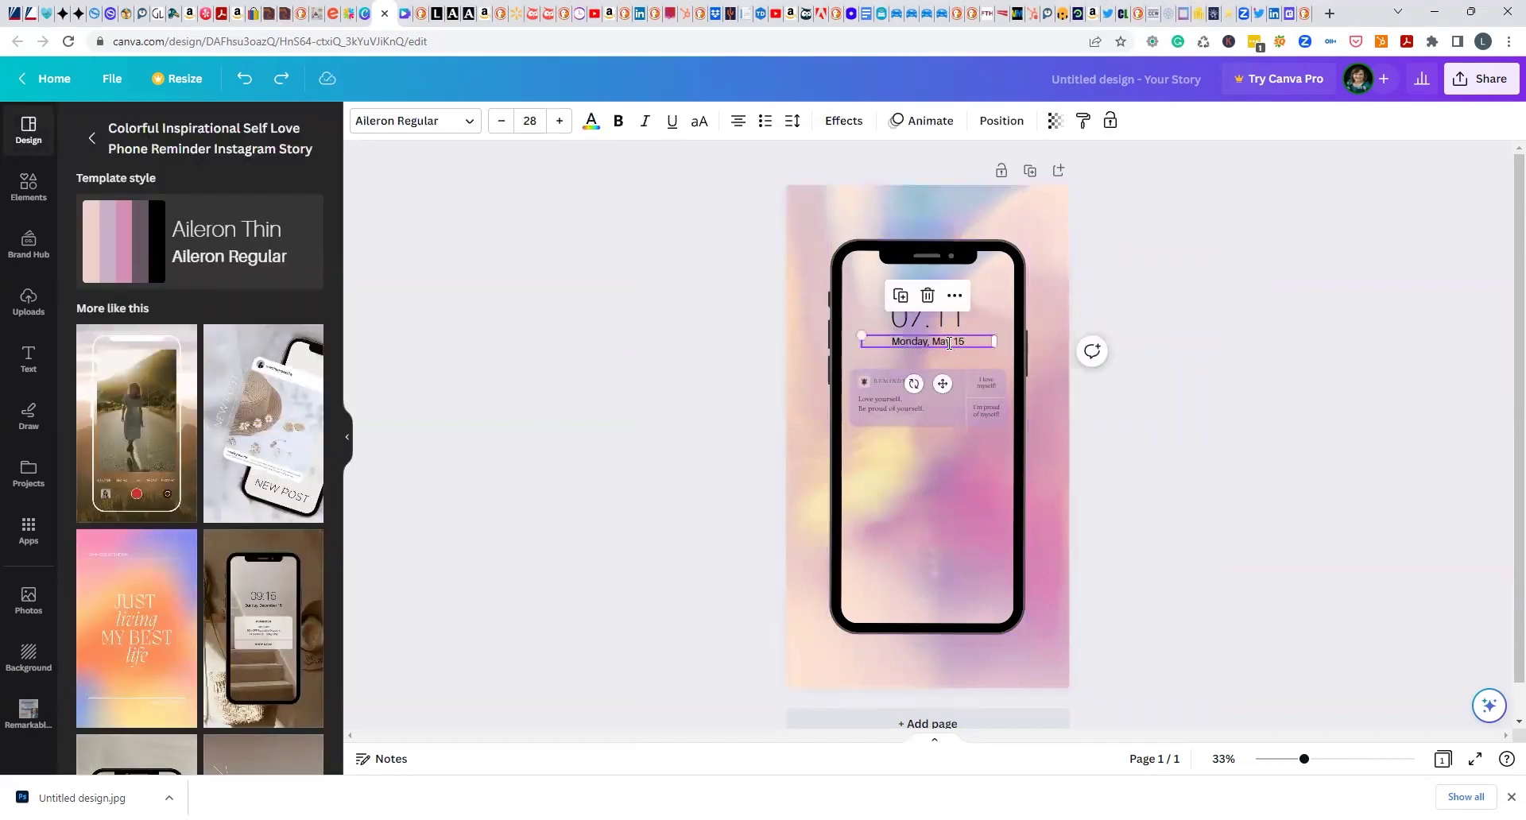
{"action": "left_click", "coordinate": [962, 342]}
{"action": "double_click", "coordinate": [971, 343]}
{"action": "type", "text": "2"}
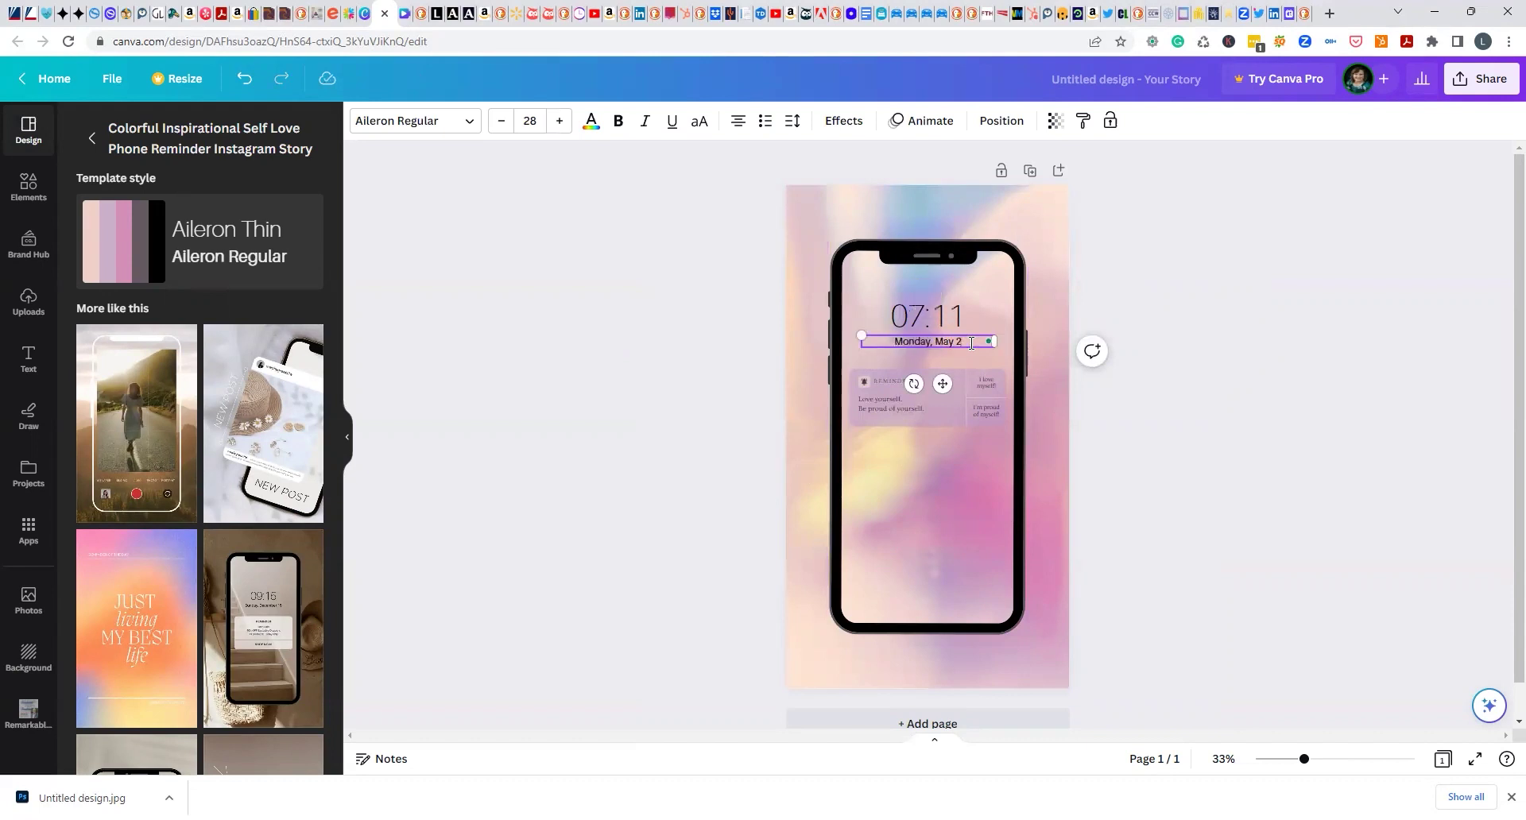
{"action": "key", "text": "Home"}
{"action": "key", "text": "shift+Right"}
{"action": "key", "text": "shift+Right"}
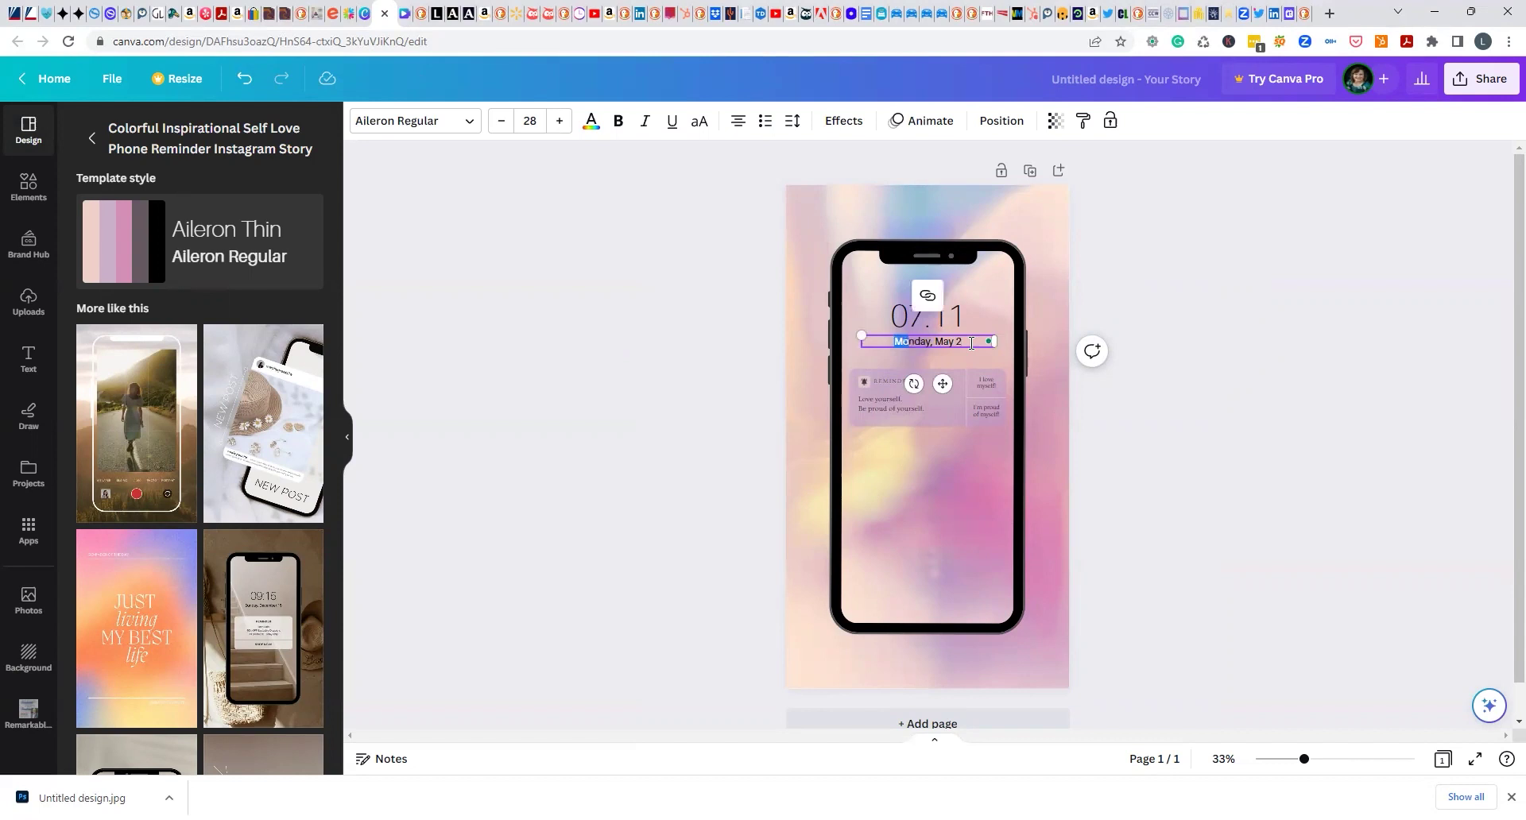
{"action": "key", "text": "shift+Right"}
{"action": "type", "text": "Tues"}
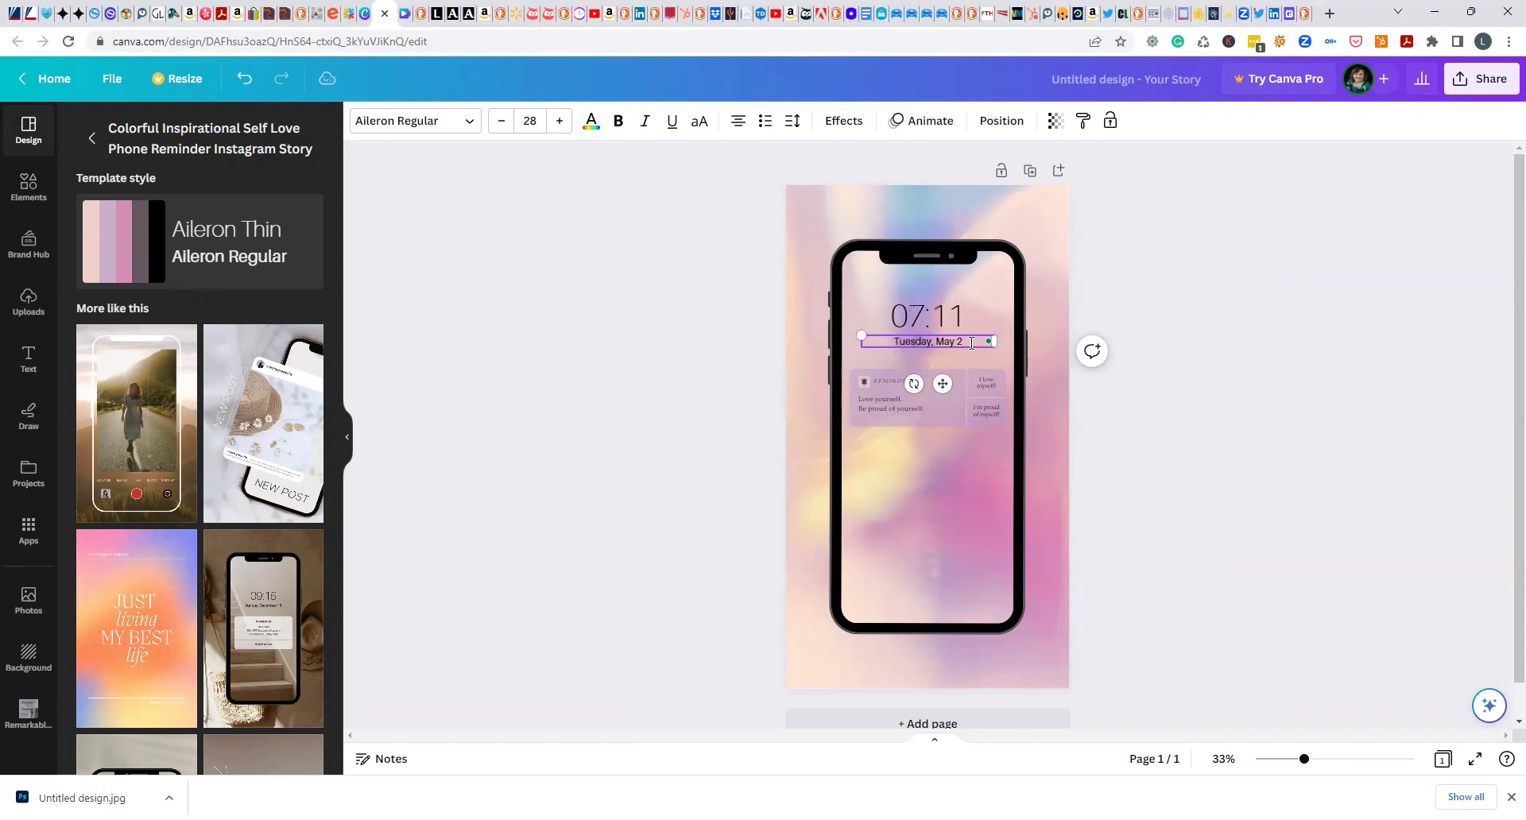
{"action": "left_click", "coordinate": [1190, 272]}
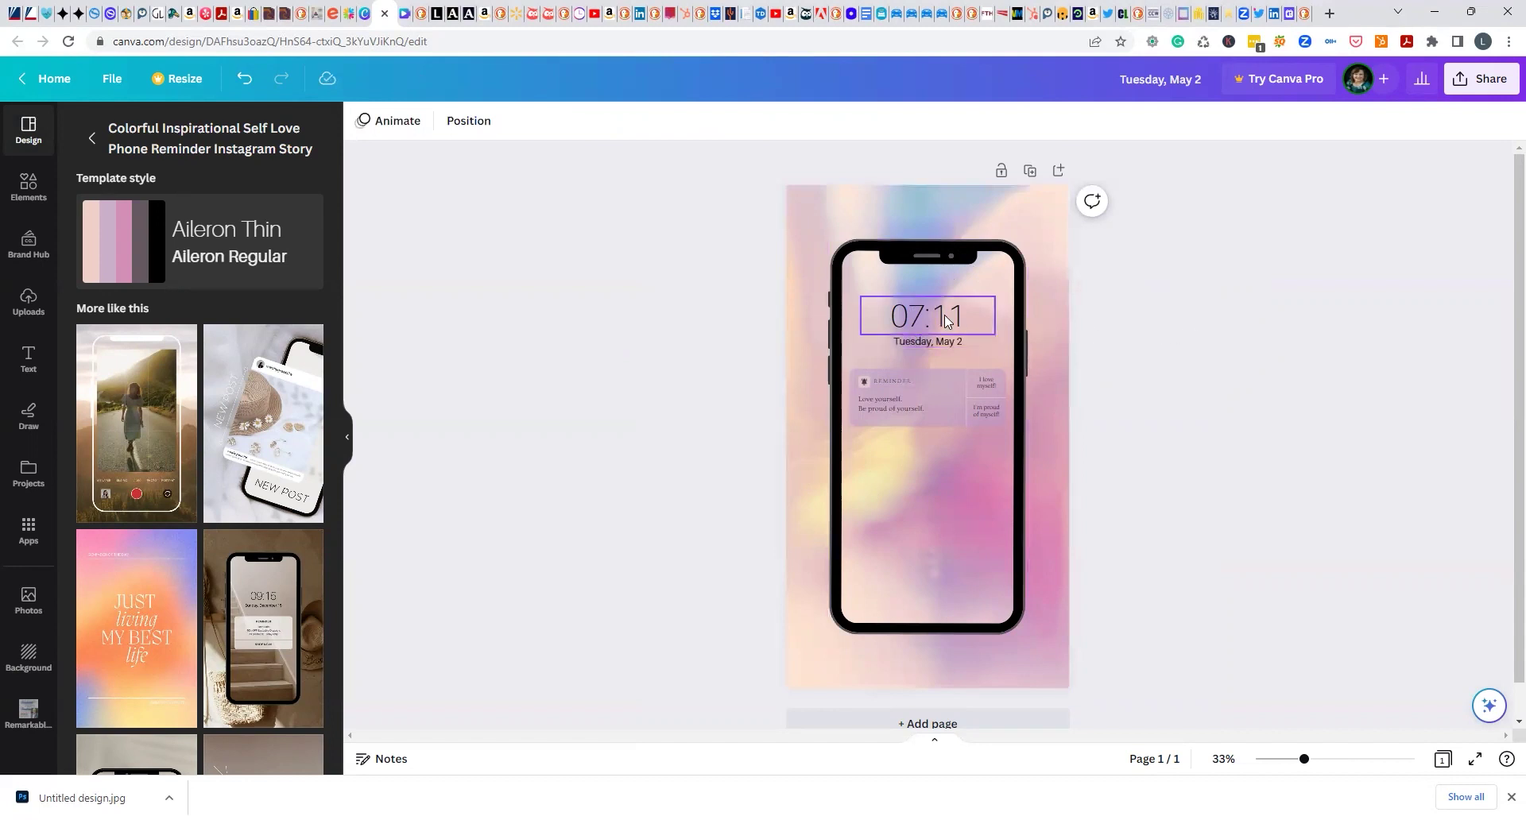
Change the lock-screen clock from 07:11 to 06:00
{"action": "left_click", "coordinate": [917, 321]}
{"action": "left_click", "coordinate": [919, 320]}
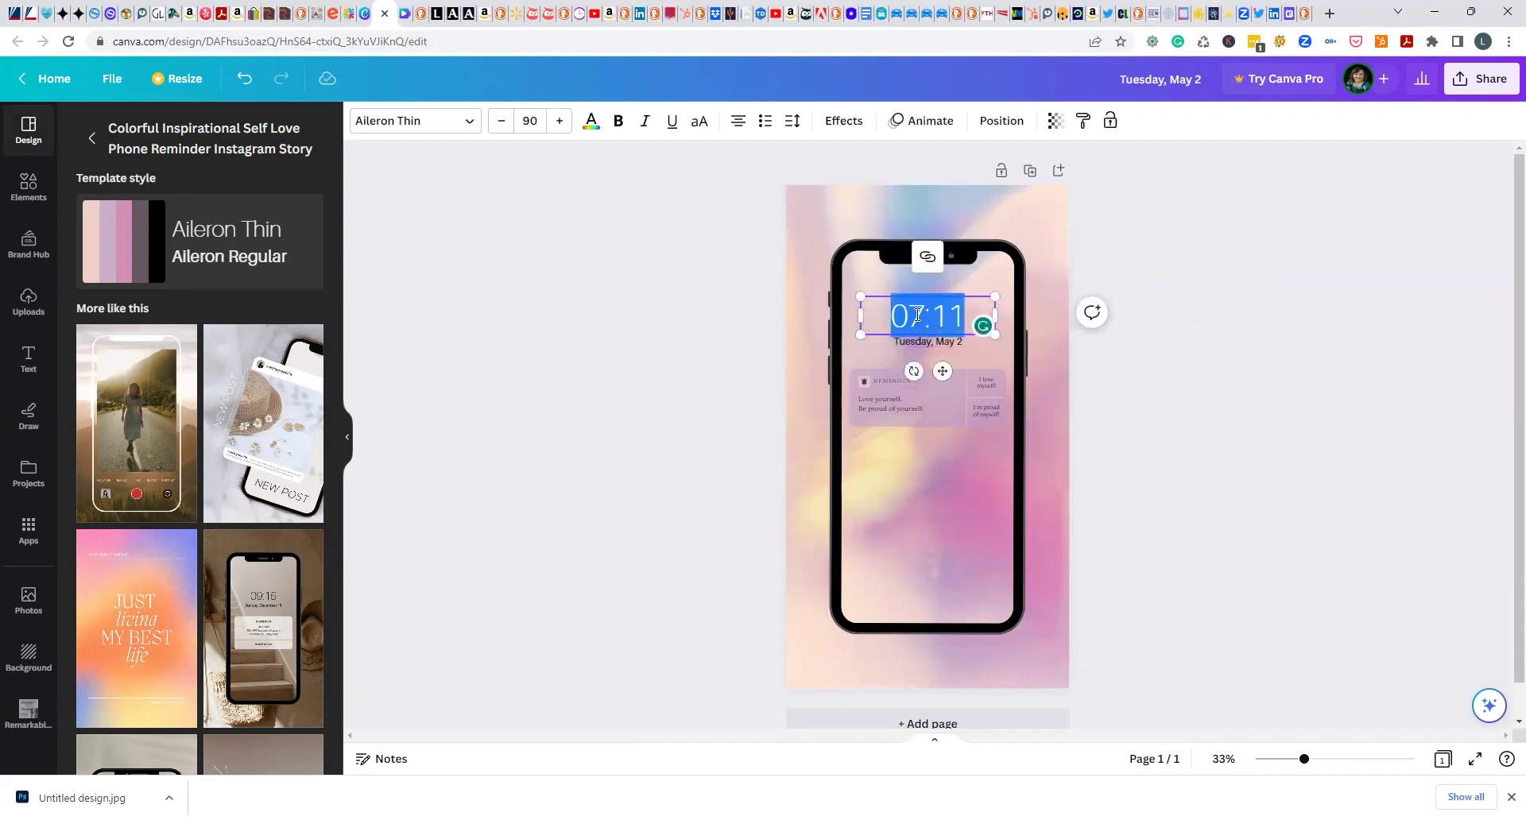
{"action": "type", "text": "06:00"}
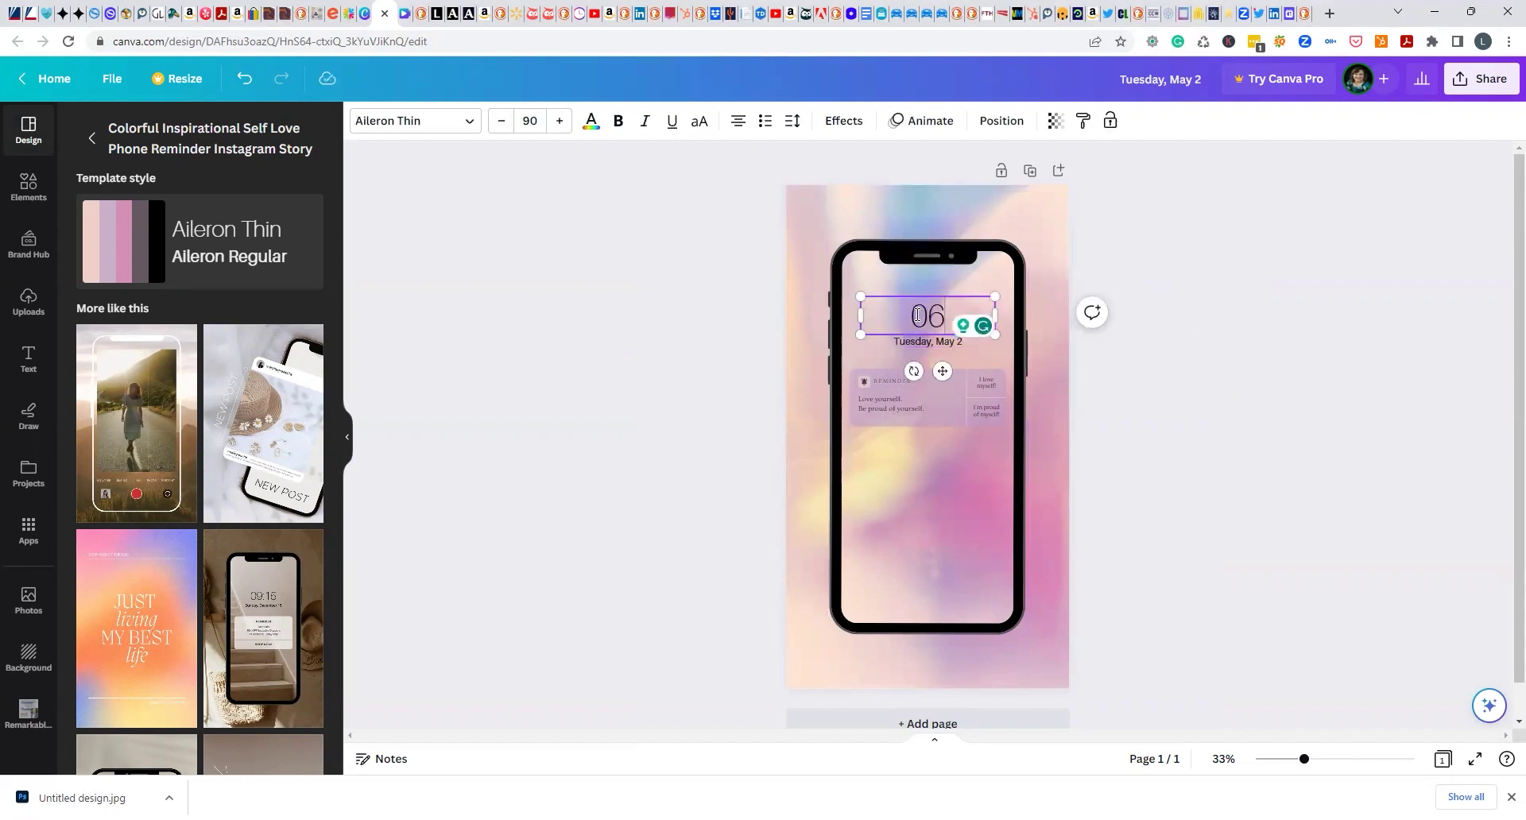
{"action": "left_click", "coordinate": [1138, 363]}
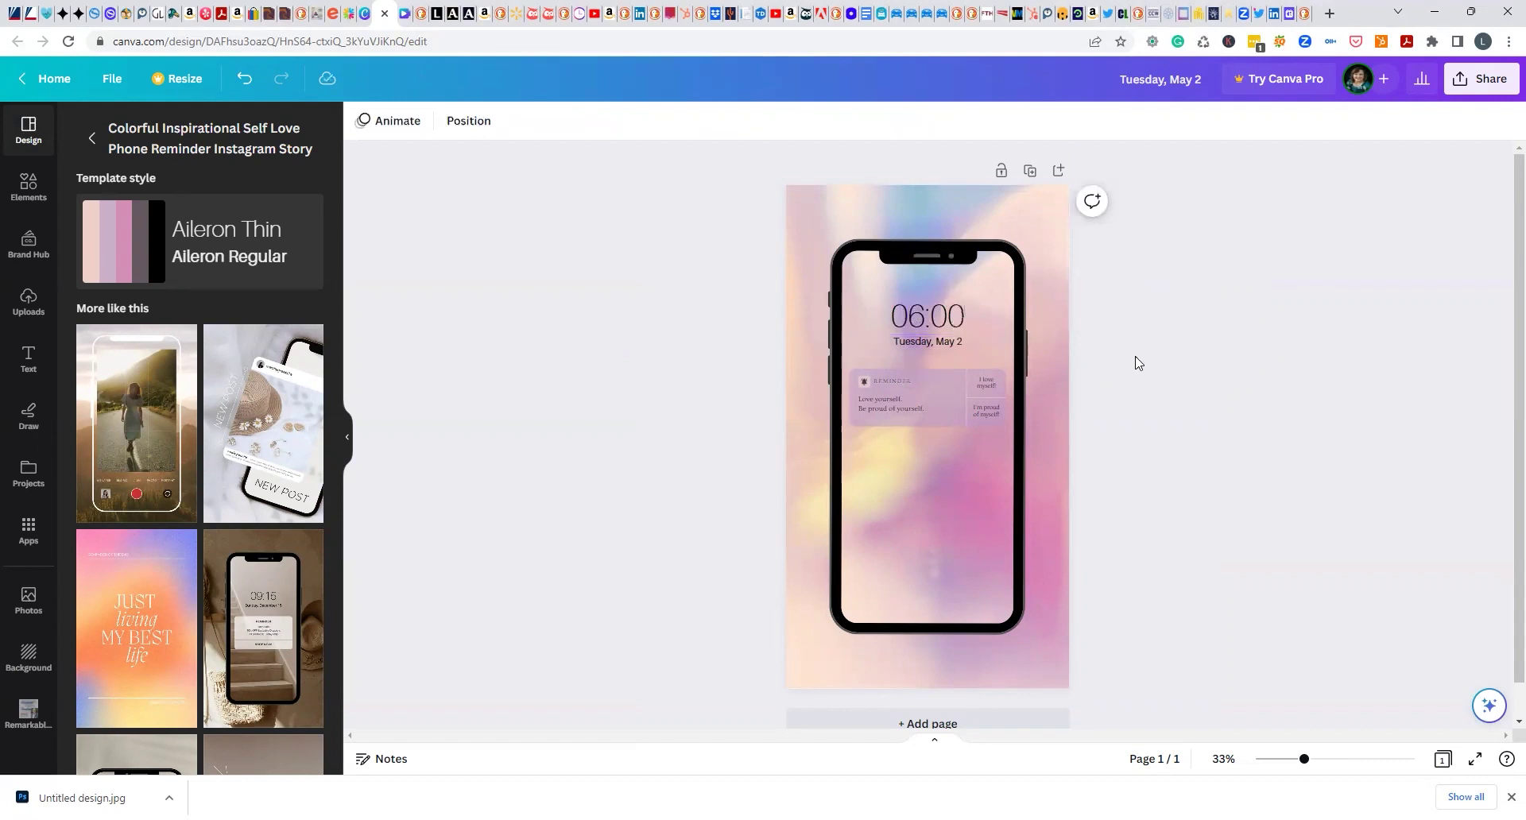
Zoom the canvas to 72% and scroll down to the phone's lower half
{"action": "left_click", "coordinate": [1336, 760]}
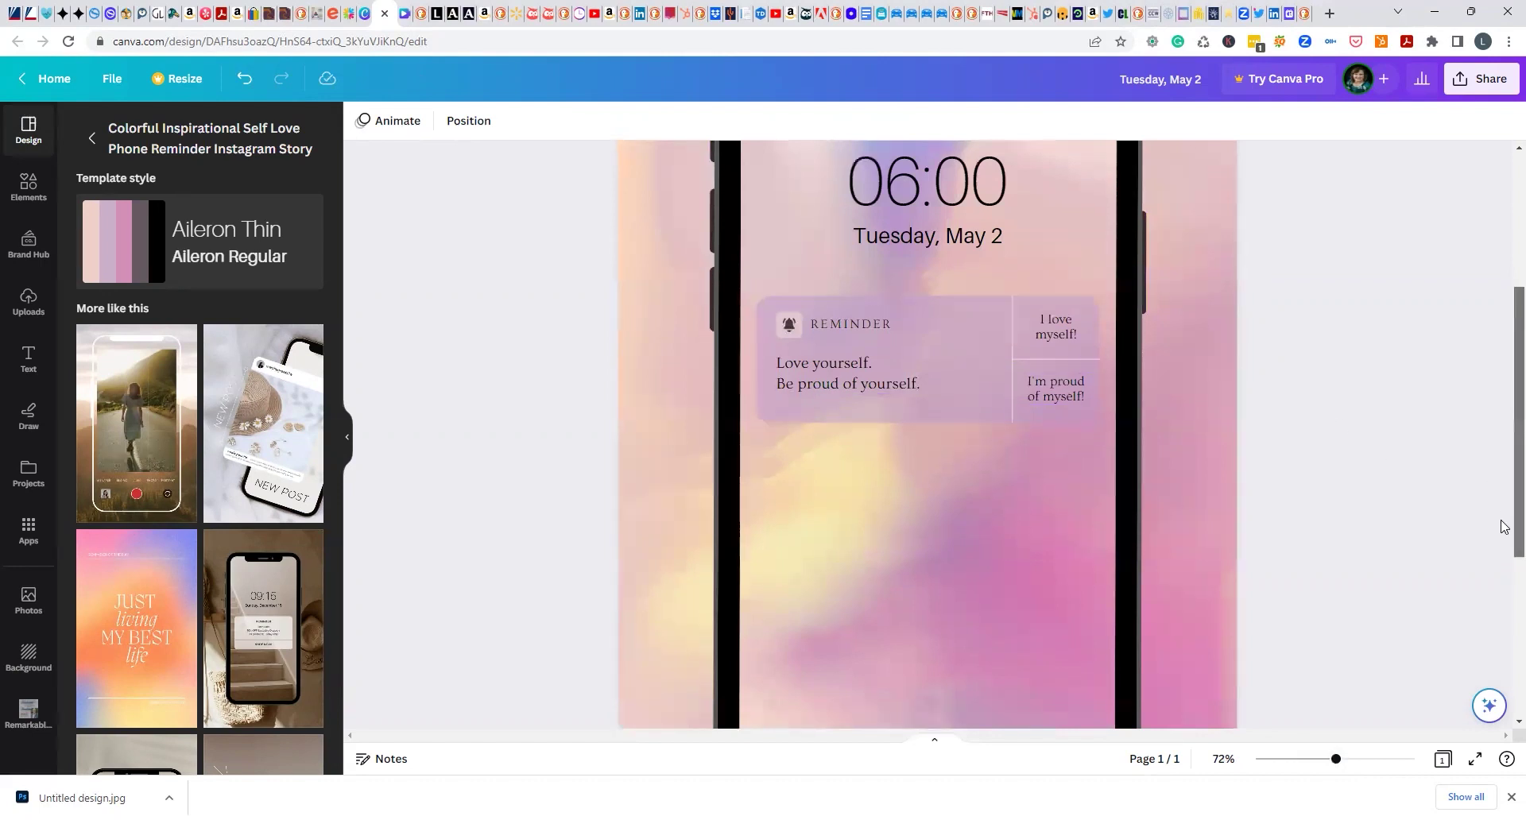
{"action": "scroll", "coordinate": [1502, 524], "scroll_direction": "down", "scroll_amount": 3}
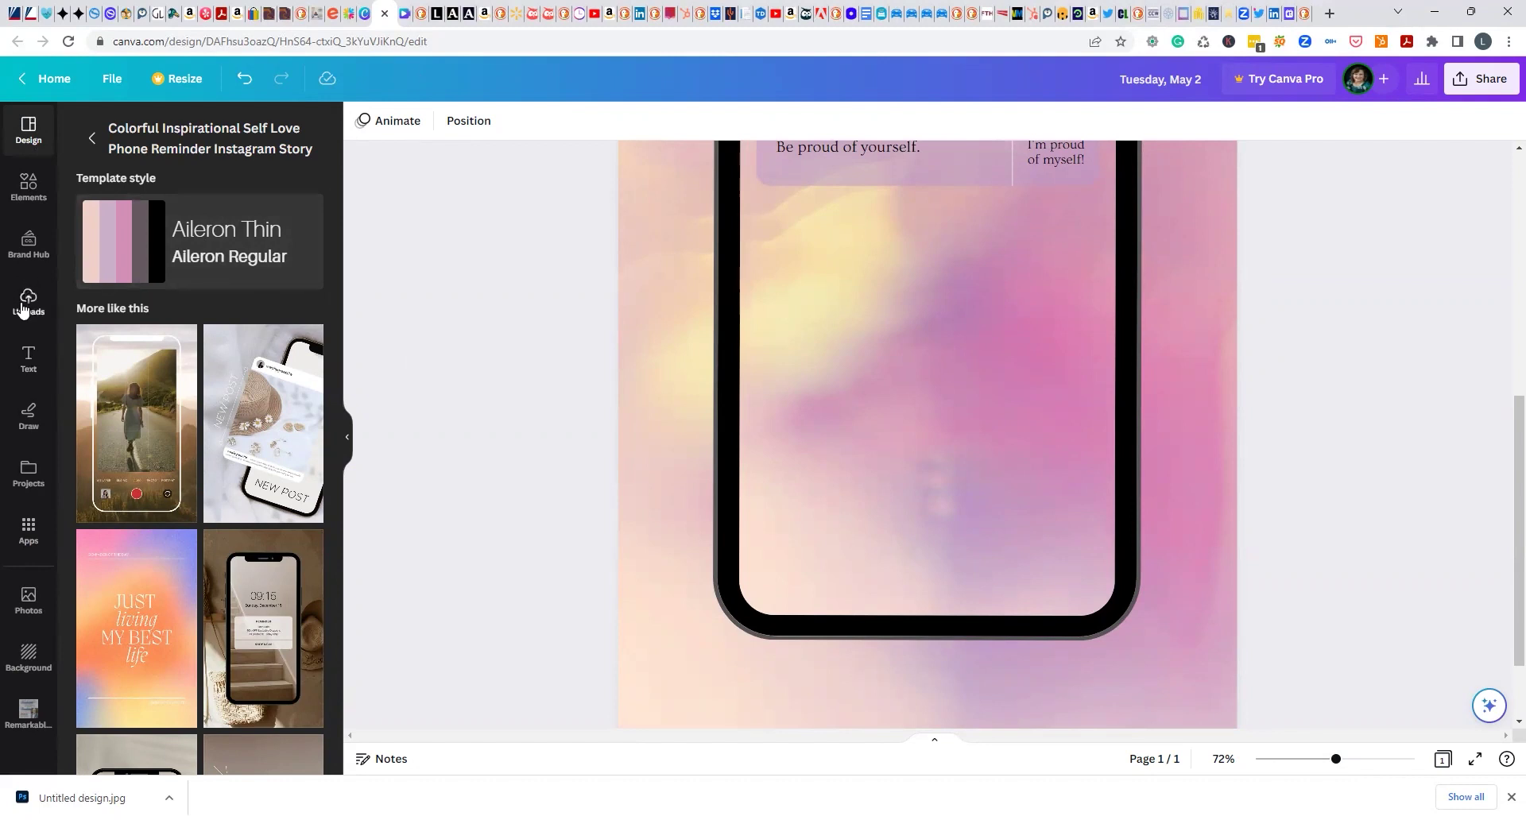
{"action": "left_click", "coordinate": [12, 310]}
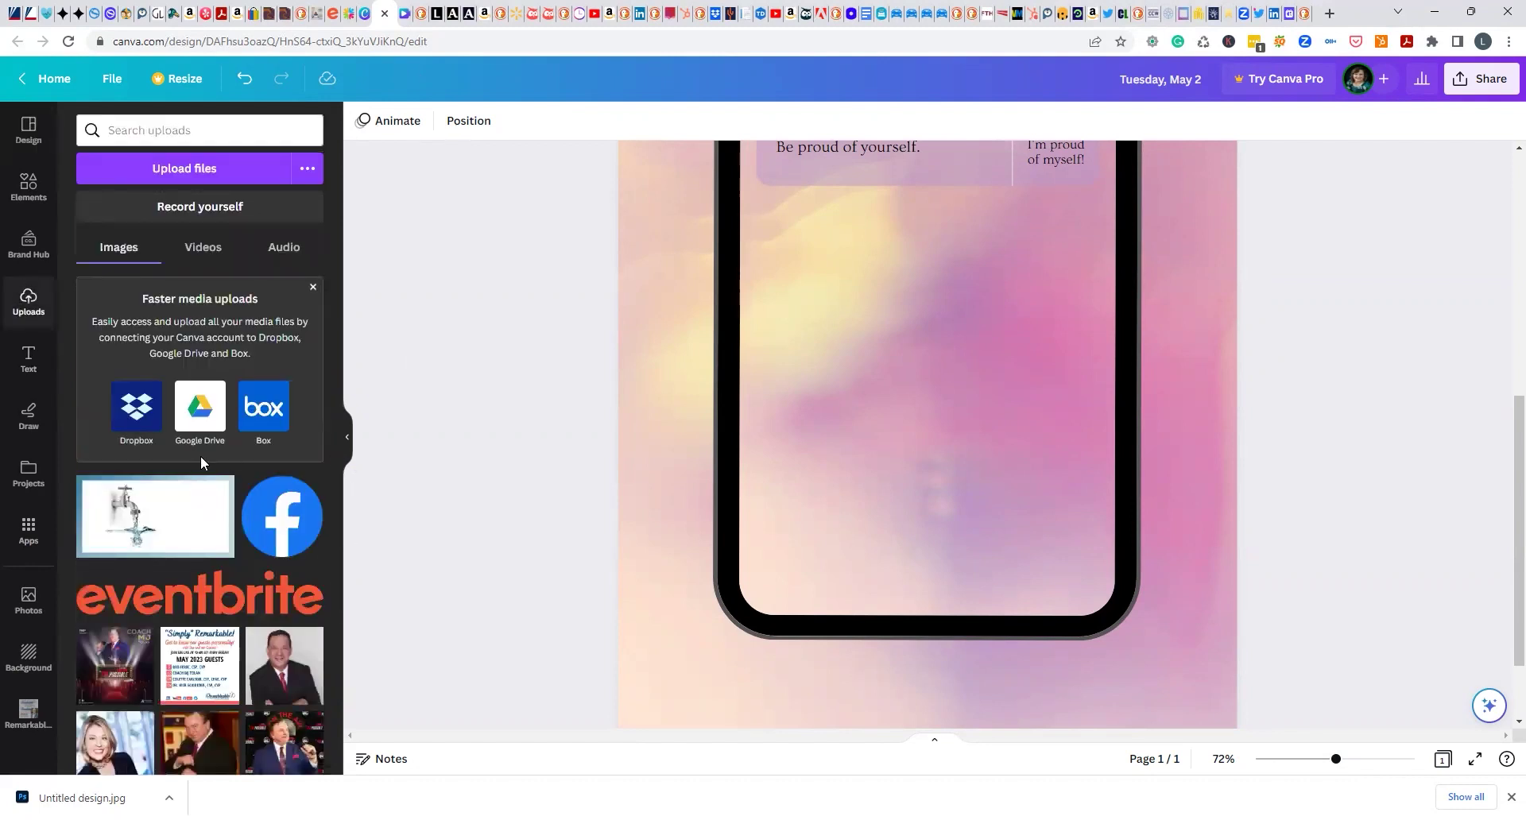
Add the VisiblyMedia logo from Uploads to the page
{"action": "scroll", "coordinate": [199, 556], "scroll_direction": "down", "scroll_amount": 15}
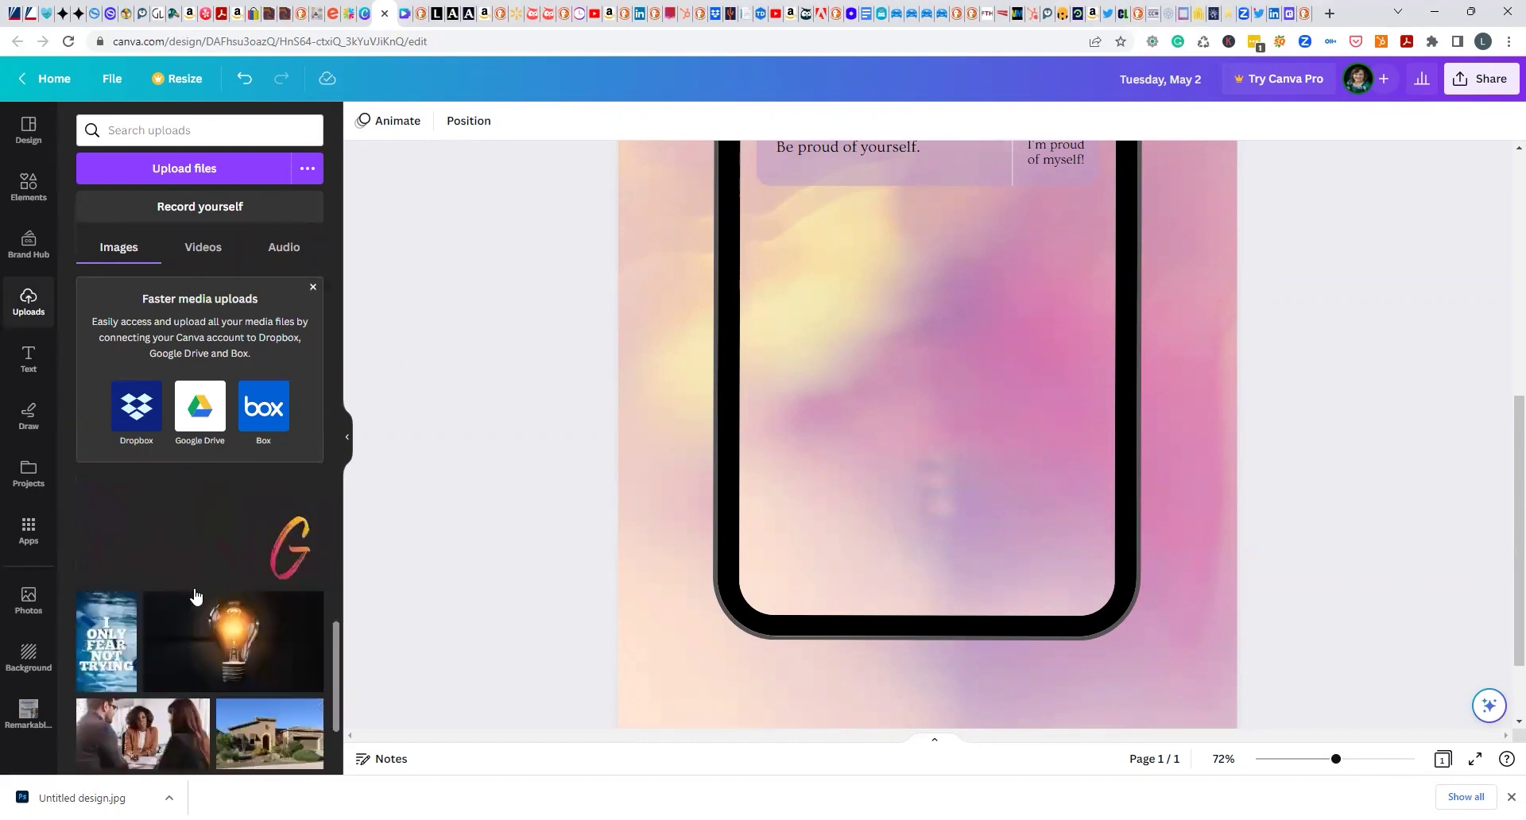
{"action": "left_click", "coordinate": [313, 287]}
{"action": "scroll", "coordinate": [190, 490], "scroll_direction": "down", "scroll_amount": 3}
{"action": "scroll", "coordinate": [190, 490], "scroll_direction": "down", "scroll_amount": 15}
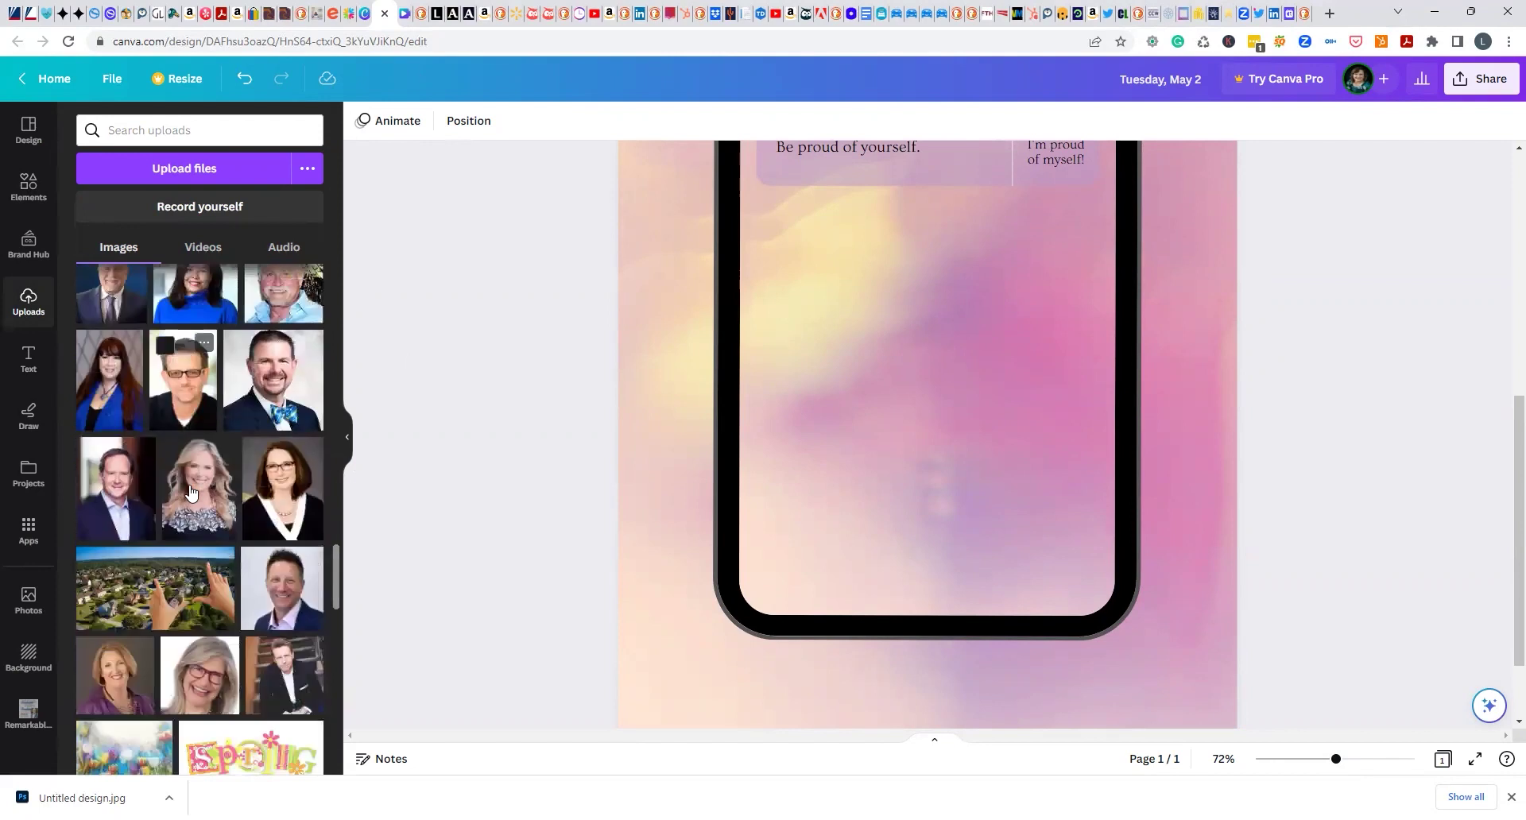
{"action": "scroll", "coordinate": [190, 490], "scroll_direction": "down", "scroll_amount": 10}
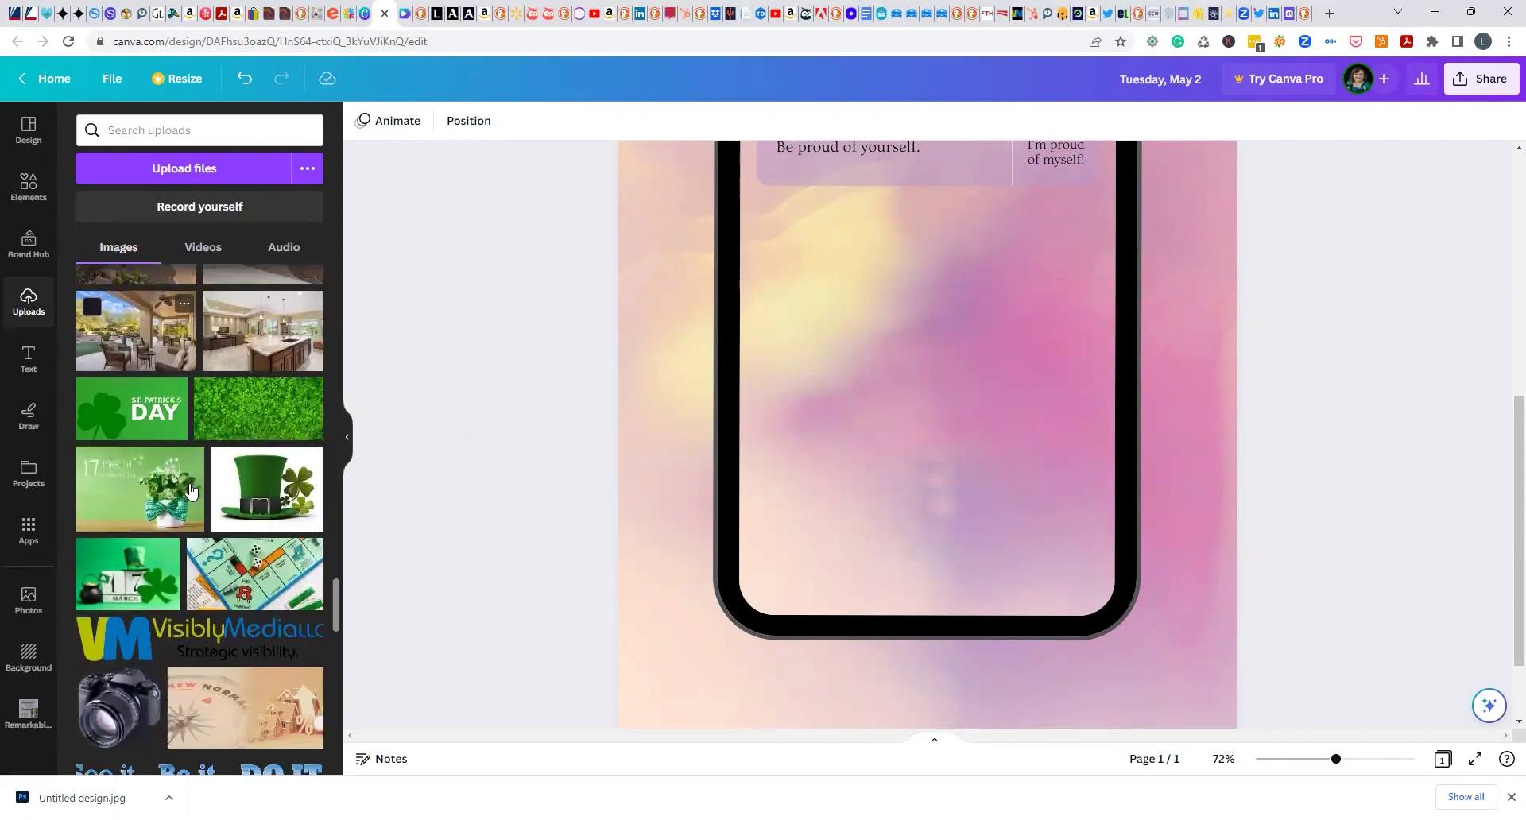
{"action": "scroll", "coordinate": [189, 488], "scroll_direction": "down", "scroll_amount": 5}
{"action": "scroll", "coordinate": [194, 498], "scroll_direction": "up", "scroll_amount": 3}
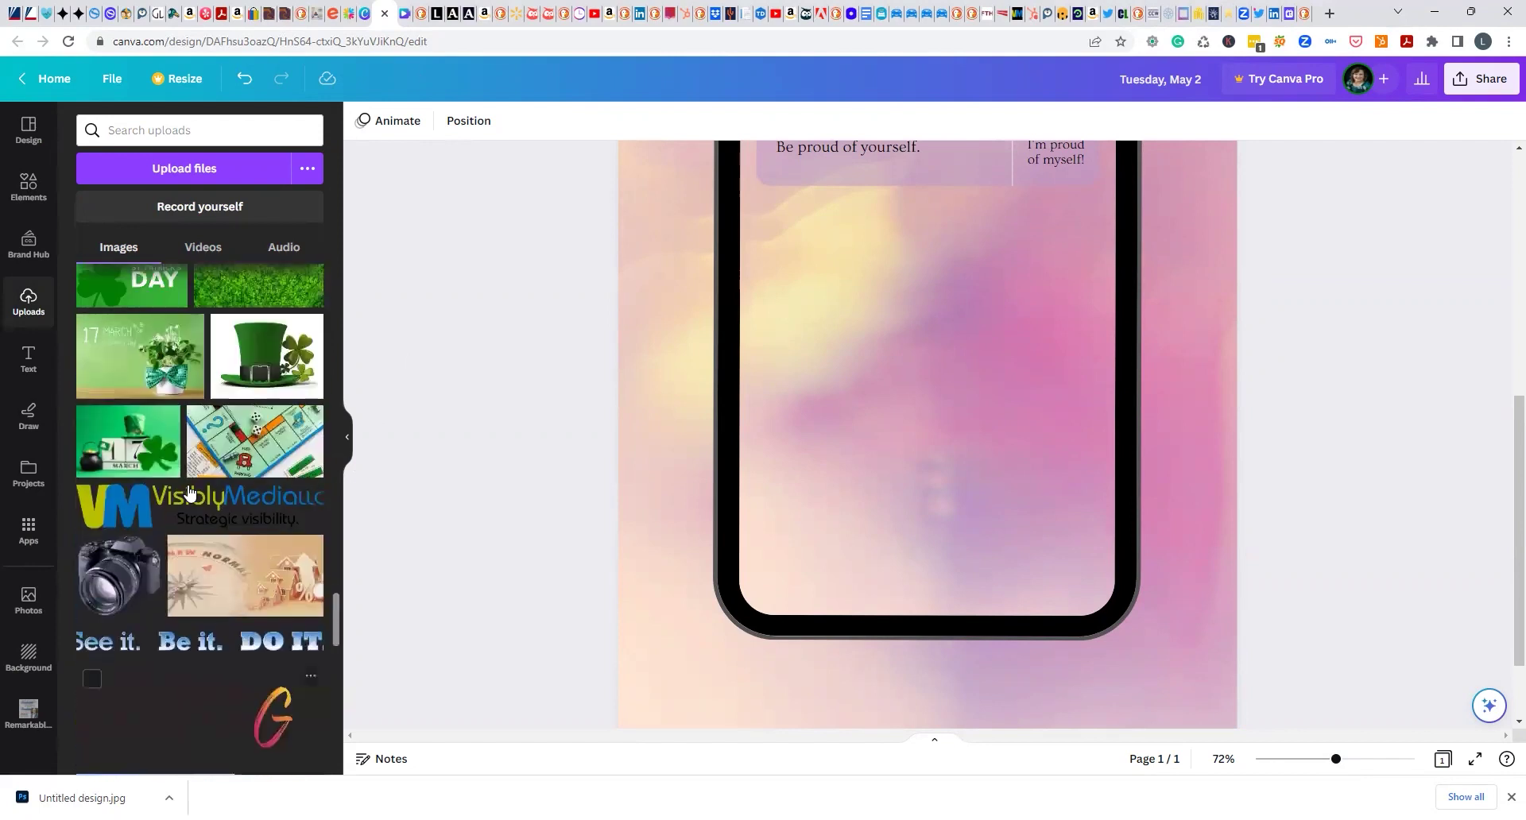
{"action": "left_click", "coordinate": [160, 515]}
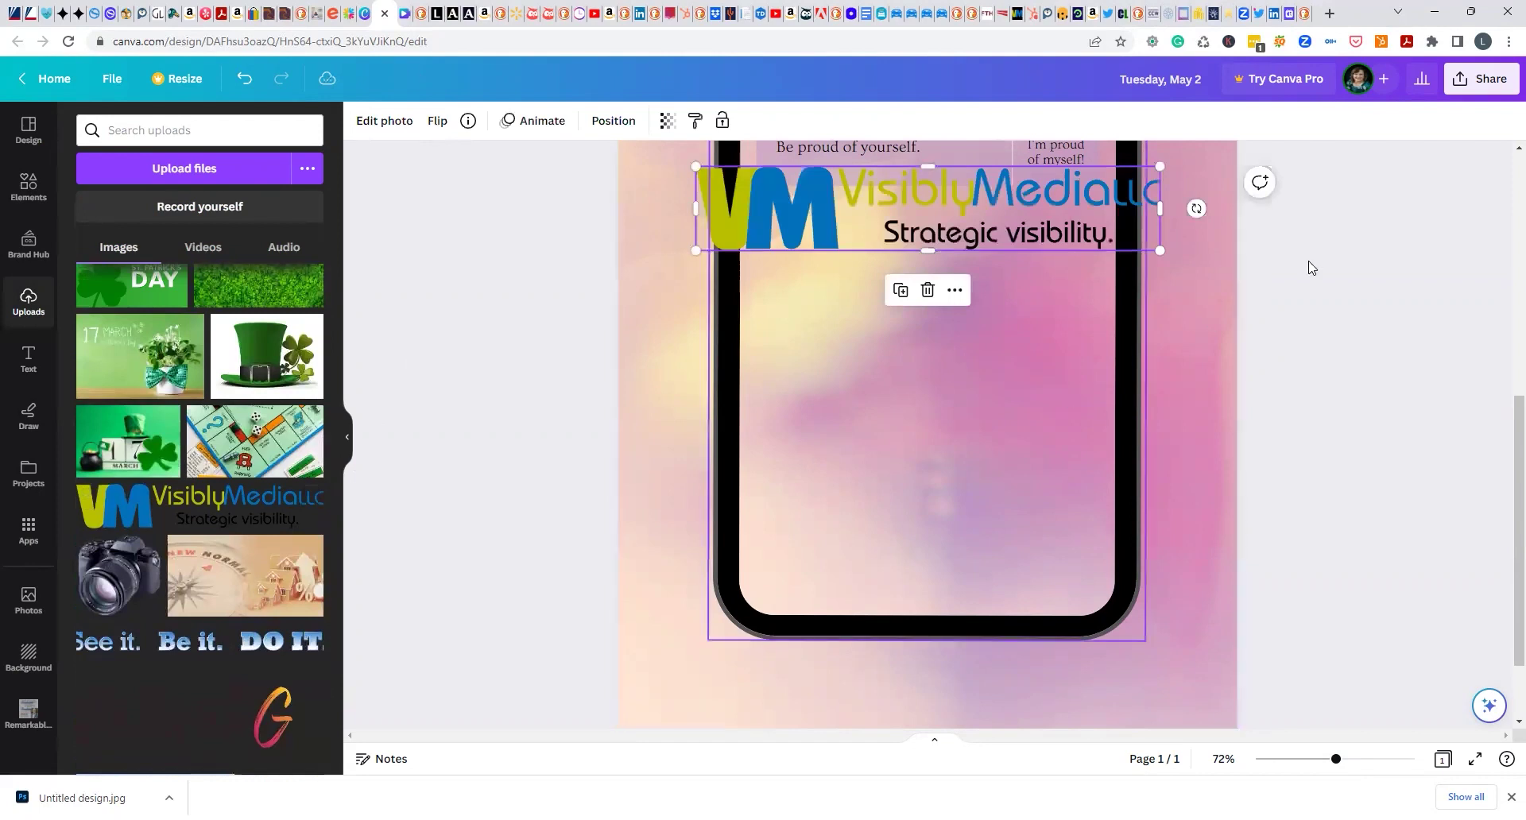
Shrink the logo to about 335 wide and place it near the phone's bottom
{"action": "left_click_drag", "start_coordinate": [1092, 201], "coordinate": [973, 223]}
{"action": "left_click_drag", "start_coordinate": [886, 194], "coordinate": [983, 560]}
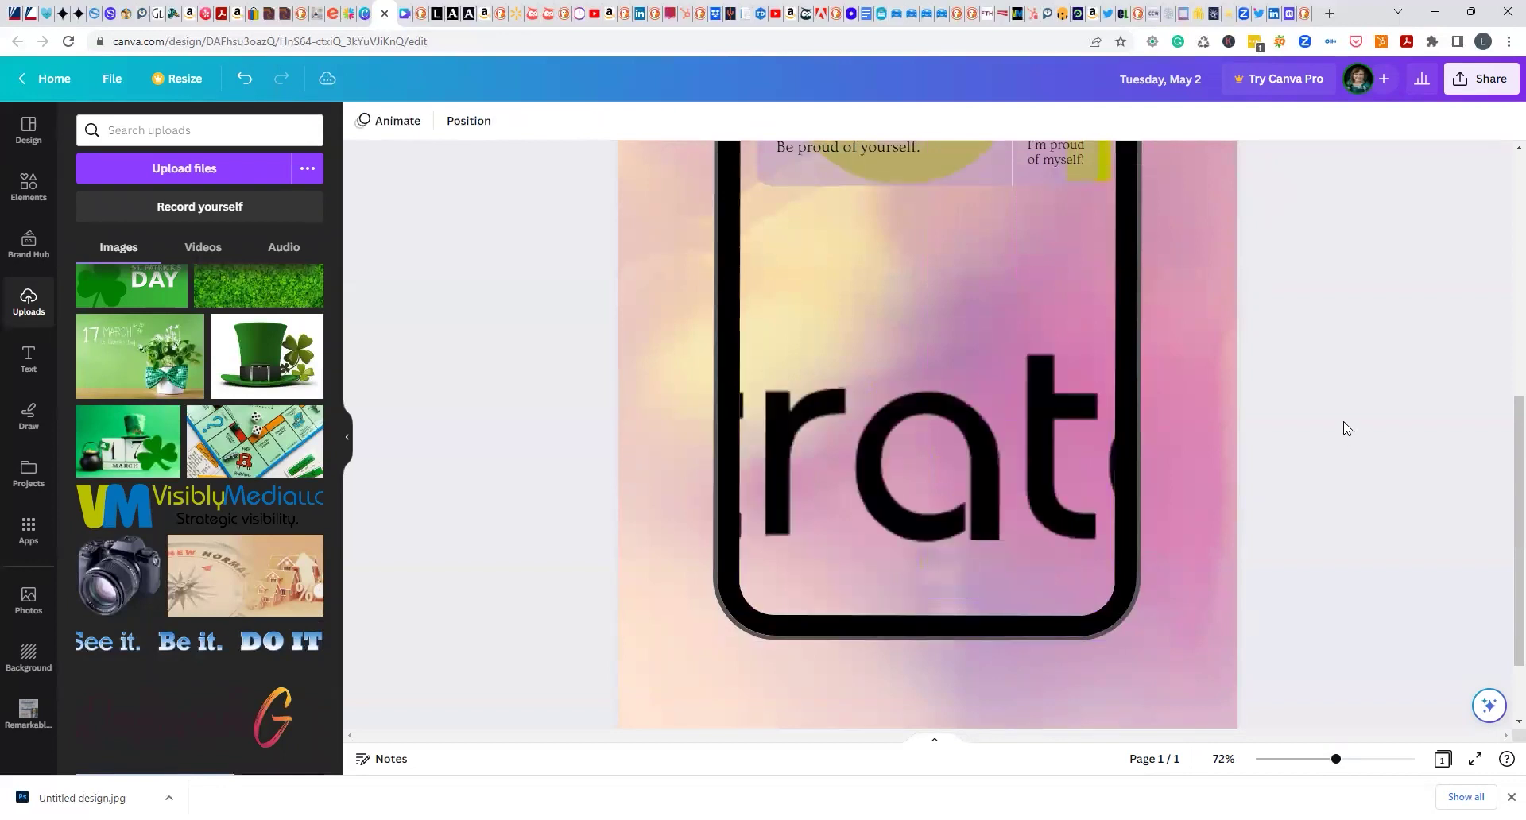
{"action": "key", "text": "ctrl+z"}
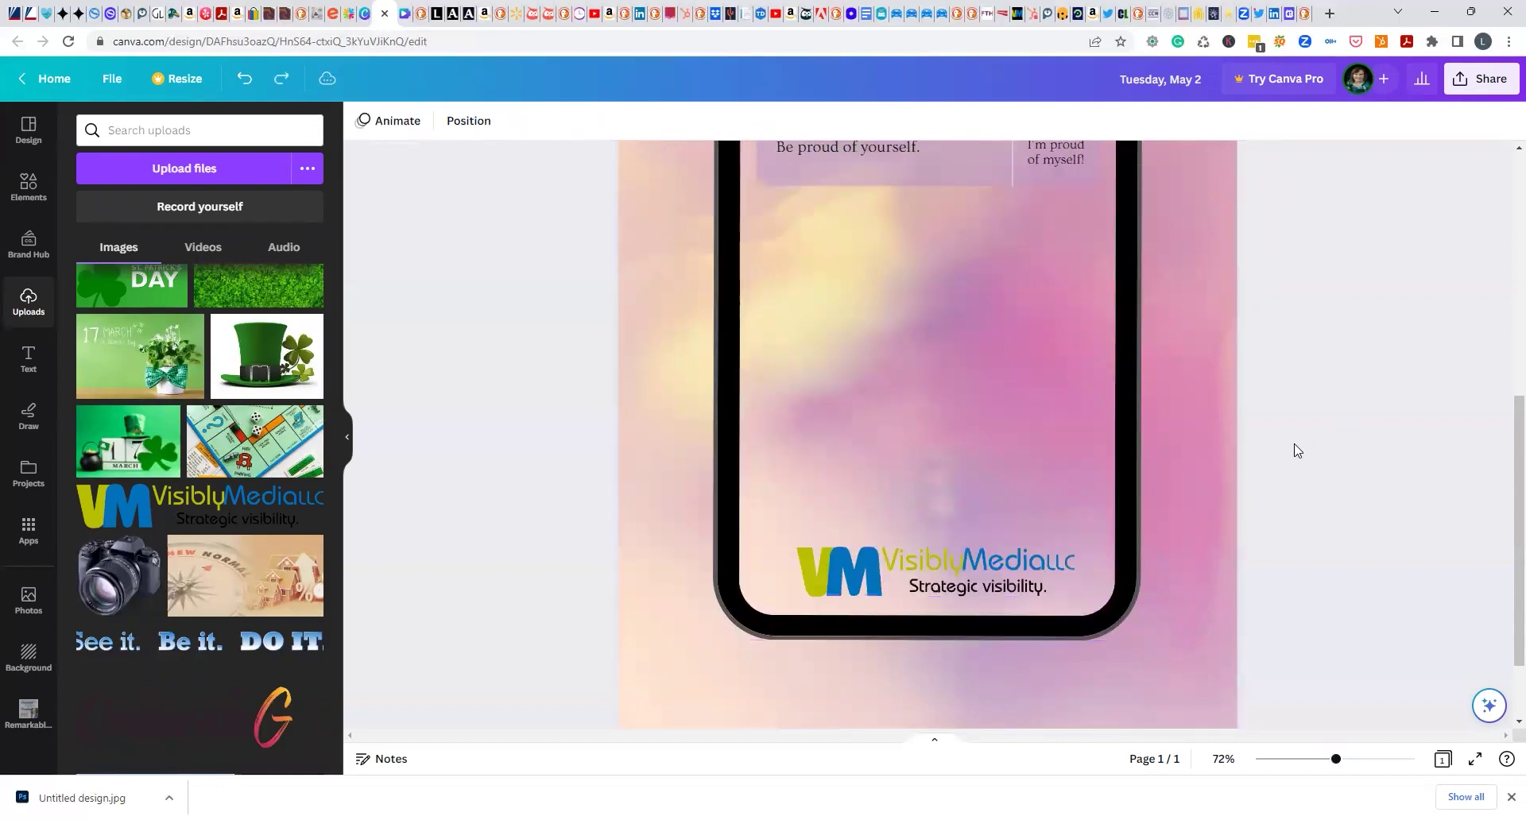
{"action": "left_click", "coordinate": [1223, 758]}
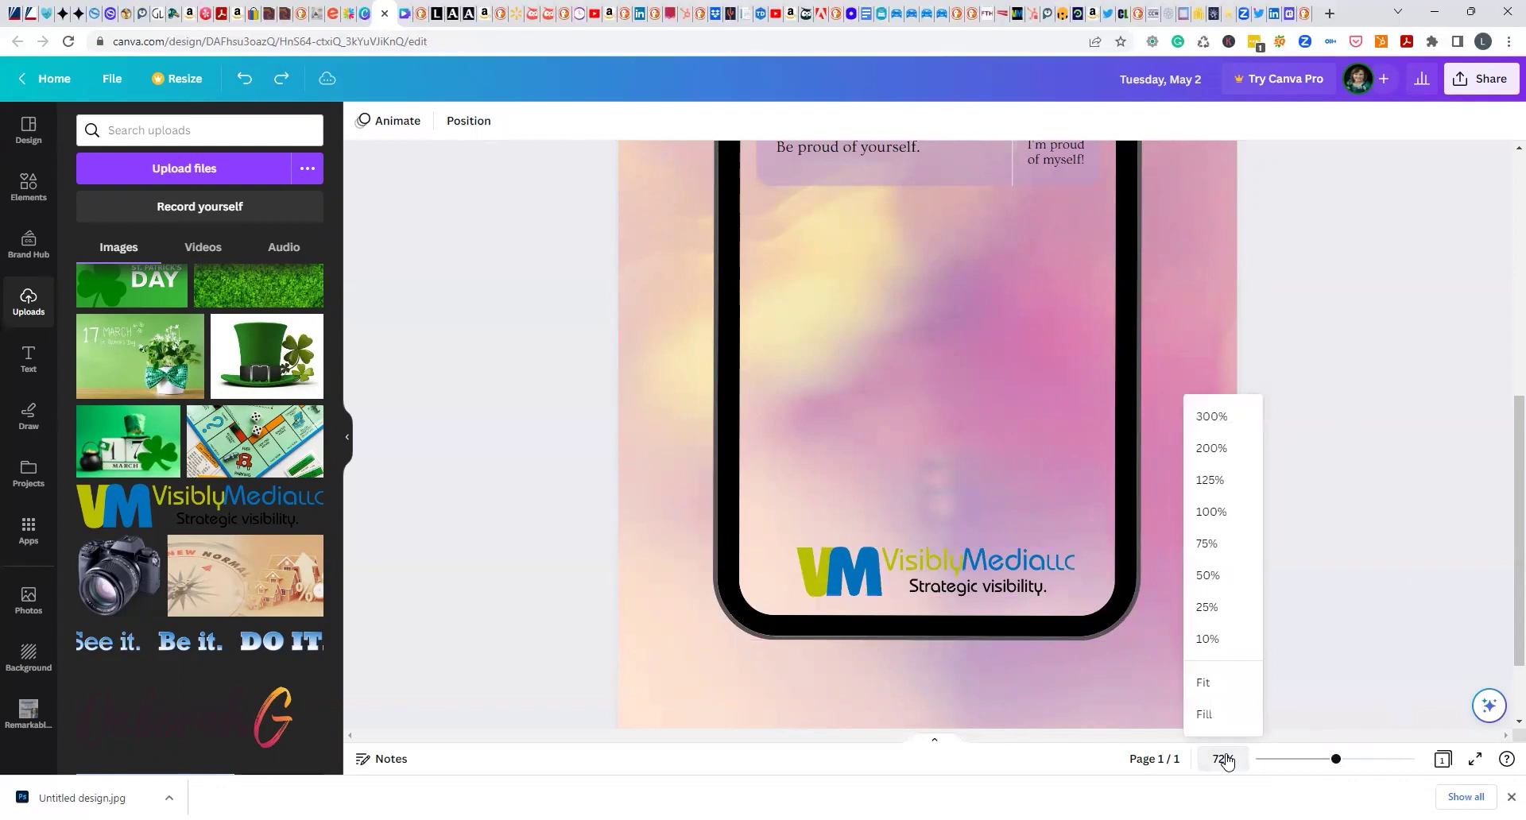
Compare Fit and Fill zoom, then settle at about 36% to show the whole phone
{"action": "left_click", "coordinate": [1224, 759]}
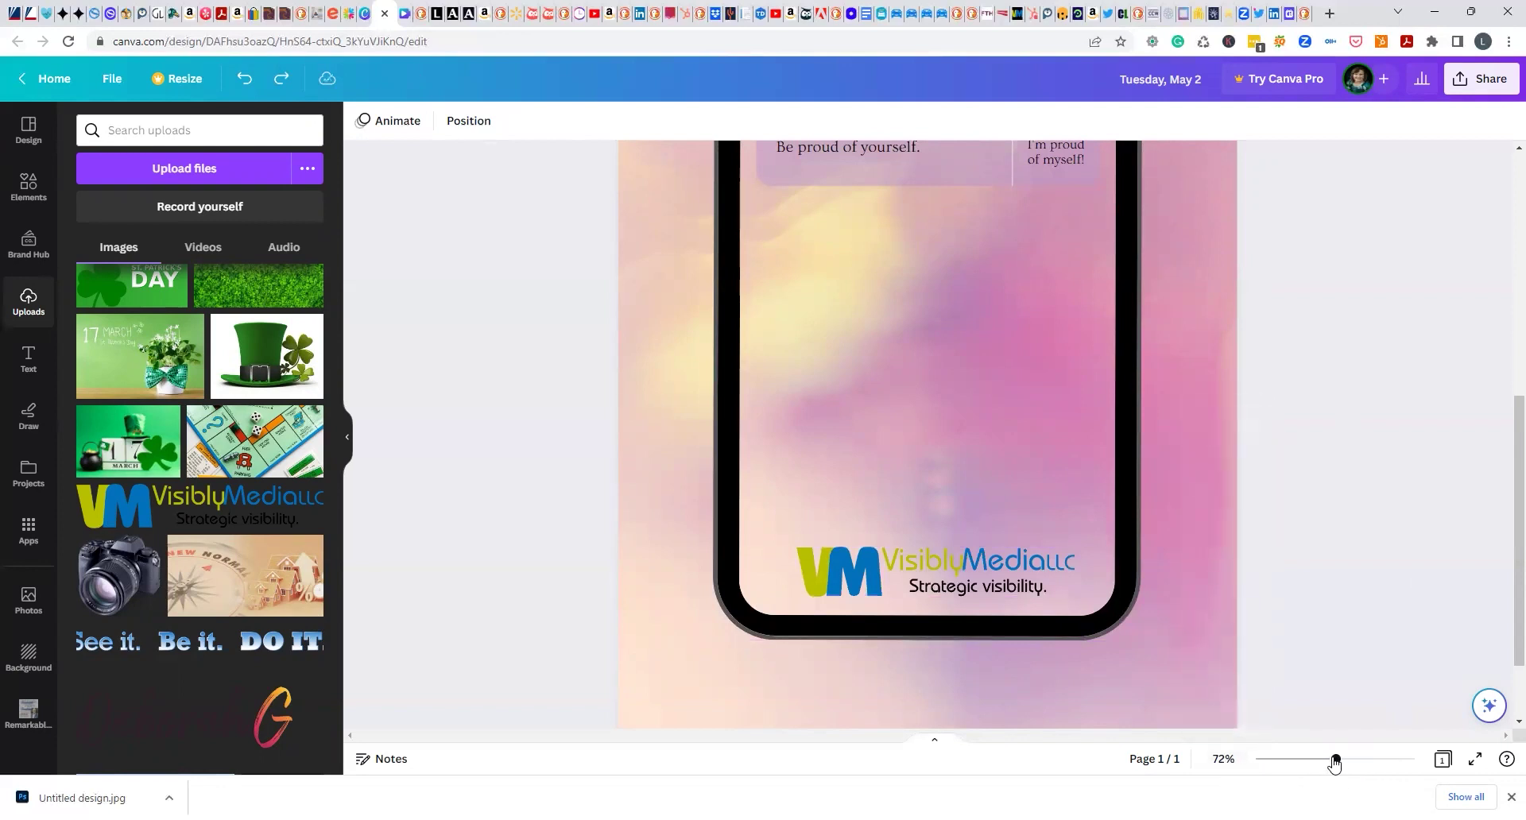
{"action": "mouse_move", "coordinate": [1335, 760]}
{"action": "left_mouse_down"}
{"action": "mouse_move", "coordinate": [1302, 763]}
{"action": "mouse_move", "coordinate": [1334, 763]}
{"action": "left_mouse_up"}
{"action": "left_click", "coordinate": [1224, 759]}
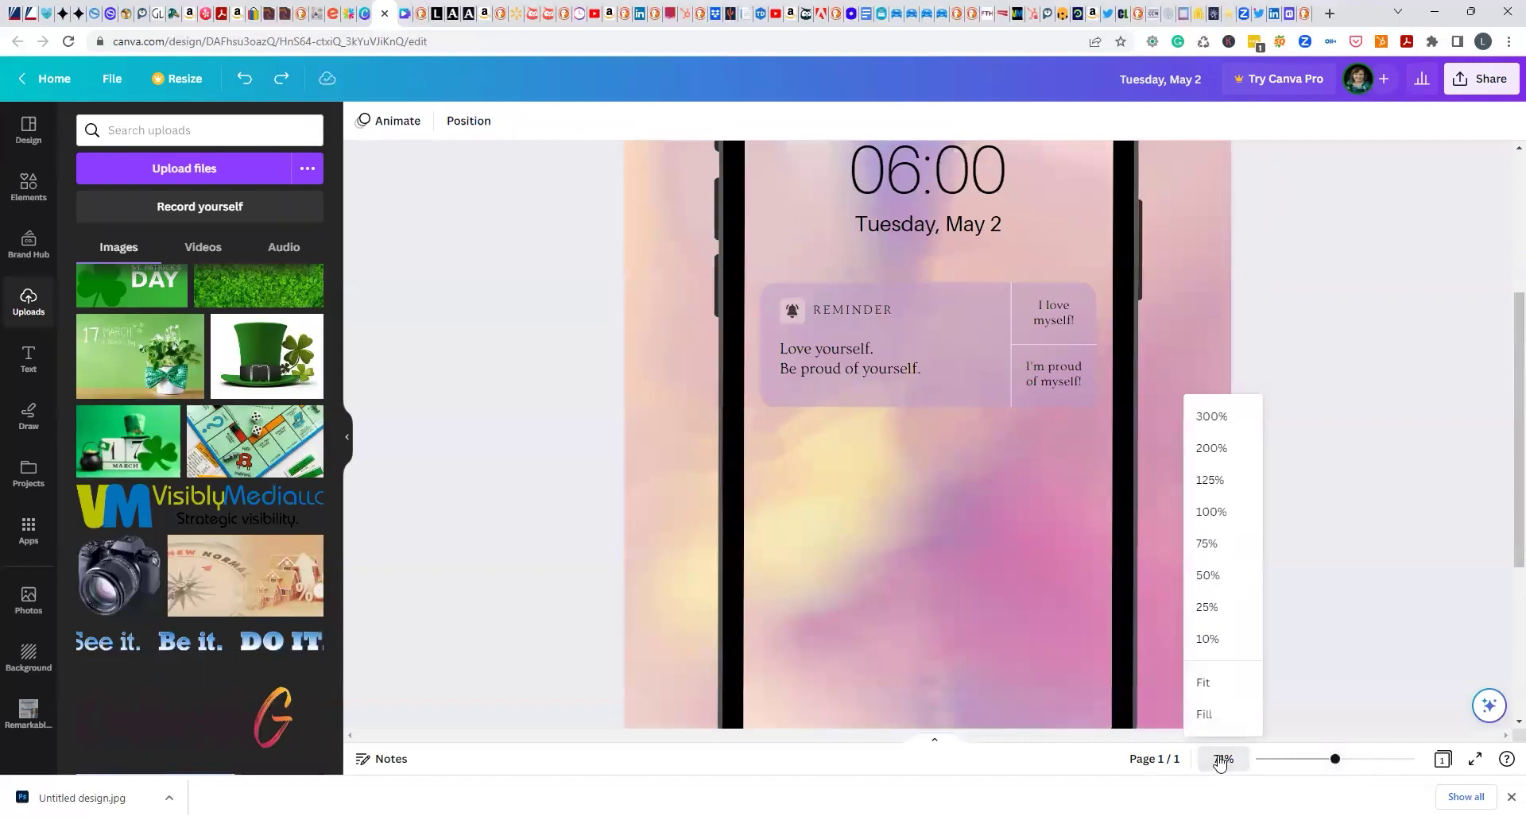
{"action": "left_click", "coordinate": [1205, 684]}
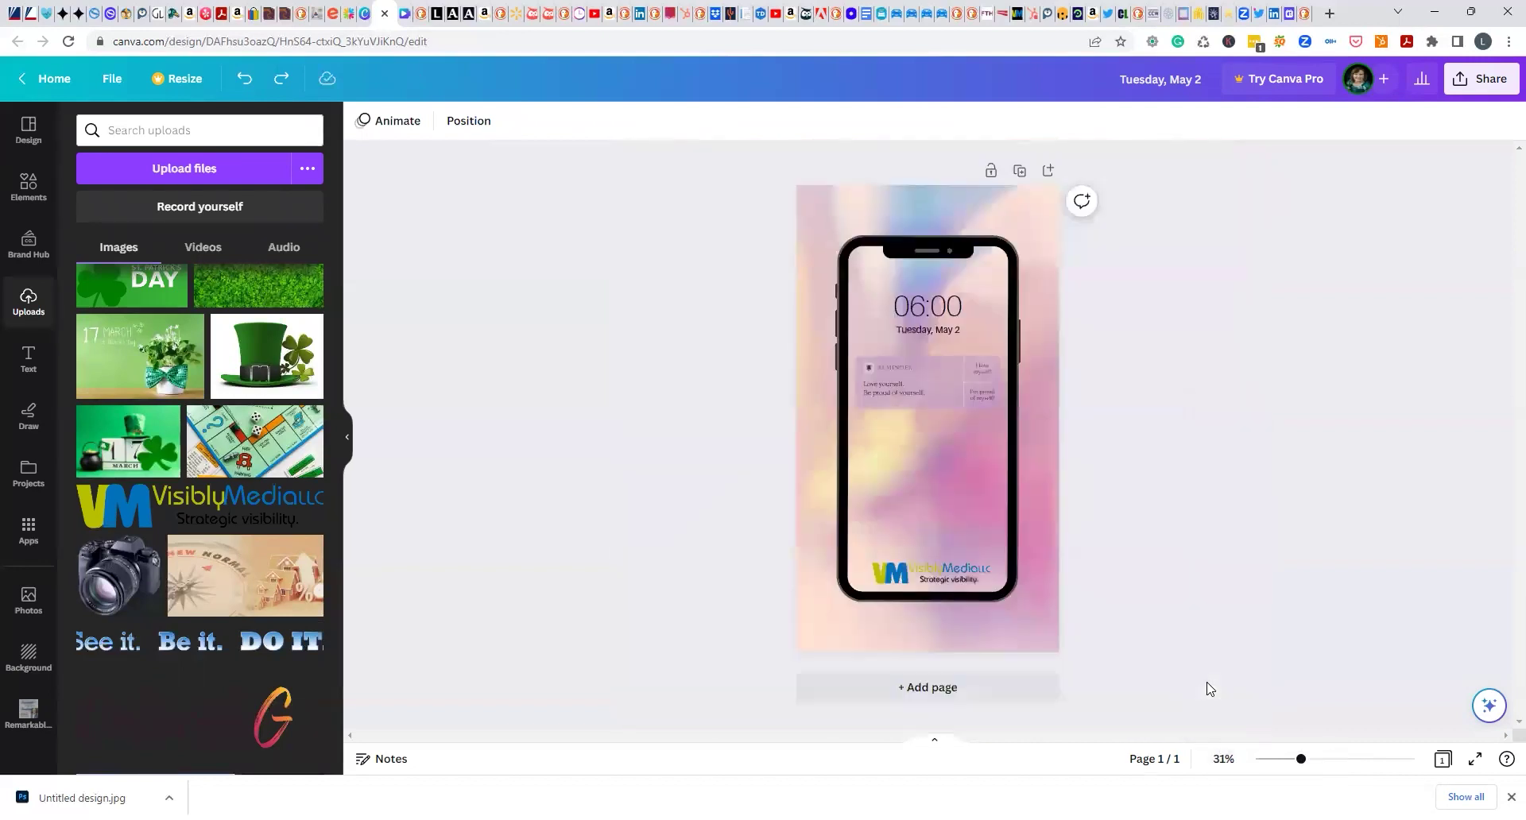
{"action": "left_click", "coordinate": [1222, 759]}
{"action": "left_click", "coordinate": [1211, 720]}
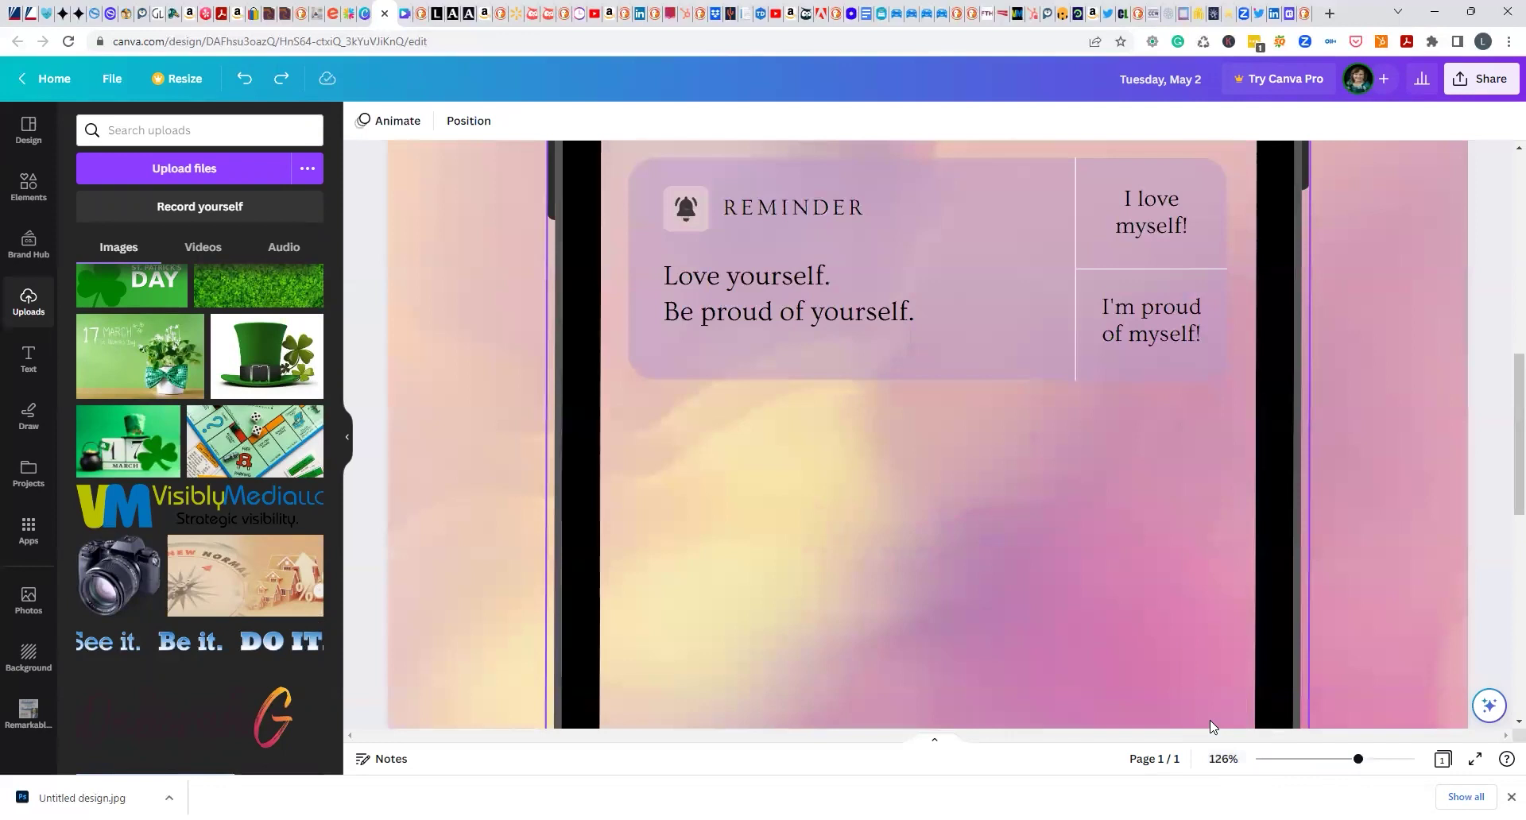
{"action": "left_click", "coordinate": [1226, 761]}
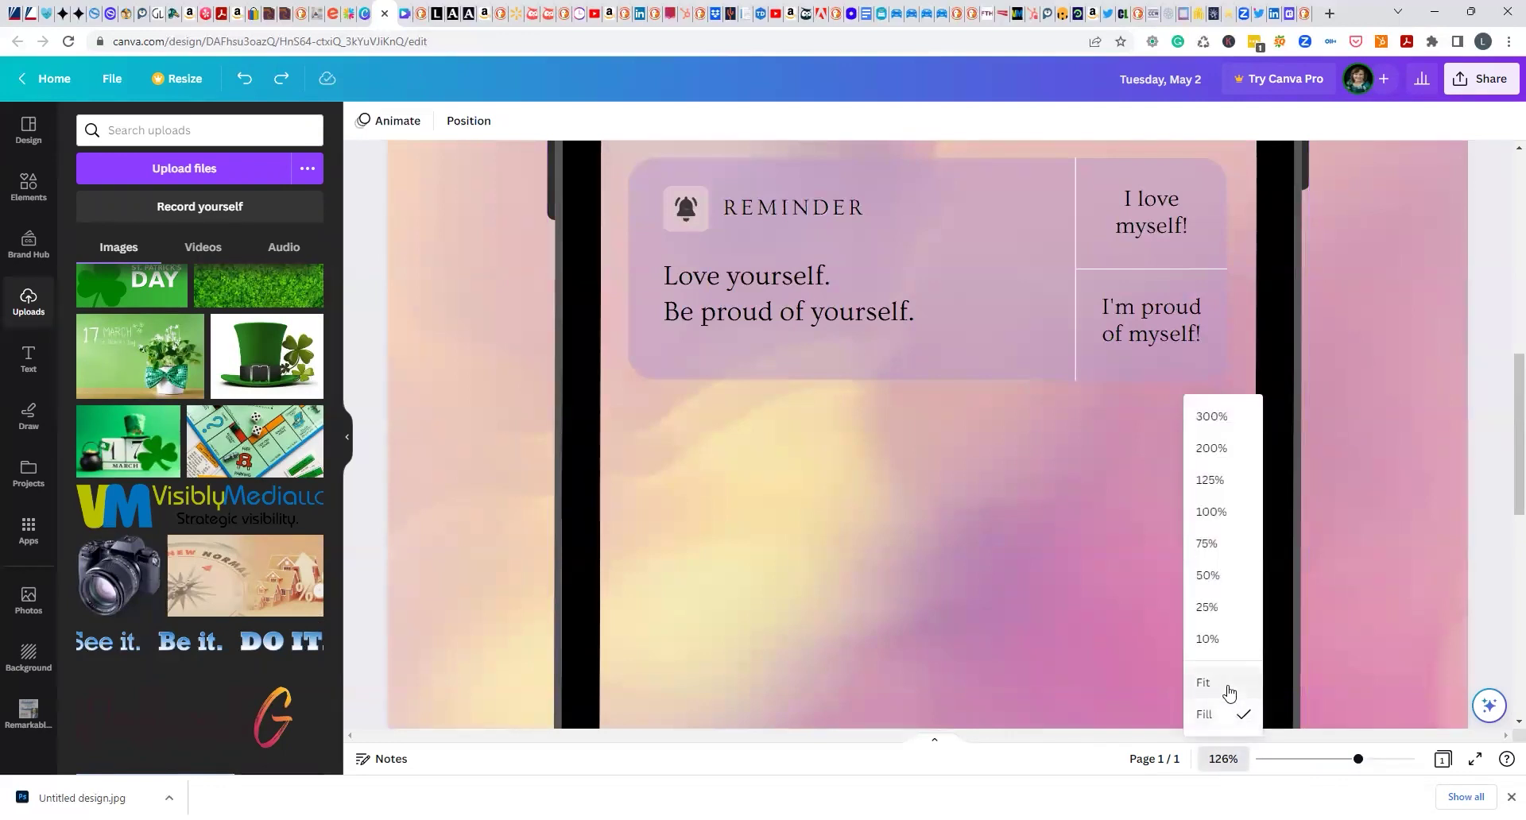
{"action": "left_click", "coordinate": [1229, 693]}
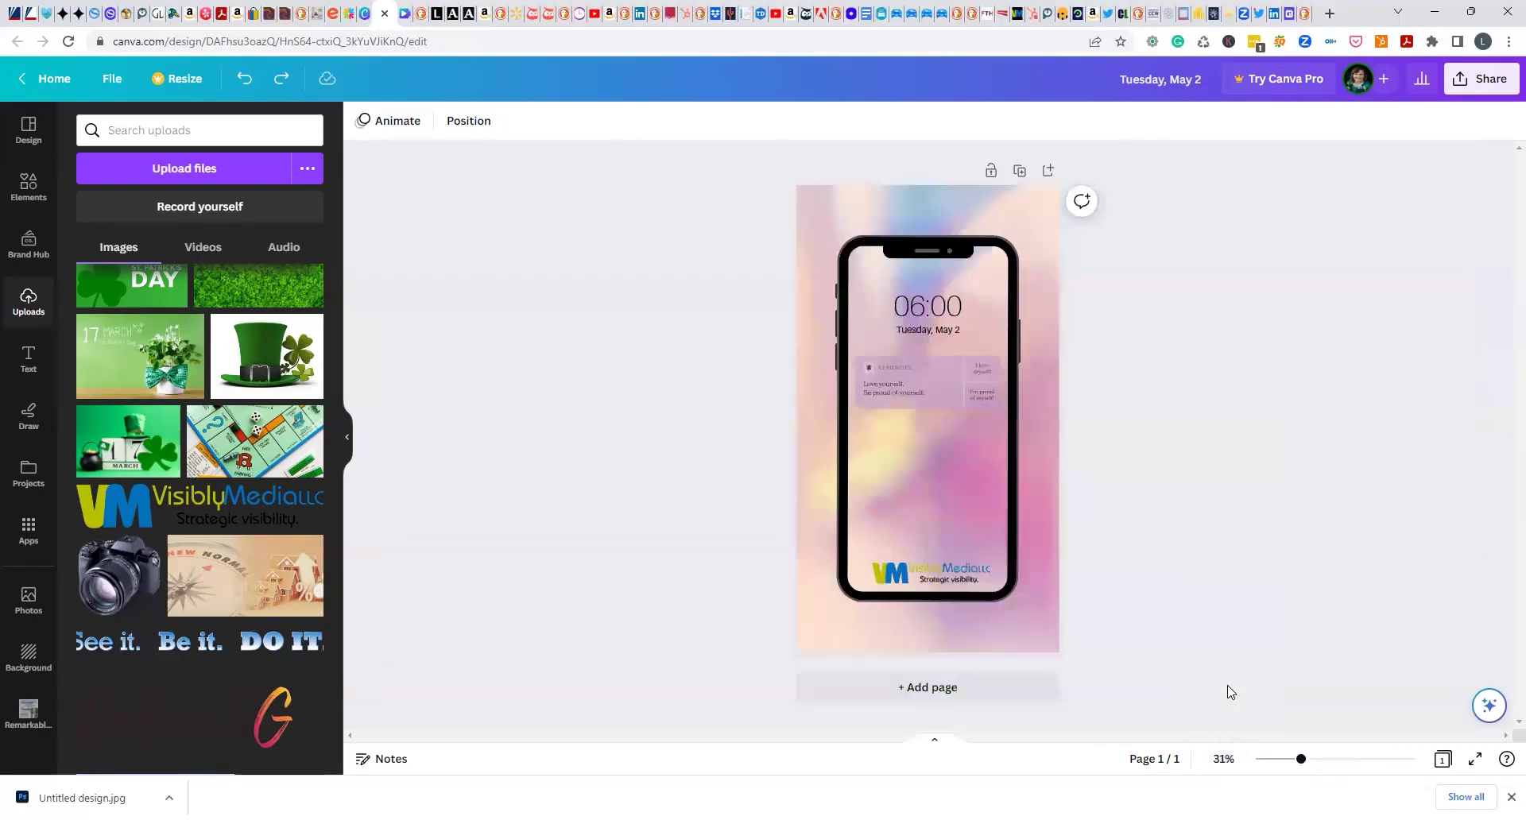
{"action": "left_click", "coordinate": [1305, 760]}
{"action": "left_click_drag", "start_coordinate": [1307, 766], "coordinate": [1309, 764]}
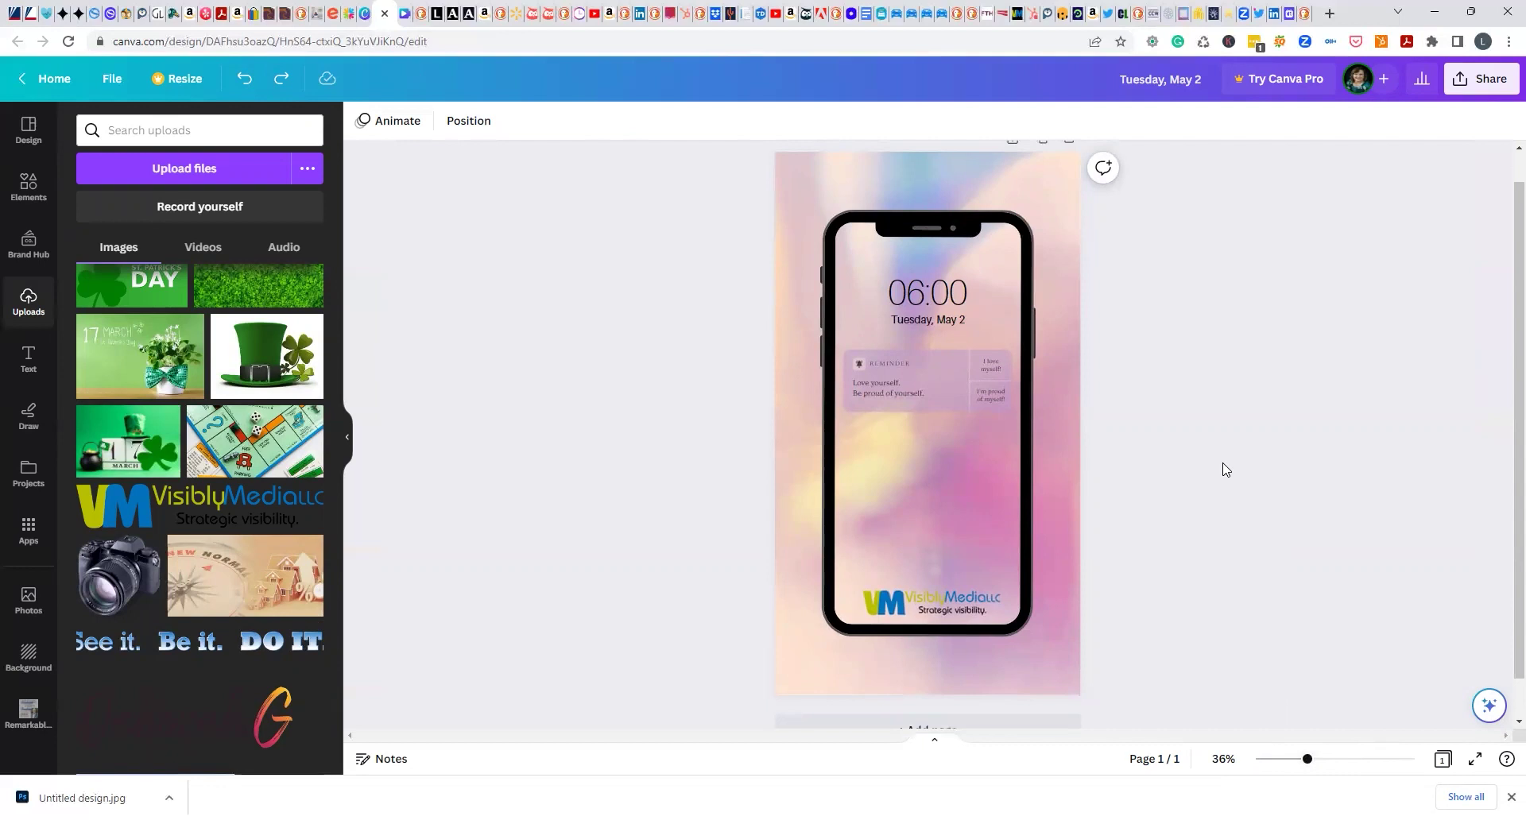
{"action": "left_click", "coordinate": [905, 613]}
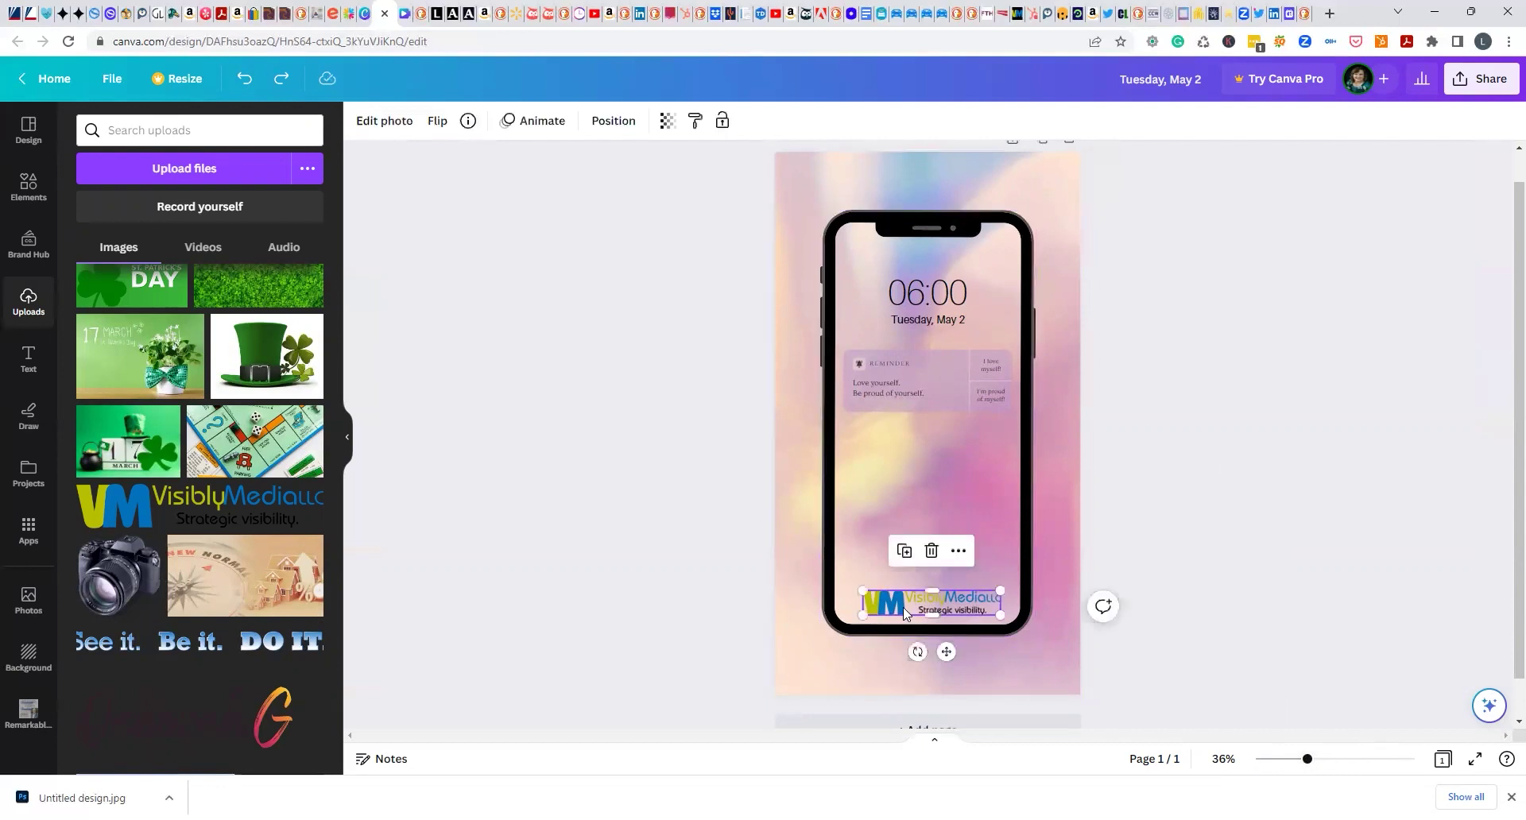
{"action": "left_click", "coordinate": [559, 425]}
{"action": "left_click", "coordinate": [842, 161]}
{"action": "key", "text": "Delete"}
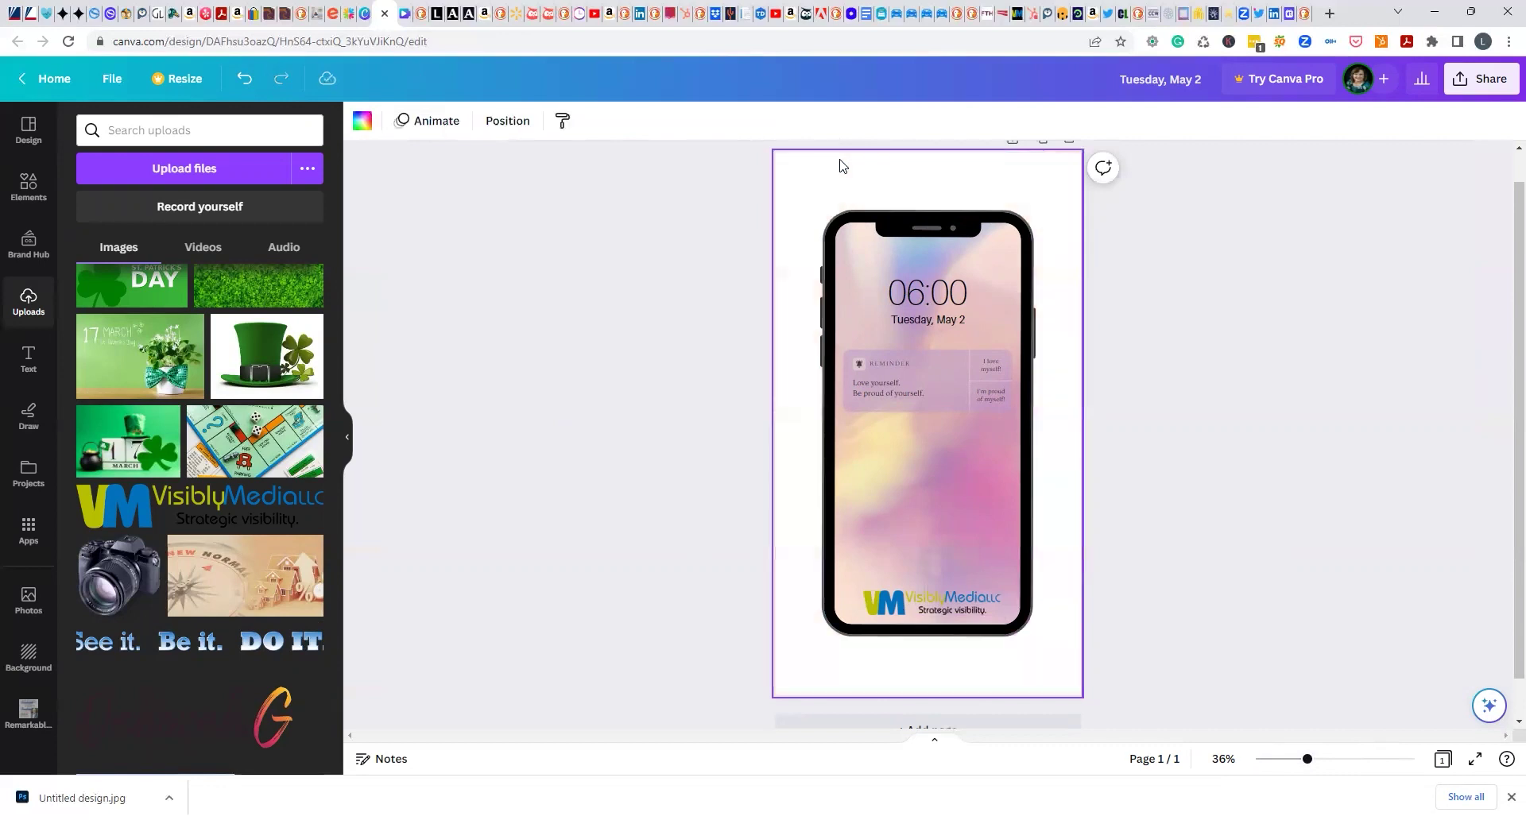
{"action": "key", "text": "ctrl+z"}
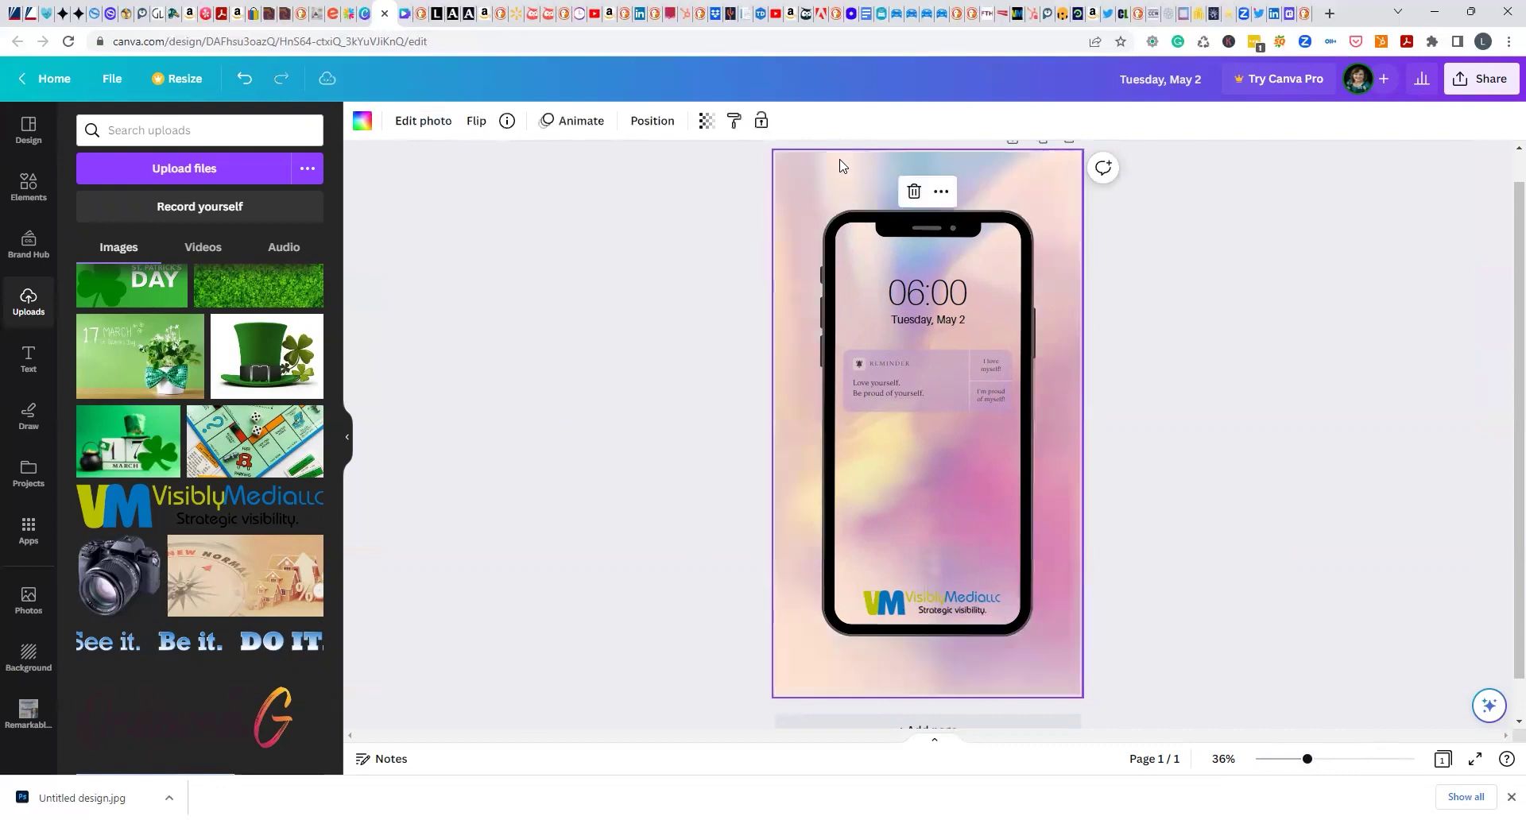
{"action": "left_click", "coordinate": [476, 314]}
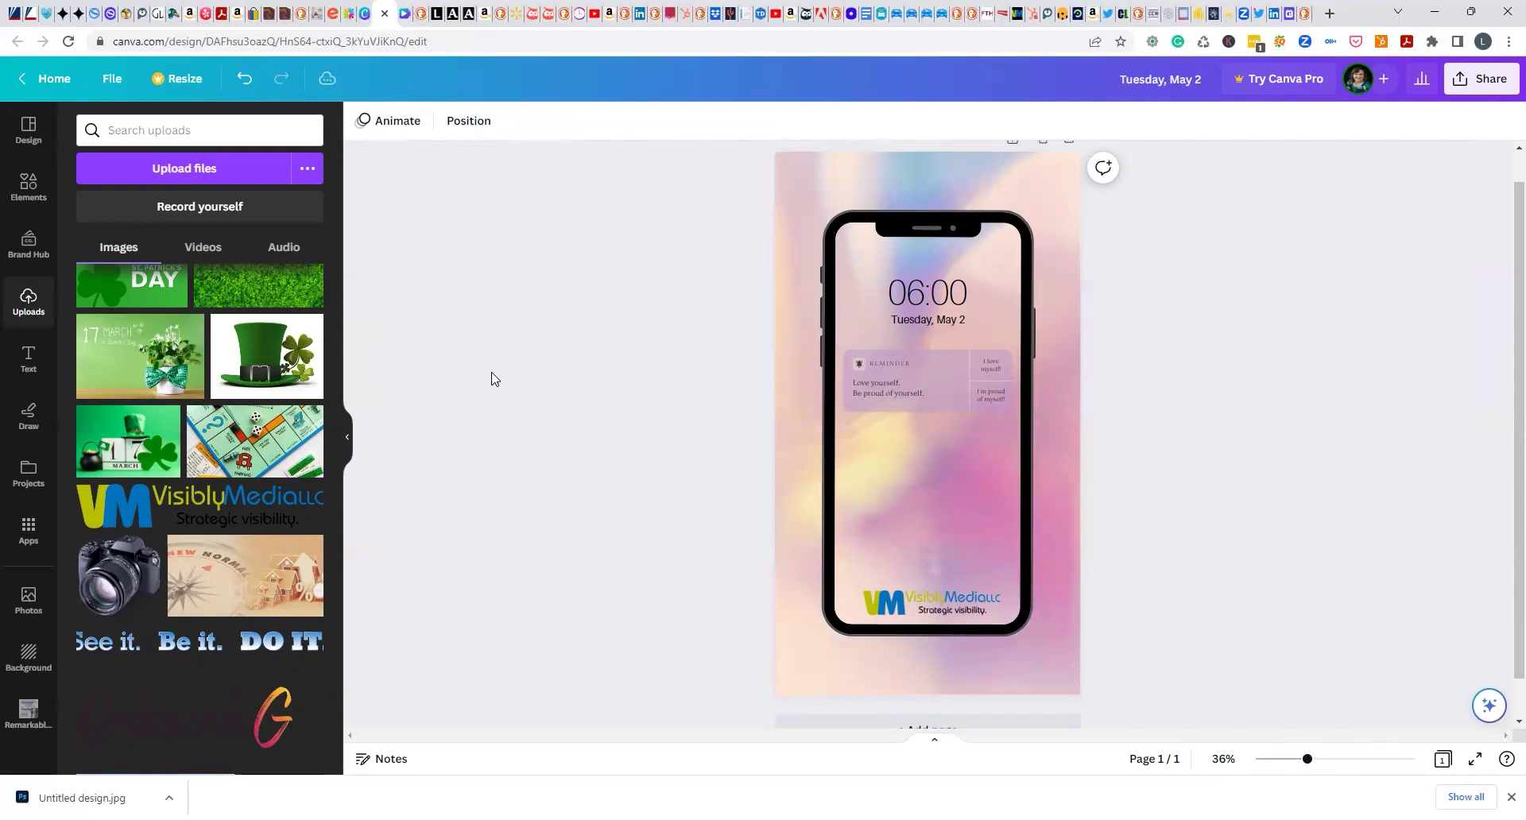
{"action": "scroll", "coordinate": [127, 429], "scroll_direction": "up", "scroll_amount": 15}
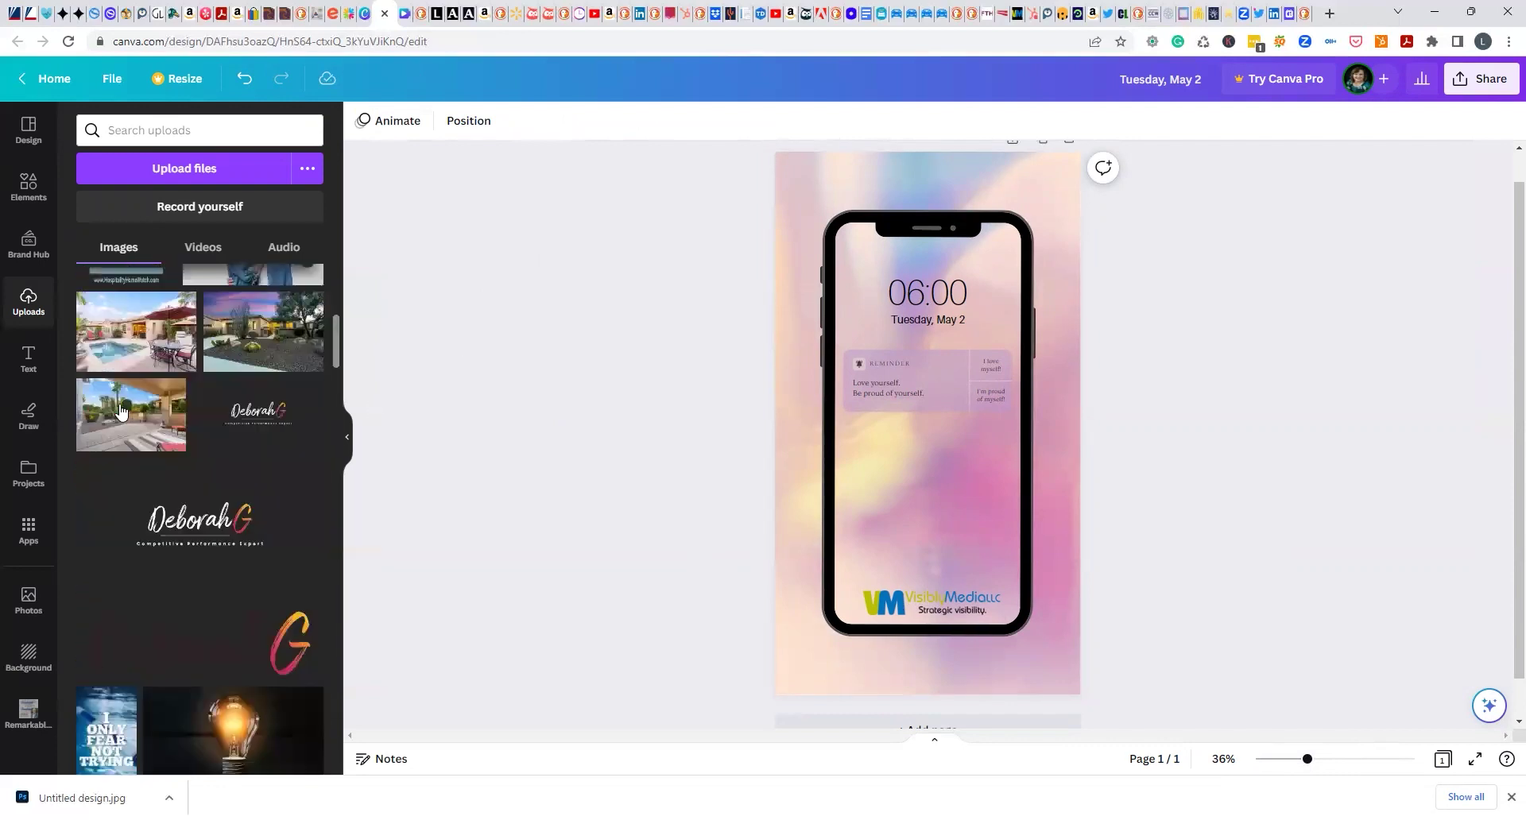
{"action": "scroll", "coordinate": [121, 411], "scroll_direction": "up", "scroll_amount": 5}
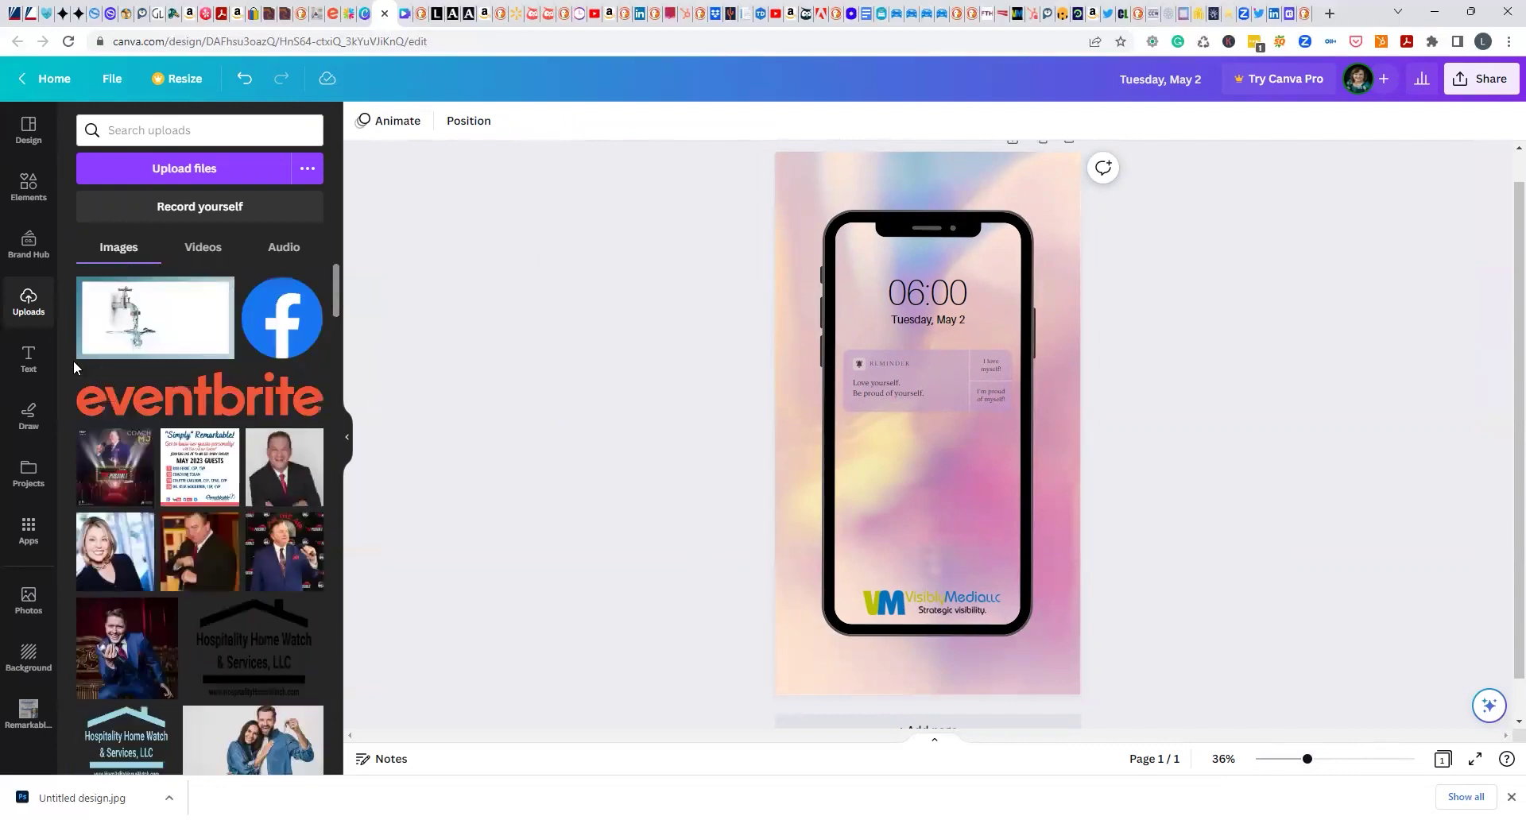
{"action": "left_click", "coordinate": [147, 170]}
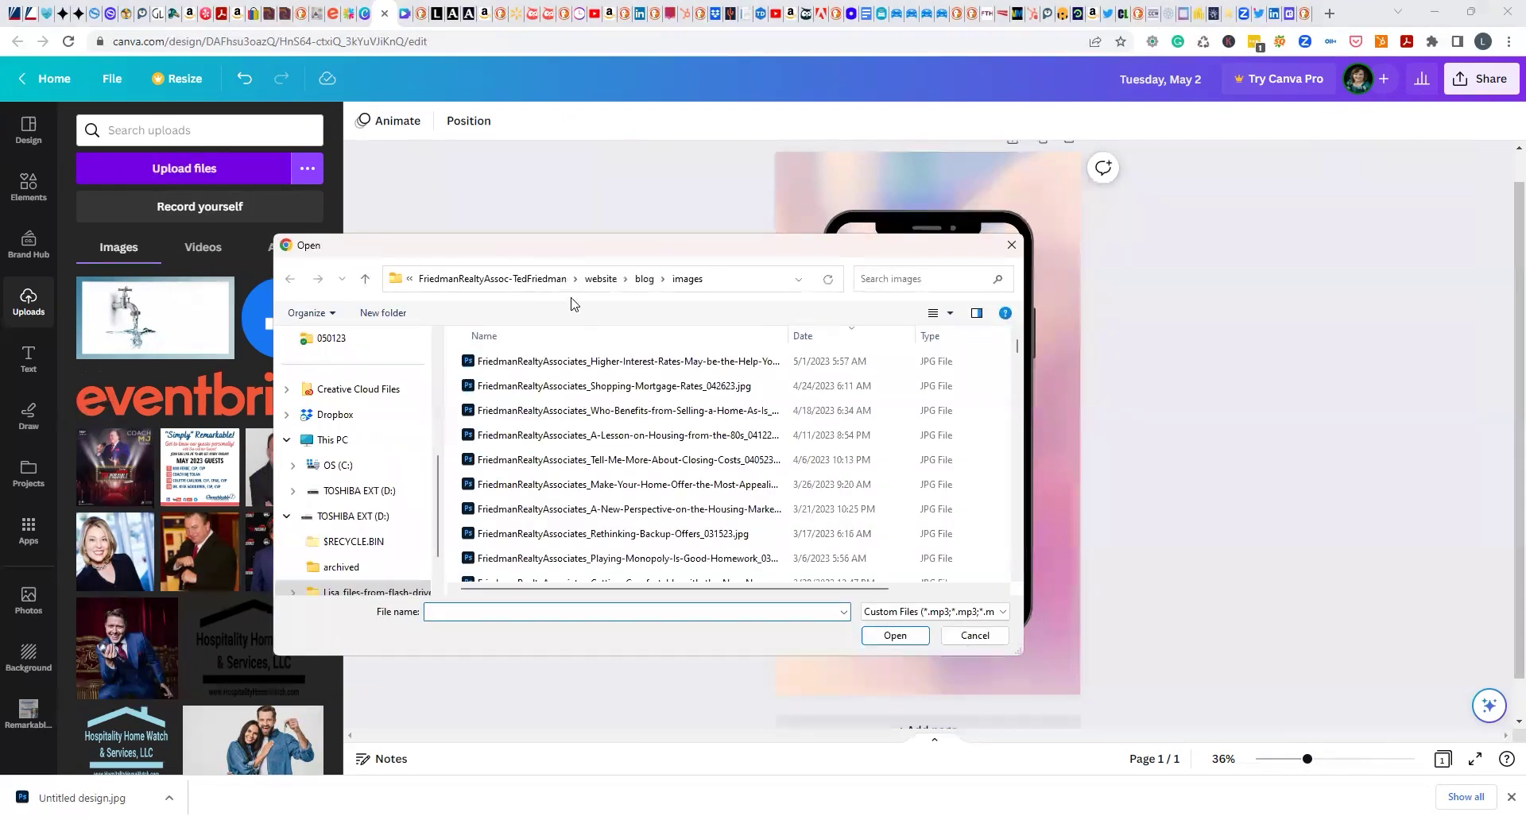
{"action": "left_click", "coordinate": [325, 412]}
{"action": "scroll", "coordinate": [554, 476], "scroll_direction": "down", "scroll_amount": 15}
{"action": "scroll", "coordinate": [569, 496], "scroll_direction": "down", "scroll_amount": 20}
{"action": "scroll", "coordinate": [568, 496], "scroll_direction": "up", "scroll_amount": 10}
{"action": "double_click", "coordinate": [509, 457]}
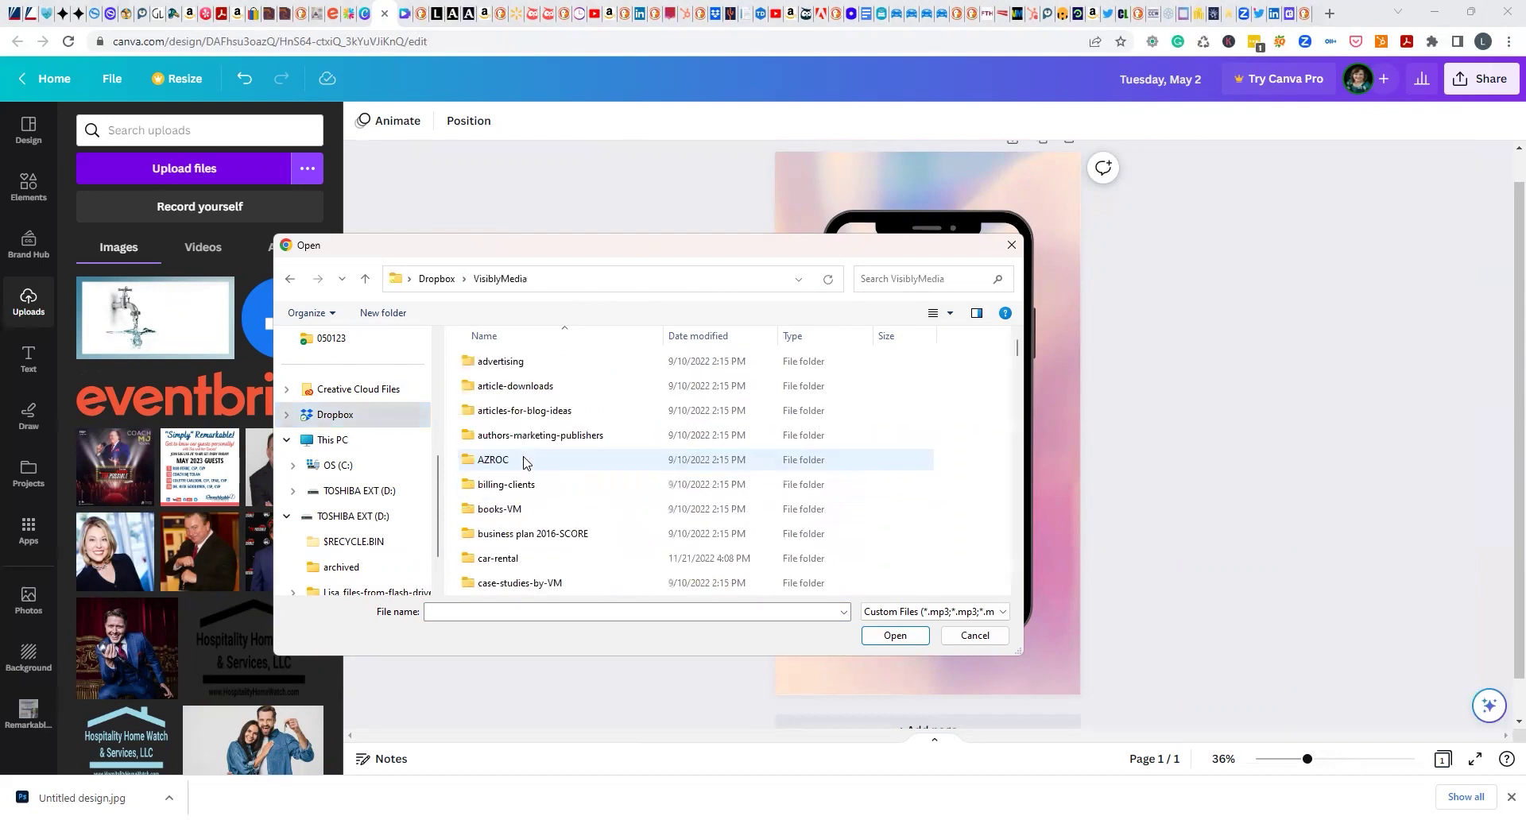
{"action": "scroll", "coordinate": [524, 463], "scroll_direction": "down", "scroll_amount": 5}
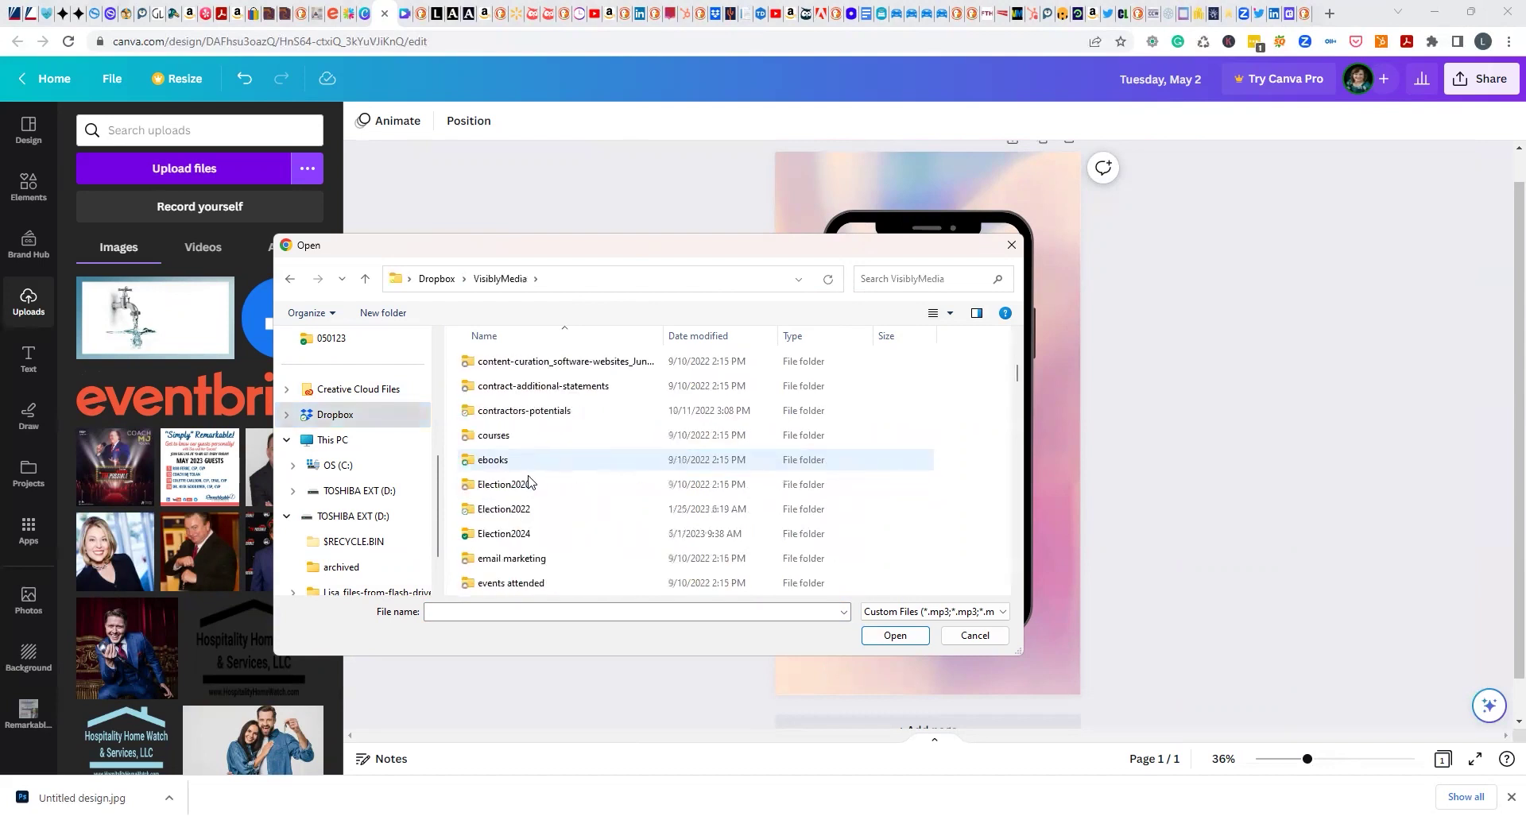
{"action": "scroll", "coordinate": [528, 481], "scroll_direction": "down", "scroll_amount": 5}
{"action": "scroll", "coordinate": [531, 541], "scroll_direction": "down", "scroll_amount": 4}
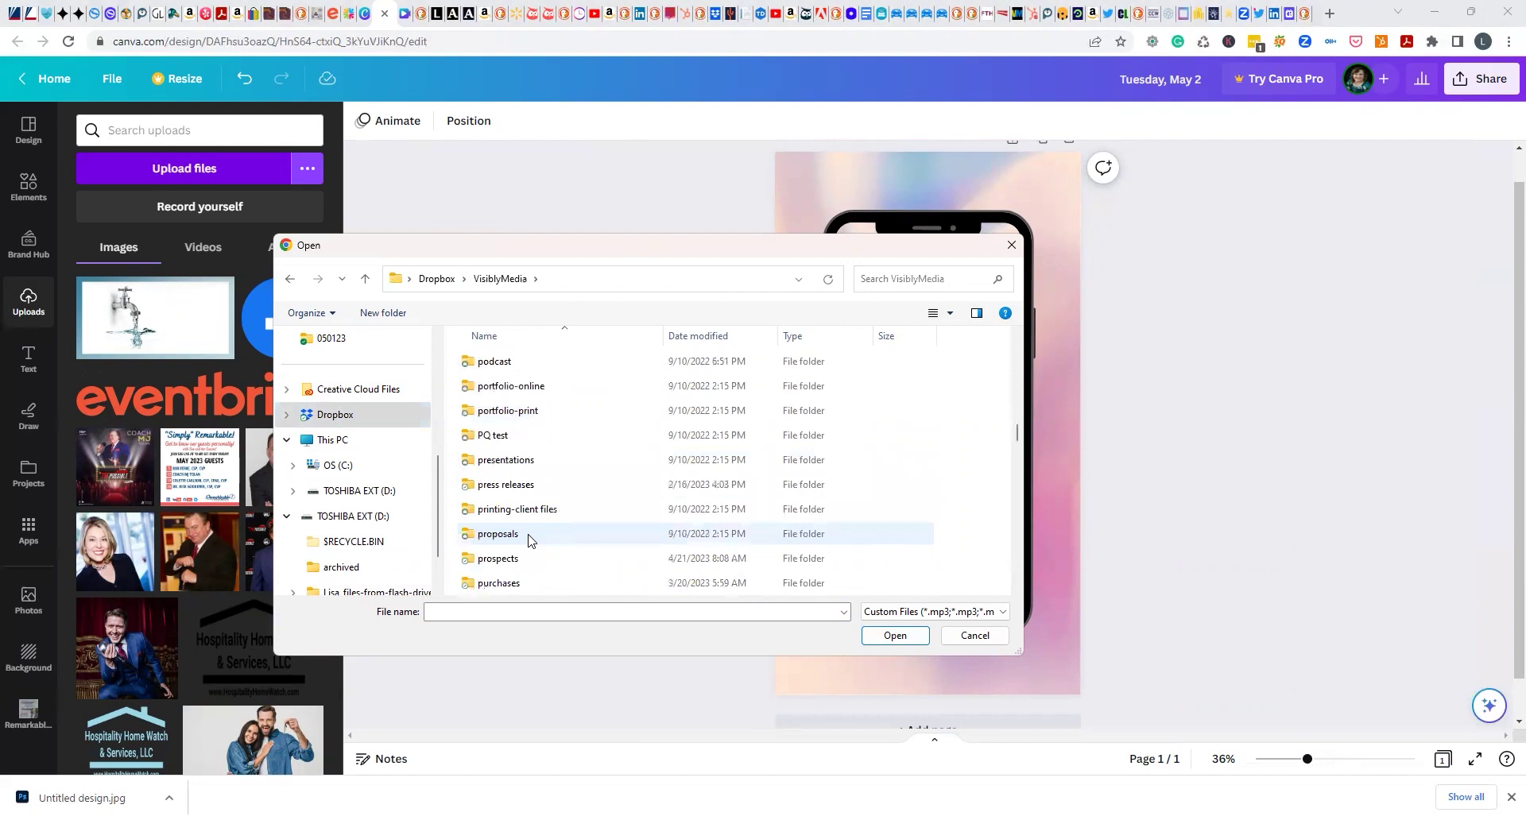
{"action": "scroll", "coordinate": [531, 541], "scroll_direction": "down", "scroll_amount": 6}
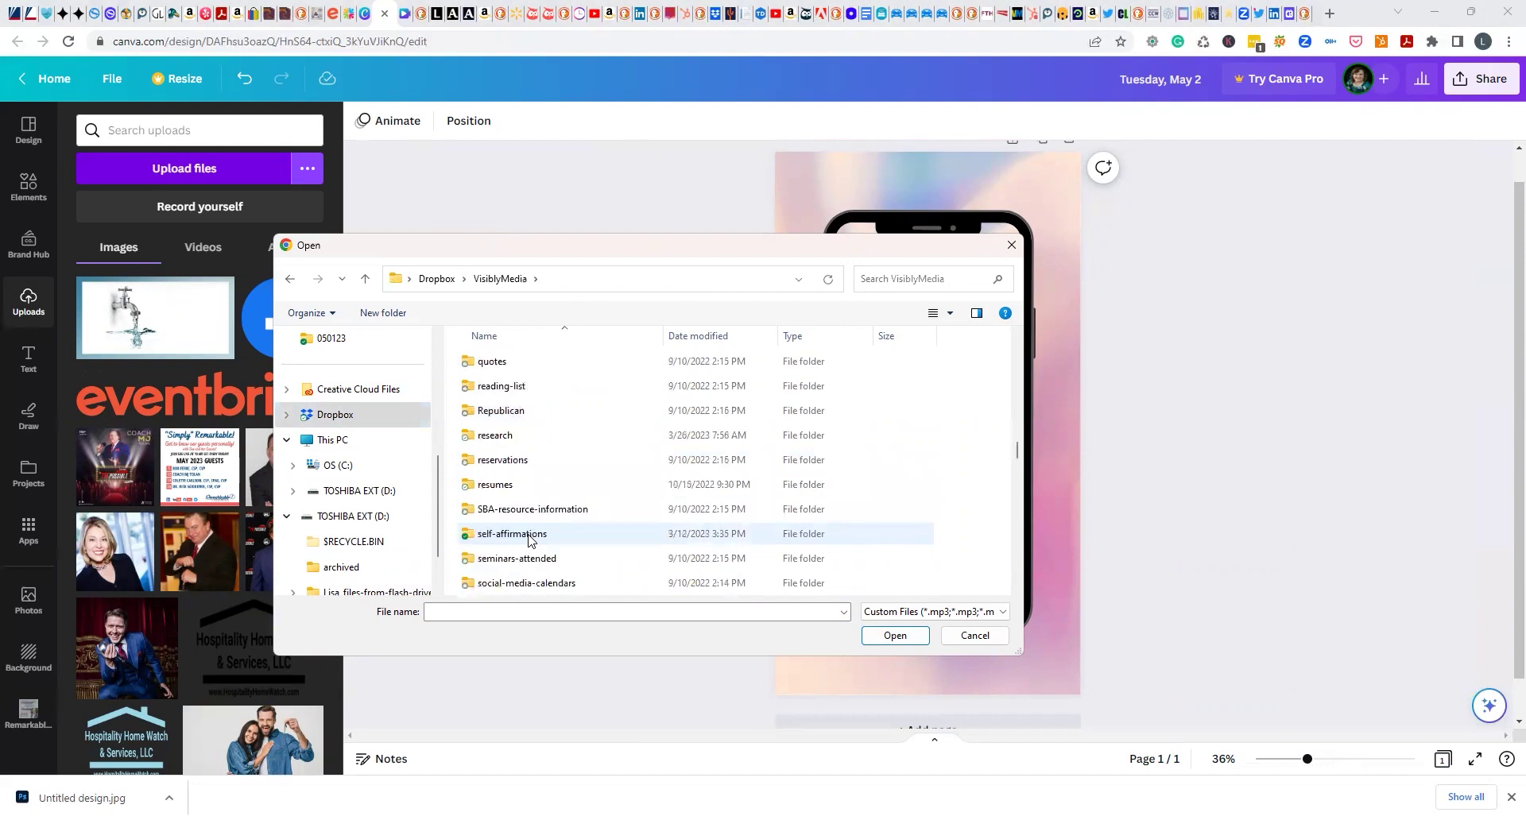
{"action": "scroll", "coordinate": [530, 541], "scroll_direction": "down", "scroll_amount": 3}
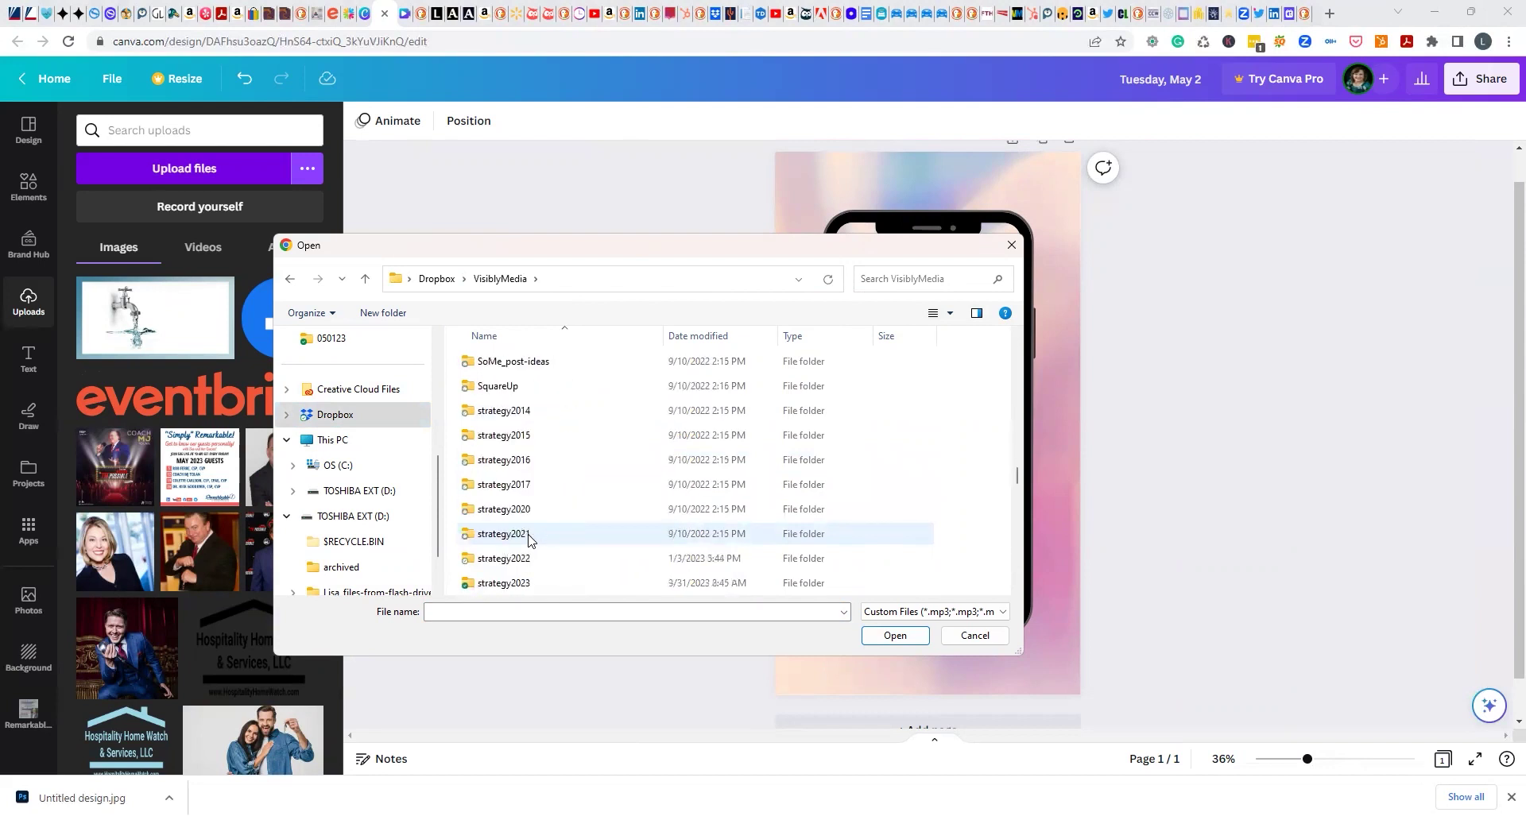
{"action": "scroll", "coordinate": [530, 534], "scroll_direction": "up", "scroll_amount": 3}
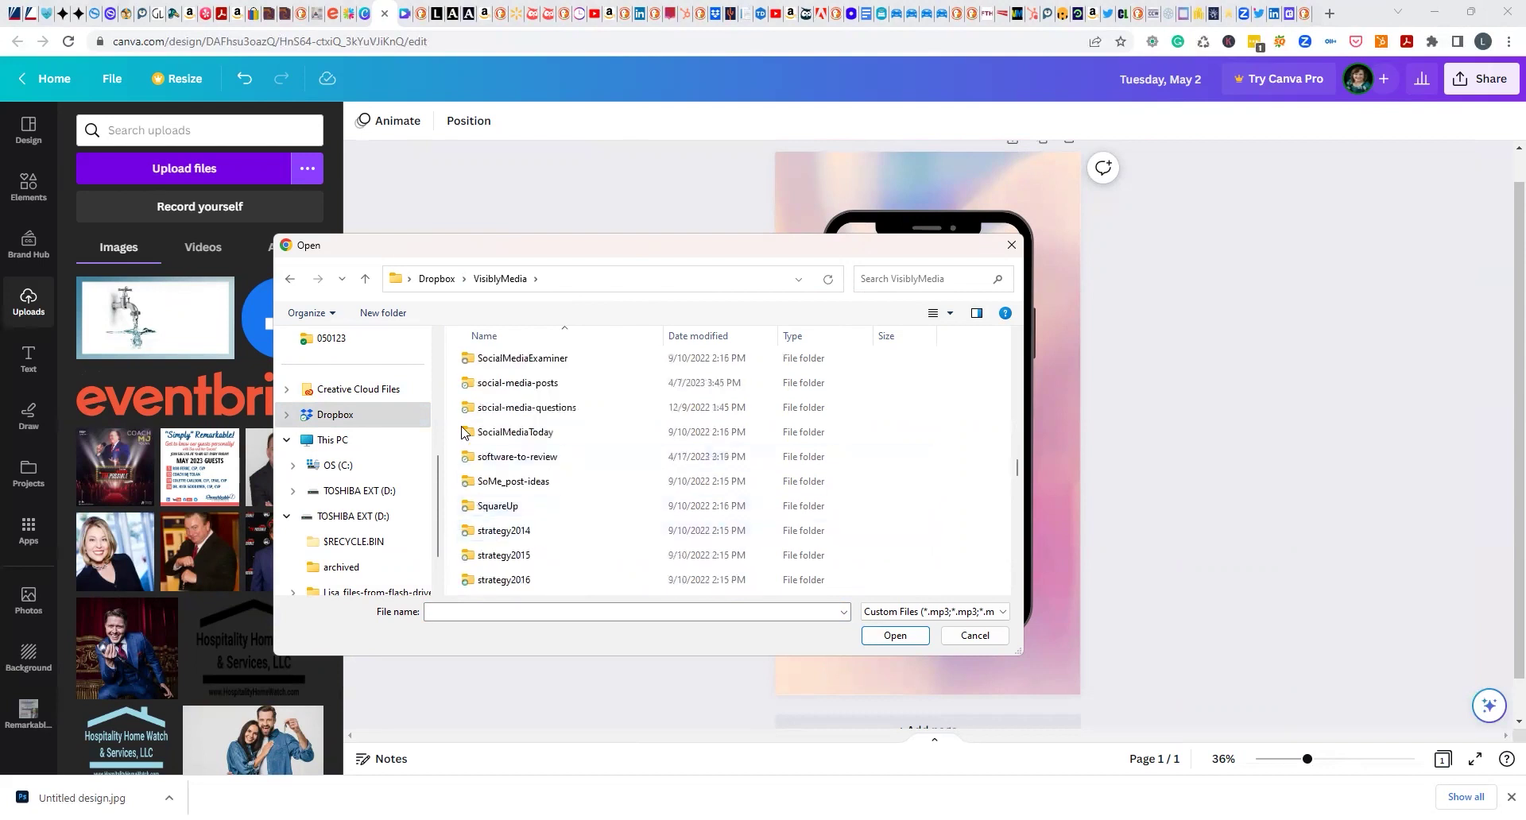
{"action": "double_click", "coordinate": [529, 386]}
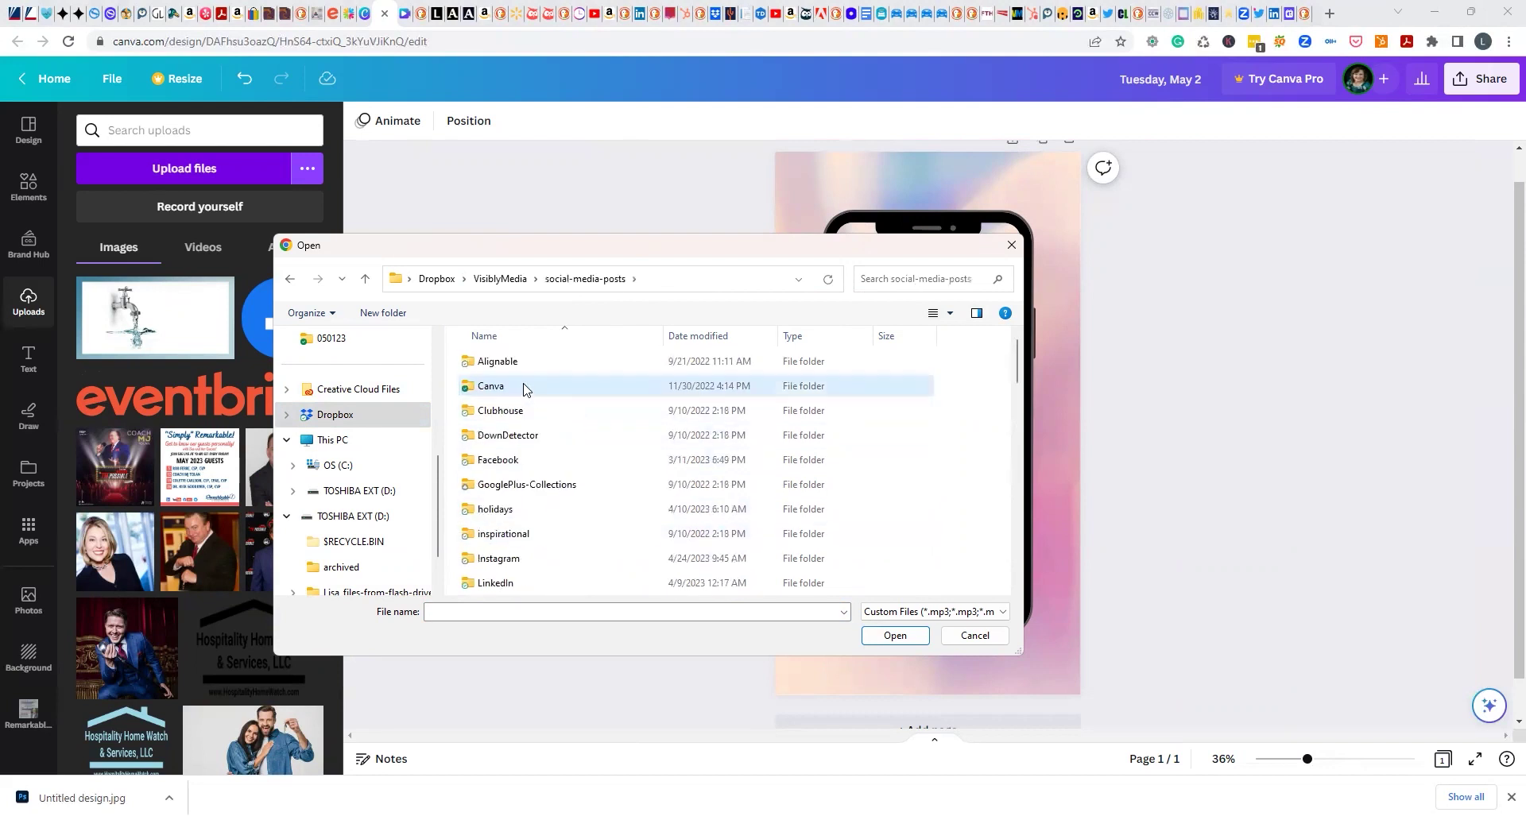
{"action": "double_click", "coordinate": [523, 387]}
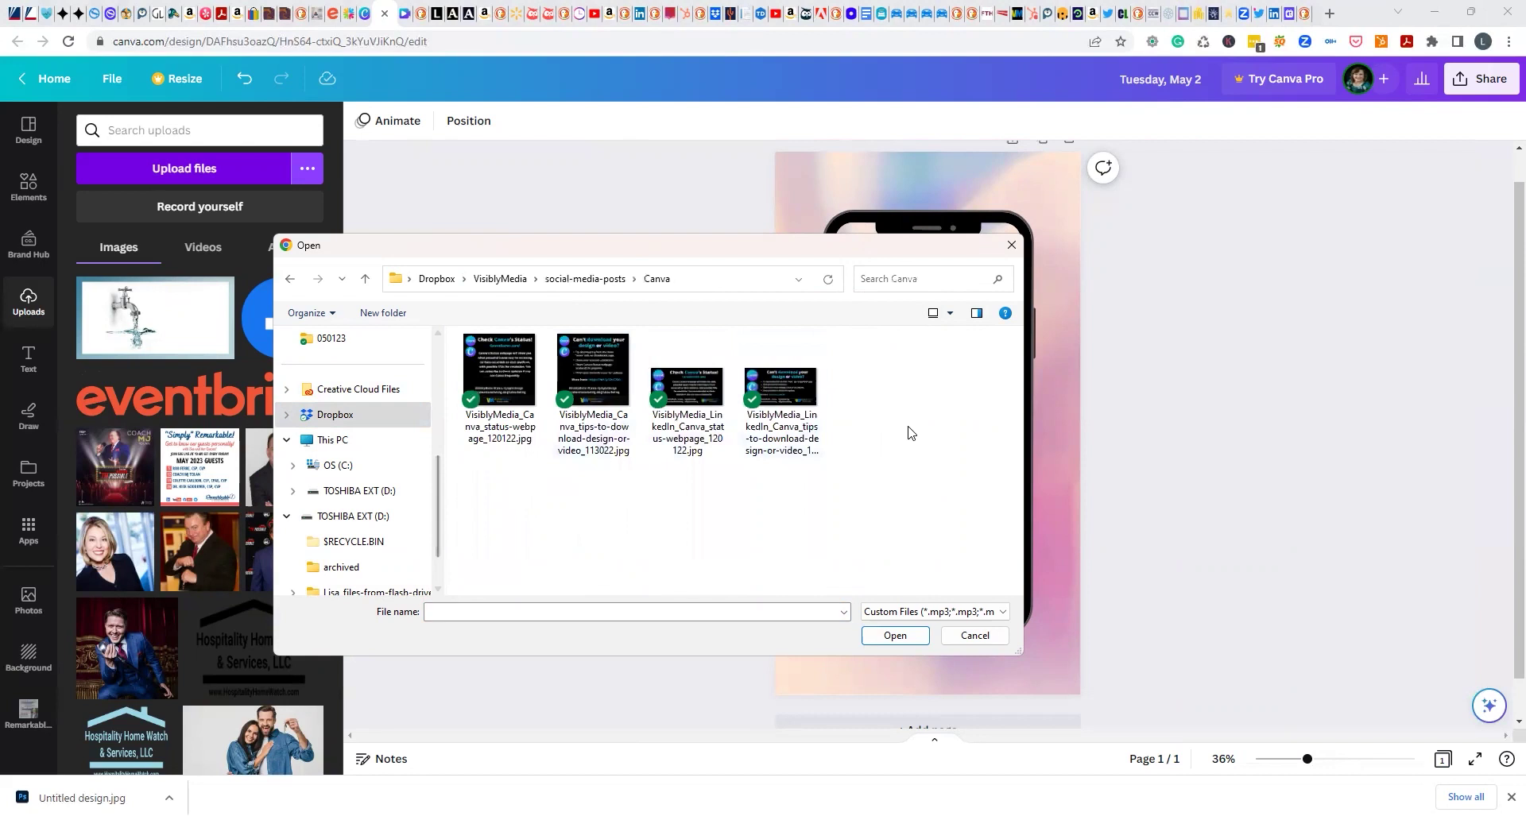
{"action": "left_click", "coordinate": [594, 282]}
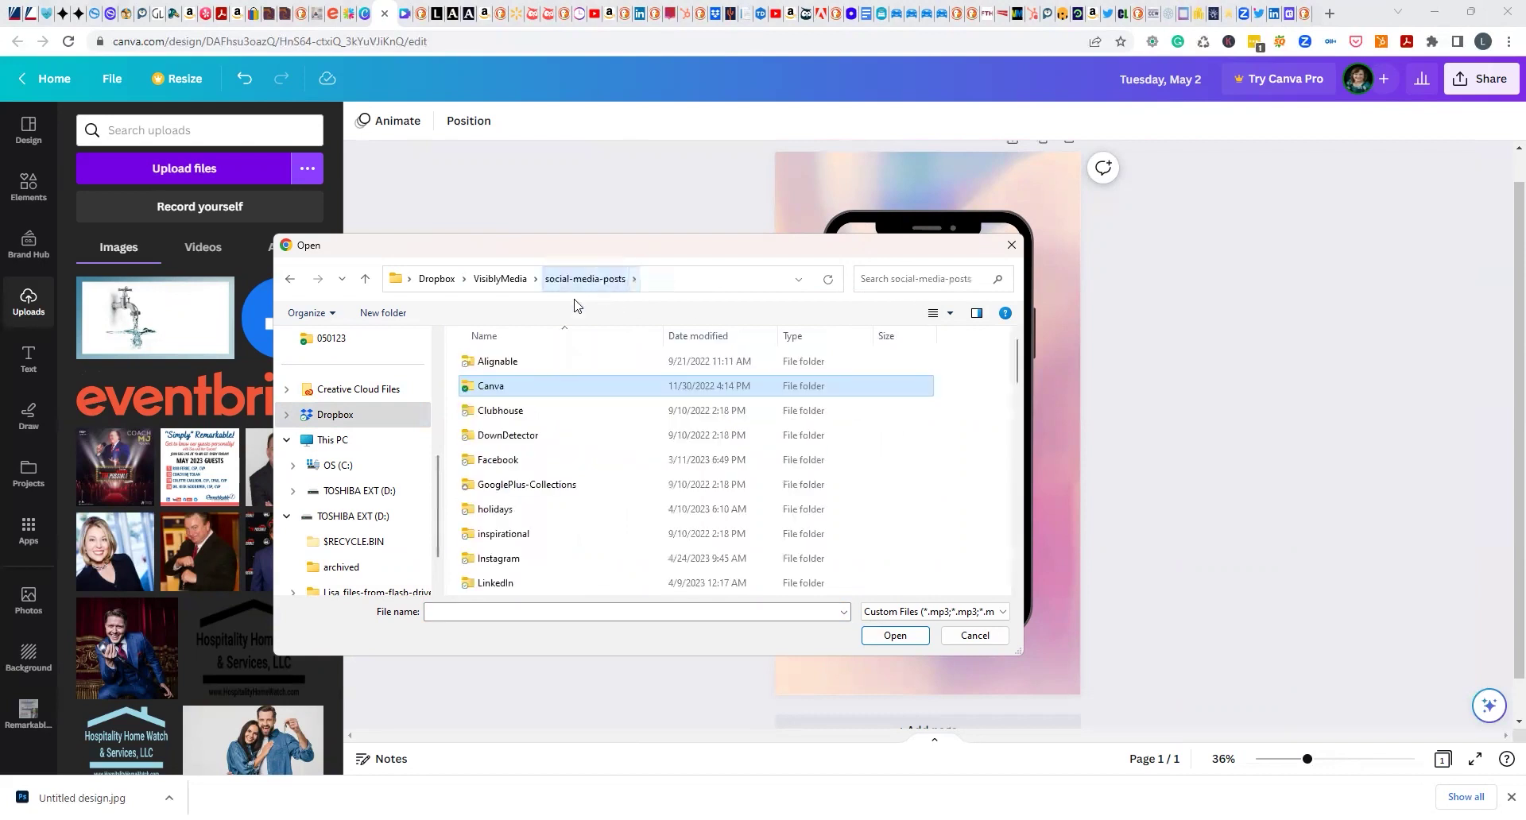
{"action": "double_click", "coordinate": [486, 461]}
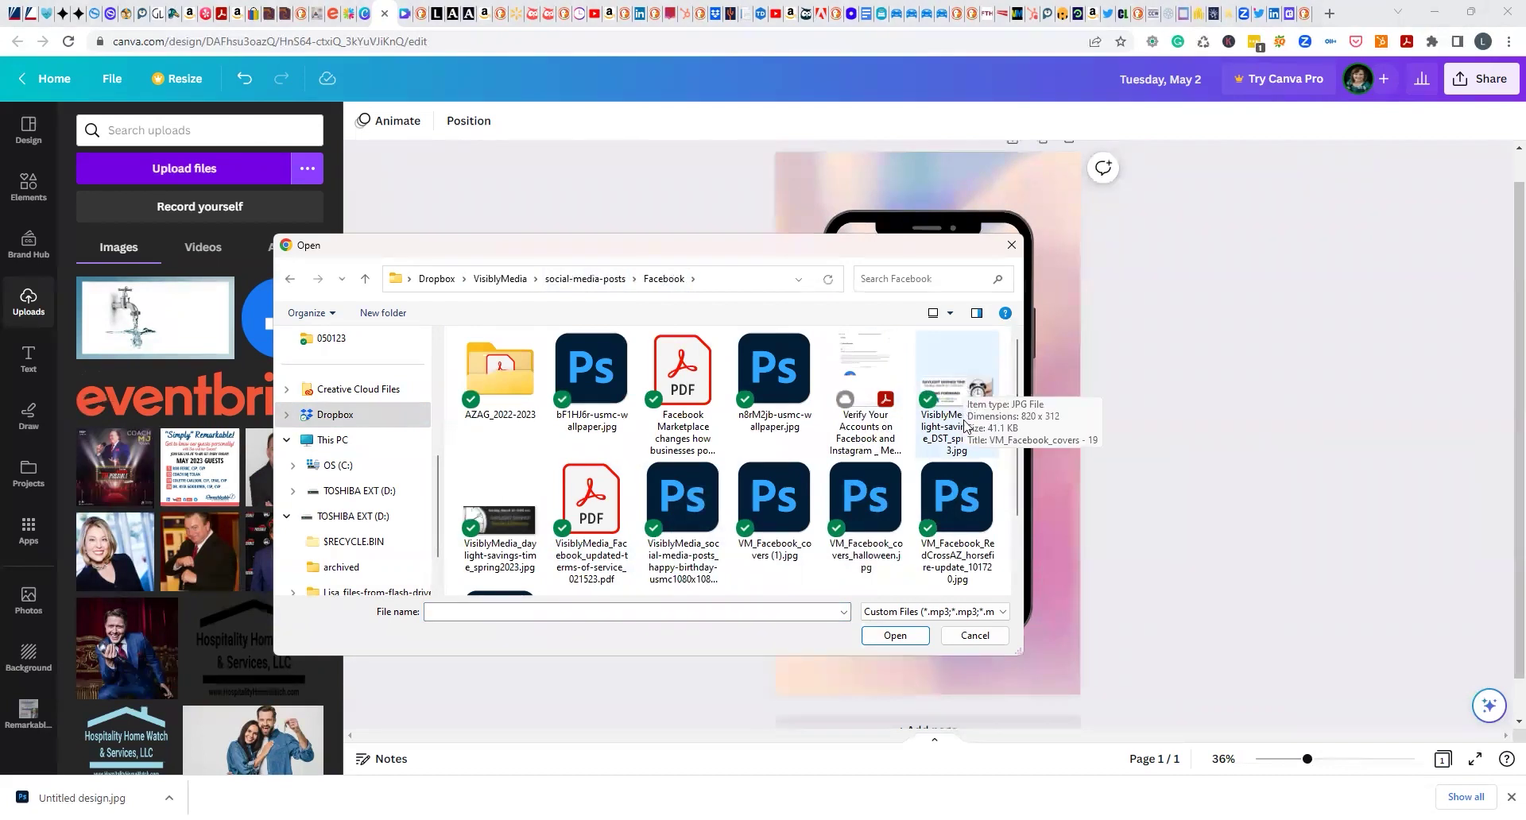
{"action": "scroll", "coordinate": [676, 484], "scroll_direction": "down", "scroll_amount": 2}
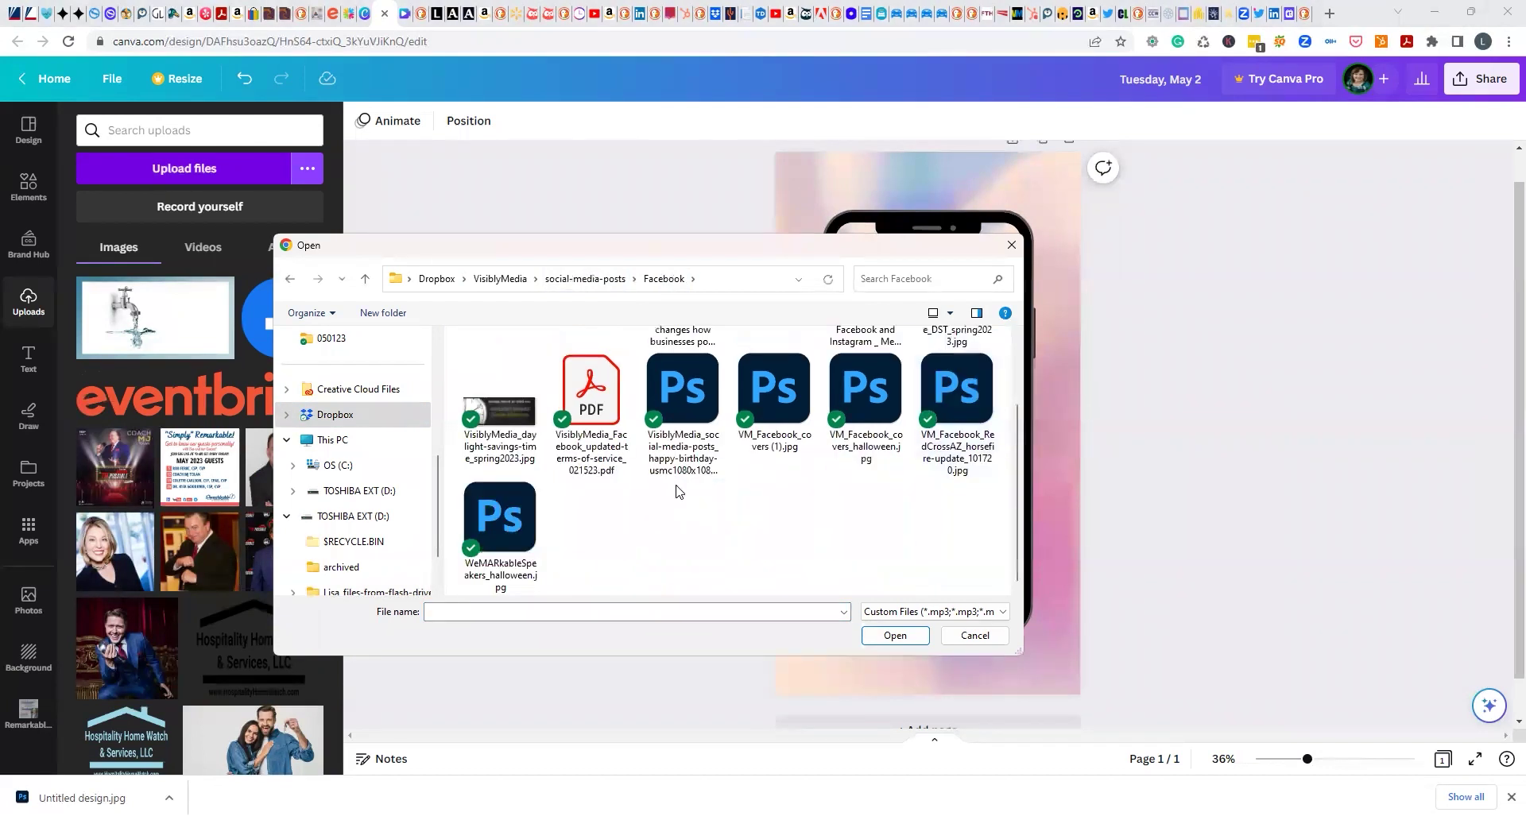
{"action": "scroll", "coordinate": [732, 472], "scroll_direction": "up", "scroll_amount": 2}
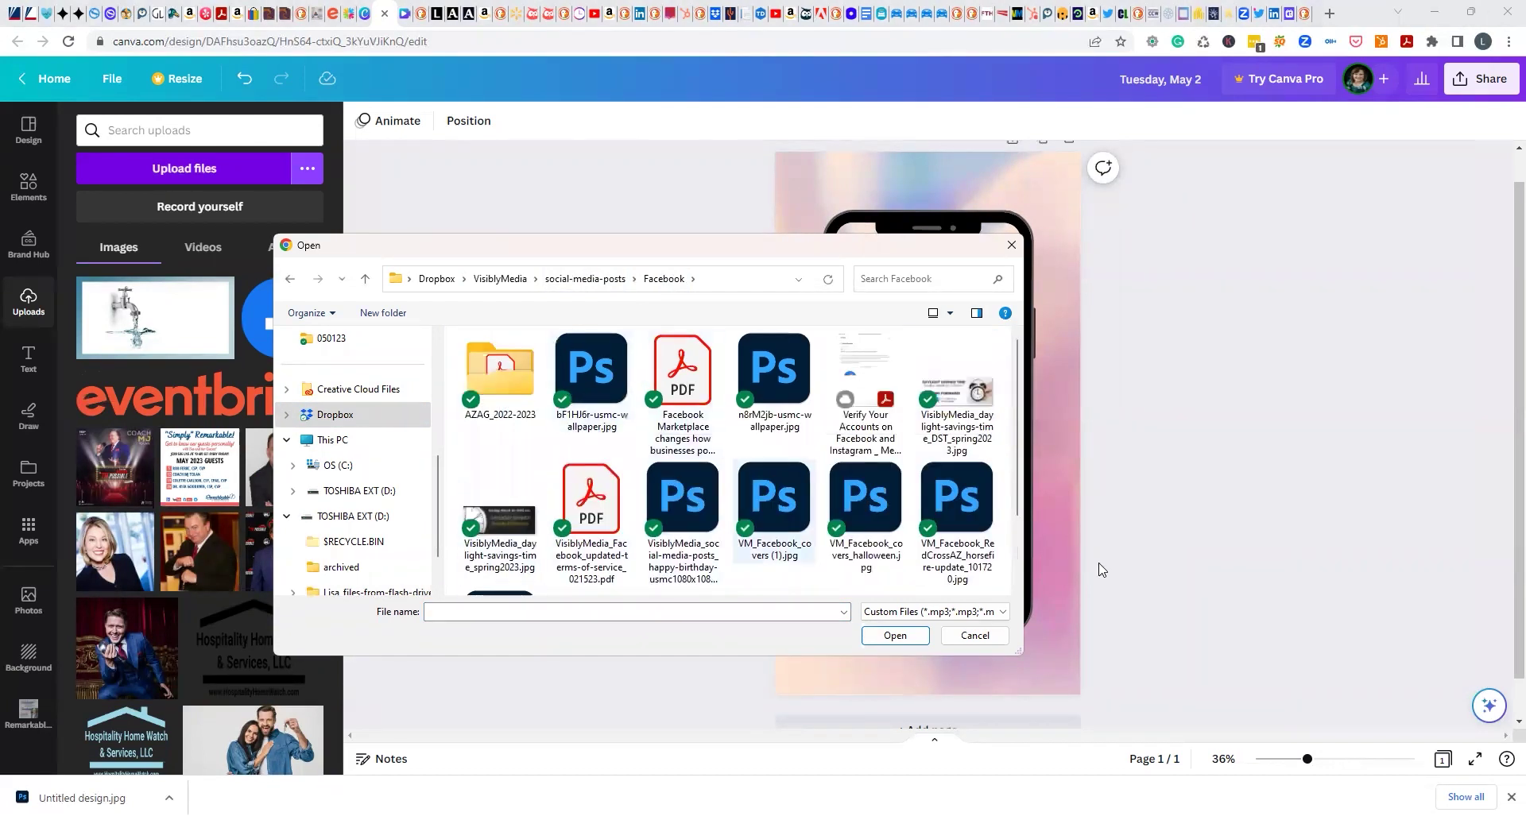
{"action": "left_click", "coordinate": [965, 639]}
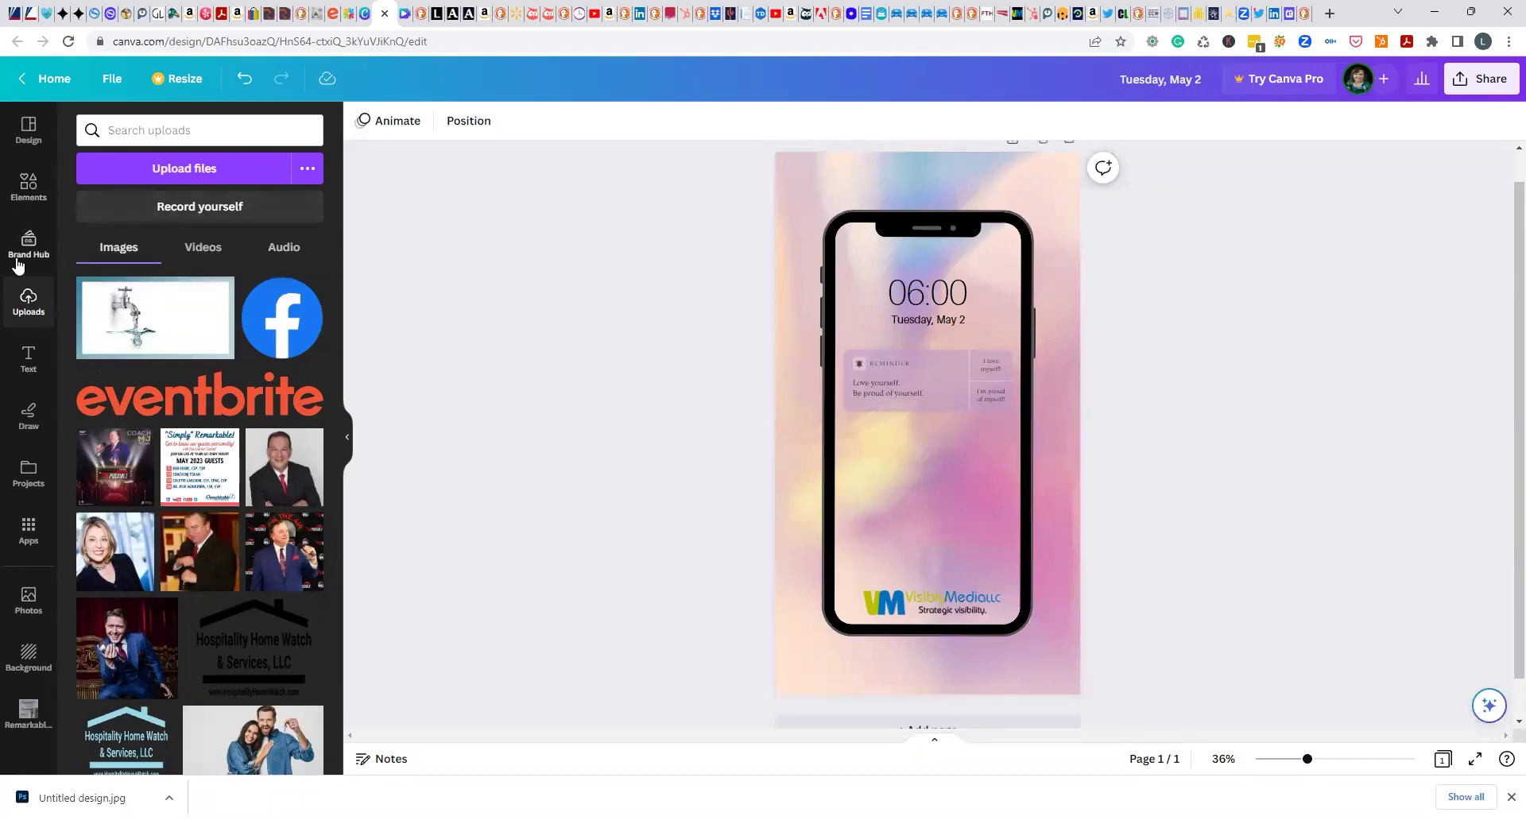
Add the cactus flower photo and a grey square shape from Elements
{"action": "left_click", "coordinate": [28, 187]}
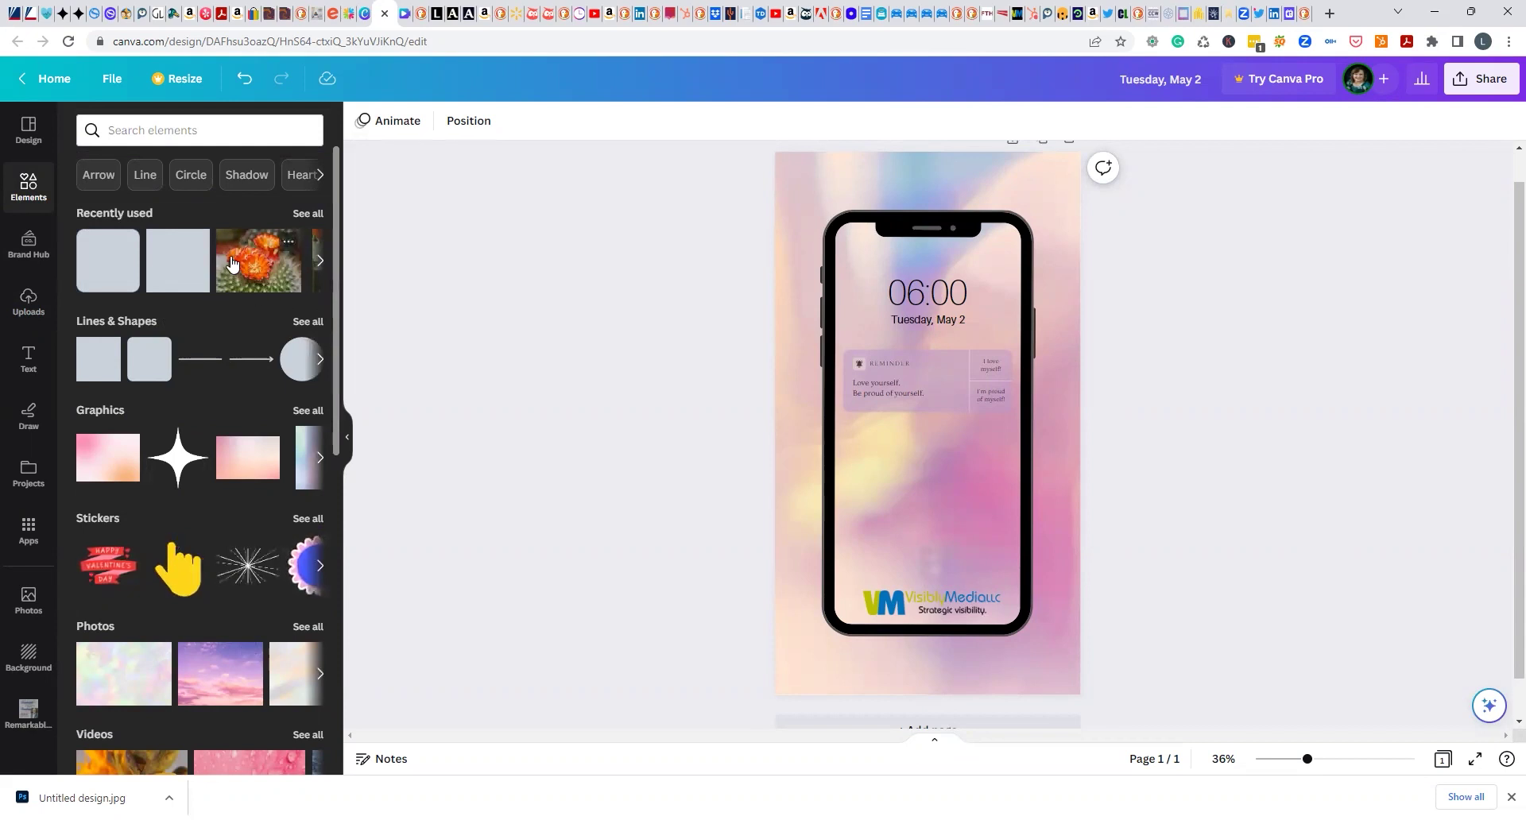
{"action": "left_click", "coordinate": [233, 264]}
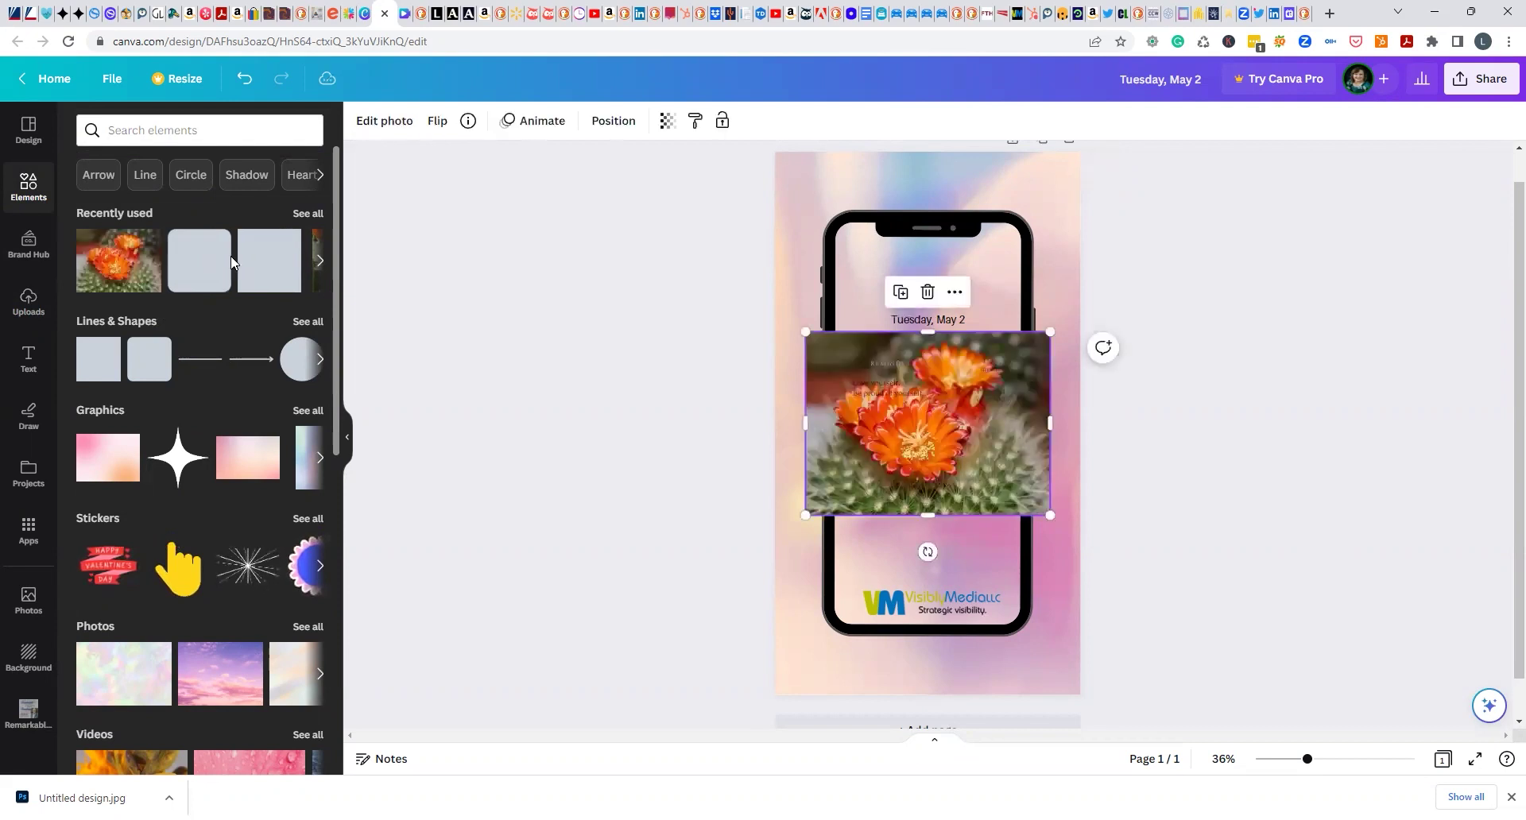
{"action": "left_click", "coordinate": [194, 278]}
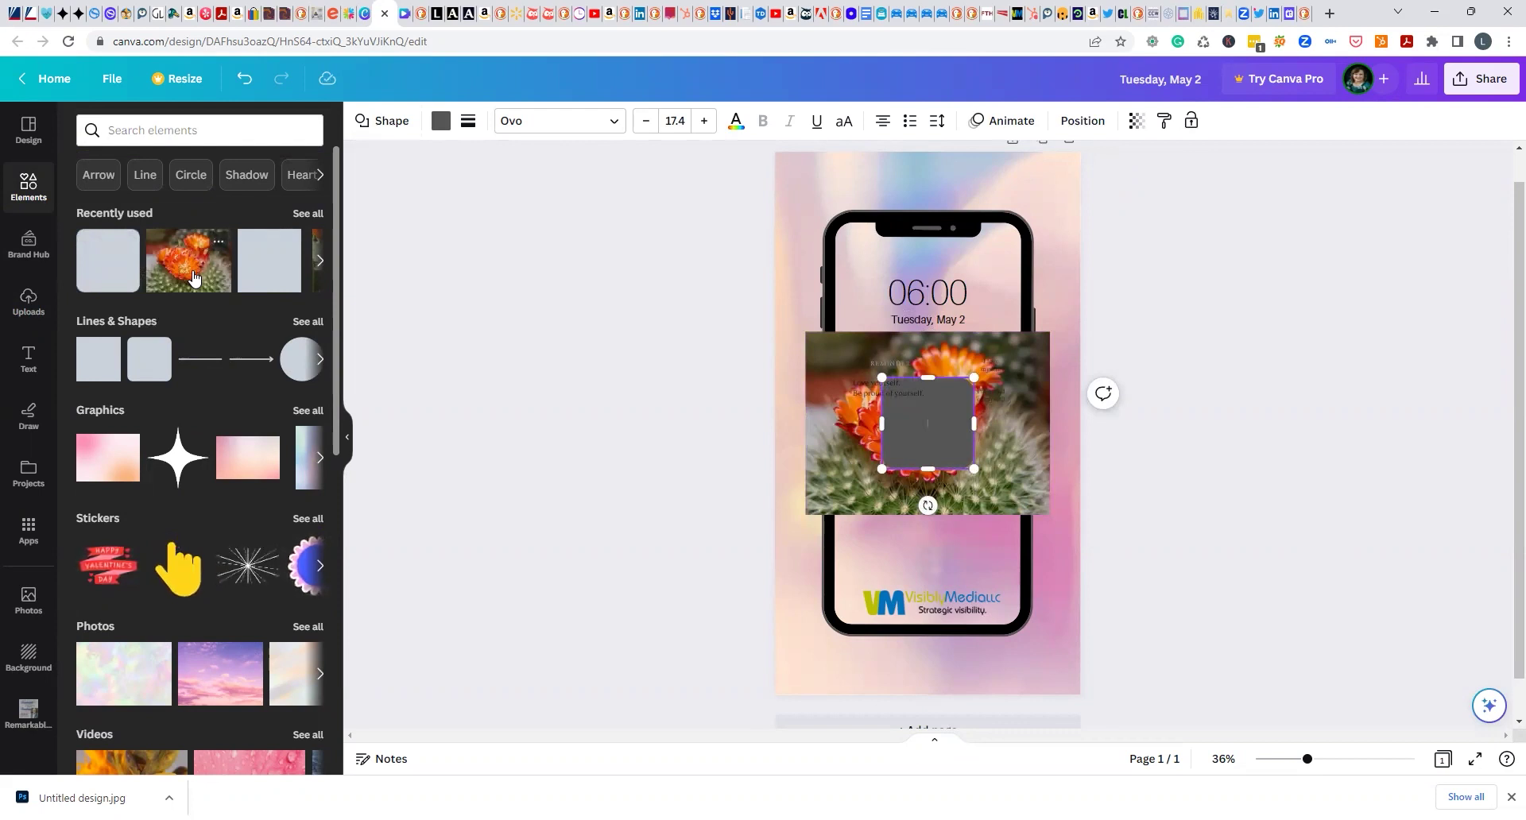
Delete the cactus photo and grey square together from the phone mockup
{"action": "left_click", "coordinate": [1218, 499]}
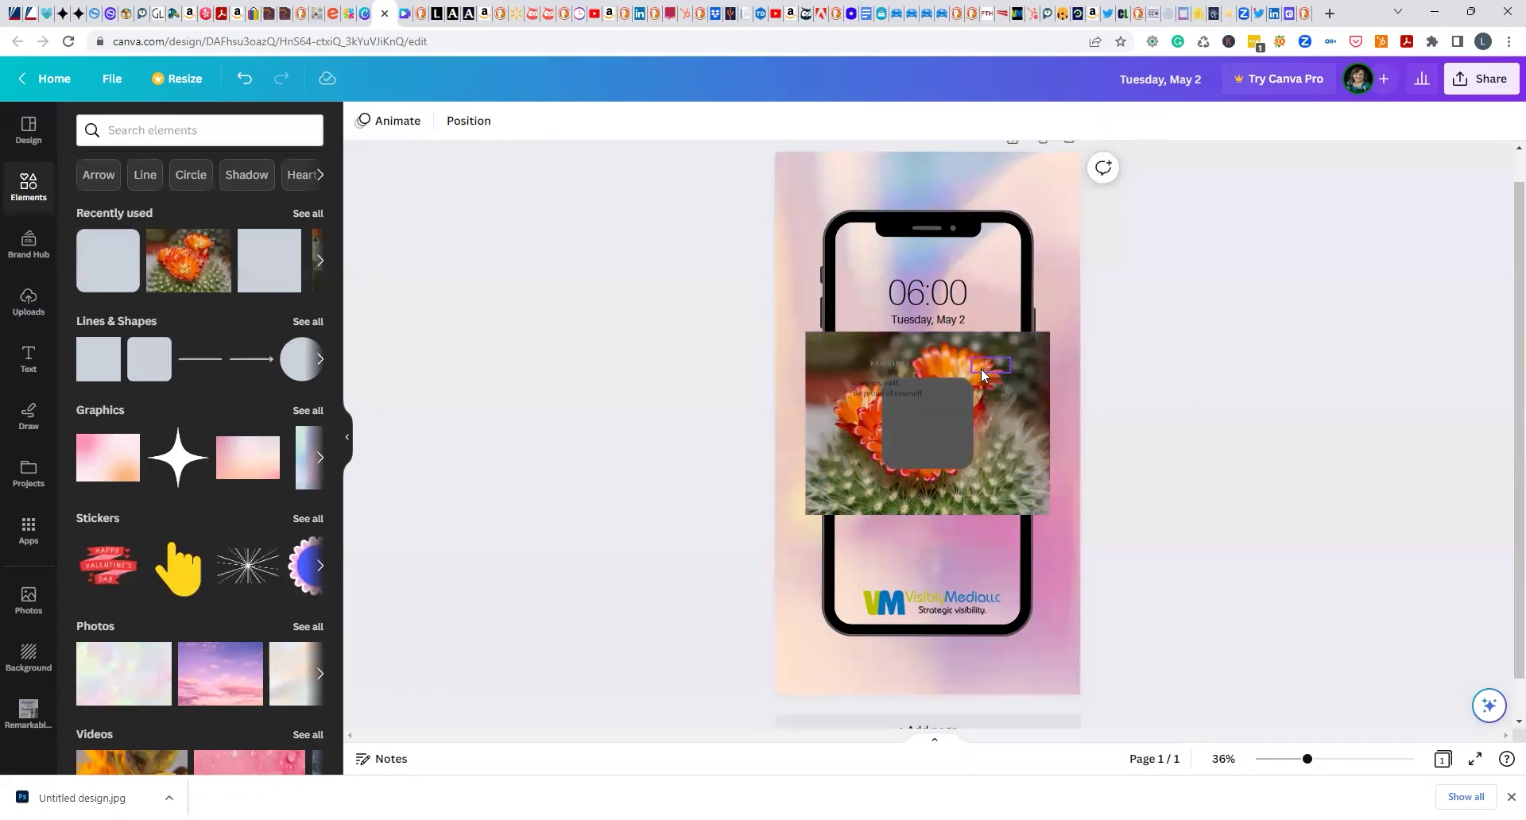
{"action": "left_click", "coordinate": [1028, 393]}
{"action": "left_click", "coordinate": [917, 446]}
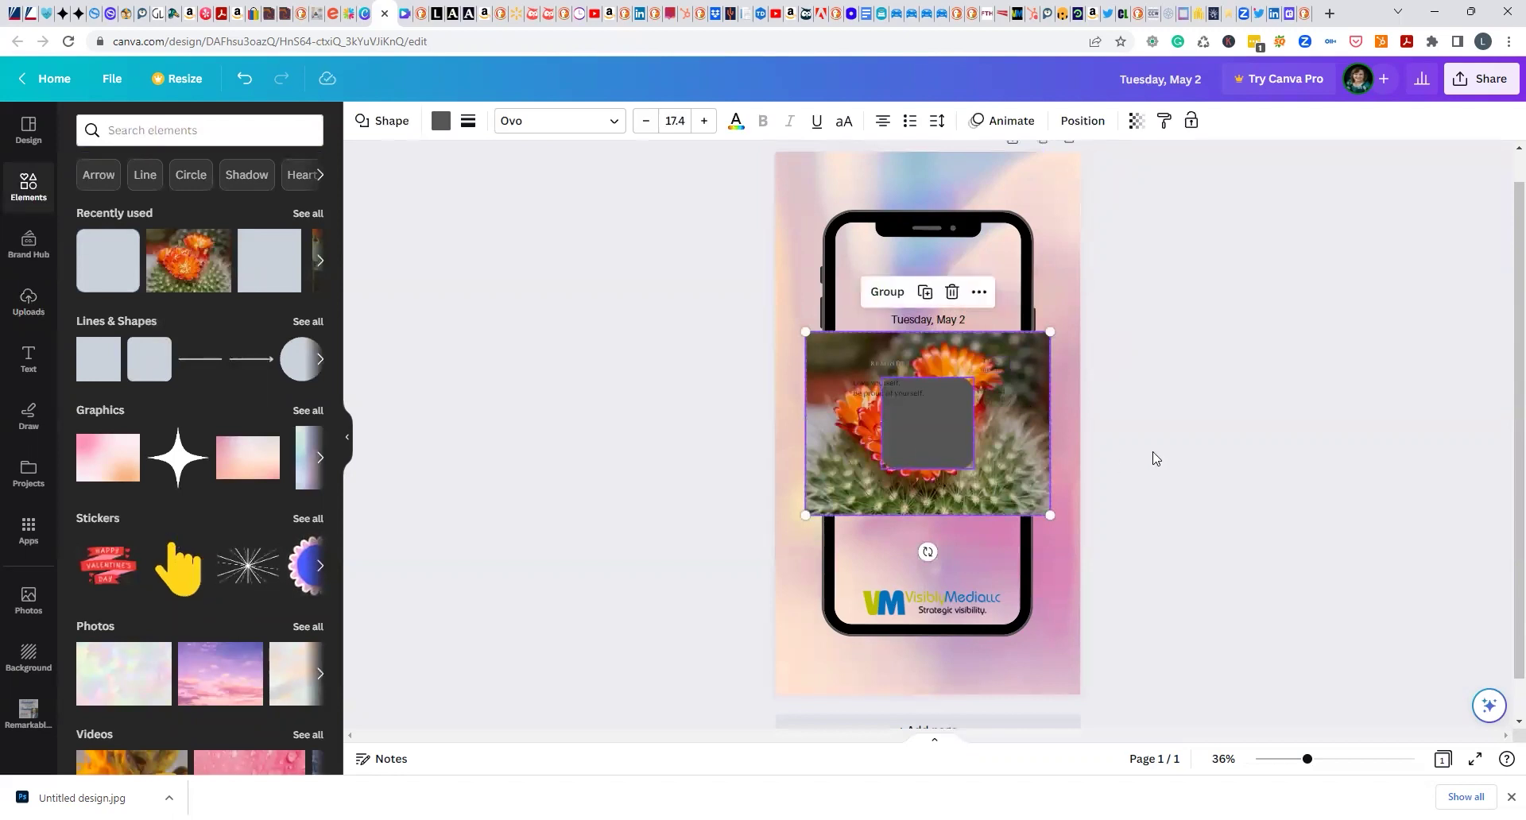
{"action": "key", "text": "Delete"}
{"action": "scroll", "coordinate": [1160, 276], "scroll_direction": "up", "scroll_amount": 1}
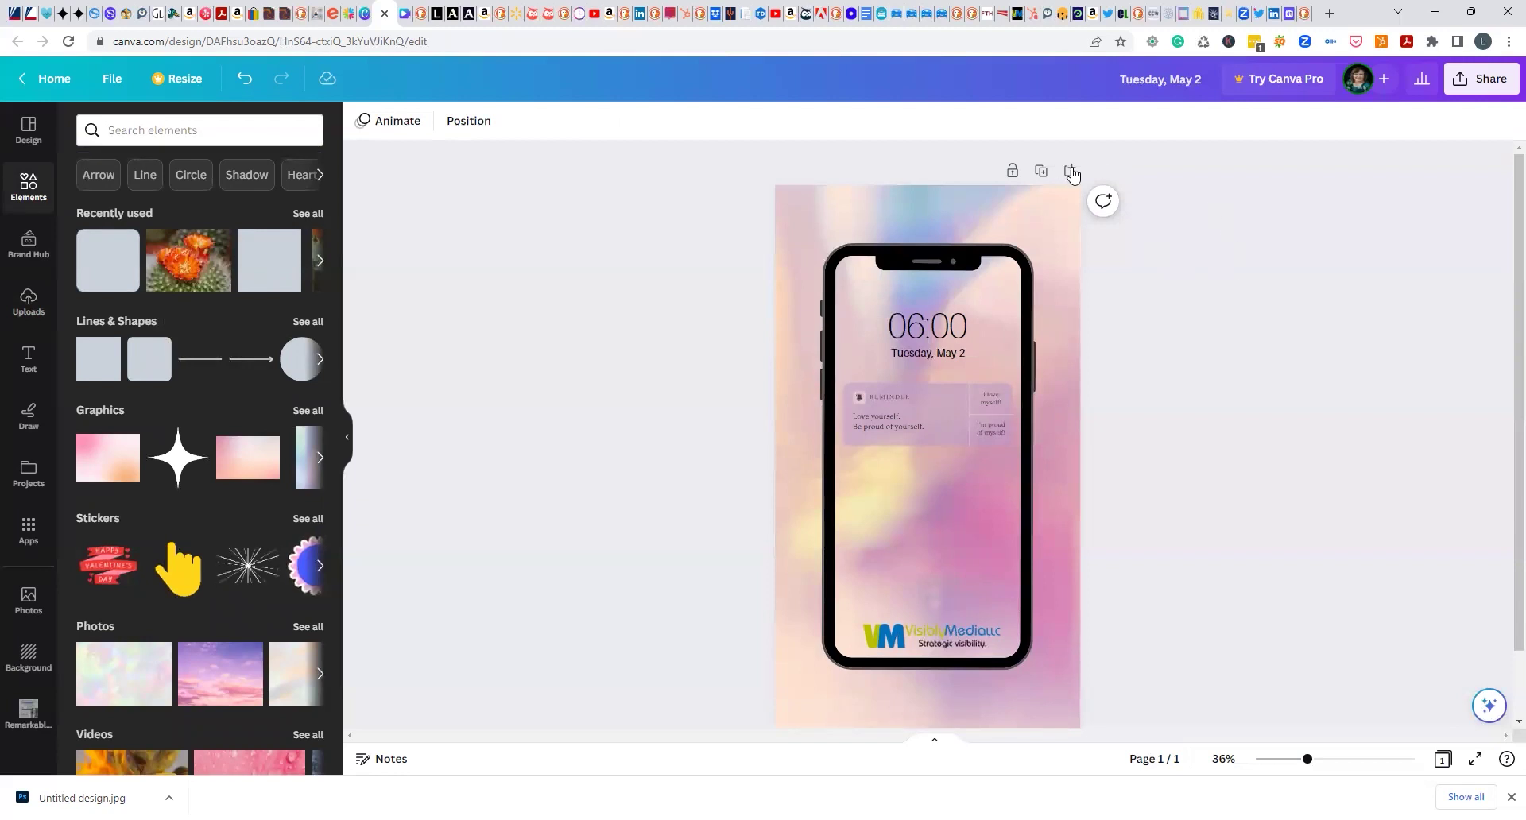
Add a blank second page and paste the cactus photo and grey square onto it
{"action": "left_click", "coordinate": [1041, 172]}
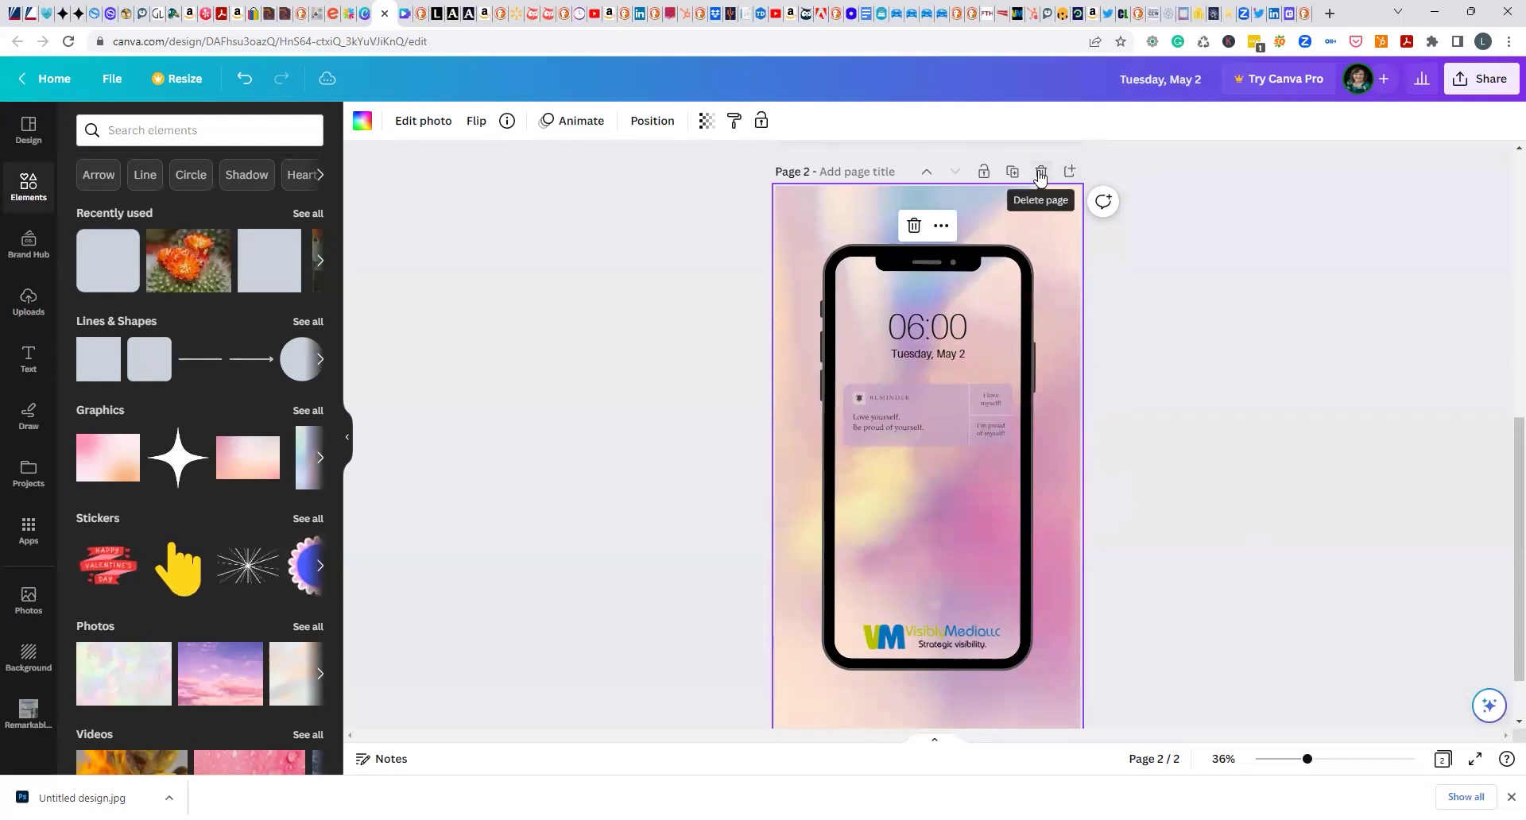
{"action": "left_click", "coordinate": [1041, 172]}
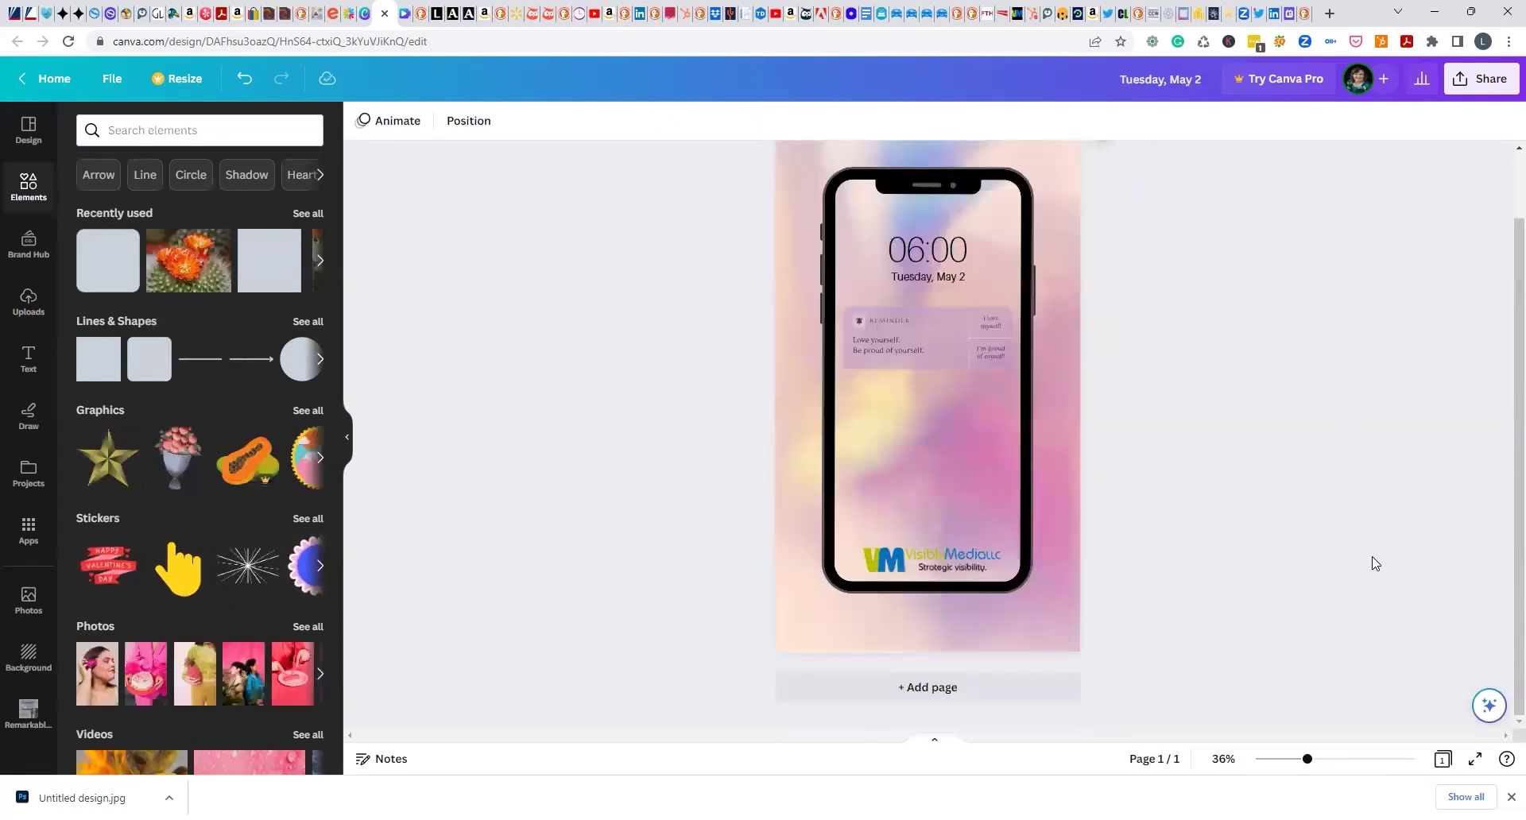
{"action": "left_click", "coordinate": [921, 688]}
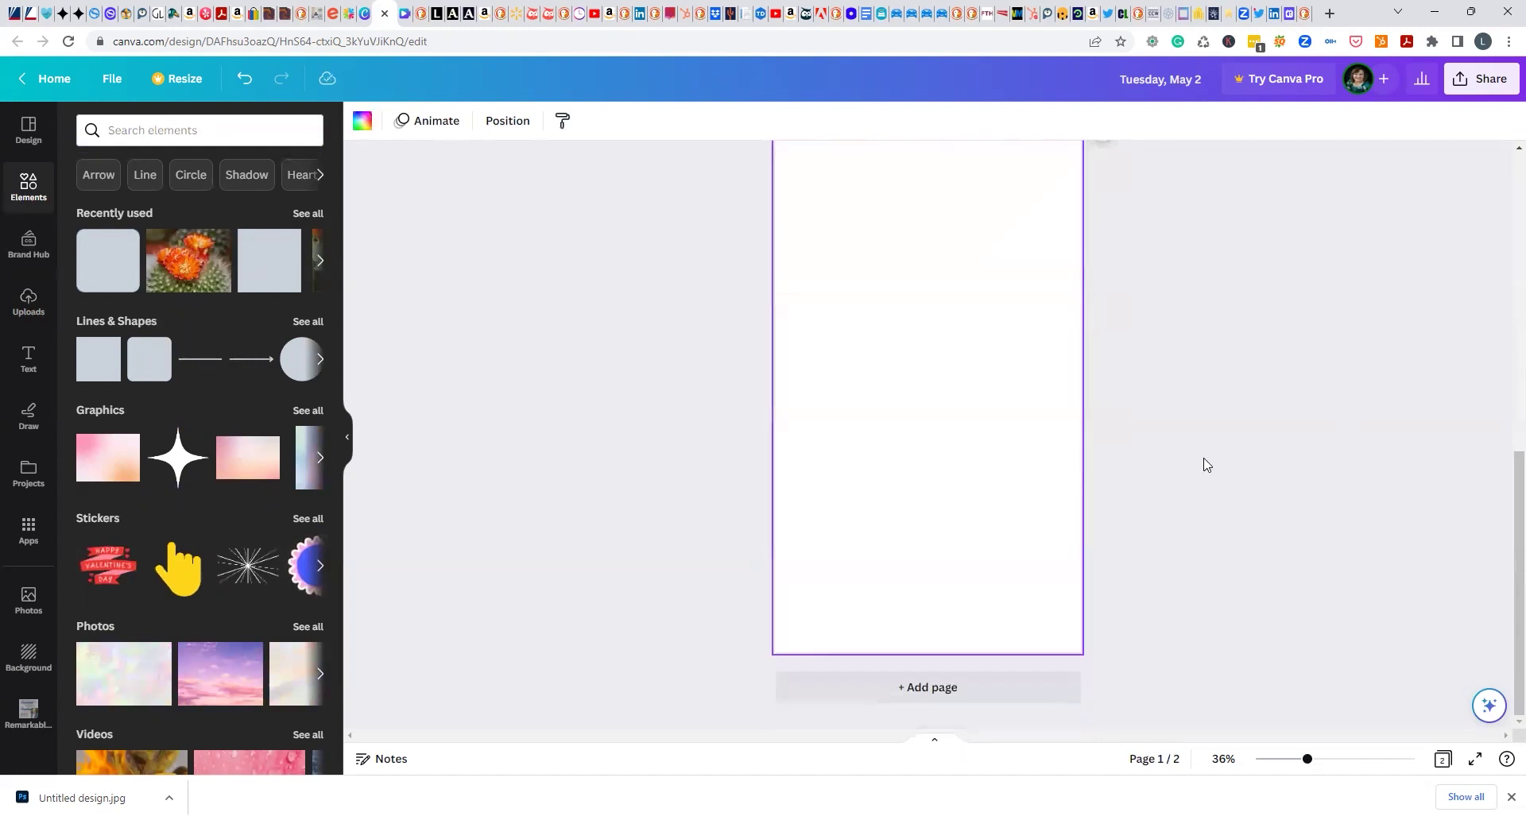
{"action": "scroll", "coordinate": [1205, 464], "scroll_direction": "up", "scroll_amount": 2}
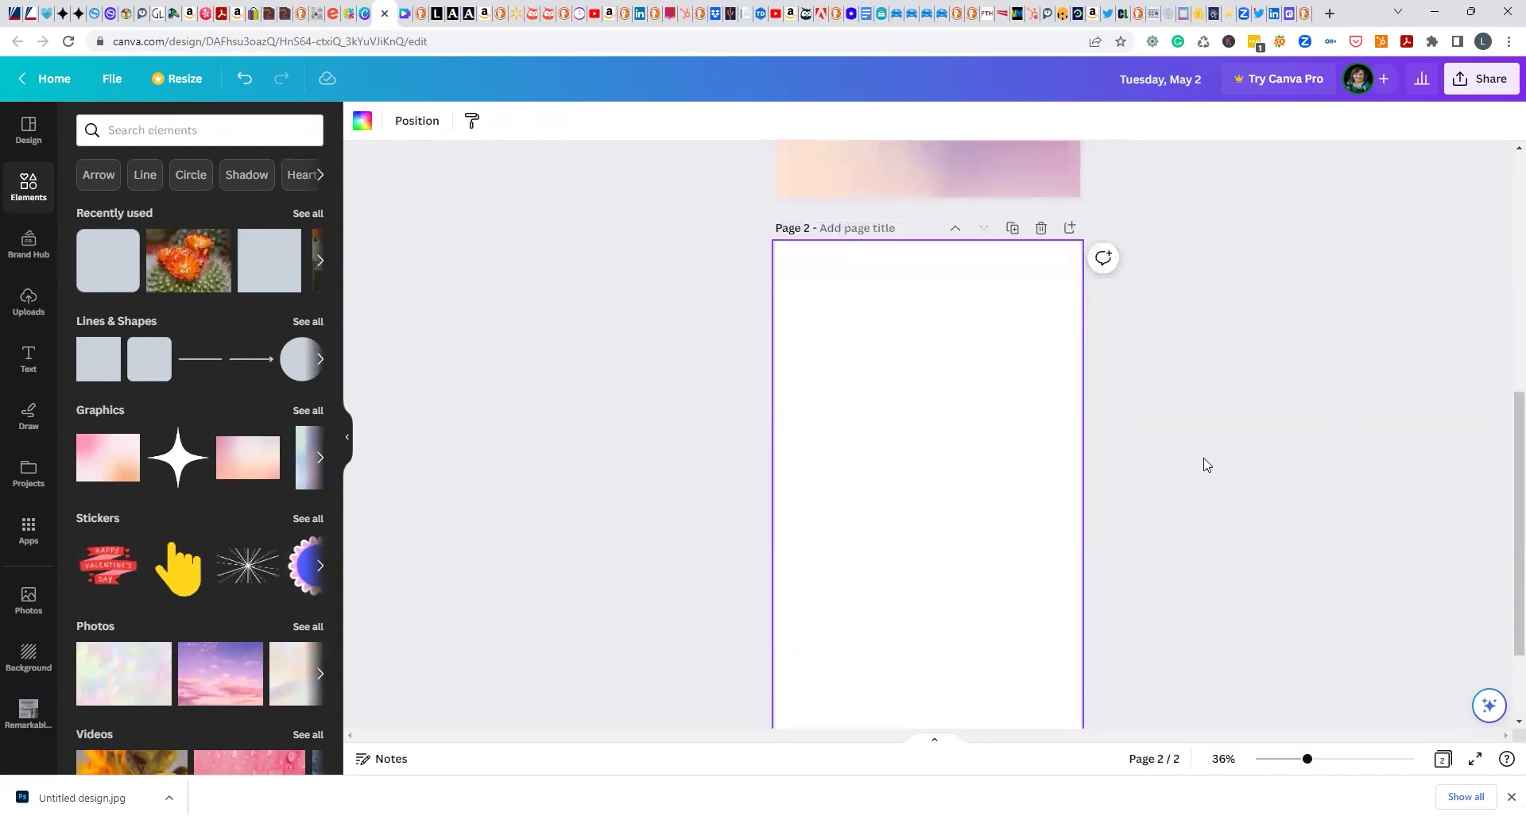
{"action": "key", "text": "ctrl+v"}
Move the grey square above the photo and stretch it to the photo's full width
{"action": "left_click", "coordinate": [1199, 461]}
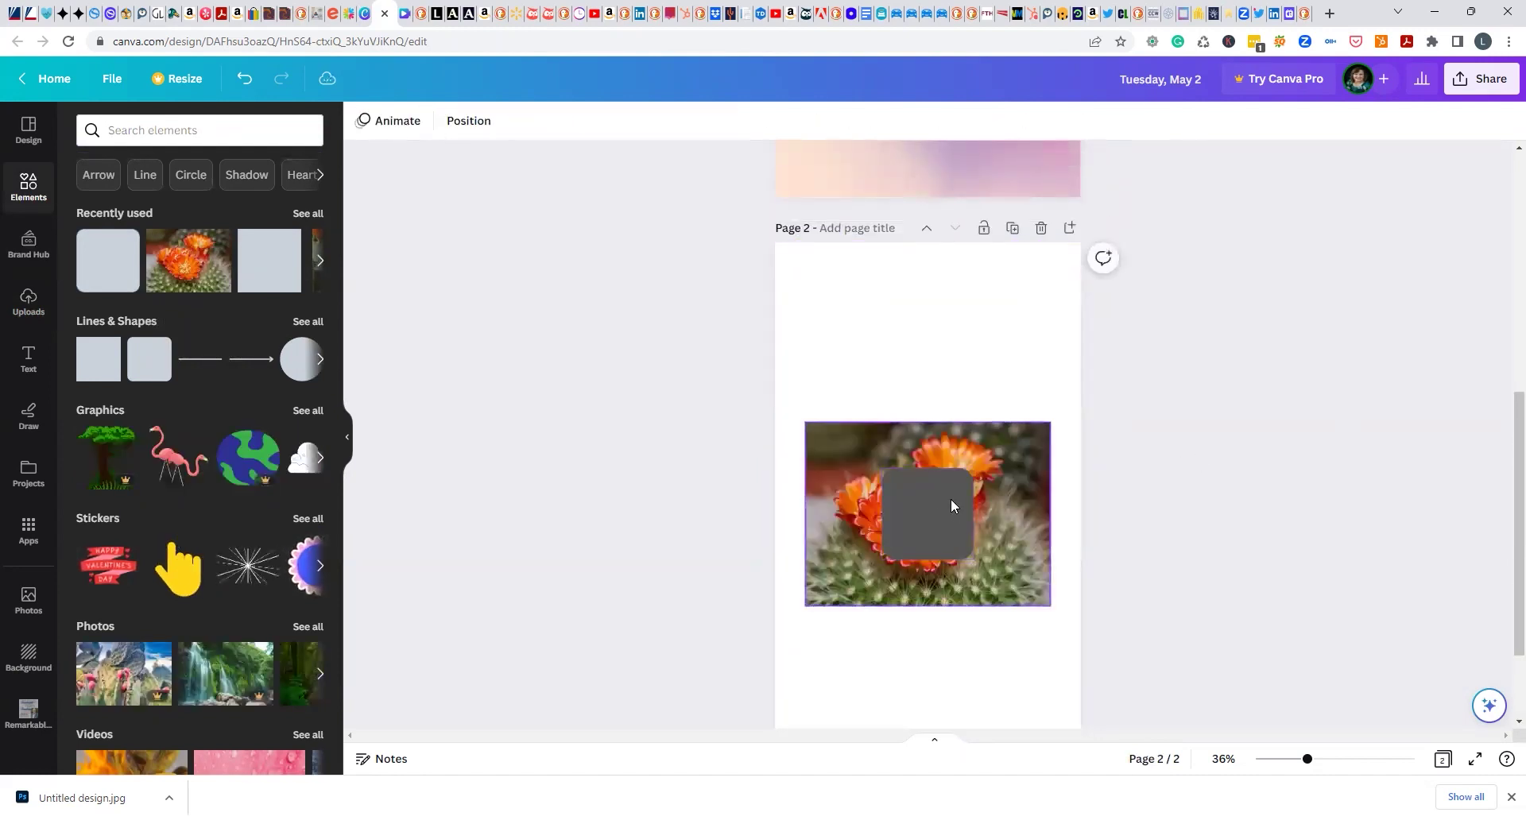
{"action": "left_click_drag", "start_coordinate": [936, 494], "coordinate": [897, 347]}
{"action": "left_click_drag", "start_coordinate": [851, 315], "coordinate": [864, 295]}
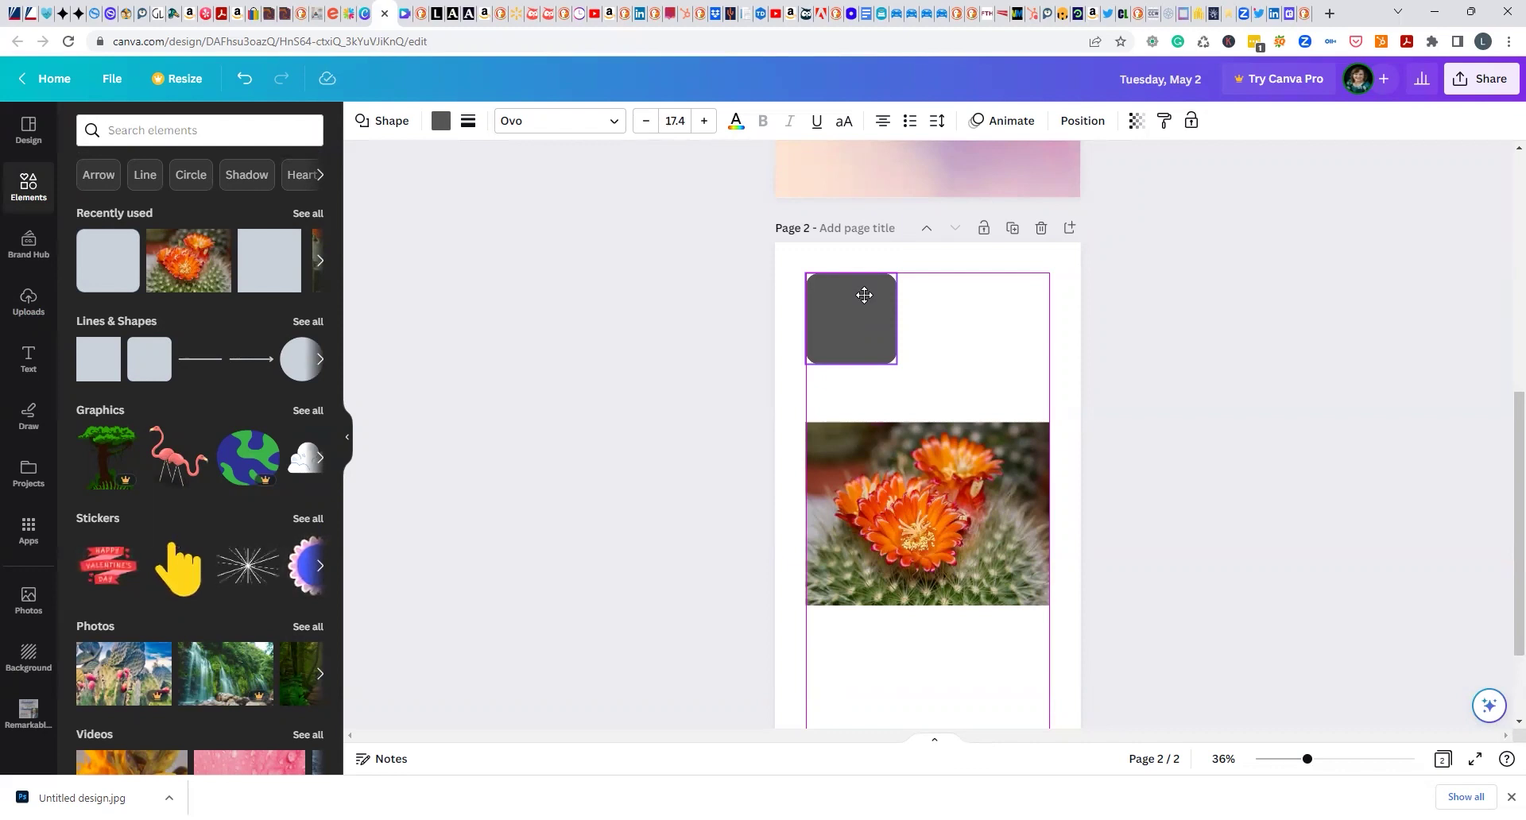
{"action": "left_click", "coordinate": [863, 295]}
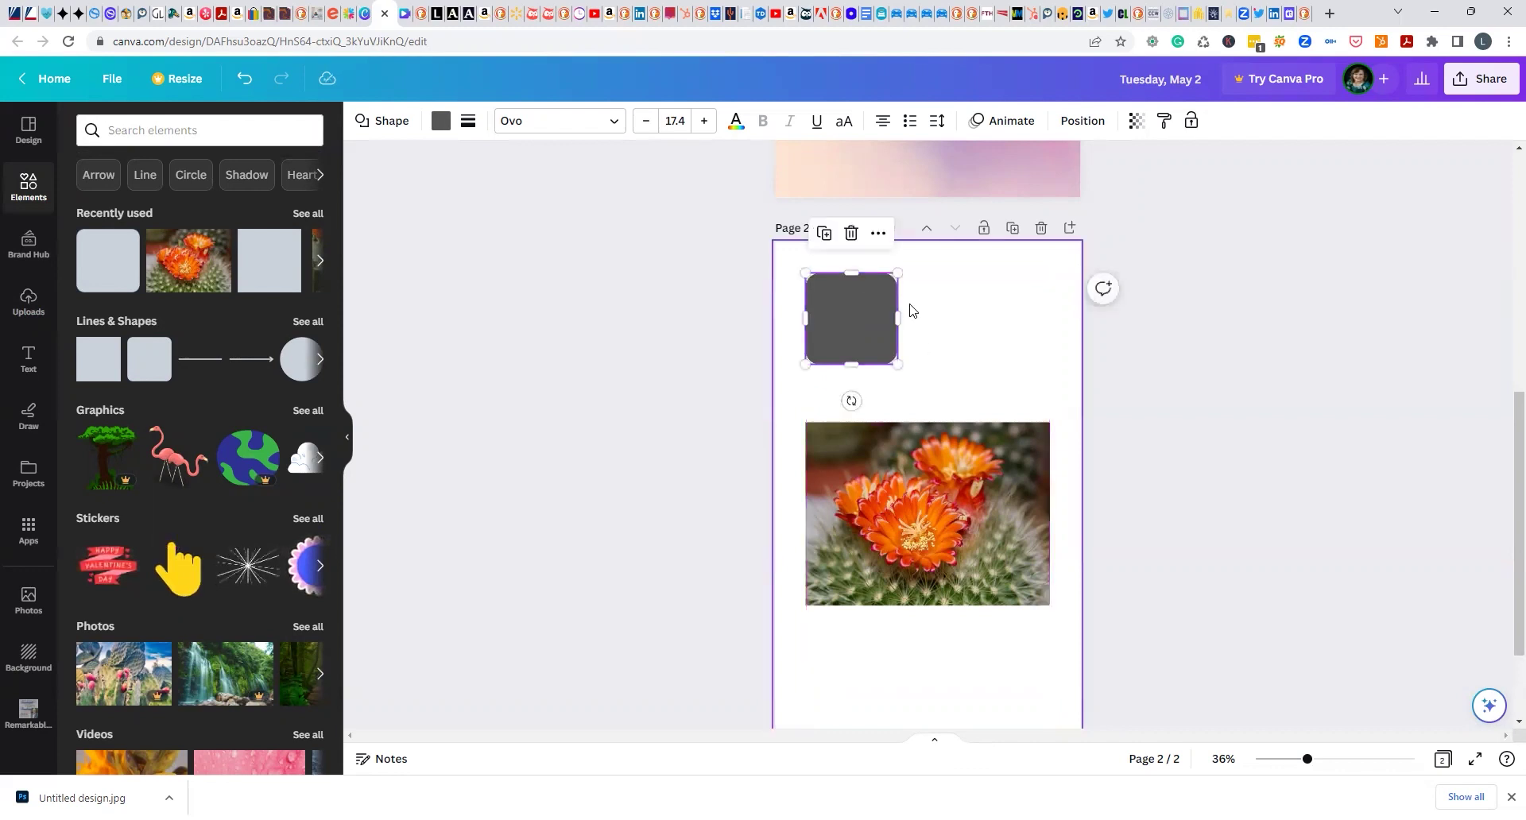
{"action": "left_click_drag", "start_coordinate": [892, 319], "coordinate": [927, 416]}
{"action": "left_click_drag", "start_coordinate": [1192, 436], "coordinate": [1192, 436]}
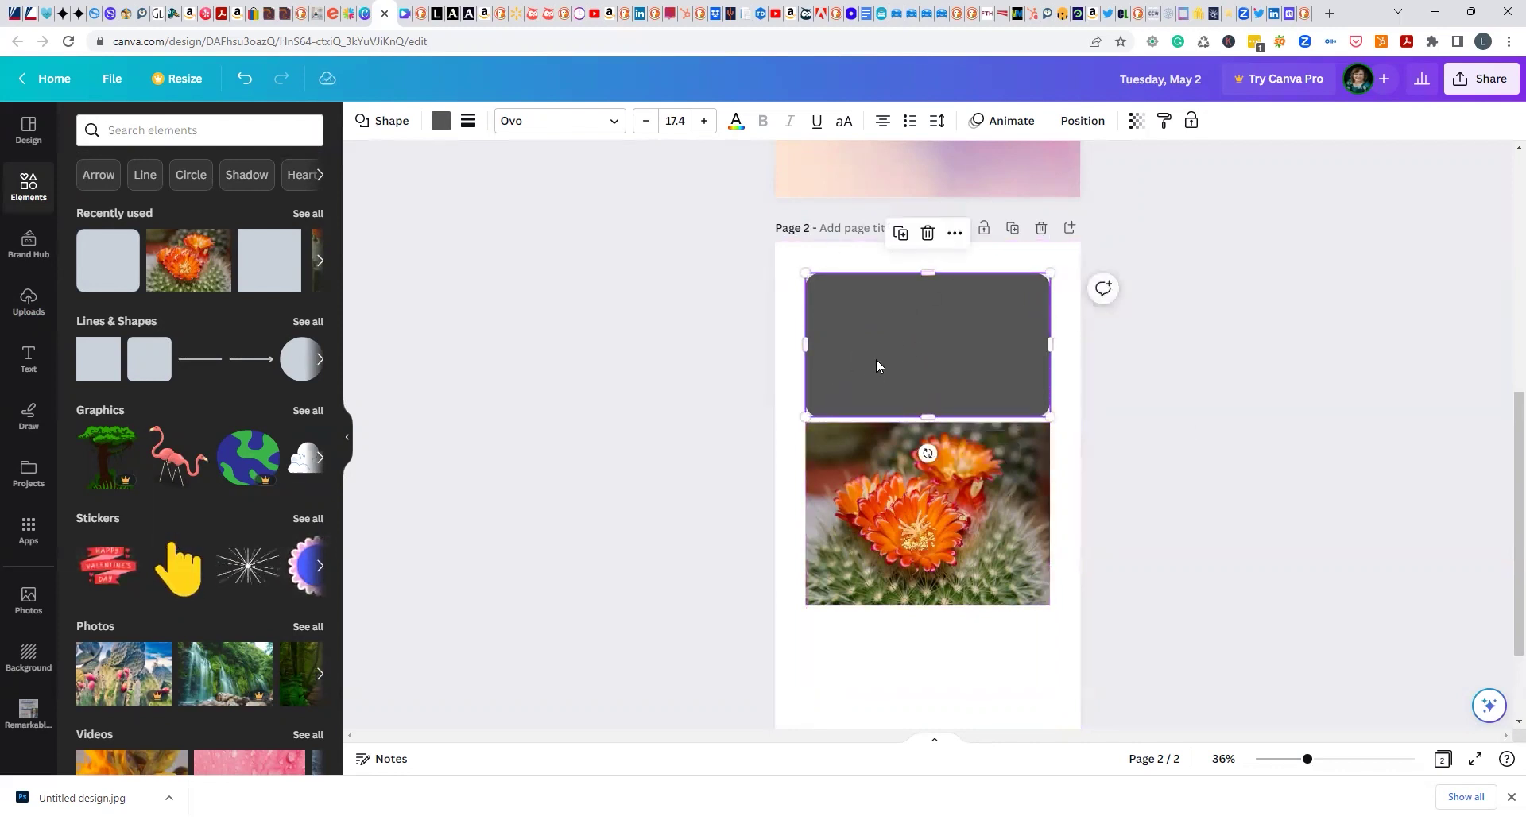
{"action": "left_click", "coordinate": [439, 121]}
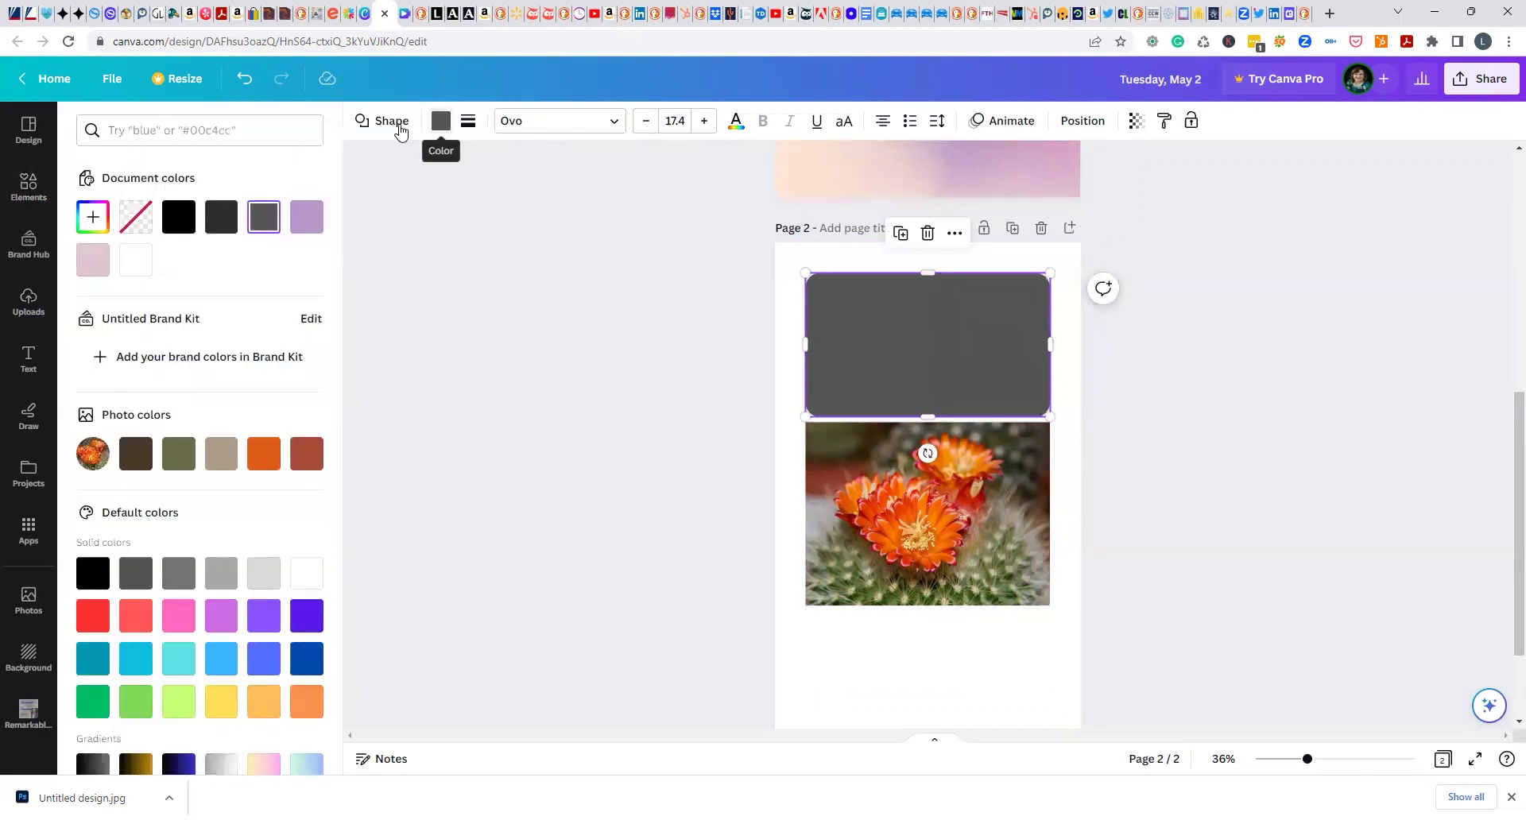
After trying white and black-gold and grey-white gradients, fill the rectangle light pink
{"action": "left_click", "coordinate": [130, 262]}
{"action": "left_click", "coordinate": [94, 262]}
{"action": "scroll", "coordinate": [258, 518], "scroll_direction": "down", "scroll_amount": 2}
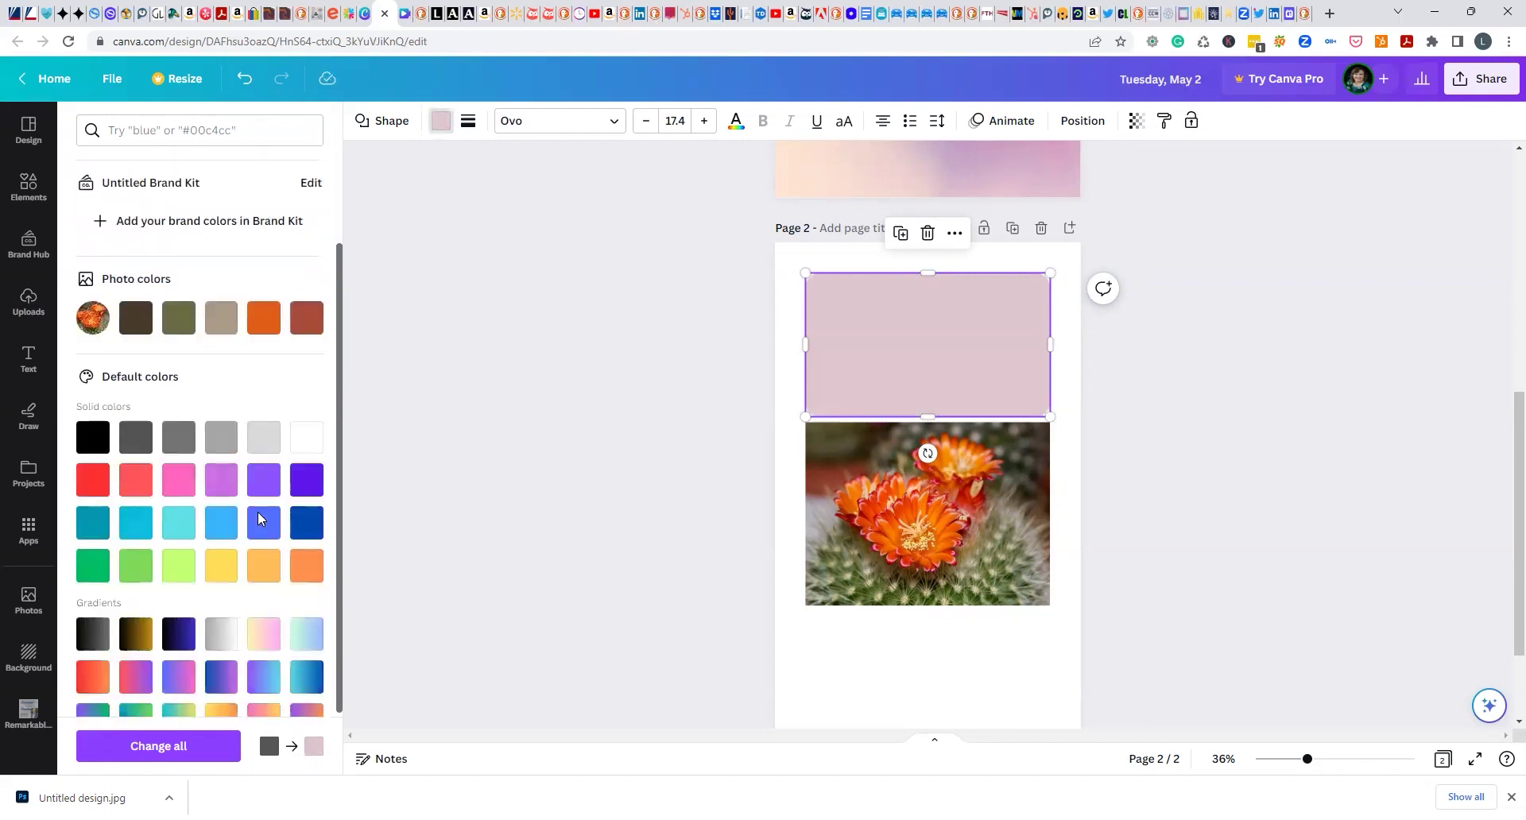
{"action": "scroll", "coordinate": [258, 518], "scroll_direction": "down", "scroll_amount": 1}
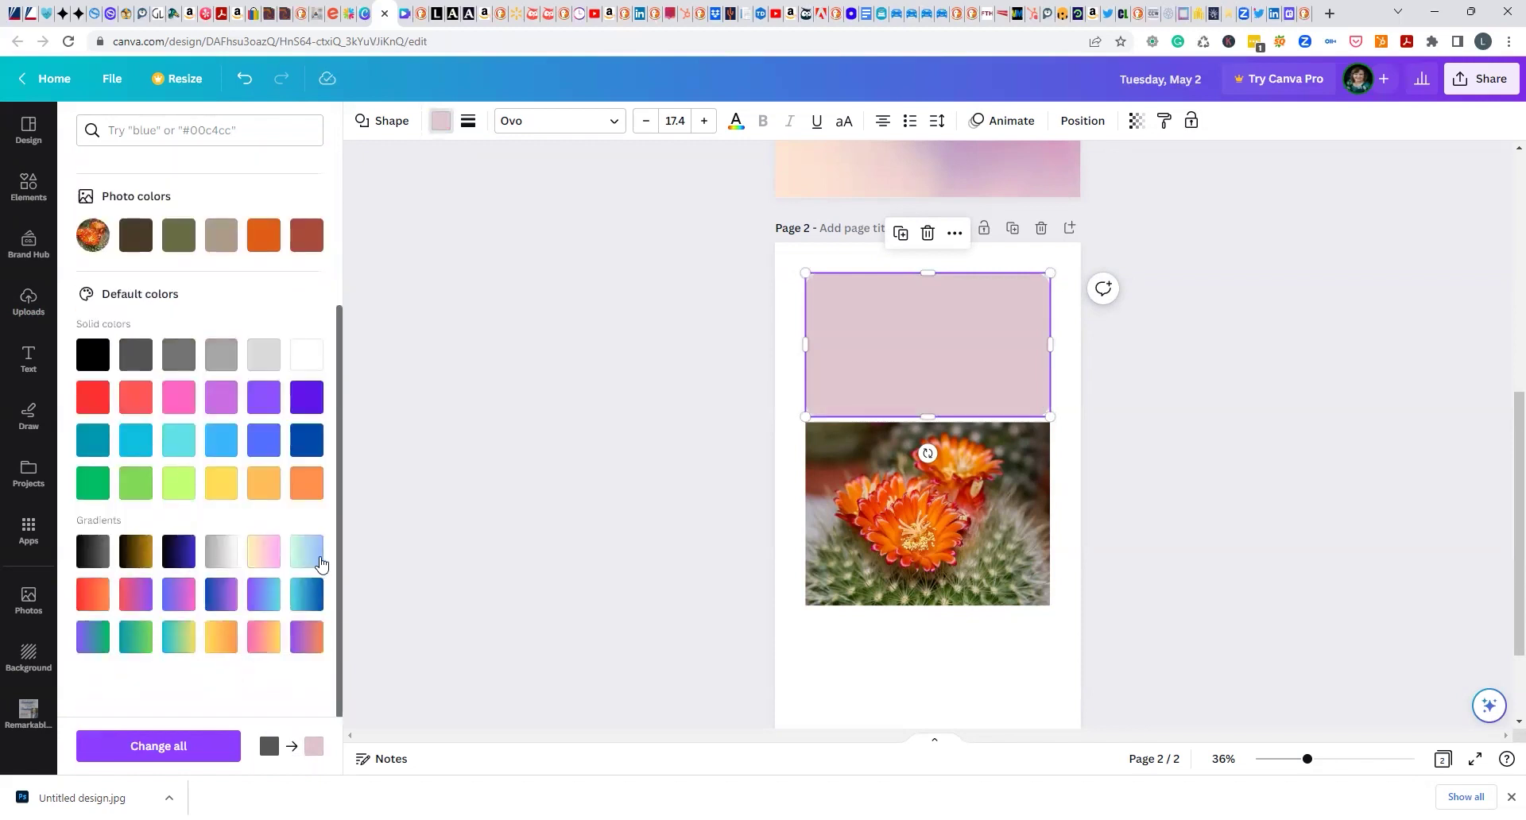
{"action": "left_click", "coordinate": [136, 551]}
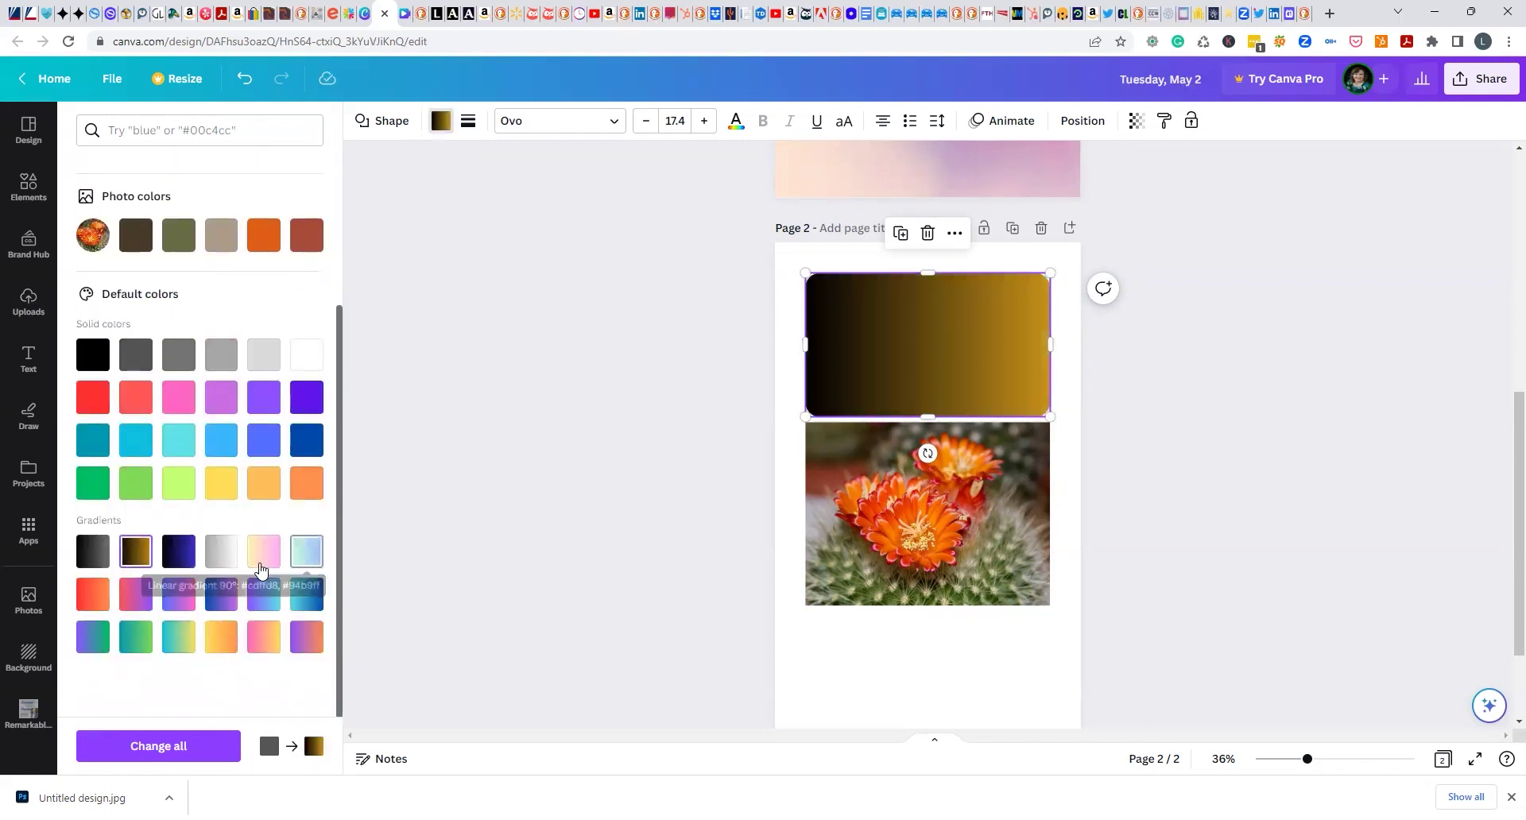
{"action": "left_click", "coordinate": [221, 552]}
{"action": "left_click", "coordinate": [310, 356]}
{"action": "scroll", "coordinate": [562, 480], "scroll_direction": "up", "scroll_amount": 2}
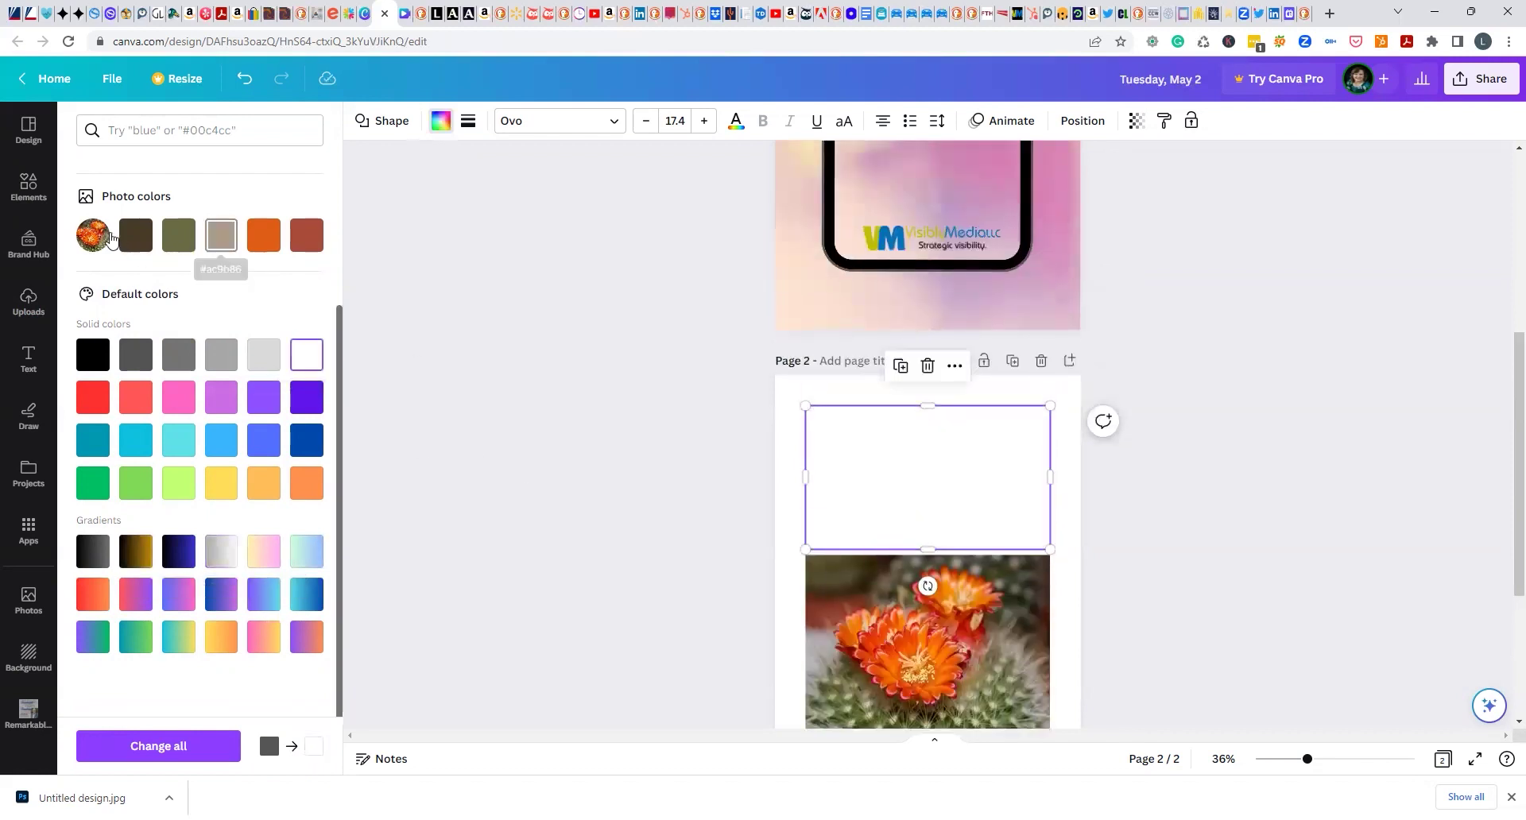
{"action": "scroll", "coordinate": [290, 294], "scroll_direction": "up", "scroll_amount": 3}
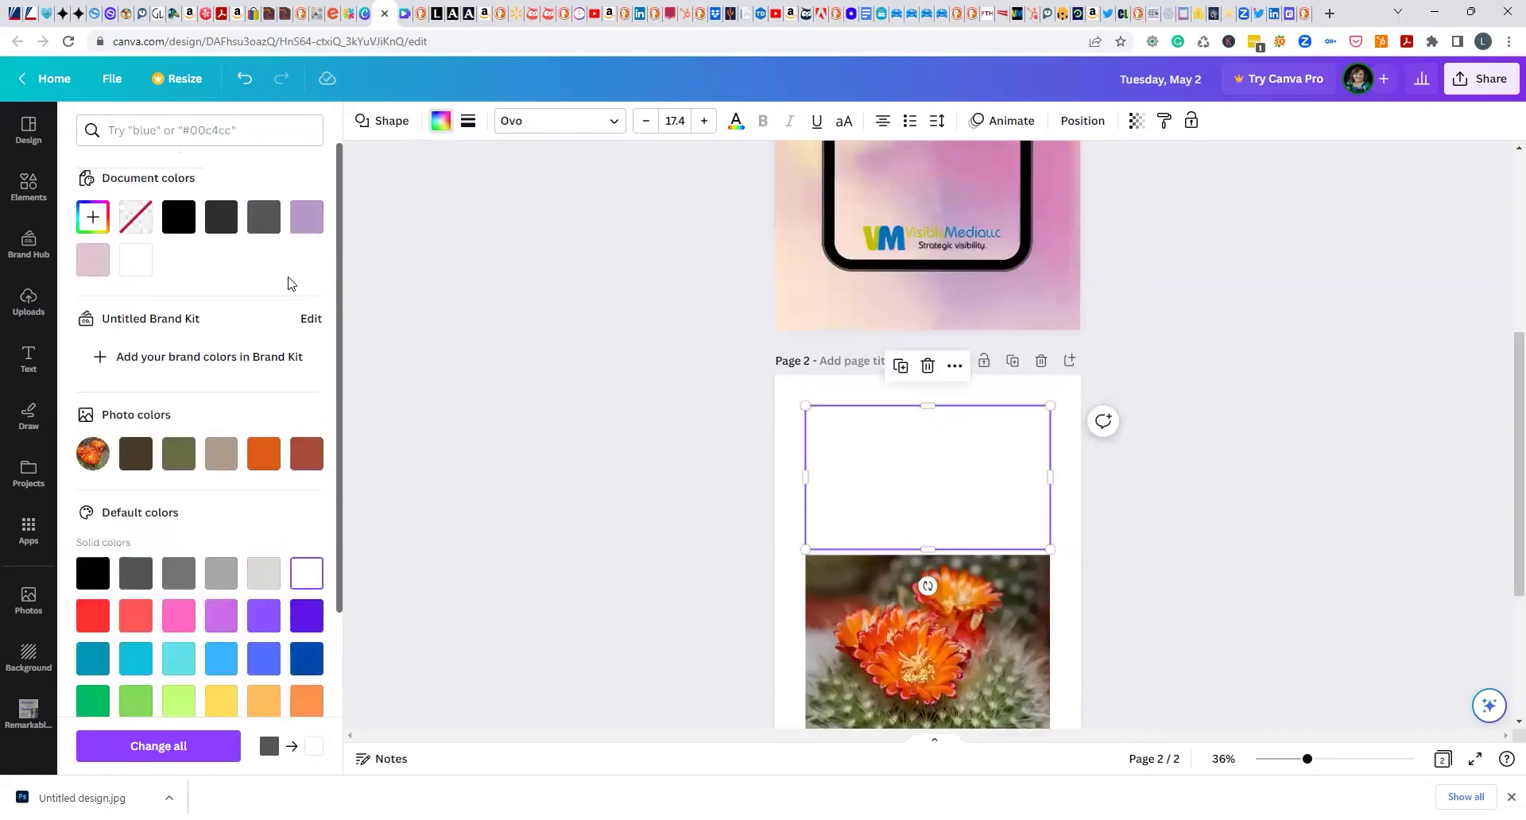
{"action": "left_click", "coordinate": [93, 262]}
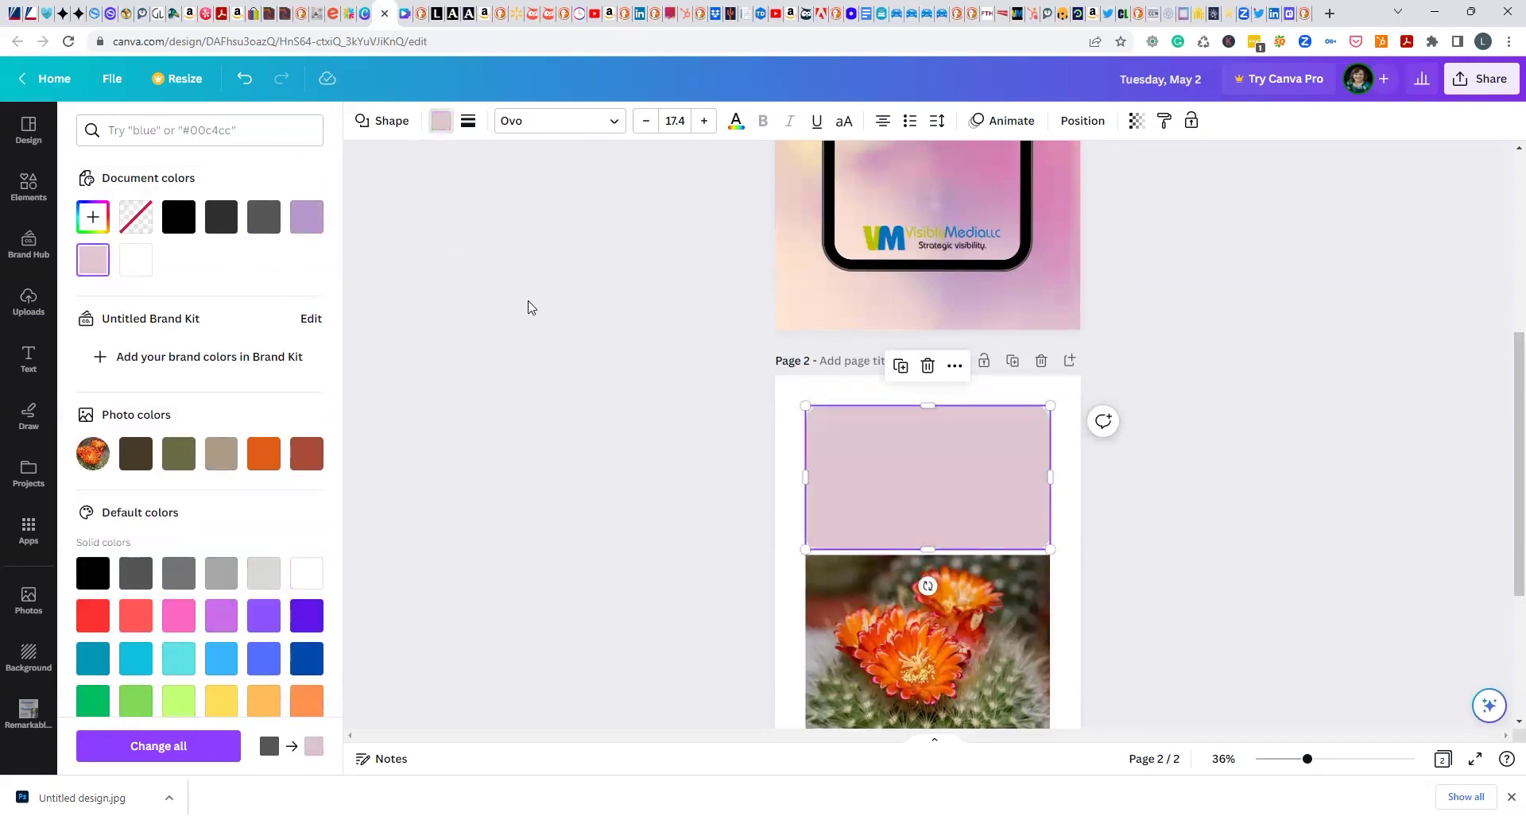
{"action": "left_click", "coordinate": [378, 127]}
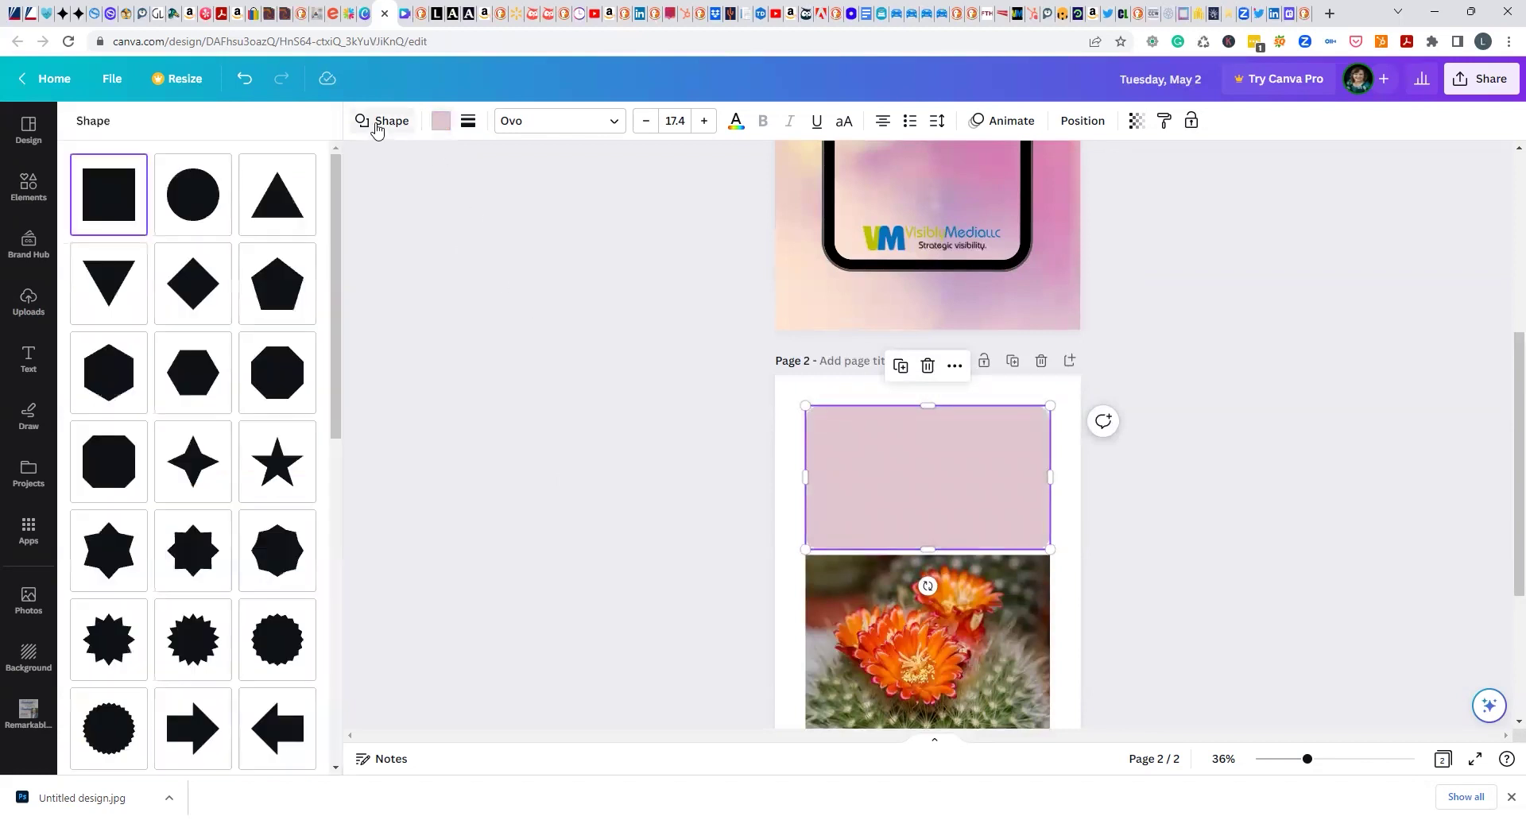
{"action": "left_click", "coordinate": [184, 292]}
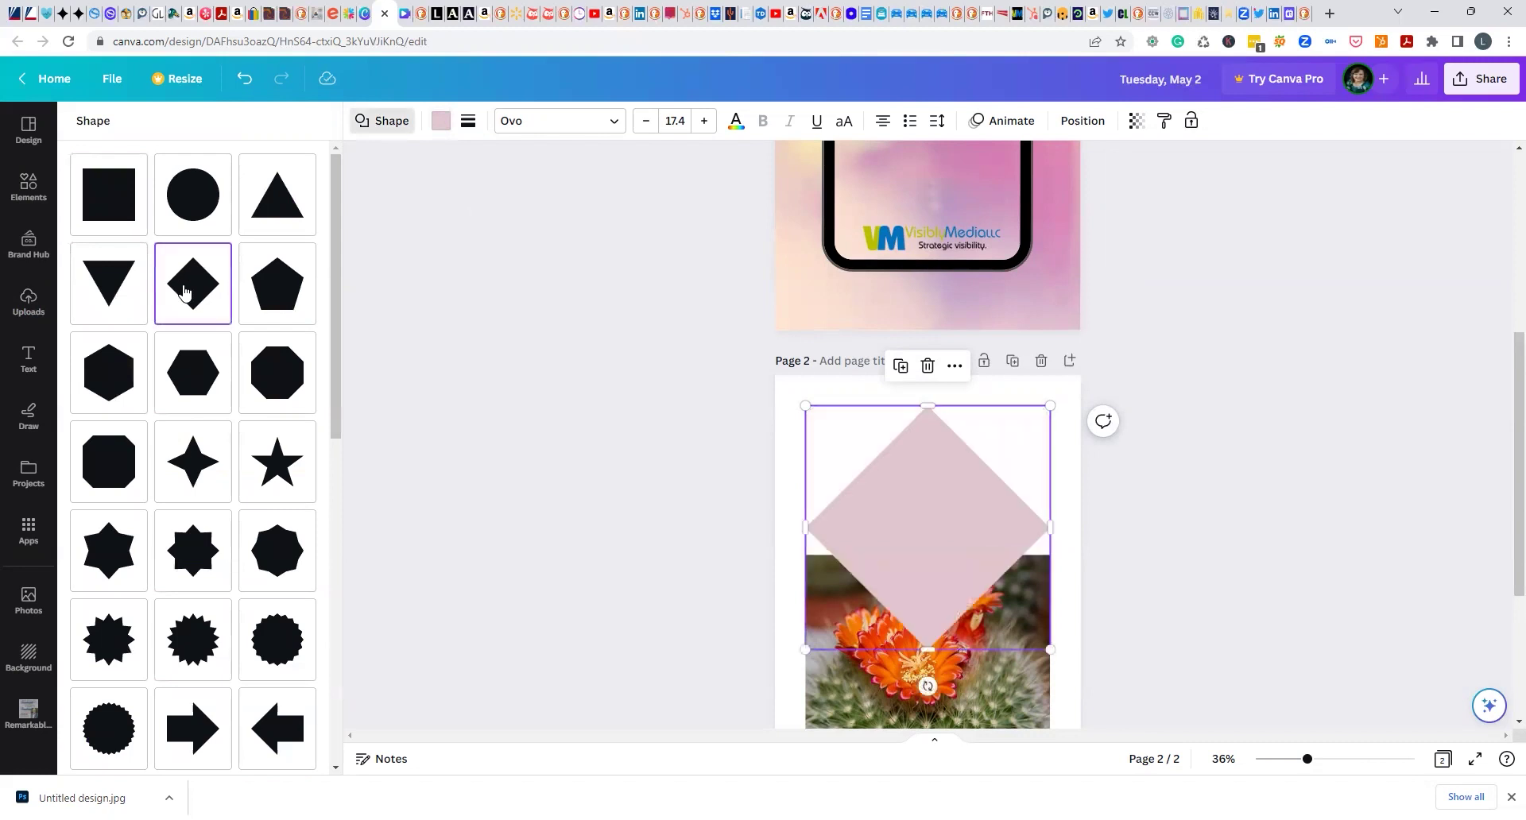
{"action": "left_click", "coordinate": [284, 299]}
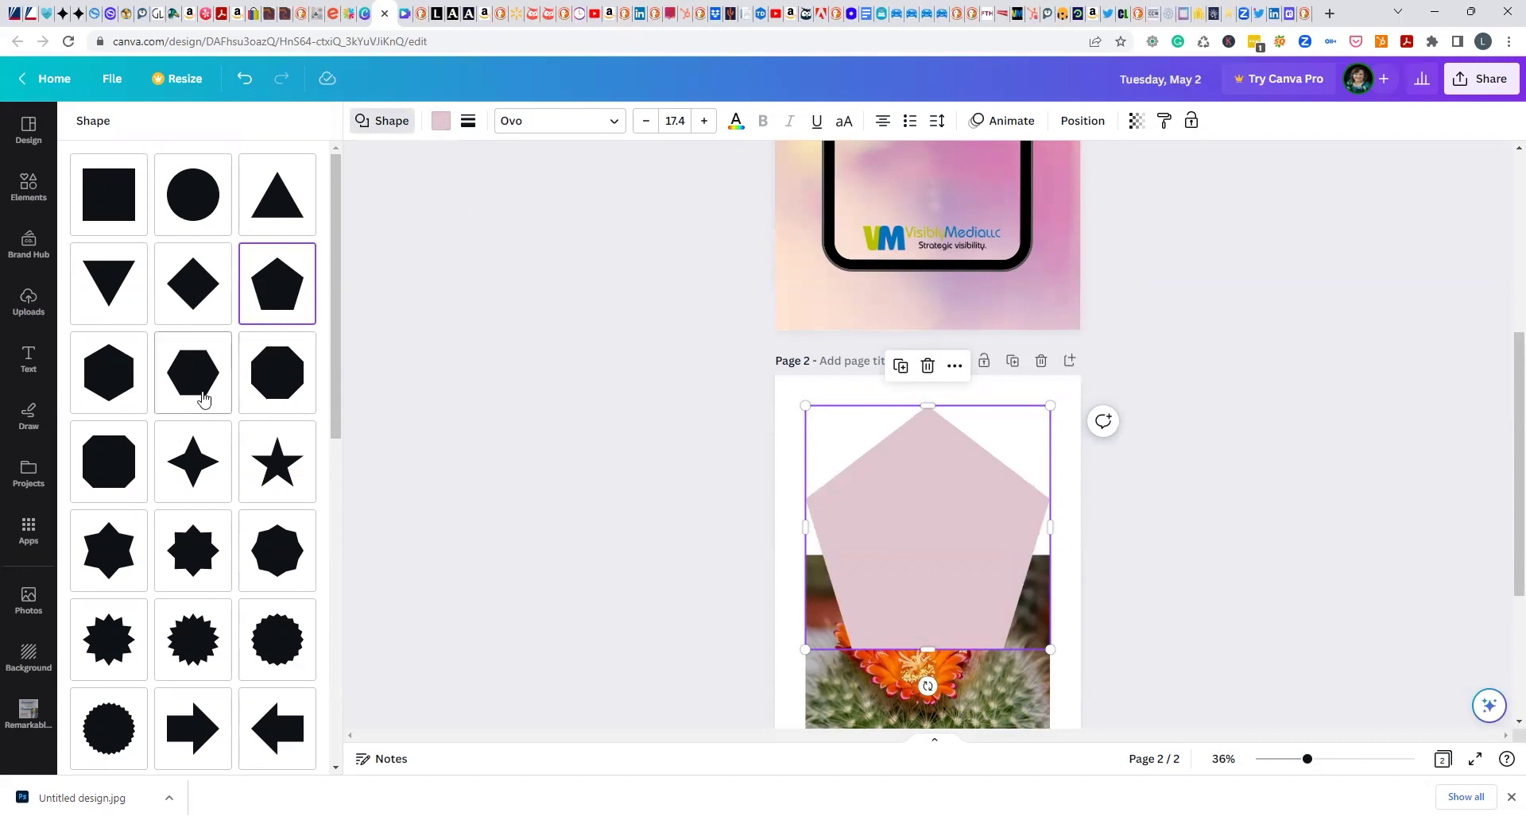
{"action": "left_click", "coordinate": [271, 388]}
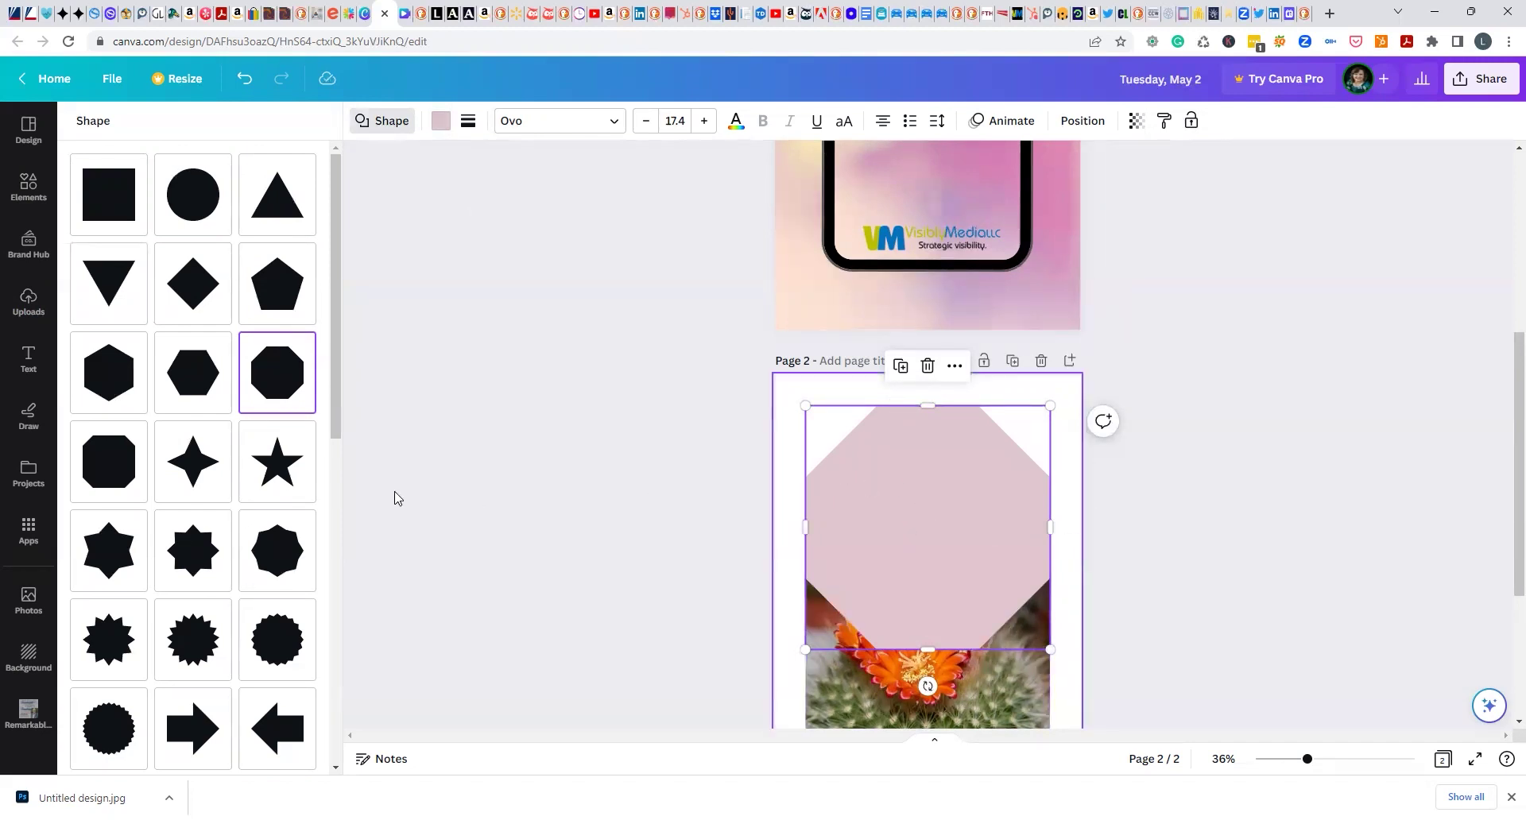
{"action": "left_click", "coordinate": [88, 371]}
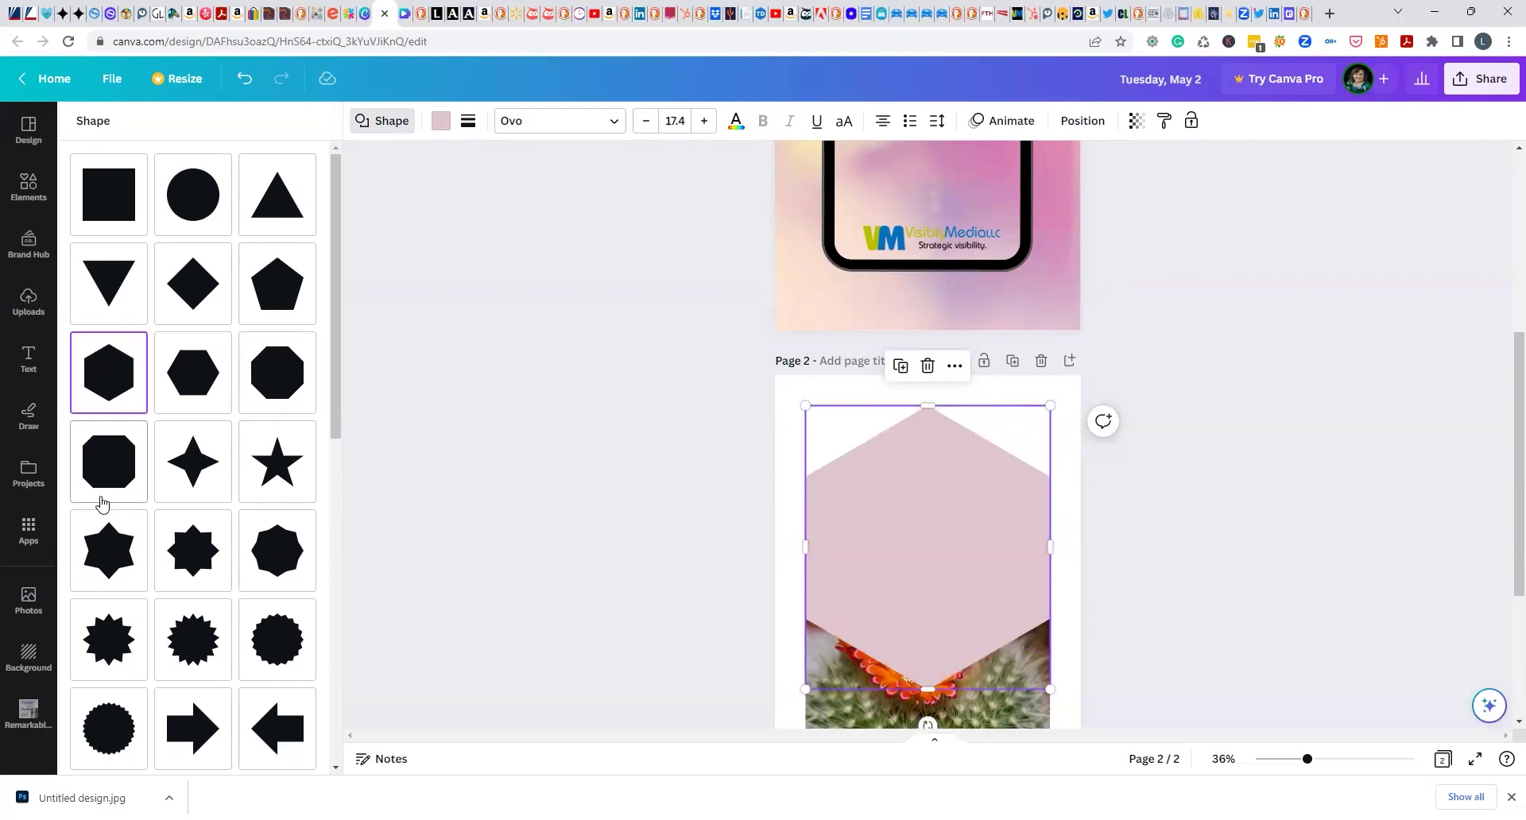
{"action": "left_click", "coordinate": [107, 283]}
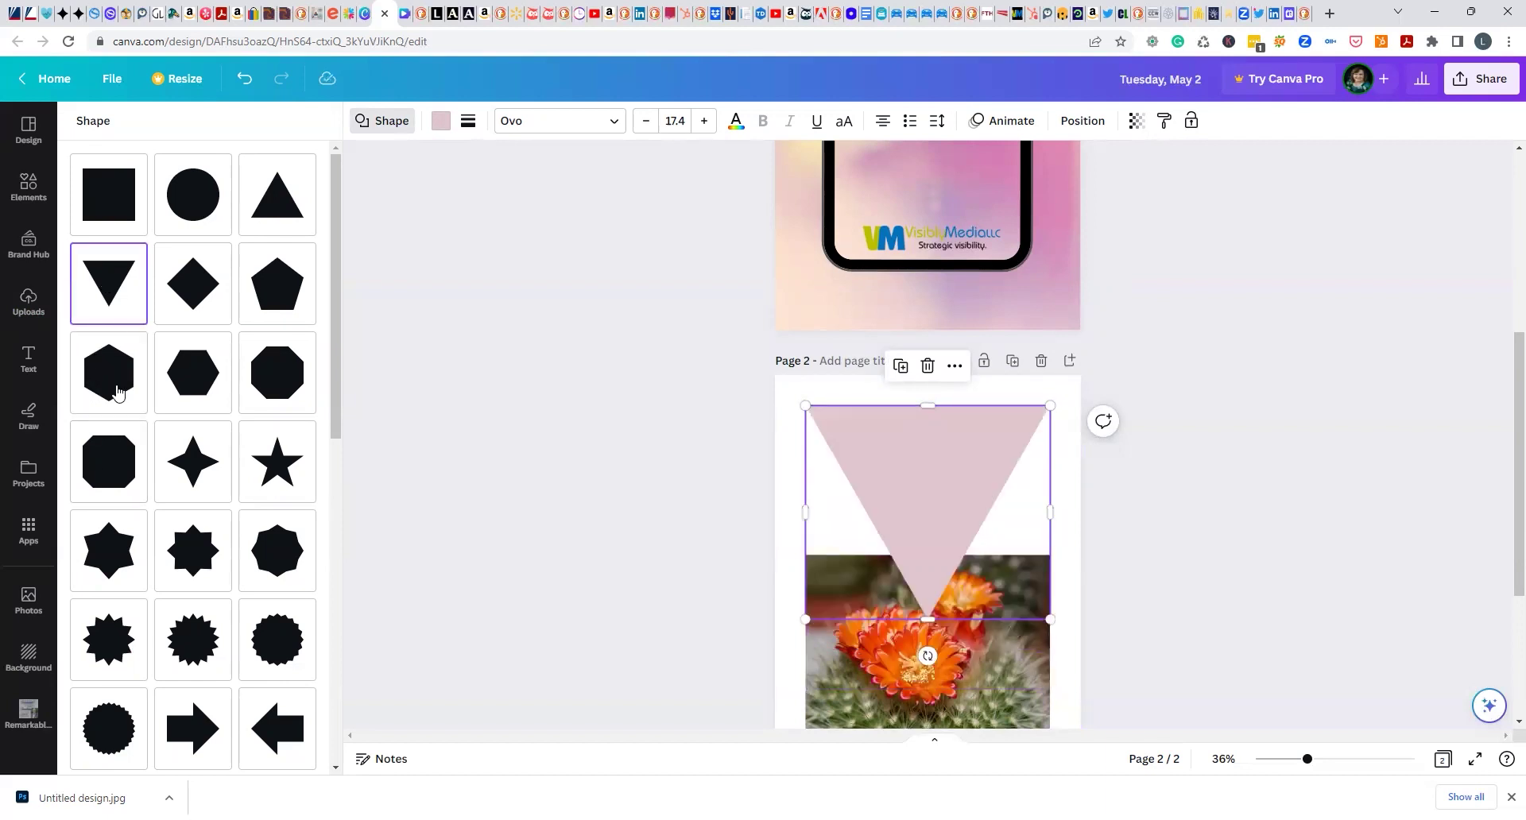
{"action": "left_click", "coordinate": [128, 646]}
{"action": "left_click", "coordinate": [215, 190]}
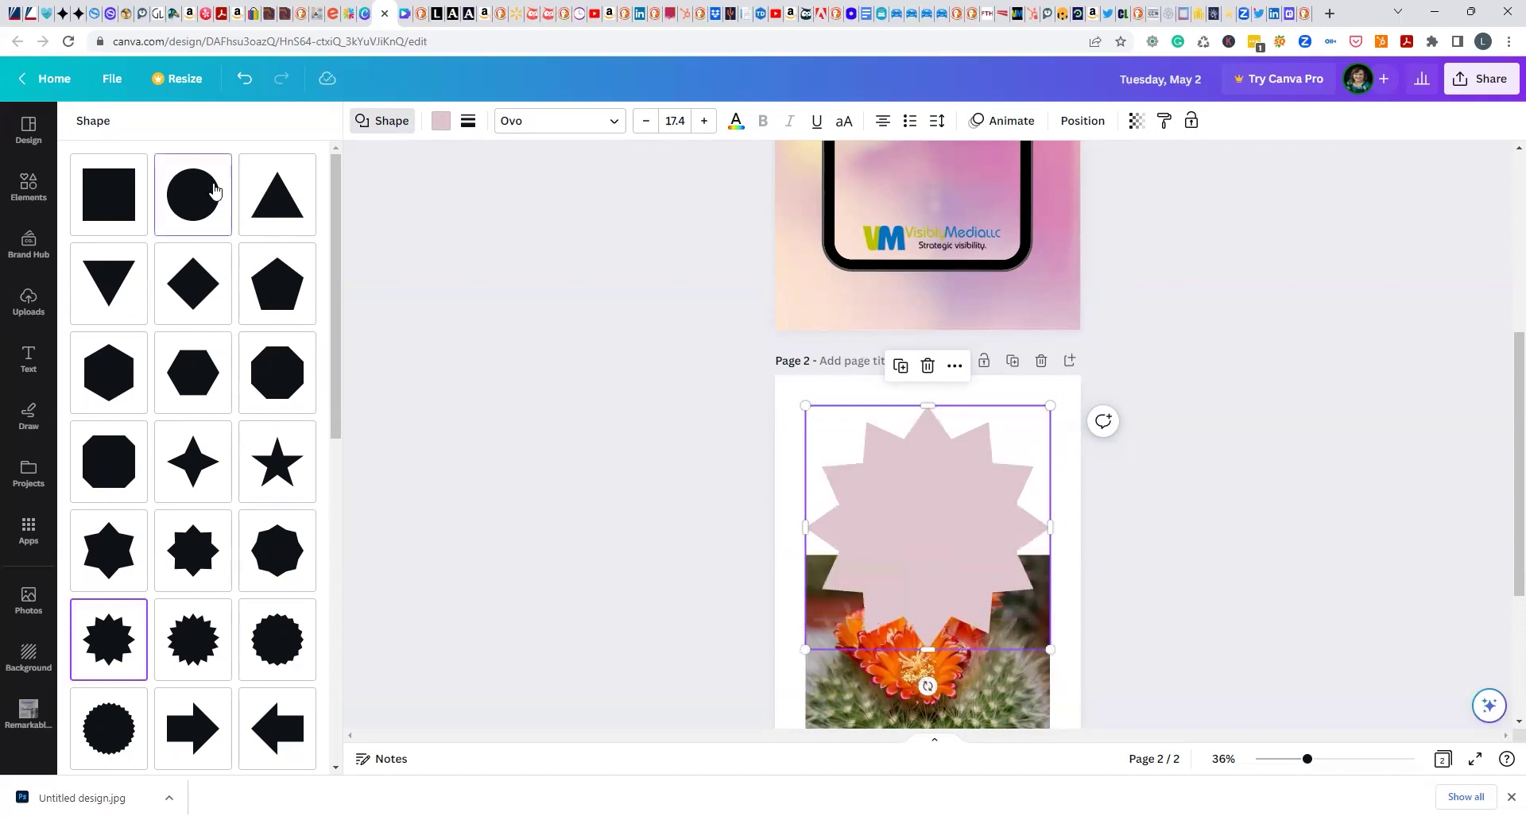
{"action": "left_click", "coordinate": [246, 80]}
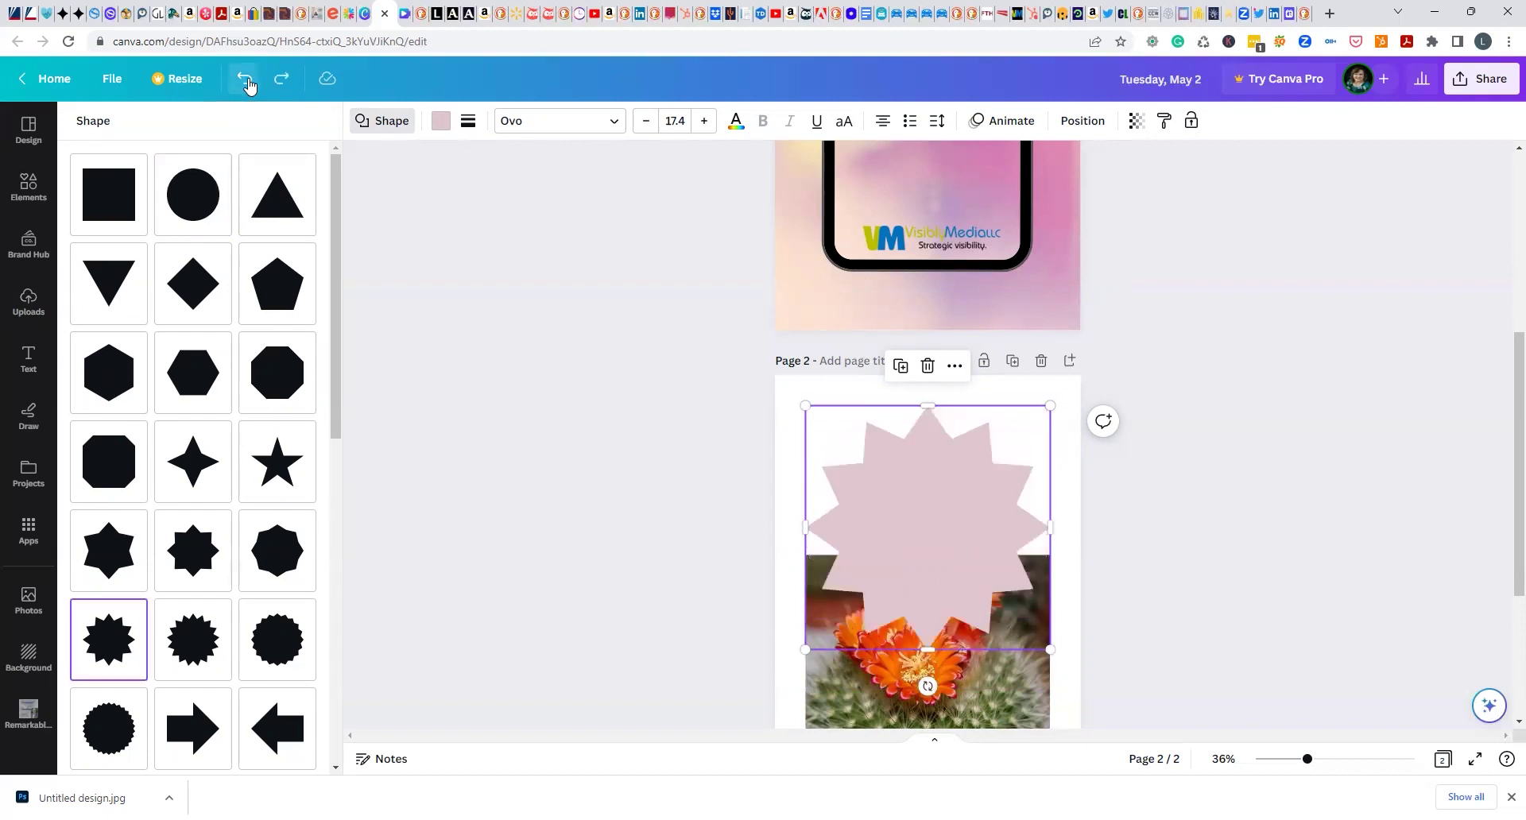
{"action": "left_click", "coordinate": [247, 81]}
{"action": "left_click", "coordinate": [246, 81]}
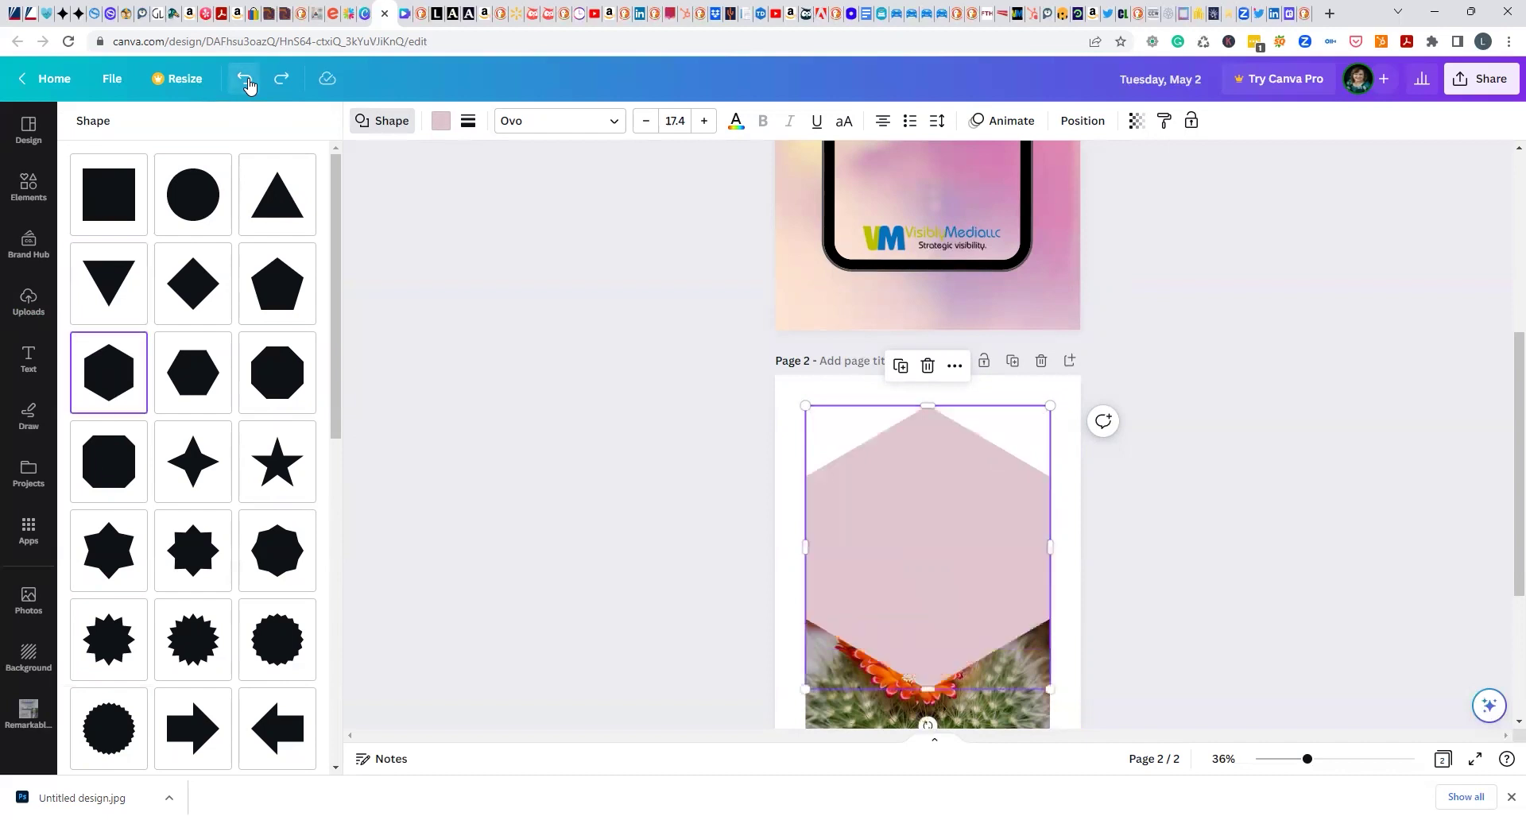
{"action": "left_click", "coordinate": [246, 81]}
{"action": "left_click", "coordinate": [246, 81]}
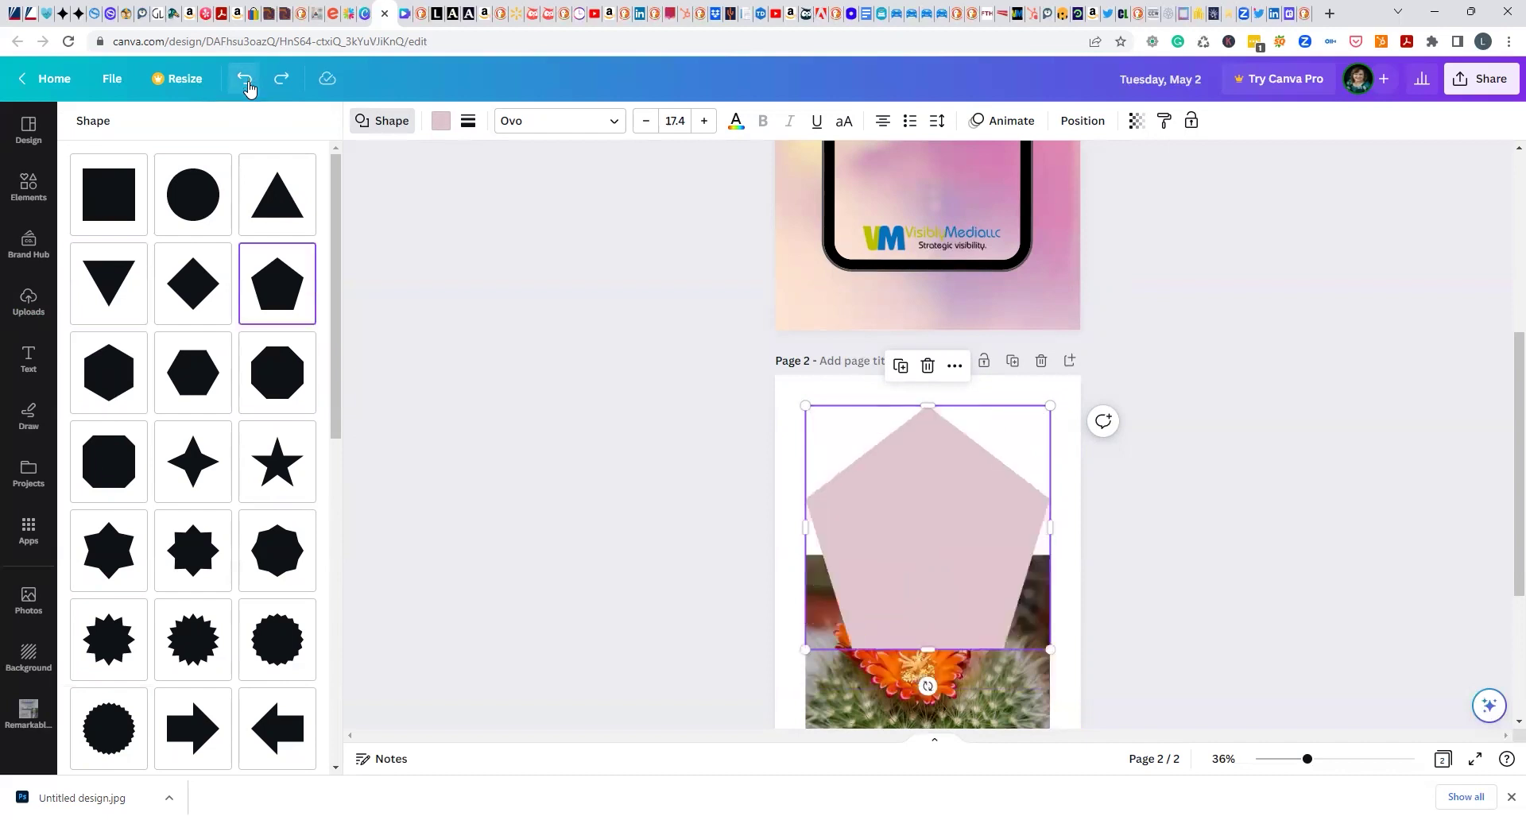
{"action": "left_click", "coordinate": [246, 81]}
{"action": "left_click", "coordinate": [246, 81]}
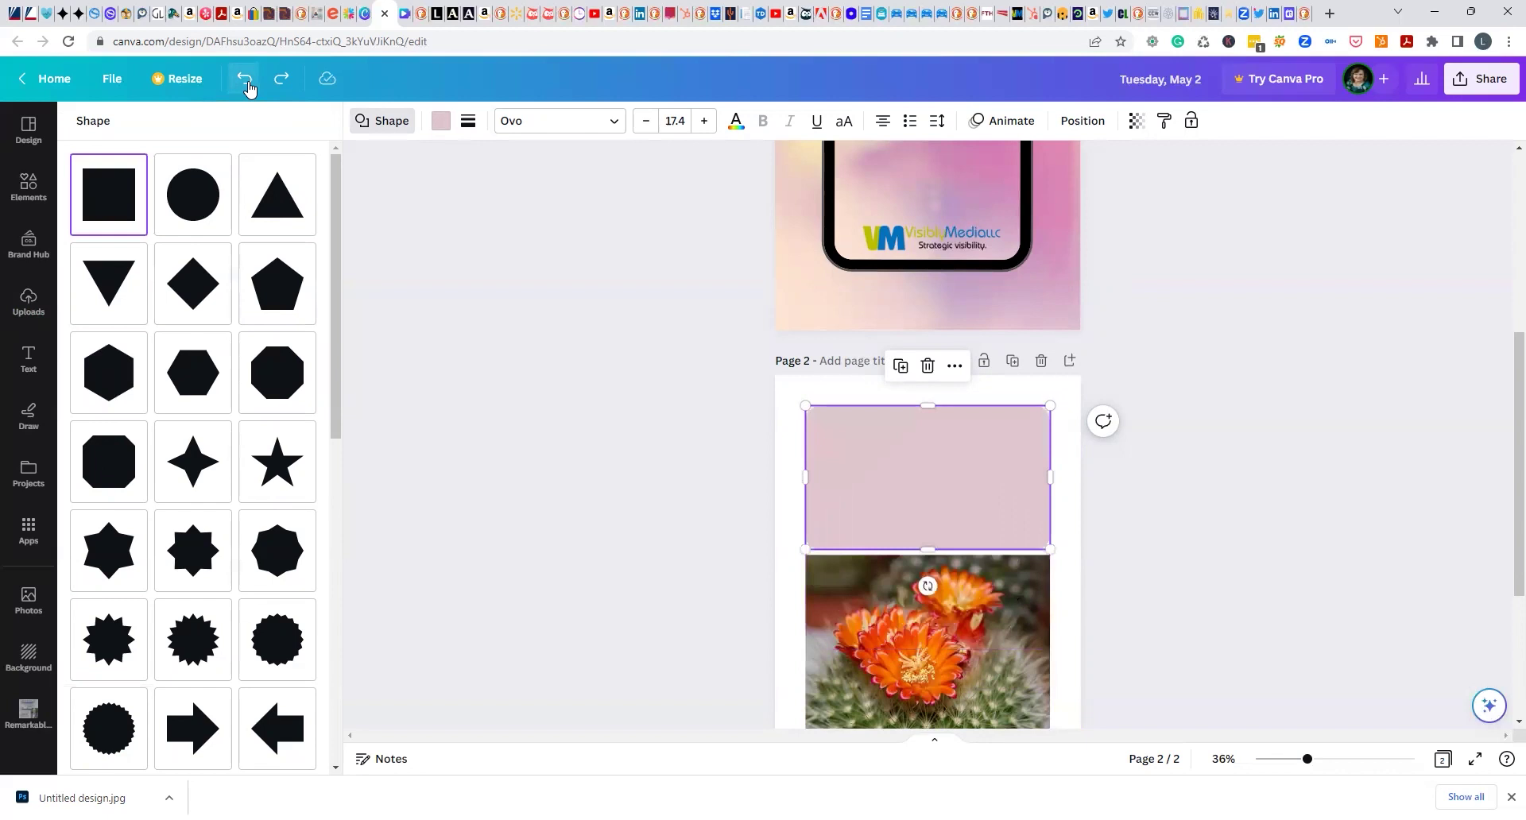
Move the cactus photo down to the bottom of page 2
{"action": "key", "text": "Escape"}
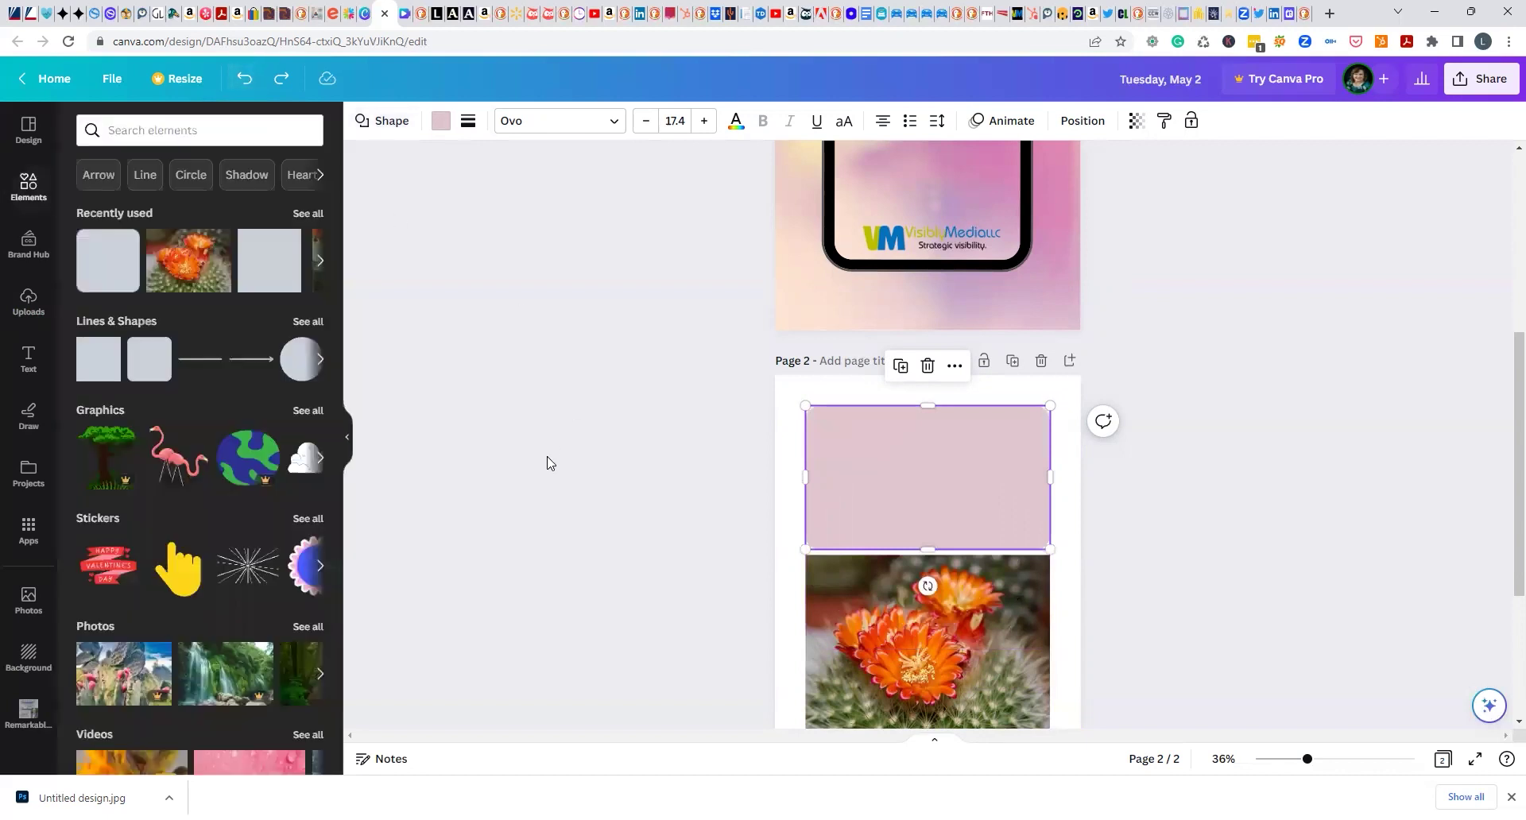
{"action": "scroll", "coordinate": [1354, 554], "scroll_direction": "down", "scroll_amount": 3}
{"action": "key", "text": "Escape"}
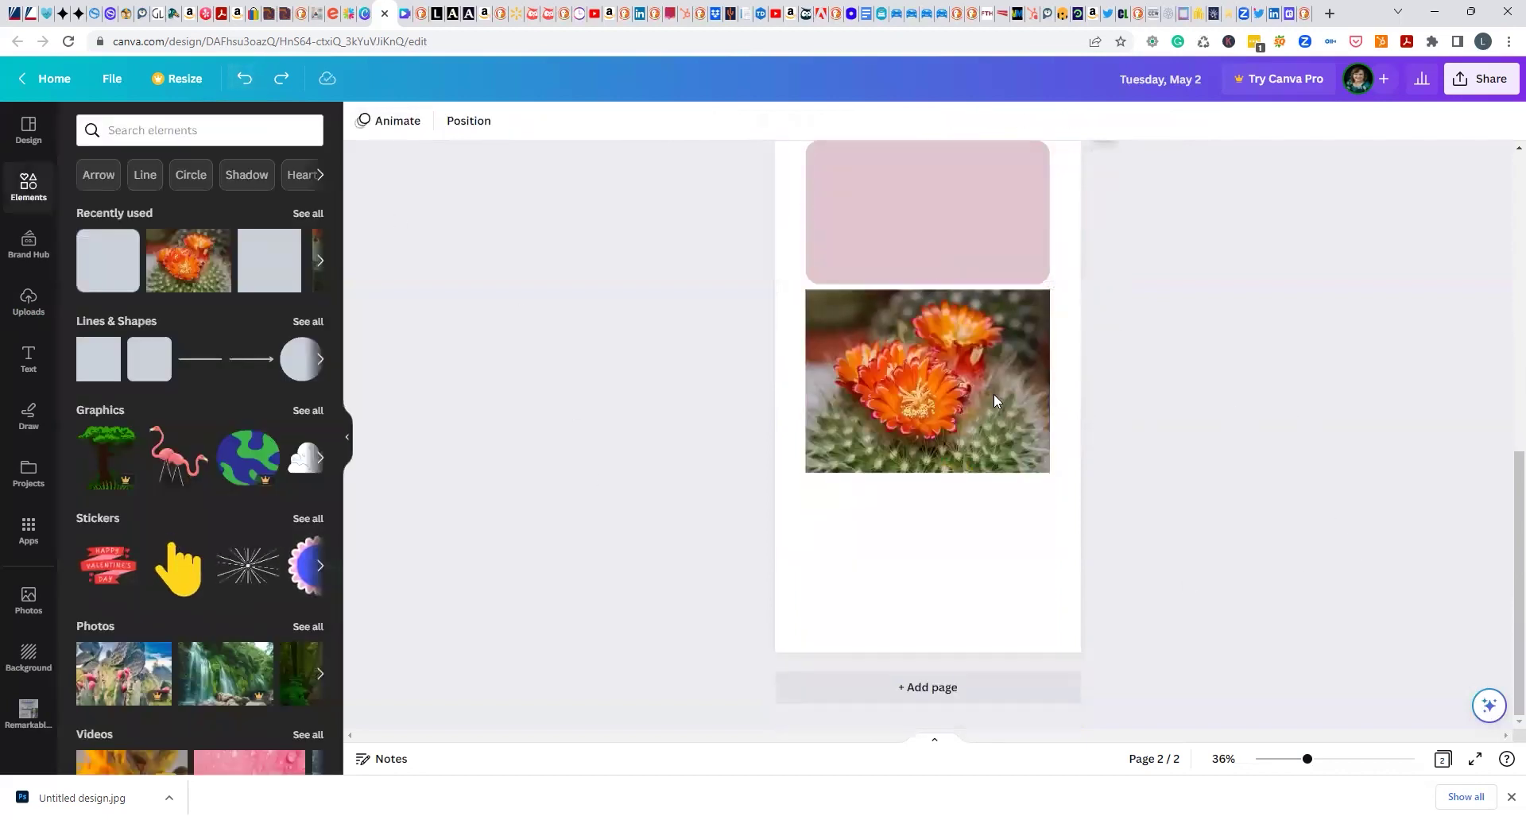
{"action": "left_click_drag", "start_coordinate": [952, 394], "coordinate": [919, 582]}
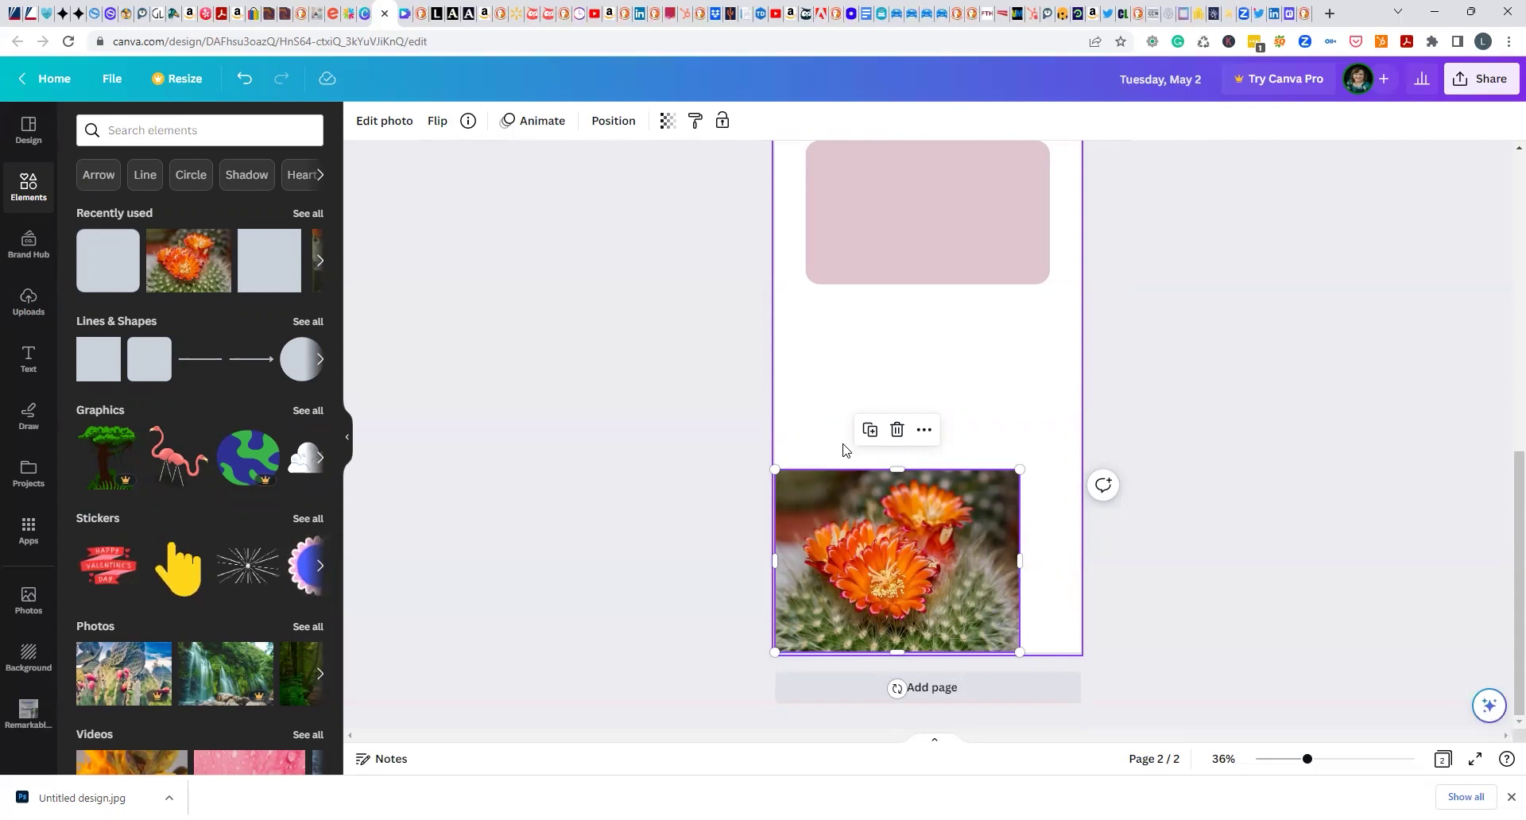
Nudge the pink rectangle around, then delete it from page 2
{"action": "left_click", "coordinate": [901, 224]}
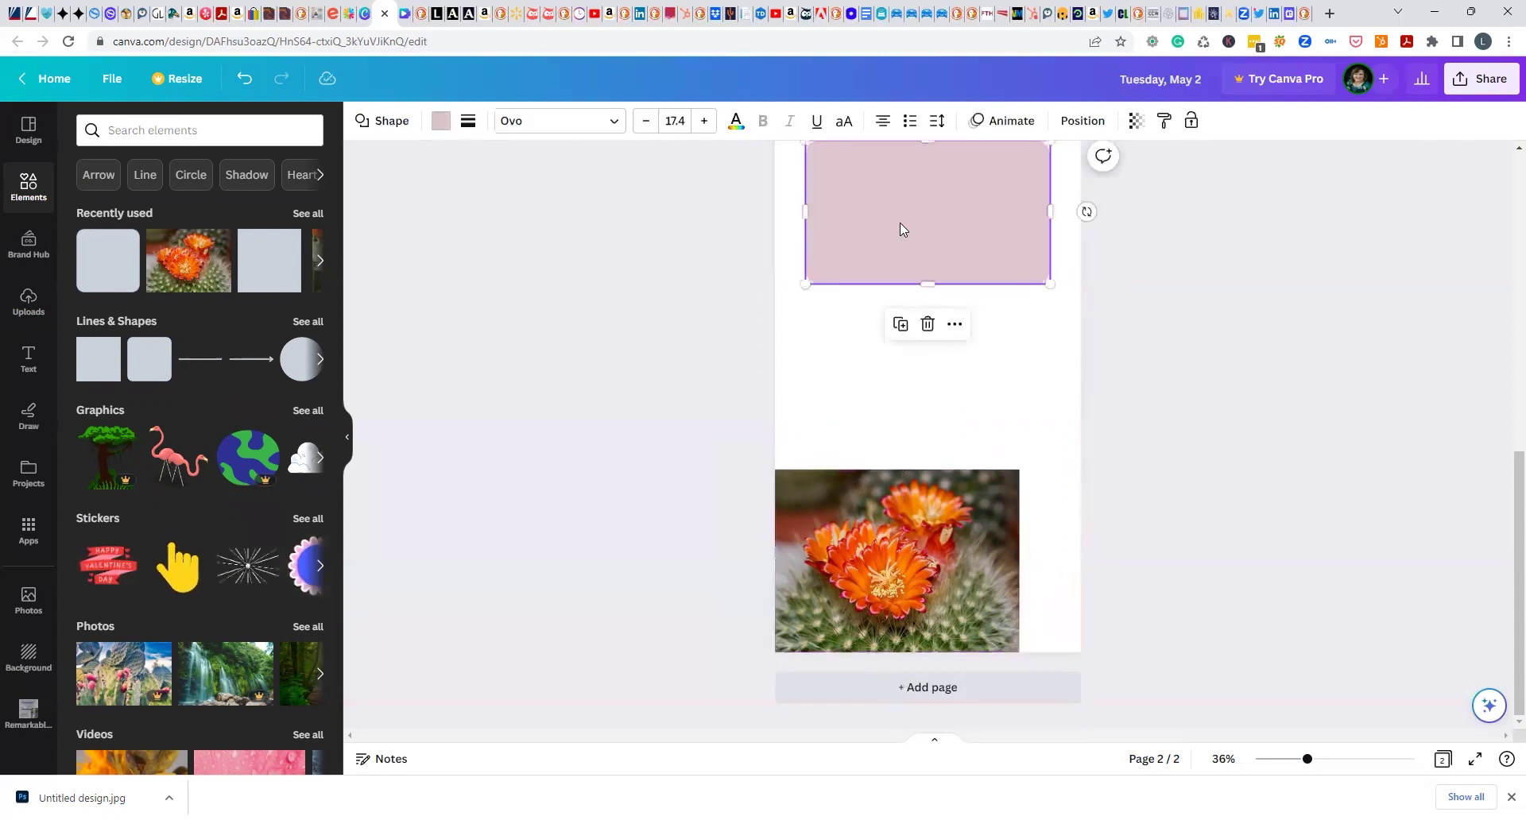
{"action": "left_click_drag", "start_coordinate": [900, 222], "coordinate": [897, 232]}
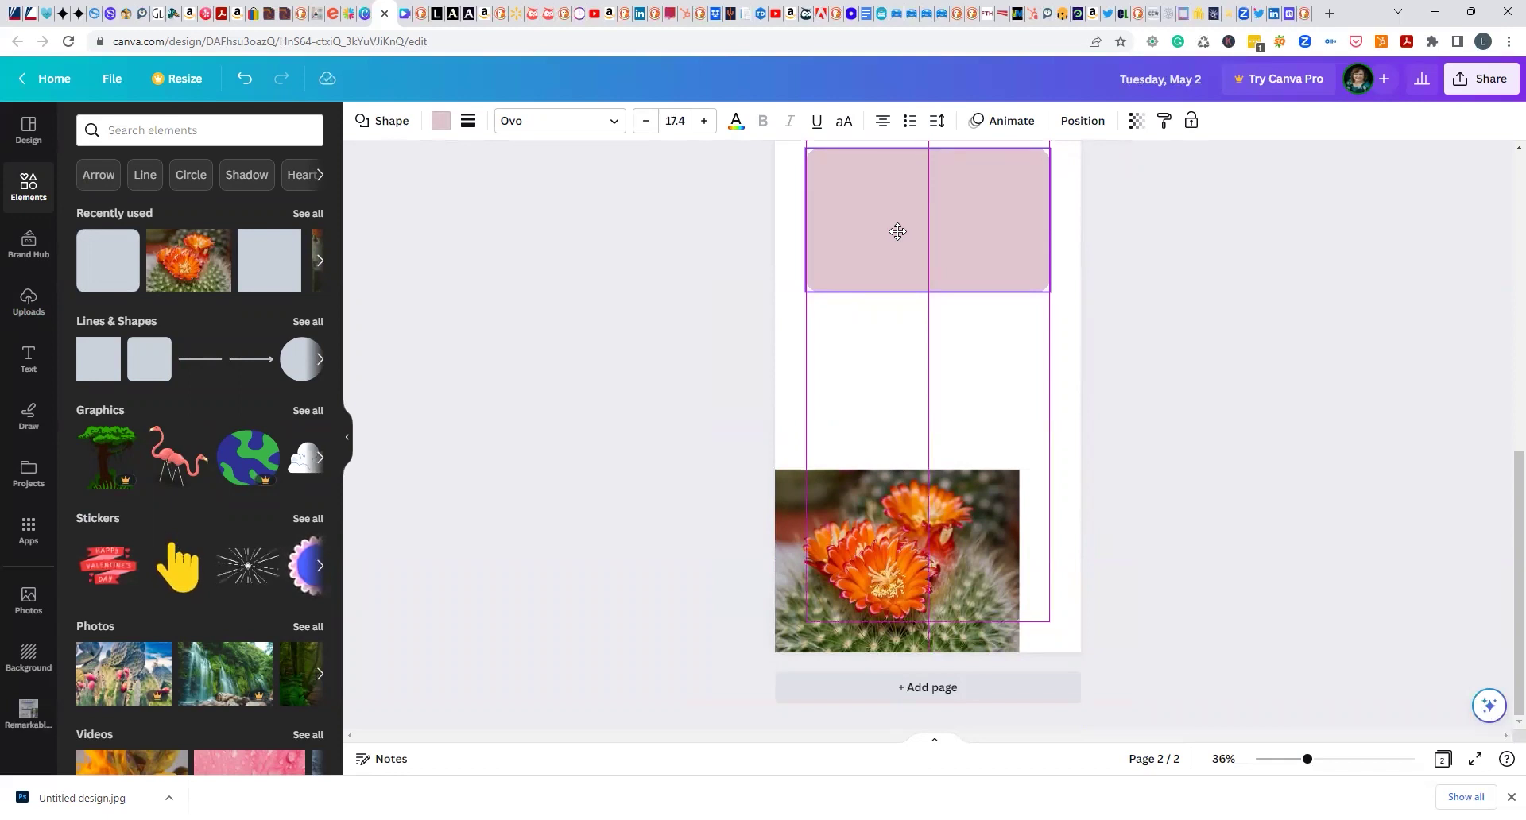
{"action": "left_click_drag", "start_coordinate": [897, 231], "coordinate": [897, 231]}
{"action": "scroll", "coordinate": [1192, 369], "scroll_direction": "up", "scroll_amount": 3}
{"action": "left_click_drag", "start_coordinate": [977, 340], "coordinate": [977, 324]}
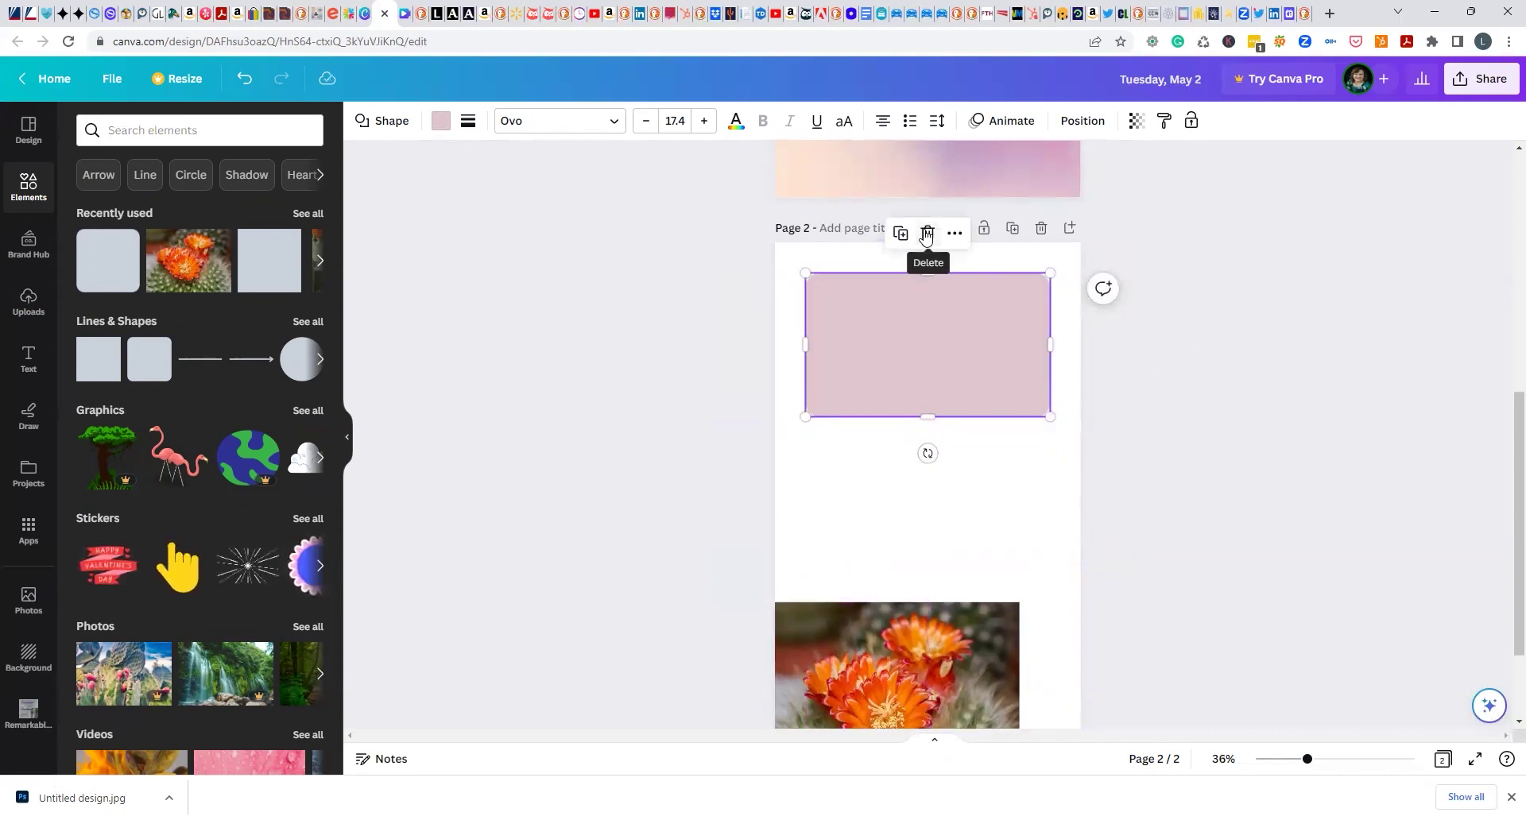
{"action": "left_click", "coordinate": [927, 235]}
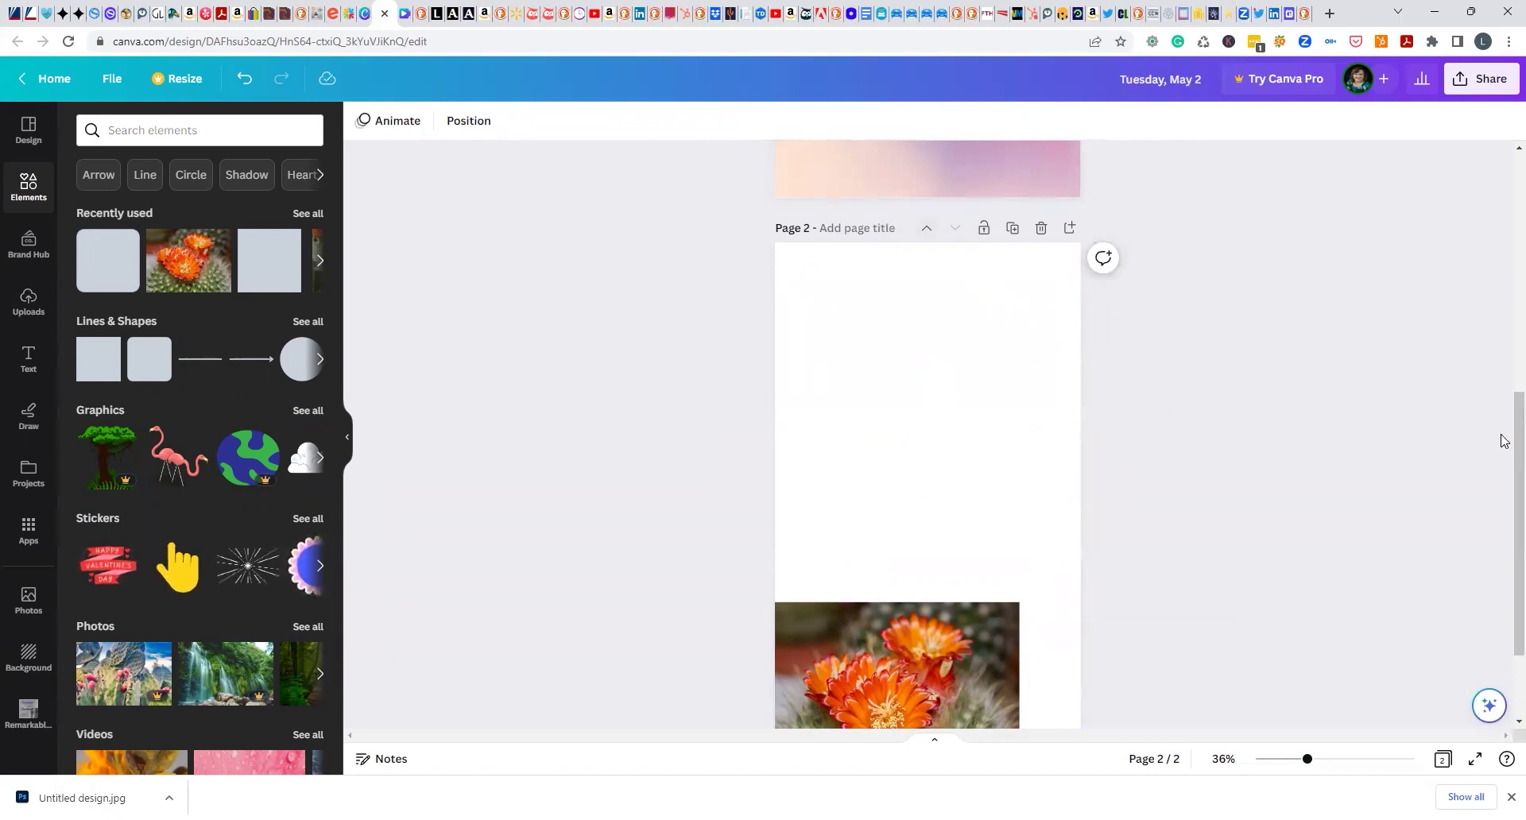
{"action": "scroll", "coordinate": [1501, 461], "scroll_direction": "down", "scroll_amount": 2}
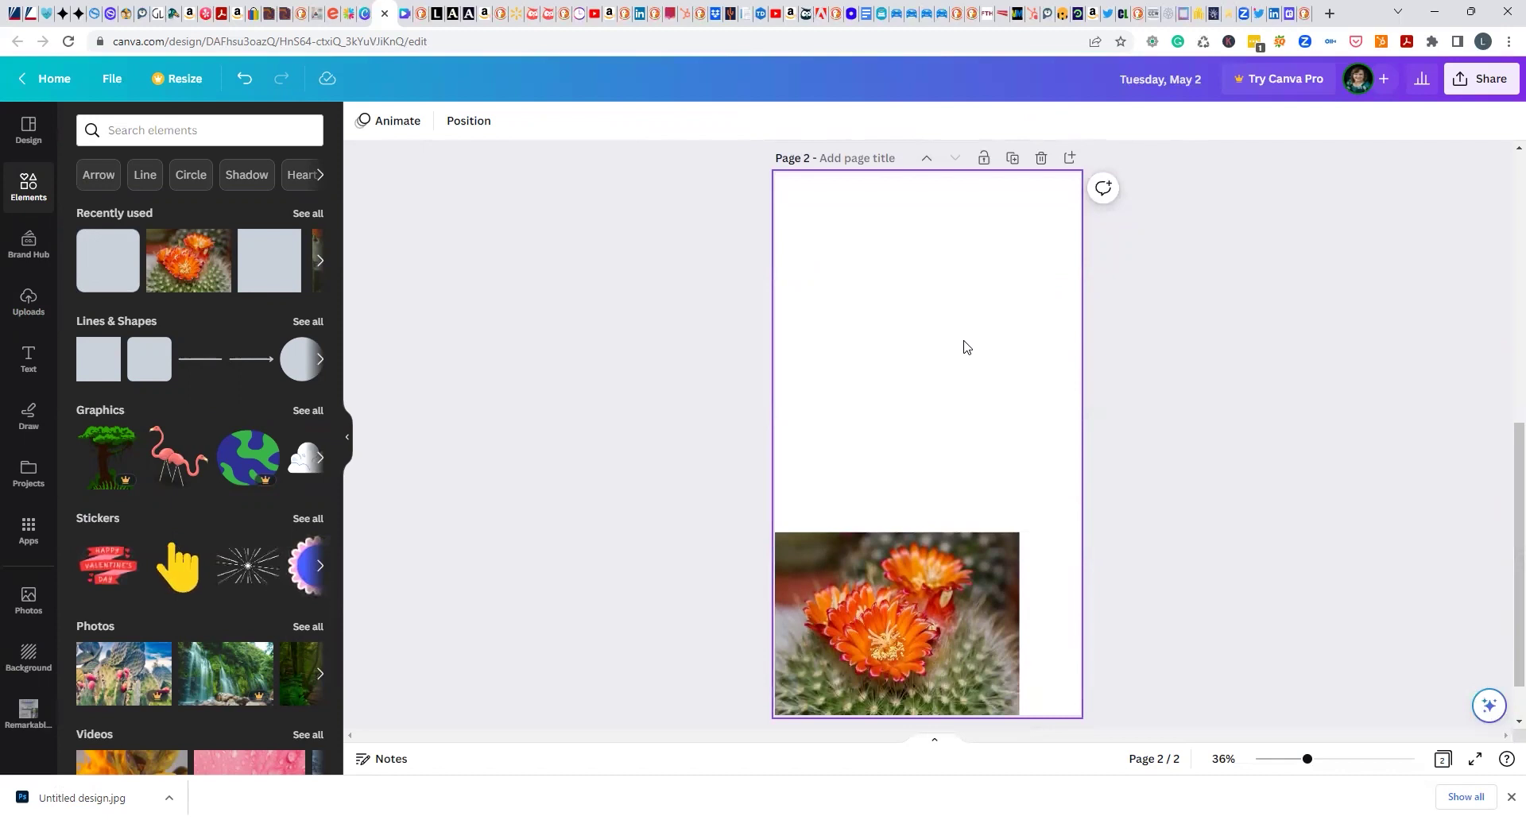
Undo the rectangle deletion and stretch the cactus photo to the page's right and top edges
{"action": "key", "text": "ctrl+z"}
{"action": "left_click", "coordinate": [897, 612]}
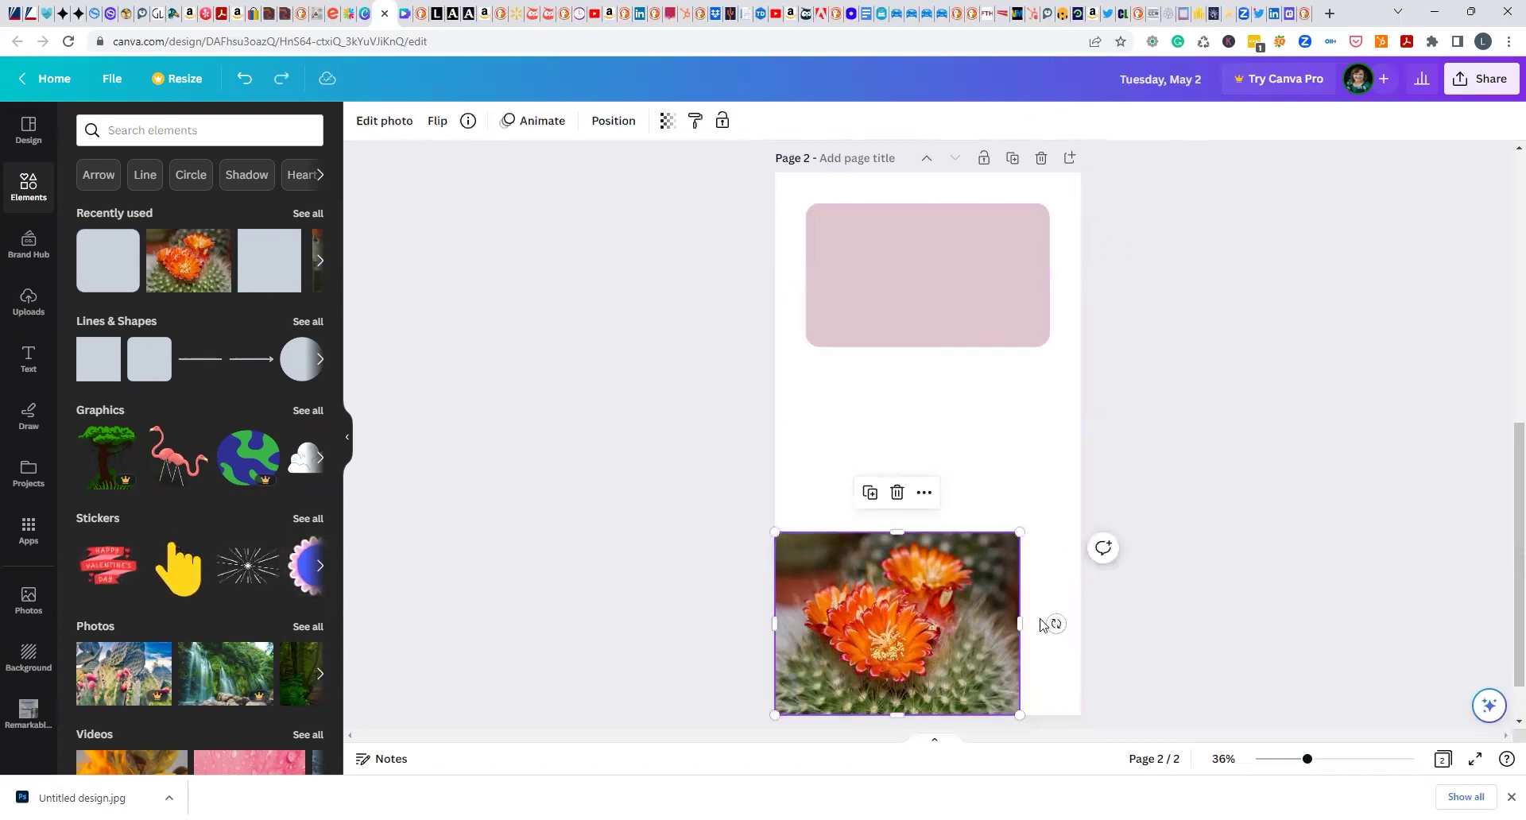
{"action": "left_click_drag", "start_coordinate": [1017, 626], "coordinate": [1081, 623]}
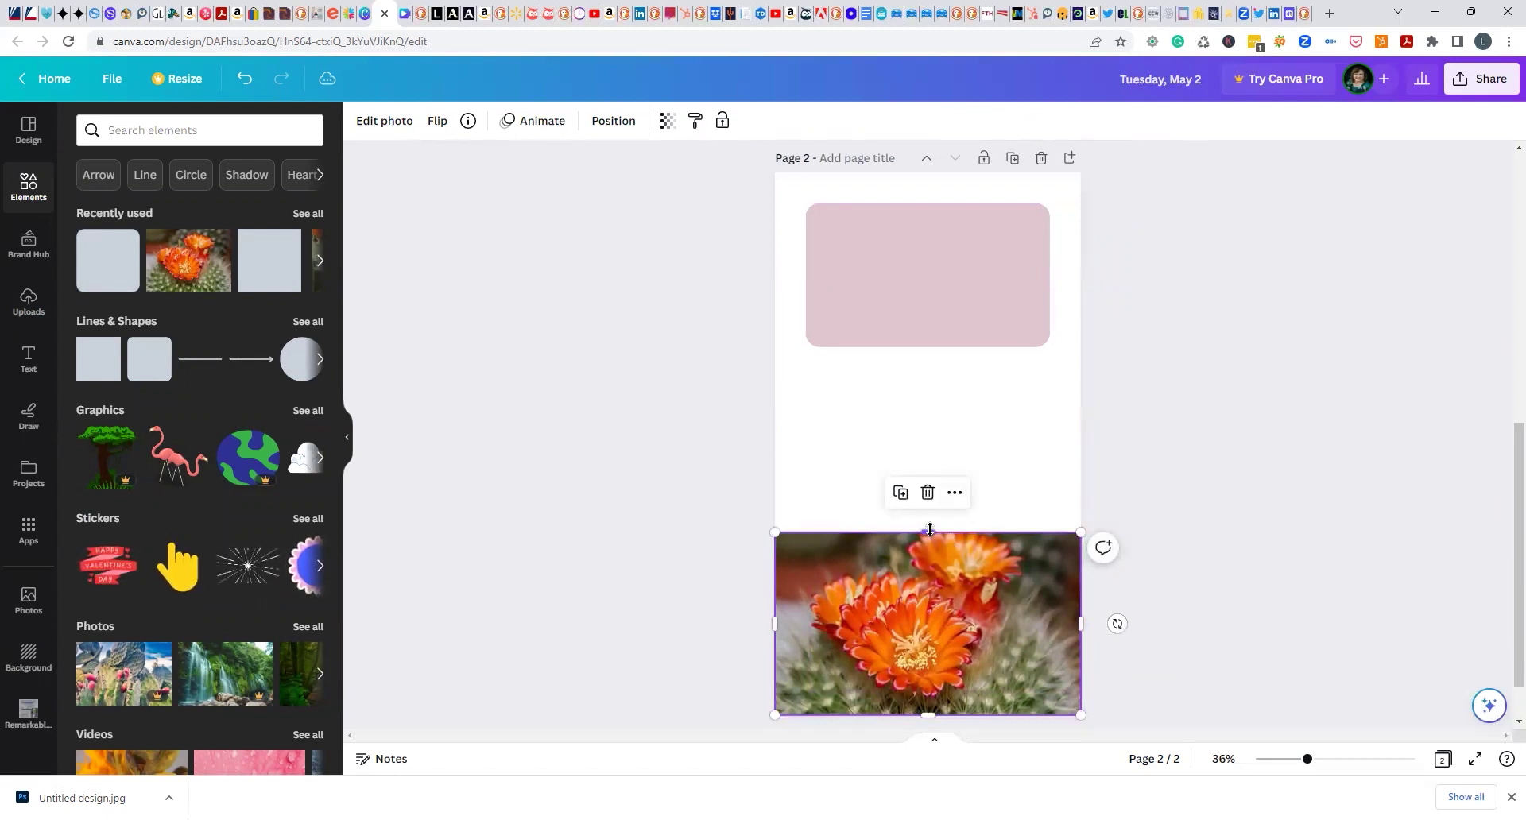
{"action": "left_click_drag", "start_coordinate": [930, 529], "coordinate": [957, 168]}
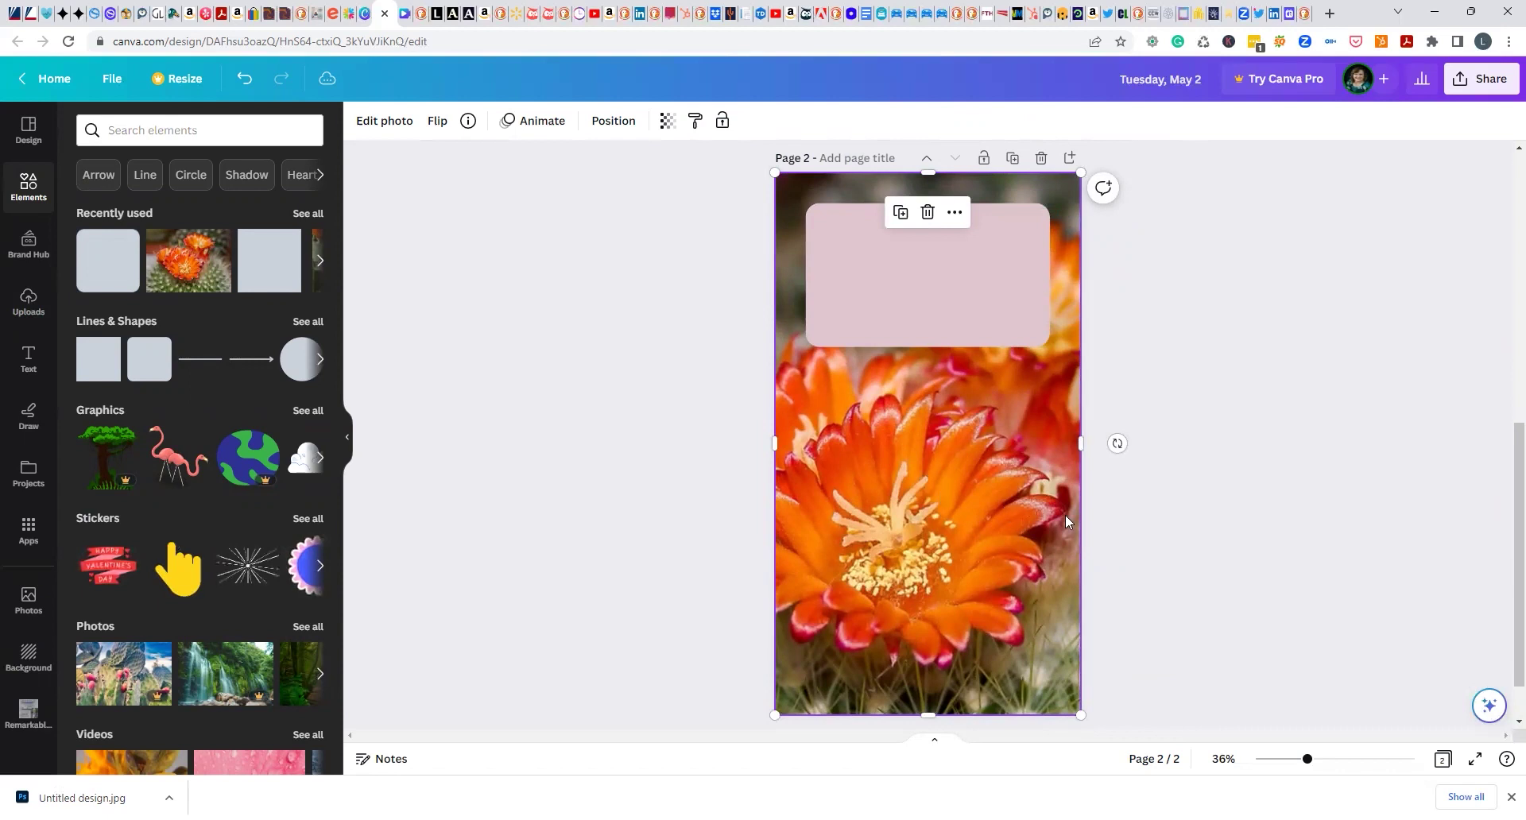
{"action": "double_click", "coordinate": [1025, 526]}
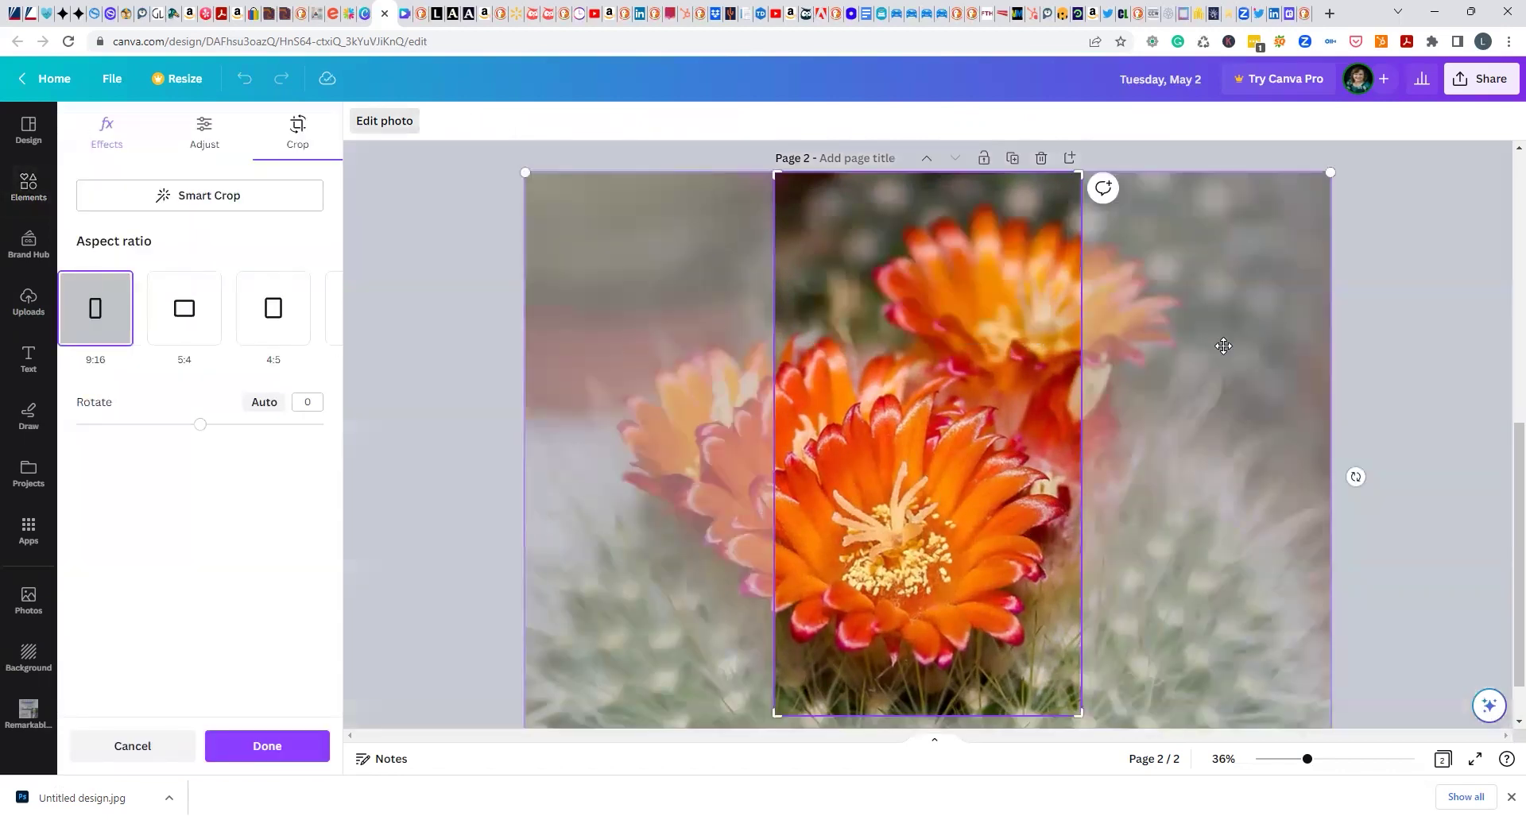
Zoom out and shift the cactus image inside its crop to centre the orange bloom
{"action": "left_click_drag", "start_coordinate": [911, 369], "coordinate": [929, 268]}
{"action": "left_click_drag", "start_coordinate": [1306, 759], "coordinate": [1295, 763]}
{"action": "left_click_drag", "start_coordinate": [929, 522], "coordinate": [930, 549]}
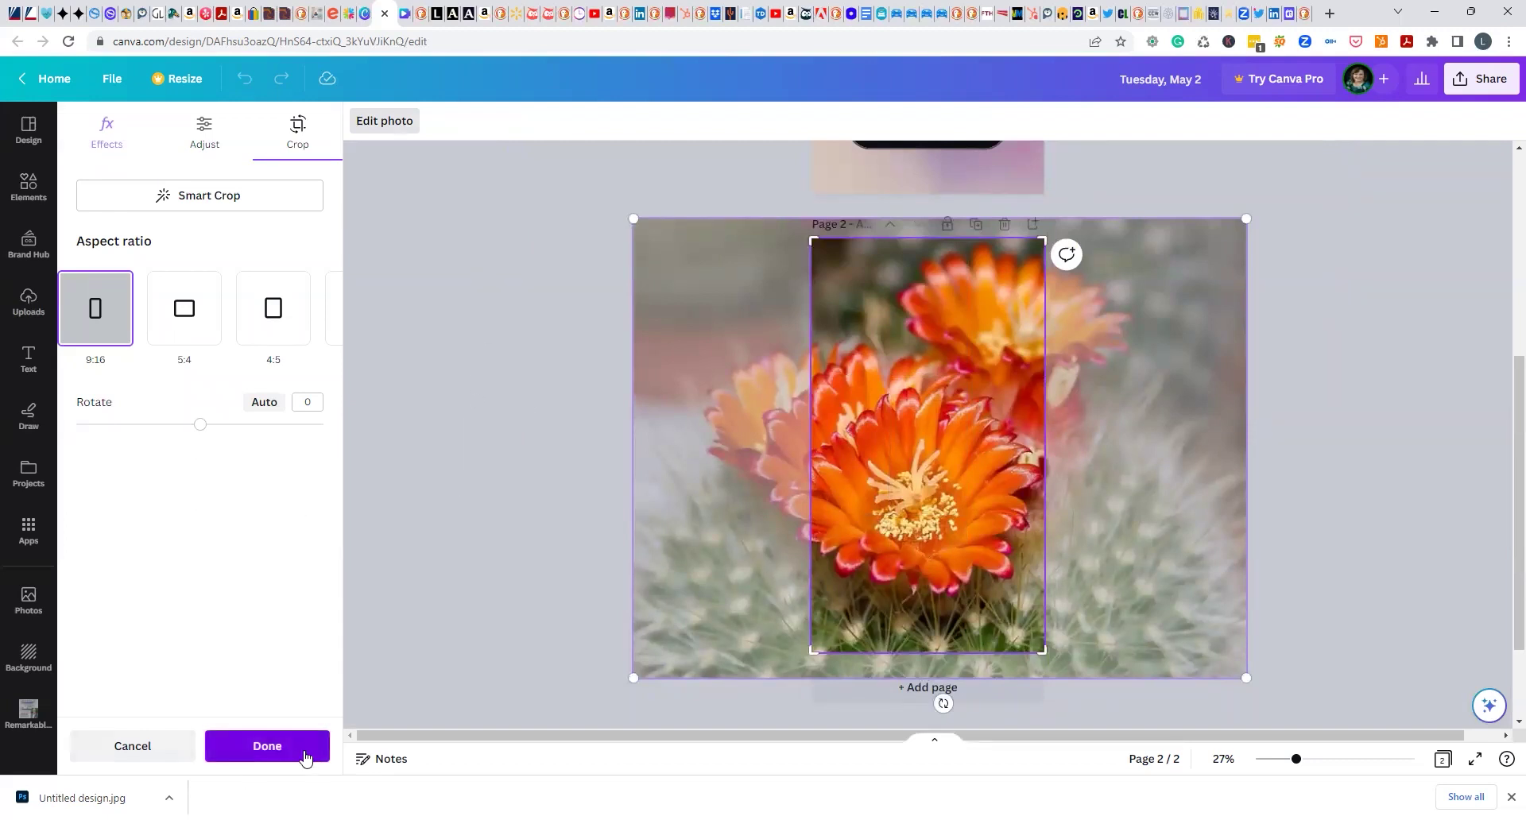
{"action": "left_click", "coordinate": [265, 747]}
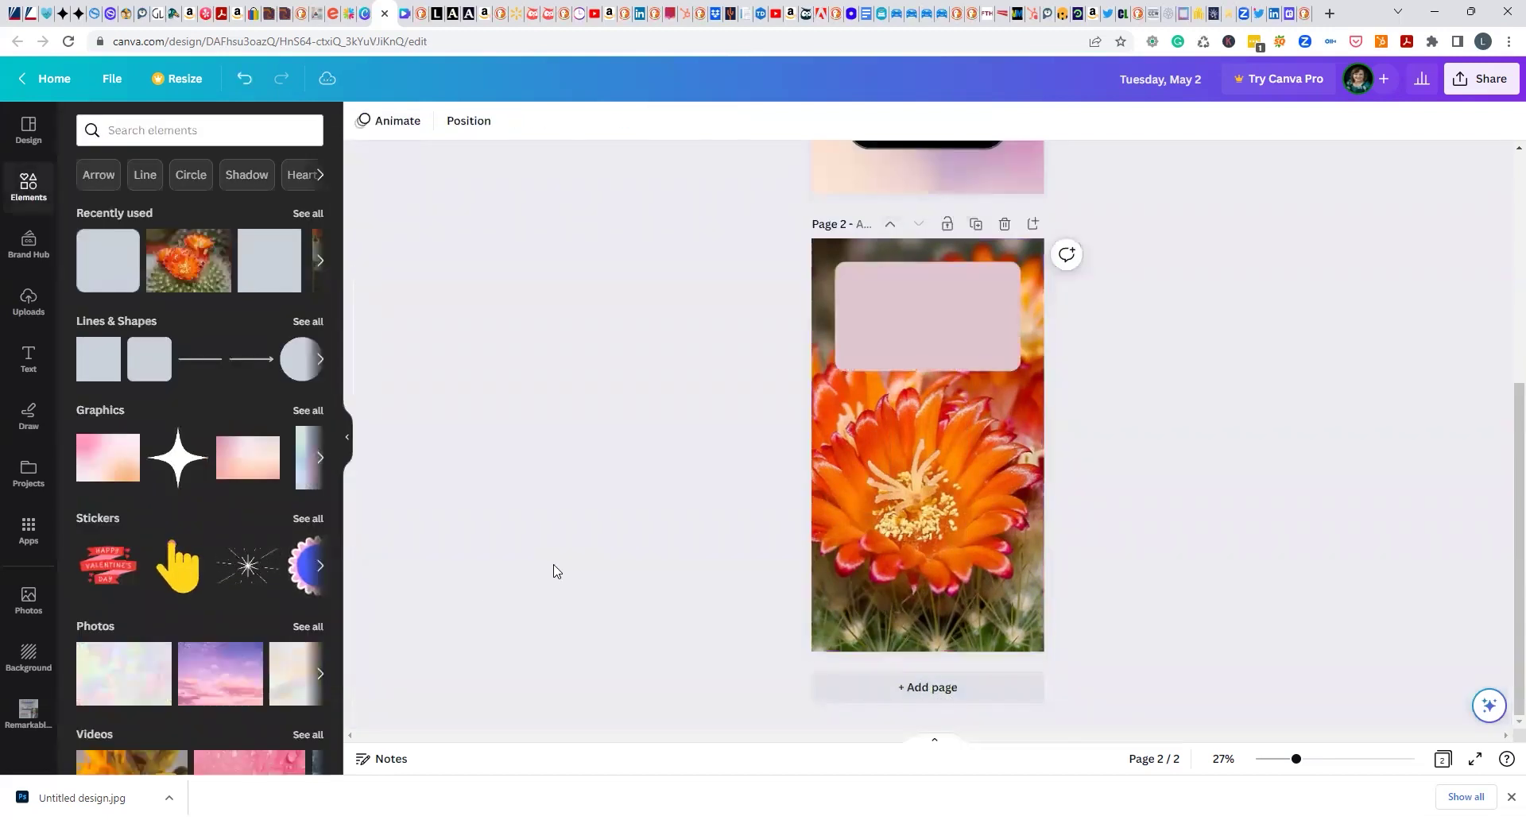
Make the pink rectangle taller, set its transparency to 69, and fill it white
{"action": "left_click", "coordinate": [924, 308]}
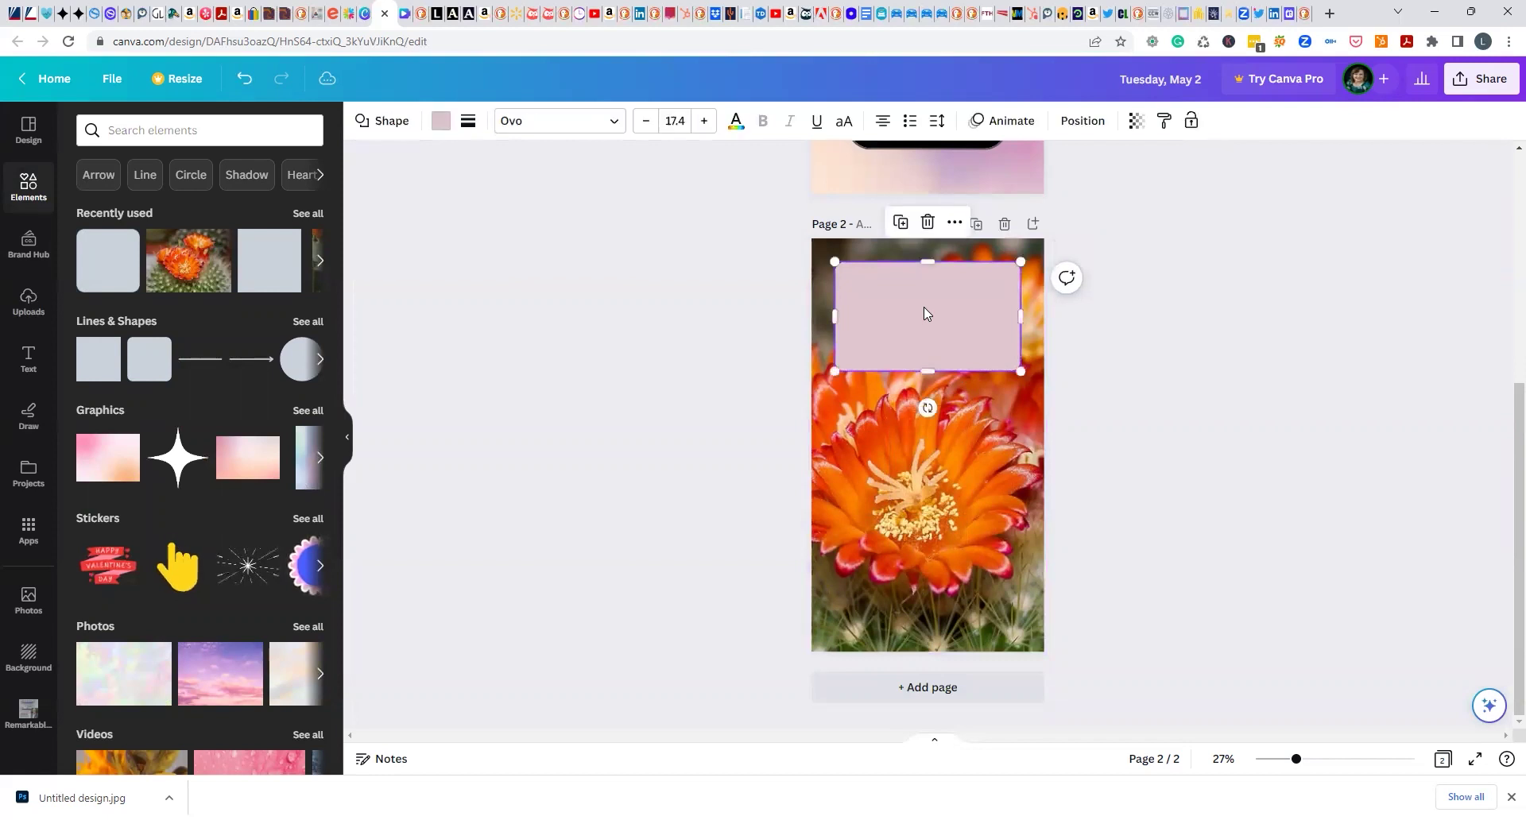
{"action": "left_click_drag", "start_coordinate": [925, 370], "coordinate": [925, 390]}
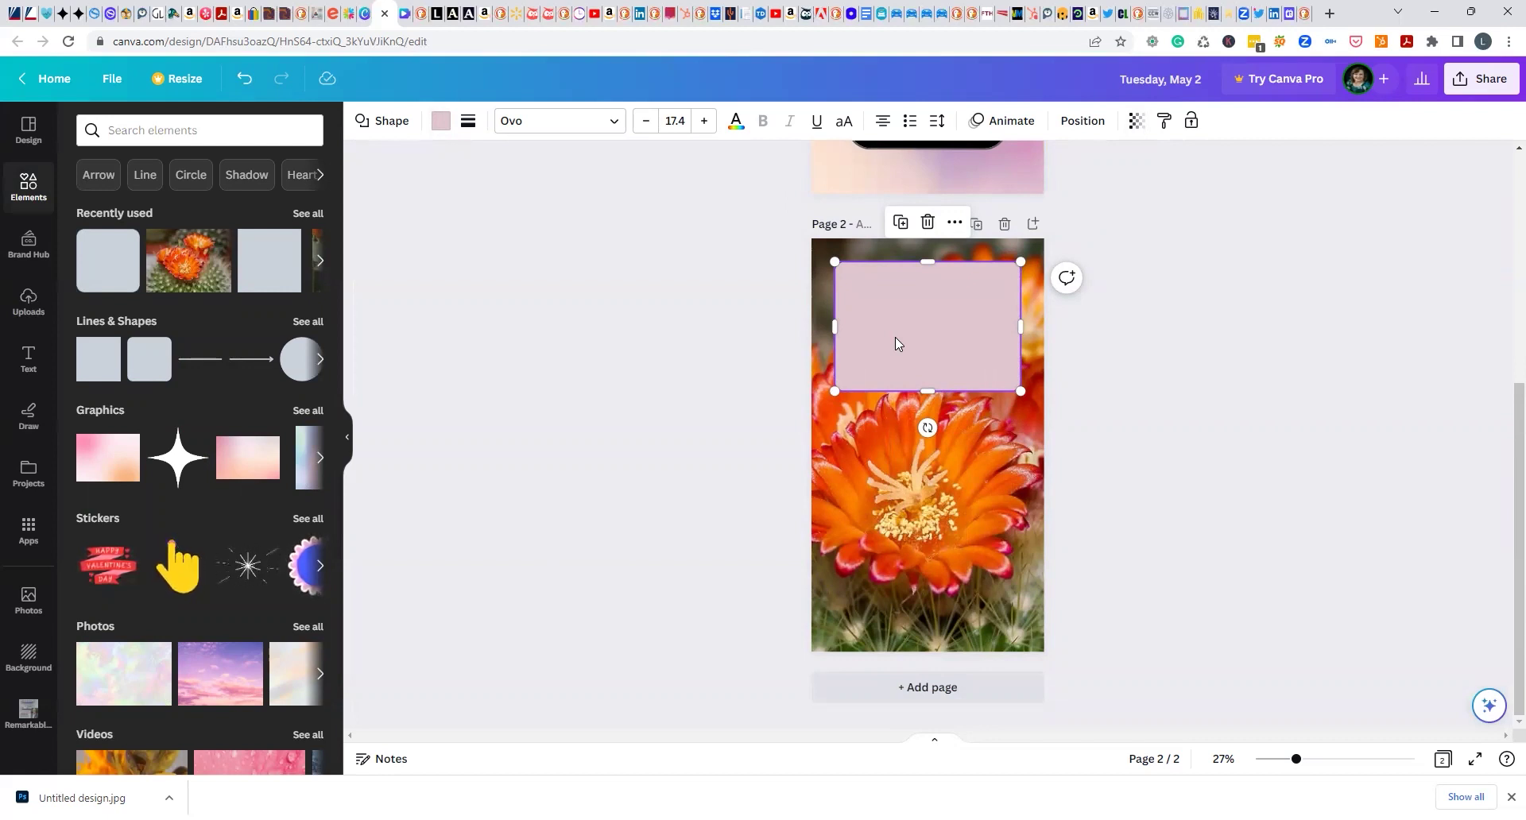
{"action": "left_click", "coordinate": [1138, 131]}
{"action": "left_click_drag", "start_coordinate": [1141, 187], "coordinate": [1091, 194]}
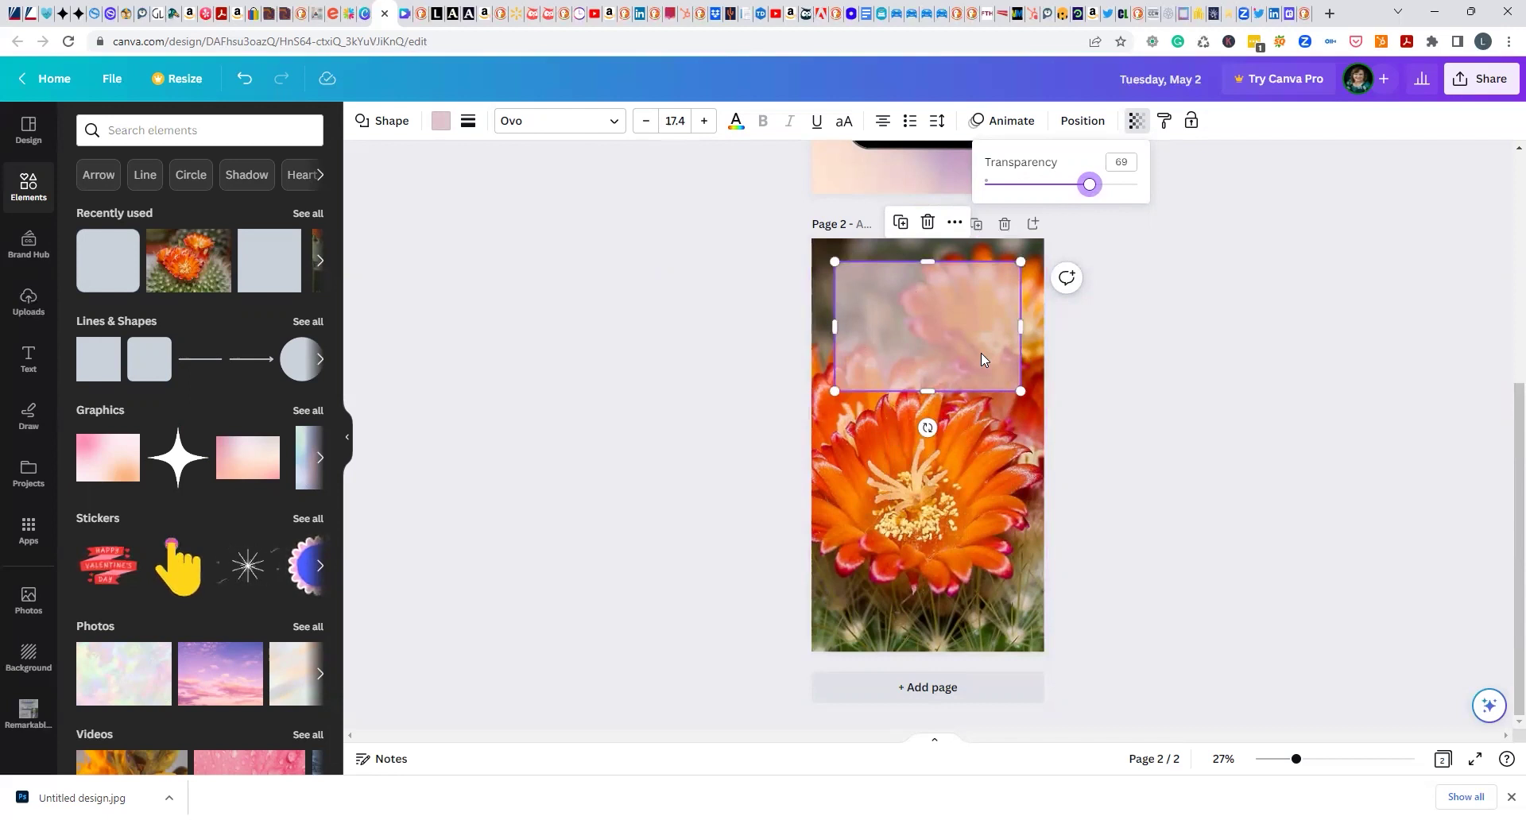
{"action": "left_click", "coordinate": [434, 127]}
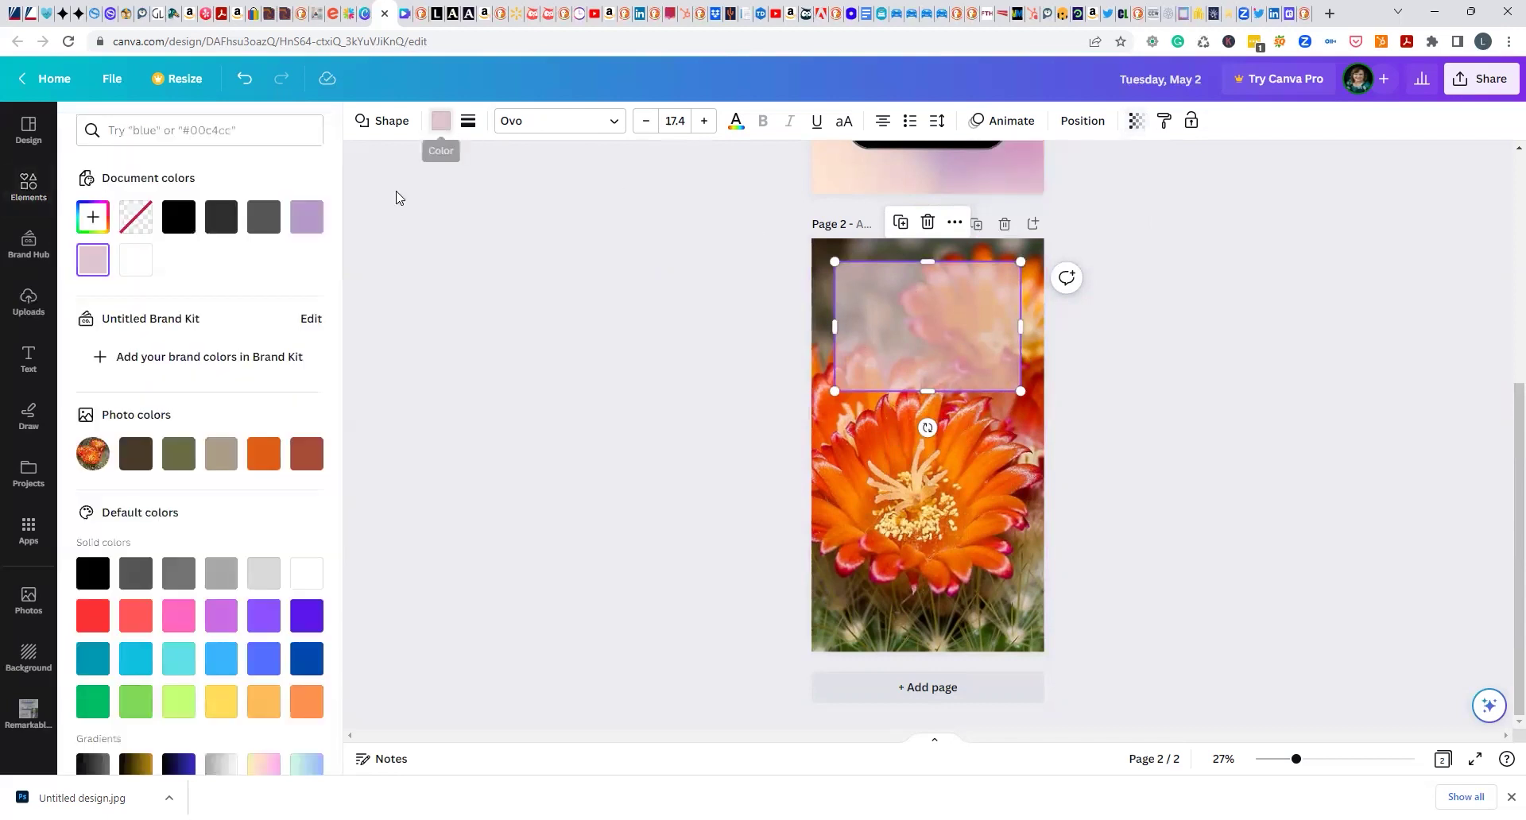
{"action": "left_click", "coordinate": [306, 573]}
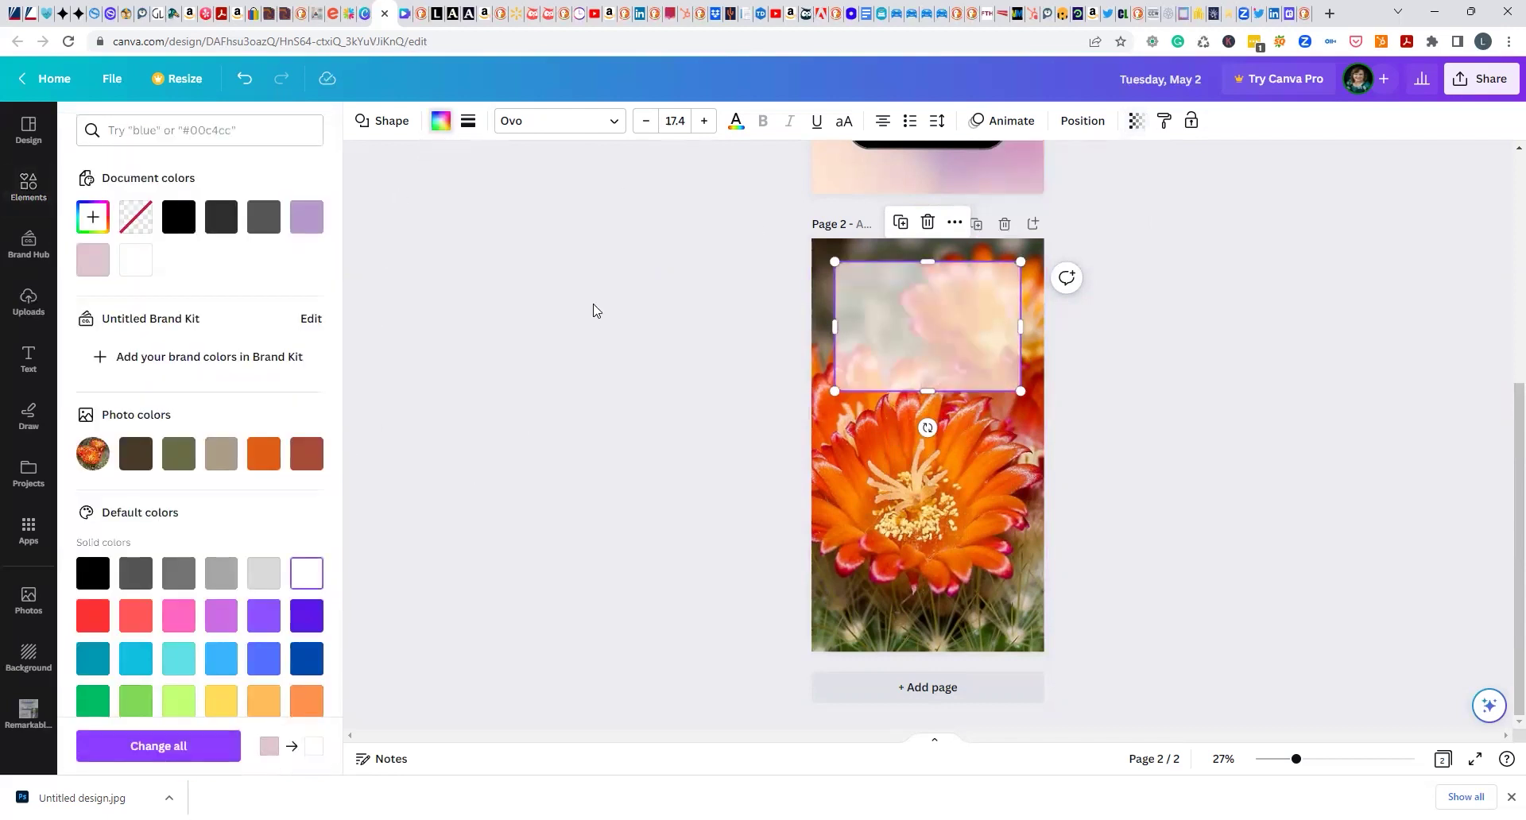
{"action": "left_click", "coordinate": [593, 307]}
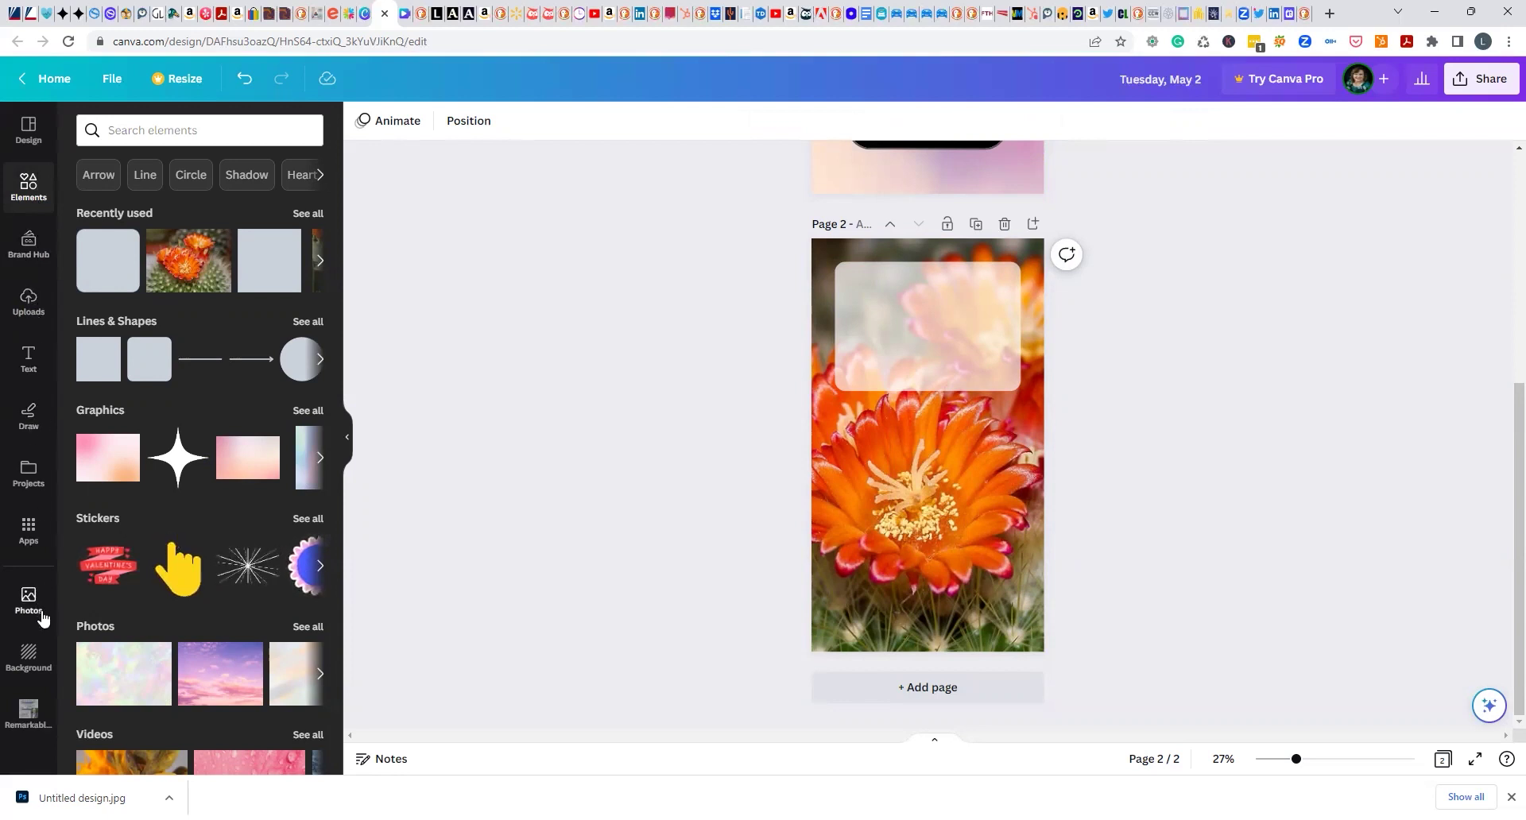
{"action": "left_click", "coordinate": [44, 619]}
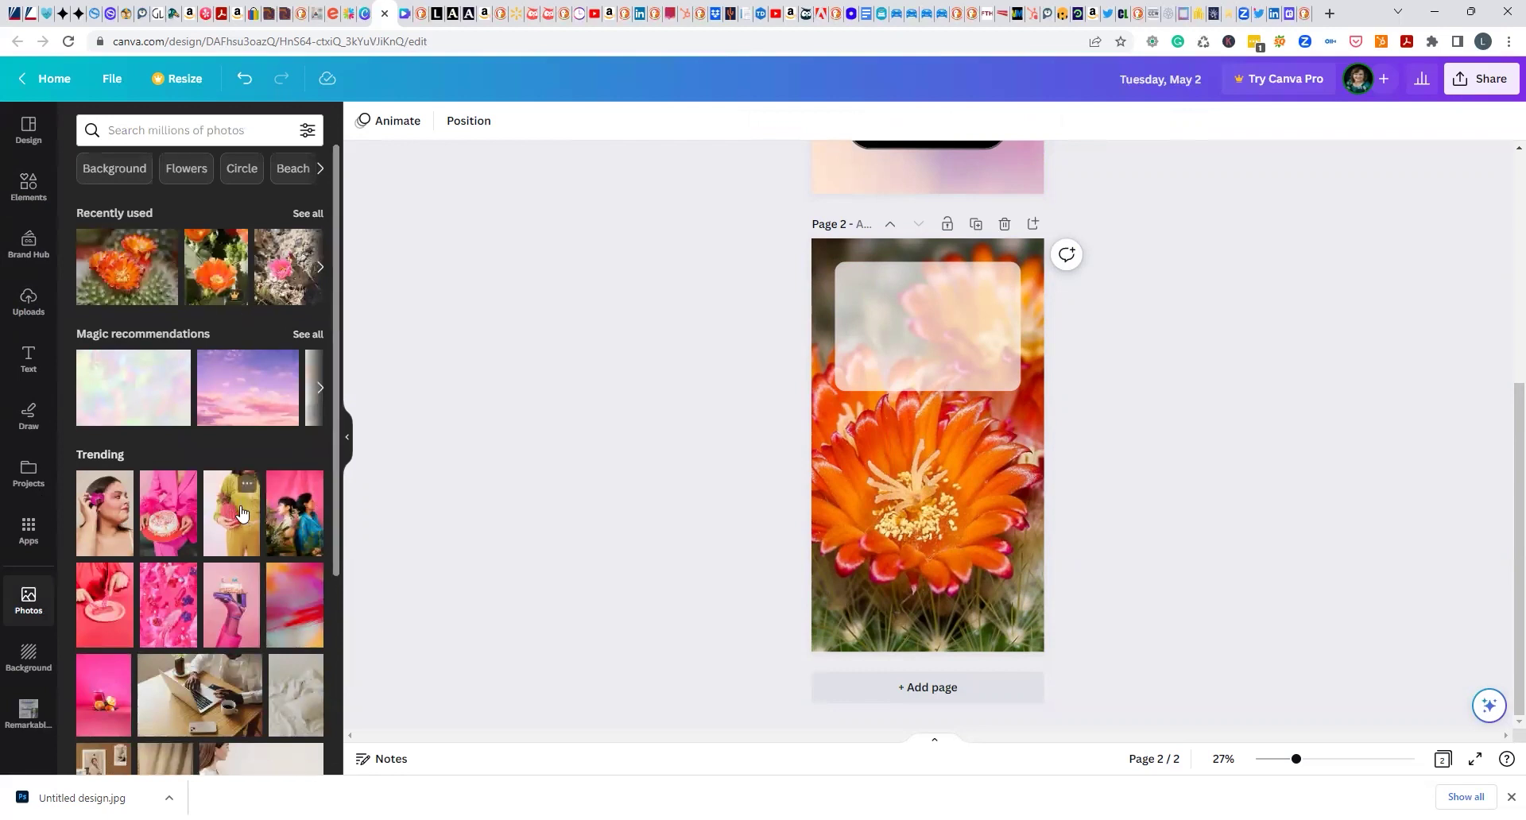
{"action": "scroll", "coordinate": [247, 485], "scroll_direction": "down", "scroll_amount": 3}
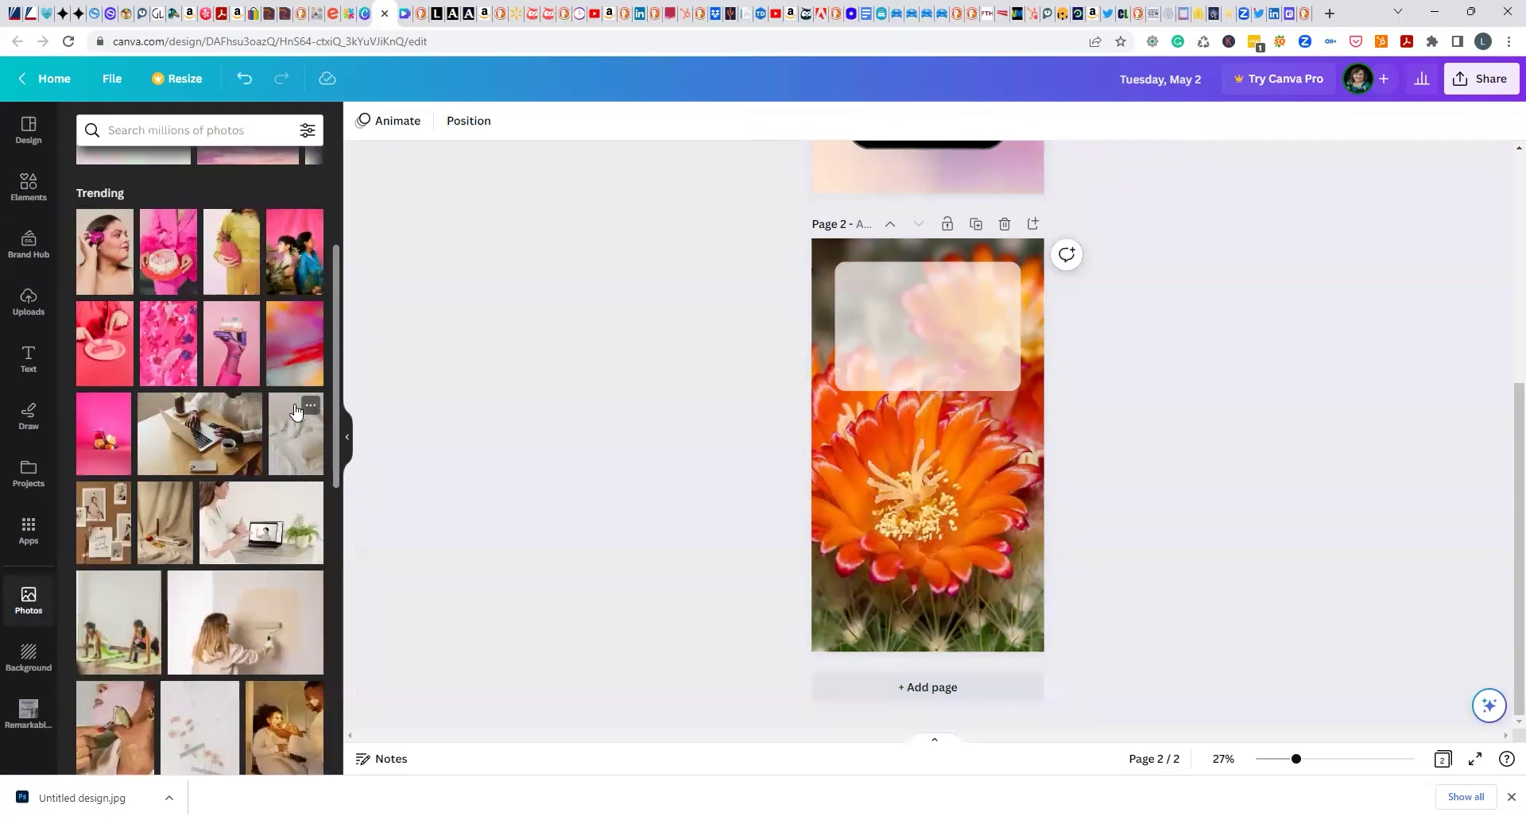
{"action": "scroll", "coordinate": [266, 508], "scroll_direction": "down", "scroll_amount": 3}
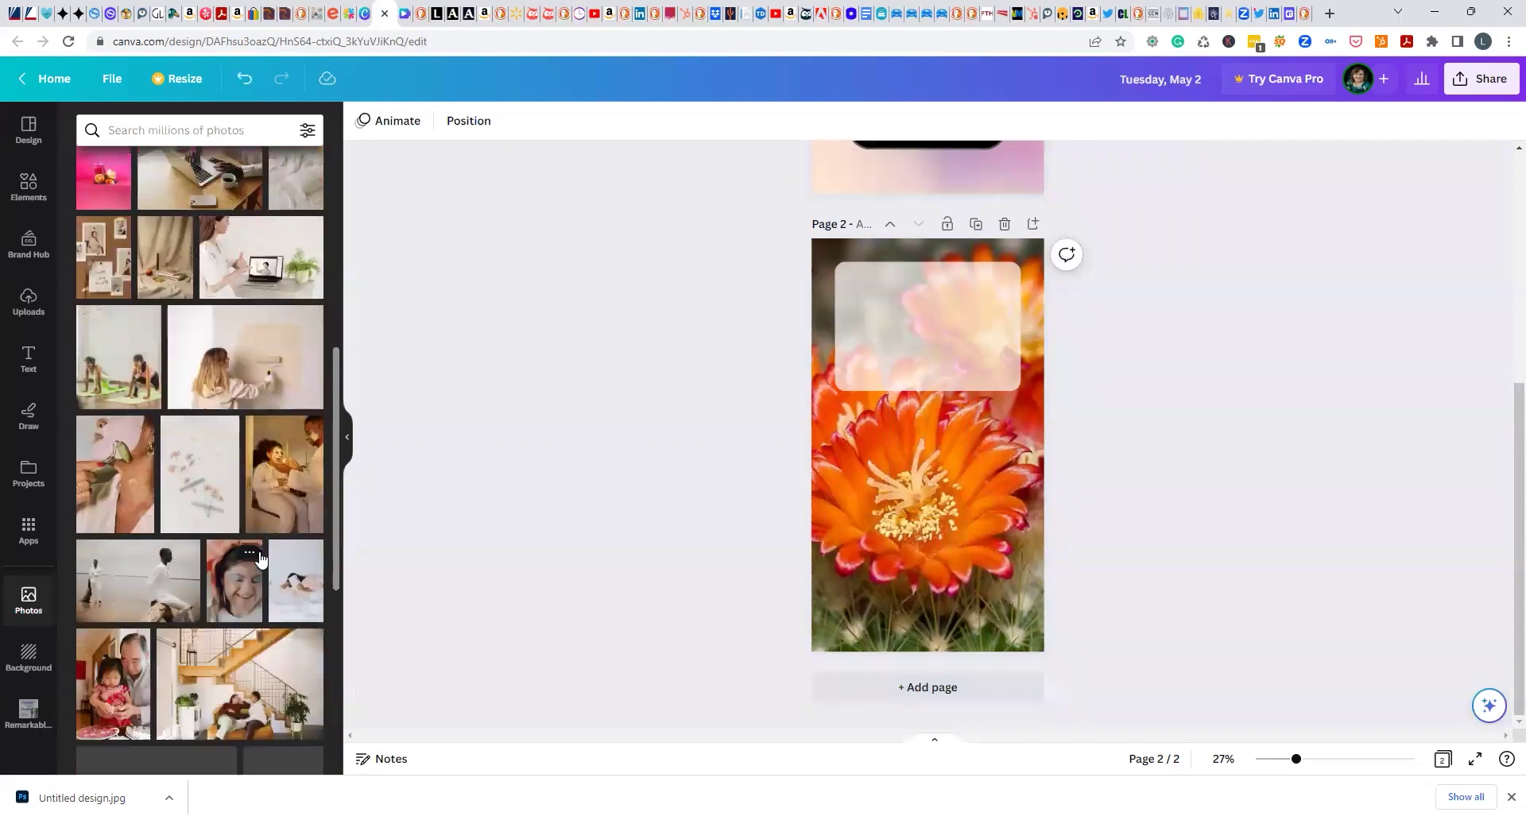
{"action": "scroll", "coordinate": [259, 558], "scroll_direction": "down", "scroll_amount": 10}
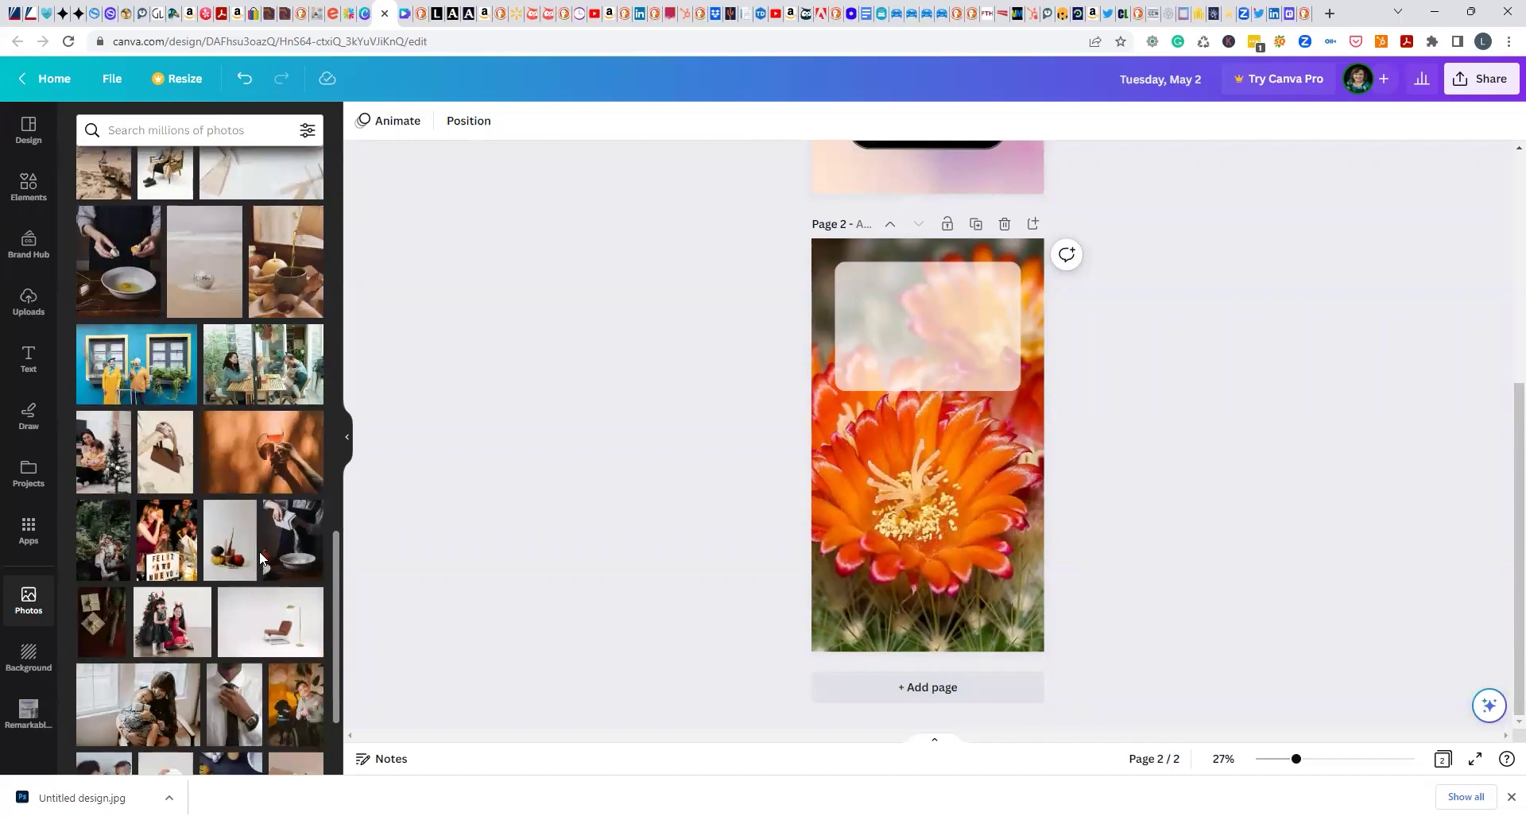
{"action": "scroll", "coordinate": [259, 551], "scroll_direction": "up", "scroll_amount": 20}
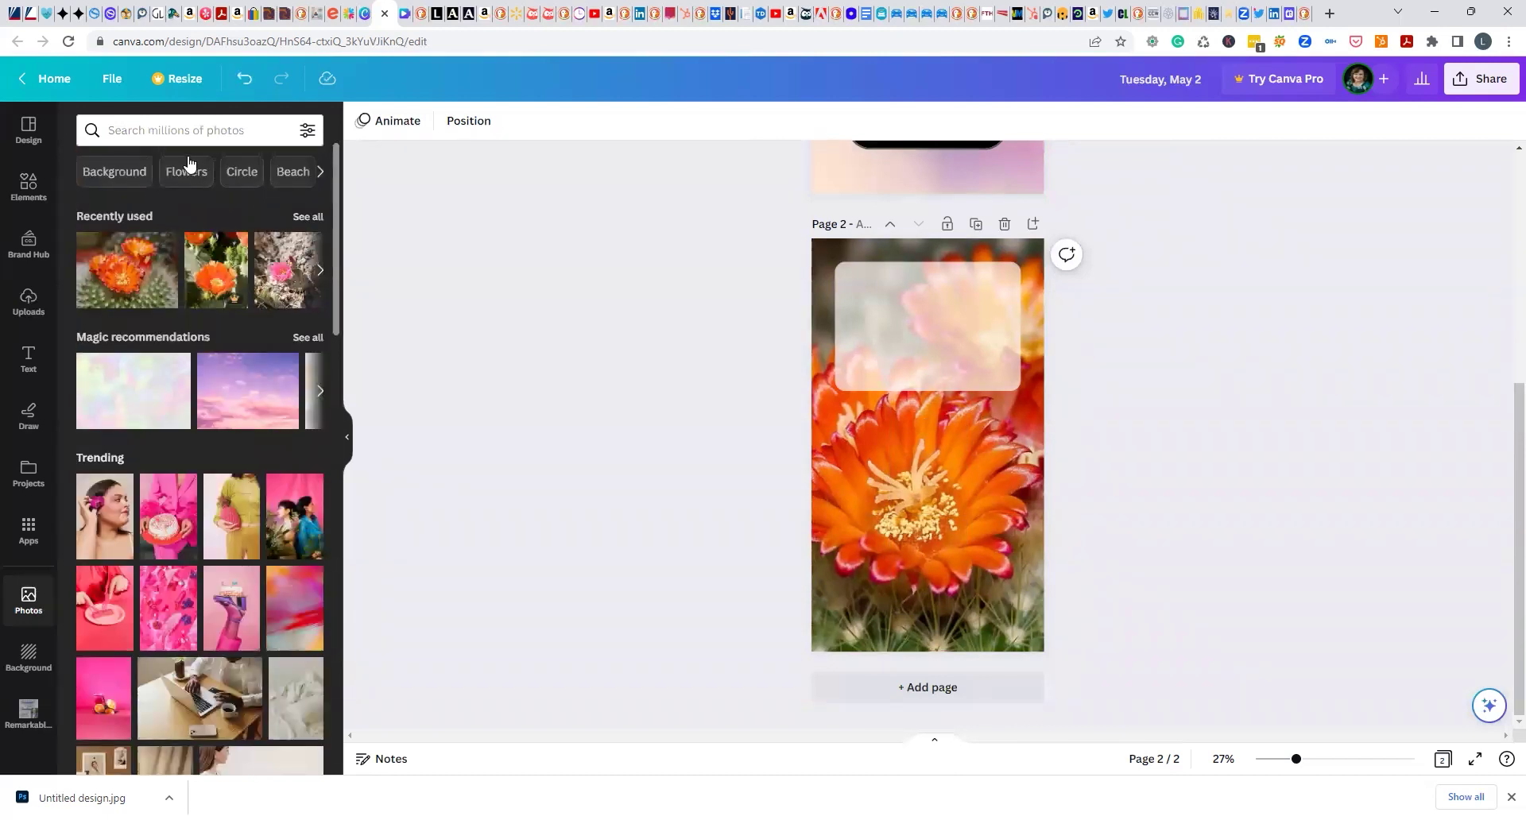
{"action": "left_click", "coordinate": [189, 140]}
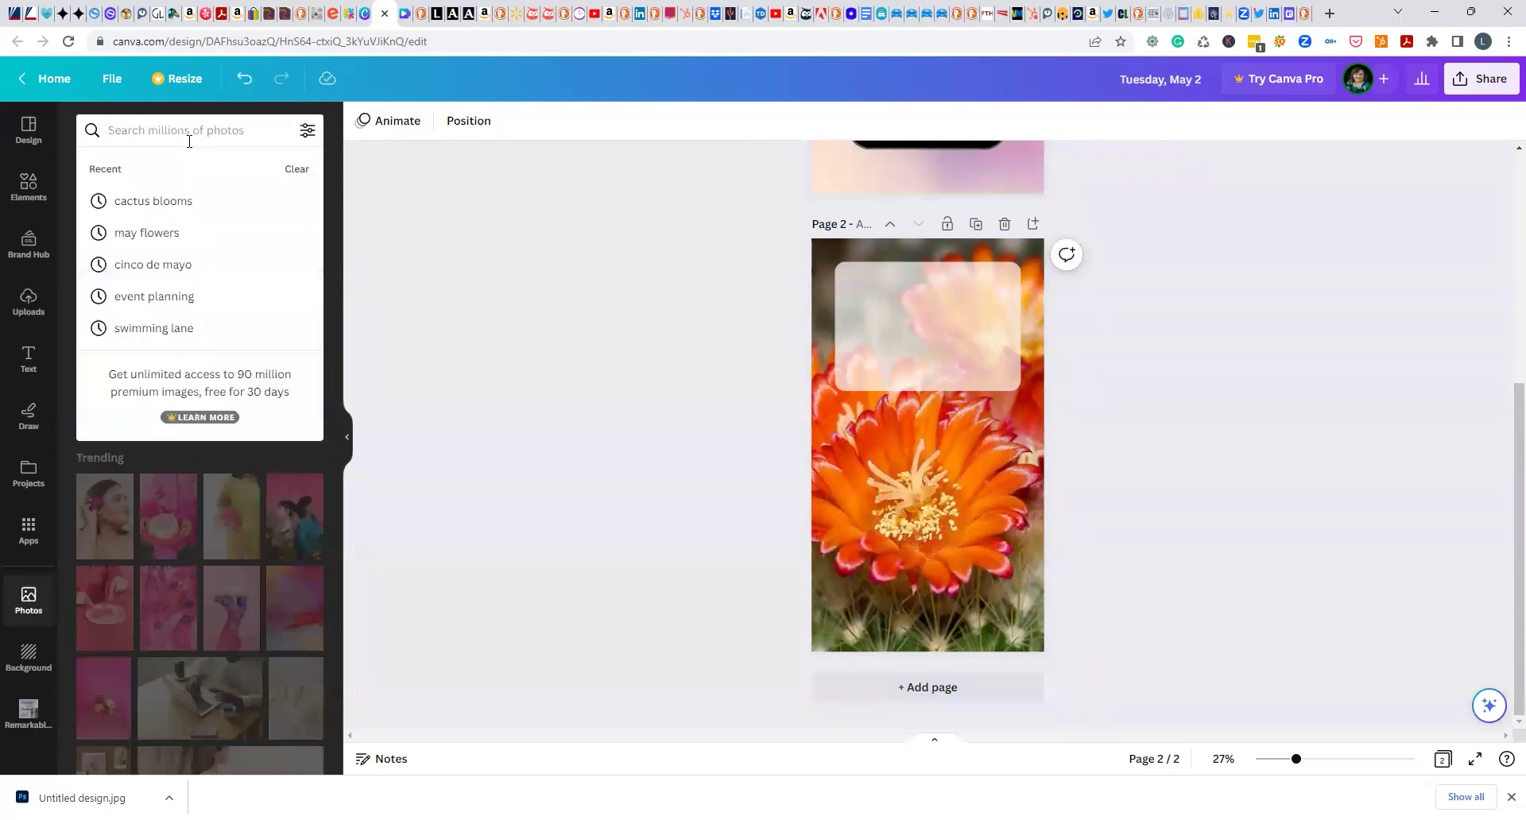
{"action": "left_click", "coordinate": [191, 233]}
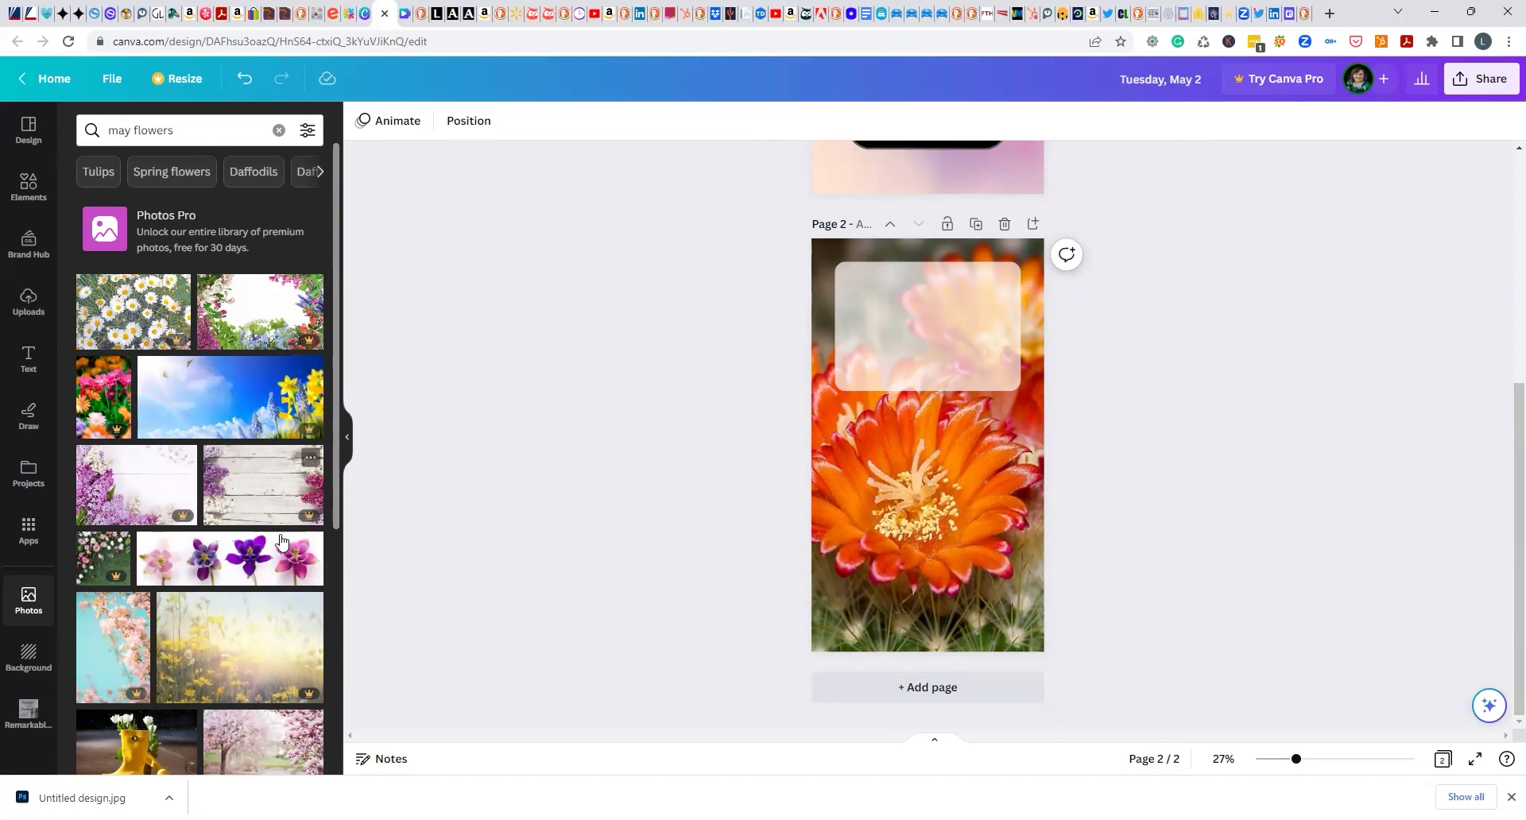
{"action": "scroll", "coordinate": [281, 535], "scroll_direction": "down", "scroll_amount": 3}
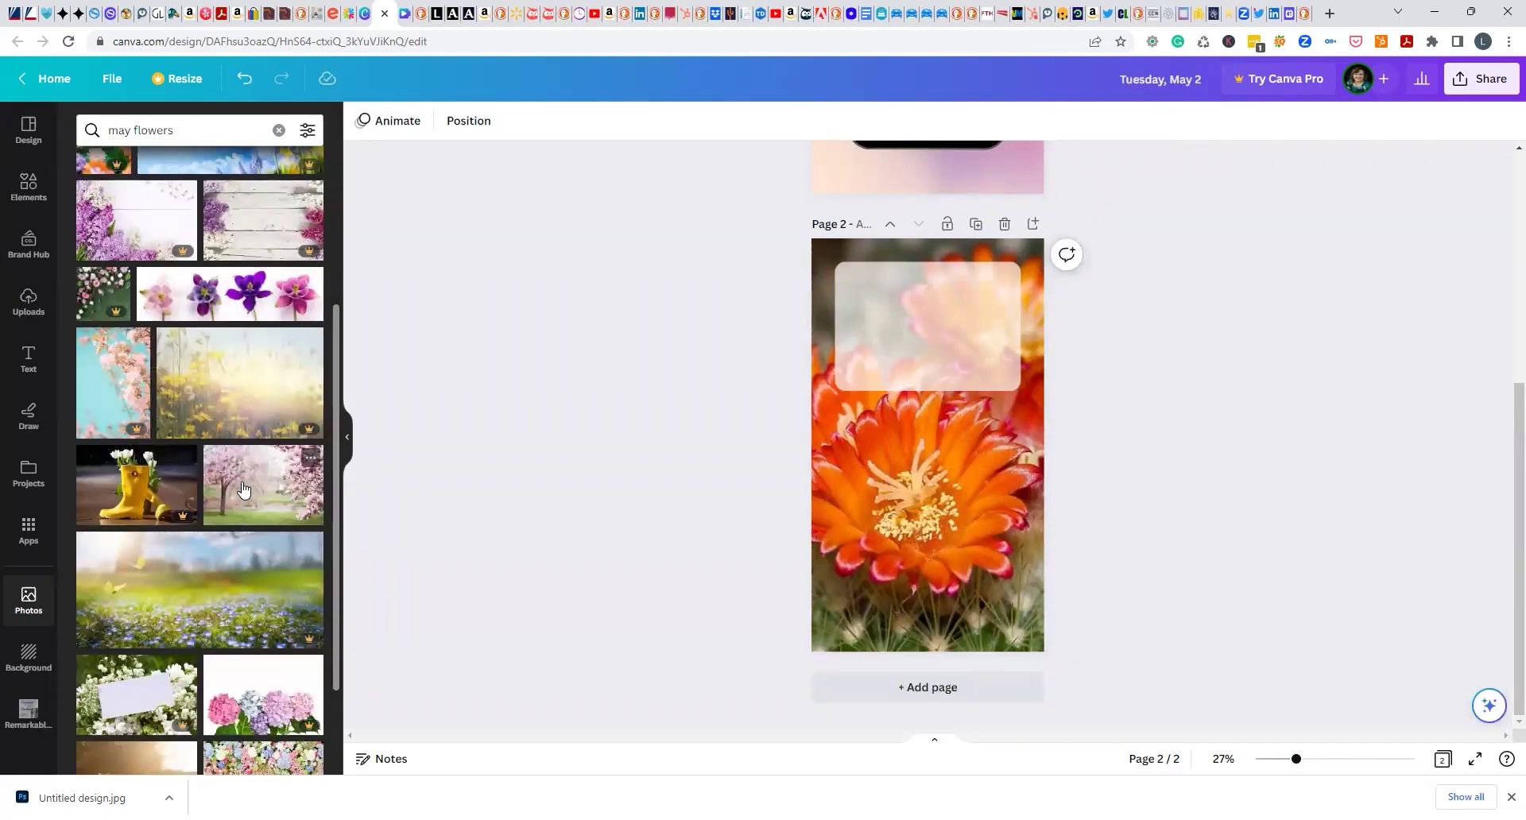
{"action": "left_click", "coordinate": [243, 490]}
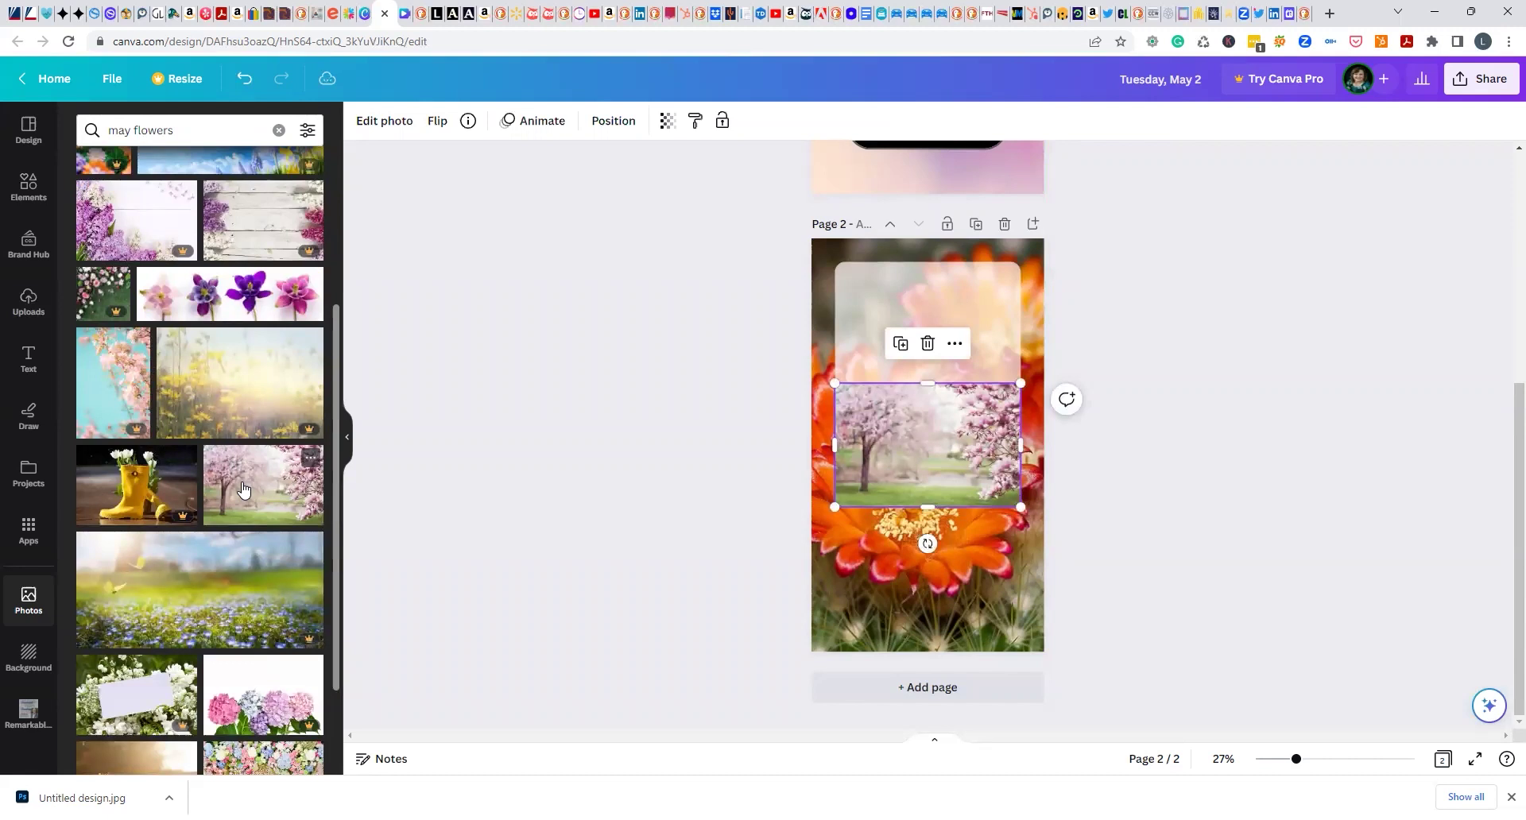
{"action": "left_click", "coordinate": [927, 343]}
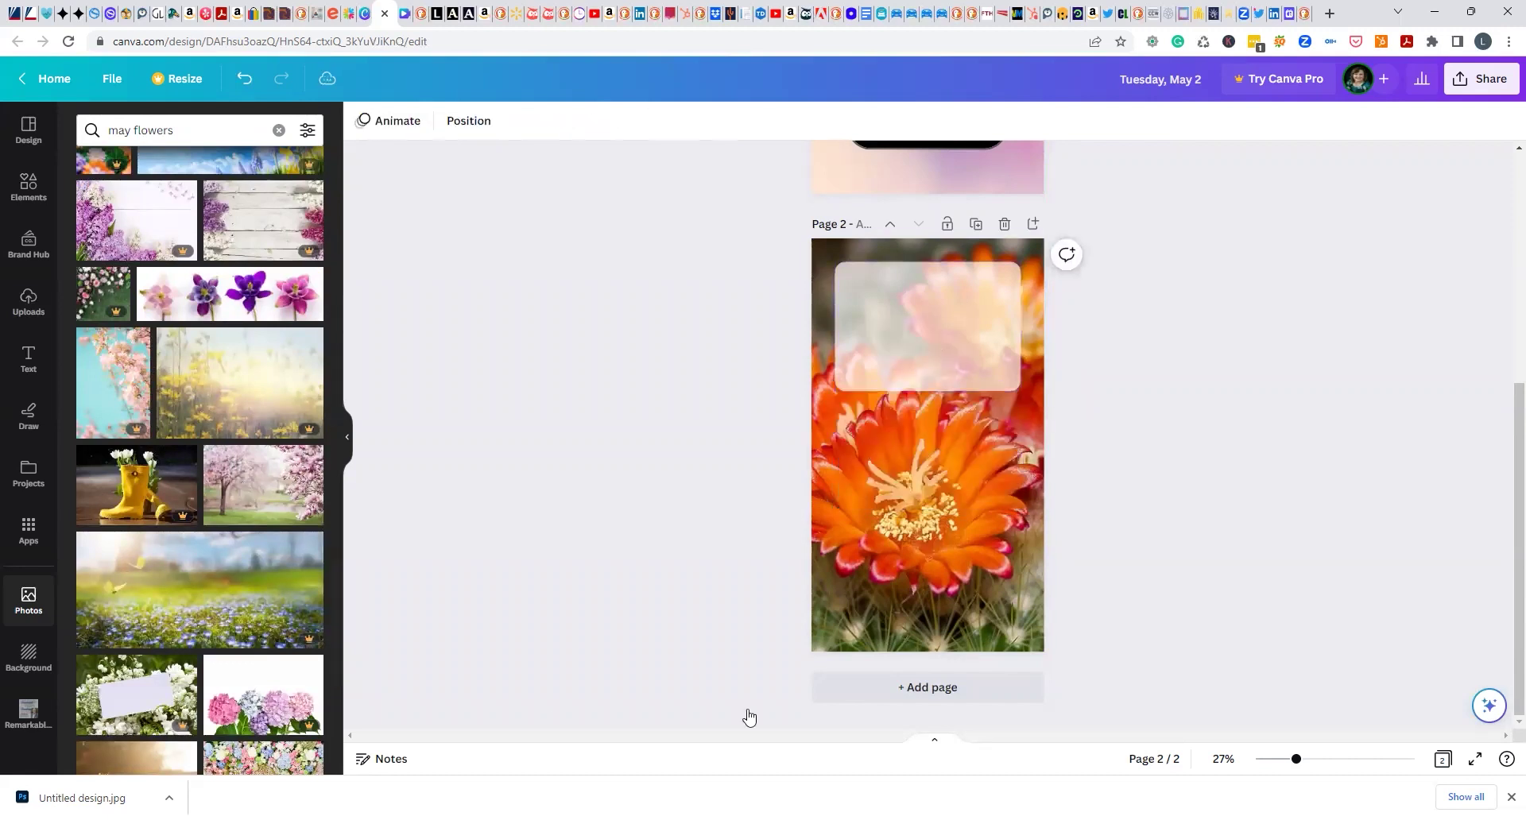
{"action": "scroll", "coordinate": [228, 513], "scroll_direction": "down", "scroll_amount": 4}
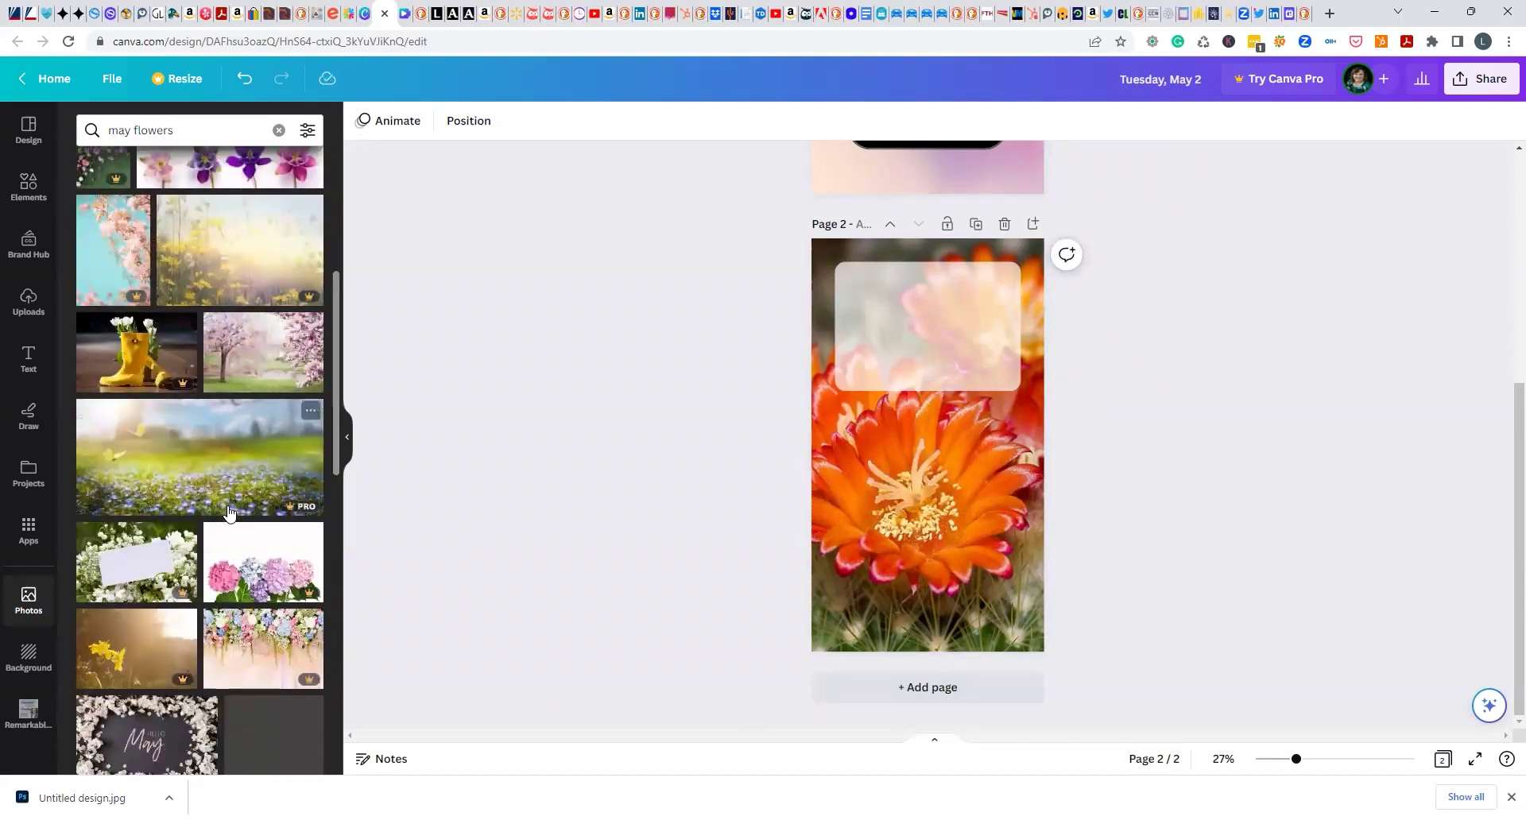
{"action": "scroll", "coordinate": [228, 512], "scroll_direction": "down", "scroll_amount": 2}
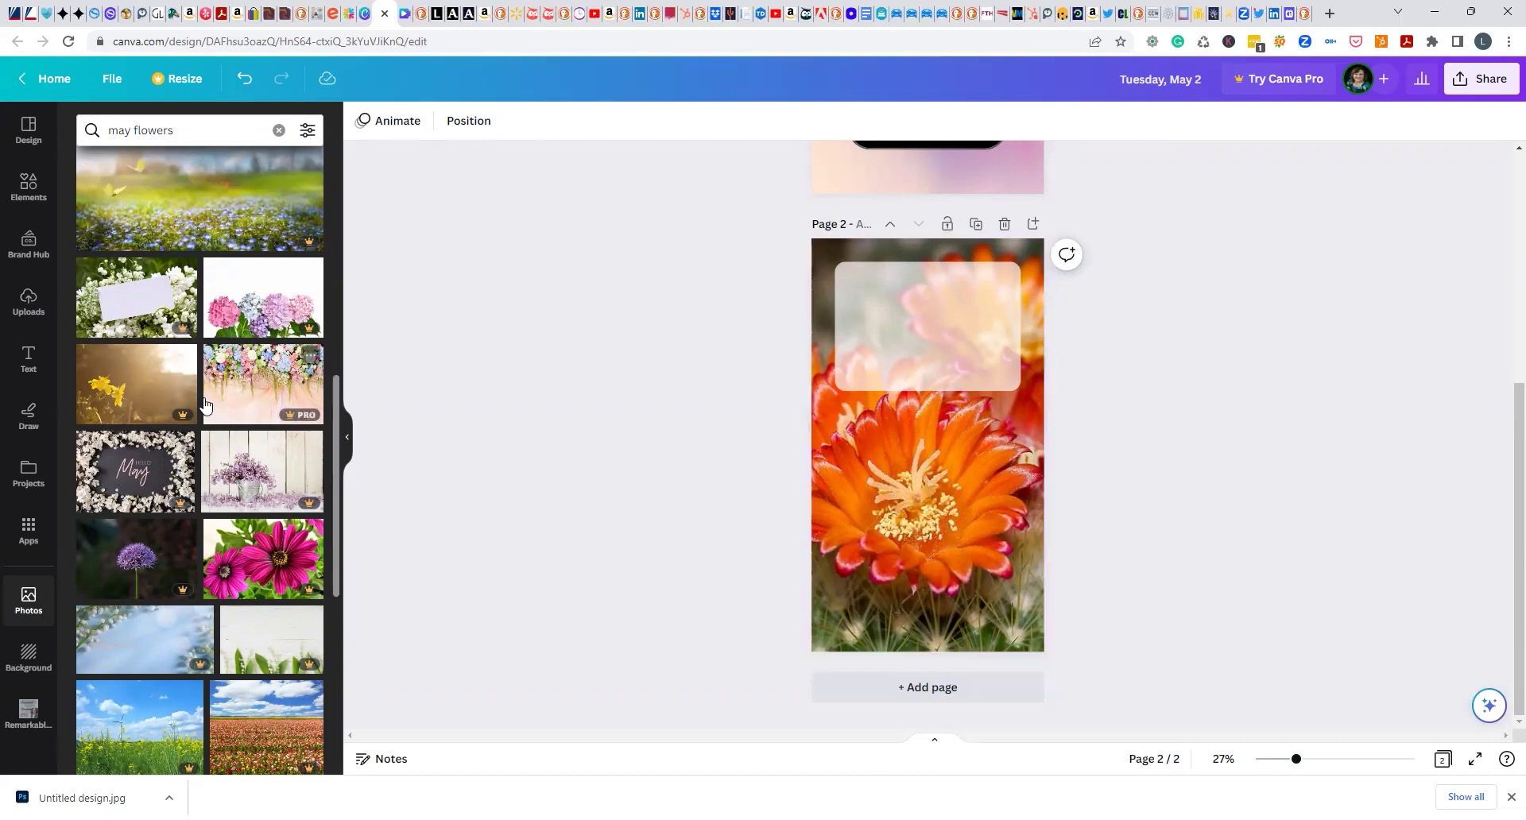
{"action": "scroll", "coordinate": [188, 475], "scroll_direction": "down", "scroll_amount": 4}
{"action": "scroll", "coordinate": [186, 470], "scroll_direction": "down", "scroll_amount": 4}
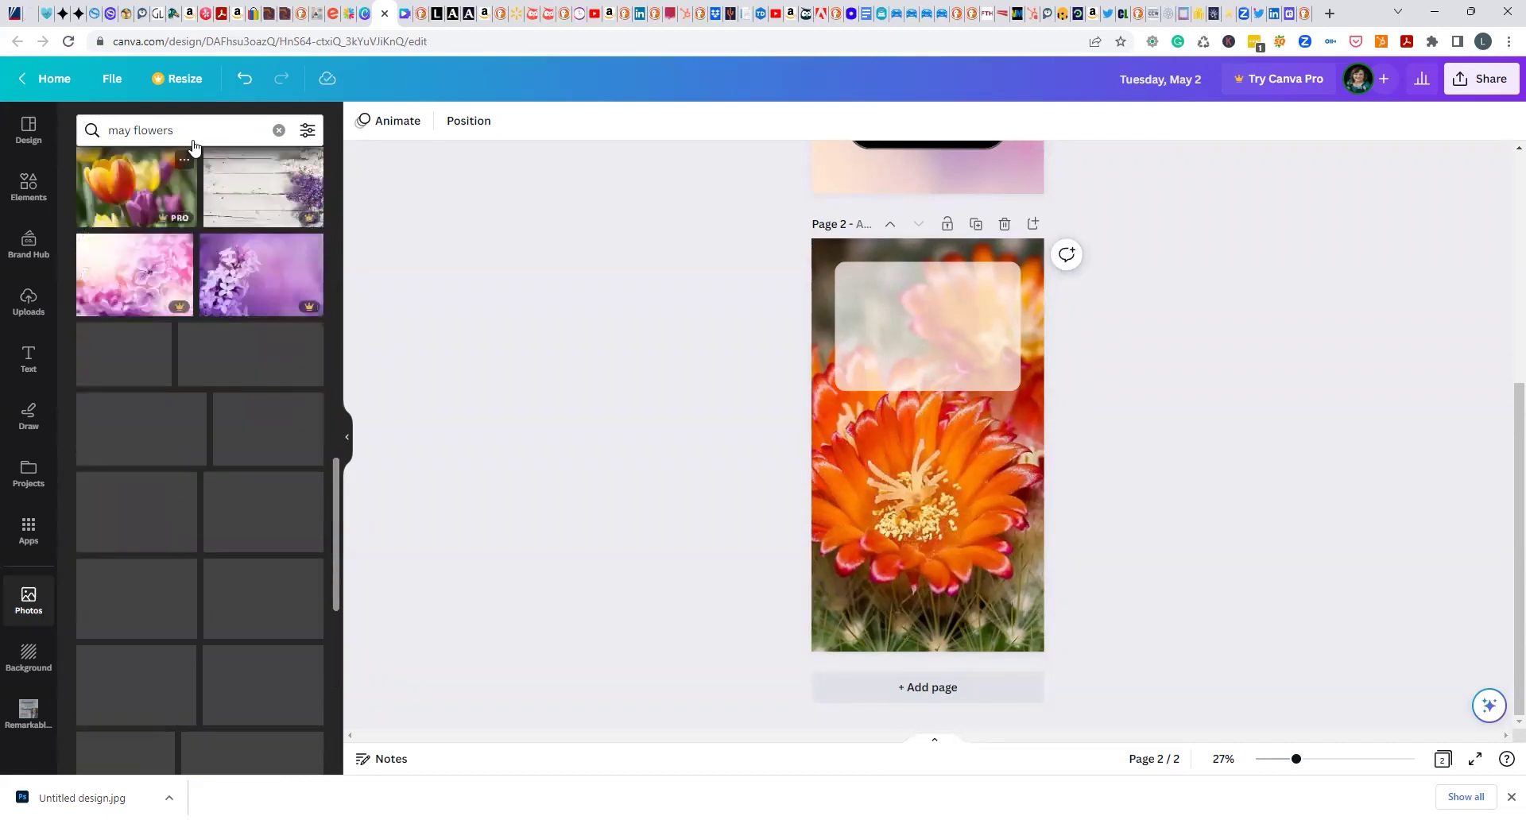
{"action": "left_click", "coordinate": [191, 132]}
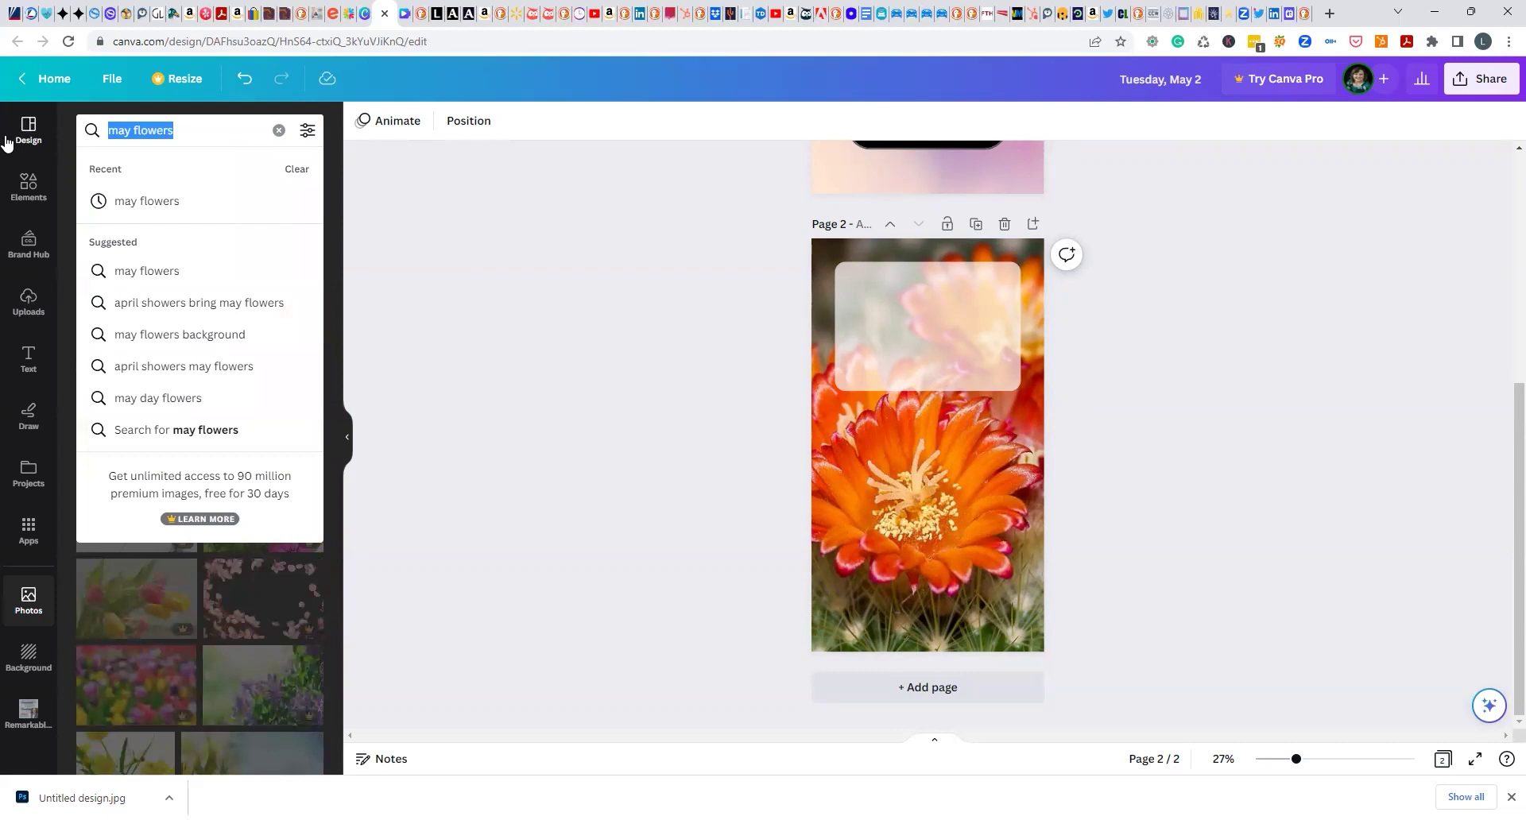
Search photos for 'cinco de mayo food' and browse the results
{"action": "type", "text": "cinco "}
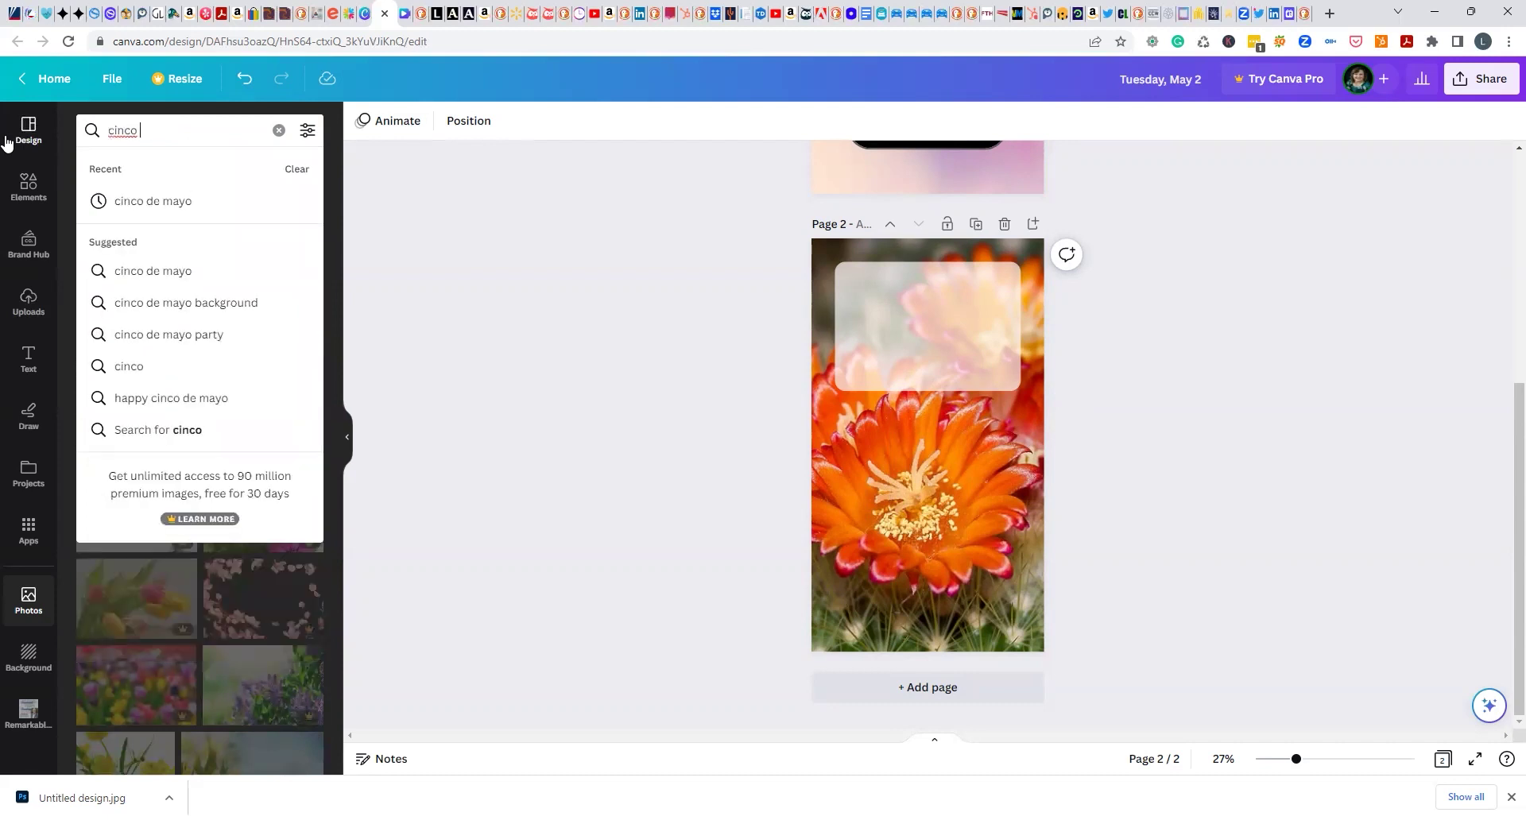
{"action": "type", "text": "de mayo"}
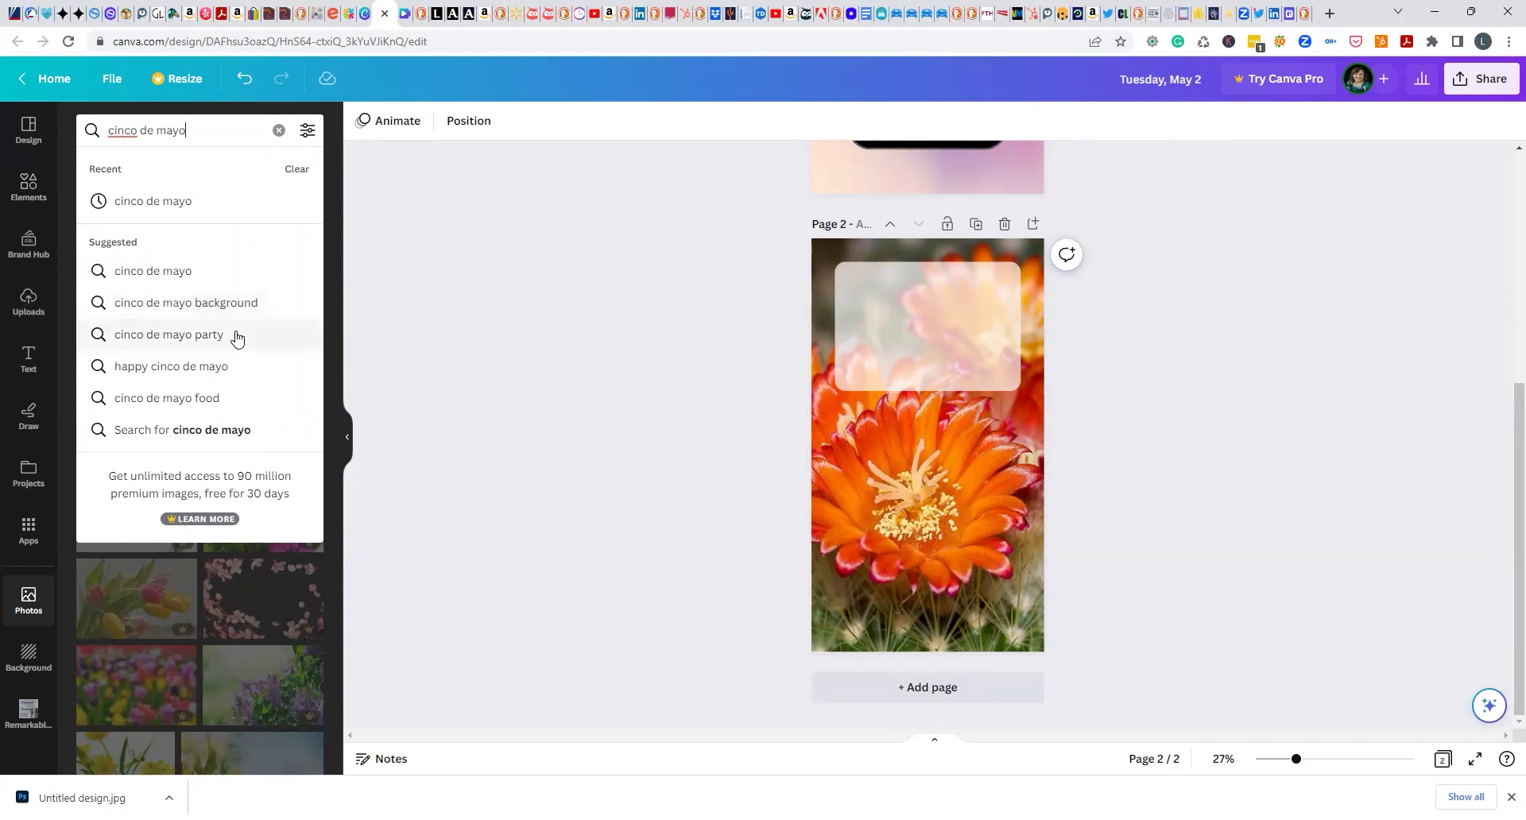
{"action": "left_click", "coordinate": [230, 399]}
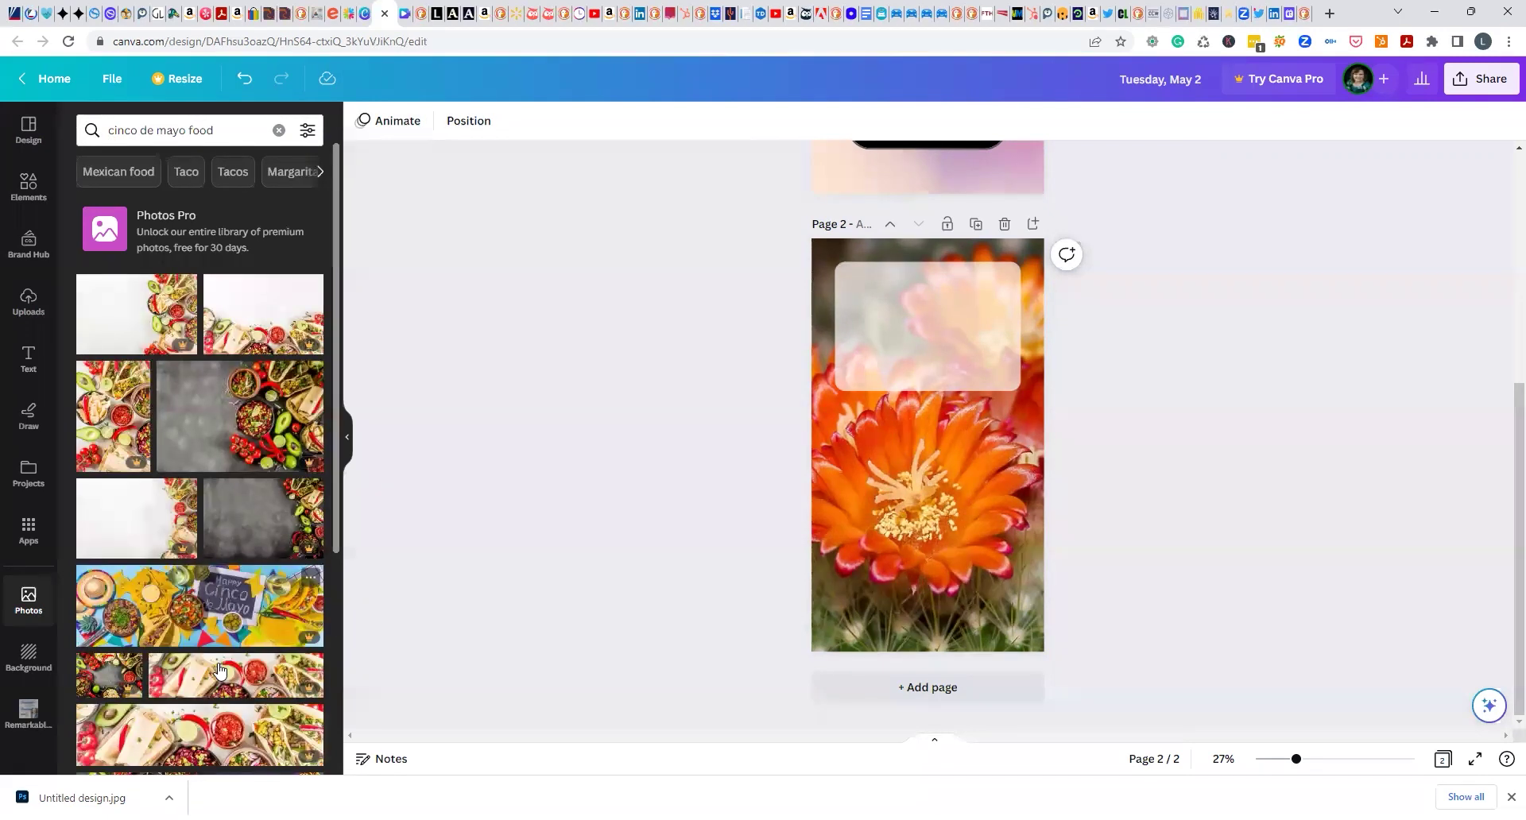
{"action": "scroll", "coordinate": [221, 670], "scroll_direction": "down", "scroll_amount": 4}
{"action": "scroll", "coordinate": [219, 667], "scroll_direction": "down", "scroll_amount": 4}
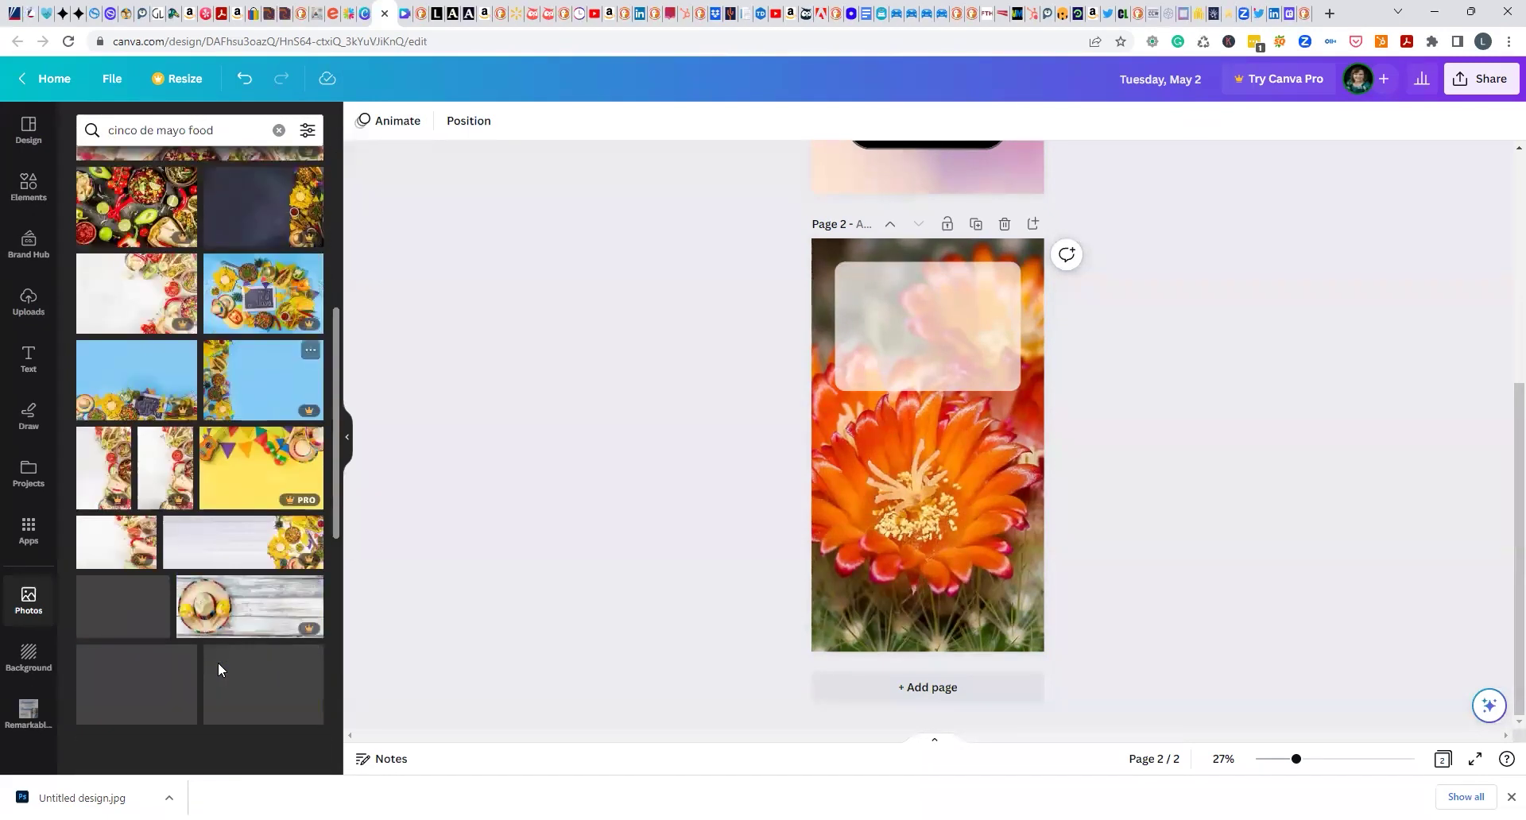
{"action": "scroll", "coordinate": [218, 661], "scroll_direction": "up", "scroll_amount": 8}
Replace the search with 'april showers bring may flowers' photos
{"action": "left_click", "coordinate": [213, 134]}
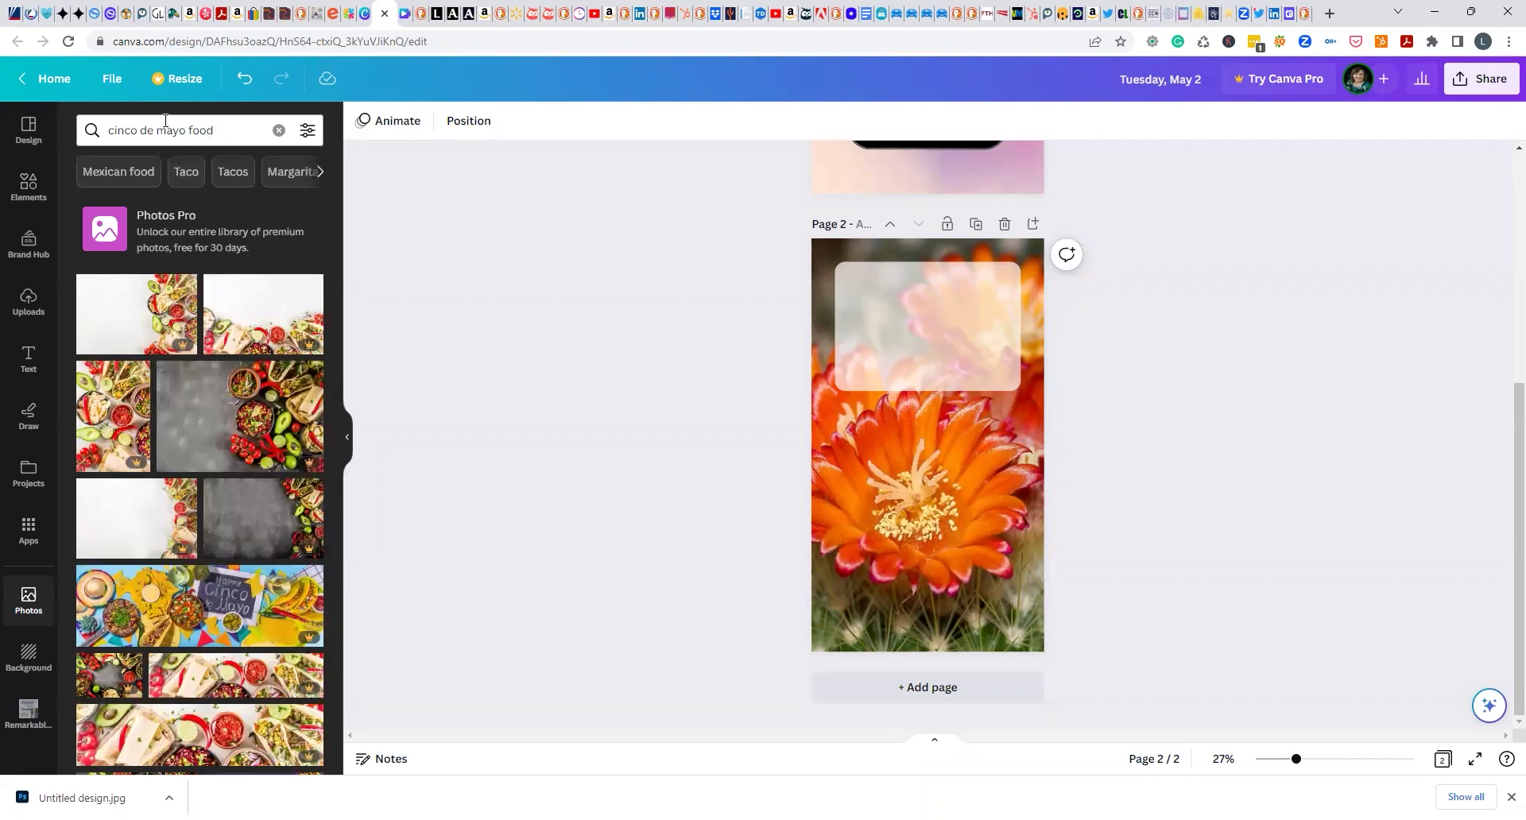
{"action": "type", "text": "may flowers"}
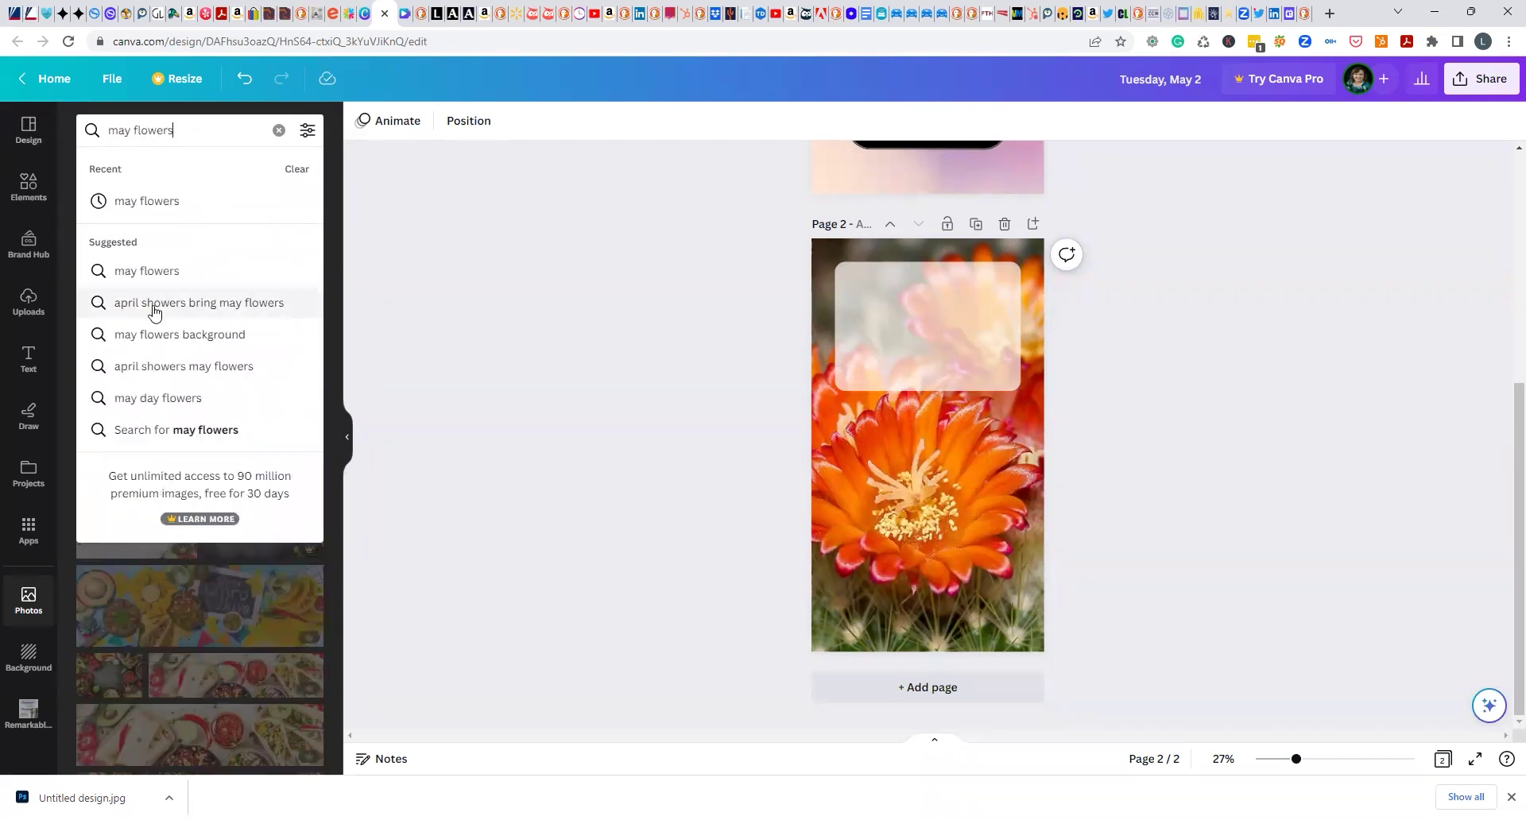
{"action": "left_click", "coordinate": [239, 310]}
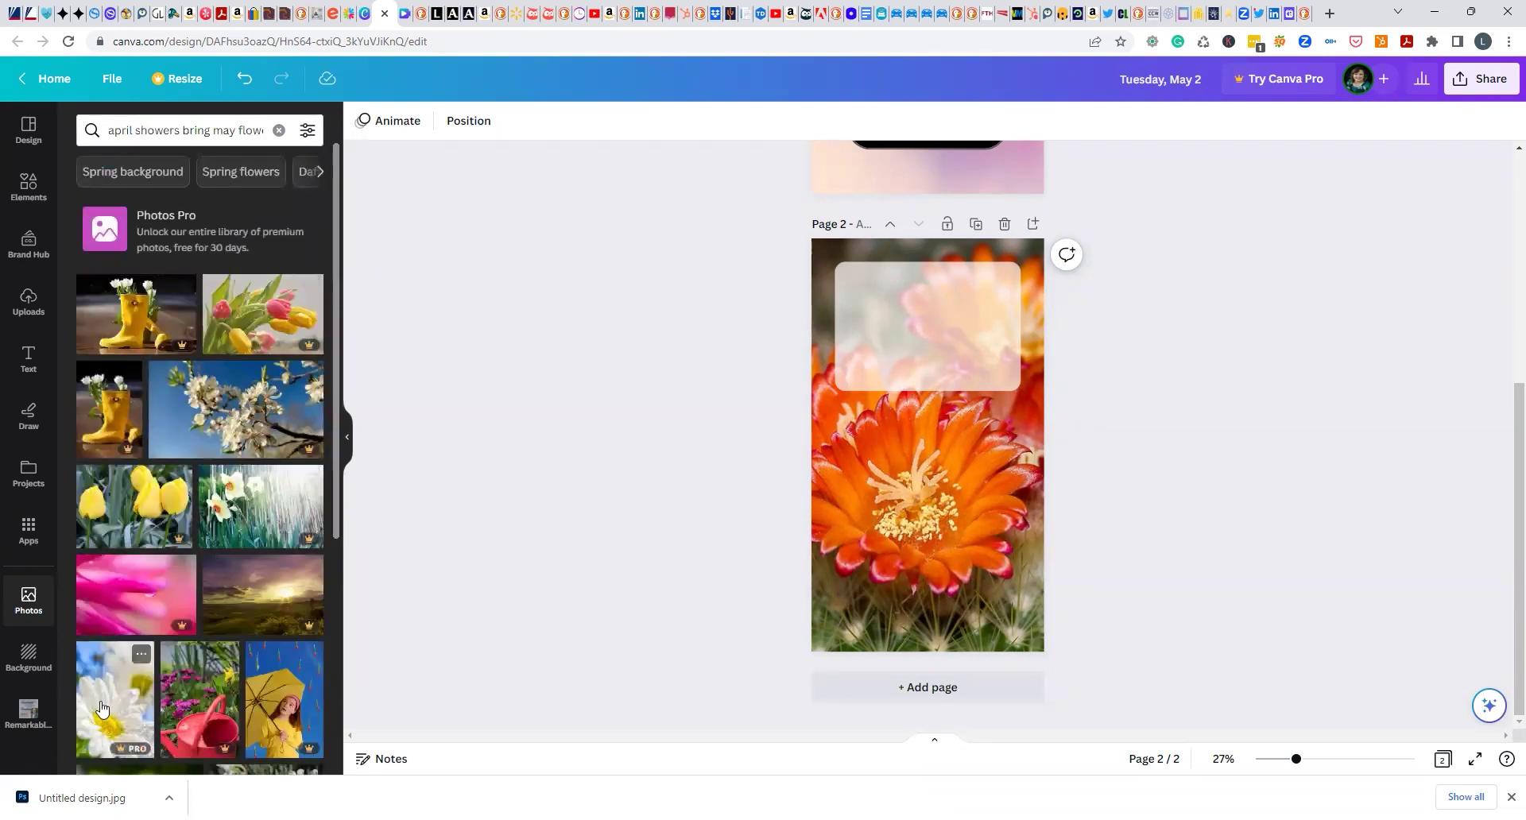
{"action": "left_click", "coordinate": [101, 707]}
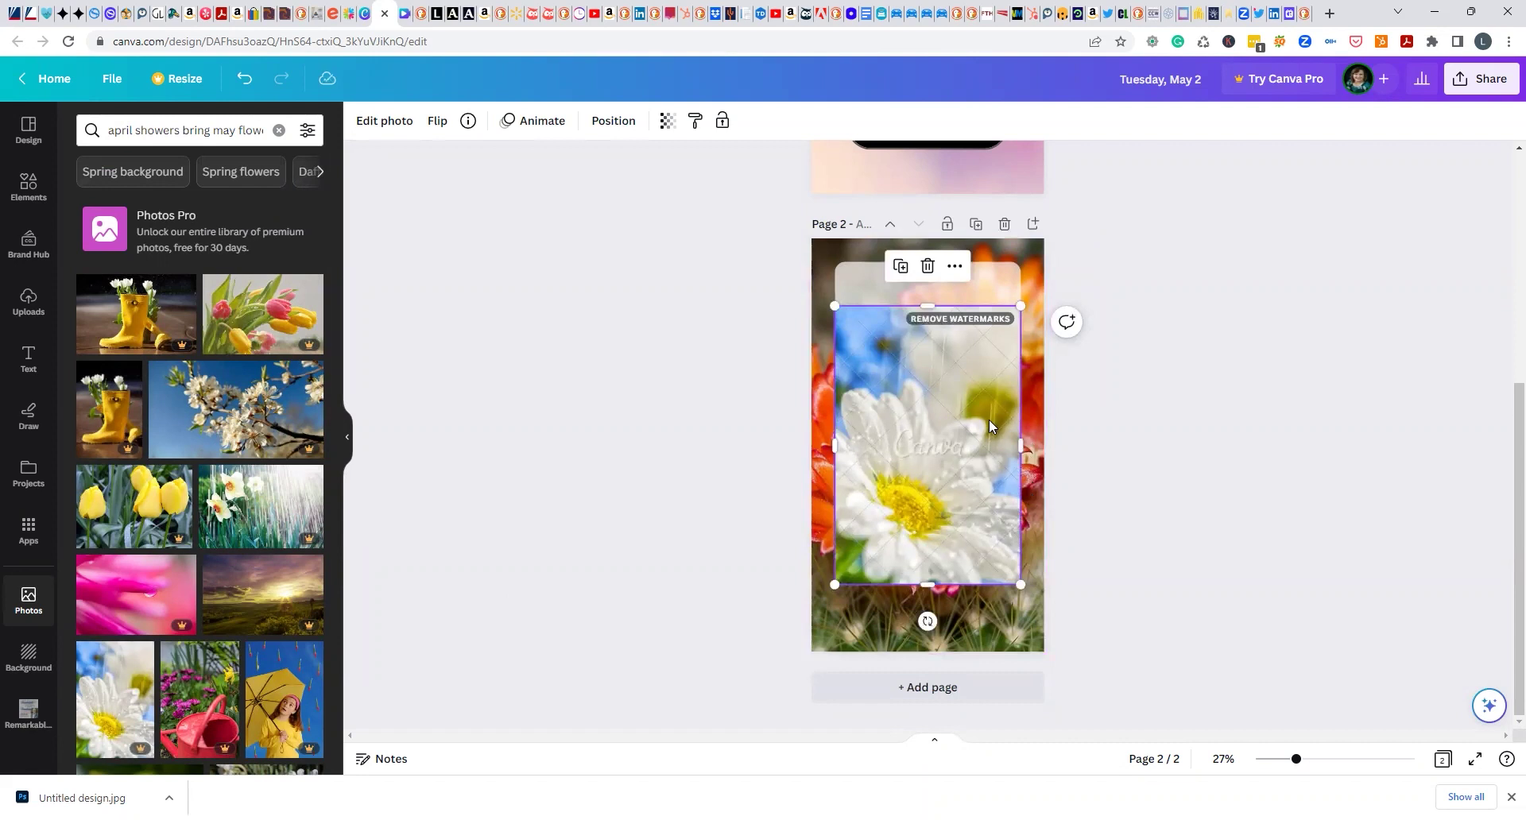
{"action": "left_click", "coordinate": [959, 320]}
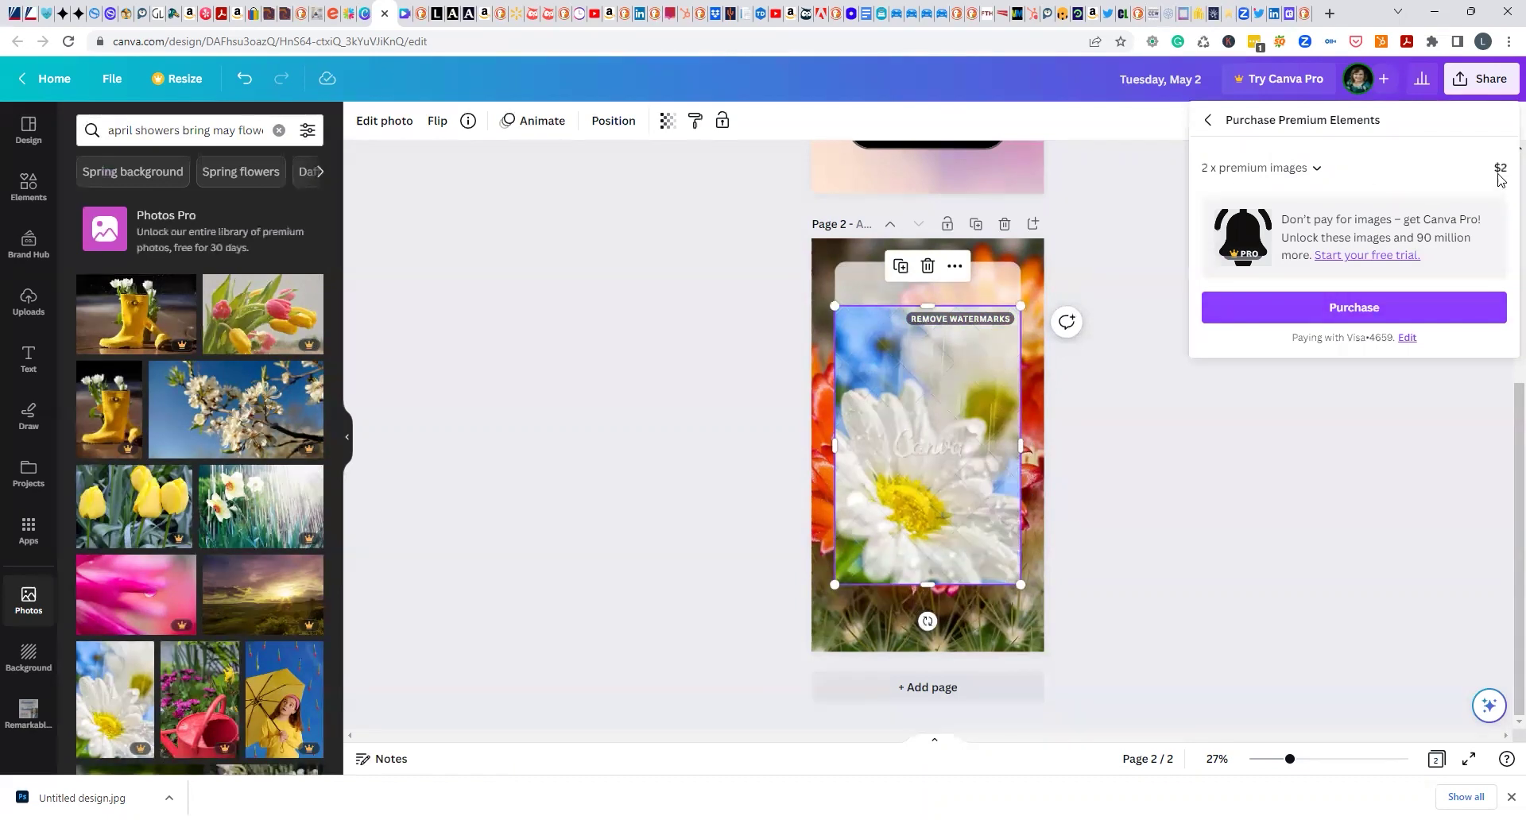
{"action": "left_click", "coordinate": [1148, 430]}
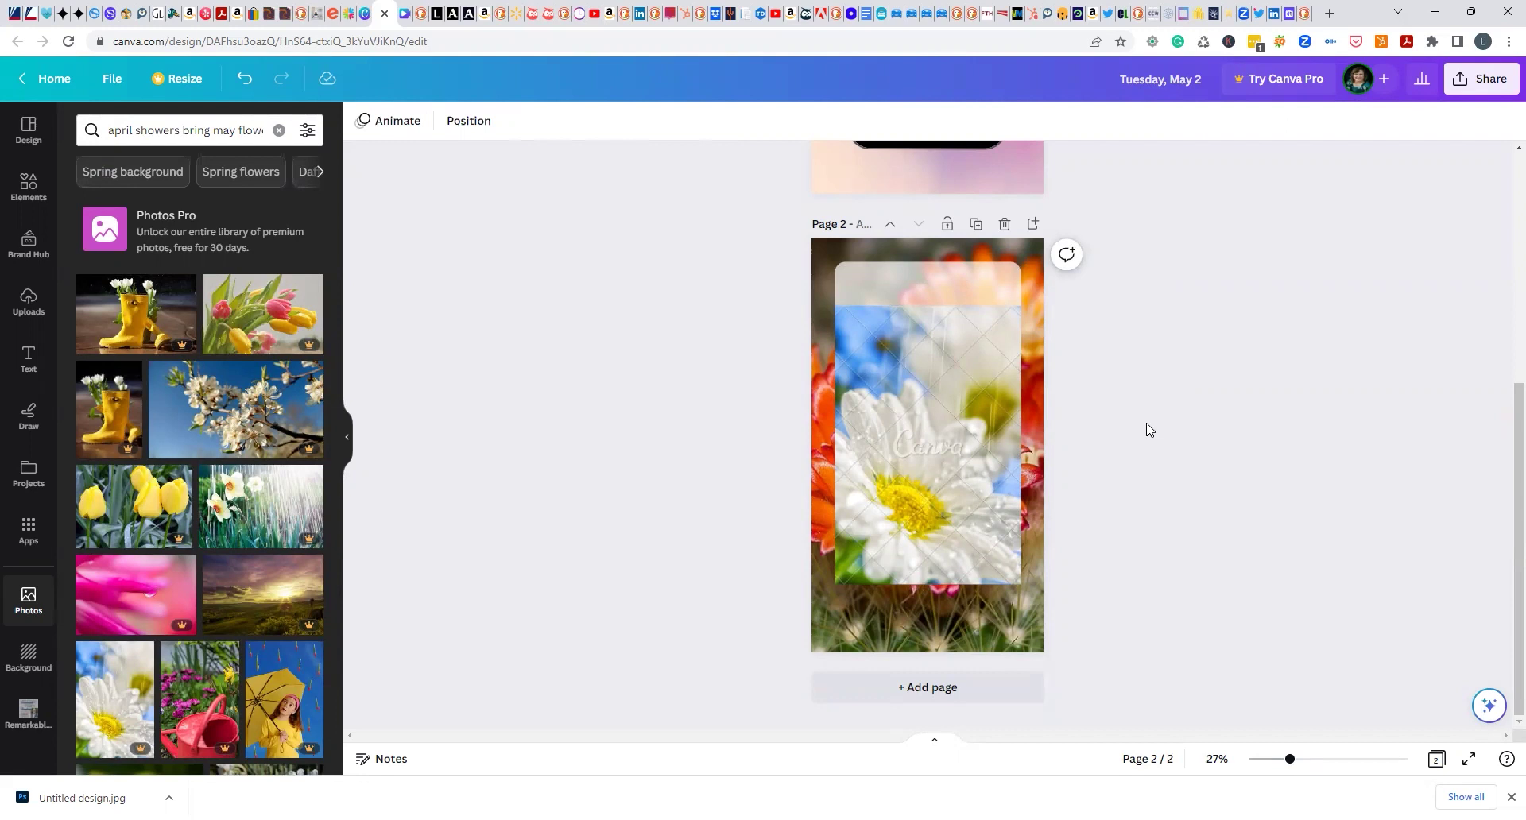
{"action": "left_click", "coordinate": [914, 523]}
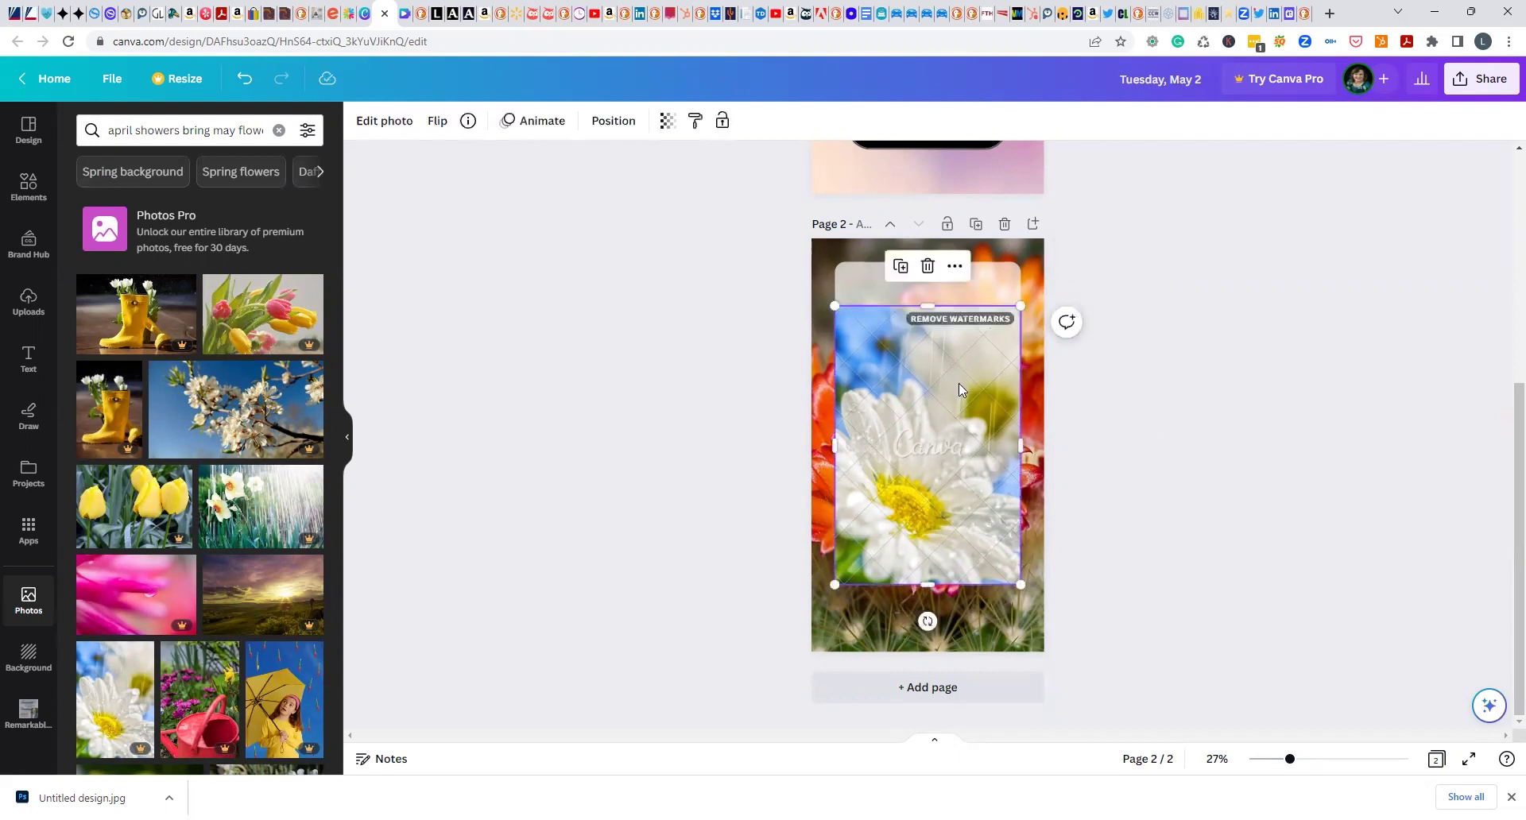
{"action": "left_click", "coordinate": [927, 267]}
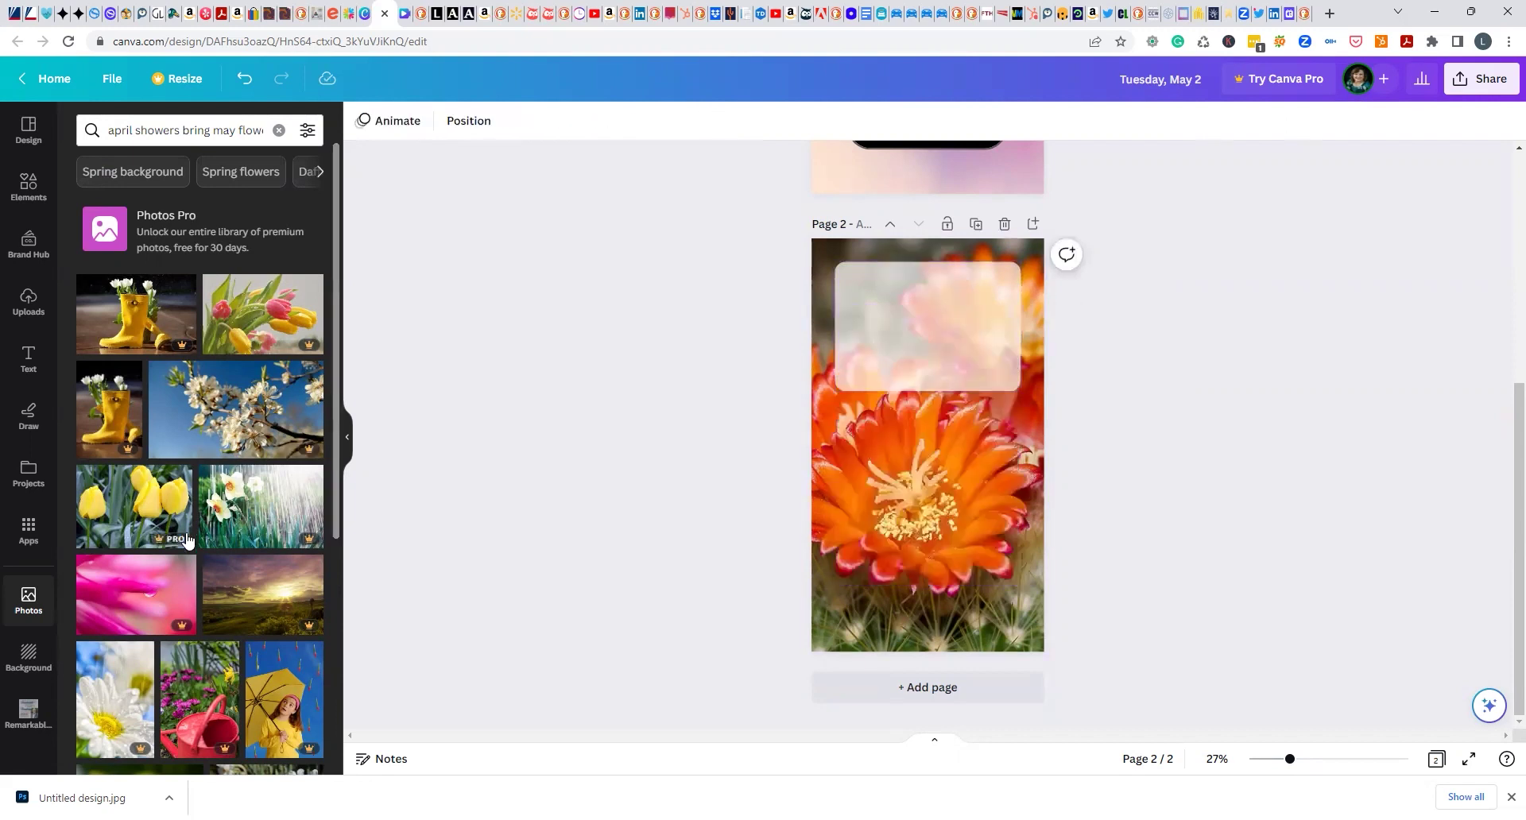
{"action": "scroll", "coordinate": [239, 477], "scroll_direction": "down", "scroll_amount": 5}
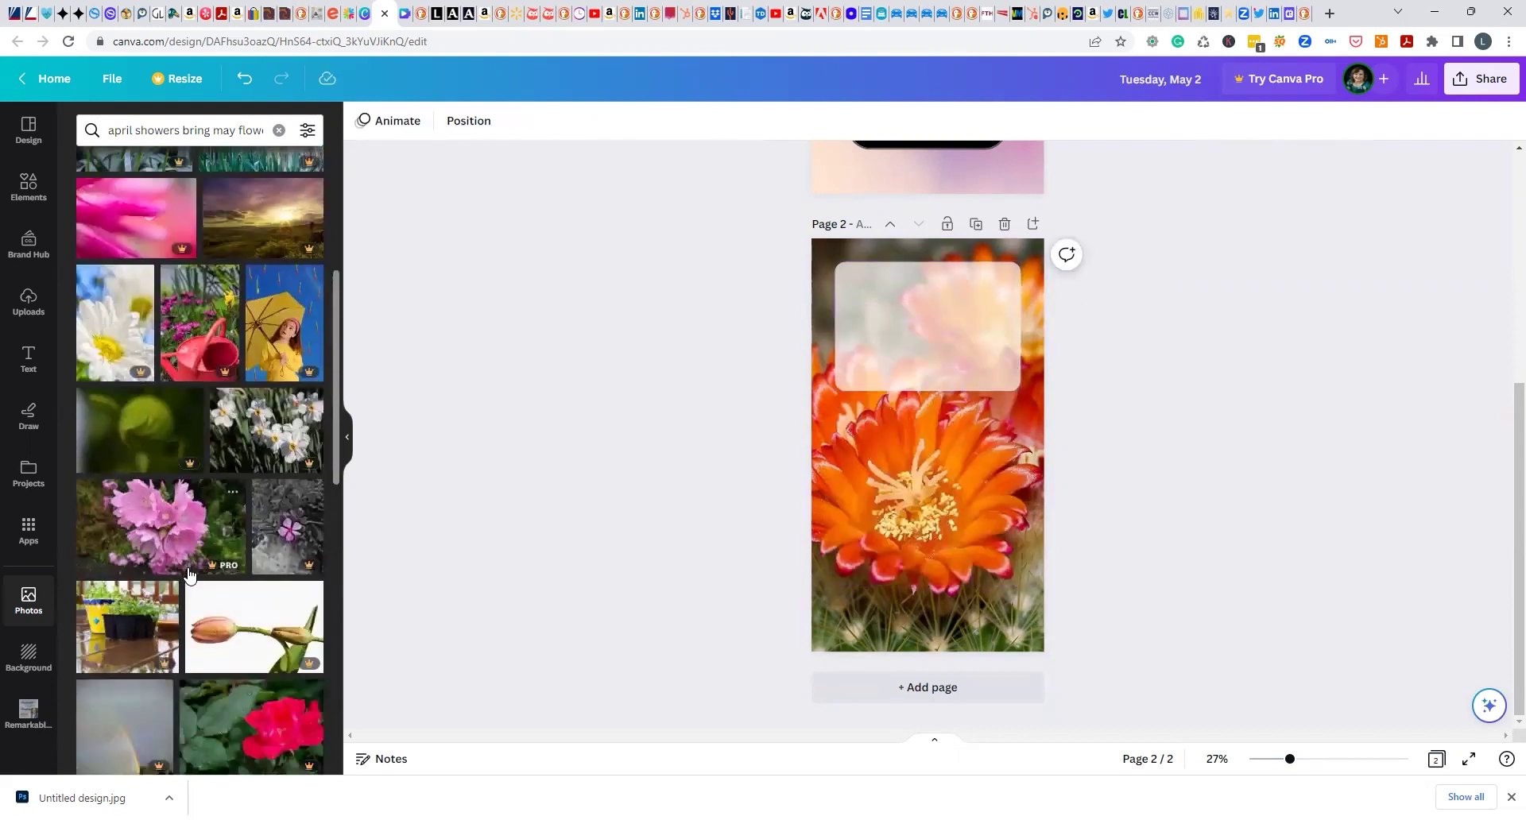
{"action": "scroll", "coordinate": [235, 485], "scroll_direction": "down", "scroll_amount": 10}
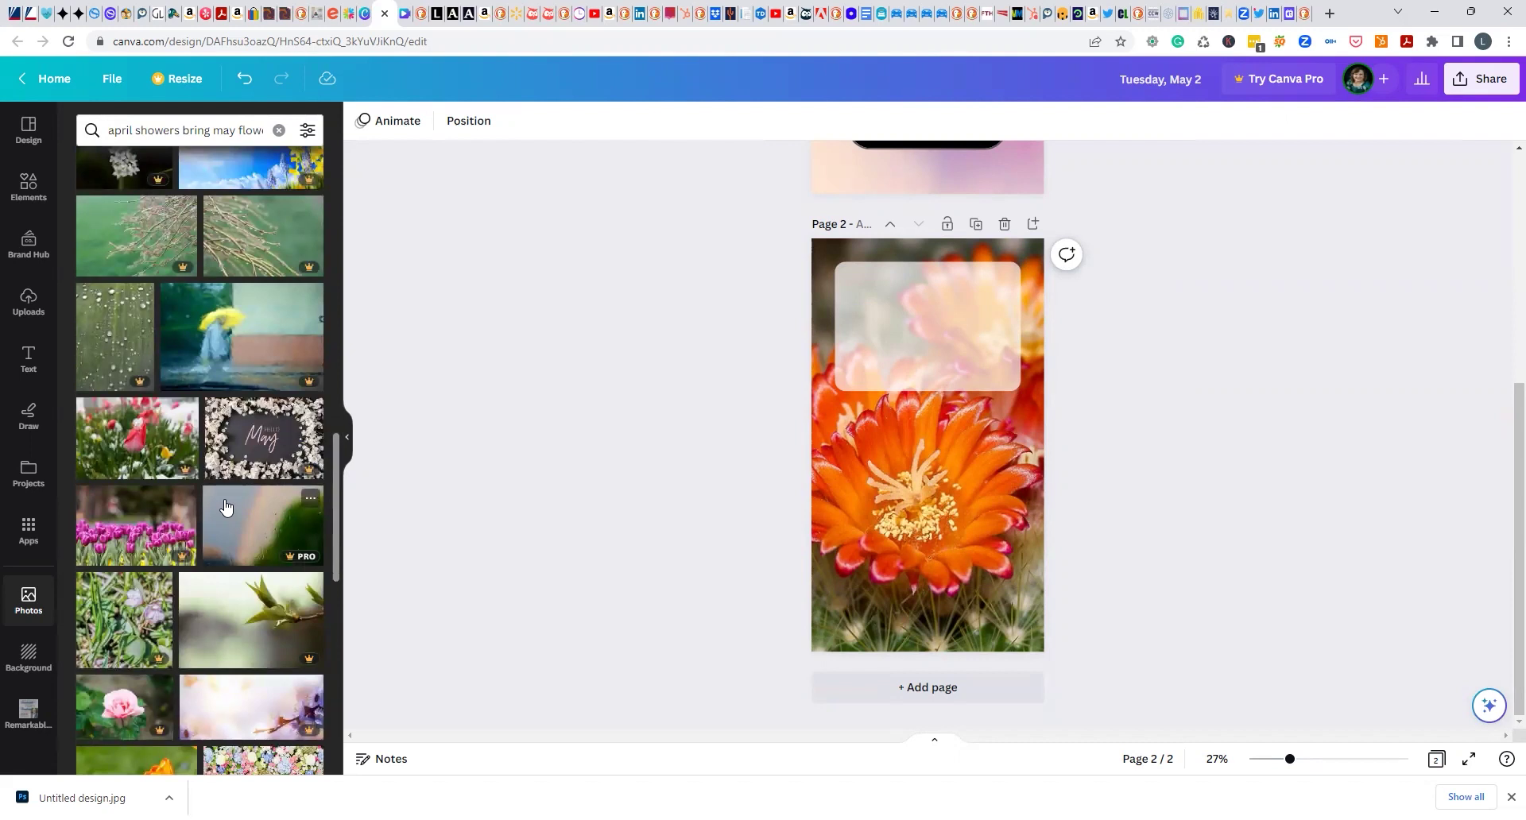
{"action": "scroll", "coordinate": [226, 507], "scroll_direction": "down", "scroll_amount": 5}
{"action": "scroll", "coordinate": [225, 506], "scroll_direction": "down", "scroll_amount": 5}
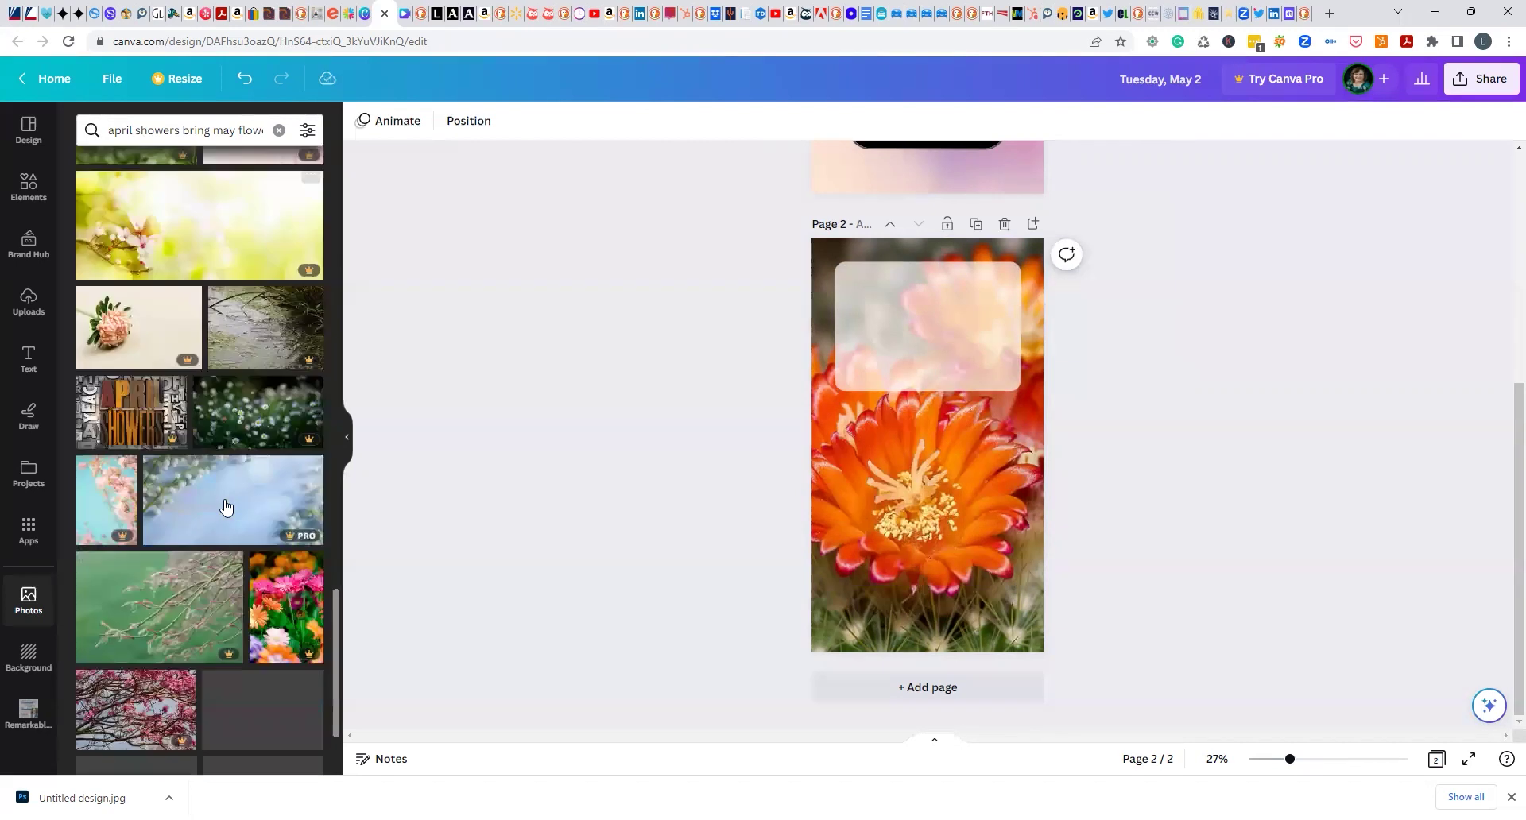
{"action": "triple_click", "coordinate": [178, 135]}
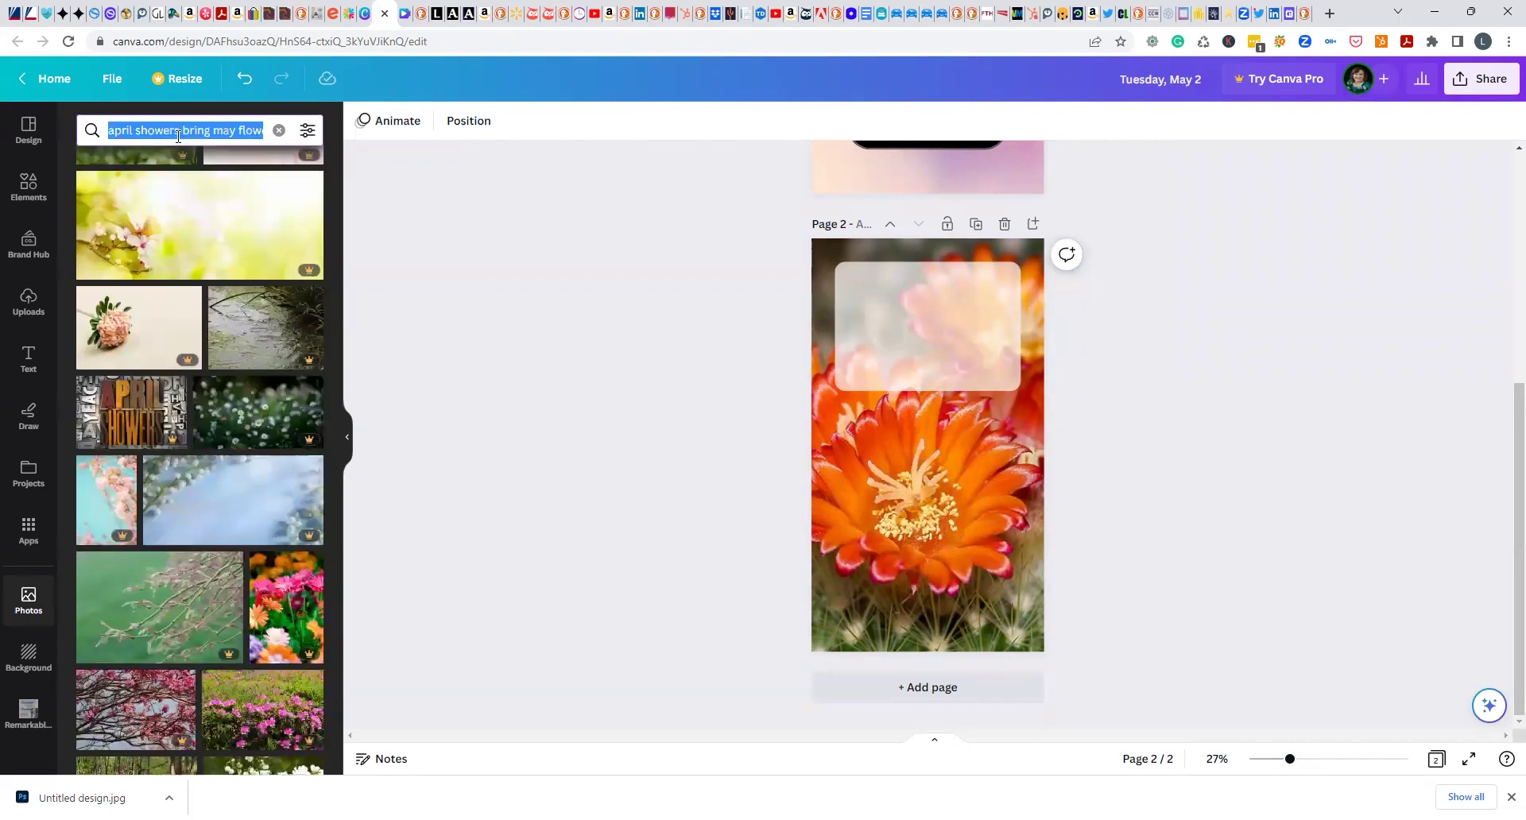
Search photos for 'candy', fixing the misspelled 'andy' query
{"action": "type", "text": "andy"}
{"action": "key", "text": "Return"}
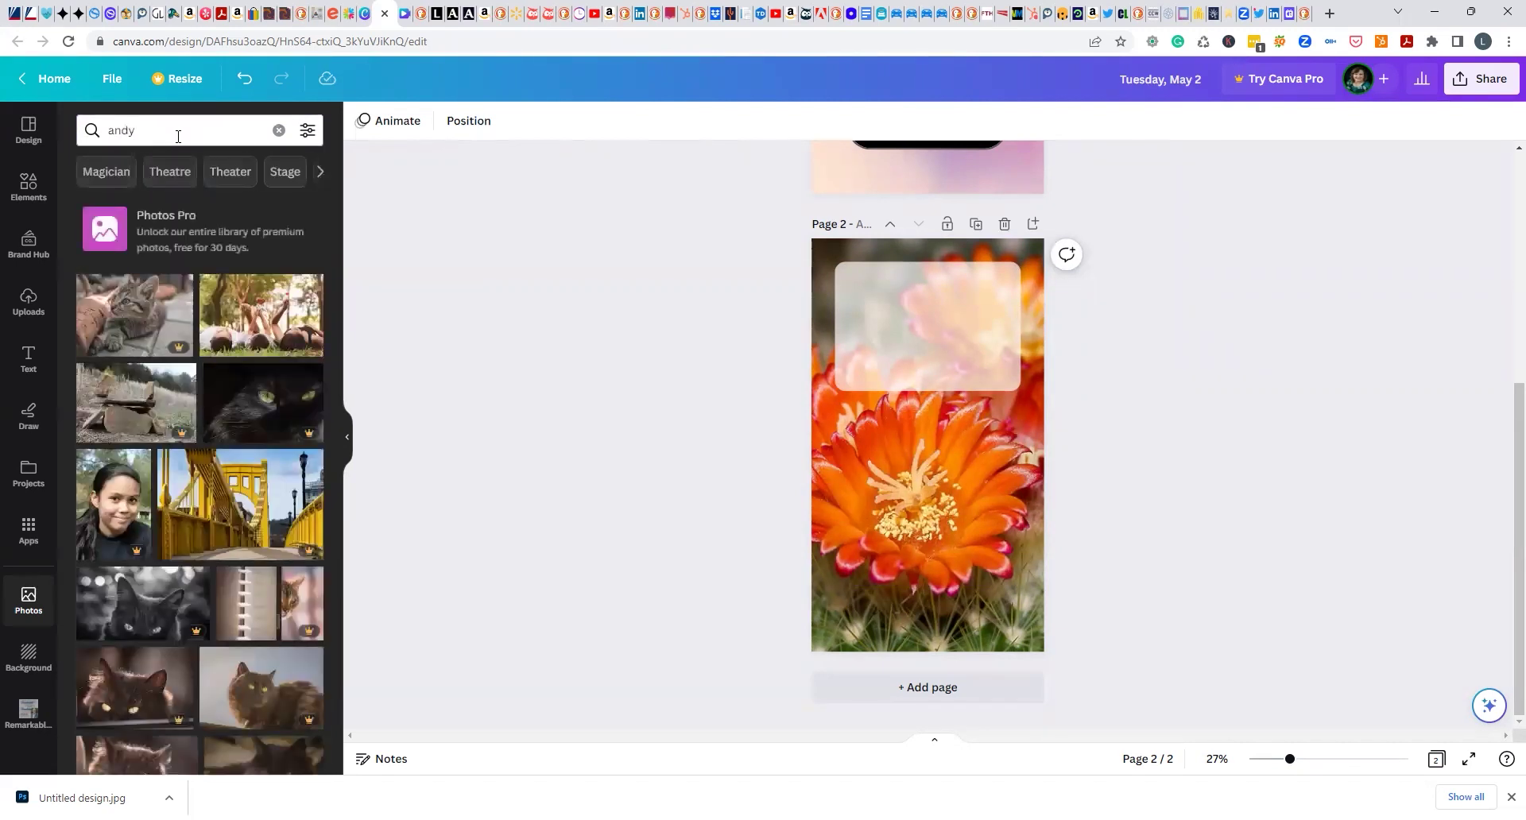
{"action": "left_click", "coordinate": [165, 129]}
{"action": "key", "text": "Home"}
{"action": "type", "text": "c"}
{"action": "key", "text": "Return"}
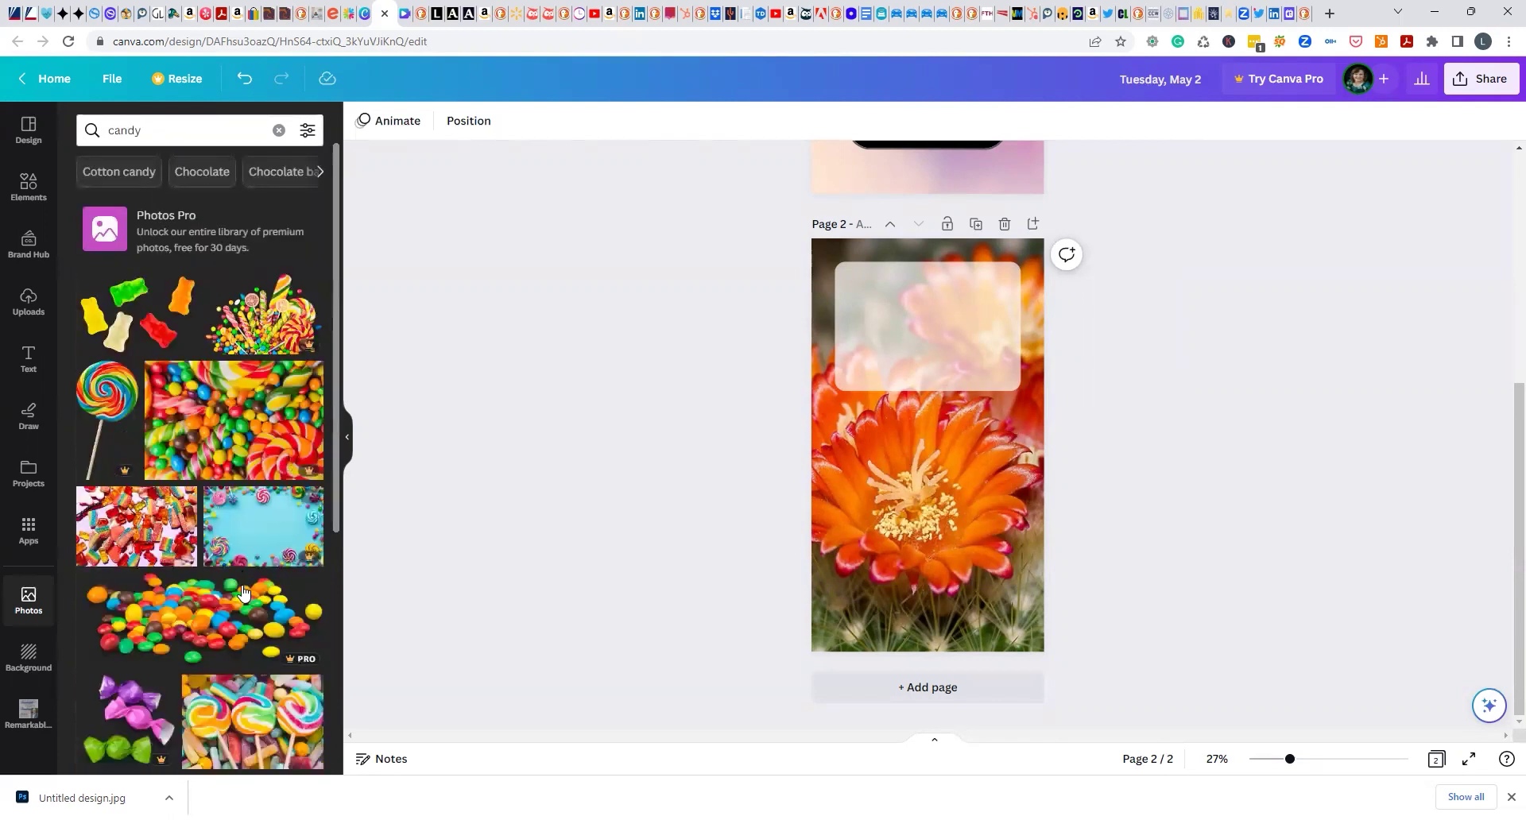
Try the gummy, colourful and peppermint candy photos on page 2, deleting each
{"action": "left_click", "coordinate": [127, 546]}
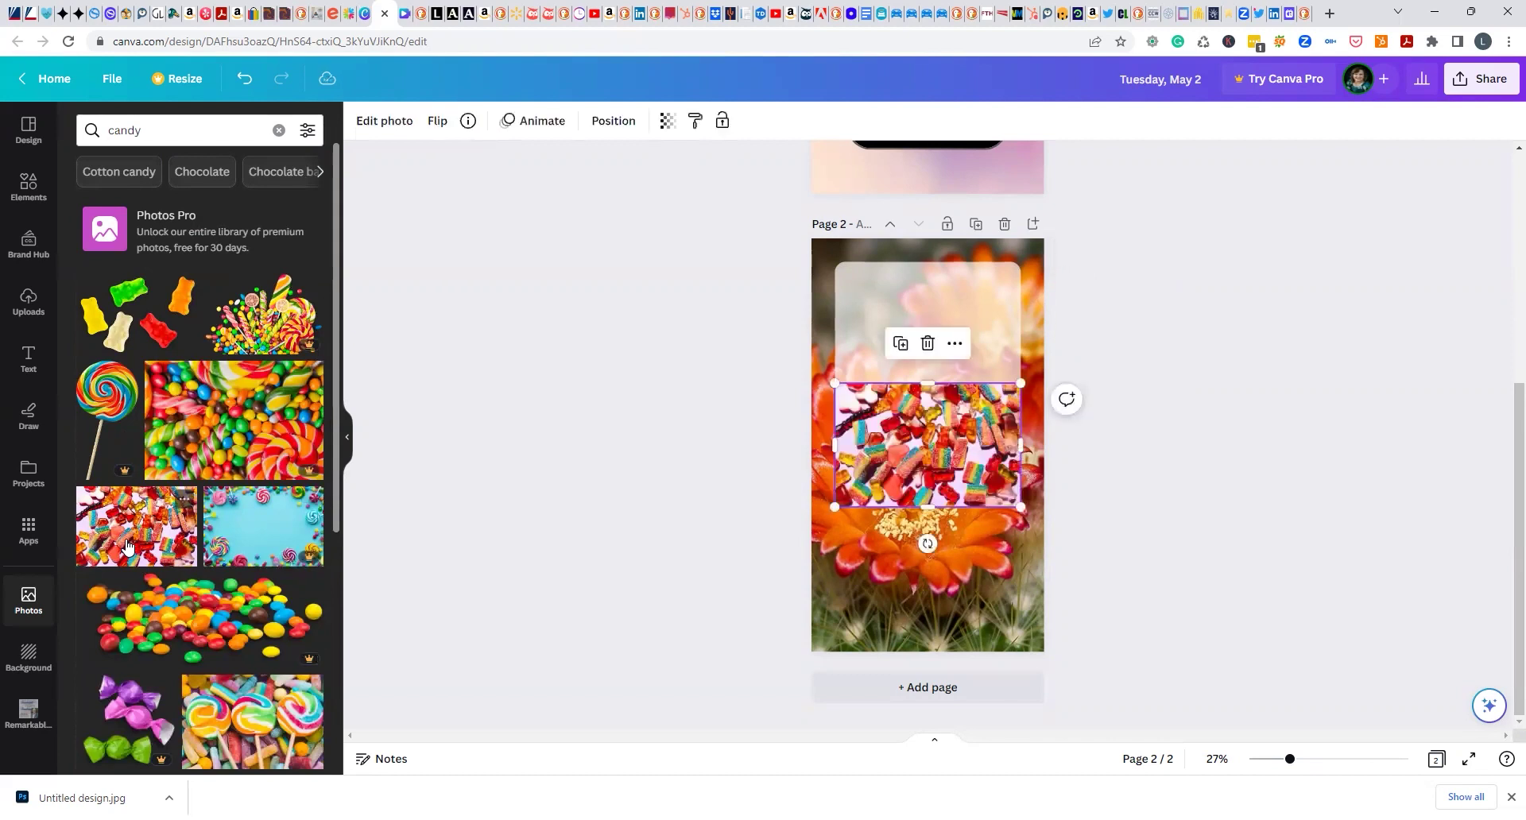
{"action": "left_click", "coordinate": [235, 421]}
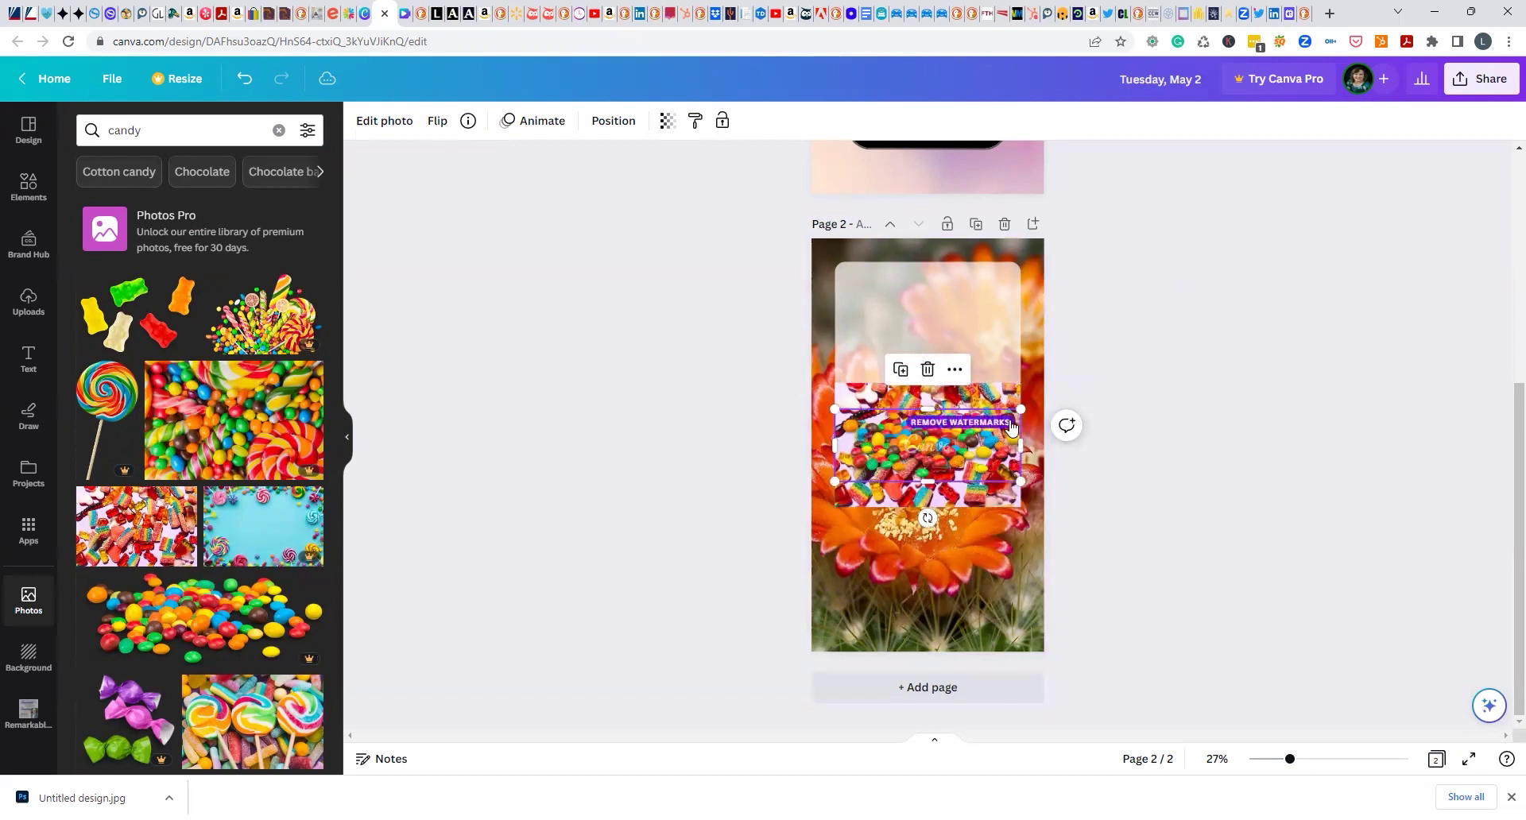
{"action": "left_click", "coordinate": [927, 369]}
{"action": "left_click", "coordinate": [938, 436]}
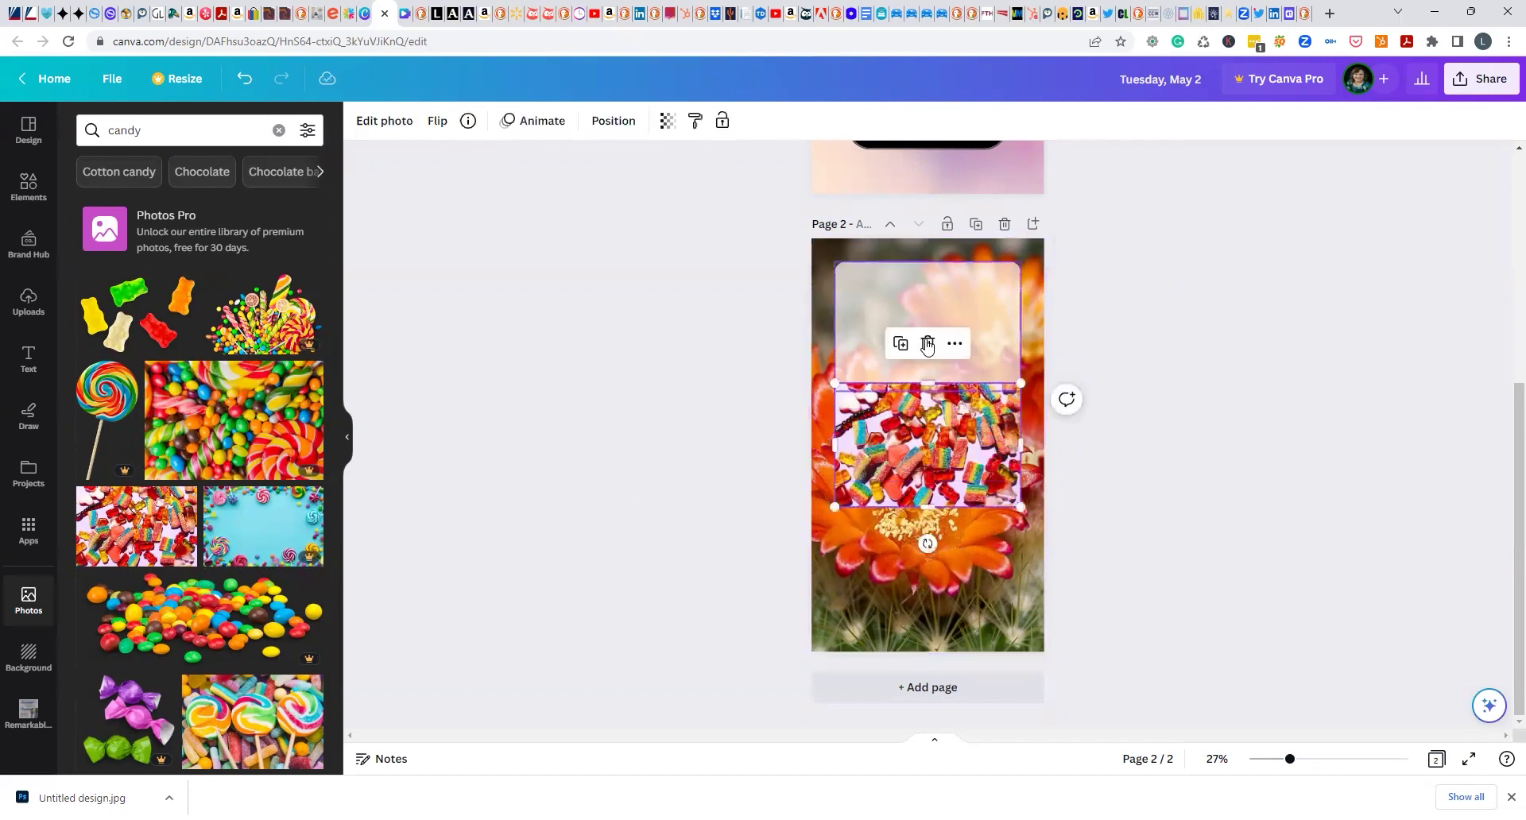
{"action": "left_click", "coordinate": [927, 249]}
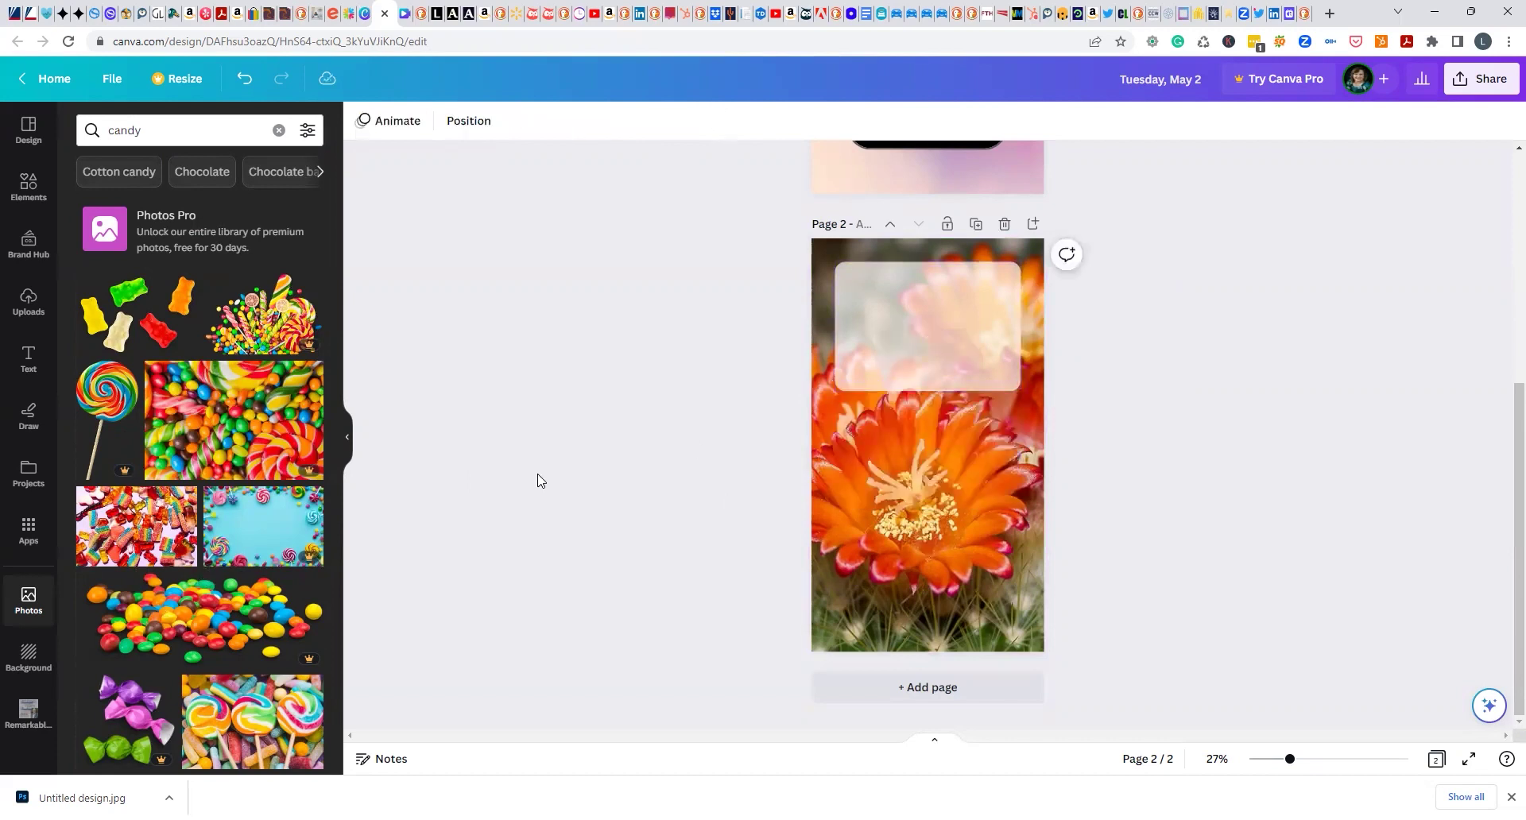
{"action": "scroll", "coordinate": [202, 546], "scroll_direction": "down", "scroll_amount": 5}
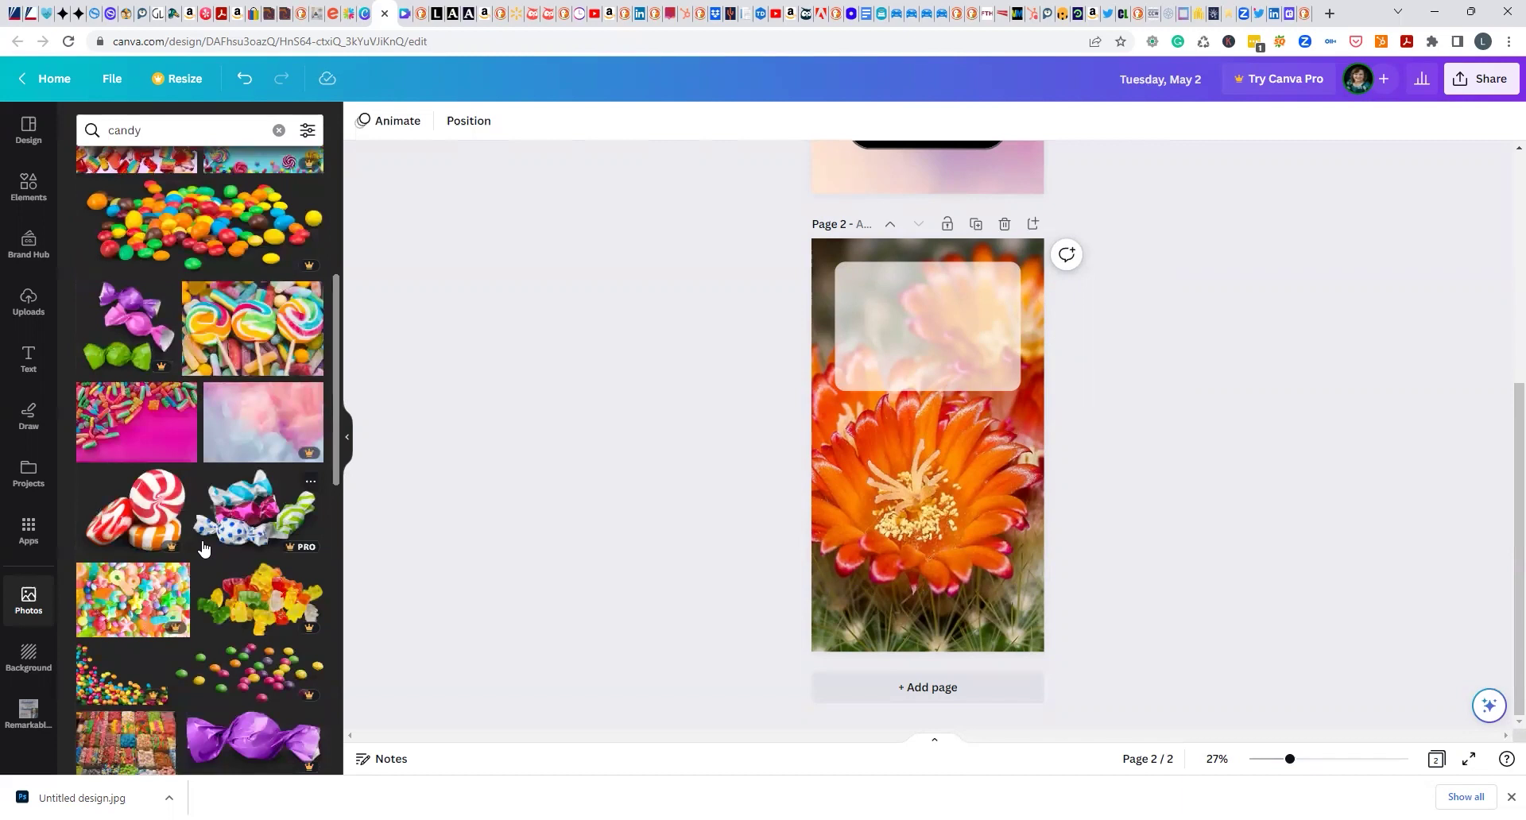
{"action": "left_click", "coordinate": [143, 504]}
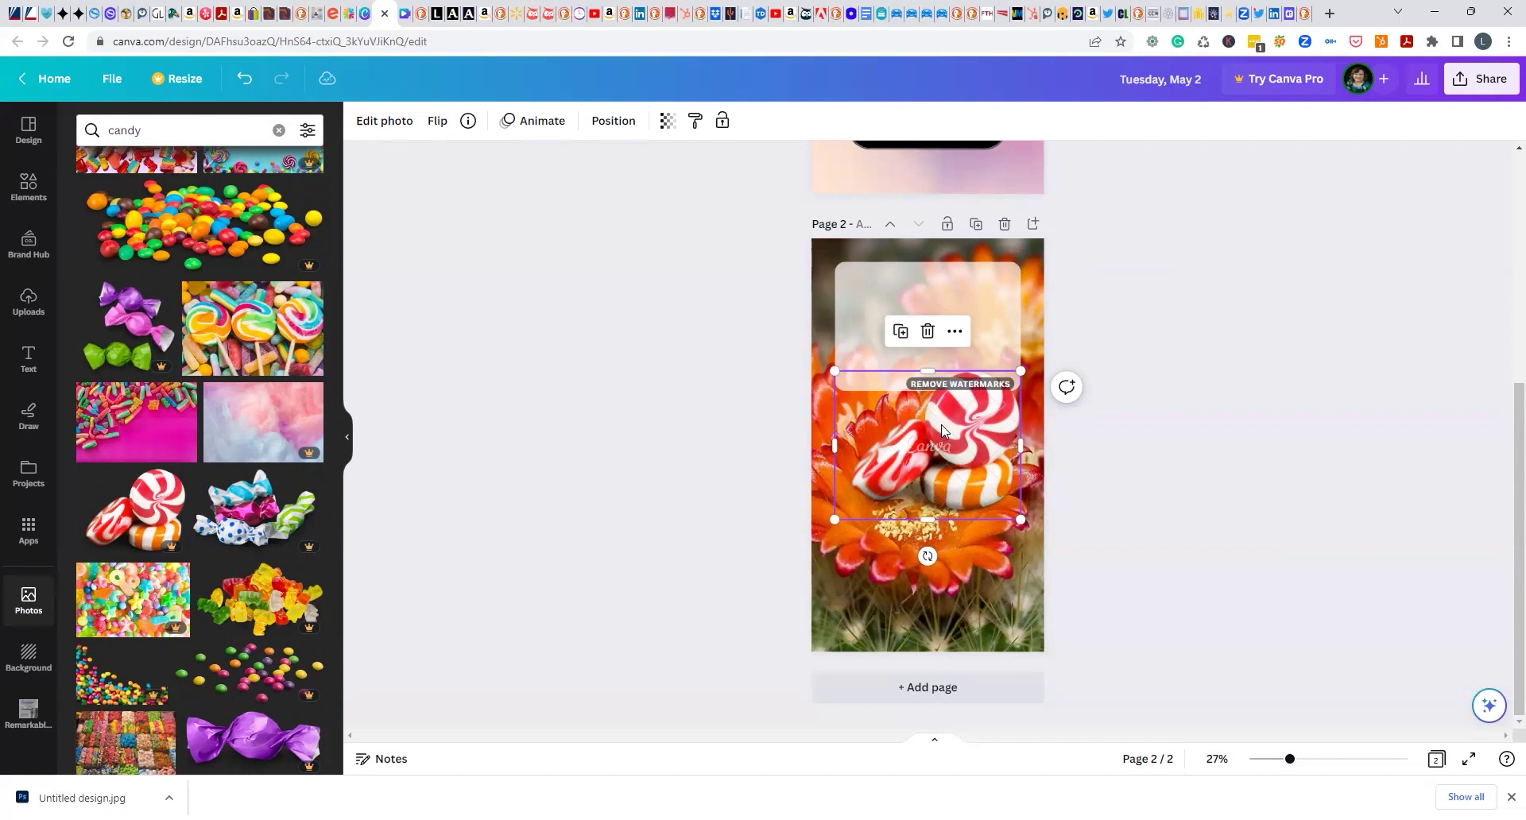
{"action": "left_click", "coordinate": [927, 332]}
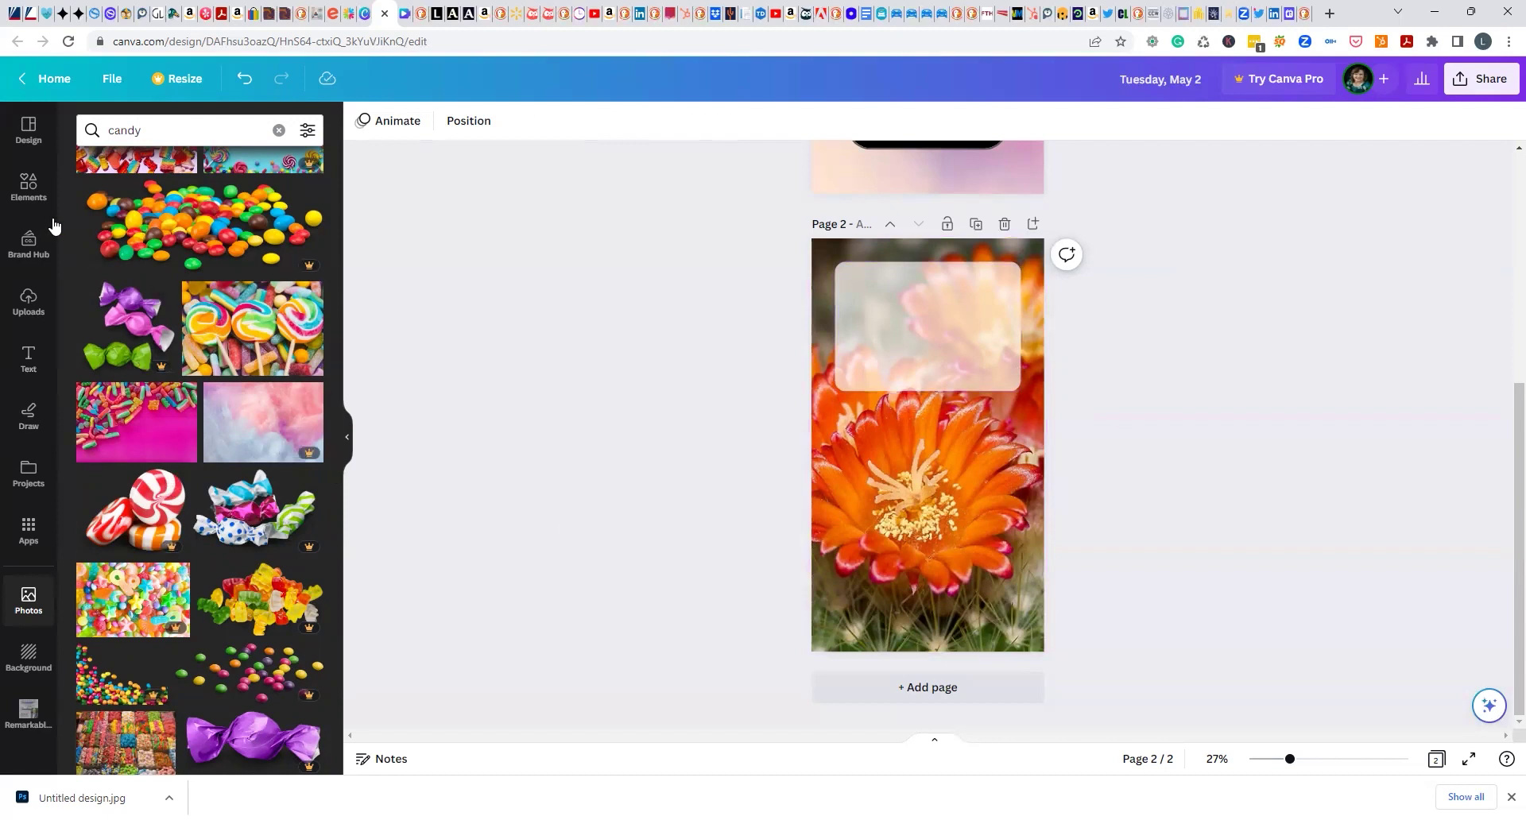
From the Text panel templates, place the pink script 'You're Invited!' combination over the bloom
{"action": "left_click", "coordinate": [26, 362]}
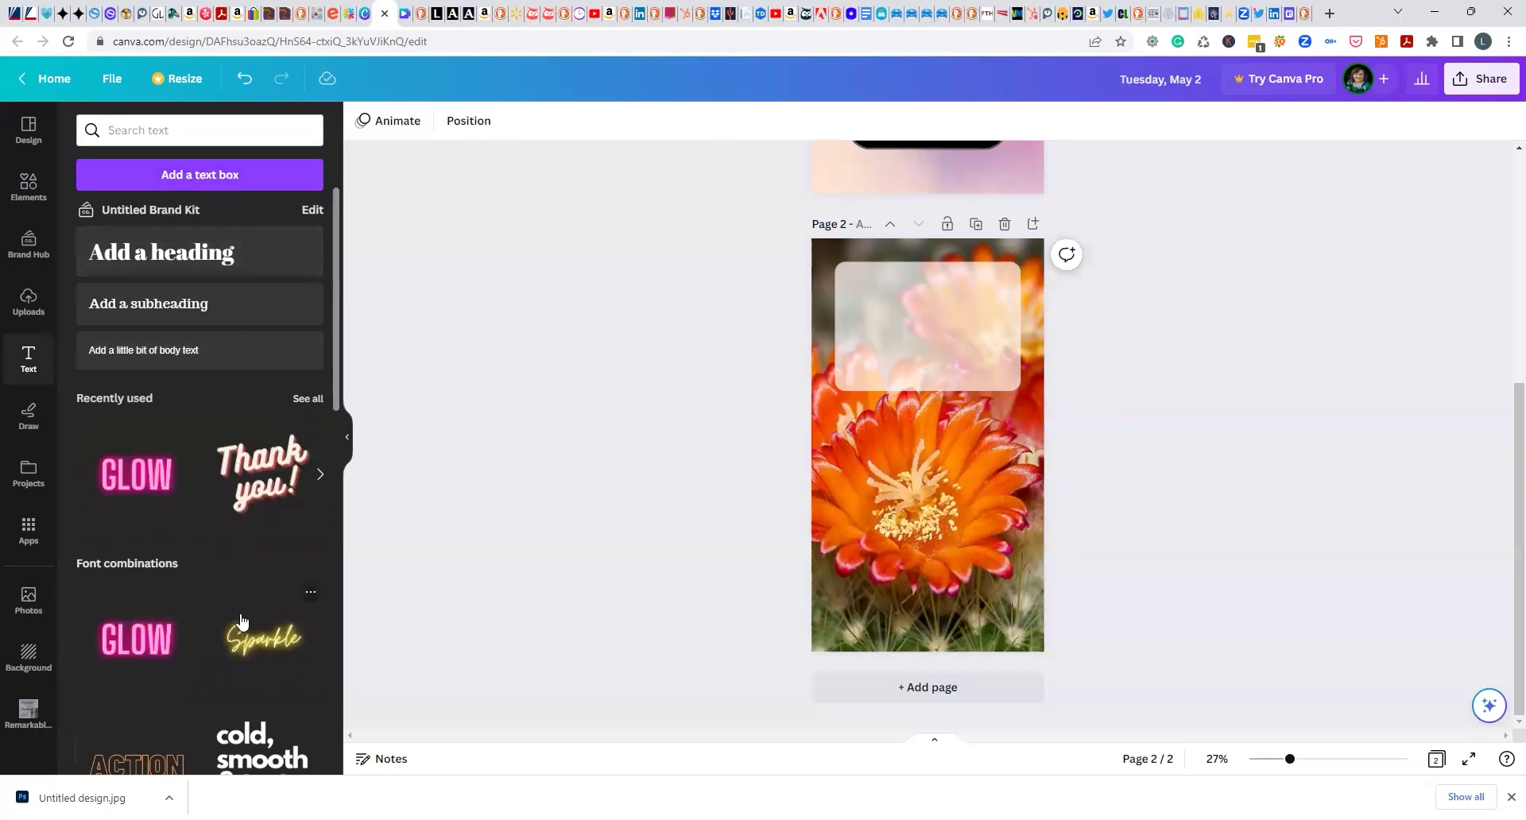
{"action": "scroll", "coordinate": [242, 620], "scroll_direction": "down", "scroll_amount": 8}
{"action": "scroll", "coordinate": [242, 608], "scroll_direction": "down", "scroll_amount": 2}
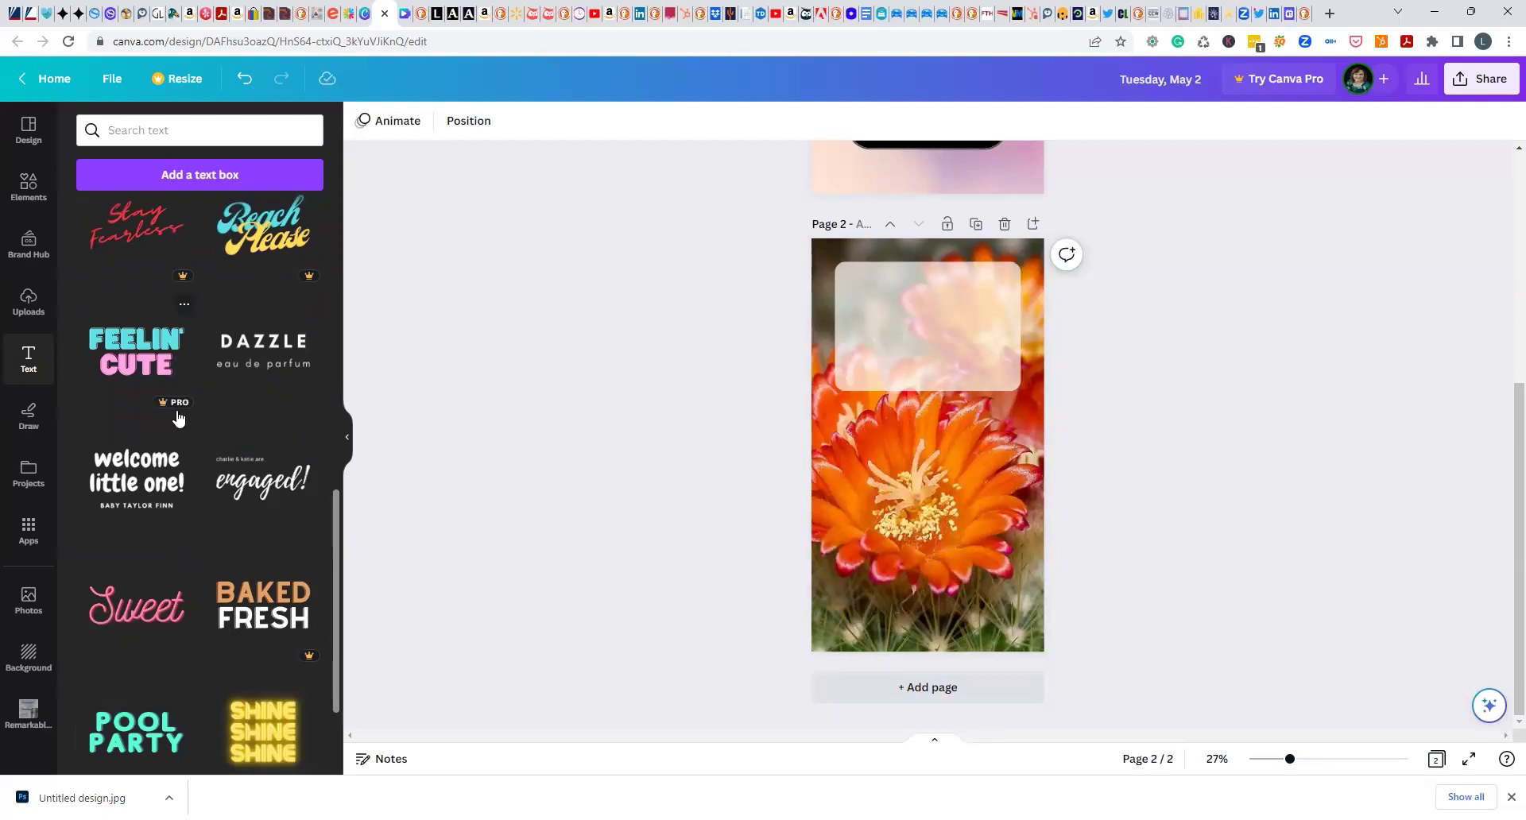
{"action": "scroll", "coordinate": [215, 557], "scroll_direction": "down", "scroll_amount": 6}
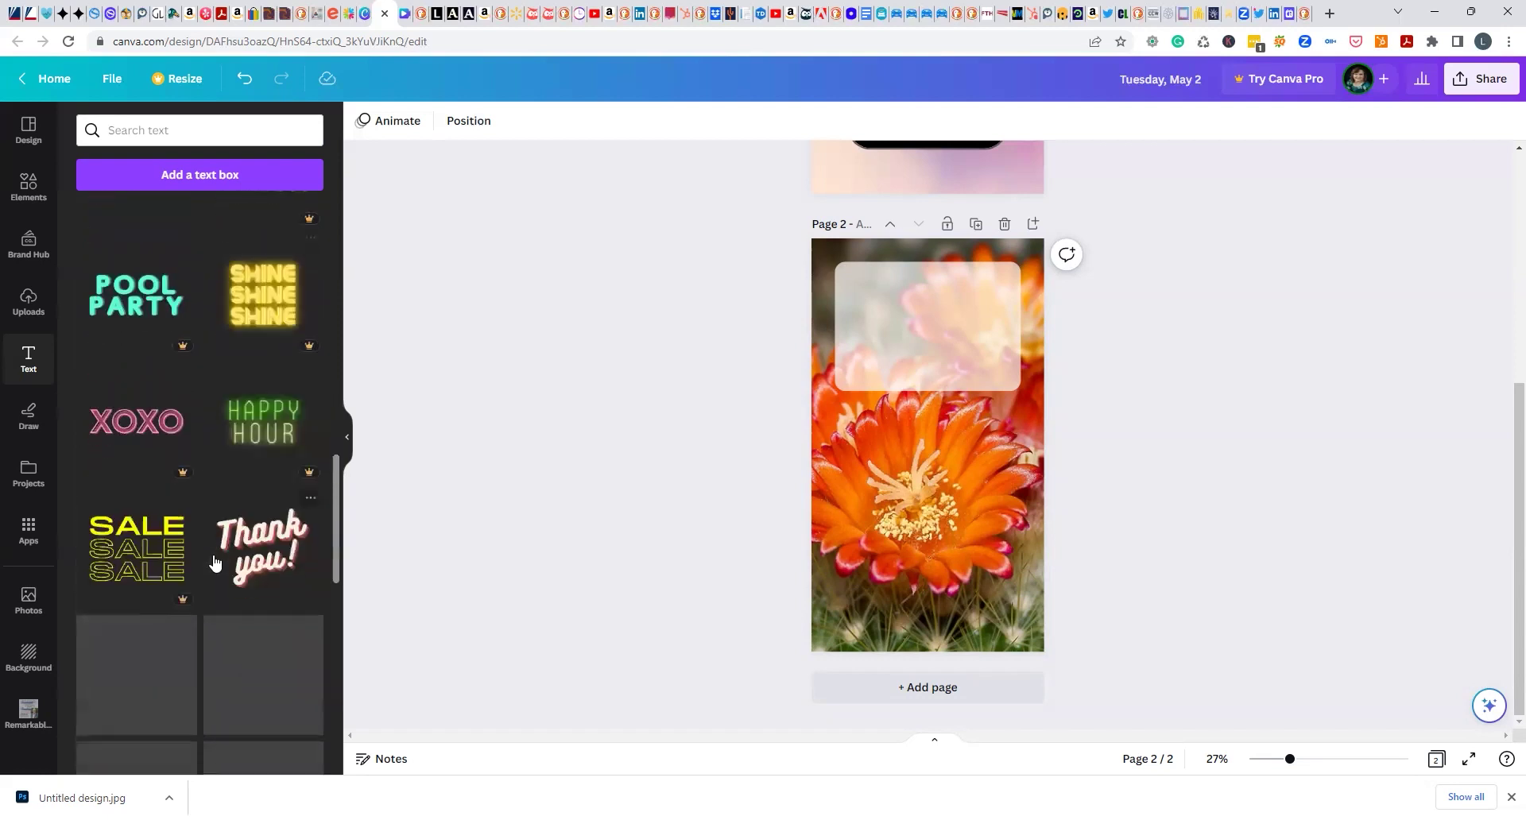
{"action": "scroll", "coordinate": [215, 562], "scroll_direction": "up", "scroll_amount": 2}
{"action": "scroll", "coordinate": [214, 560], "scroll_direction": "down", "scroll_amount": 6}
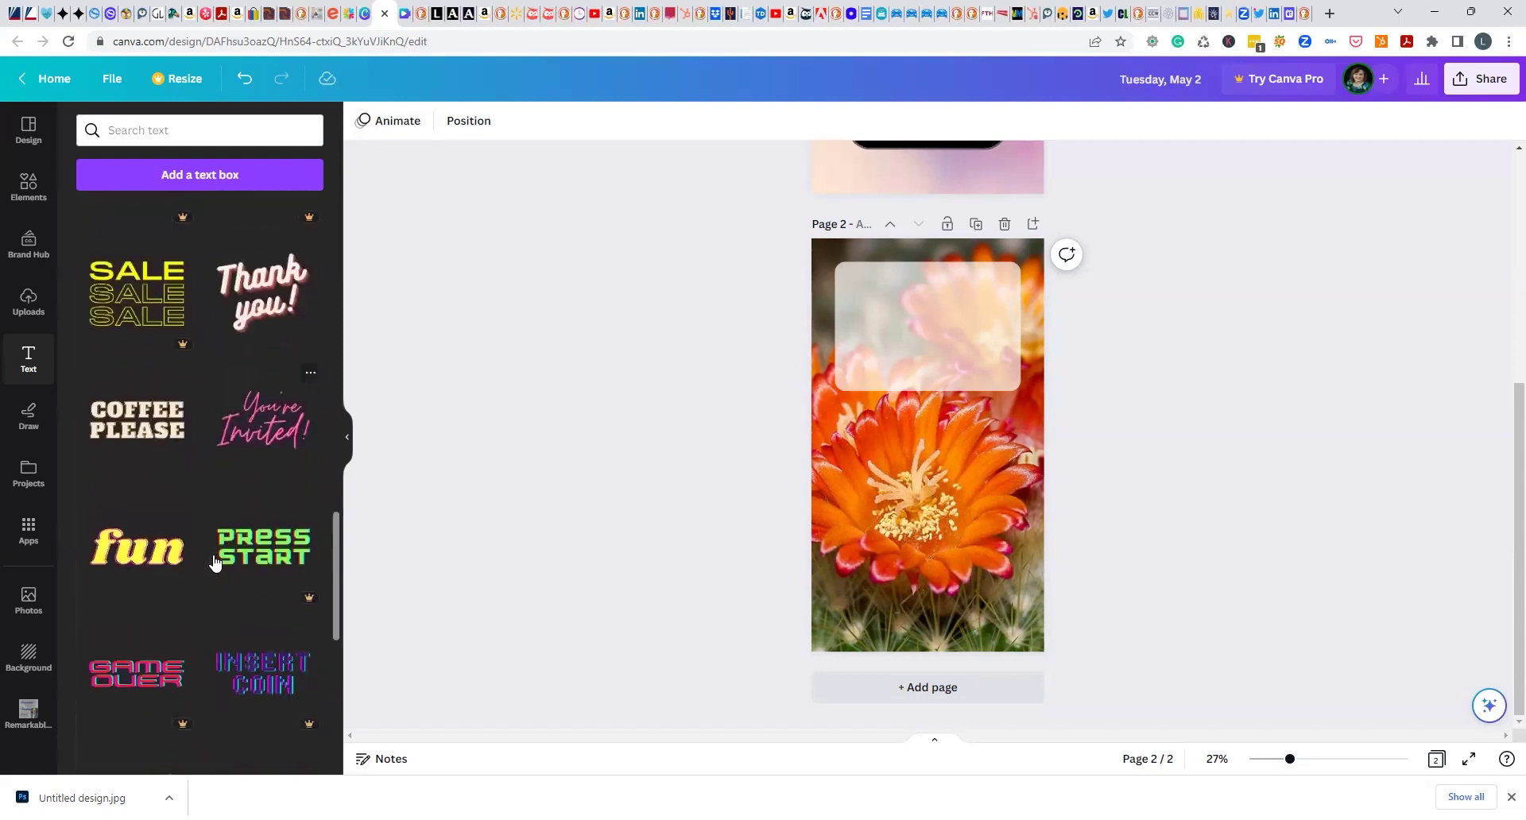
{"action": "scroll", "coordinate": [215, 557], "scroll_direction": "up", "scroll_amount": 2}
{"action": "scroll", "coordinate": [214, 556], "scroll_direction": "up", "scroll_amount": 3}
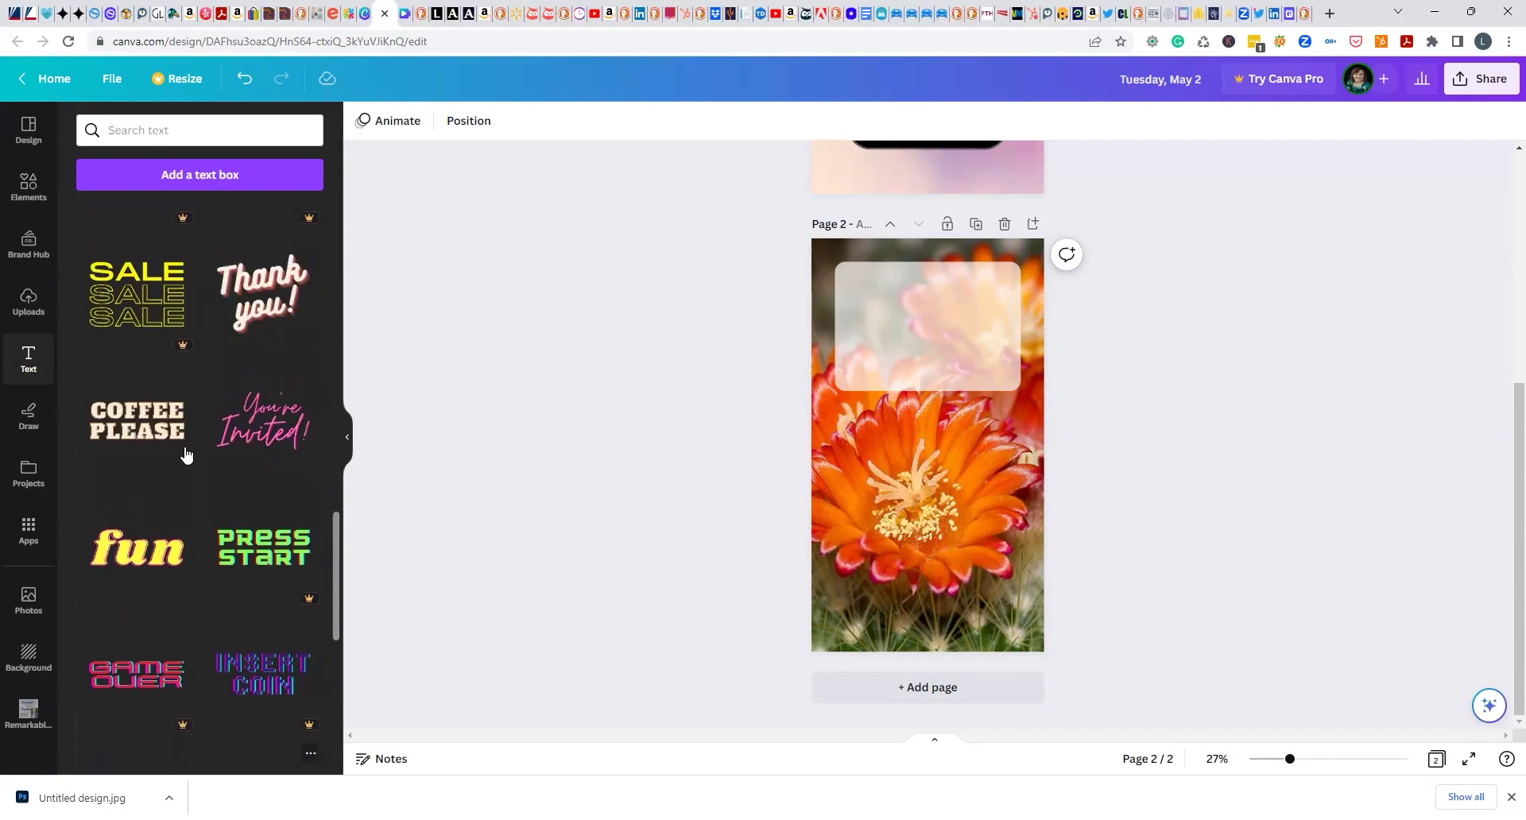
{"action": "left_click", "coordinate": [255, 427]}
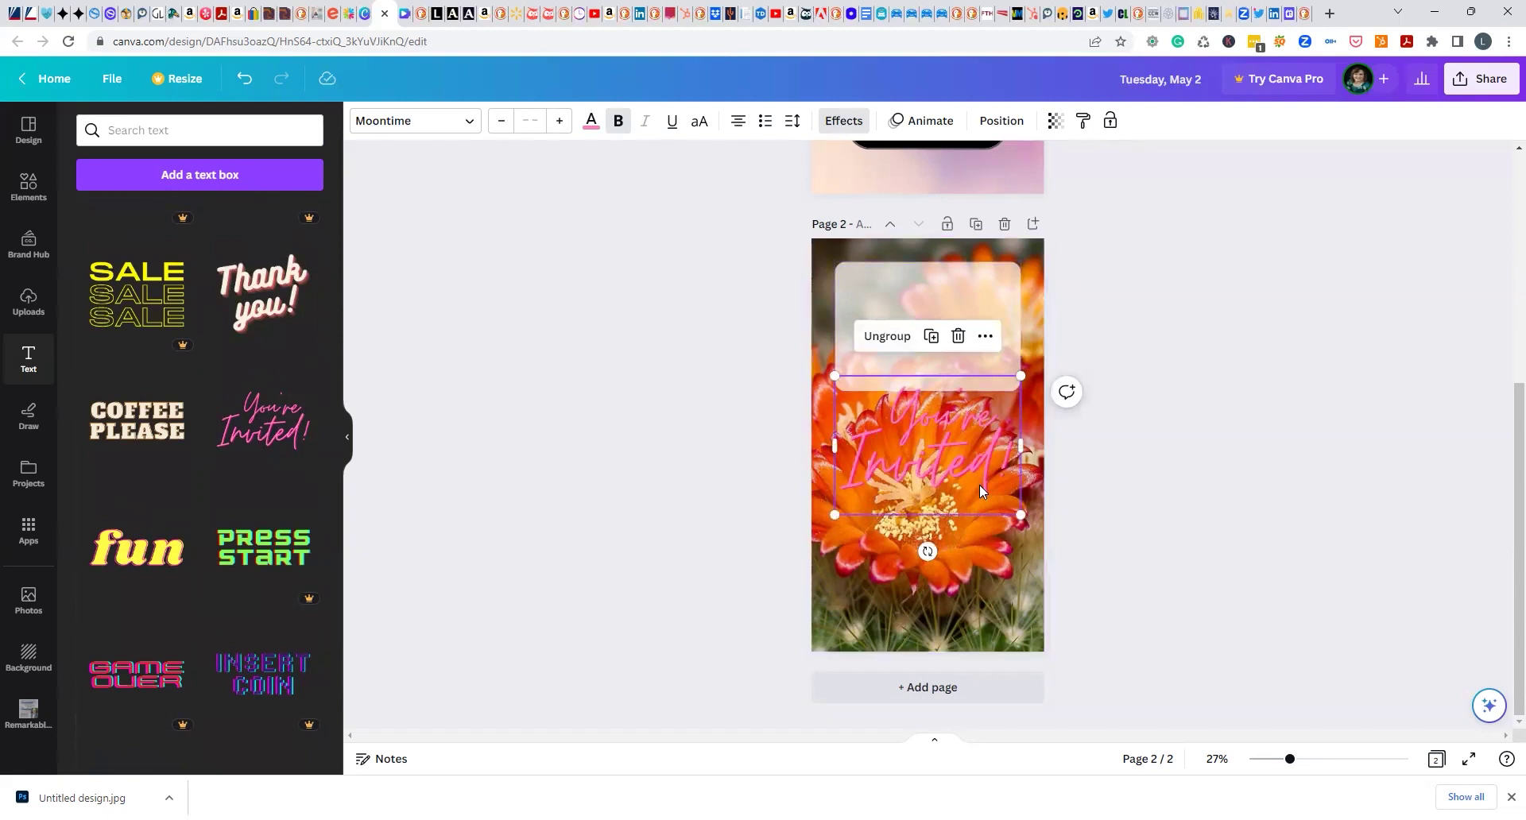
Move the 'You're Invited!' text group onto the translucent box and bring up its text effects
{"action": "left_click_drag", "start_coordinate": [969, 445], "coordinate": [968, 333]}
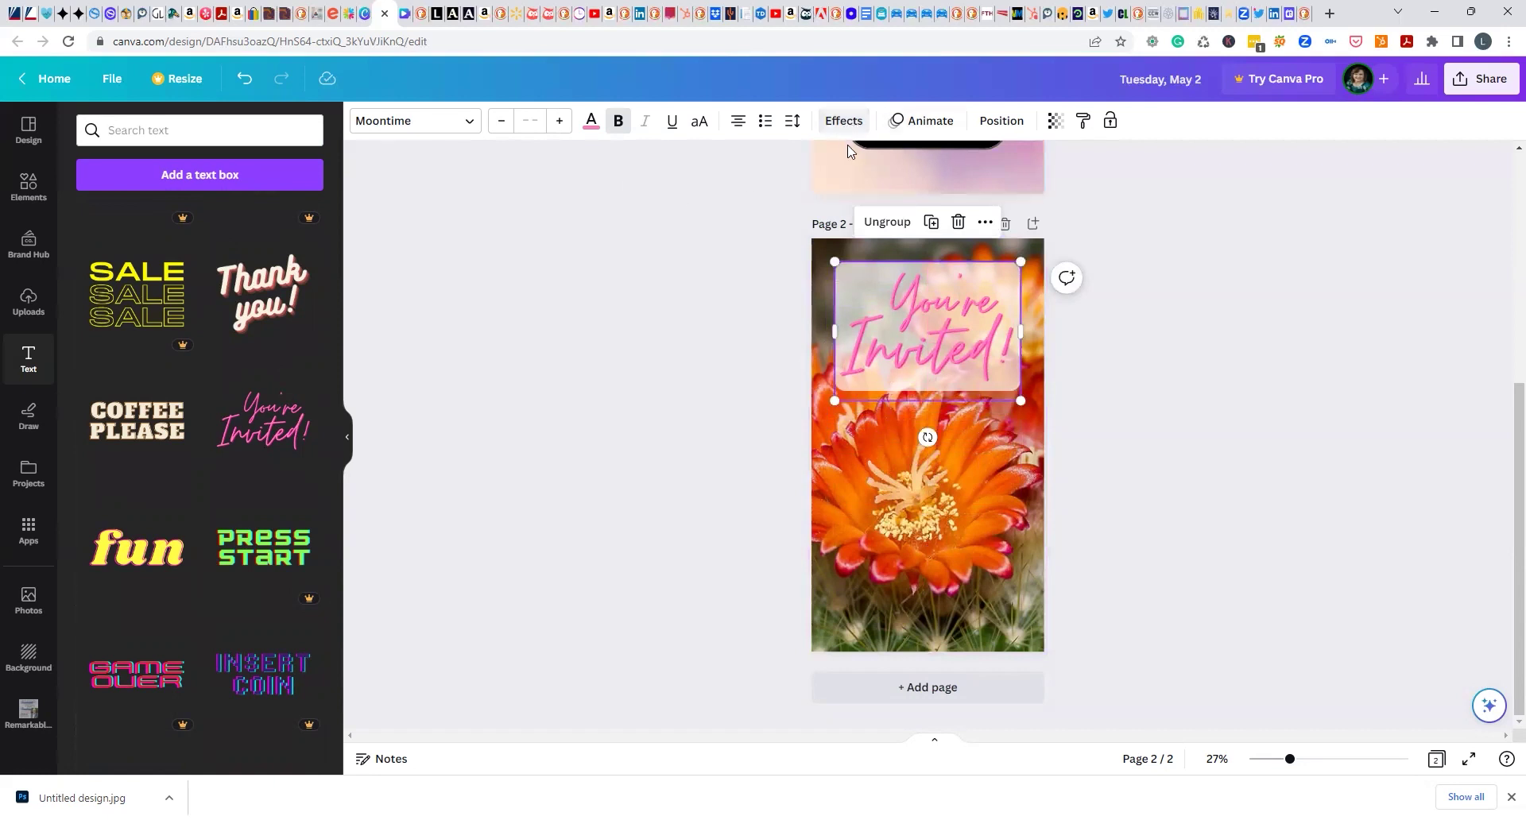
{"action": "left_click", "coordinate": [844, 121]}
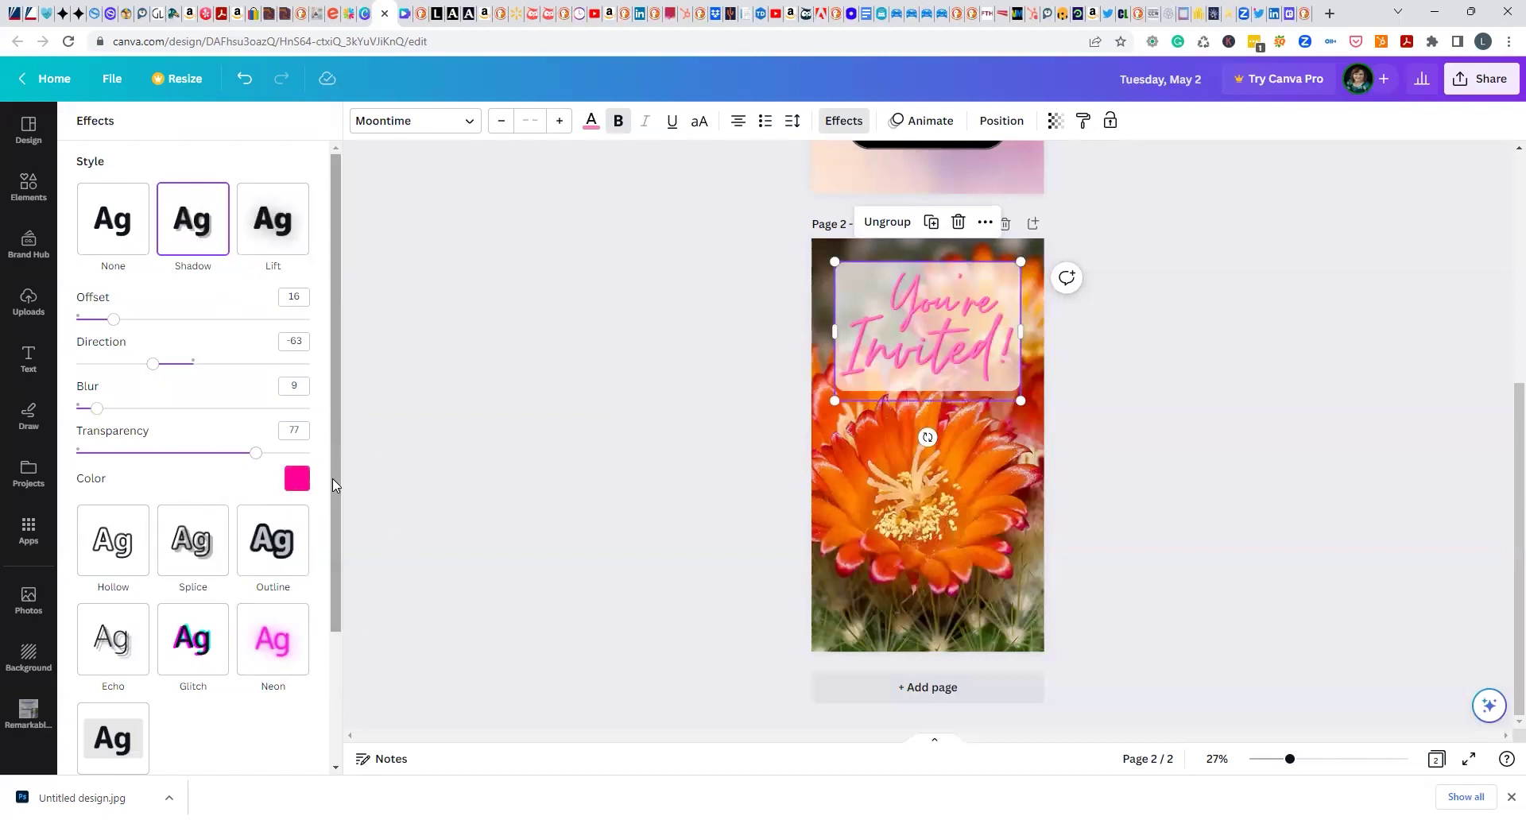
Set the 'You're Invited!' text effect to None, comparing with the pink shadow via undo/redo
{"action": "left_click", "coordinate": [121, 230]}
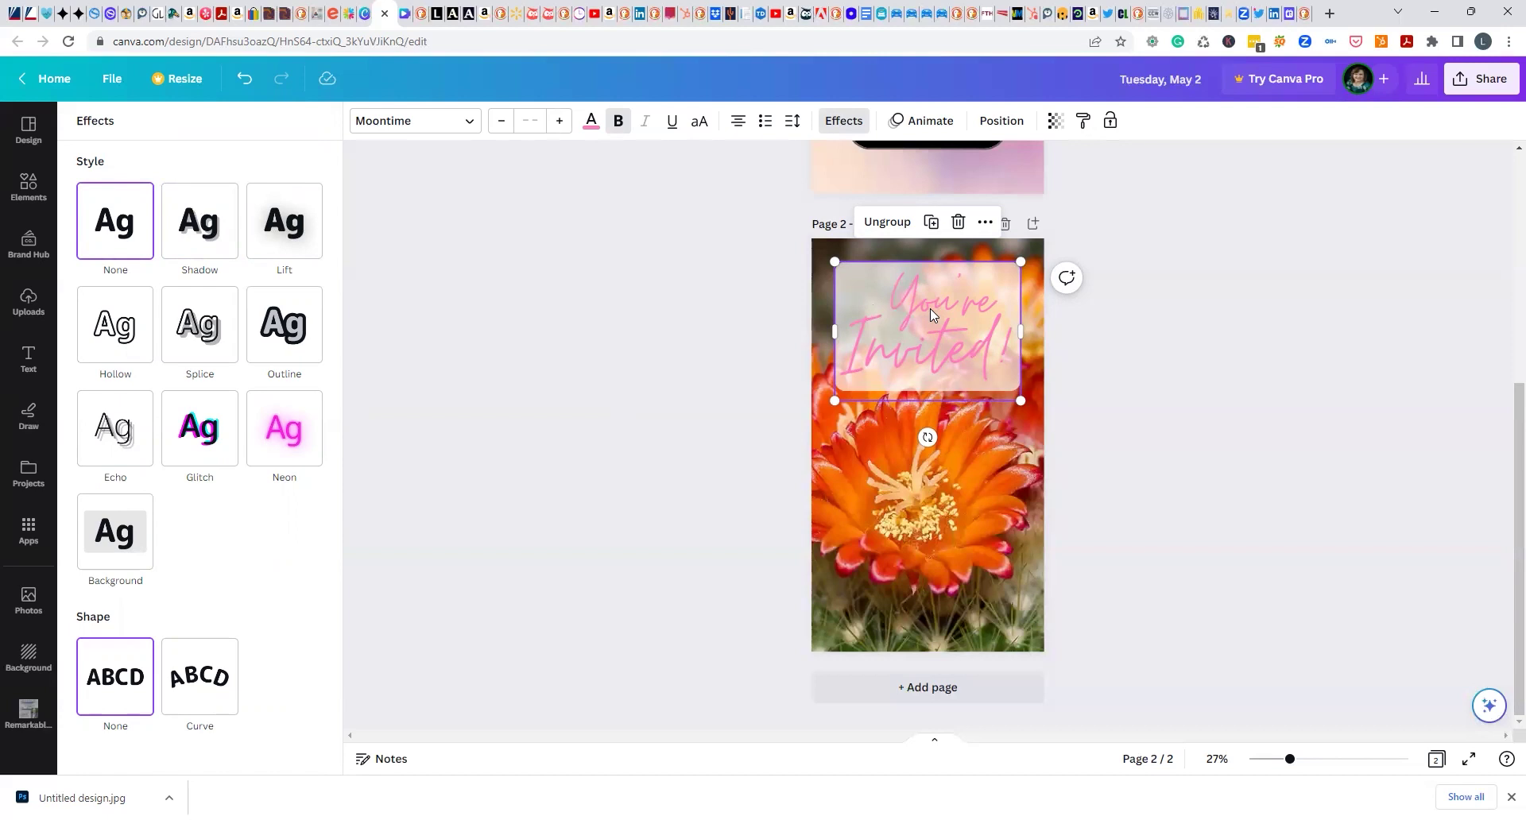
{"action": "left_click", "coordinate": [246, 80]}
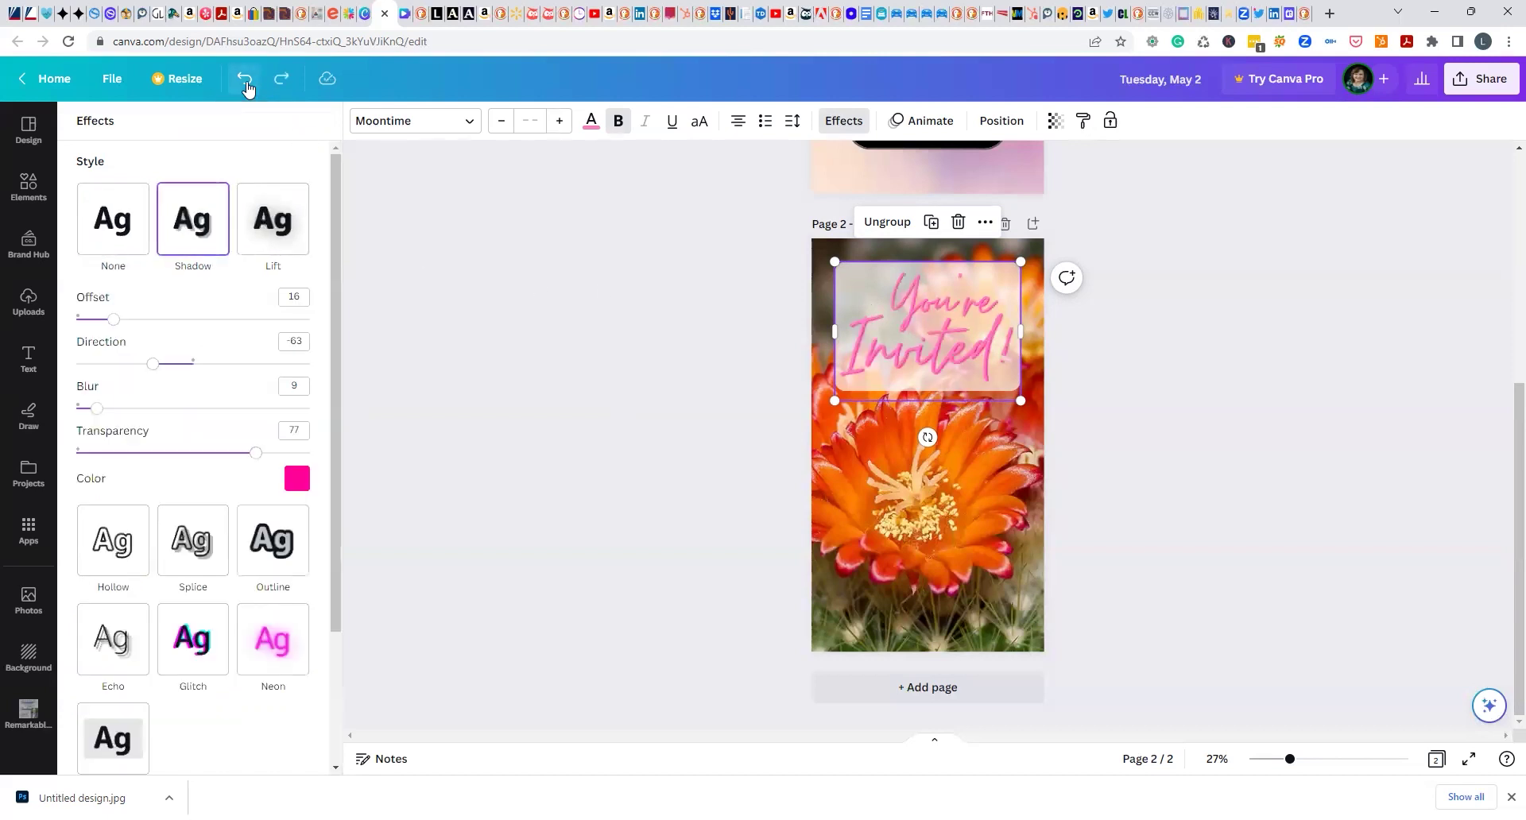
{"action": "left_click", "coordinate": [281, 79]}
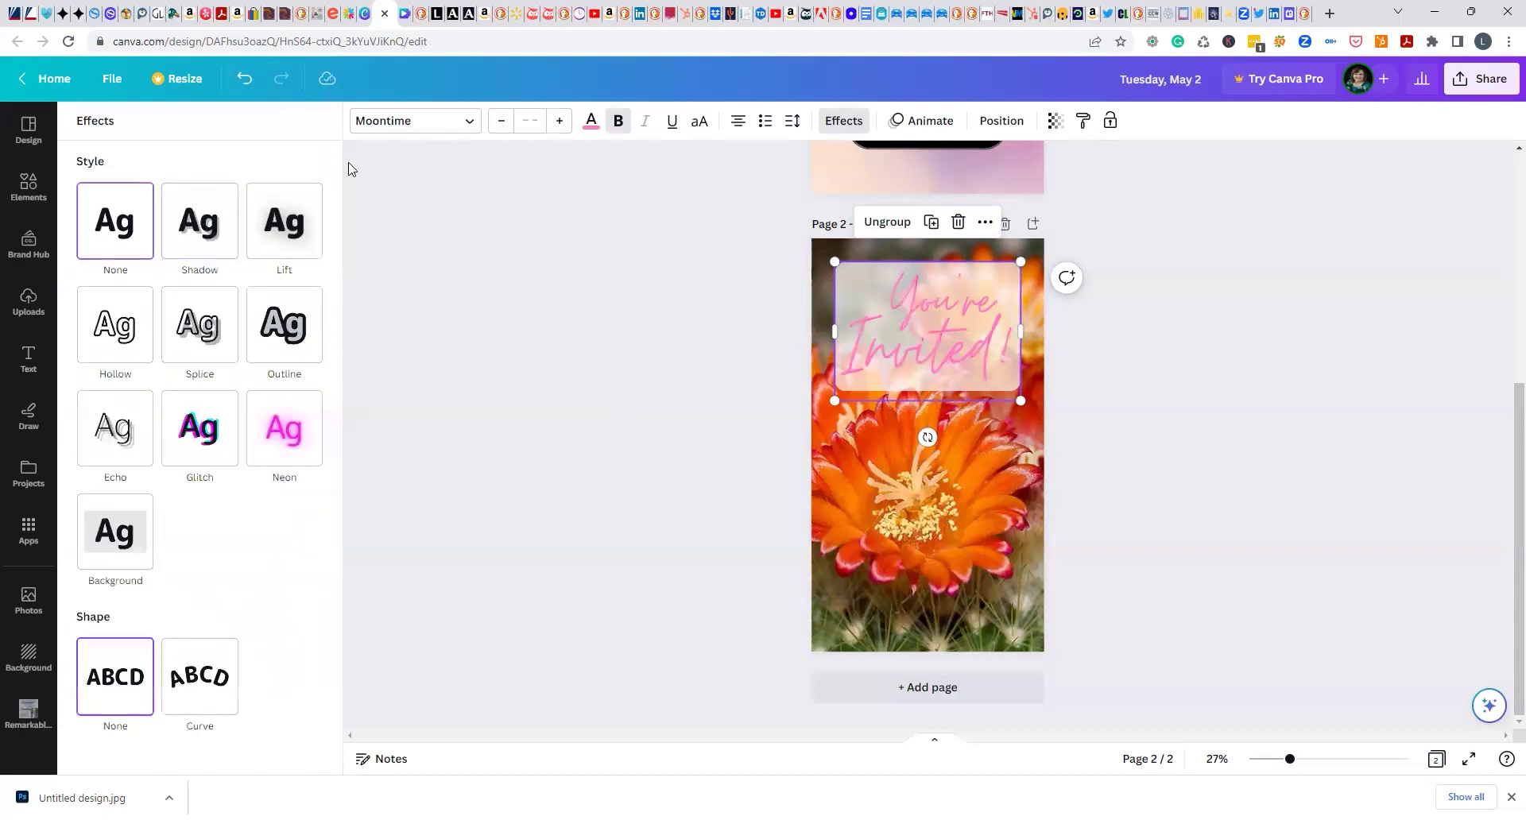
Make the 'You're Invited!' text black and ungroup it into separate text boxes
{"action": "left_click", "coordinate": [591, 121]}
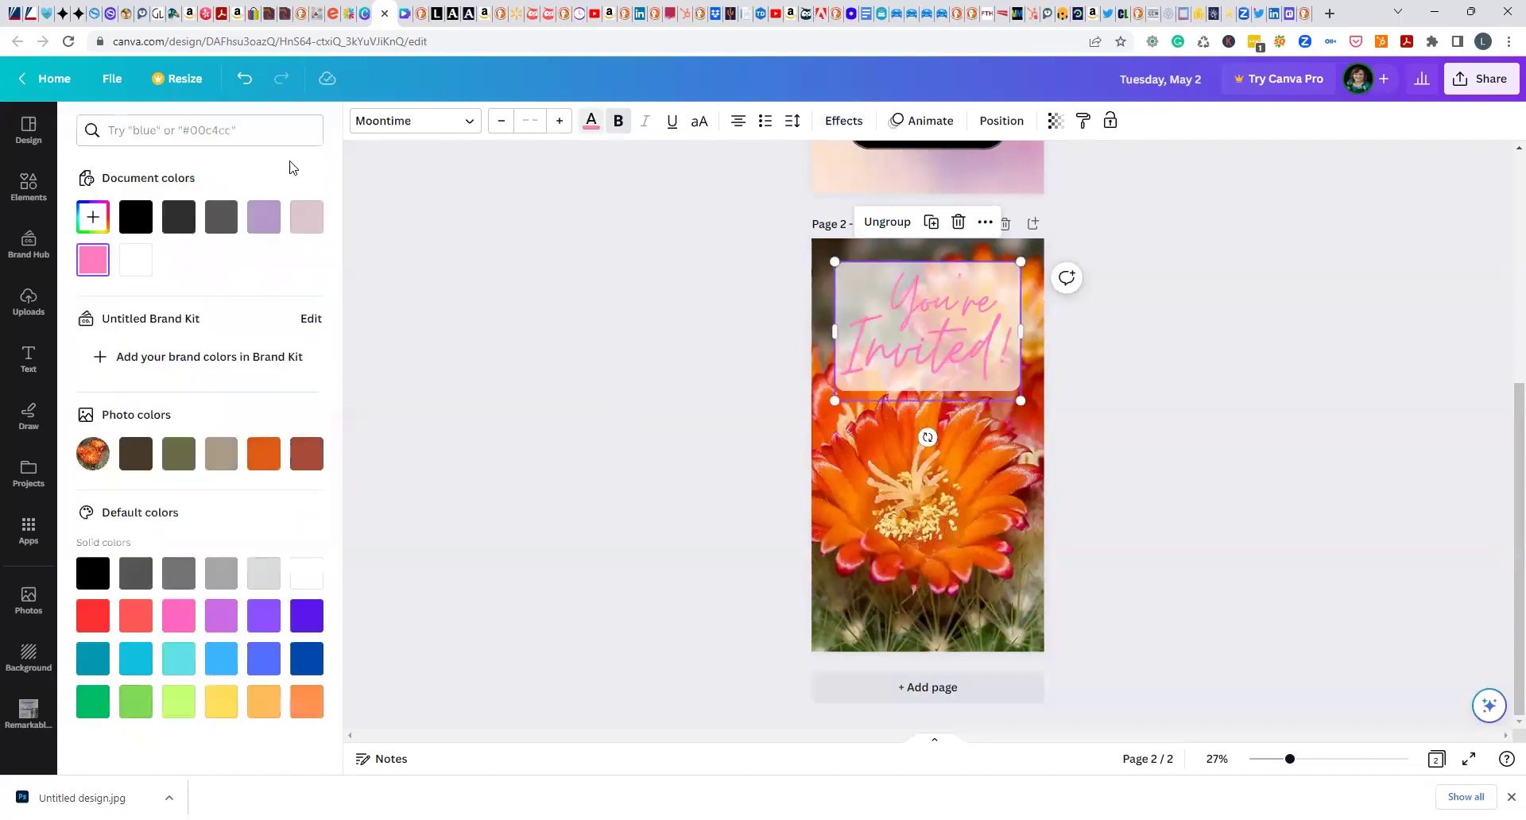
{"action": "left_click", "coordinate": [136, 217]}
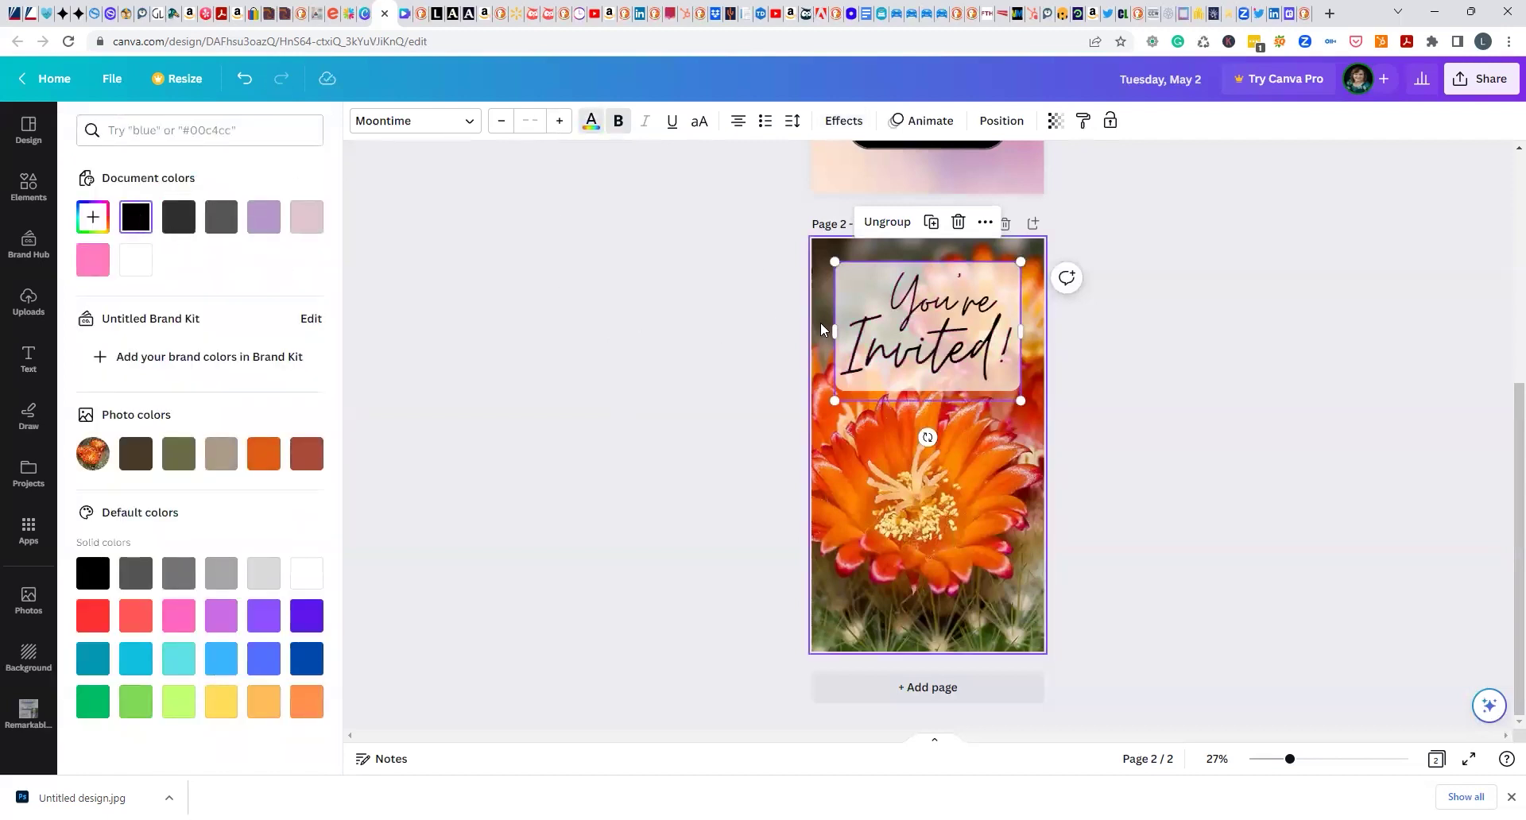
{"action": "left_click", "coordinate": [905, 313]}
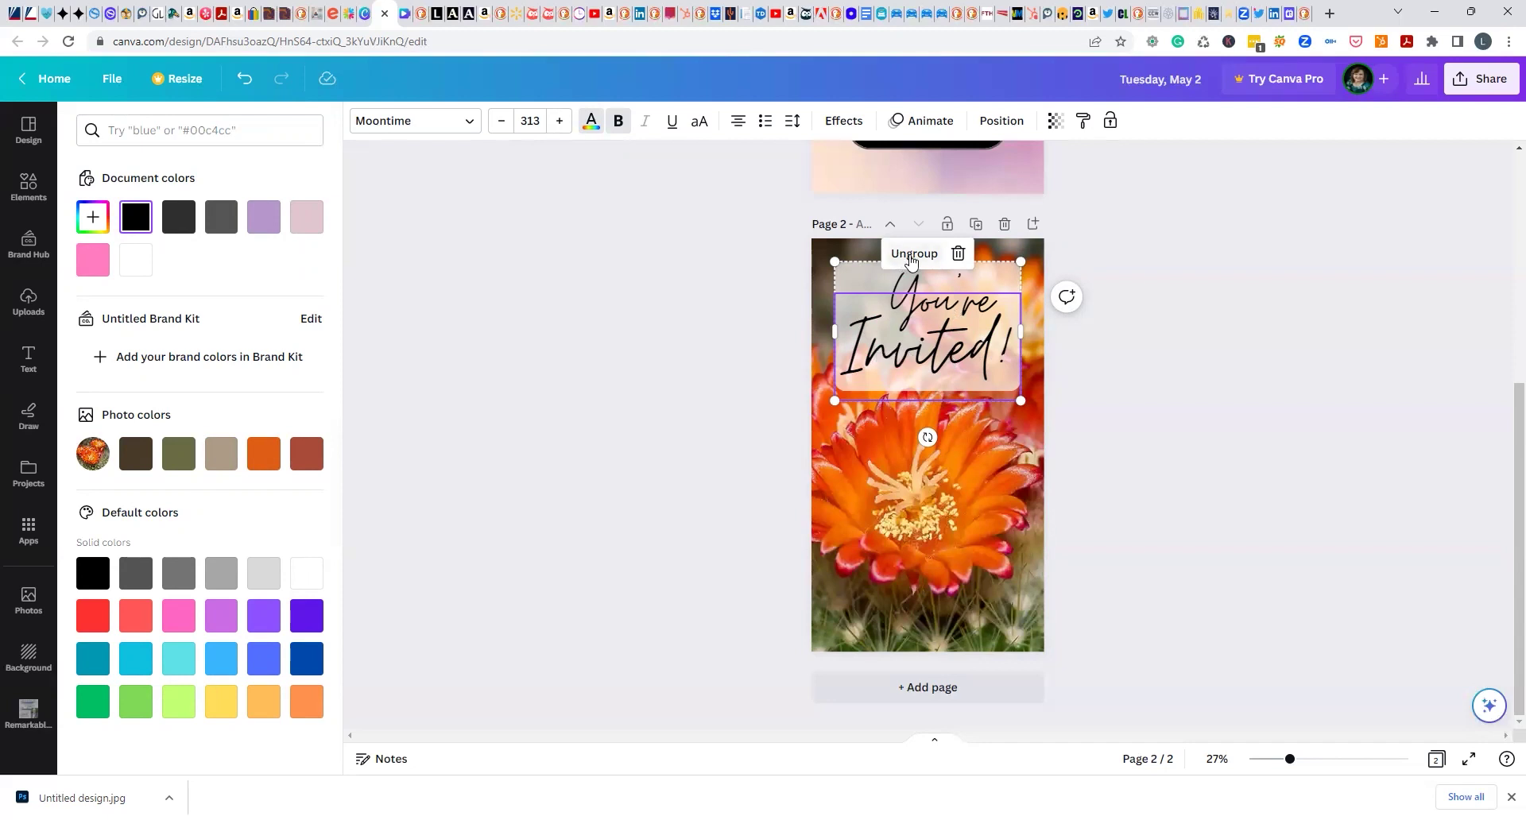
{"action": "left_click", "coordinate": [911, 262]}
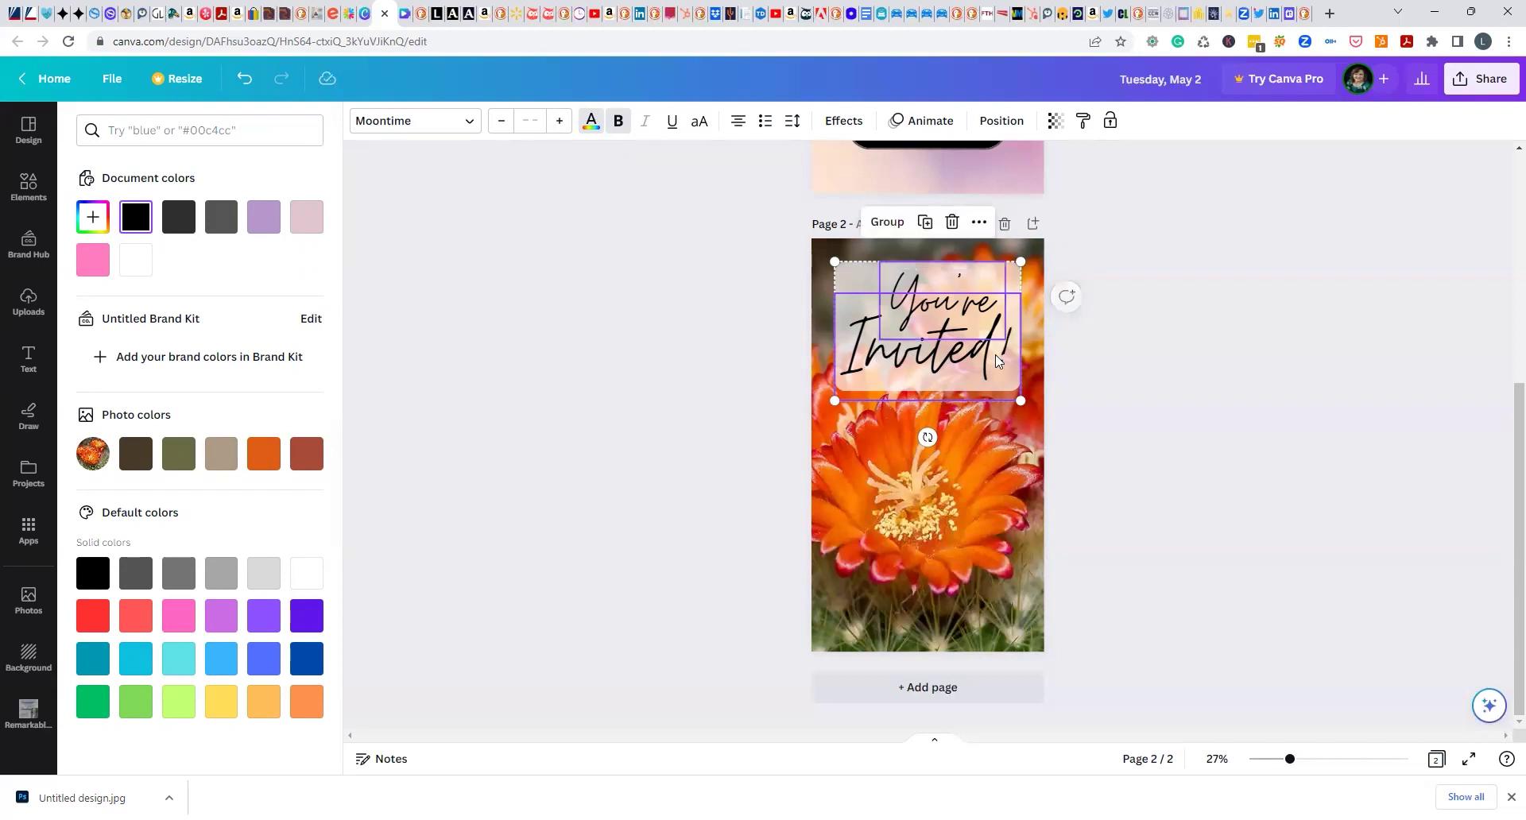
Delete the 'Invited!' text box and widen the 'You're' box on both sides
{"action": "left_click", "coordinate": [1192, 385]}
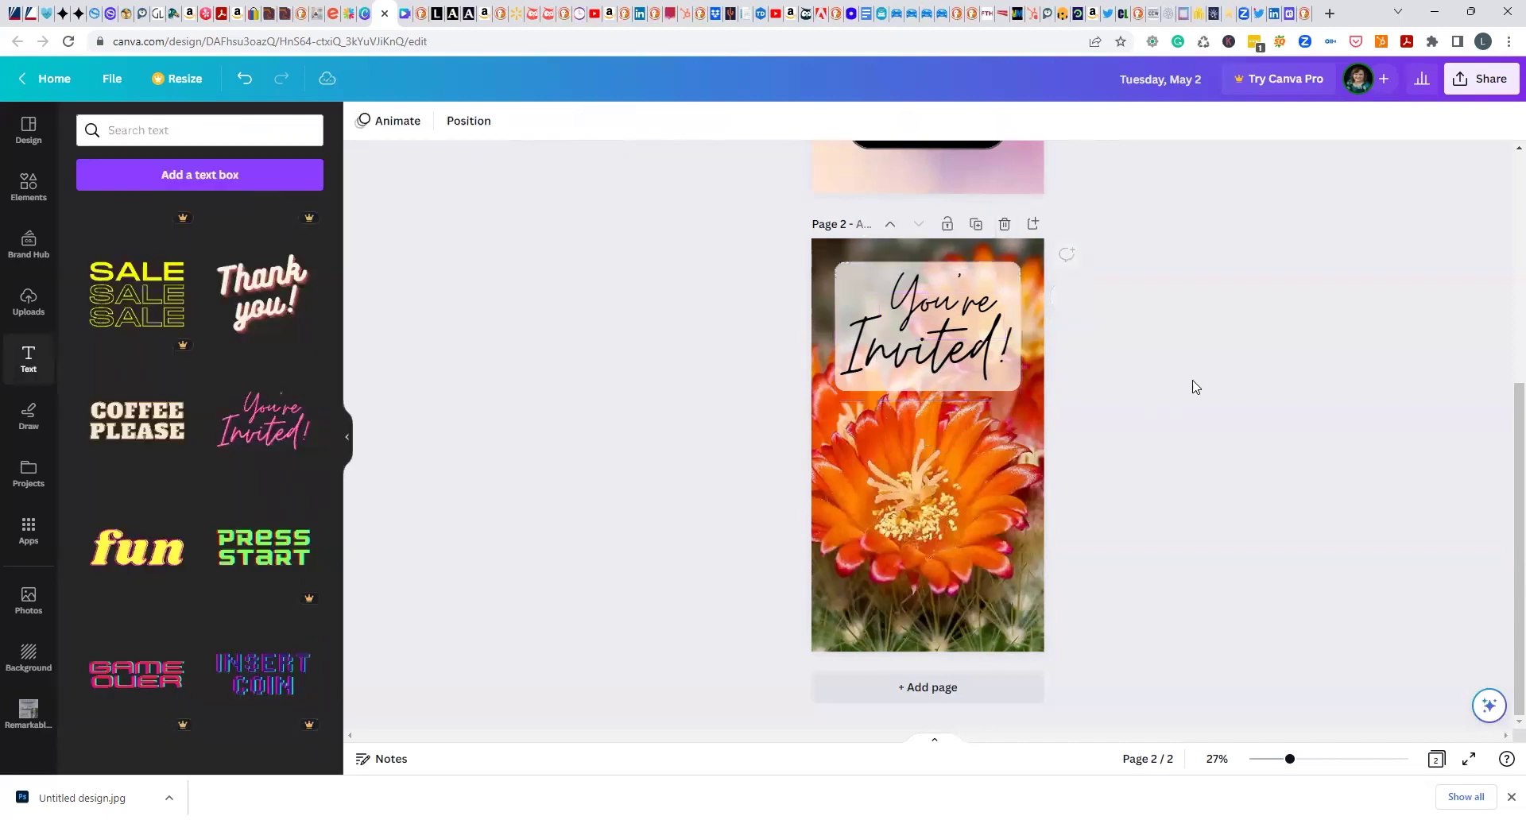
{"action": "left_click", "coordinate": [920, 353]}
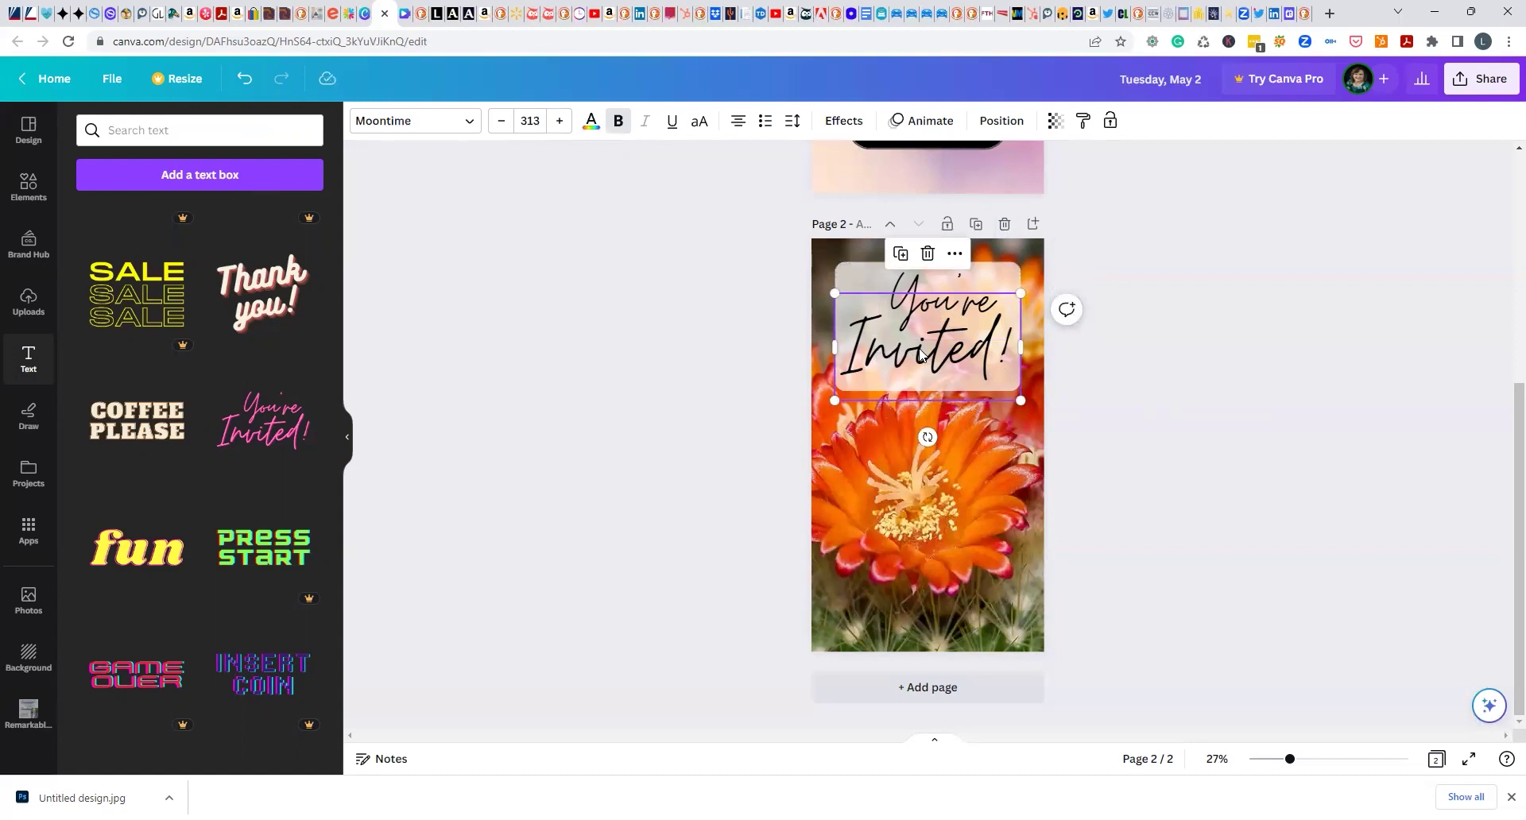
{"action": "left_click", "coordinate": [926, 253]}
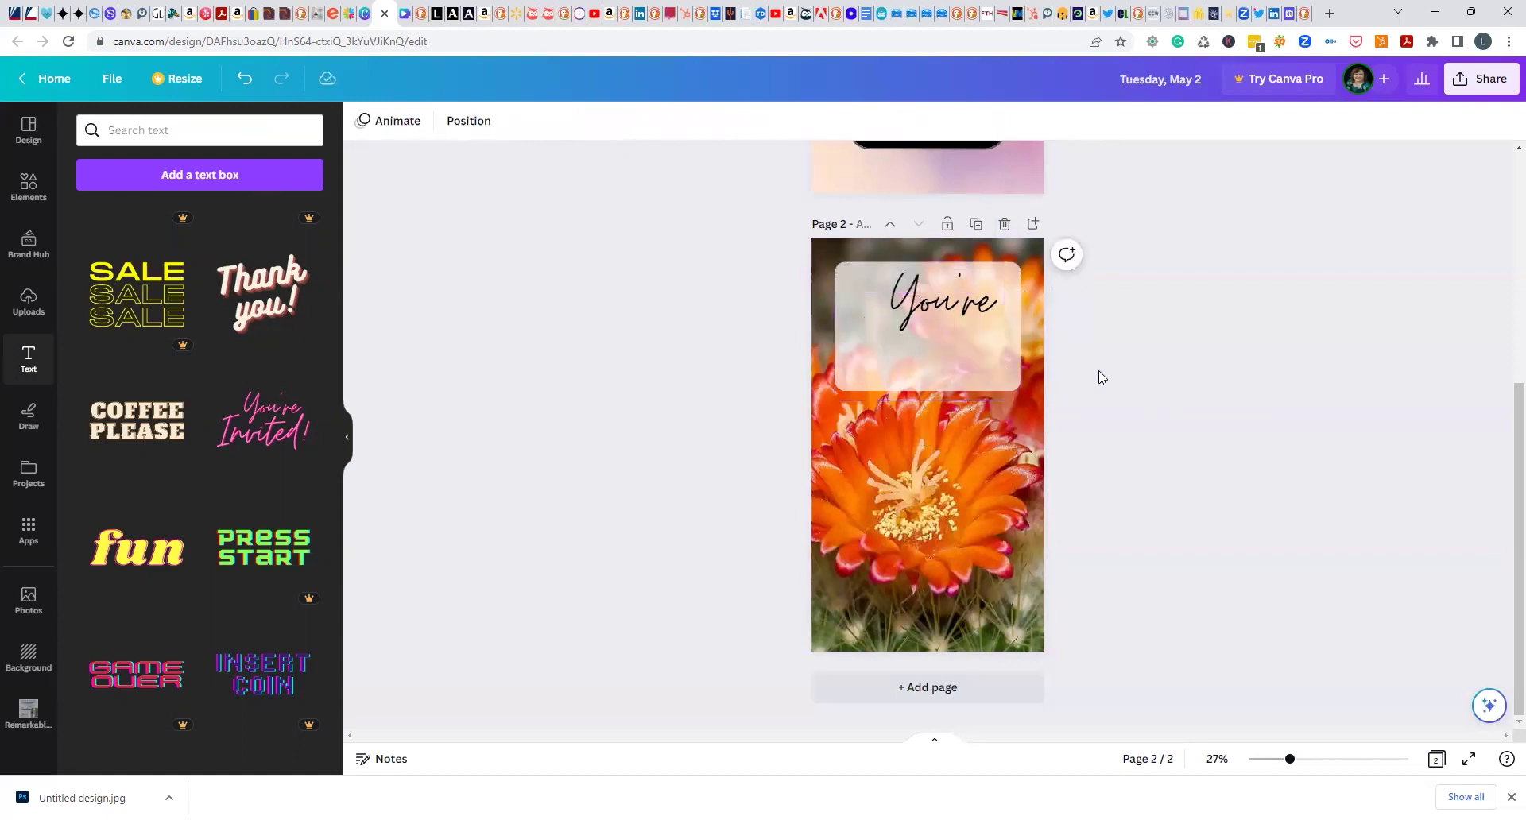
{"action": "left_click", "coordinate": [908, 300]}
{"action": "left_click_drag", "start_coordinate": [879, 301], "coordinate": [834, 300]}
{"action": "left_click_drag", "start_coordinate": [1006, 293], "coordinate": [1020, 293]}
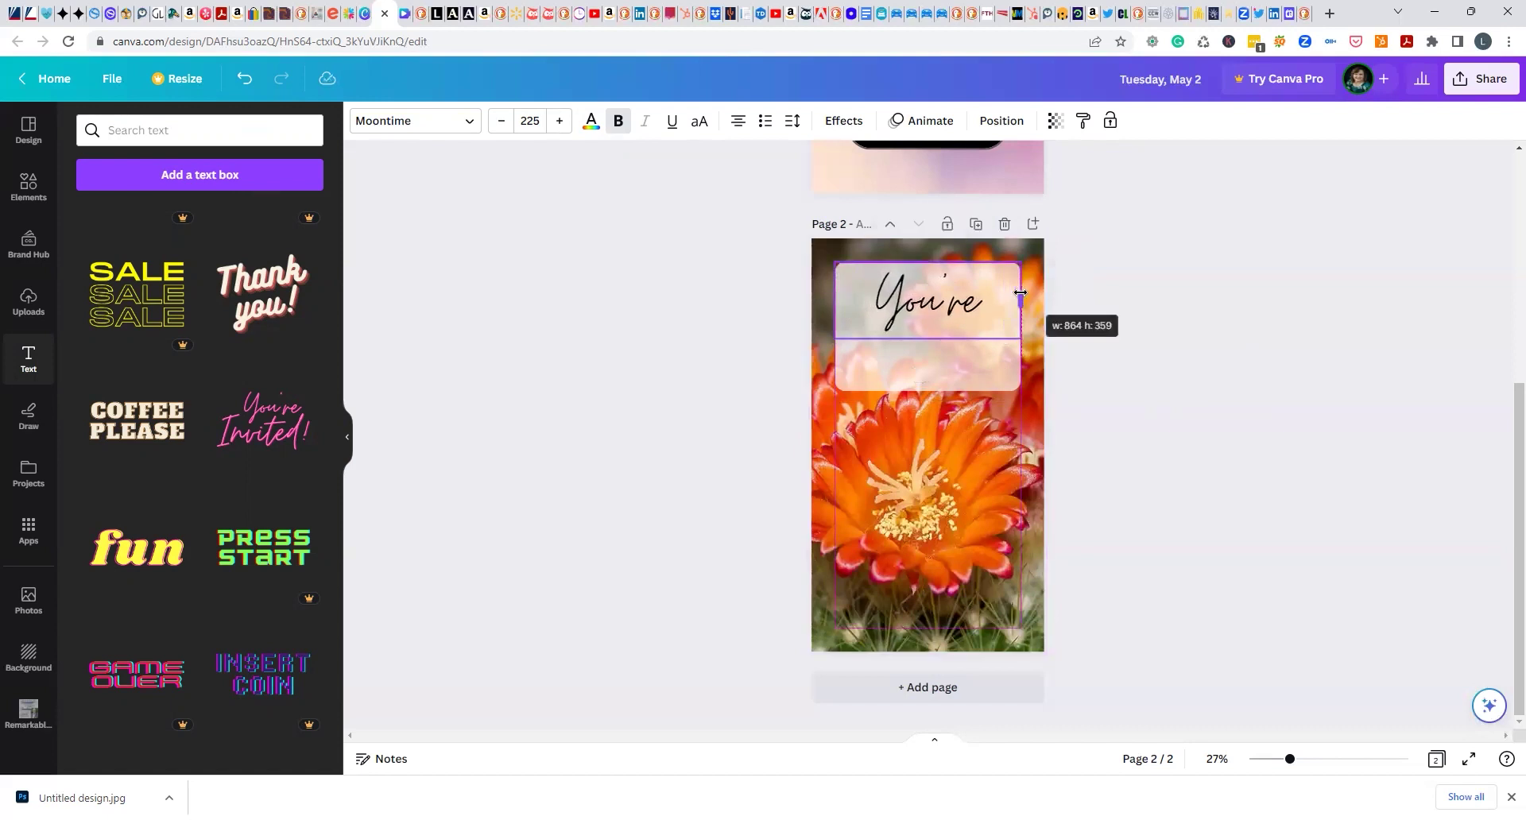
Set the text to size 150 and replace 'You're' with a dash and the person's full name
{"action": "left_click", "coordinate": [536, 123]}
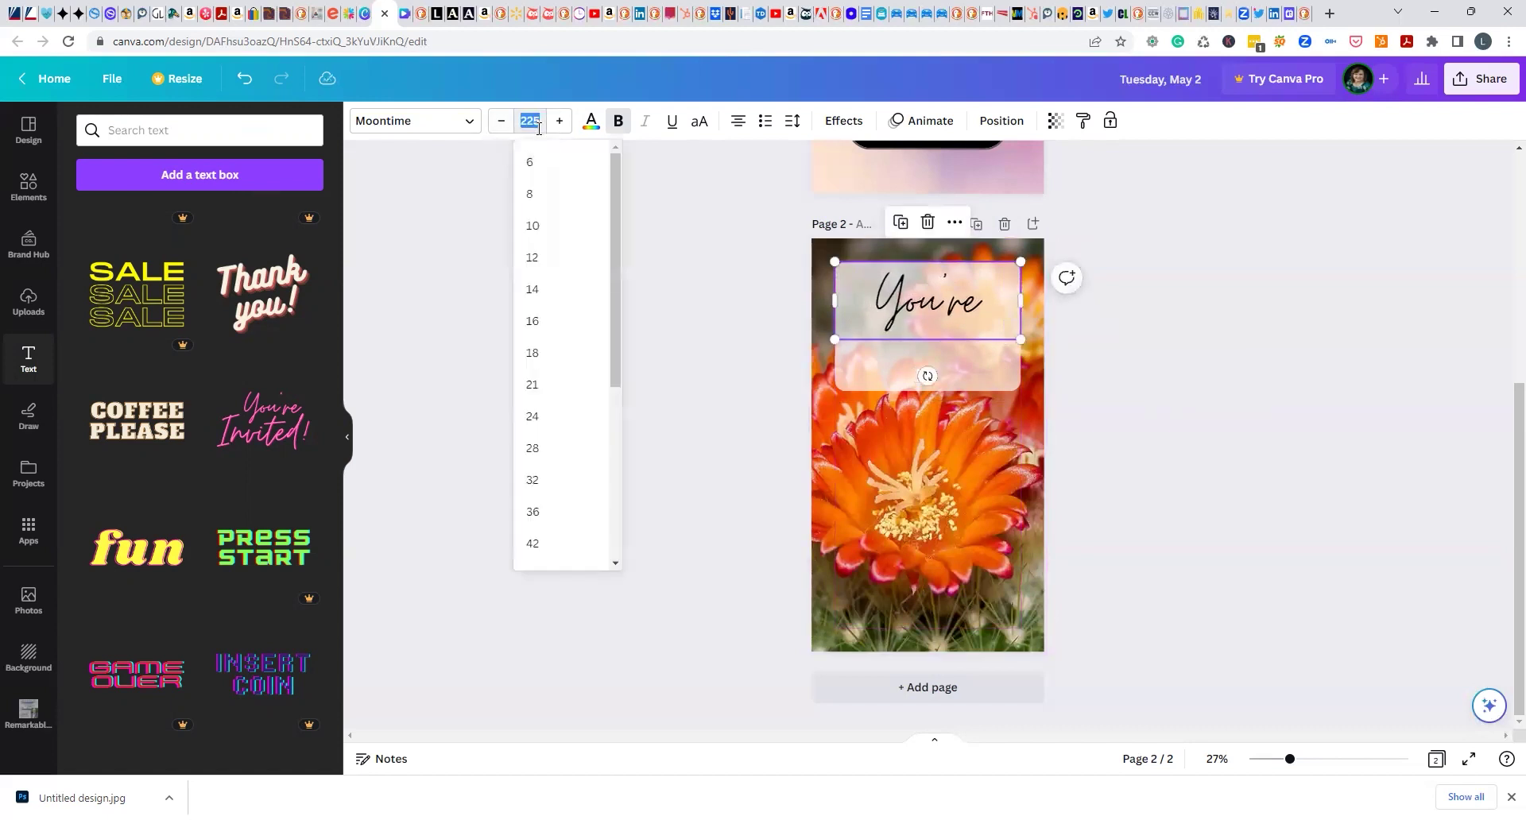
{"action": "type", "text": "150"}
{"action": "key", "text": "Return"}
{"action": "double_click", "coordinate": [903, 288]}
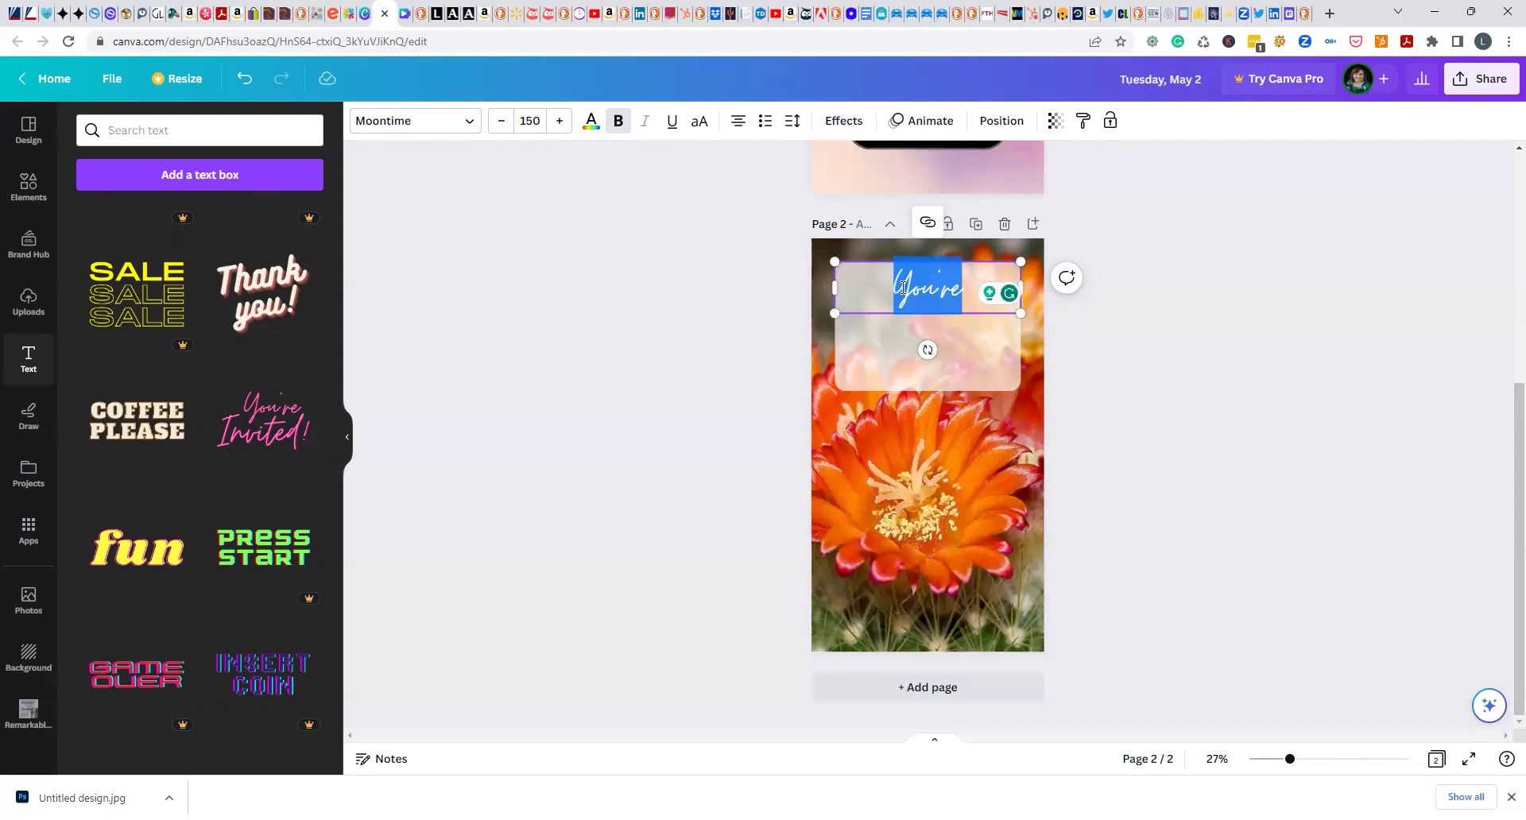
{"action": "key", "text": "BackSpace"}
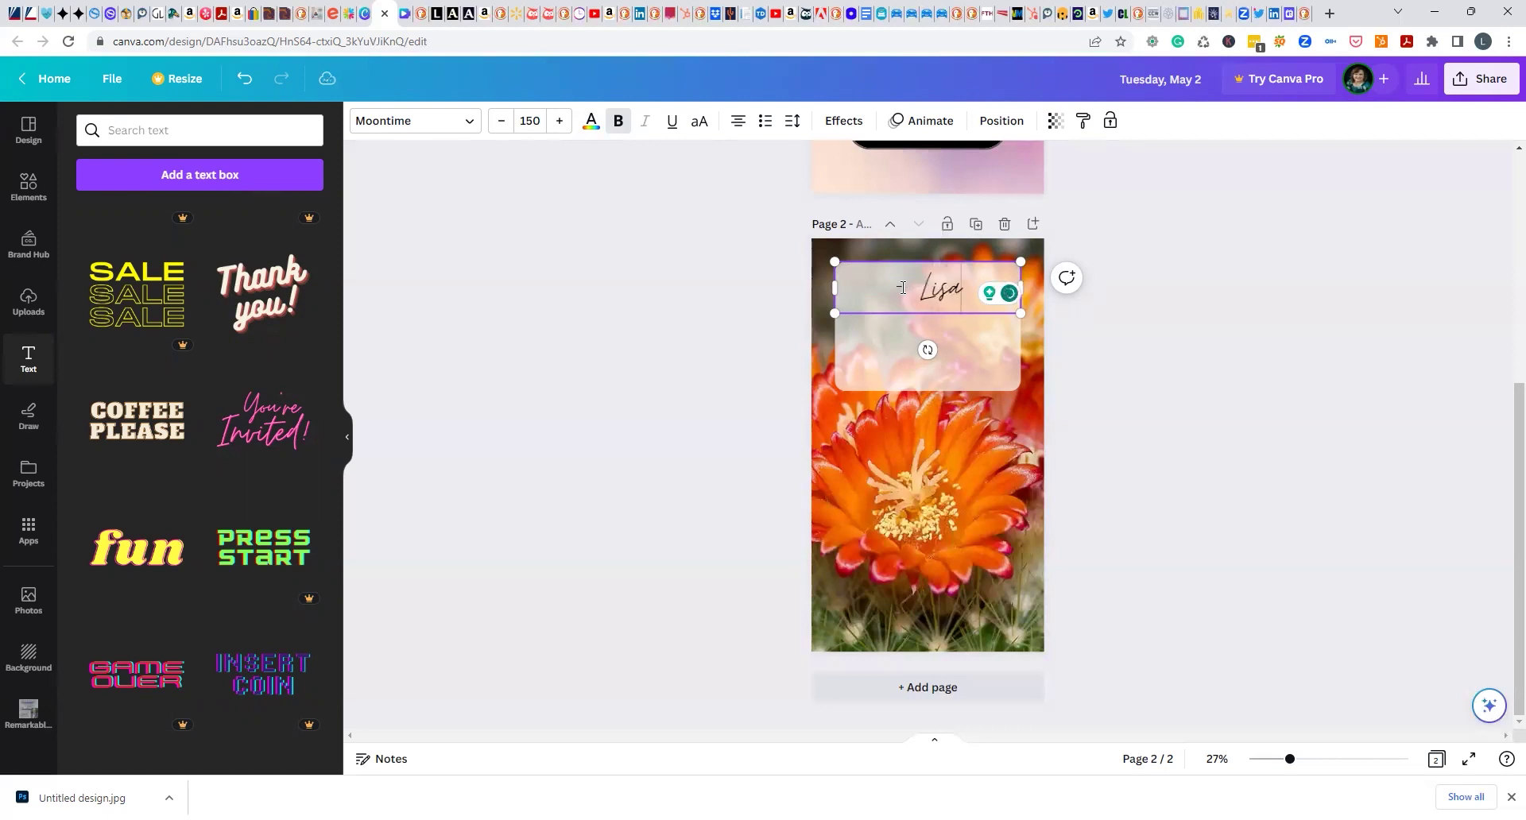
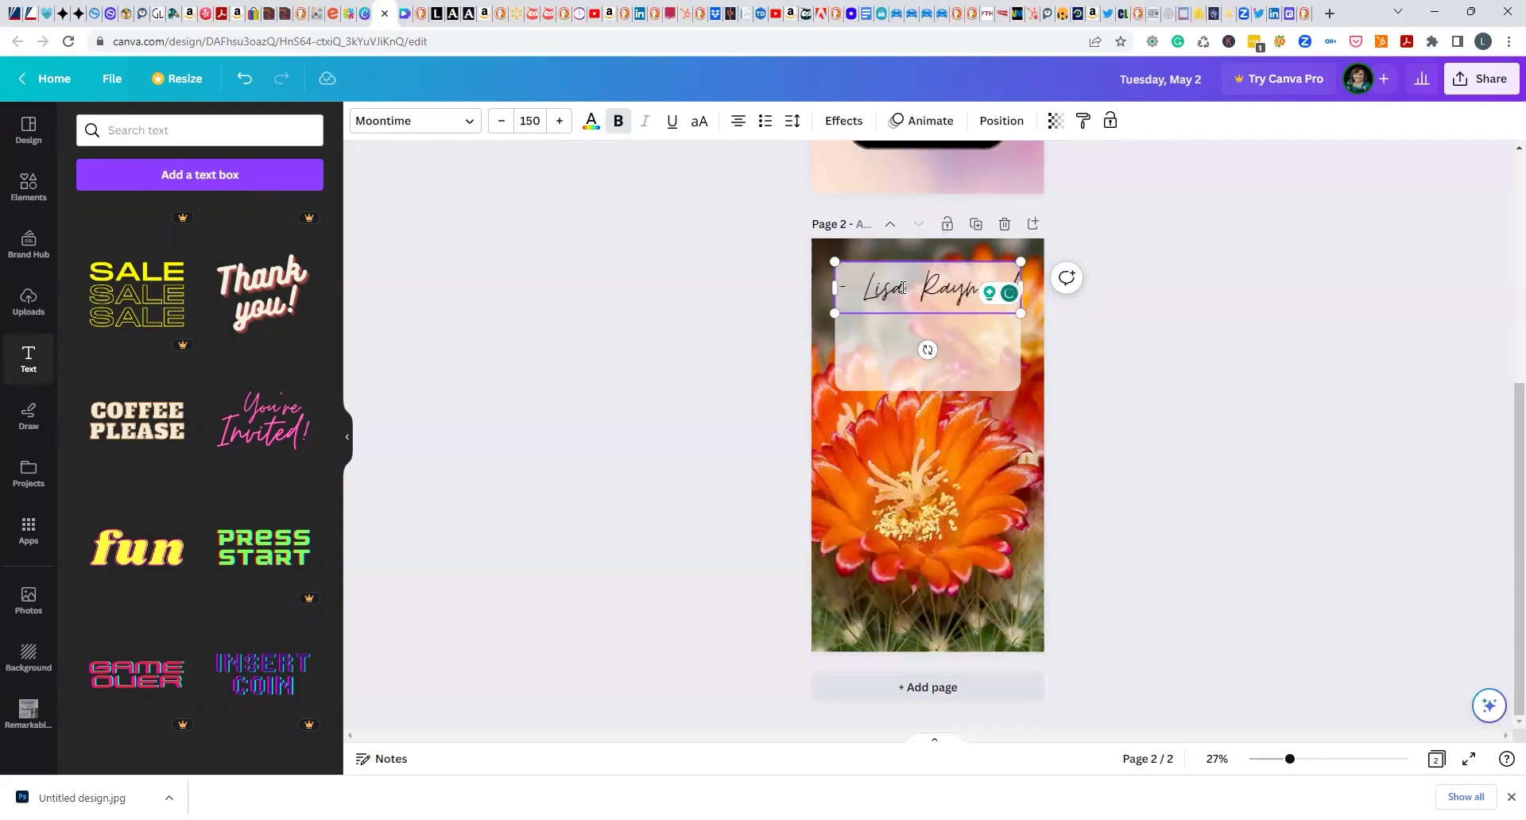
{"action": "key", "text": "Escape"}
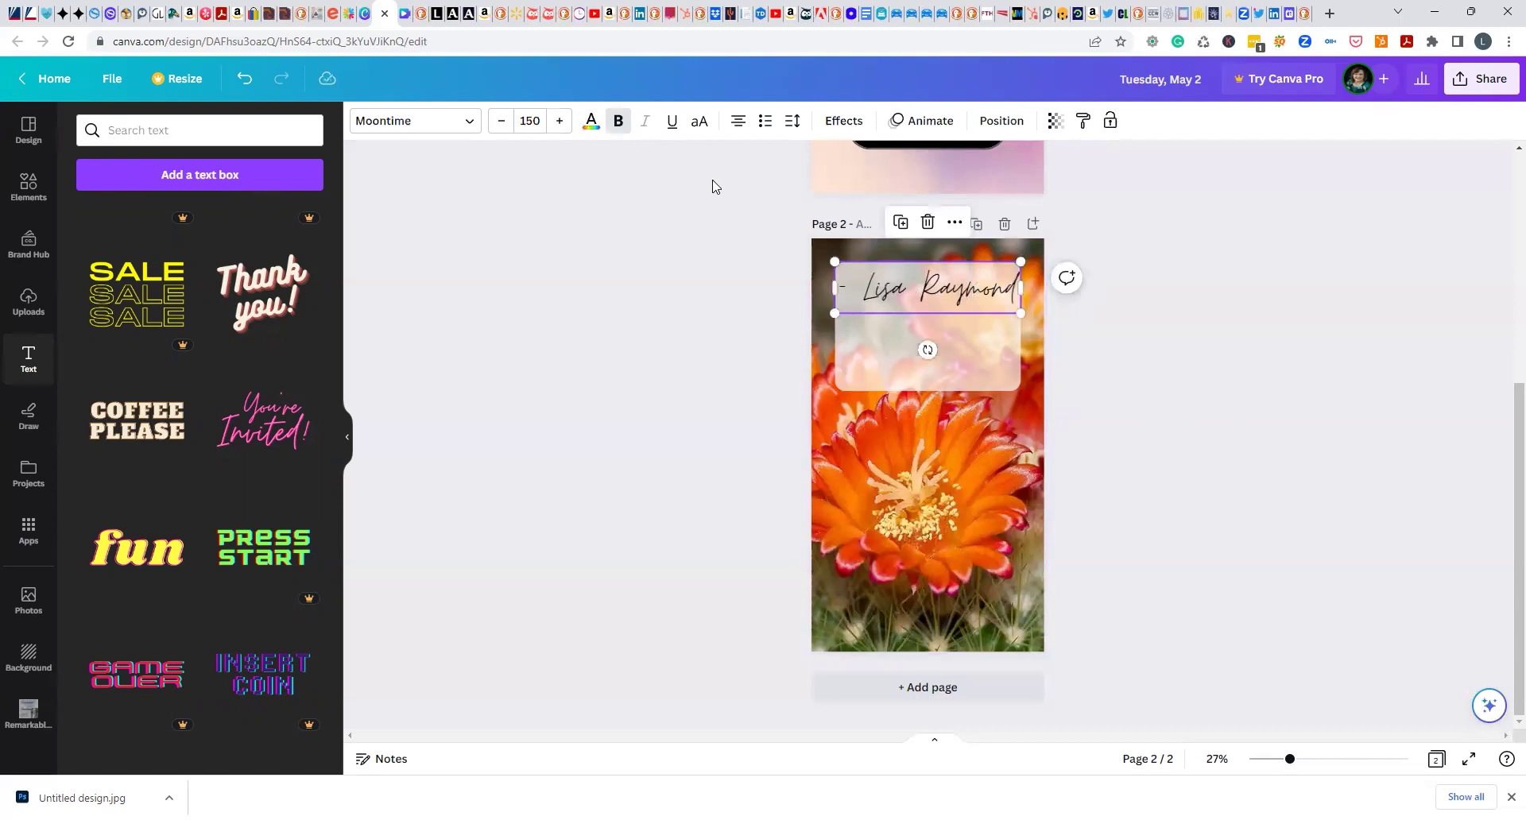
{"action": "left_click", "coordinate": [469, 124]}
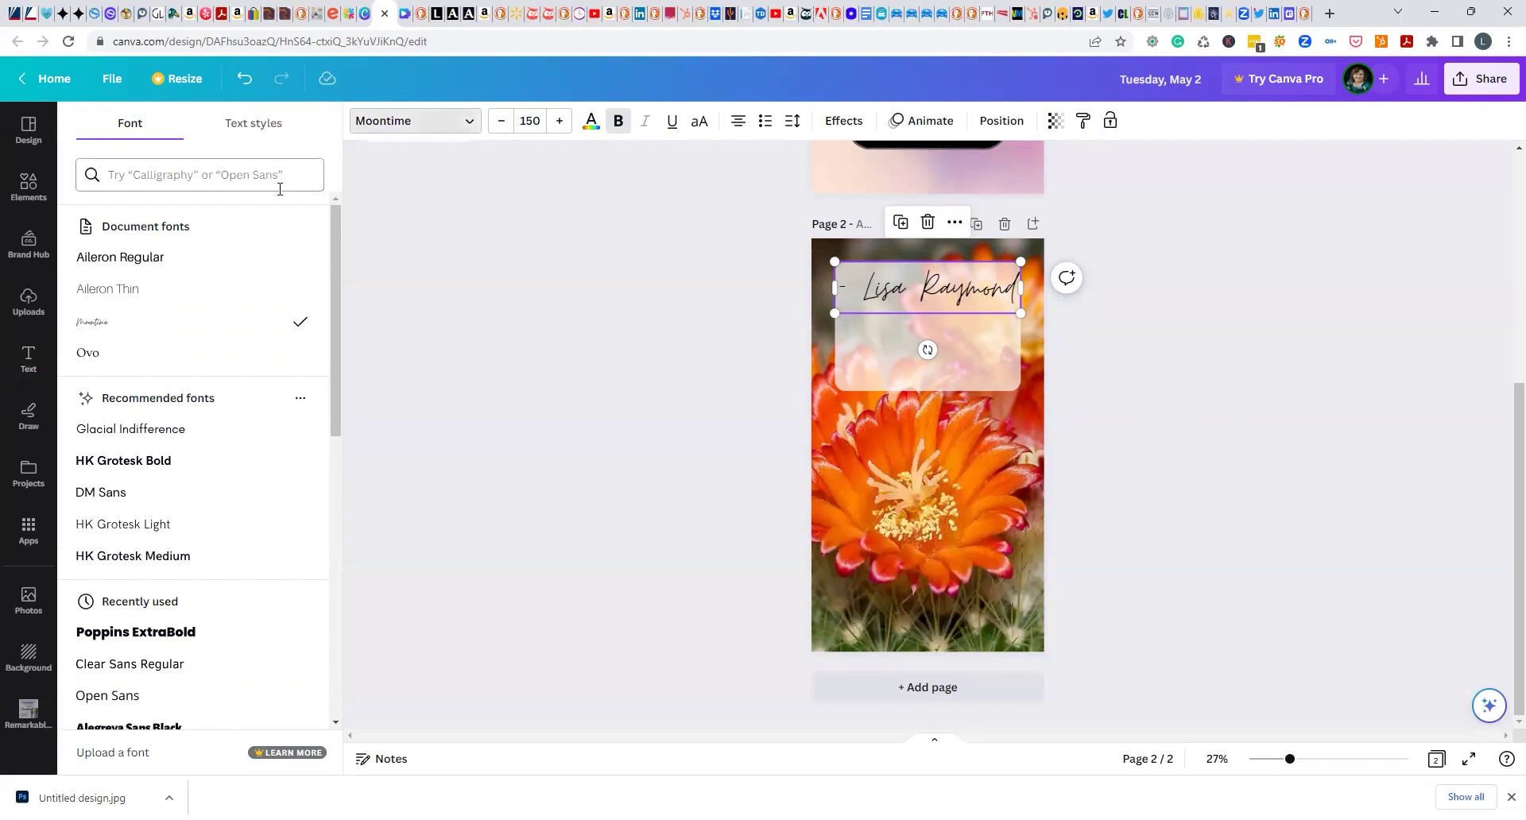
Search fonts for 'Cursive' and try Jimmy Script, Alex Brush and Sweet Apricot on the name
{"action": "scroll", "coordinate": [231, 500], "scroll_direction": "down", "scroll_amount": 3}
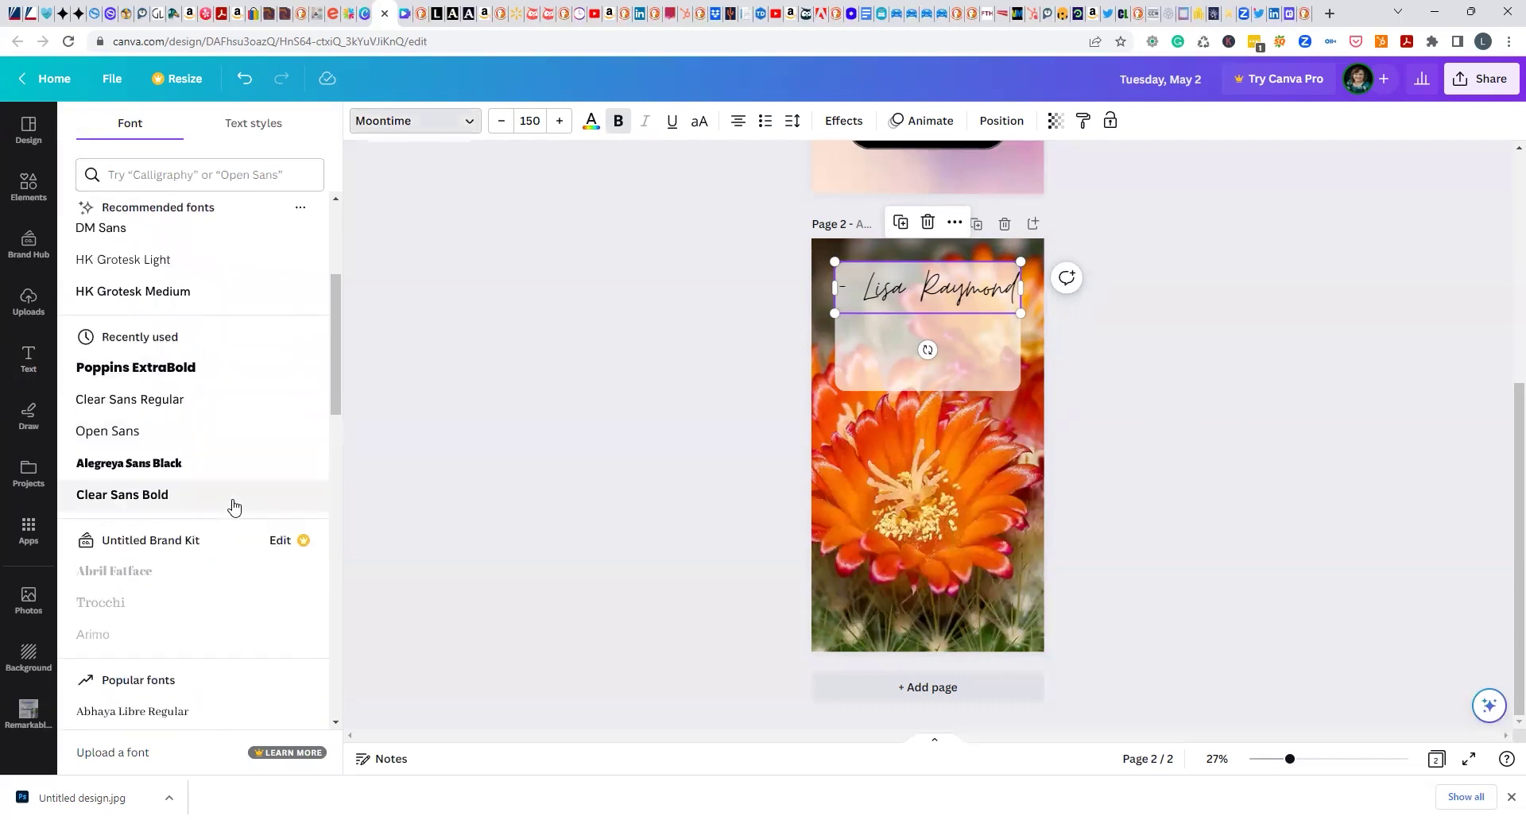
{"action": "scroll", "coordinate": [233, 507], "scroll_direction": "down", "scroll_amount": 3}
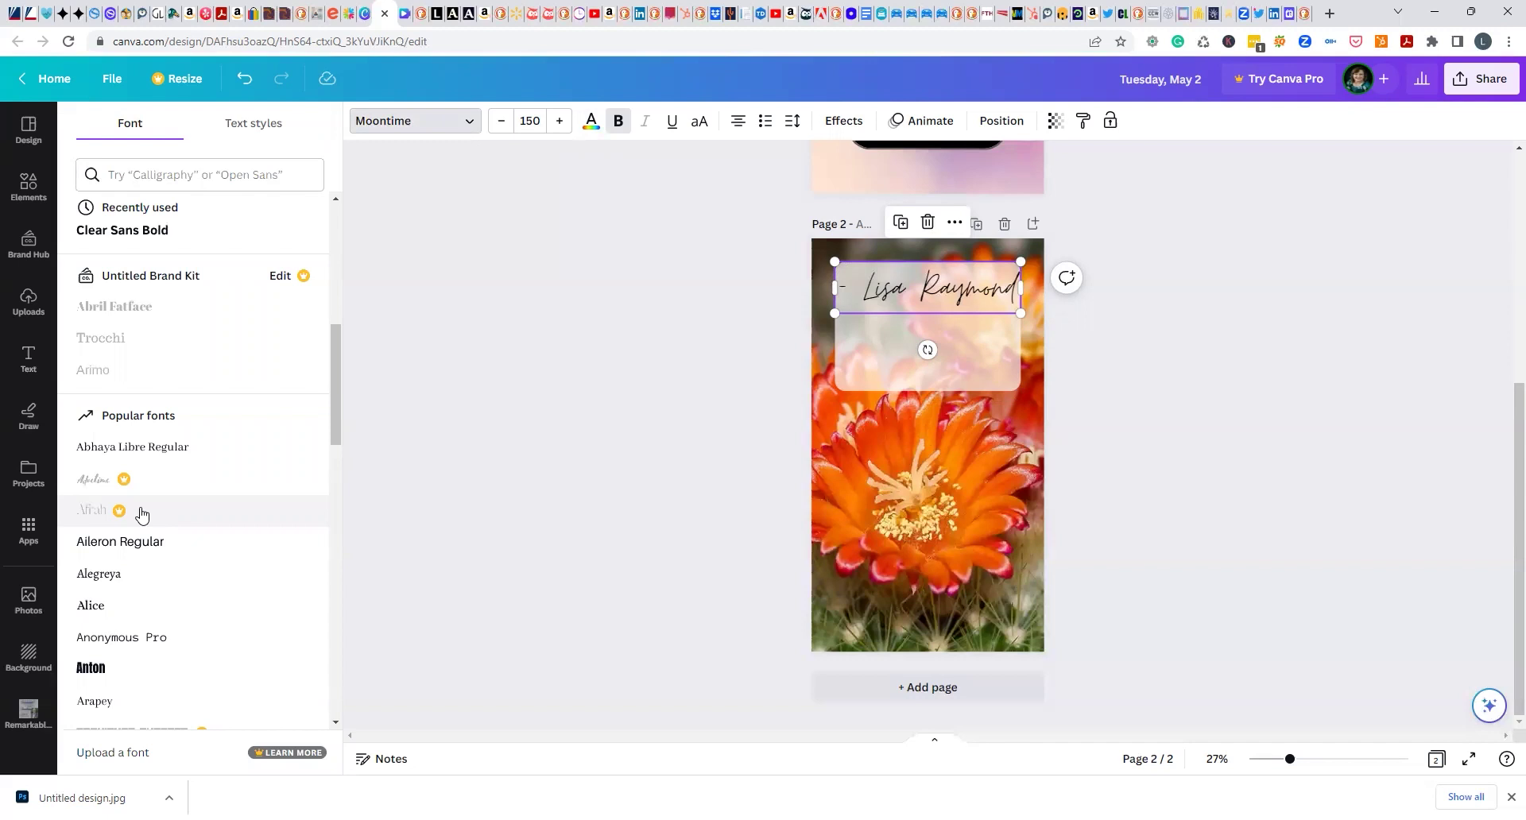
{"action": "scroll", "coordinate": [193, 509], "scroll_direction": "down", "scroll_amount": 3}
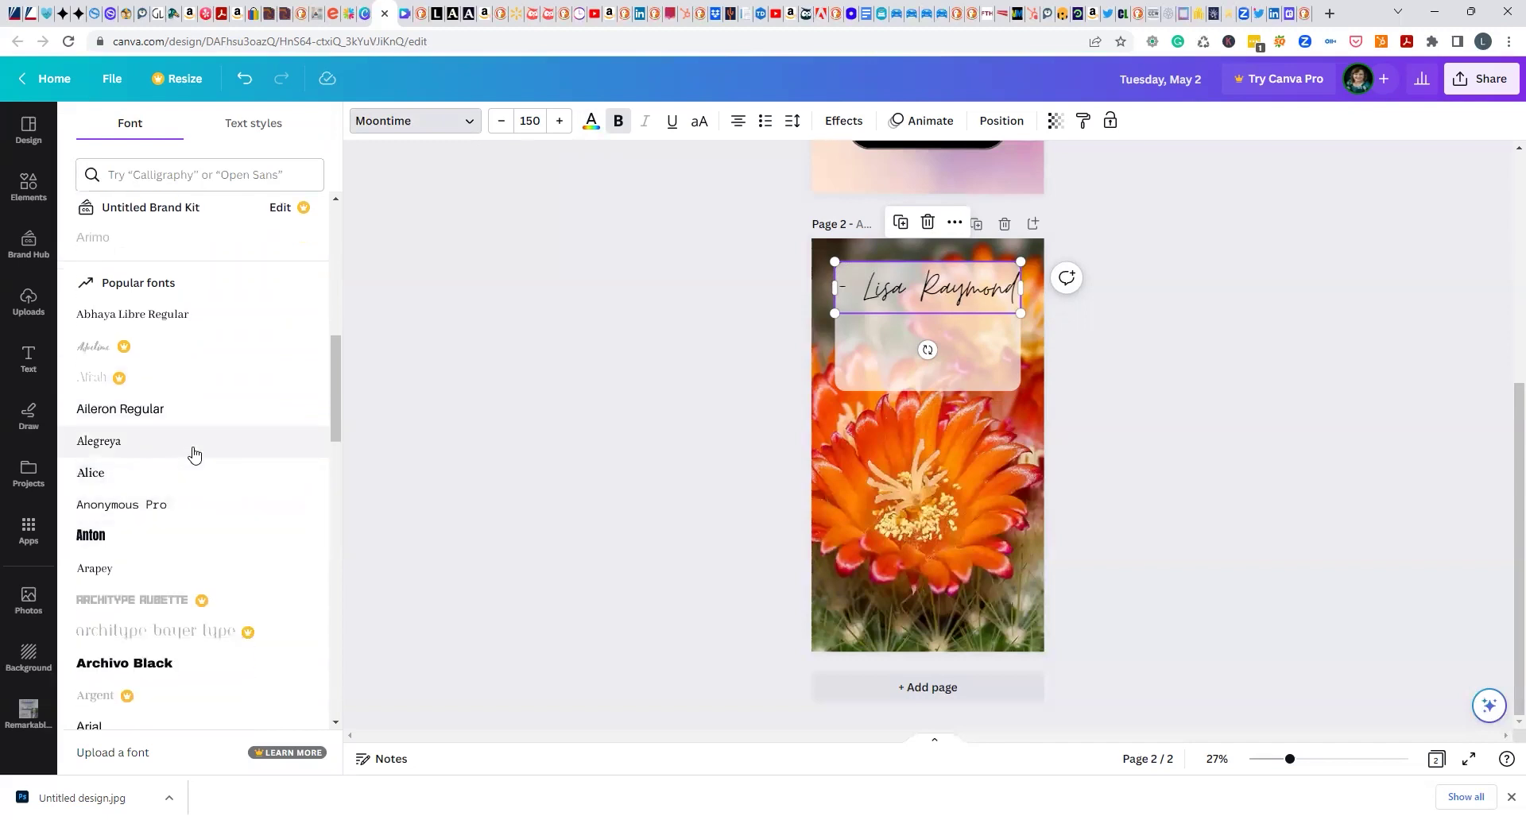
{"action": "scroll", "coordinate": [194, 452], "scroll_direction": "down", "scroll_amount": 4}
{"action": "scroll", "coordinate": [196, 399], "scroll_direction": "down", "scroll_amount": 20}
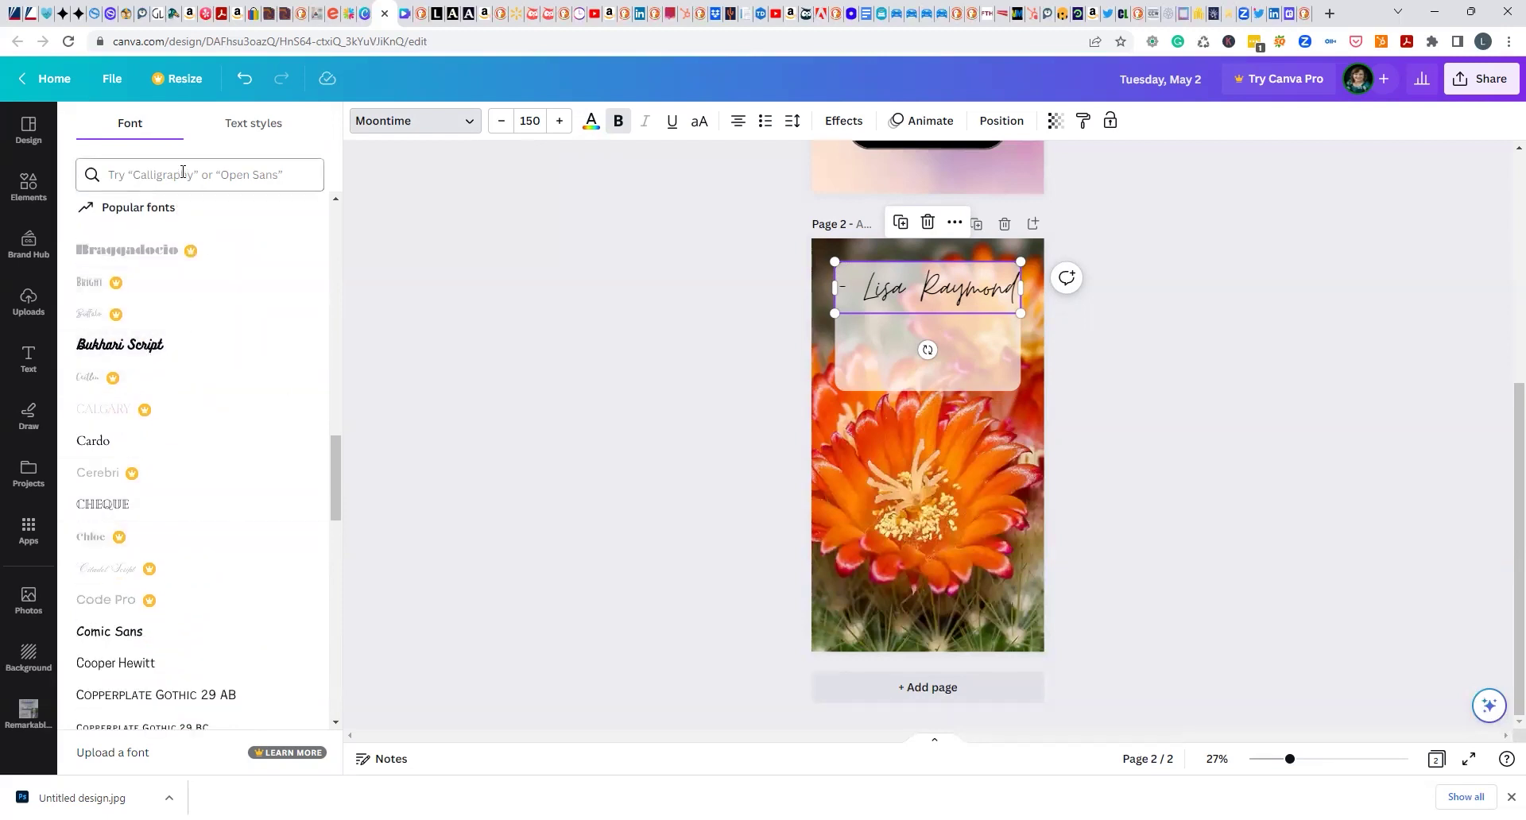
{"action": "left_click", "coordinate": [139, 176]}
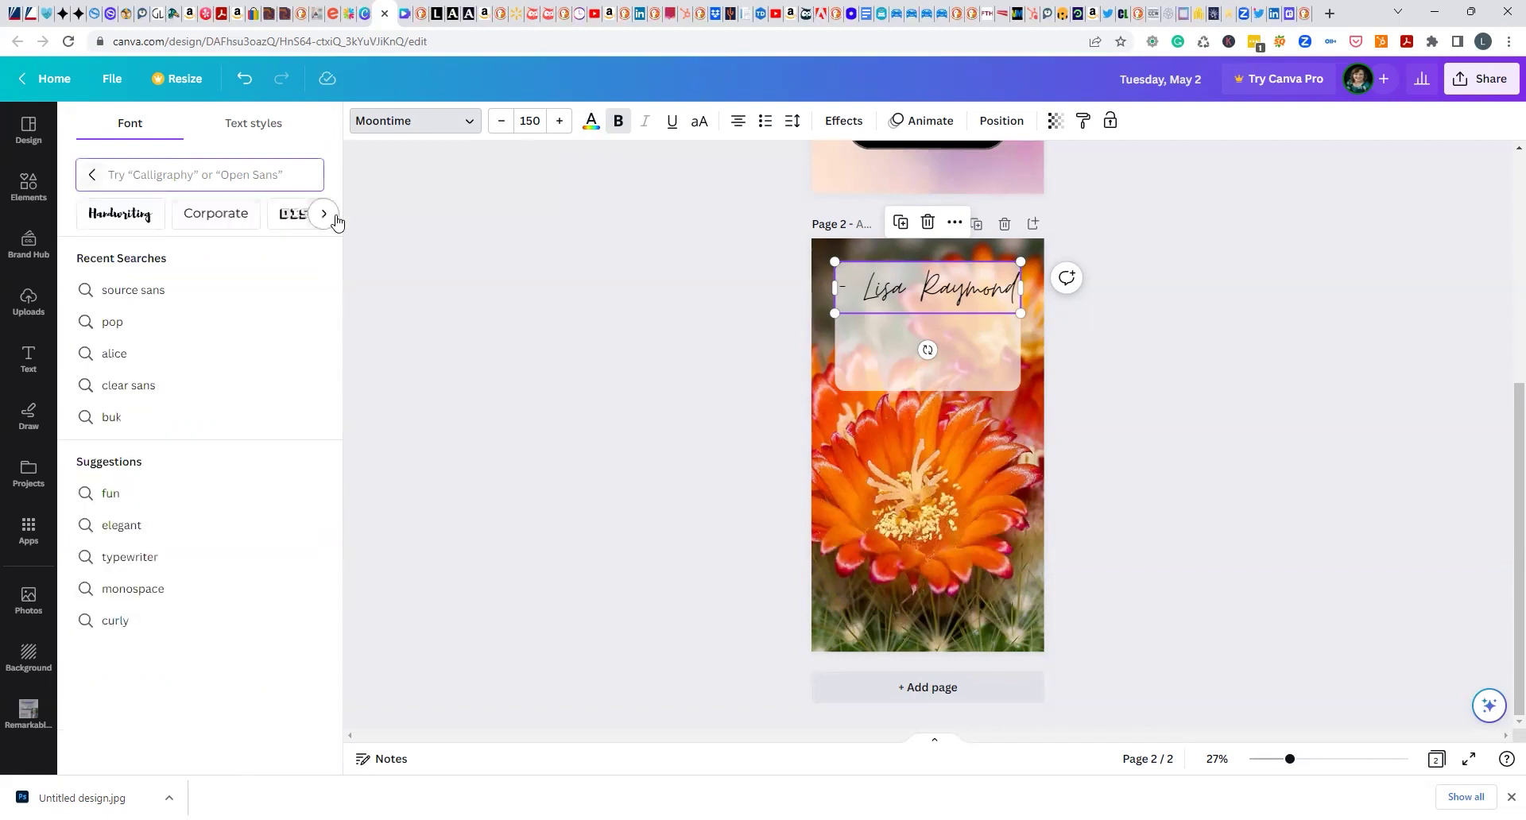
{"action": "type", "text": "Cursive"}
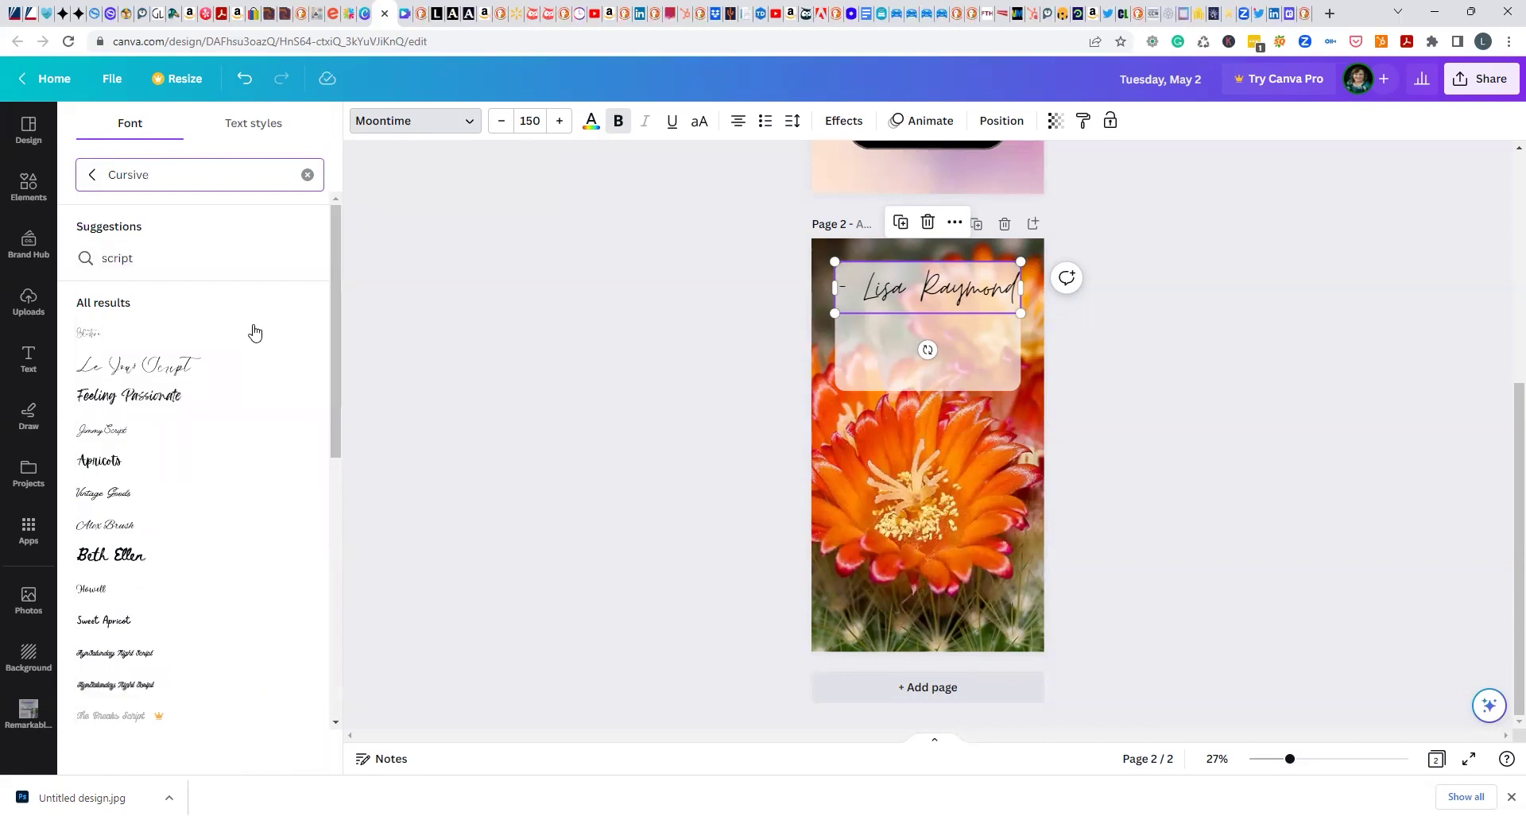
{"action": "left_click", "coordinate": [133, 436]}
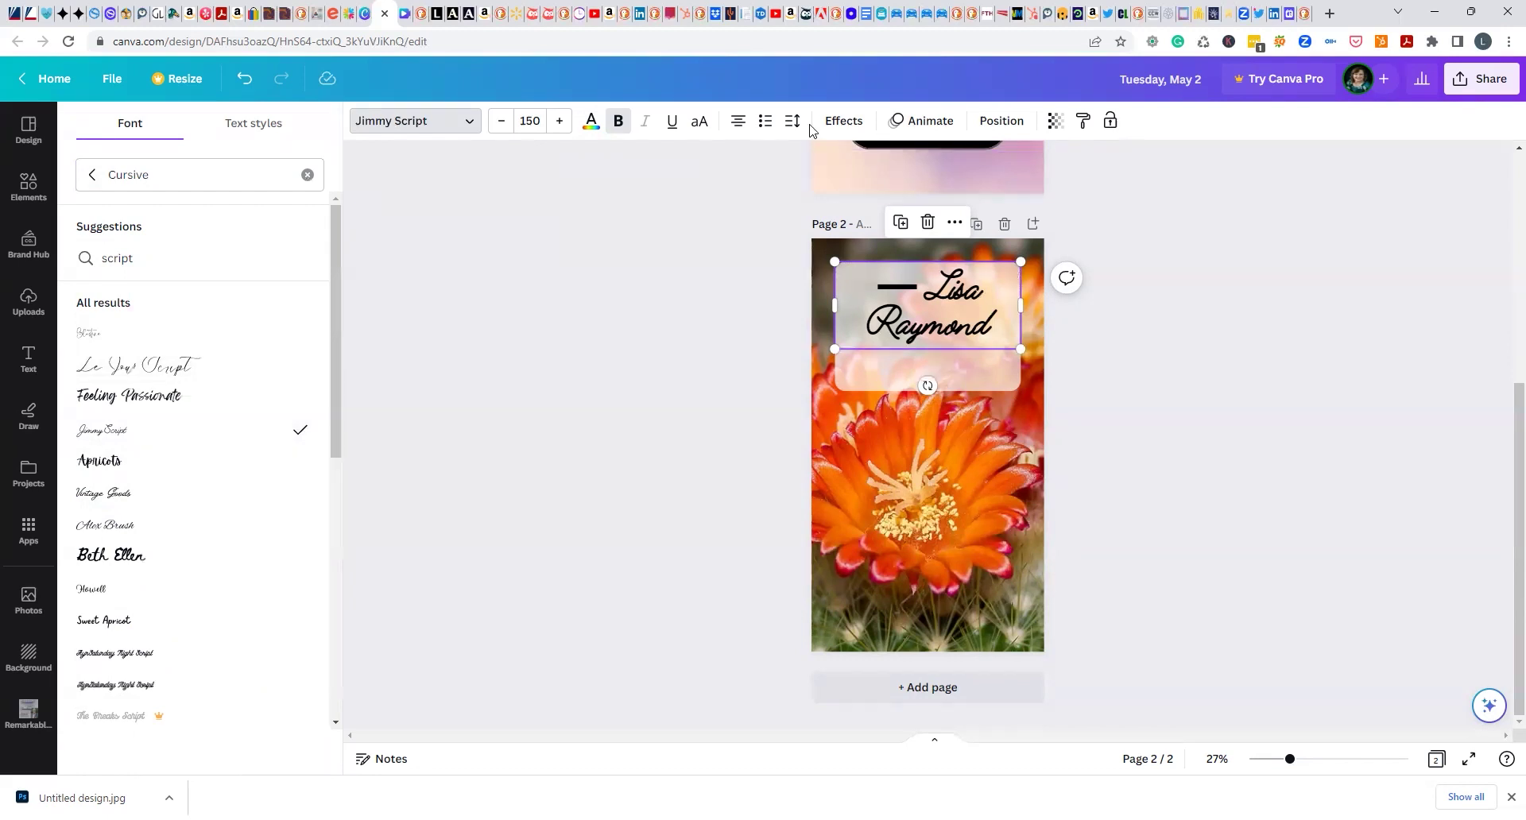
{"action": "left_click", "coordinate": [112, 529]}
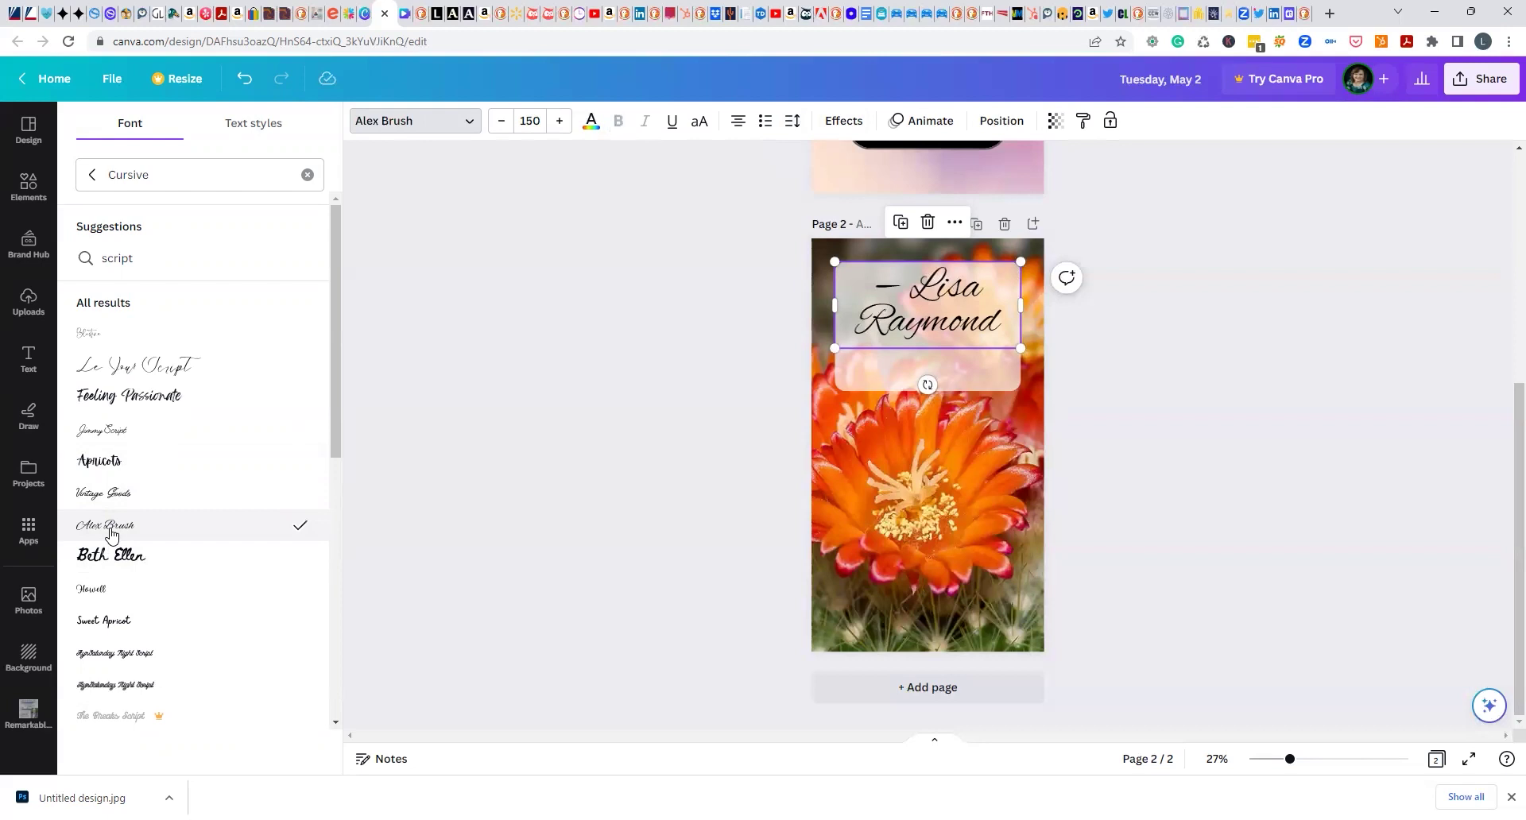
{"action": "left_click", "coordinate": [115, 621]}
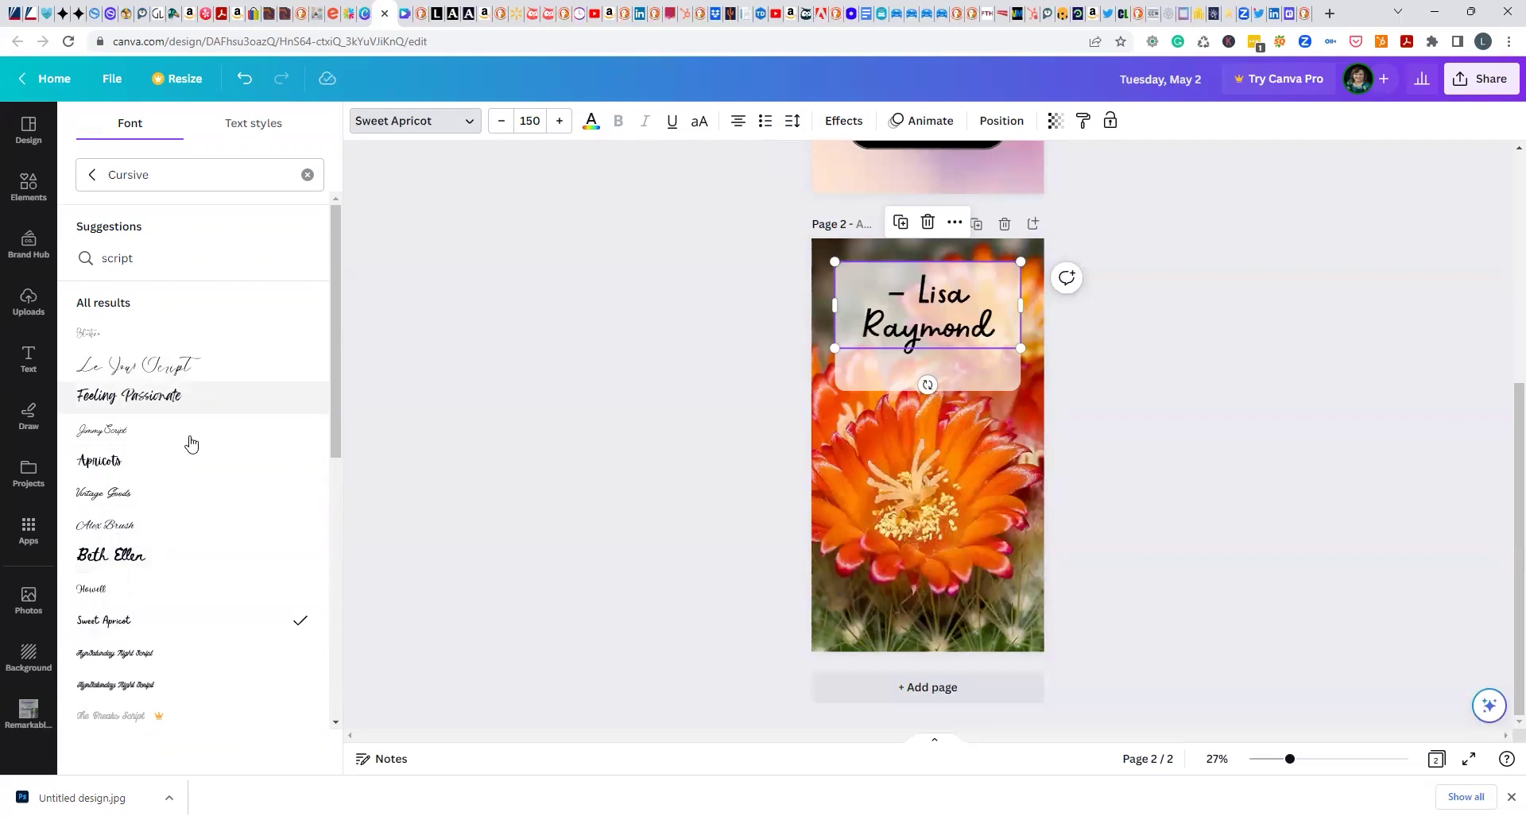
Try Eyesome Script, Canva Student Font, Themysion, Clicker Script and Jonathan, then apply Bakerie Bold
{"action": "scroll", "coordinate": [181, 609], "scroll_direction": "down", "scroll_amount": 5}
{"action": "scroll", "coordinate": [183, 609], "scroll_direction": "down", "scroll_amount": 2}
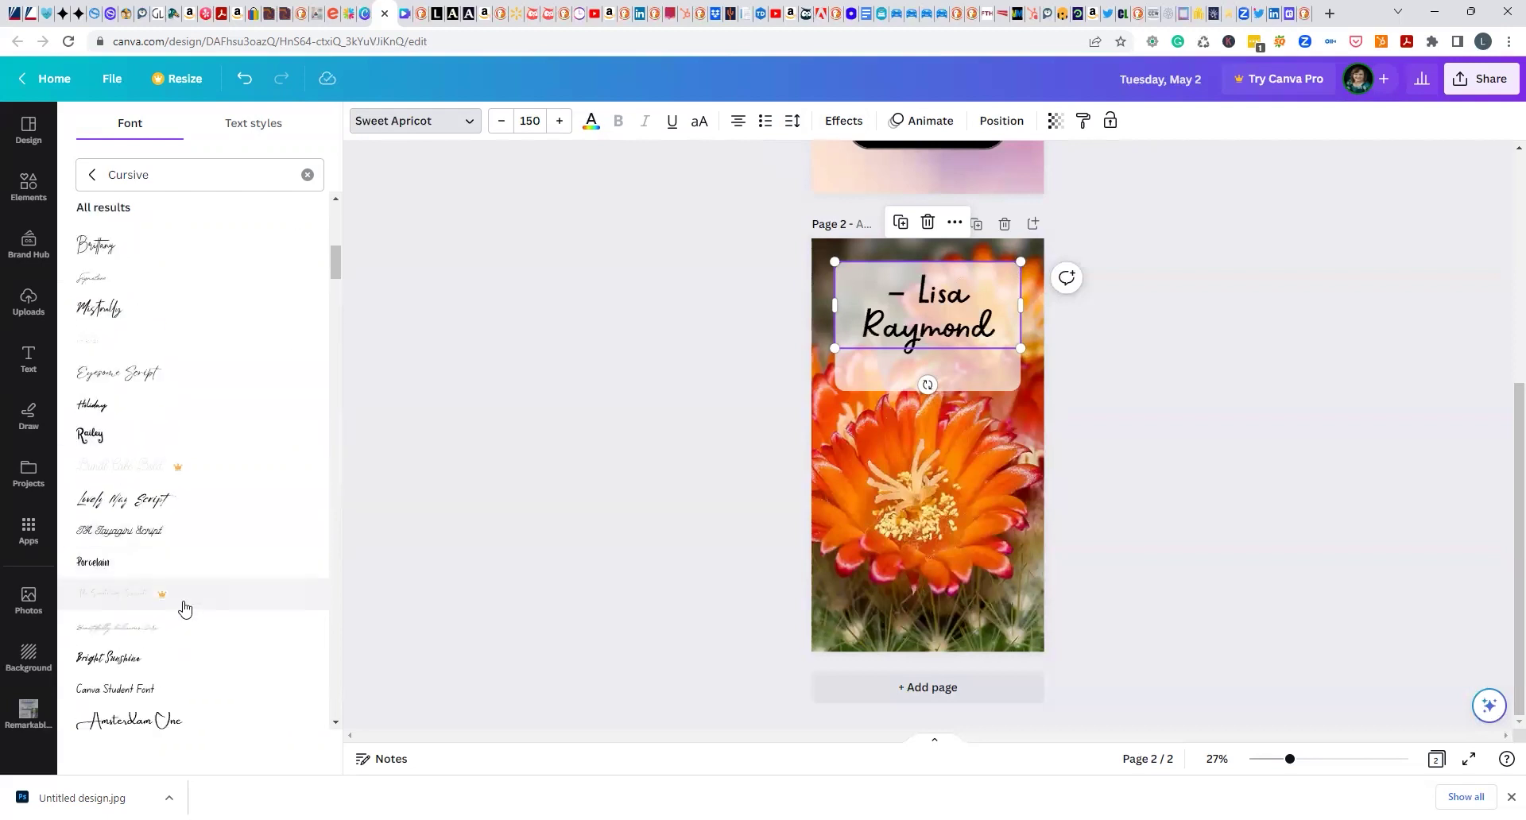
{"action": "scroll", "coordinate": [183, 610], "scroll_direction": "down", "scroll_amount": 2}
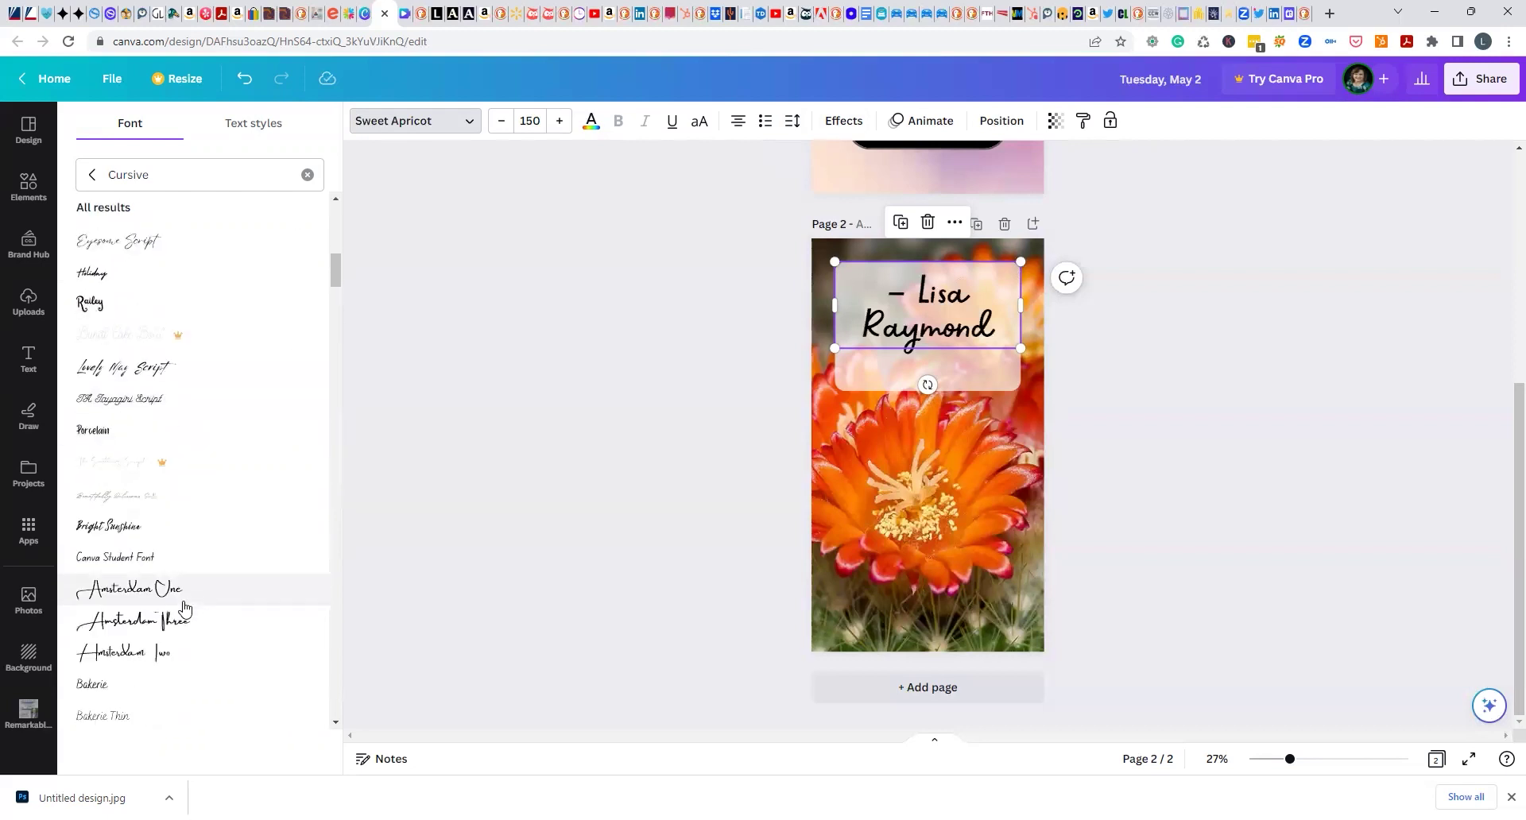
{"action": "left_click", "coordinate": [137, 242]}
{"action": "left_click", "coordinate": [139, 558]}
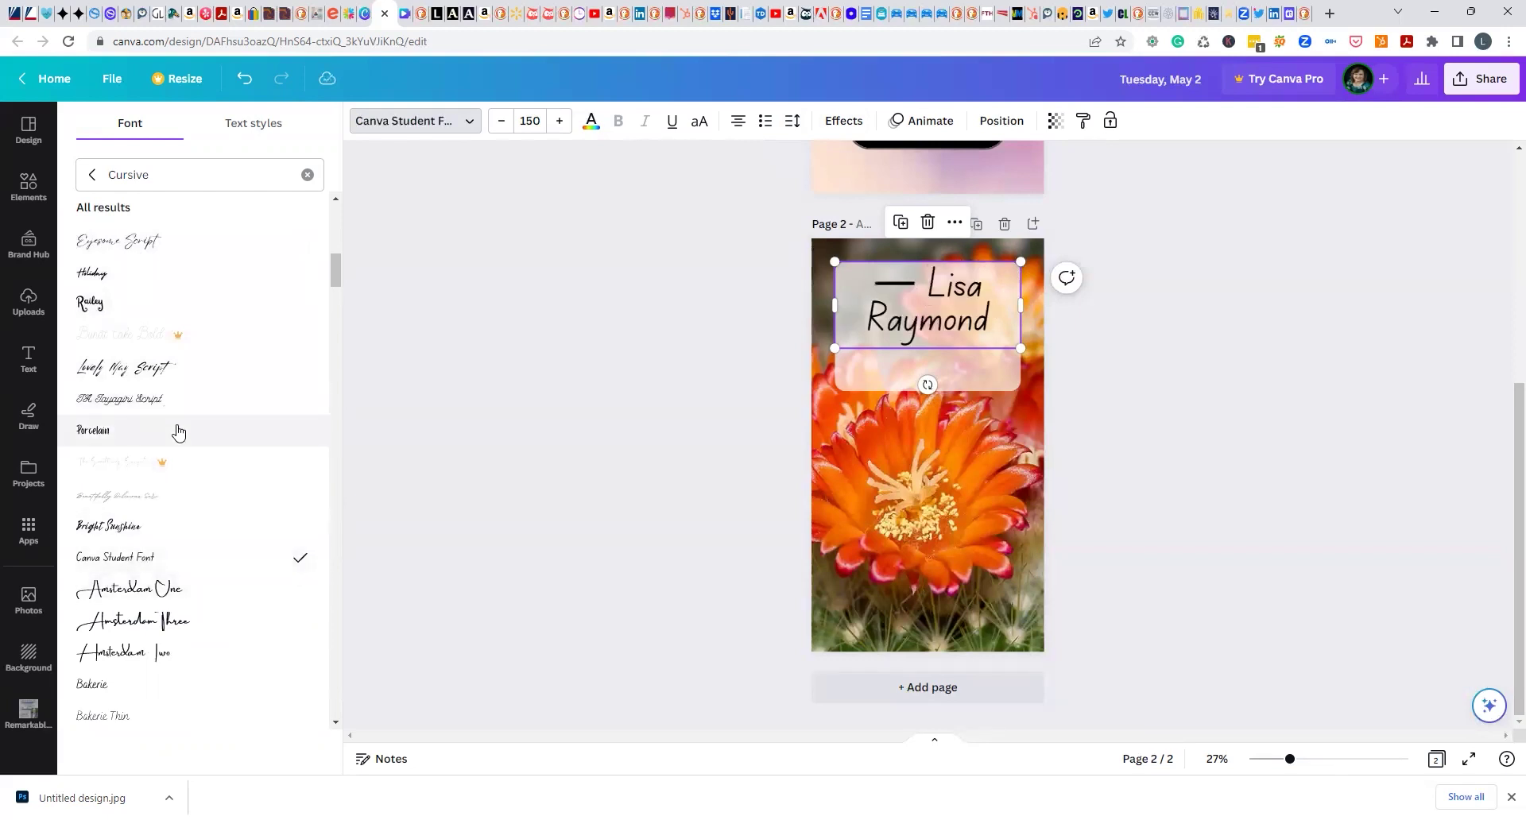
{"action": "scroll", "coordinate": [170, 519], "scroll_direction": "down", "scroll_amount": 3}
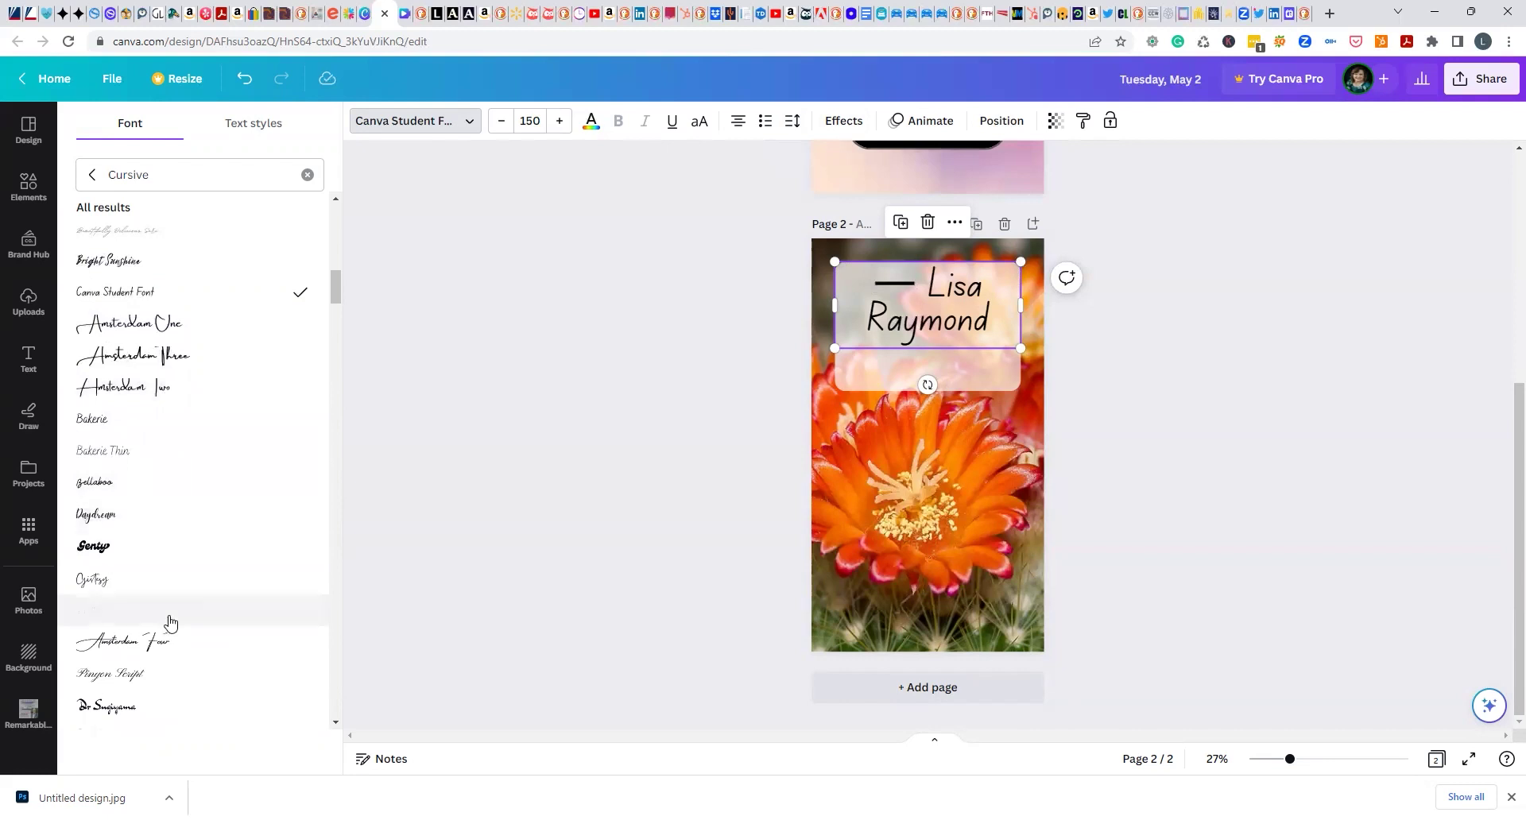
{"action": "scroll", "coordinate": [180, 583], "scroll_direction": "down", "scroll_amount": 3}
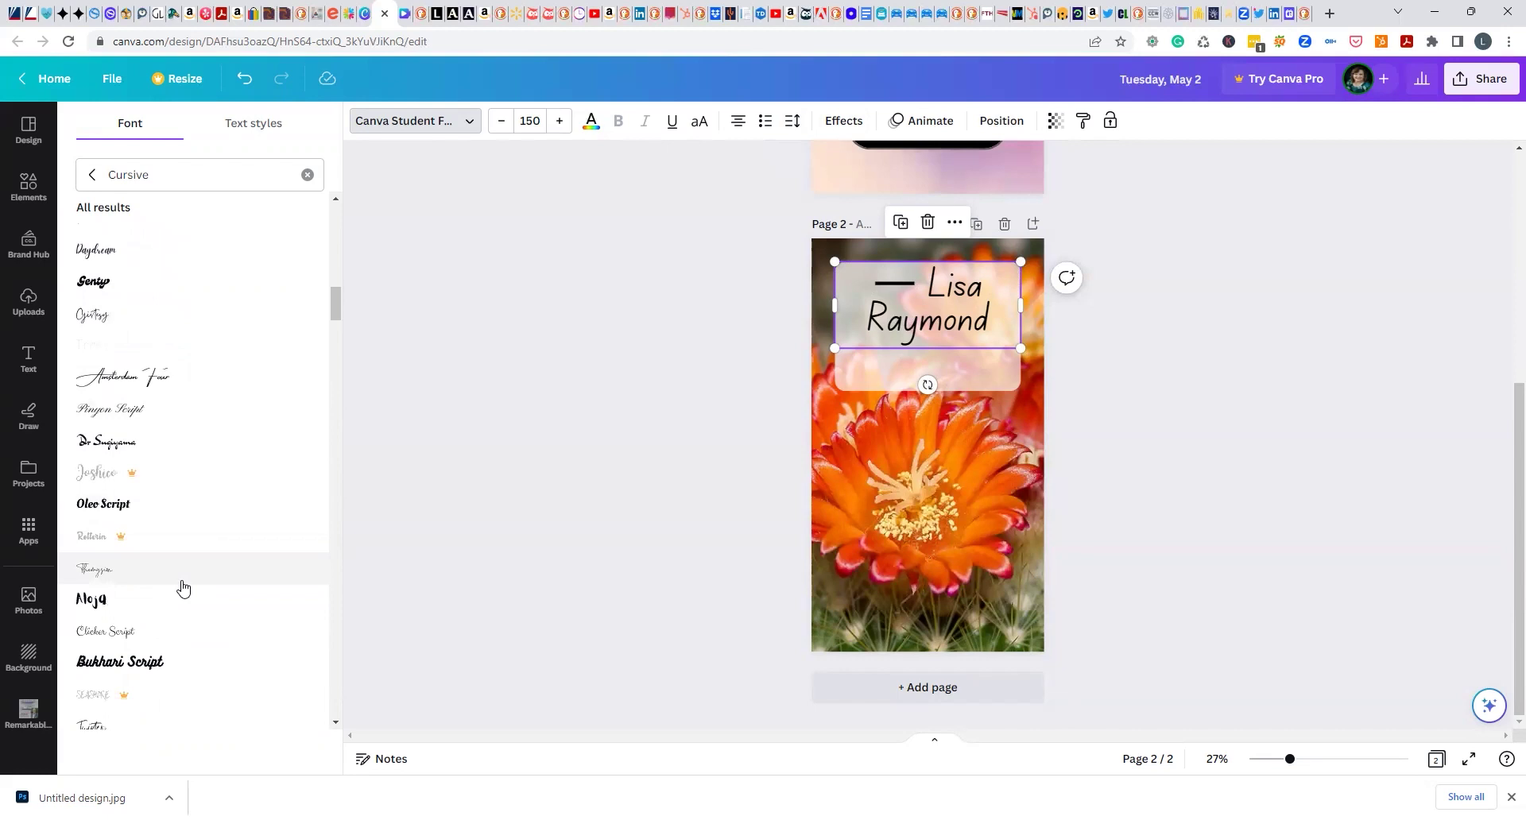
{"action": "left_click", "coordinate": [181, 584]}
{"action": "left_click", "coordinate": [160, 632]}
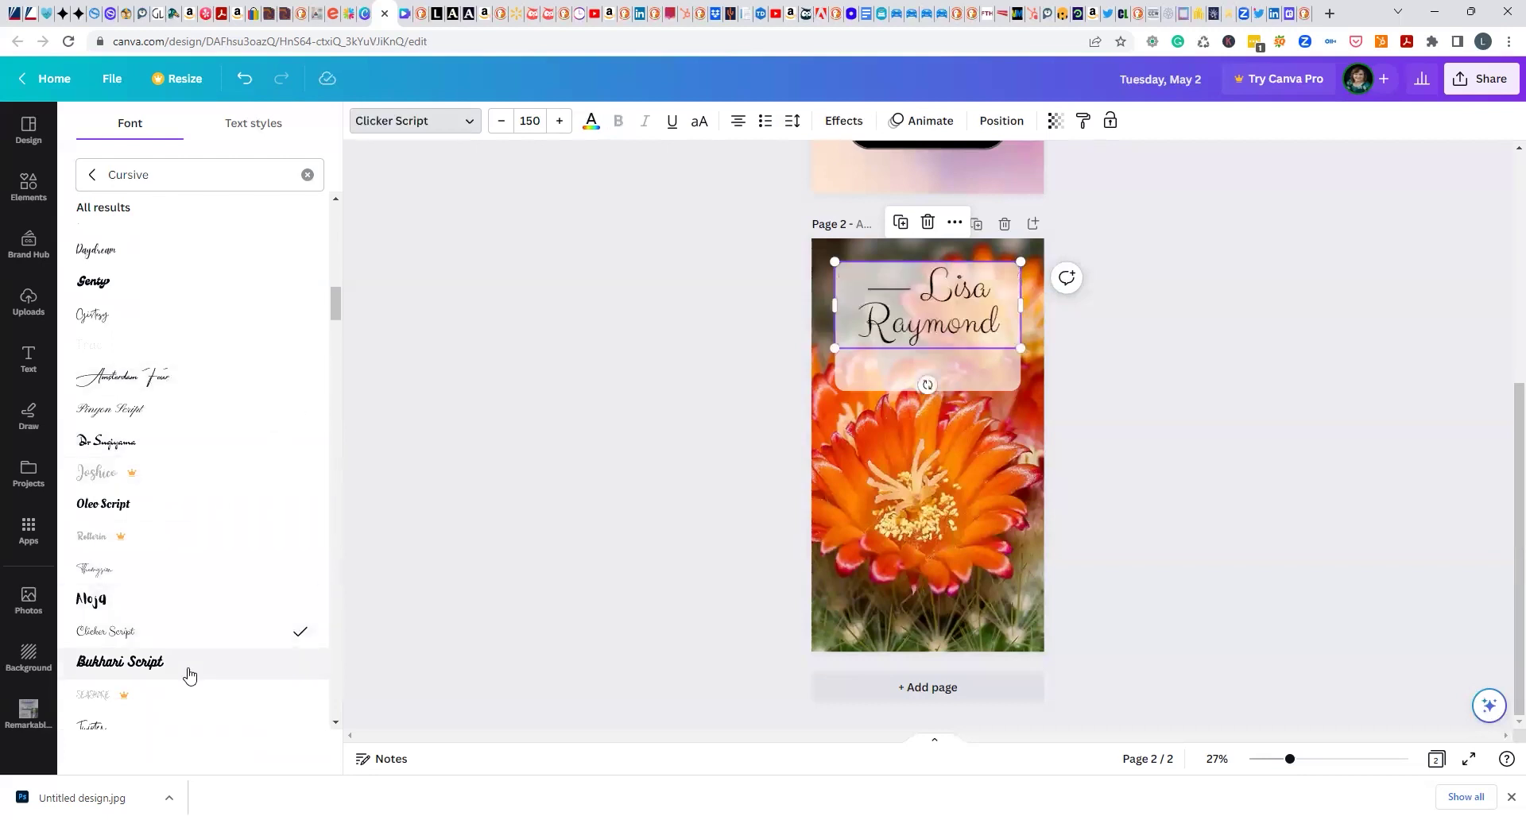
{"action": "scroll", "coordinate": [189, 674], "scroll_direction": "down", "scroll_amount": 3}
{"action": "left_click", "coordinate": [169, 525]}
{"action": "scroll", "coordinate": [223, 685], "scroll_direction": "down", "scroll_amount": 2}
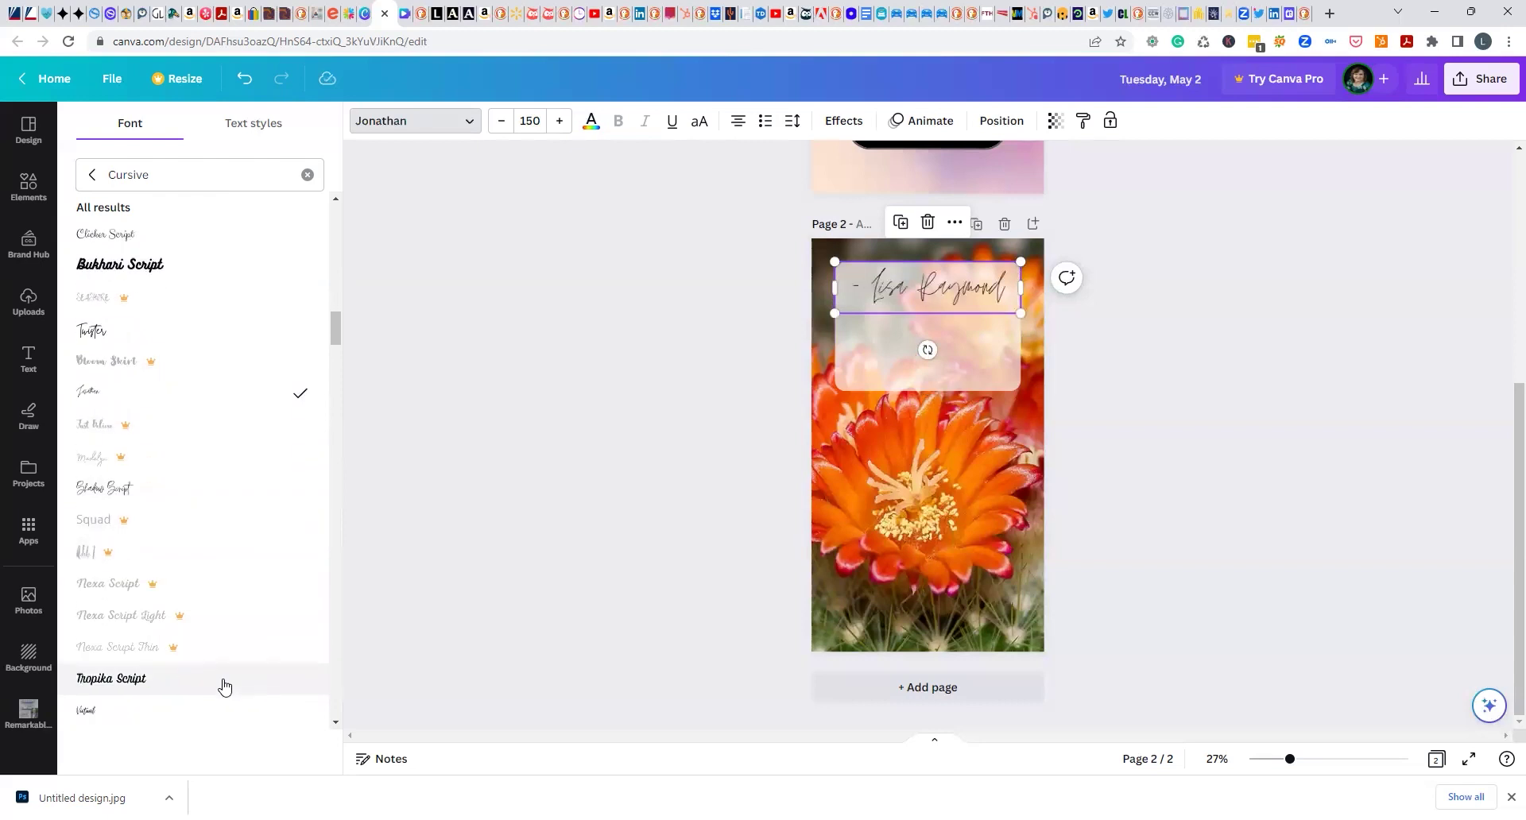
{"action": "scroll", "coordinate": [237, 591], "scroll_direction": "down", "scroll_amount": 4}
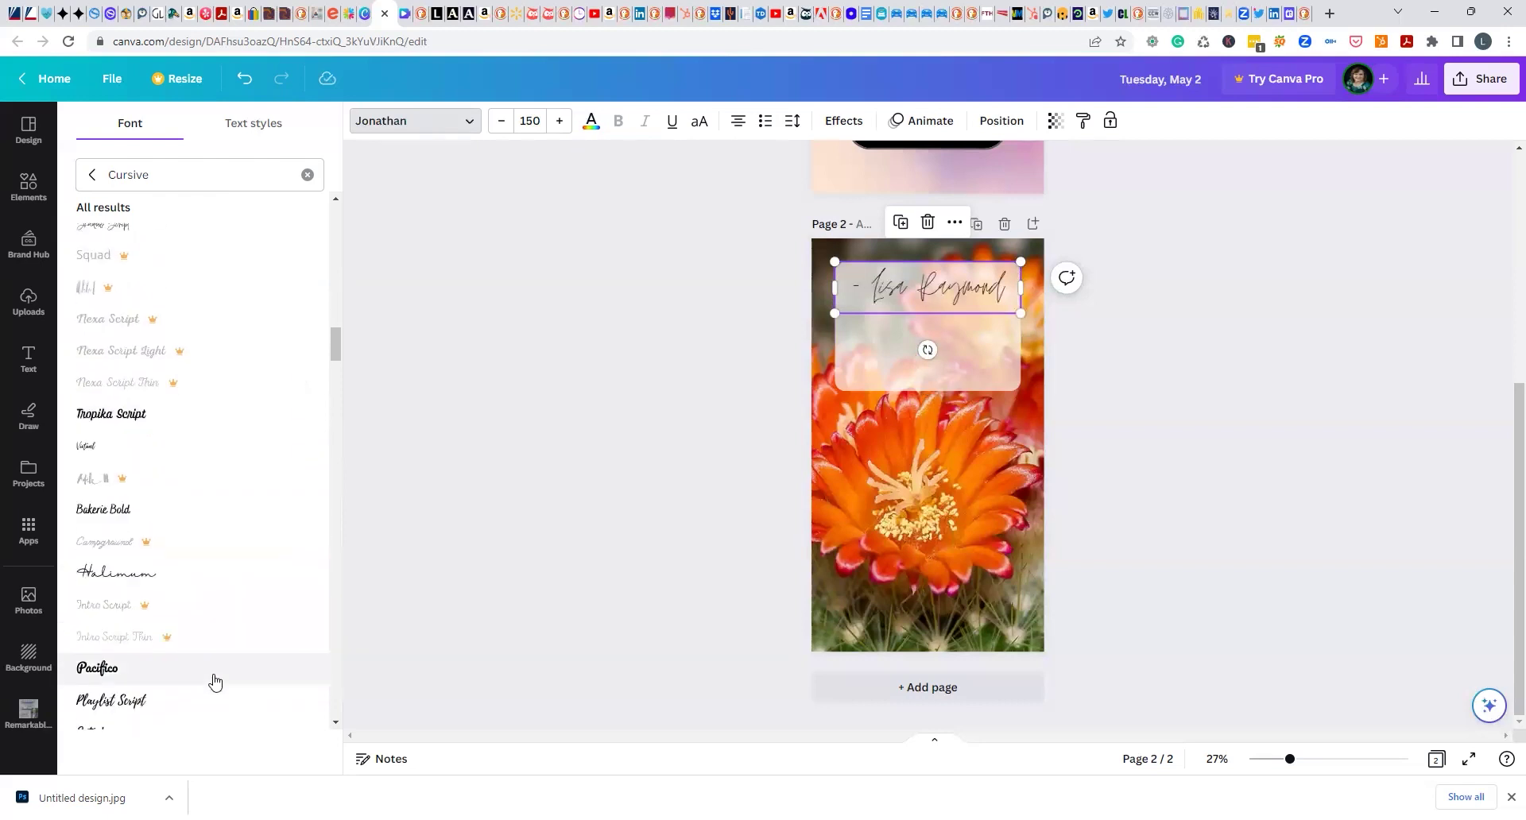
{"action": "left_click", "coordinate": [142, 517]}
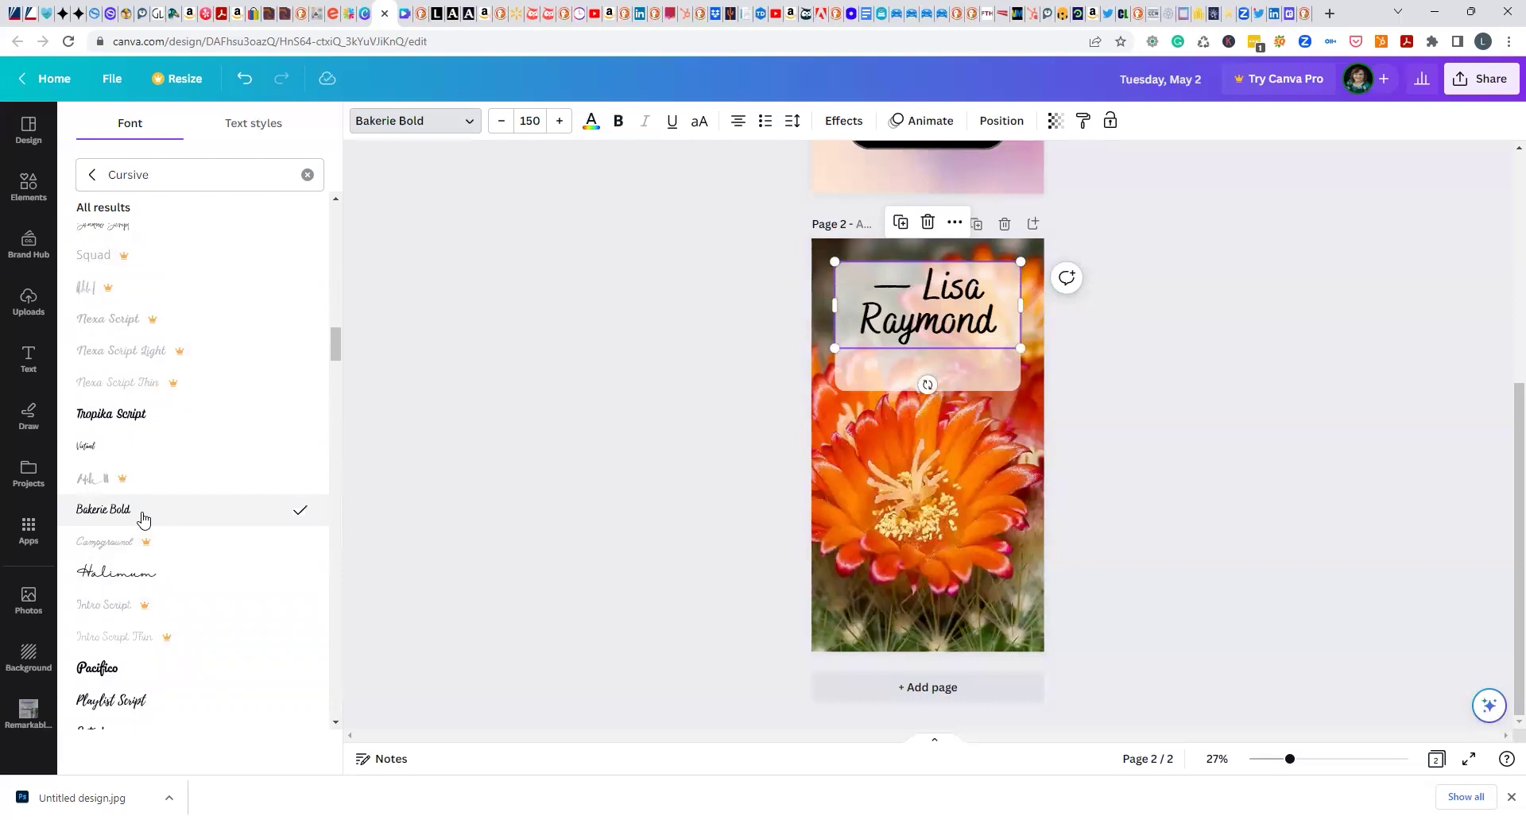
Set the name caption to font size 80 and drag it down to the overlay's middle
{"action": "left_click", "coordinate": [516, 121]}
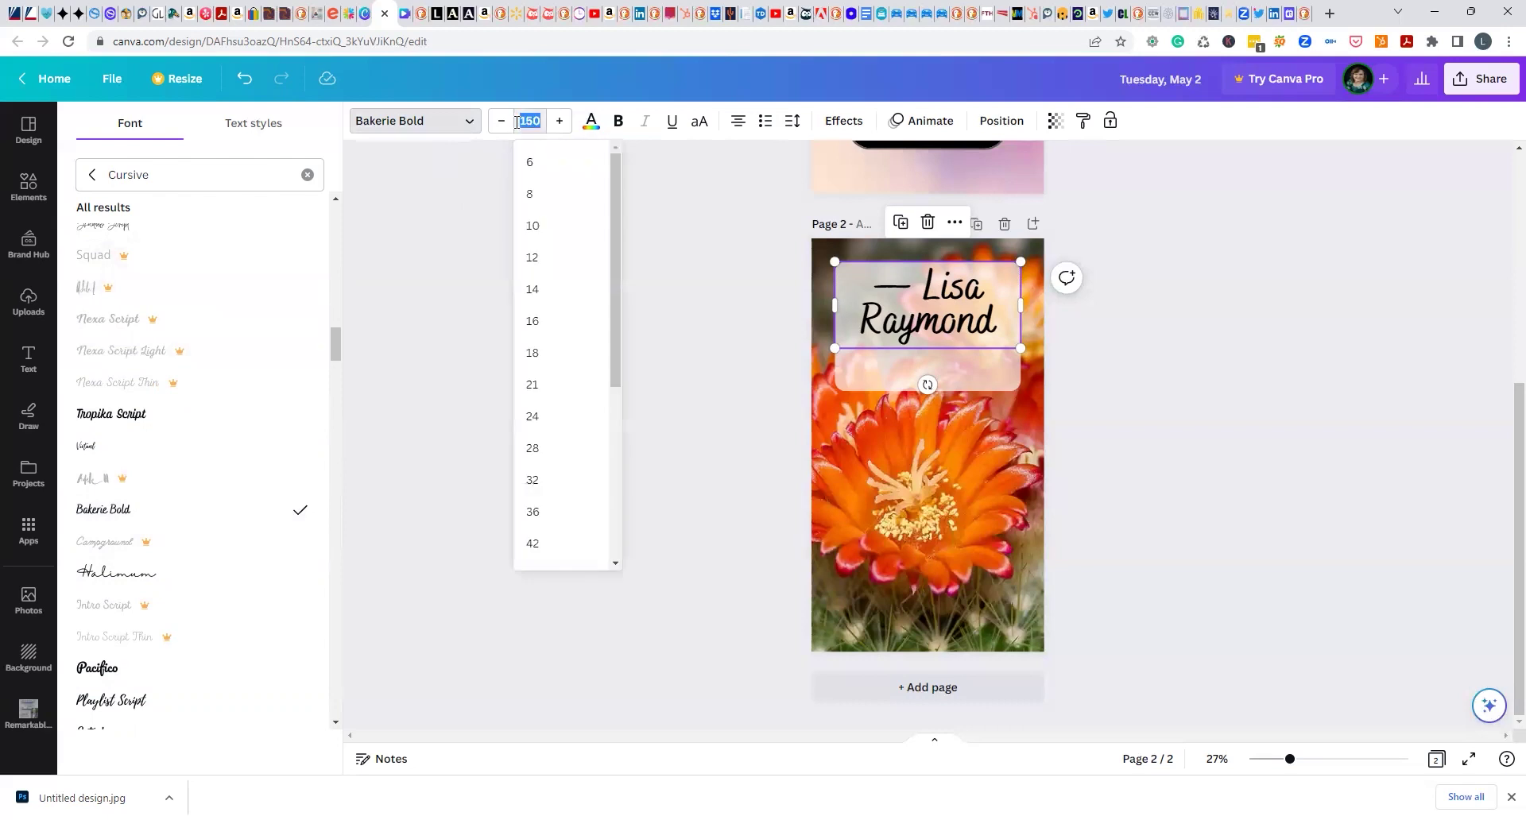
{"action": "type", "text": "100"}
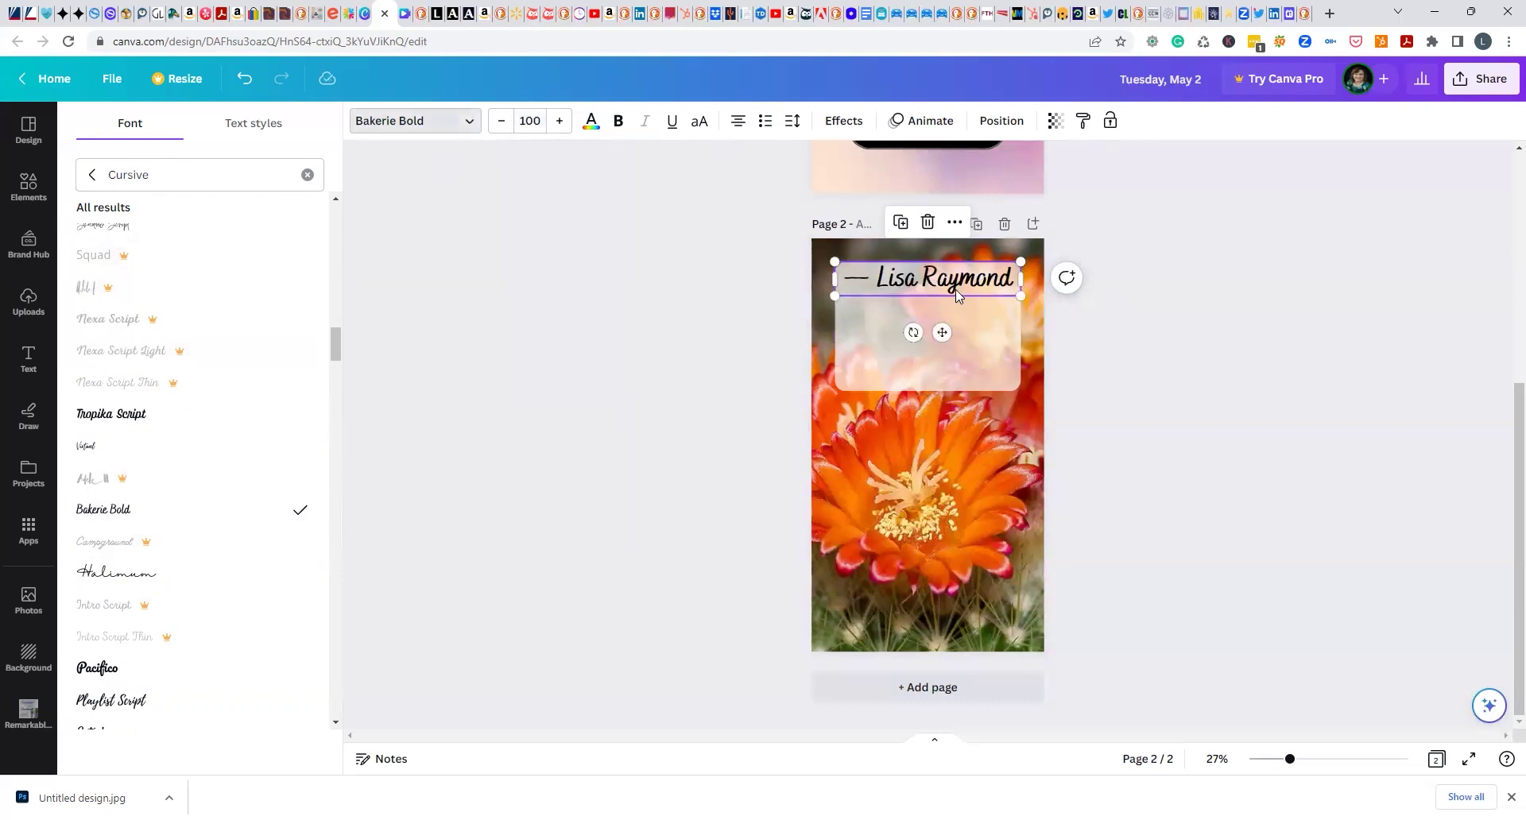
{"action": "left_click", "coordinate": [540, 116]}
{"action": "type", "text": "80"}
{"action": "key", "text": "Return"}
{"action": "left_click", "coordinate": [1304, 426]}
{"action": "left_click_drag", "start_coordinate": [921, 277], "coordinate": [920, 370]}
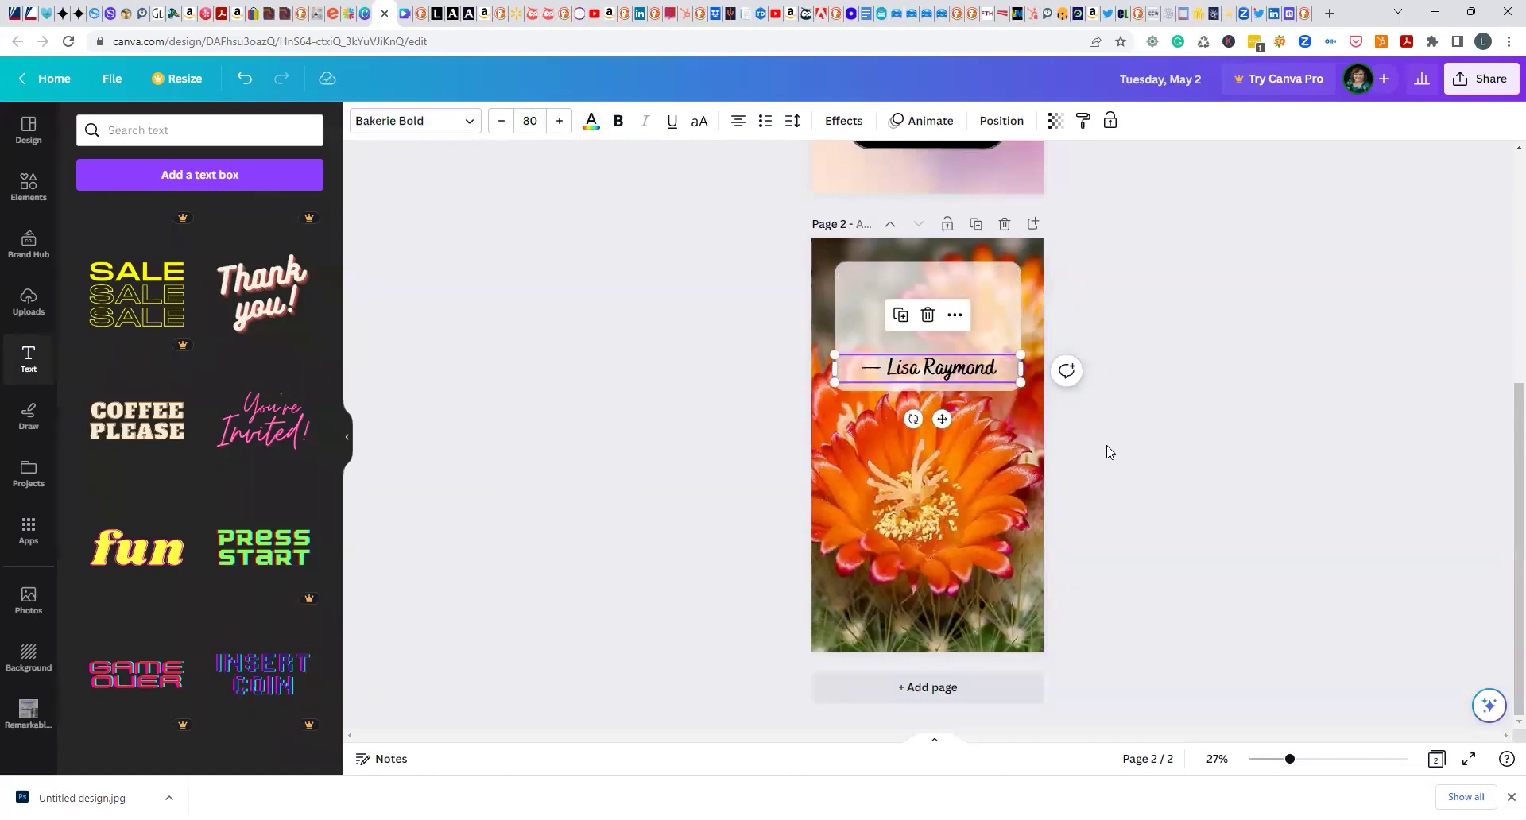
Duplicate the name caption, move the copy to the overlay's top, and retype it as 'Happy 1st Day of May!'
{"action": "left_click", "coordinate": [900, 317]}
{"action": "left_click_drag", "start_coordinate": [925, 370], "coordinate": [916, 287]}
{"action": "double_click", "coordinate": [918, 288]}
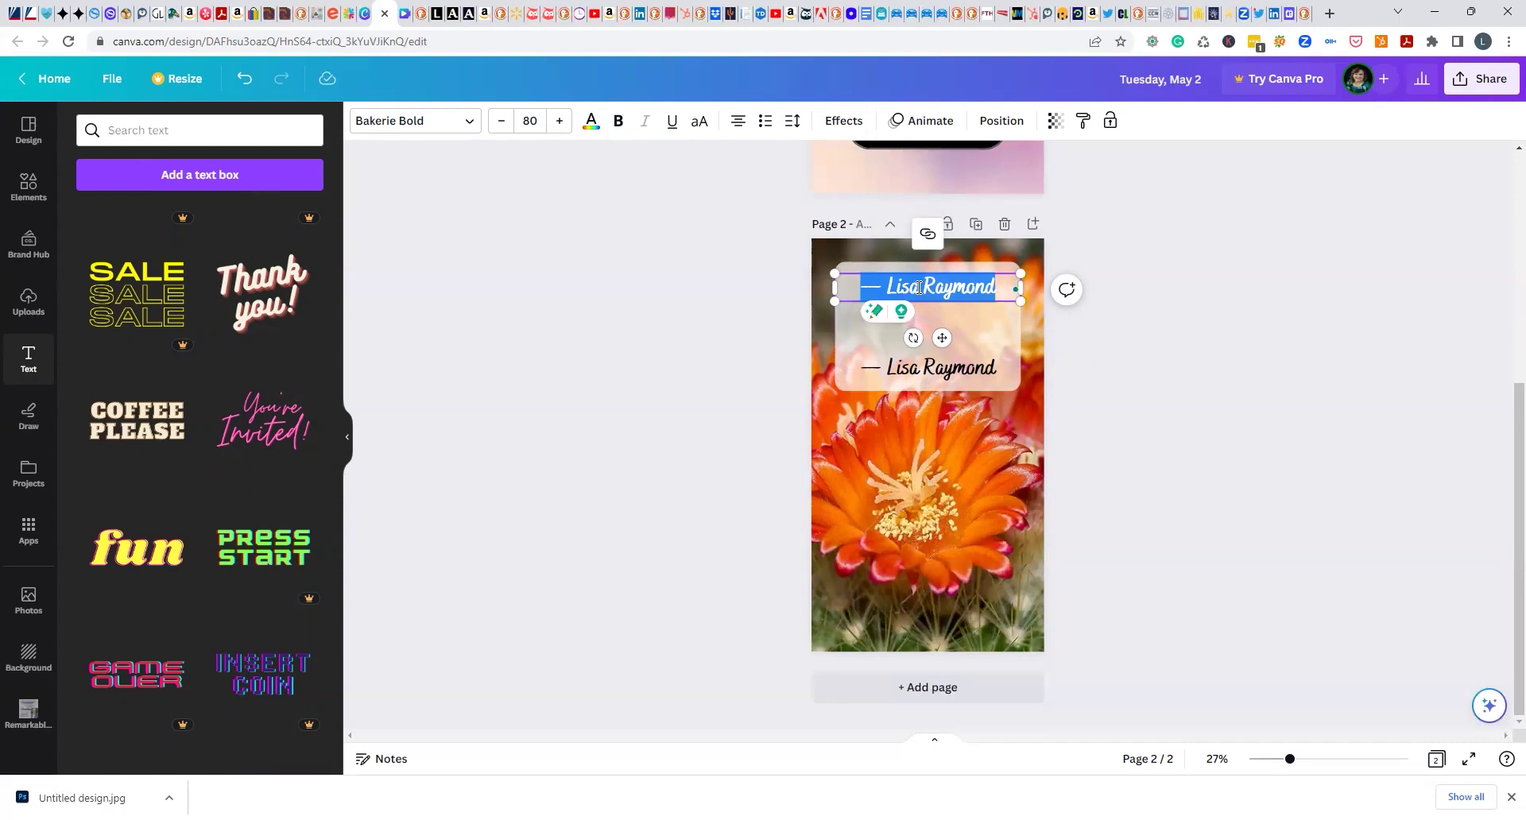
{"action": "type", "text": "Happy 12"}
{"action": "key", "text": "BackSpace"}
{"action": "type", "text": "st Day of May!"}
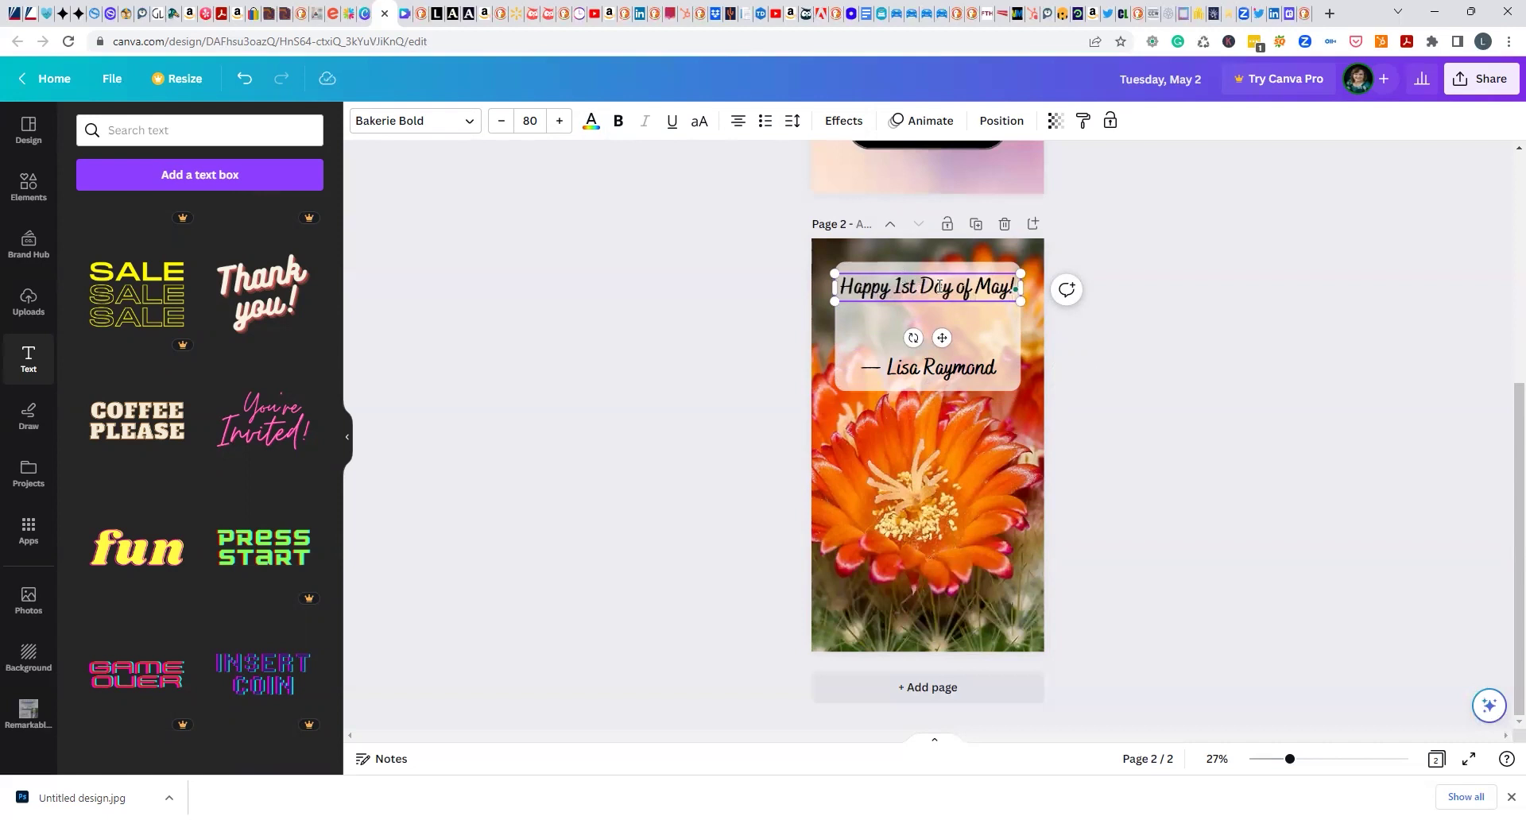
{"action": "left_click", "coordinate": [1179, 395]}
{"action": "left_click", "coordinate": [910, 287]}
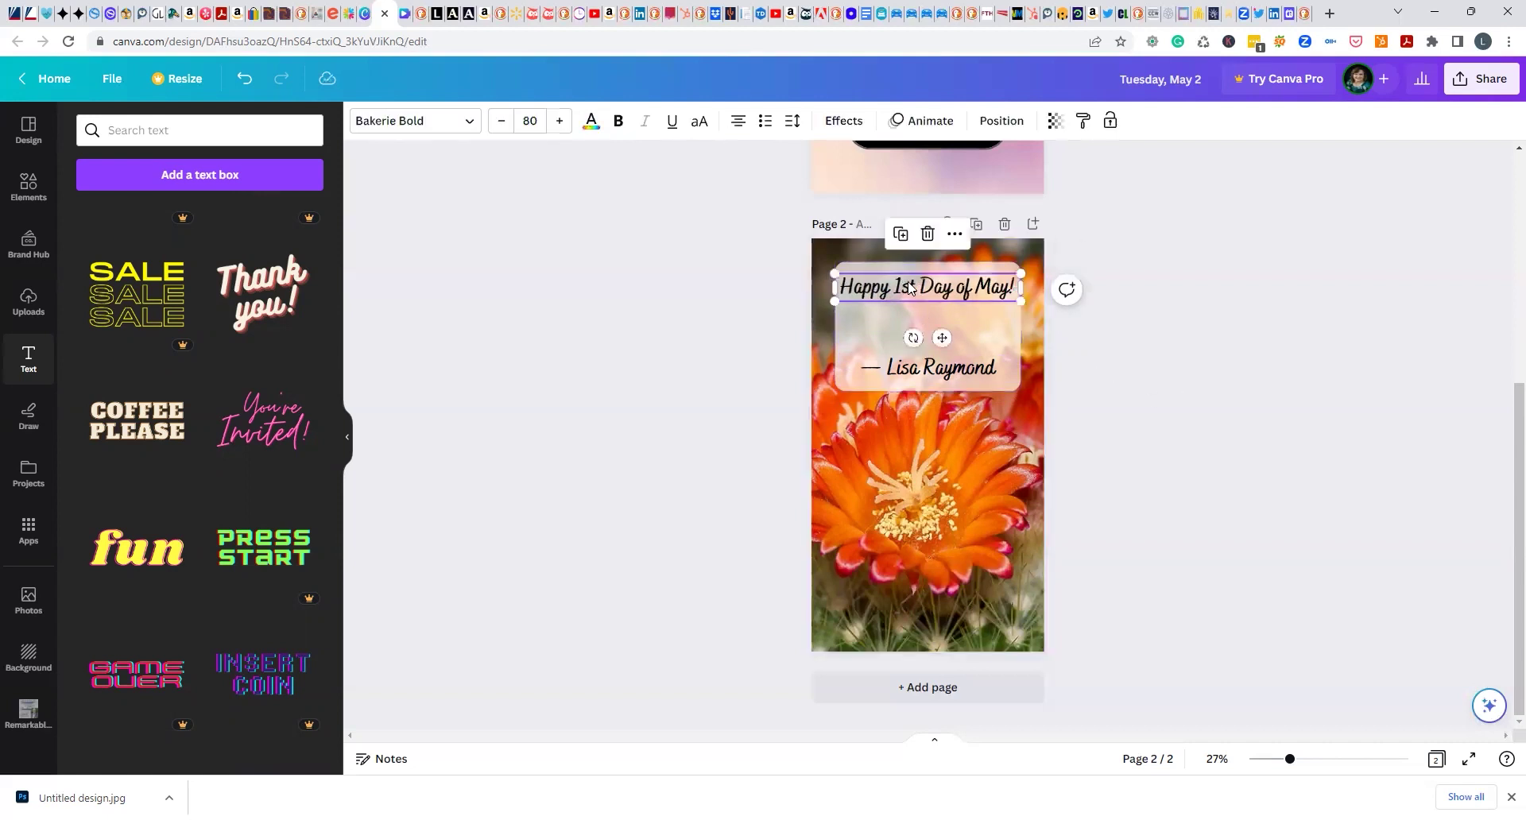
{"action": "left_click", "coordinate": [463, 124]}
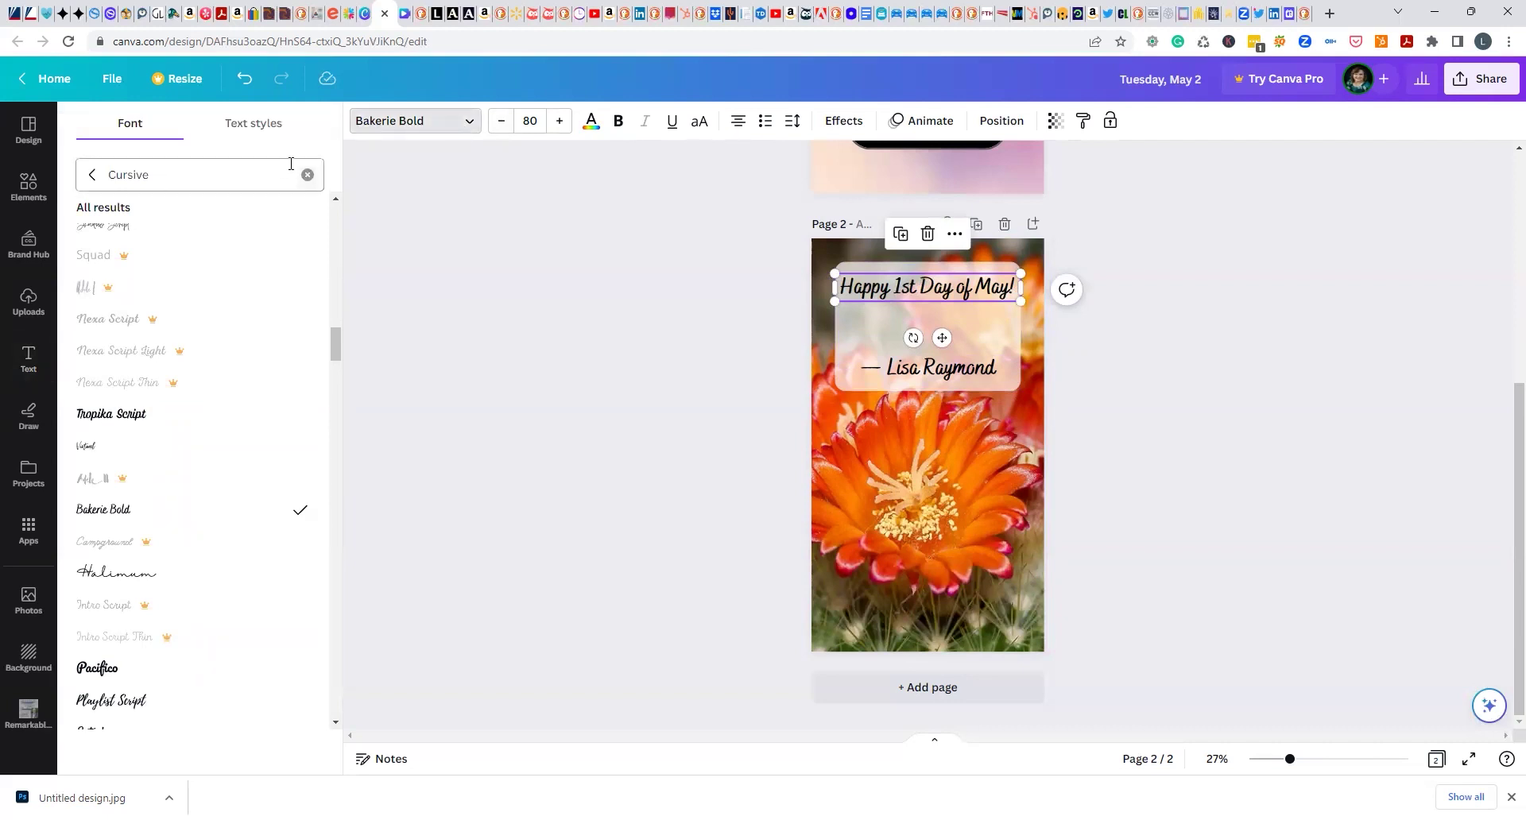
Clear the Cursive search and try Bebas Neue, Belleza, Arimo and Cooper Hewitt on the heading
{"action": "left_click", "coordinate": [308, 175]}
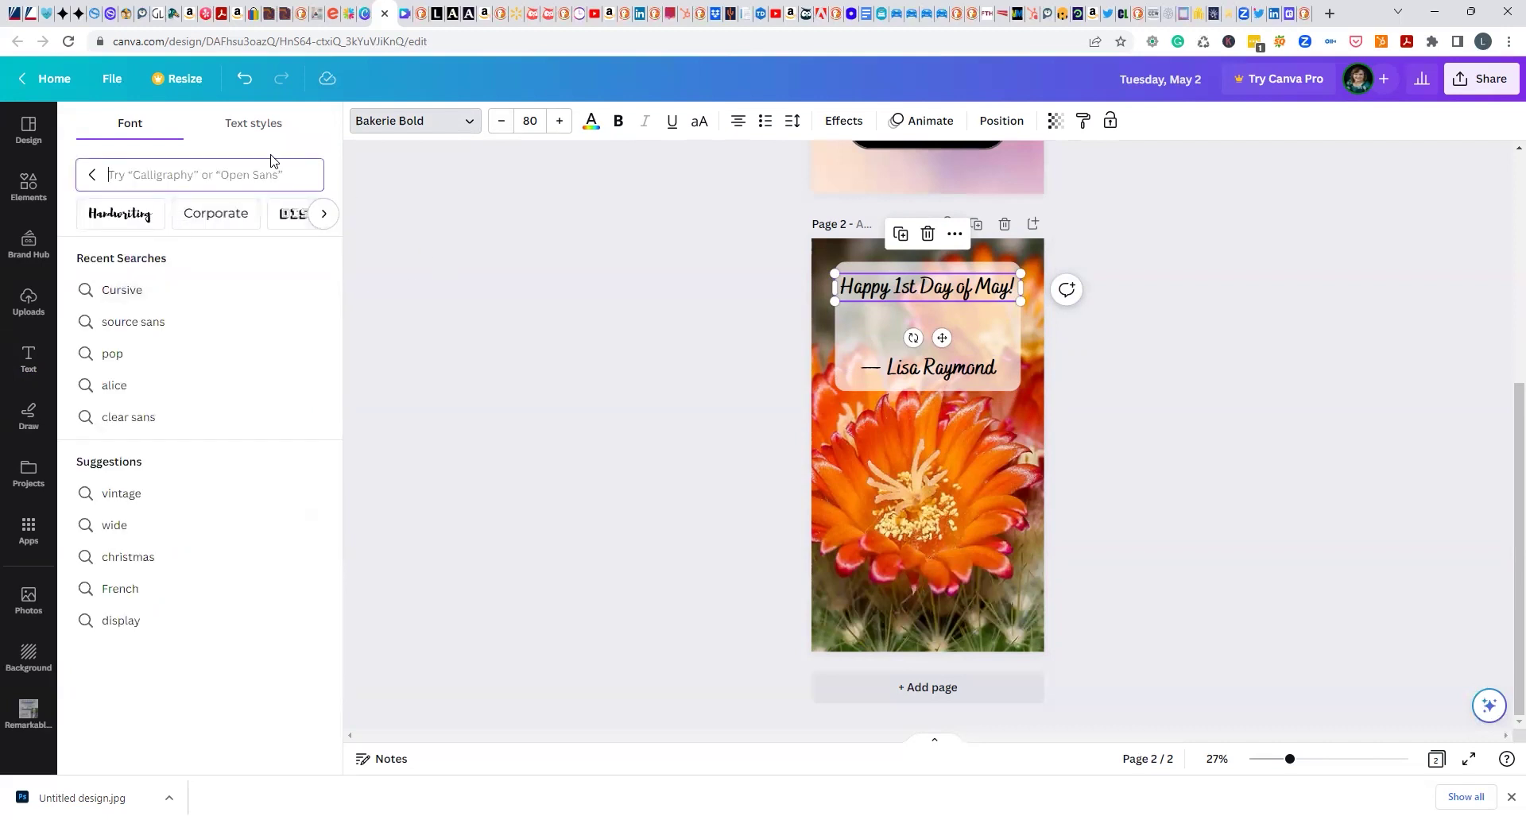
{"action": "left_click", "coordinate": [255, 127]}
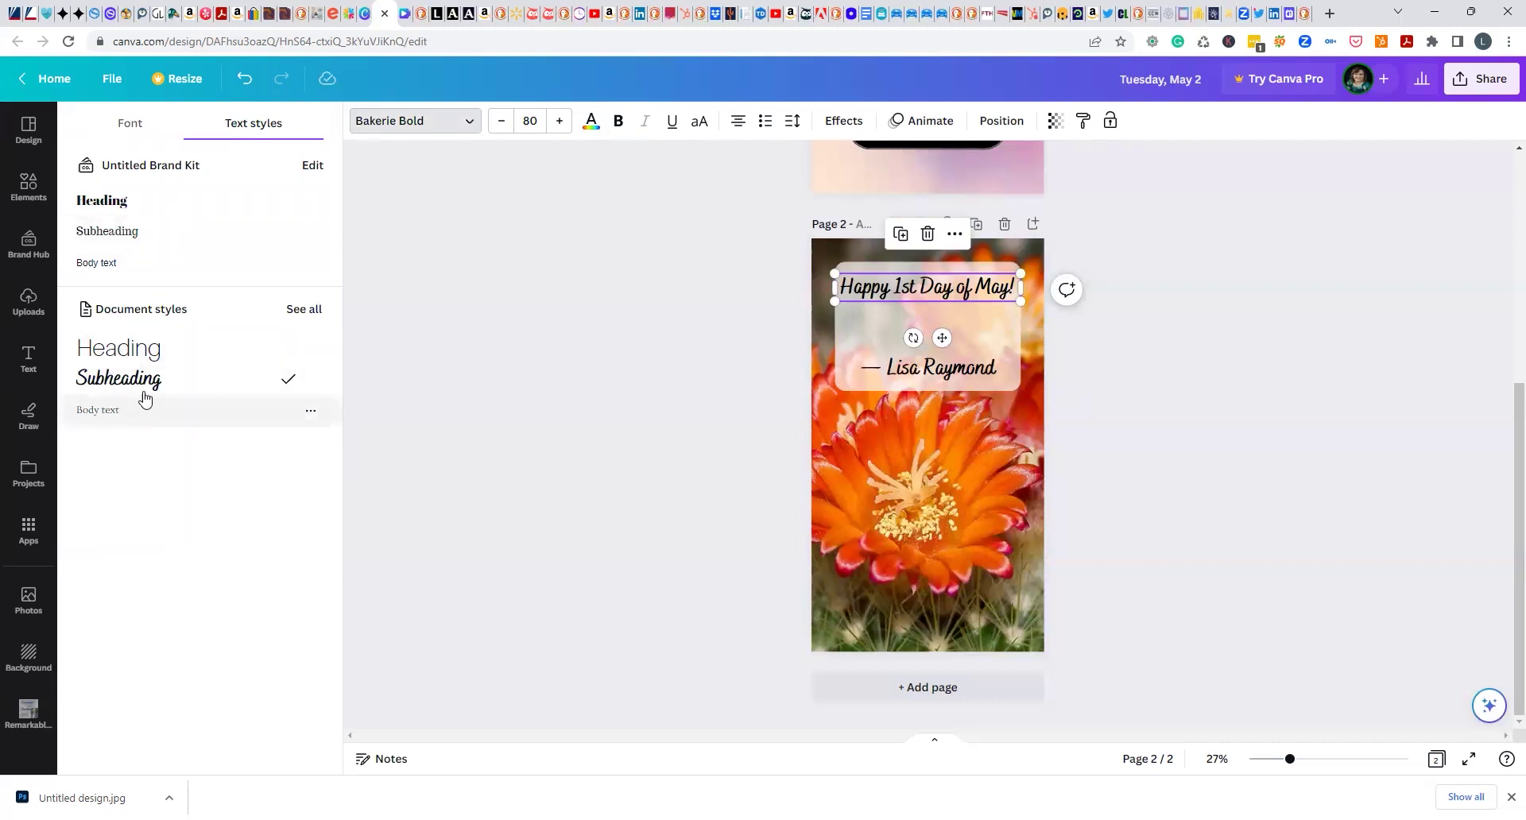
{"action": "left_click", "coordinate": [121, 138]}
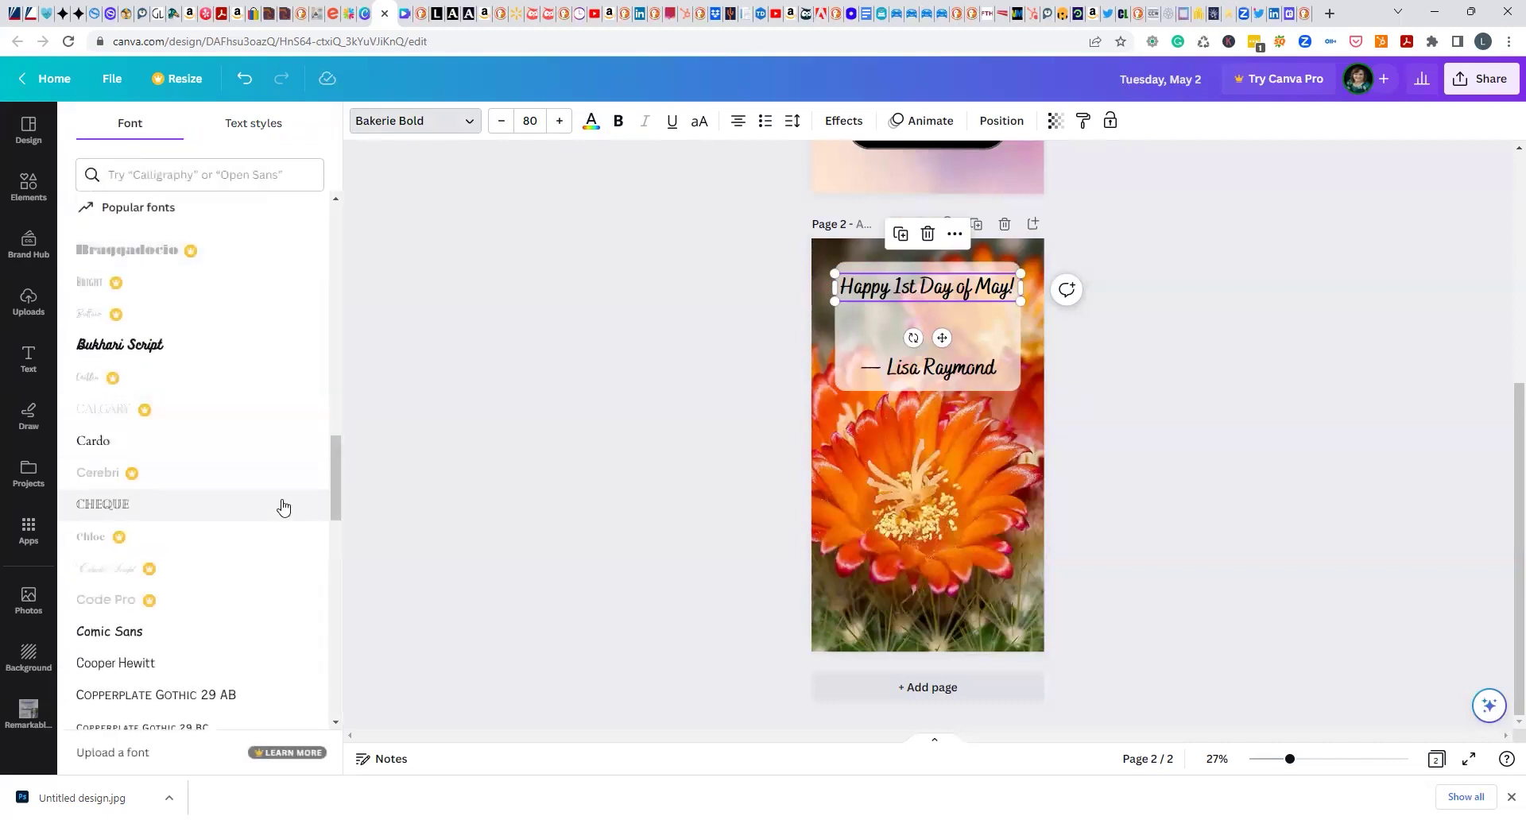
{"action": "scroll", "coordinate": [284, 506], "scroll_direction": "up", "scroll_amount": 3}
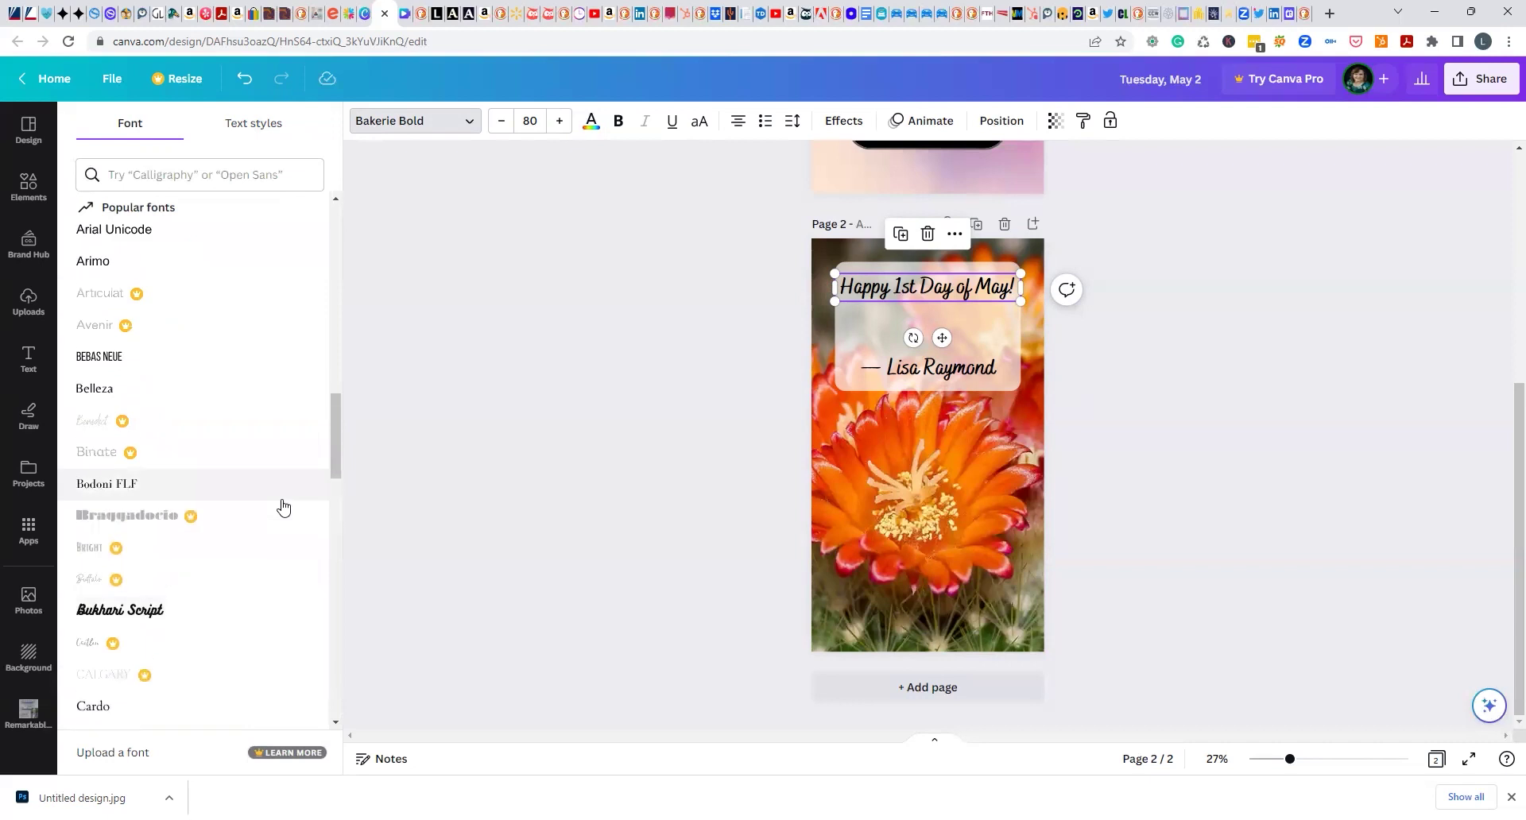
{"action": "left_click", "coordinate": [136, 356]}
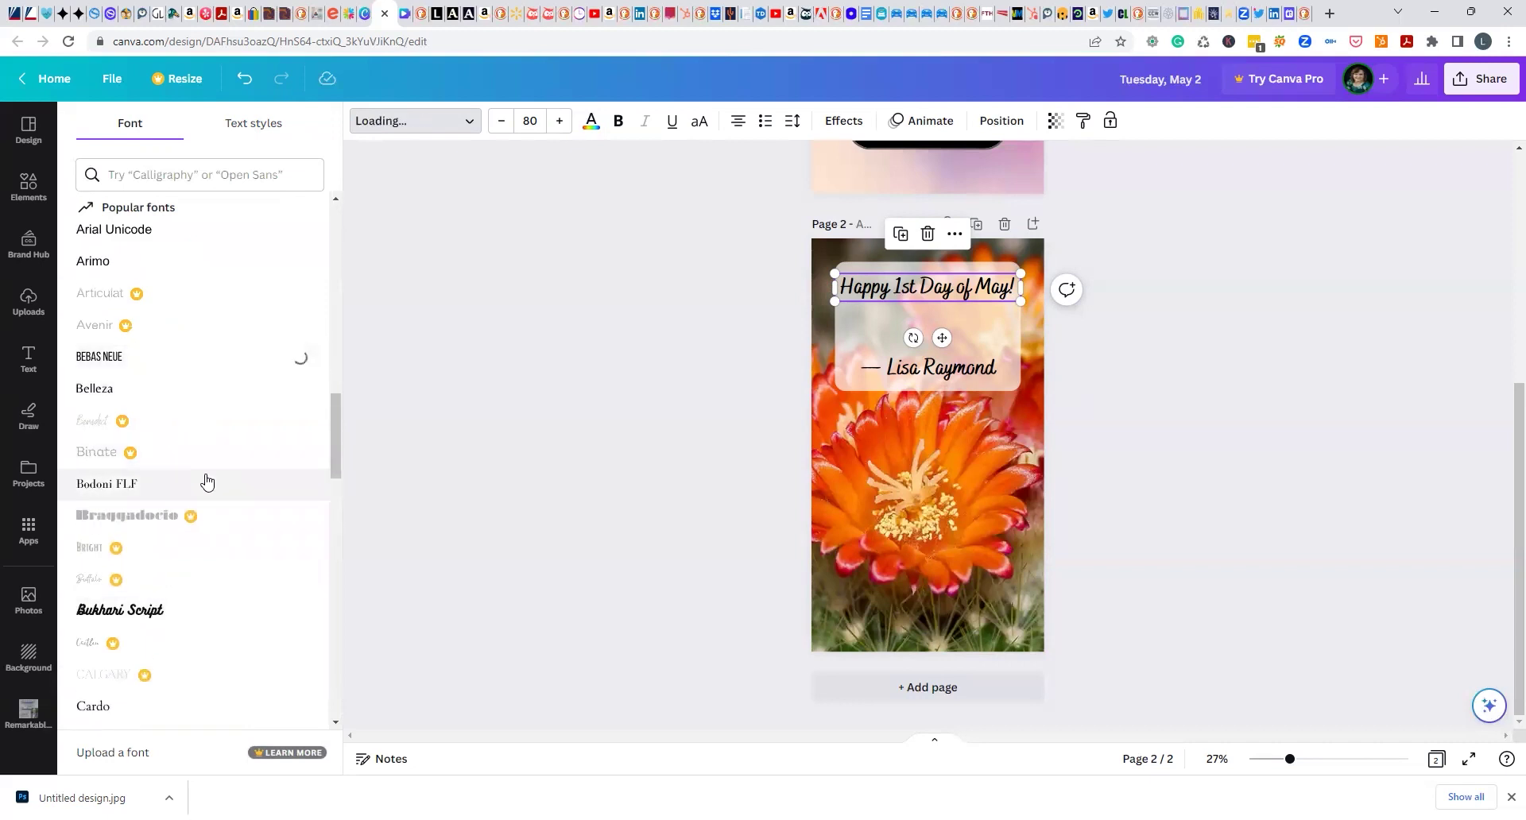
{"action": "left_click", "coordinate": [124, 389]}
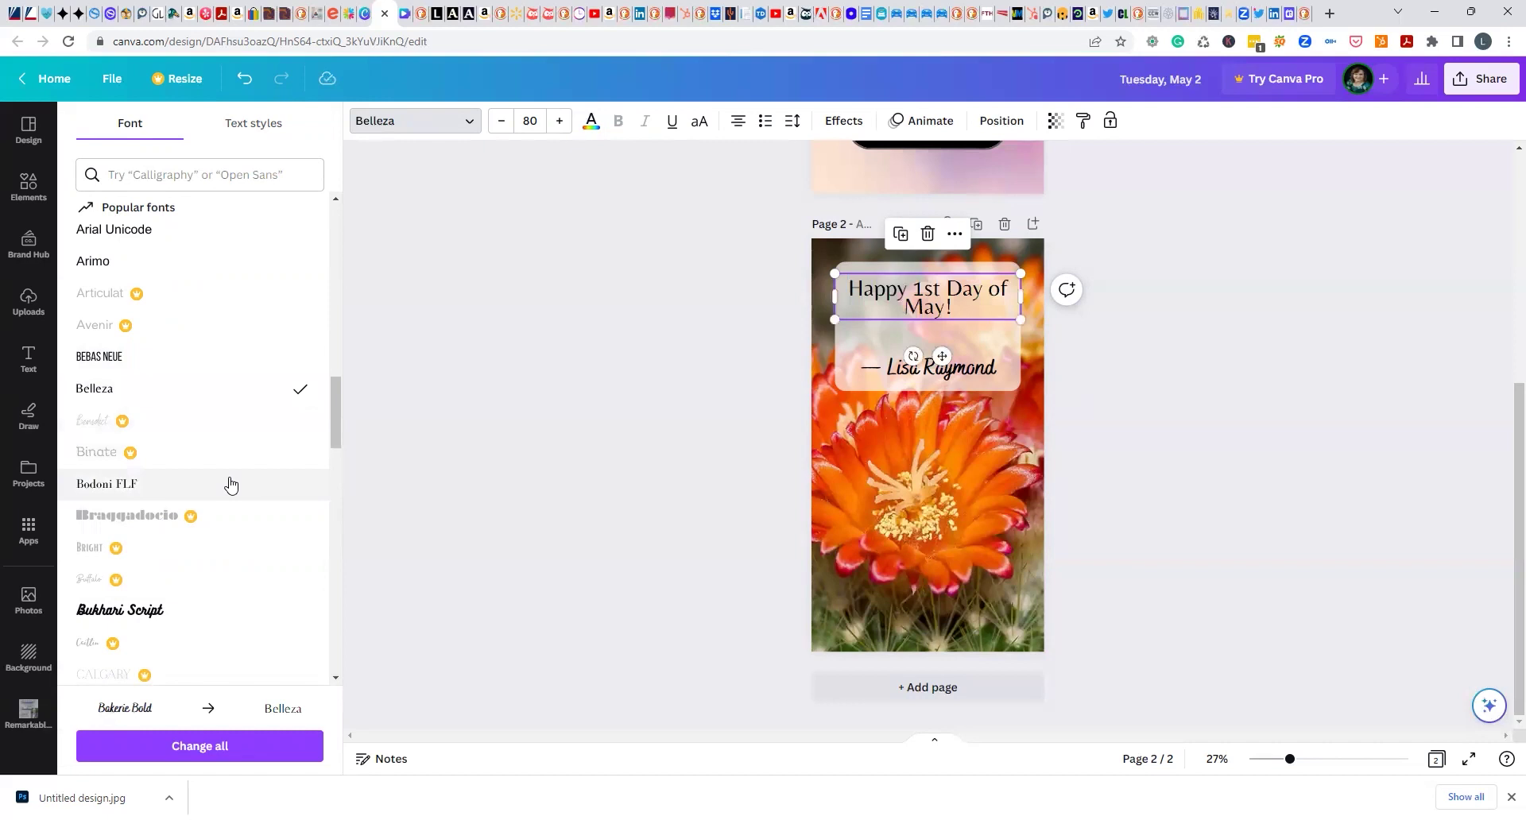
{"action": "left_click", "coordinate": [124, 260]}
{"action": "scroll", "coordinate": [231, 548], "scroll_direction": "down", "scroll_amount": 5}
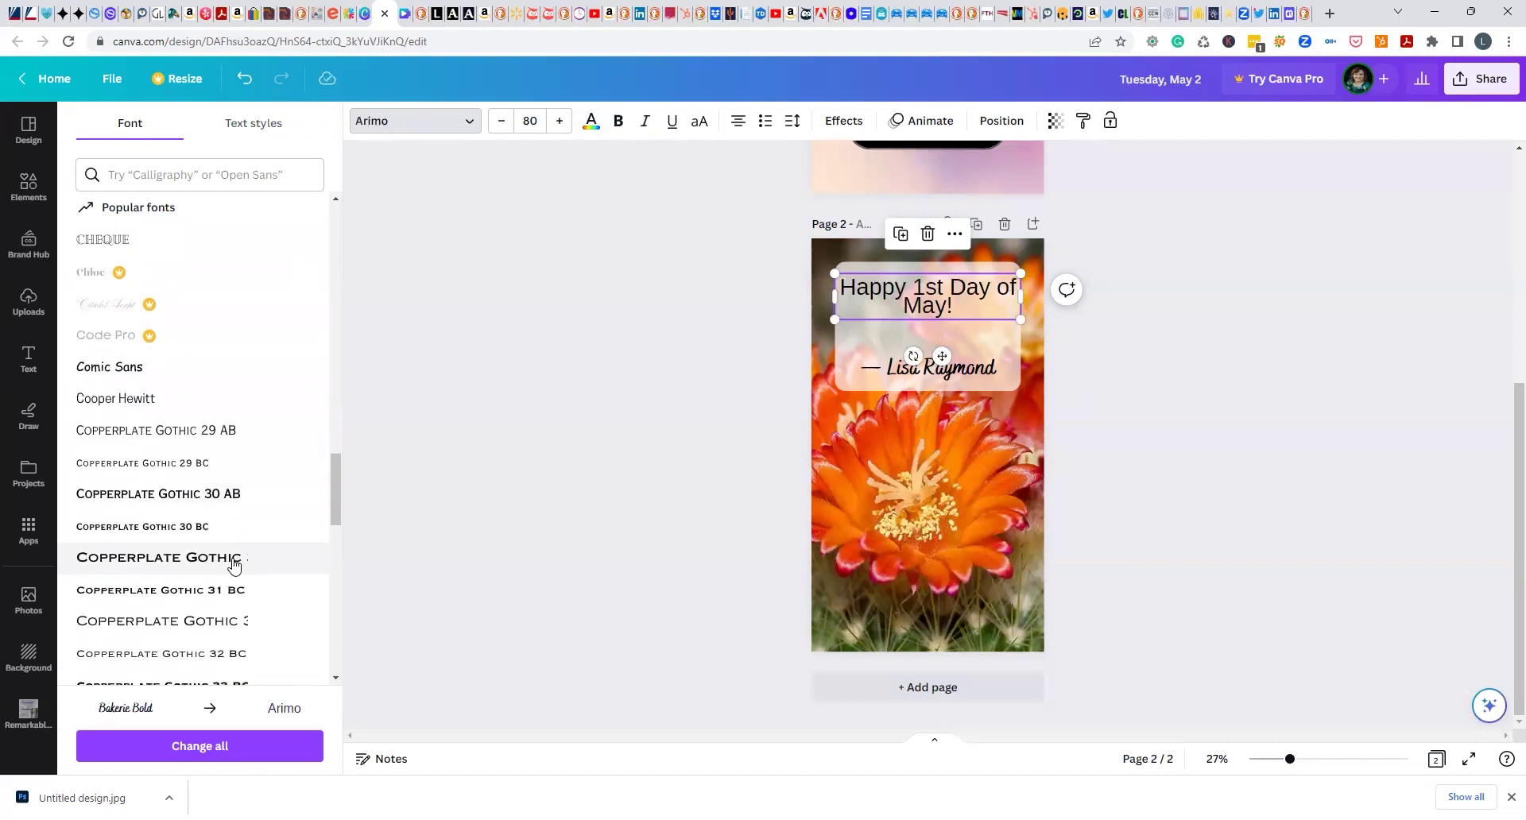
{"action": "left_click", "coordinate": [135, 401]}
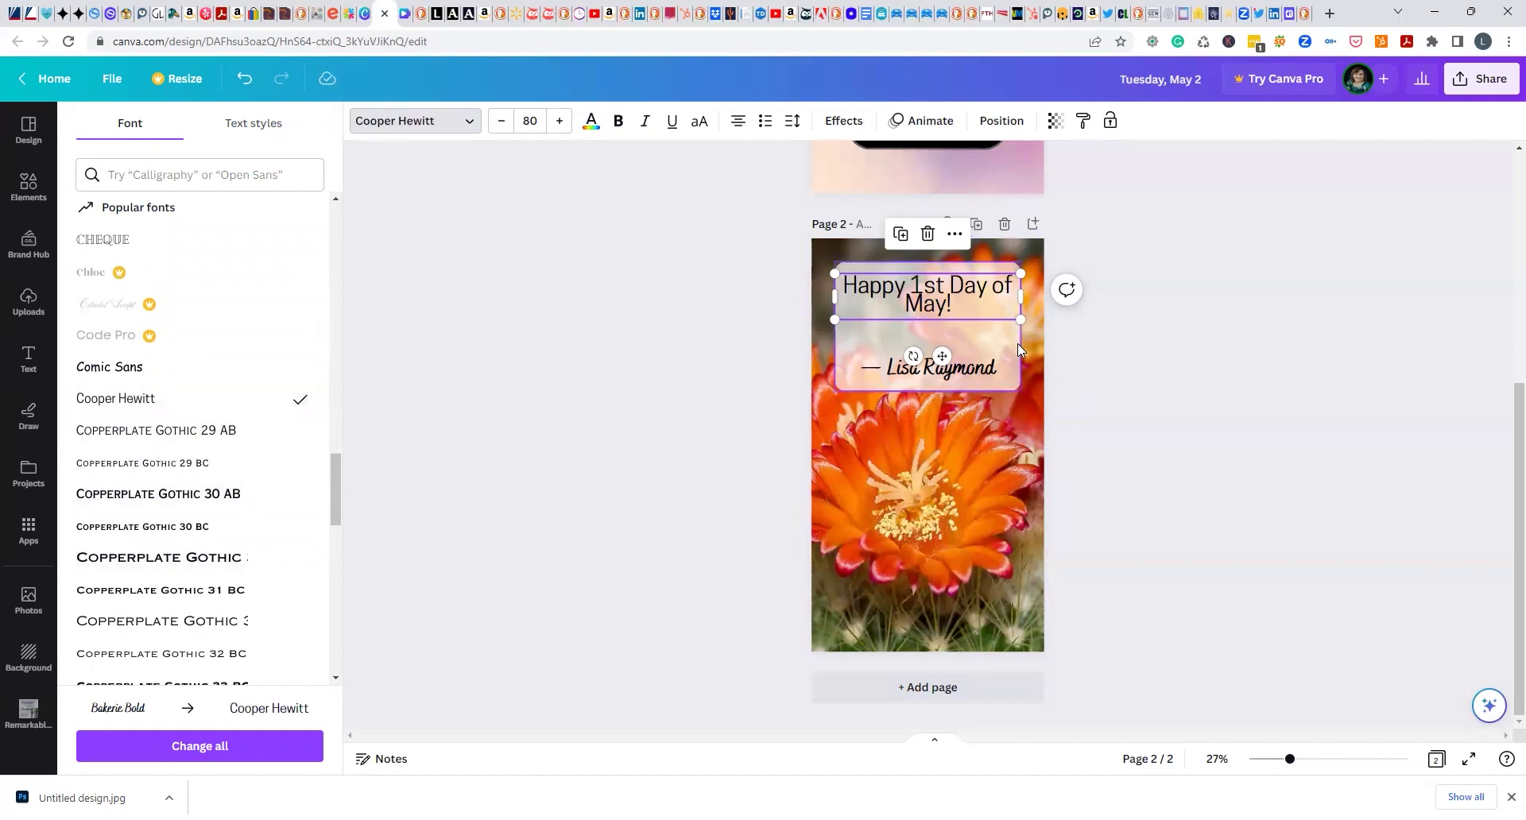
Search and try Arial, then apply Poppins to the heading
{"action": "left_click", "coordinate": [187, 165]}
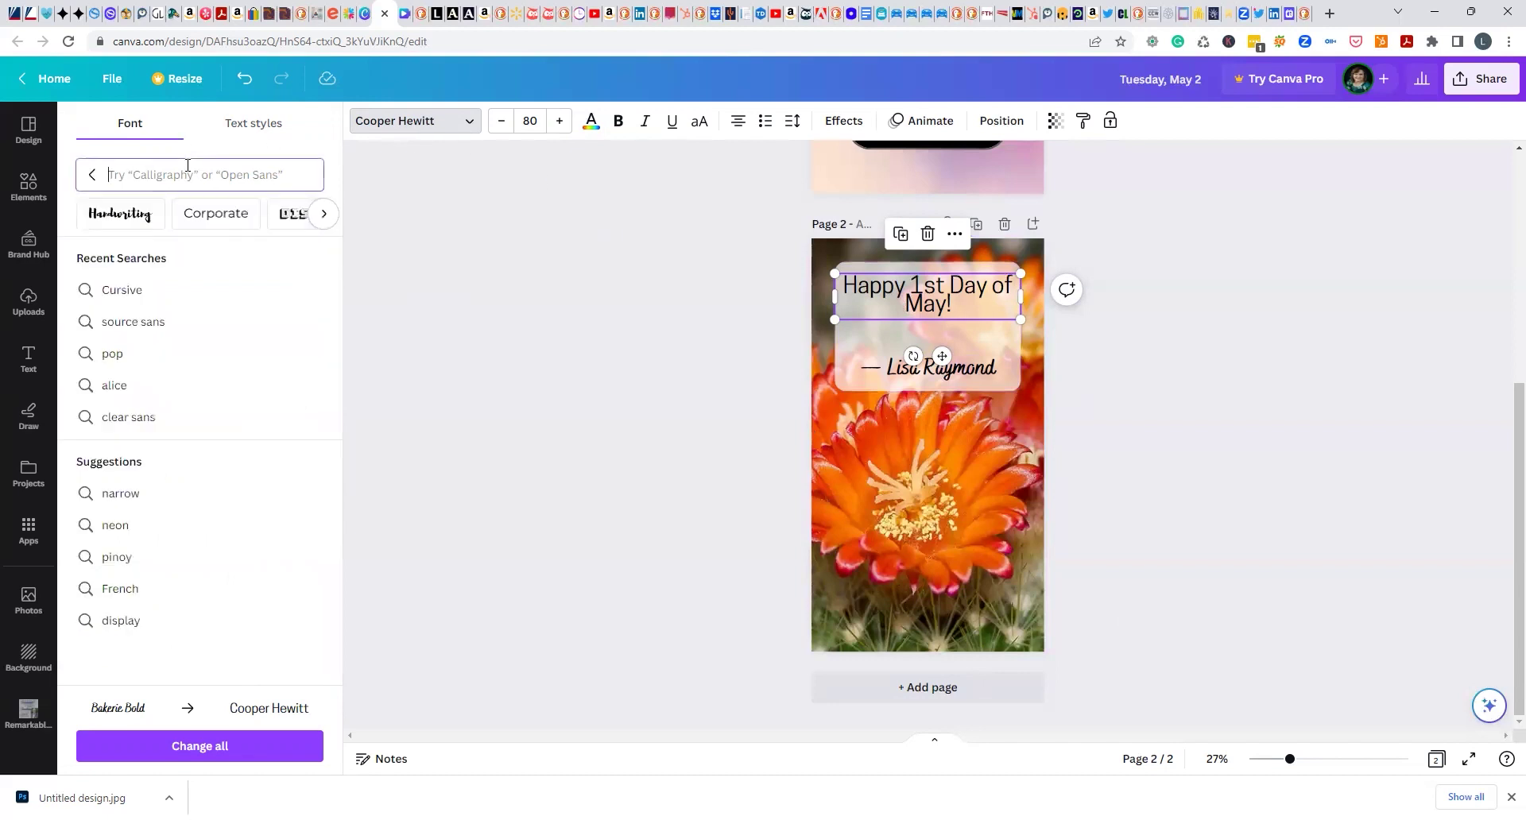
{"action": "type", "text": "arial"}
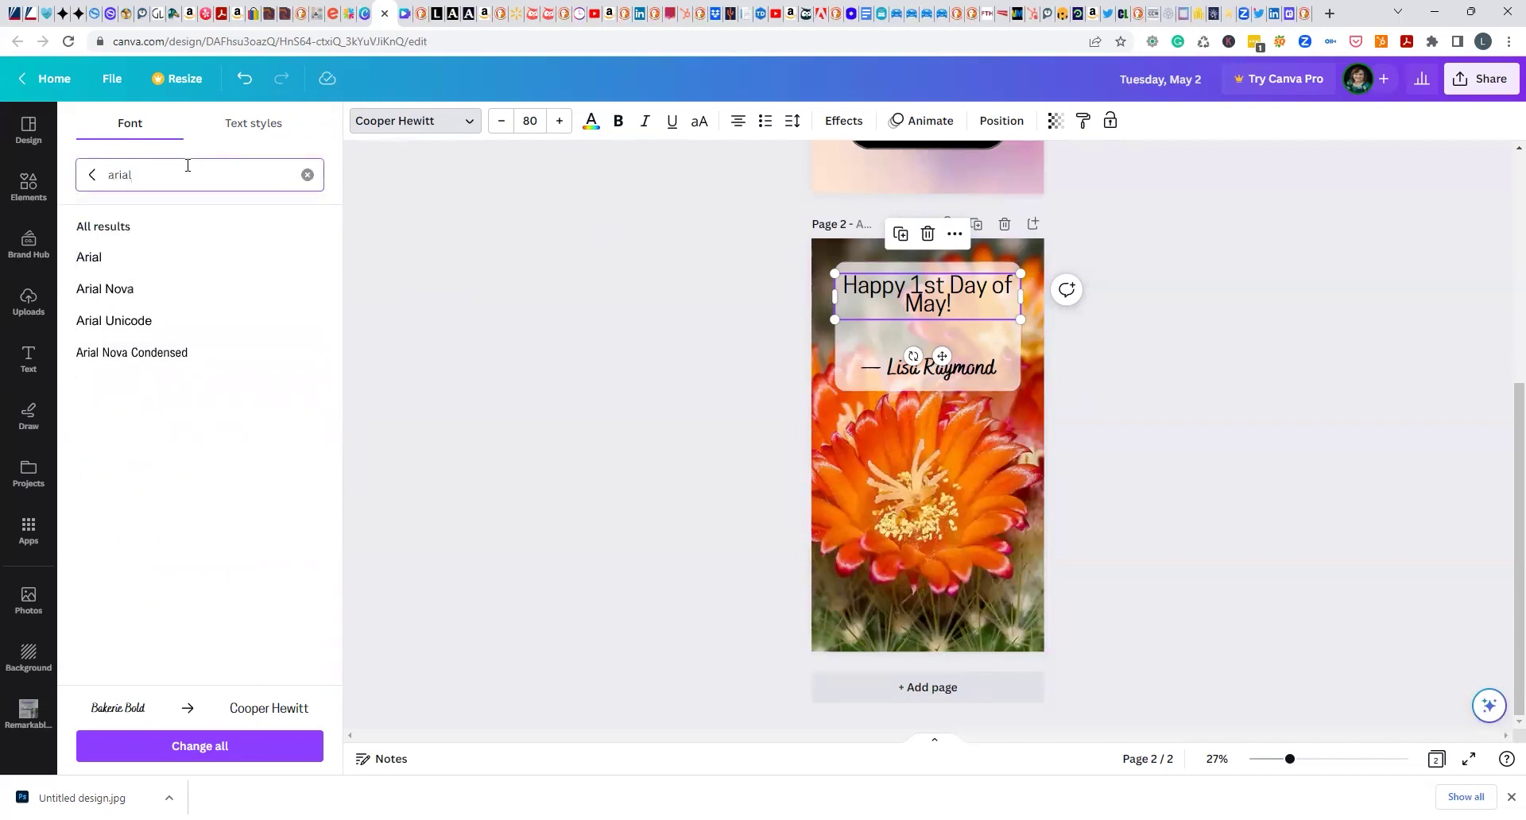
{"action": "left_click", "coordinate": [125, 254]}
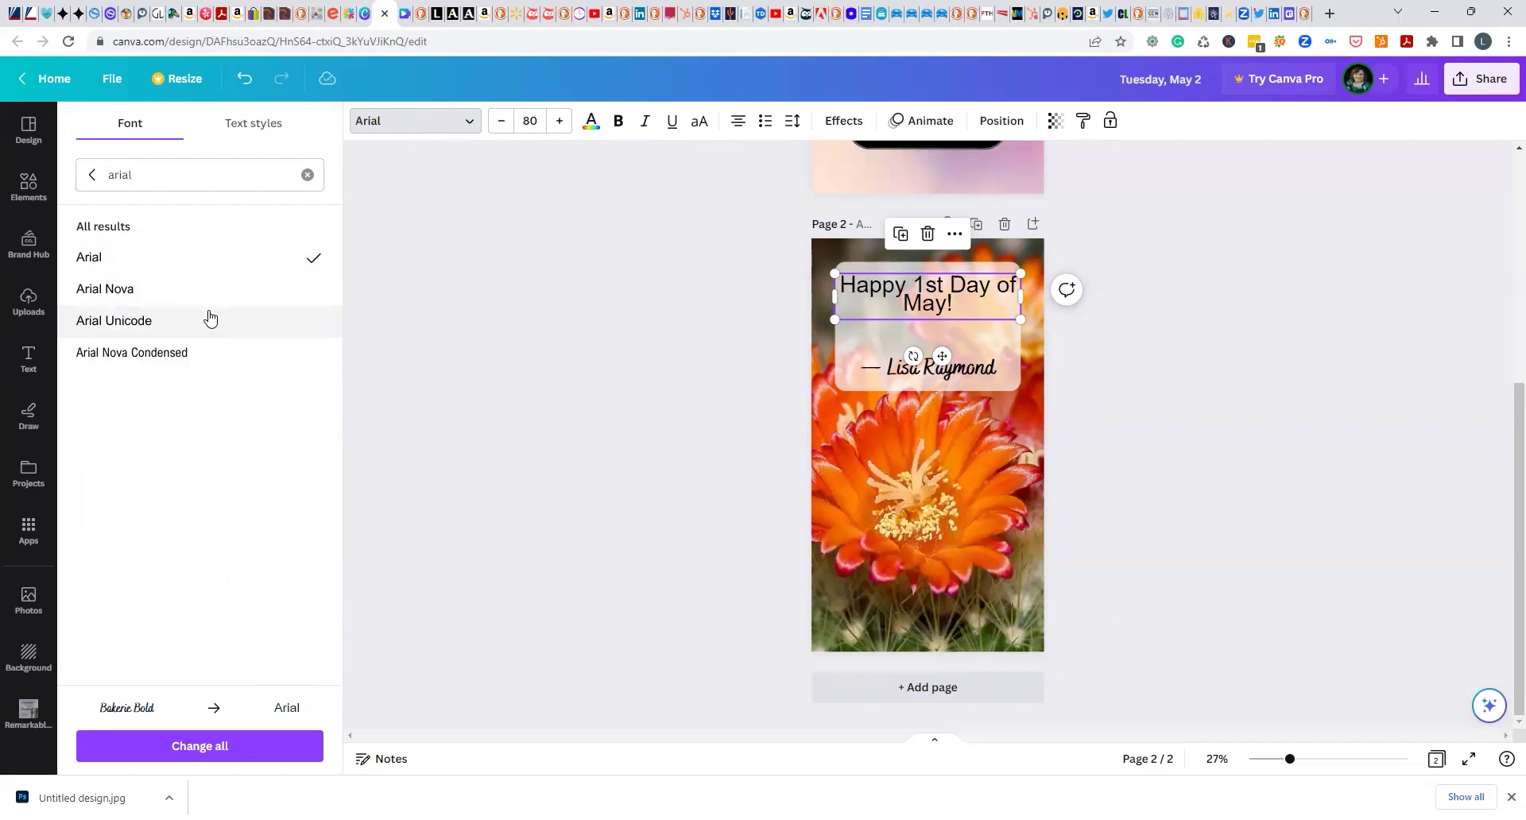
{"action": "double_click", "coordinate": [151, 172]}
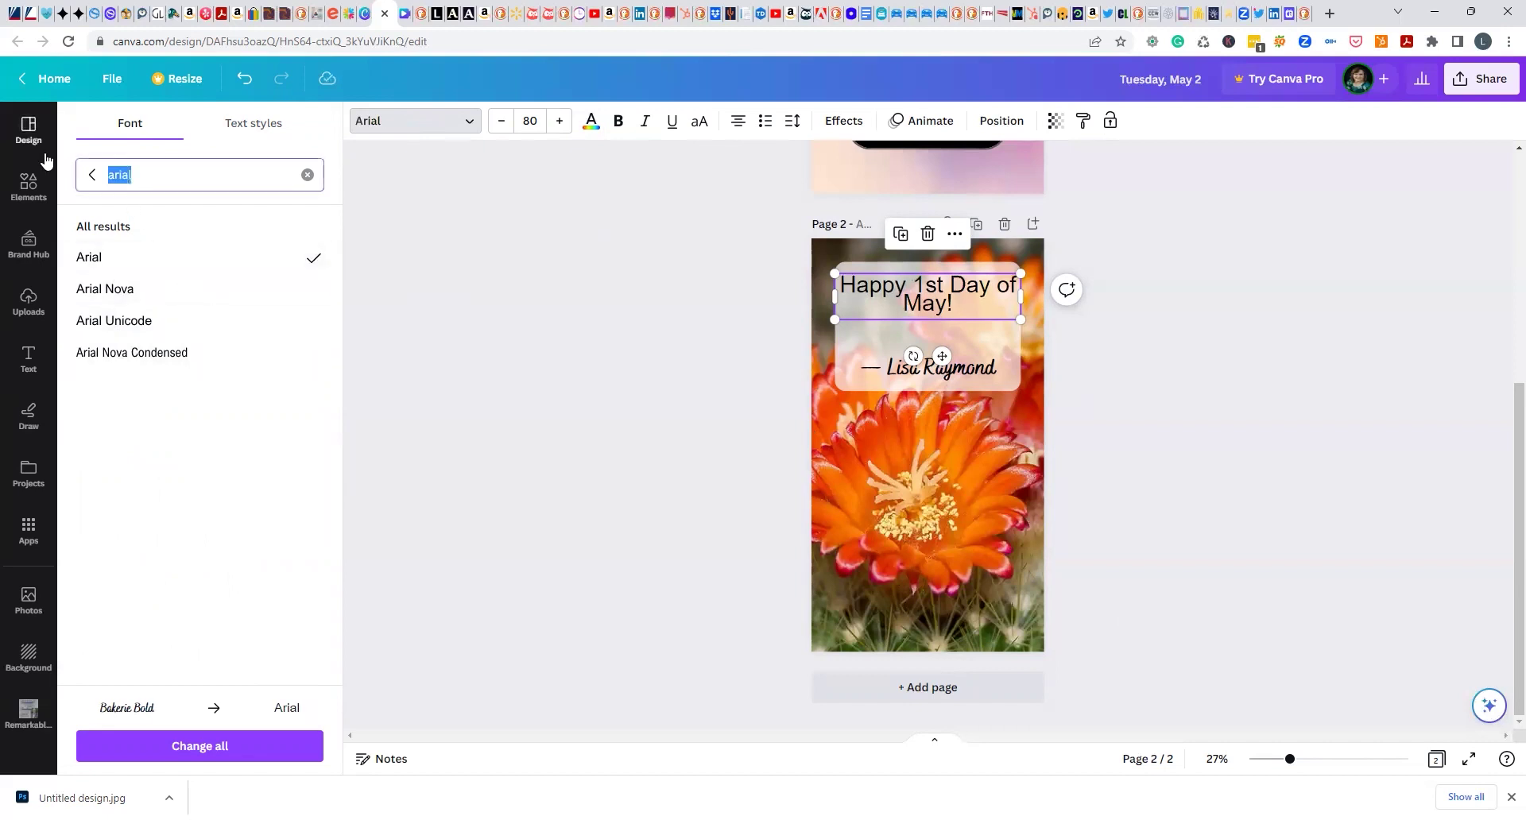
{"action": "type", "text": "poppins"}
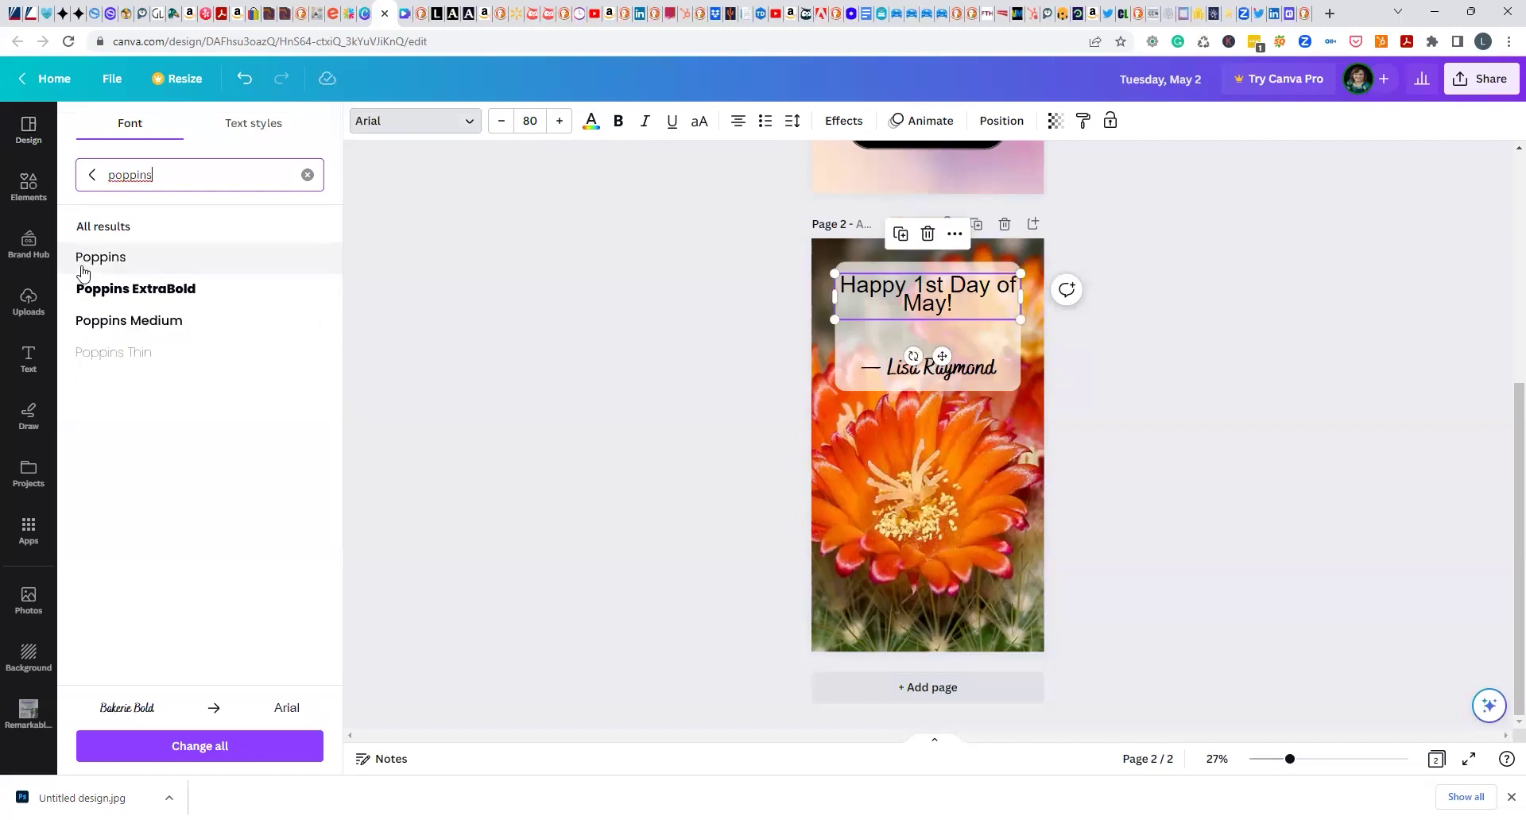
{"action": "left_click", "coordinate": [91, 273]}
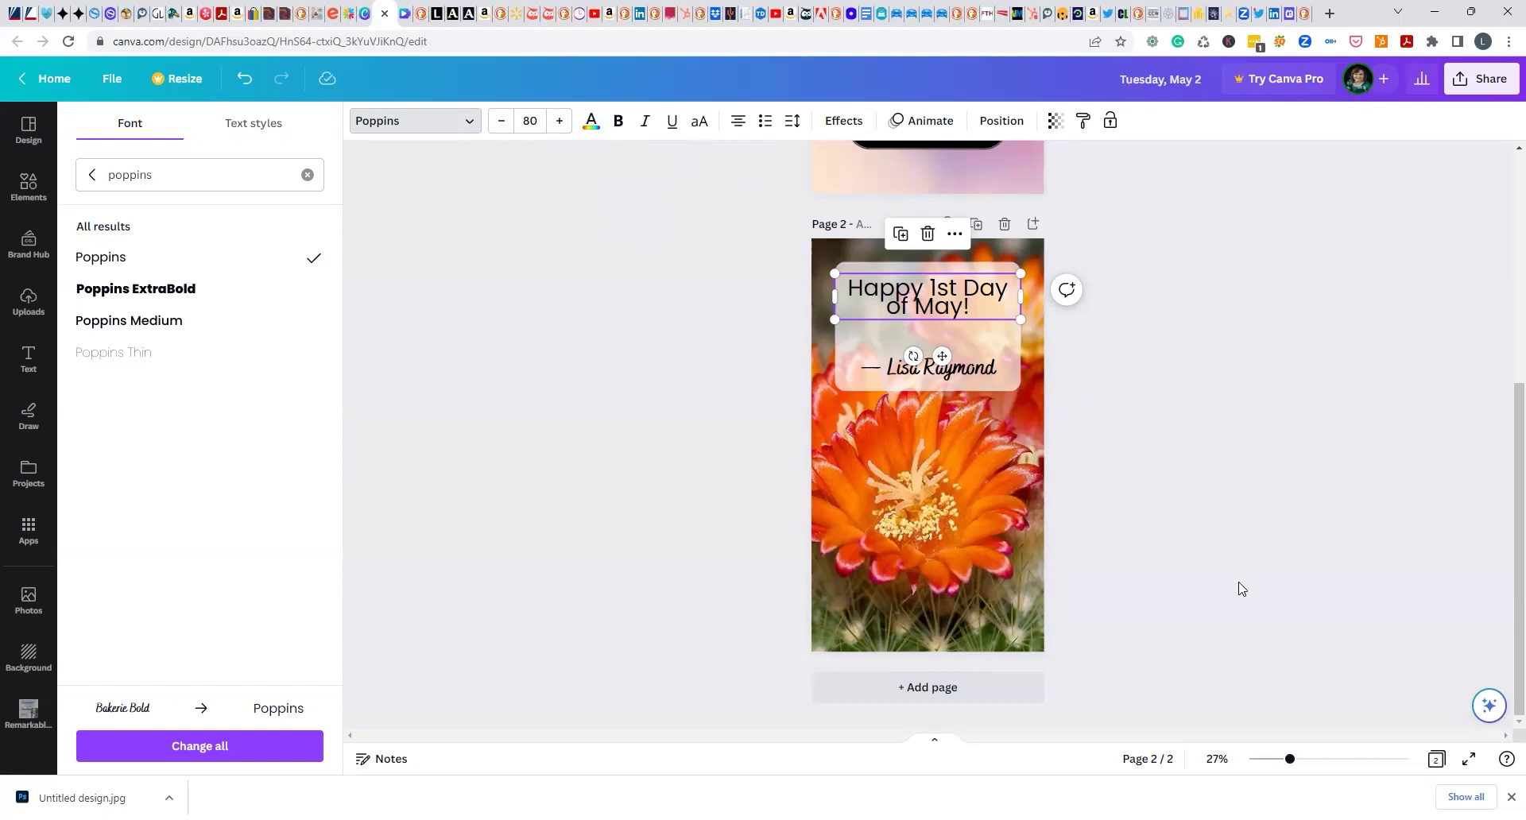
Zoom in and set the heading's line spacing to 1.24 with letter spacing 0
{"action": "left_click_drag", "start_coordinate": [1293, 763], "coordinate": [1315, 761]}
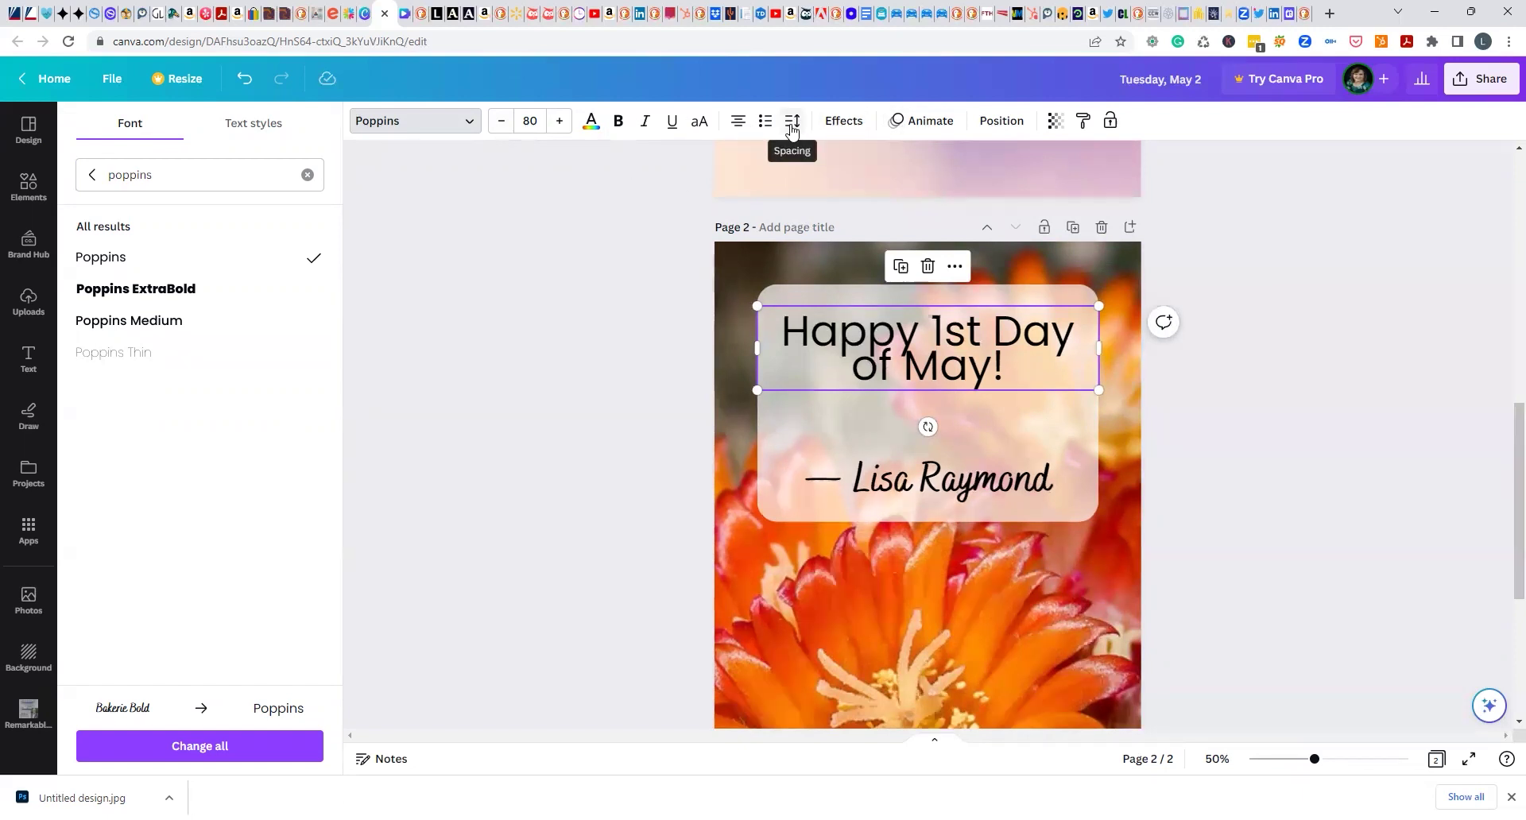
{"action": "left_click", "coordinate": [796, 121]}
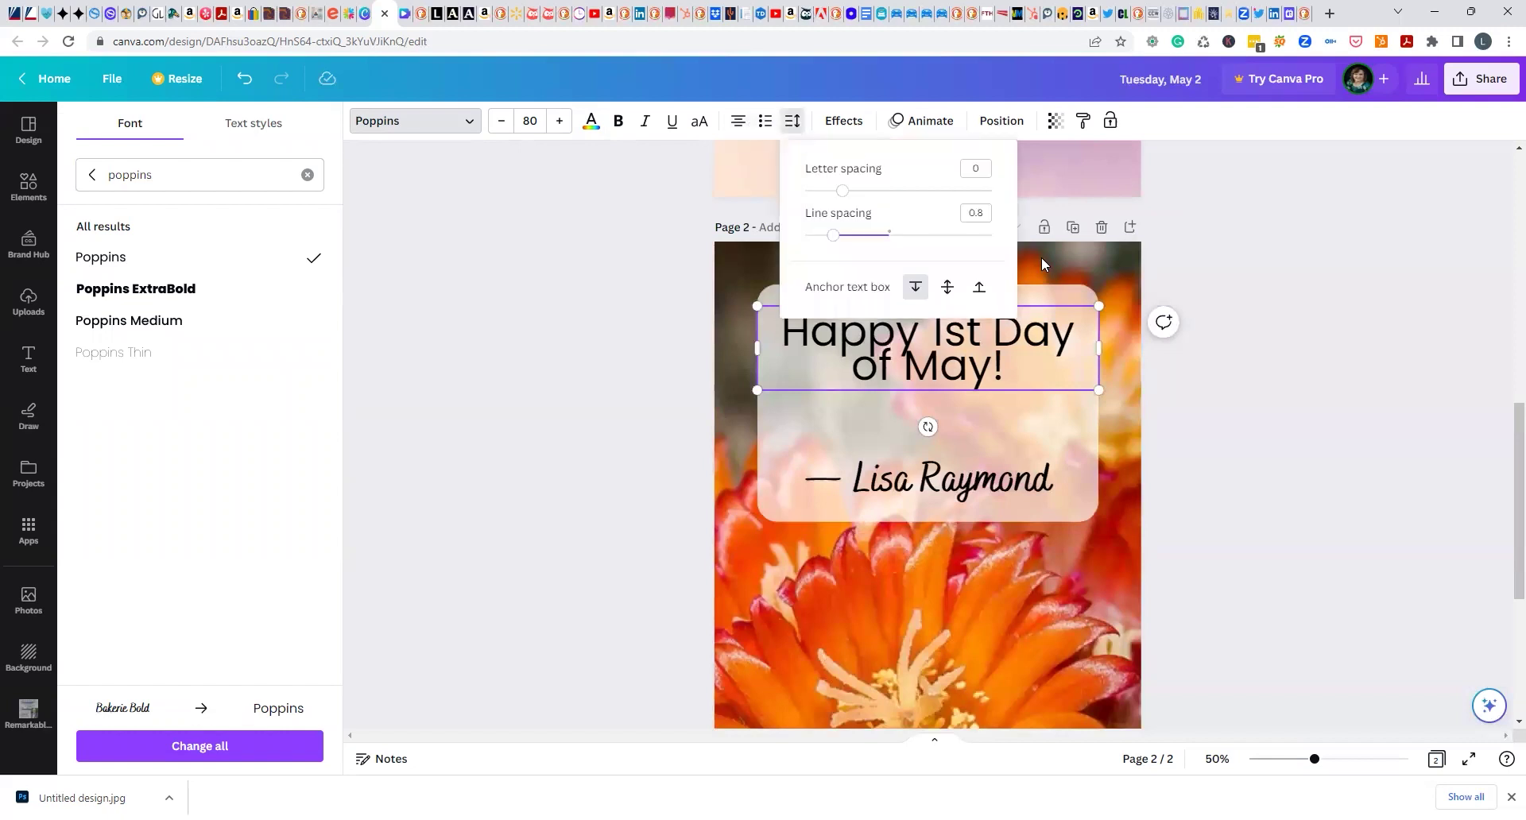
{"action": "left_click_drag", "start_coordinate": [843, 194], "coordinate": [877, 243]}
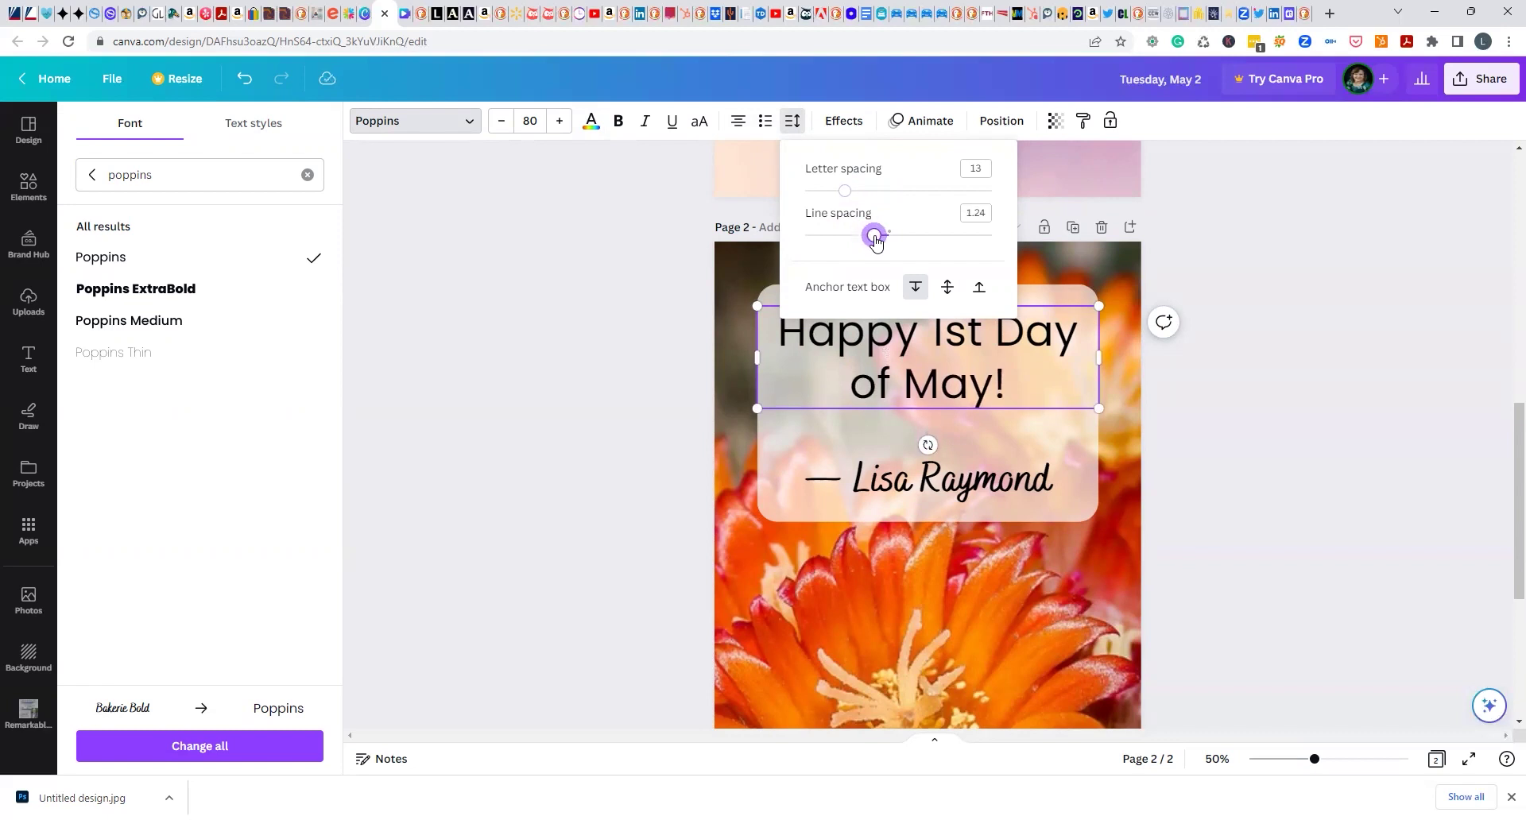
{"action": "left_click_drag", "start_coordinate": [845, 191], "coordinate": [841, 193]}
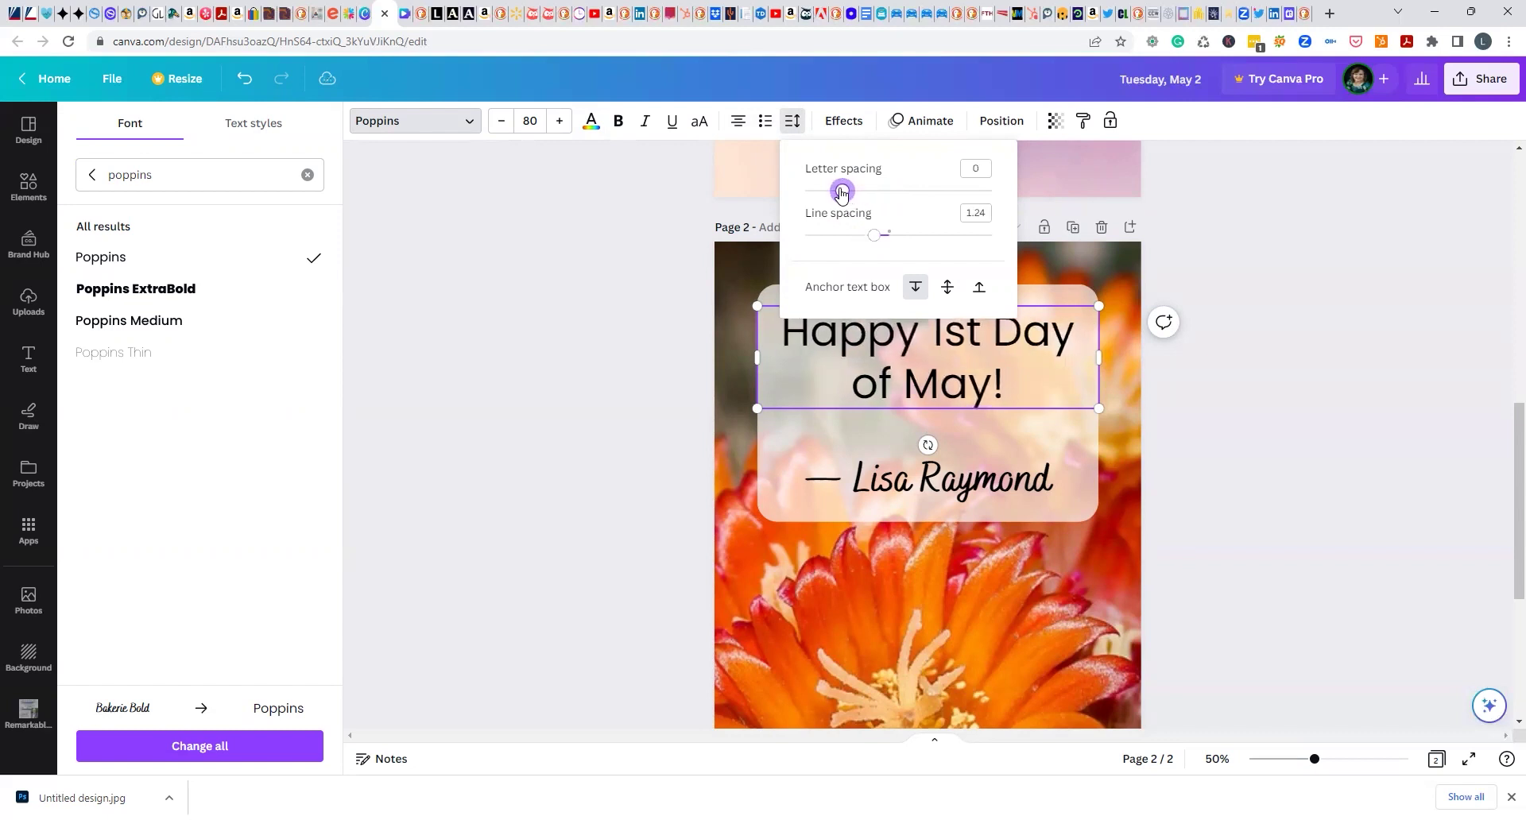
{"action": "left_click", "coordinate": [1329, 340]}
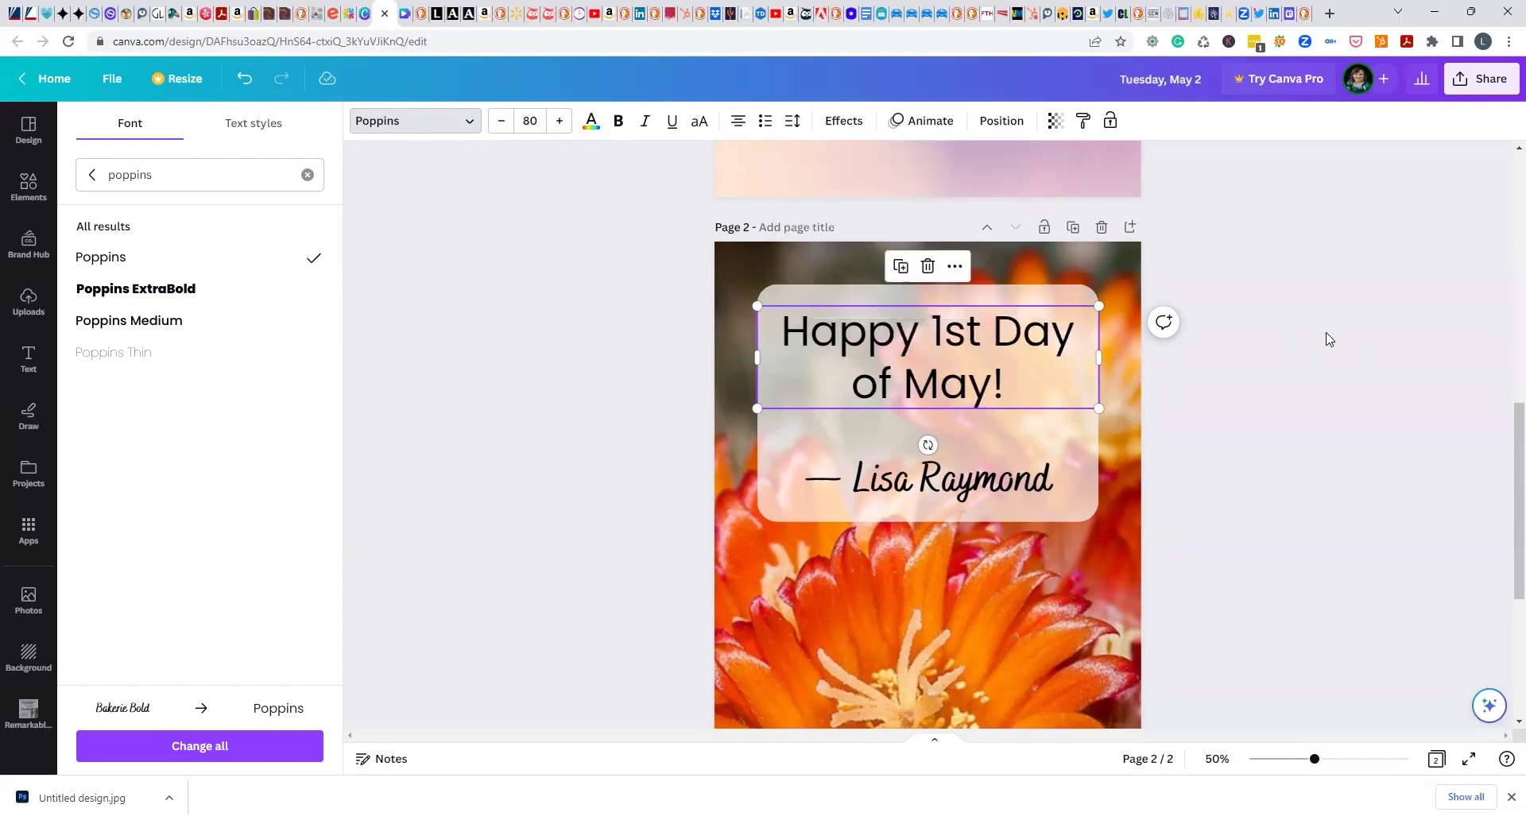
Enlarge the heading's font and break the line before '1st'
{"action": "left_click", "coordinate": [559, 121]}
{"action": "left_click", "coordinate": [559, 121]}
{"action": "left_click", "coordinate": [558, 120]}
{"action": "left_click", "coordinate": [558, 120]}
{"action": "left_click", "coordinate": [559, 121]}
{"action": "left_click", "coordinate": [558, 121]}
{"action": "left_click", "coordinate": [558, 121]}
{"action": "left_click", "coordinate": [559, 120]}
{"action": "left_click", "coordinate": [559, 121]}
{"action": "left_click", "coordinate": [559, 121]}
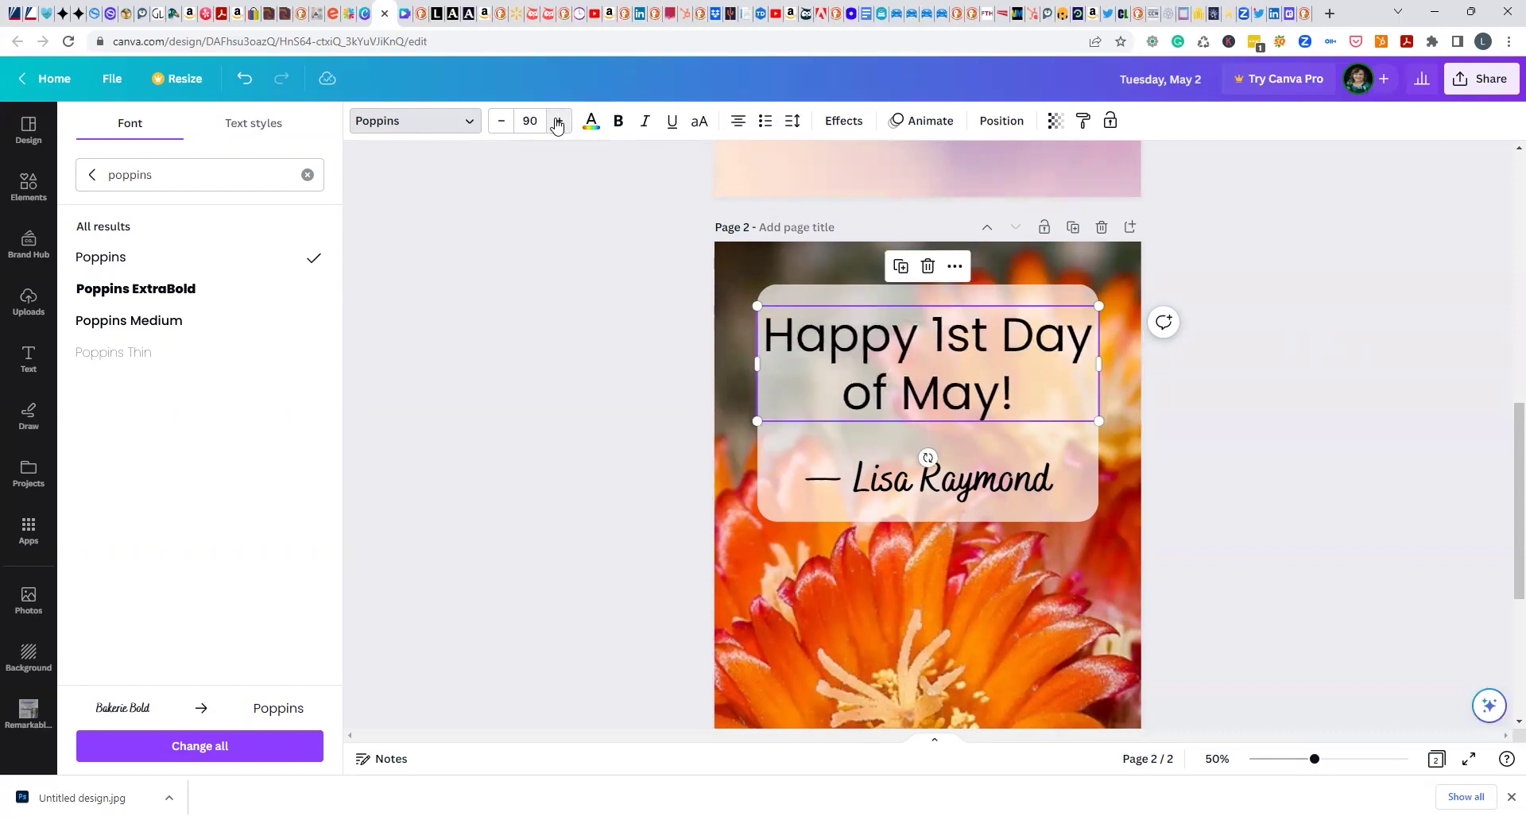
{"action": "left_click", "coordinate": [930, 334]}
{"action": "key", "text": "Return"}
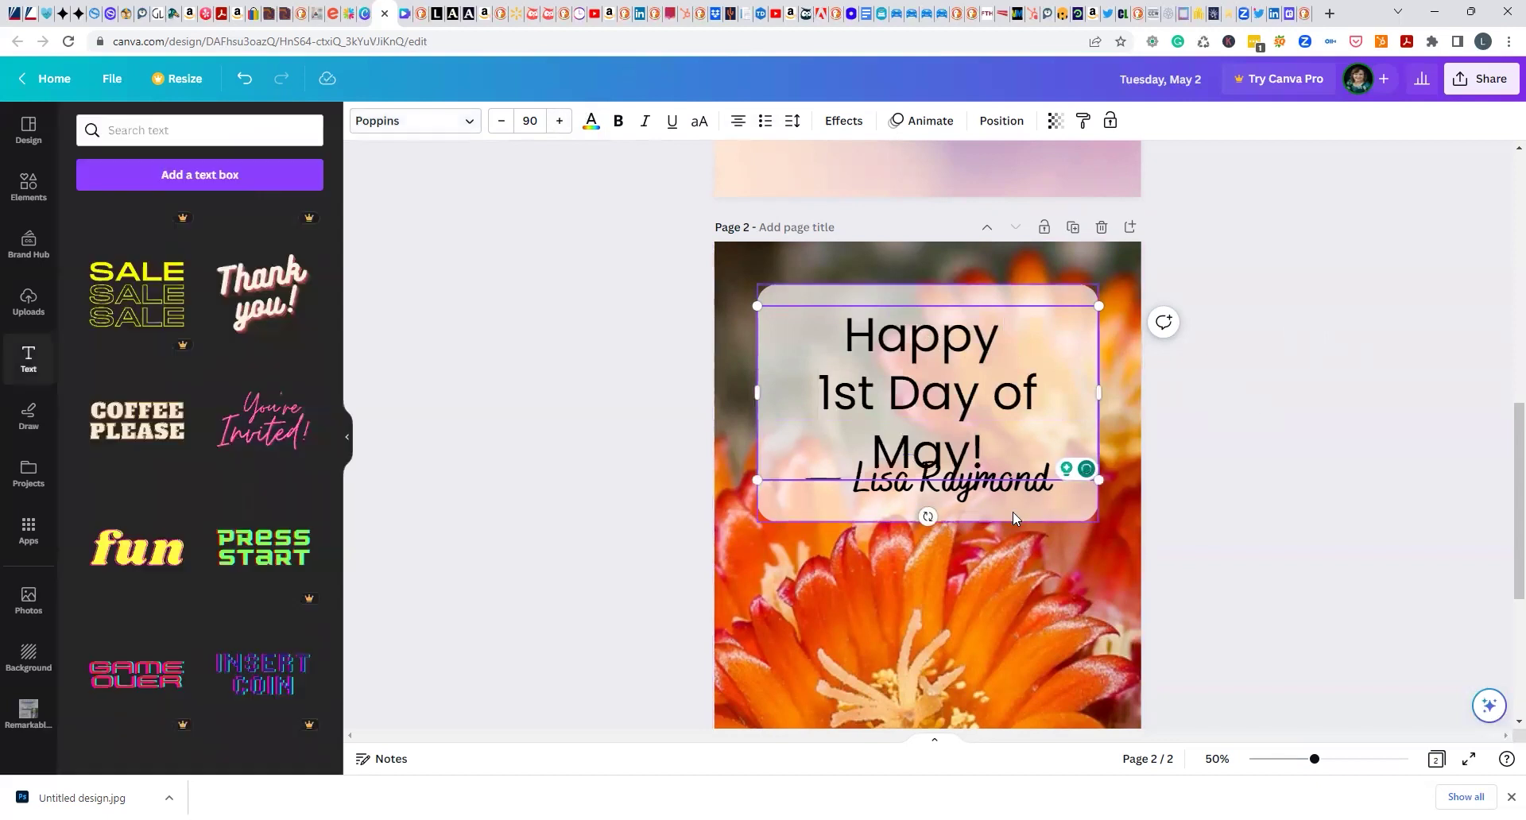
Stretch the translucent card taller and move the script name to its bottom
{"action": "left_click", "coordinate": [1012, 512]}
{"action": "left_click_drag", "start_coordinate": [927, 523], "coordinate": [927, 667]}
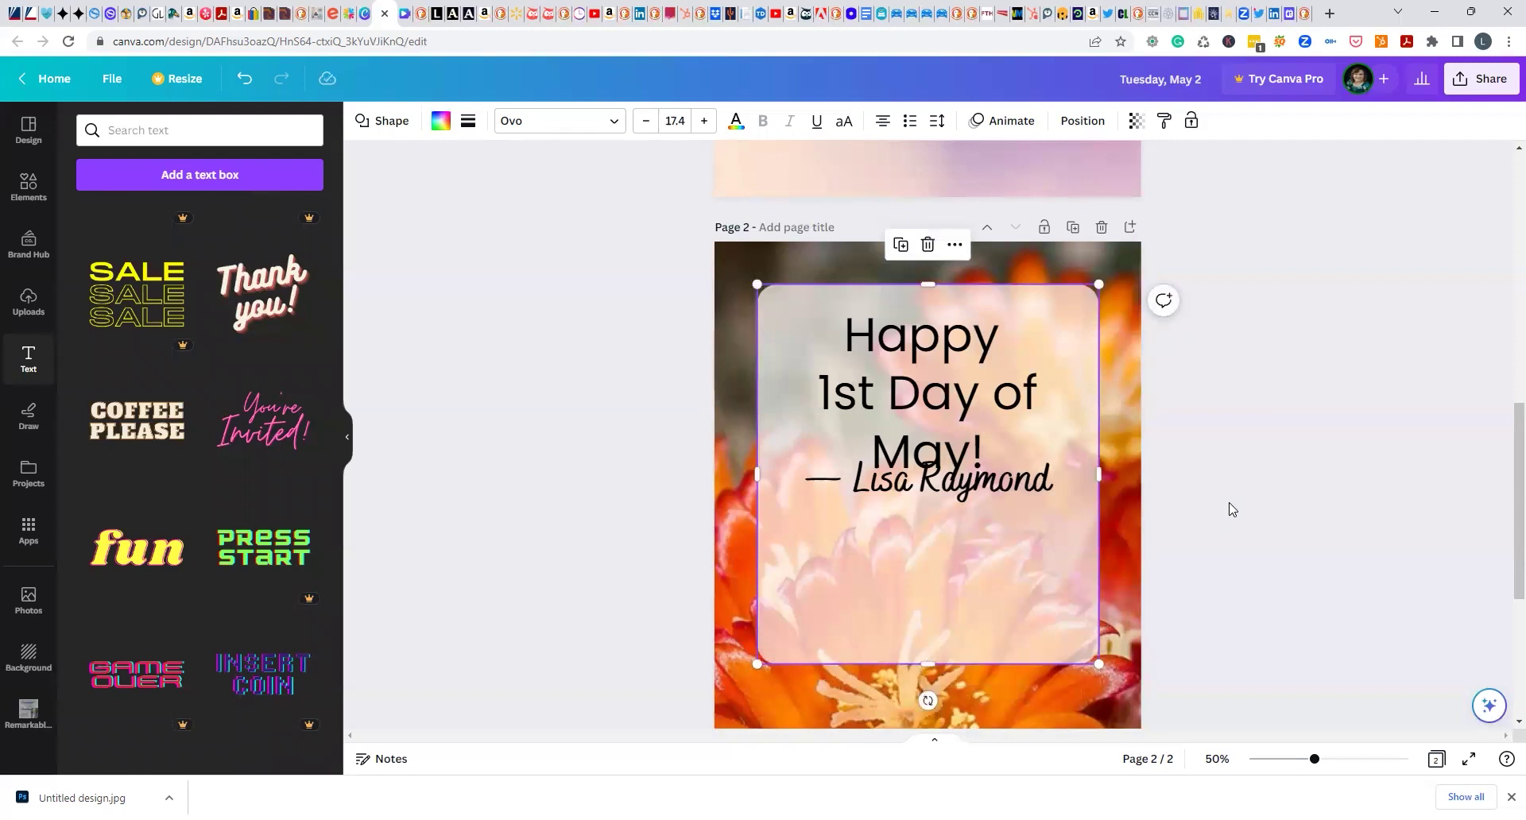
{"action": "left_click", "coordinate": [1231, 508]}
{"action": "left_click_drag", "start_coordinate": [990, 491], "coordinate": [986, 639]}
{"action": "left_click", "coordinate": [1233, 599]}
{"action": "scroll", "coordinate": [1086, 599], "scroll_direction": "down", "scroll_amount": 5}
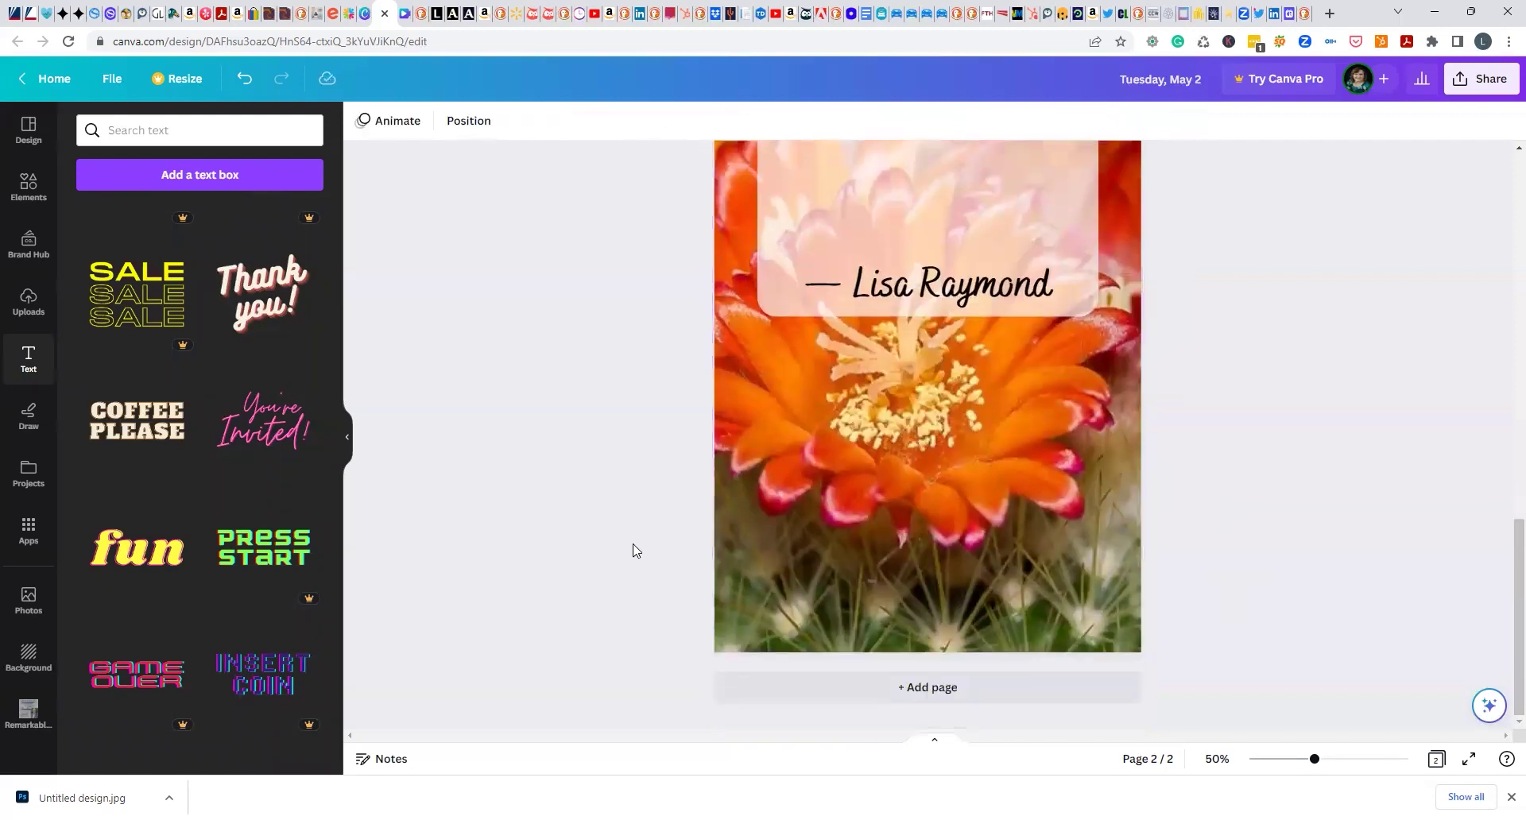
{"action": "scroll", "coordinate": [1256, 493], "scroll_direction": "up", "scroll_amount": 4}
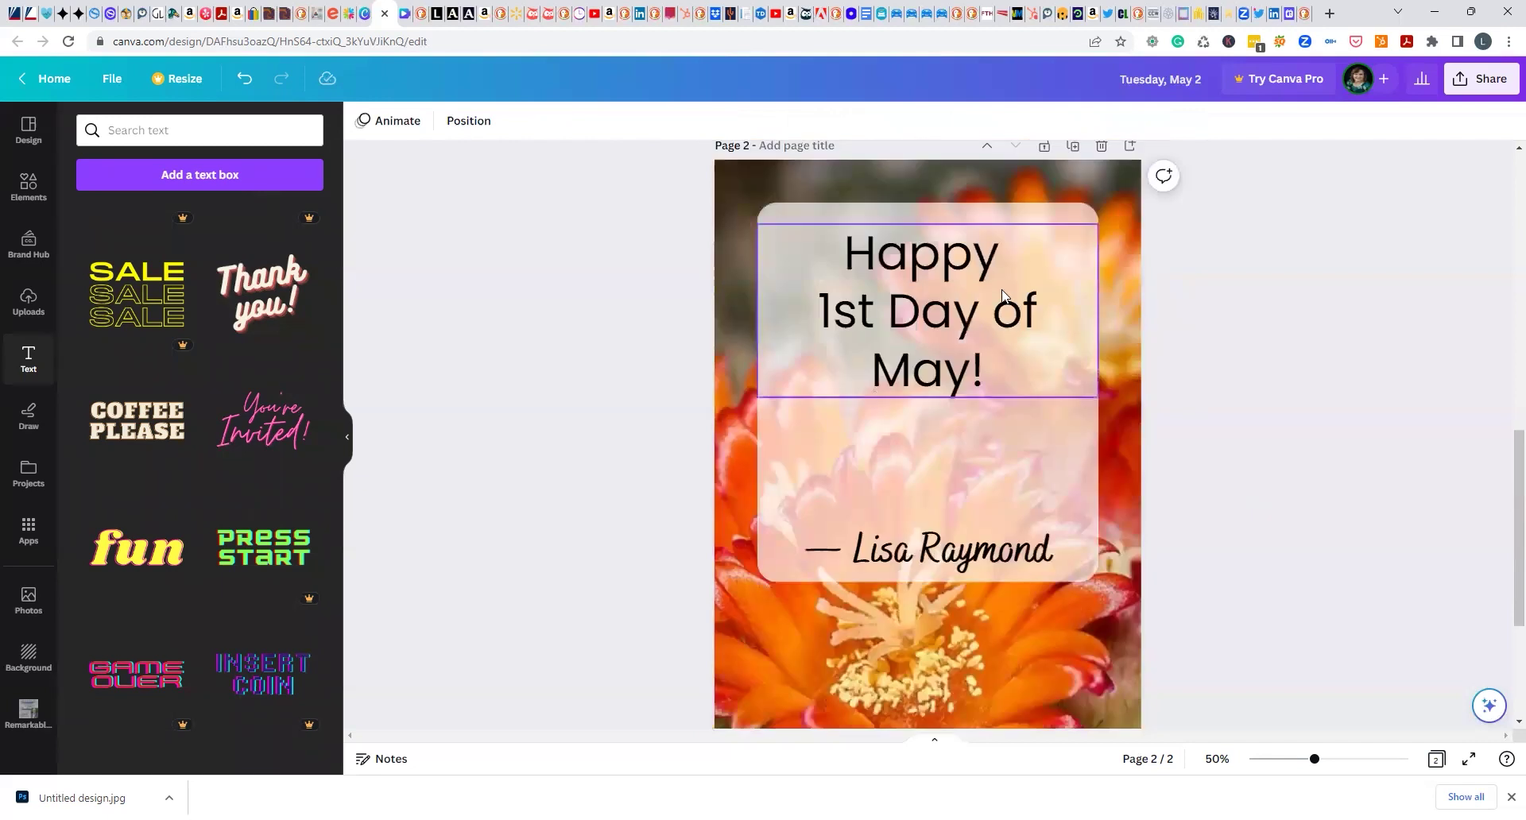
Put 'of May!' on its own line, set the heading to size 150, and nudge it up
{"action": "left_click", "coordinate": [1003, 295]}
{"action": "left_click", "coordinate": [994, 305]}
{"action": "key", "text": "Return"}
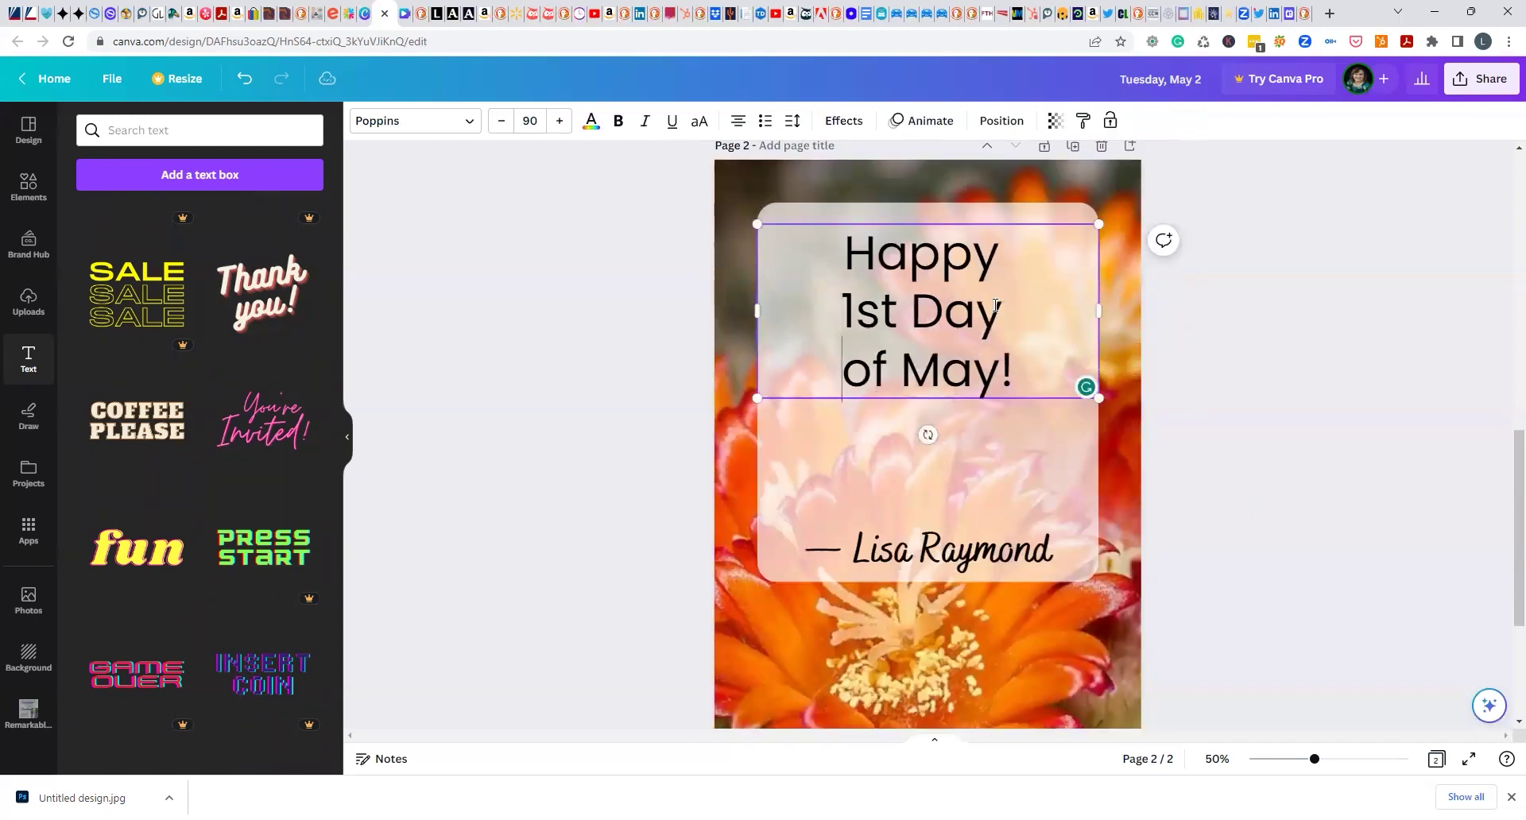
{"action": "left_click", "coordinate": [1284, 361]}
{"action": "left_click", "coordinate": [1042, 327]}
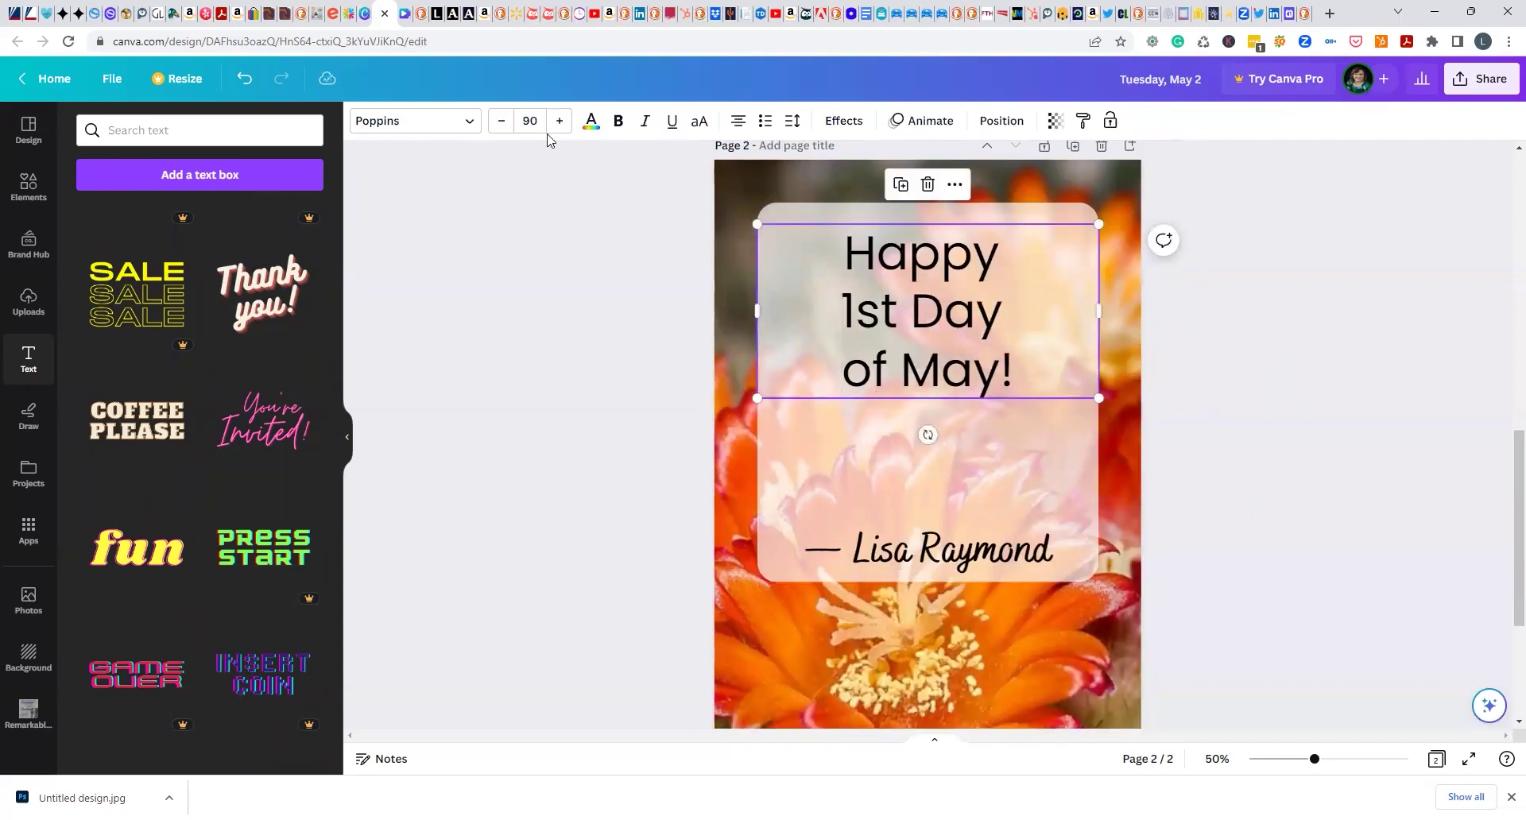
{"action": "left_click", "coordinate": [528, 121]}
{"action": "type", "text": "150"}
{"action": "key", "text": "Return"}
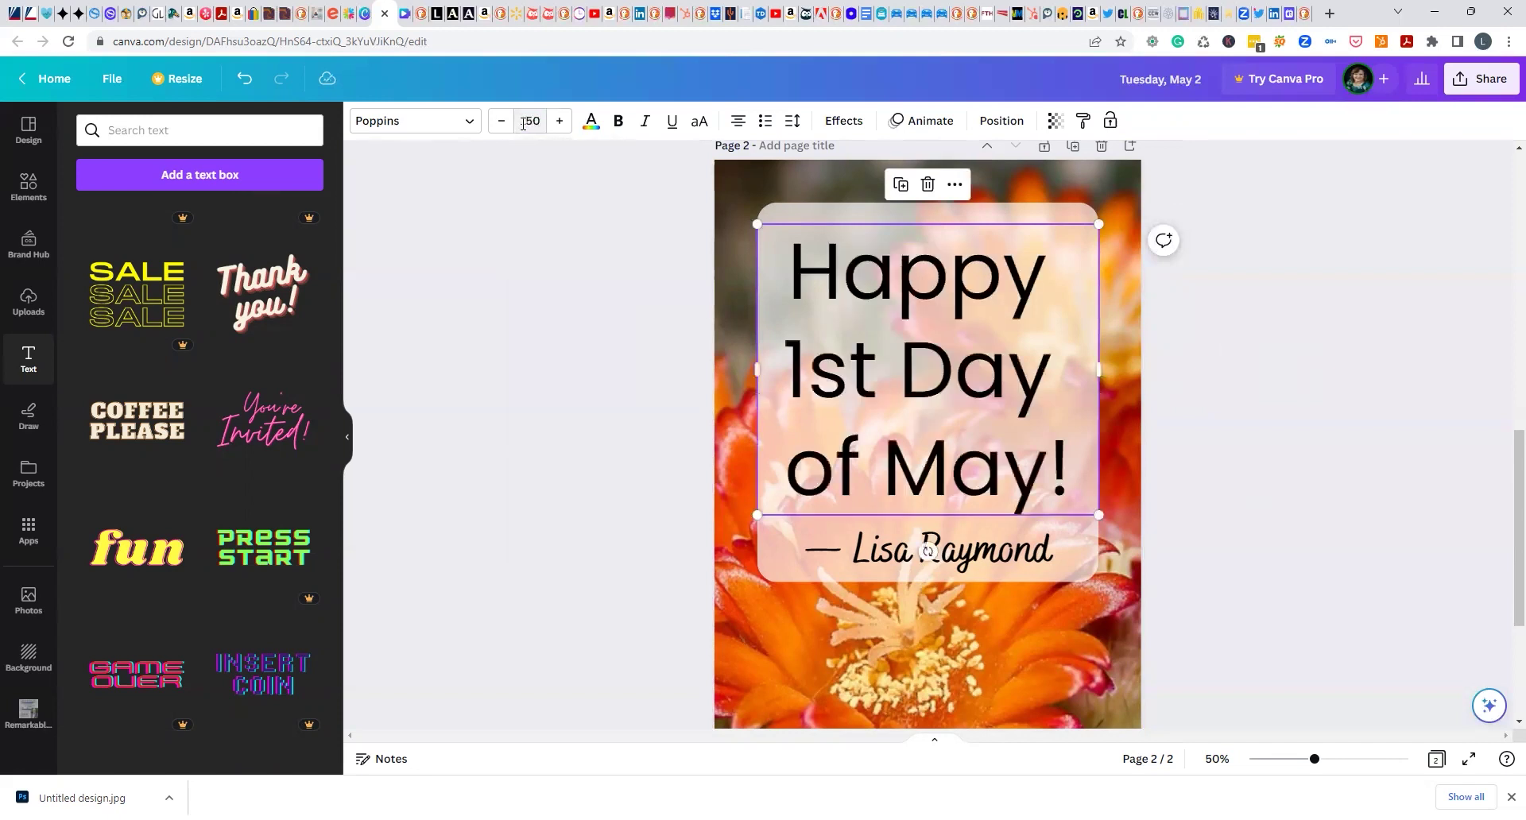
{"action": "left_click", "coordinate": [1147, 353]}
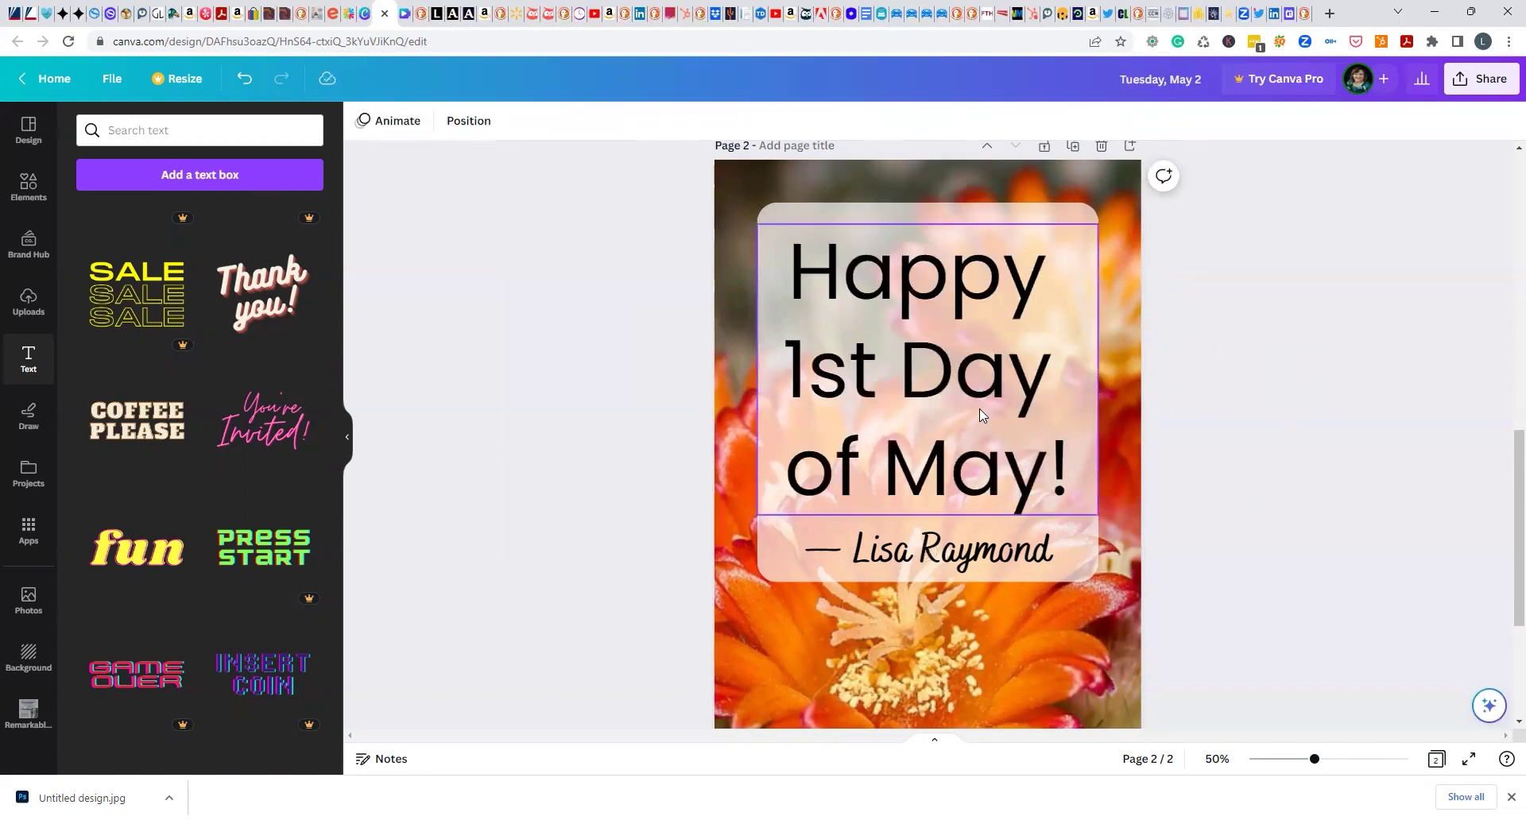
{"action": "left_click_drag", "start_coordinate": [982, 415], "coordinate": [977, 396]}
{"action": "left_click", "coordinate": [1286, 410]}
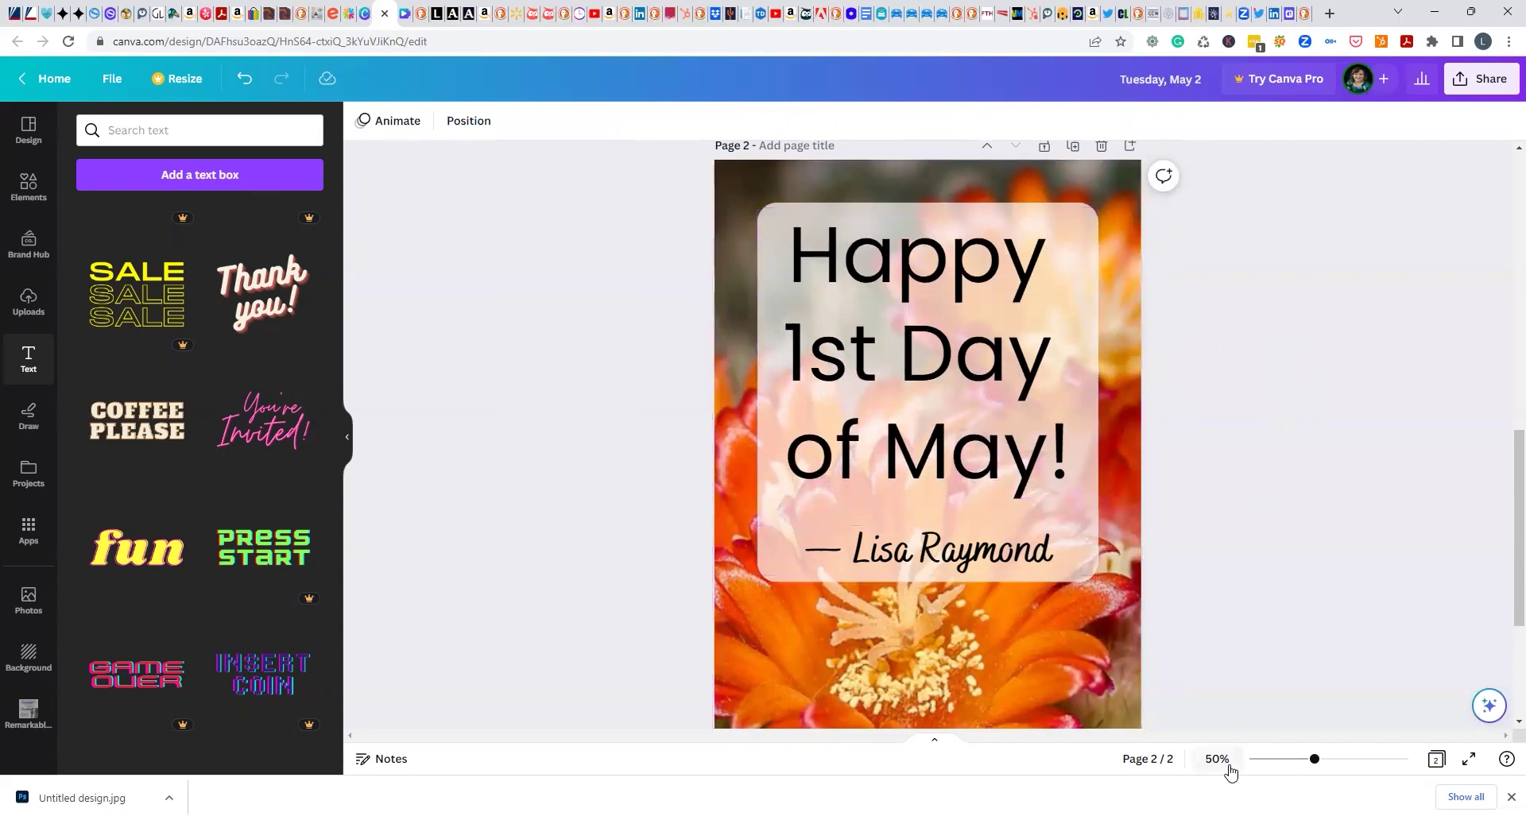
Fit the page in view and copy the company logo from page 1
{"action": "left_click_drag", "start_coordinate": [1314, 765], "coordinate": [1301, 766]}
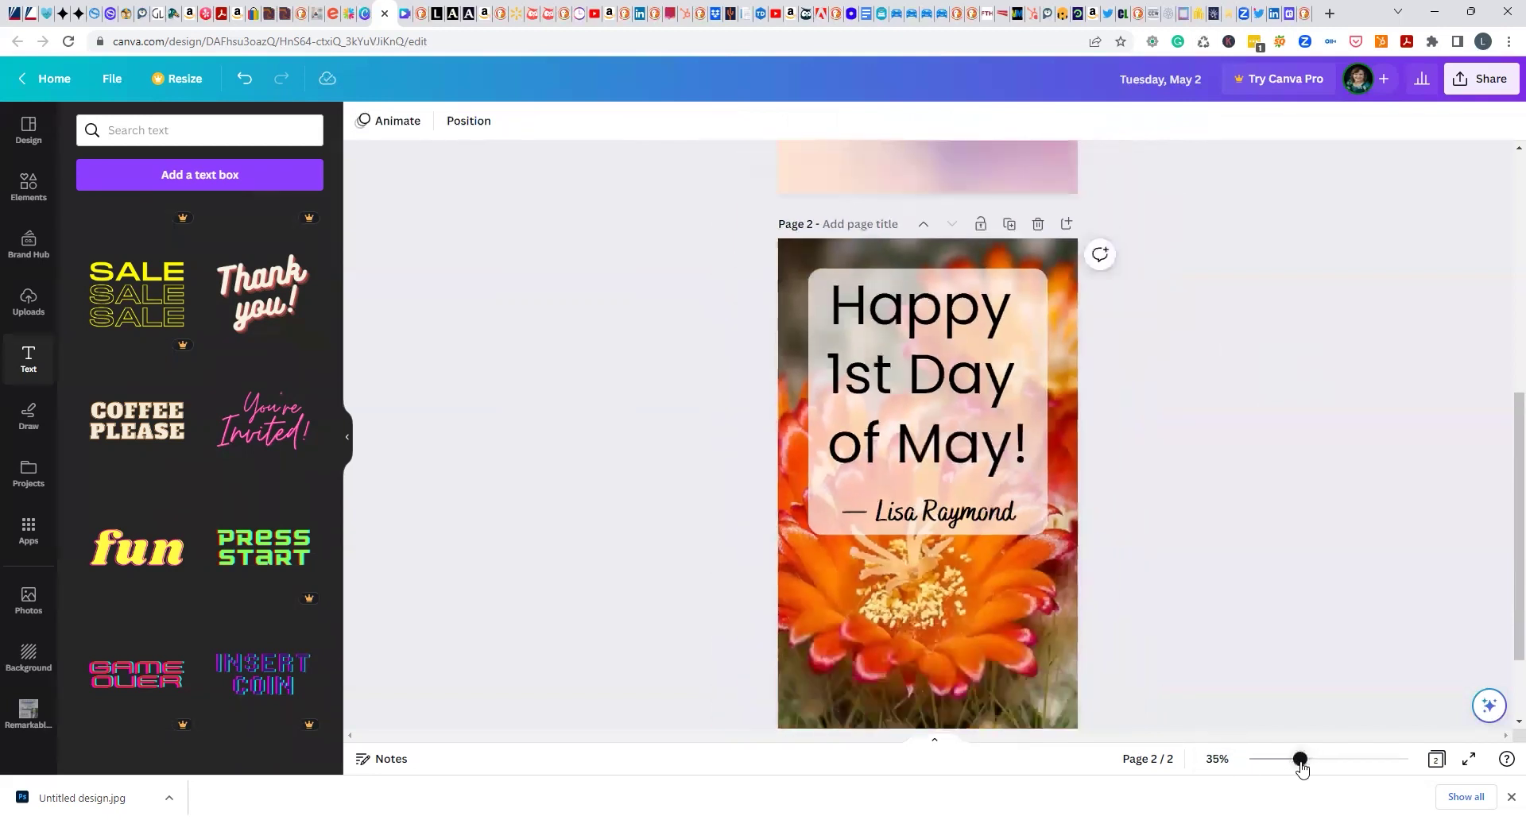
{"action": "scroll", "coordinate": [1328, 589], "scroll_direction": "down", "scroll_amount": 2}
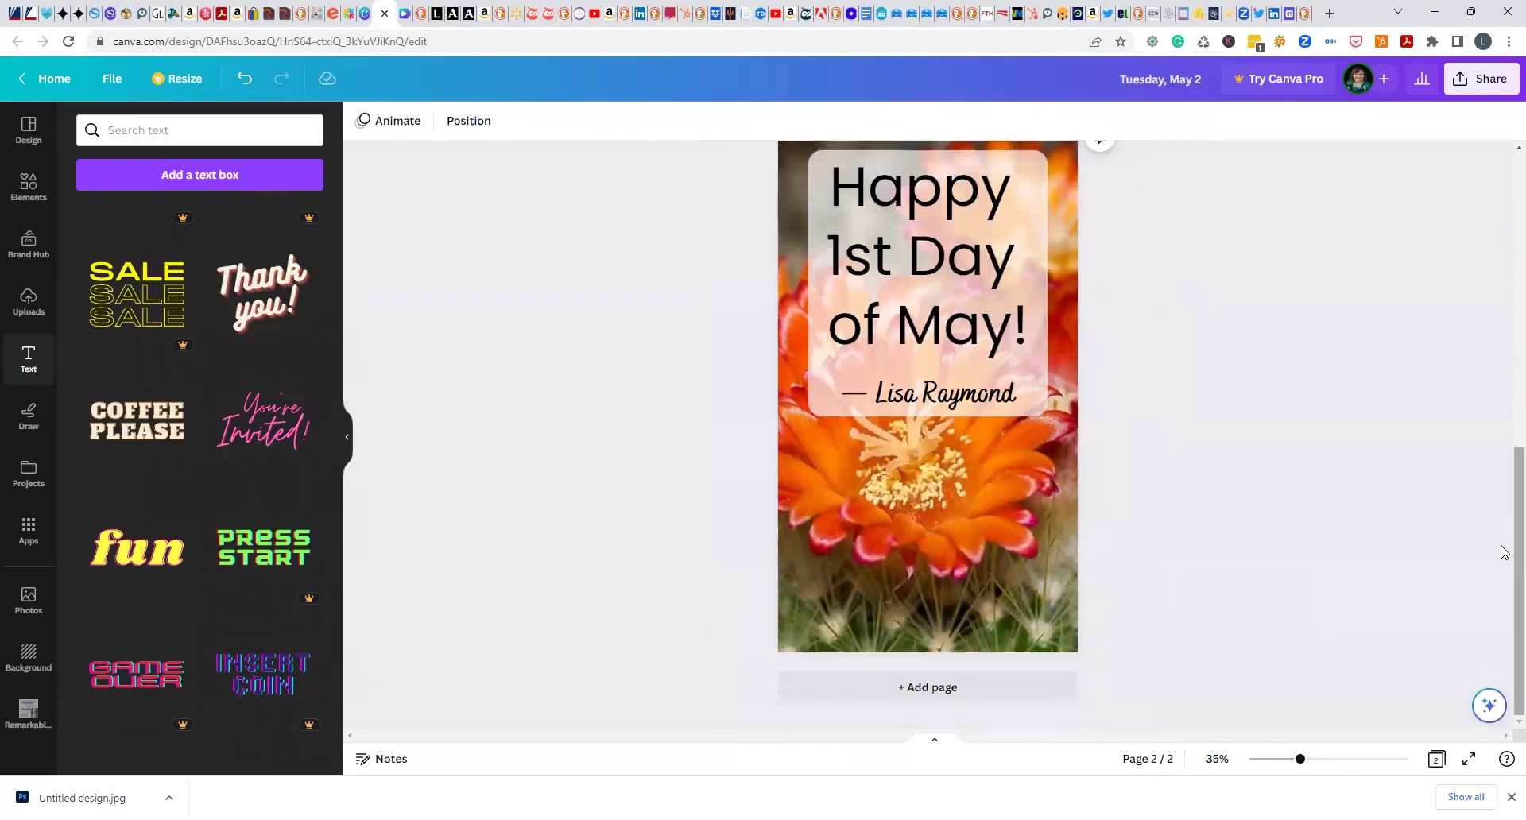
{"action": "scroll", "coordinate": [1504, 543], "scroll_direction": "up", "scroll_amount": 1}
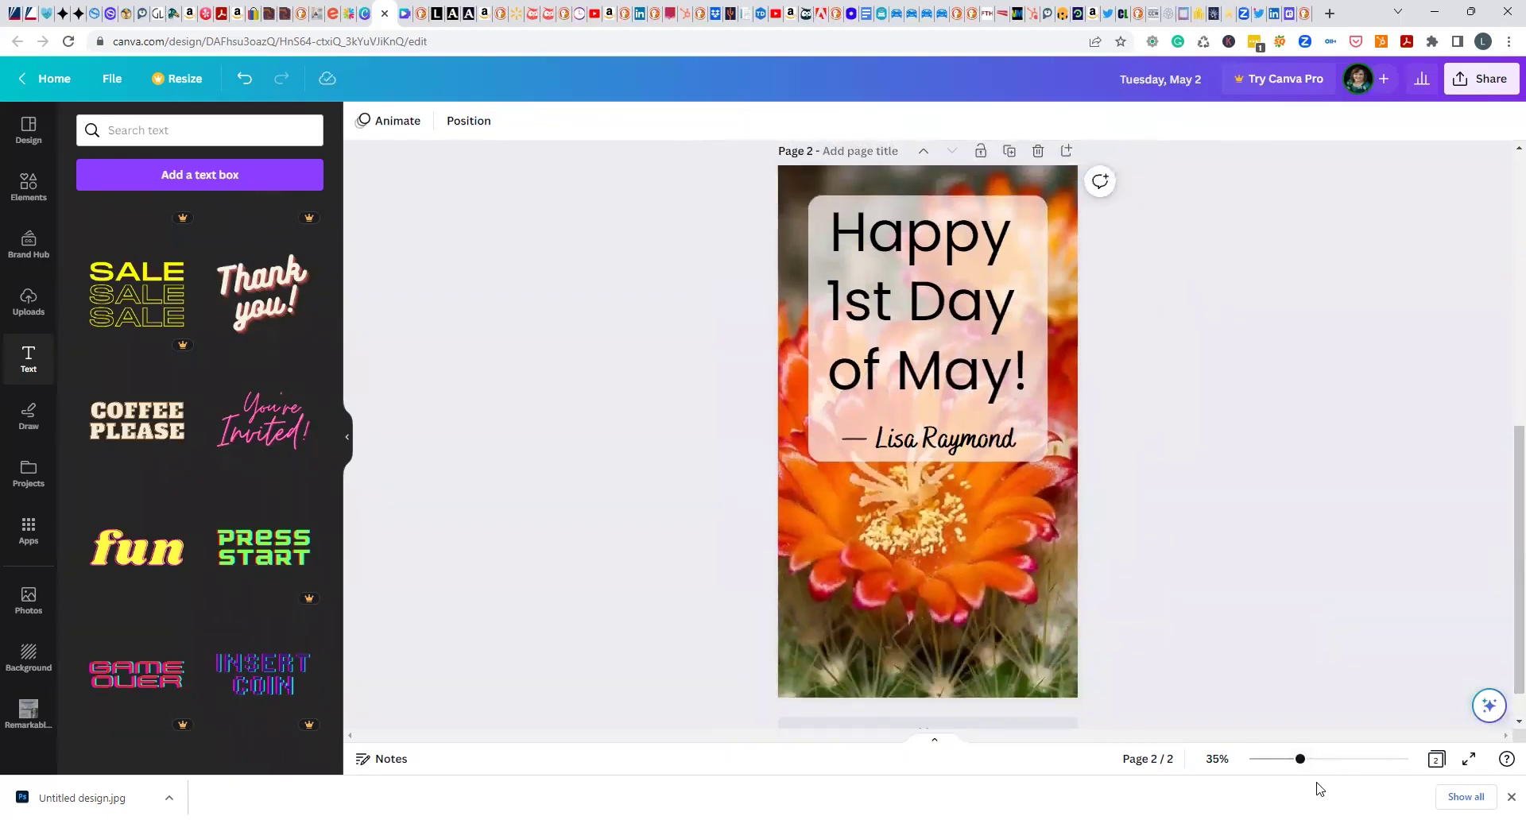
{"action": "left_click", "coordinate": [1217, 759]}
{"action": "left_click", "coordinate": [1207, 692]}
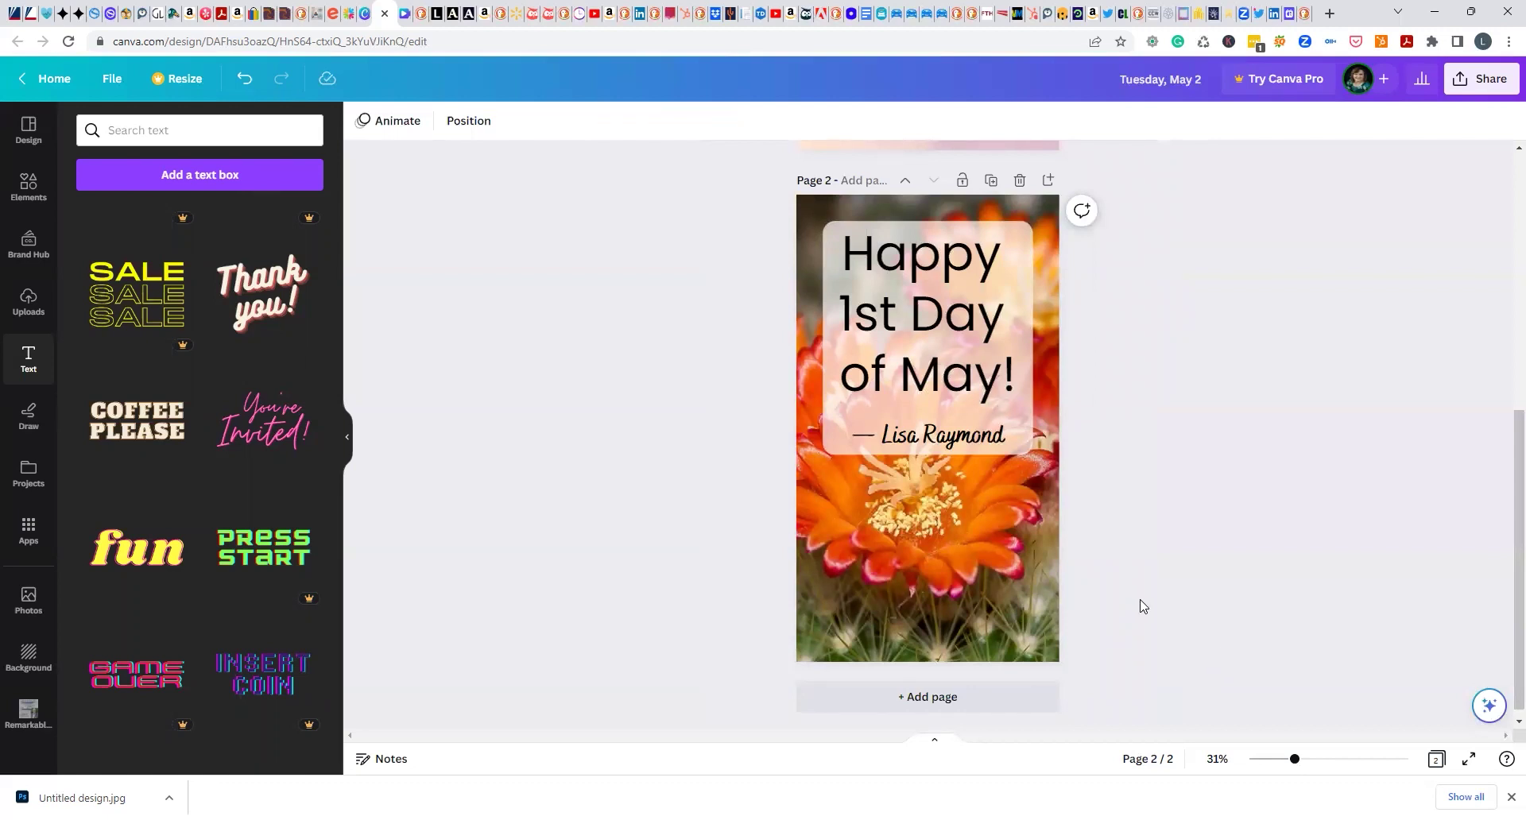
{"action": "scroll", "coordinate": [1171, 465], "scroll_direction": "up", "scroll_amount": 2}
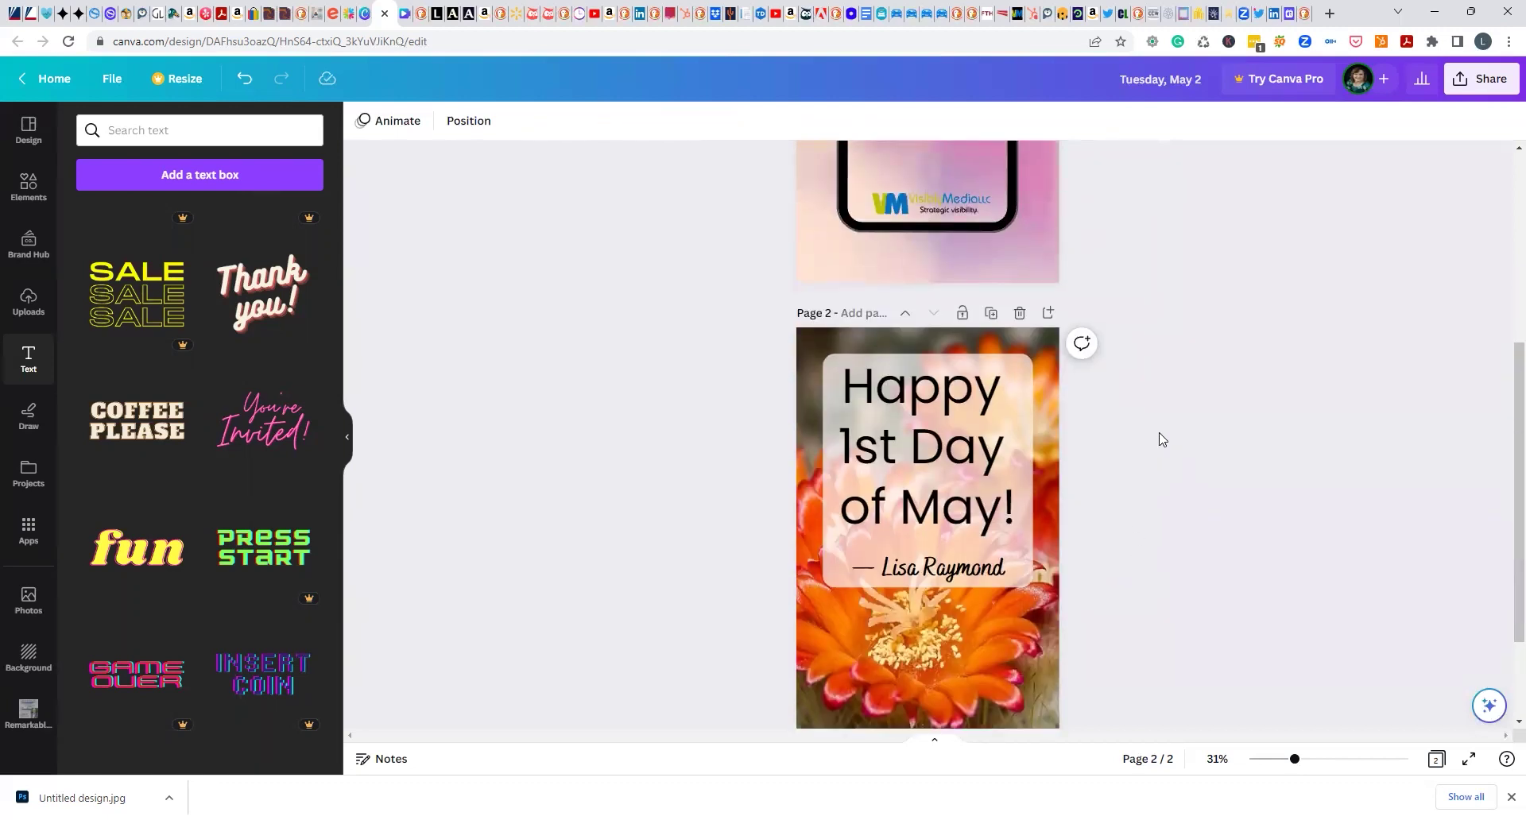
{"action": "left_click", "coordinate": [957, 199]}
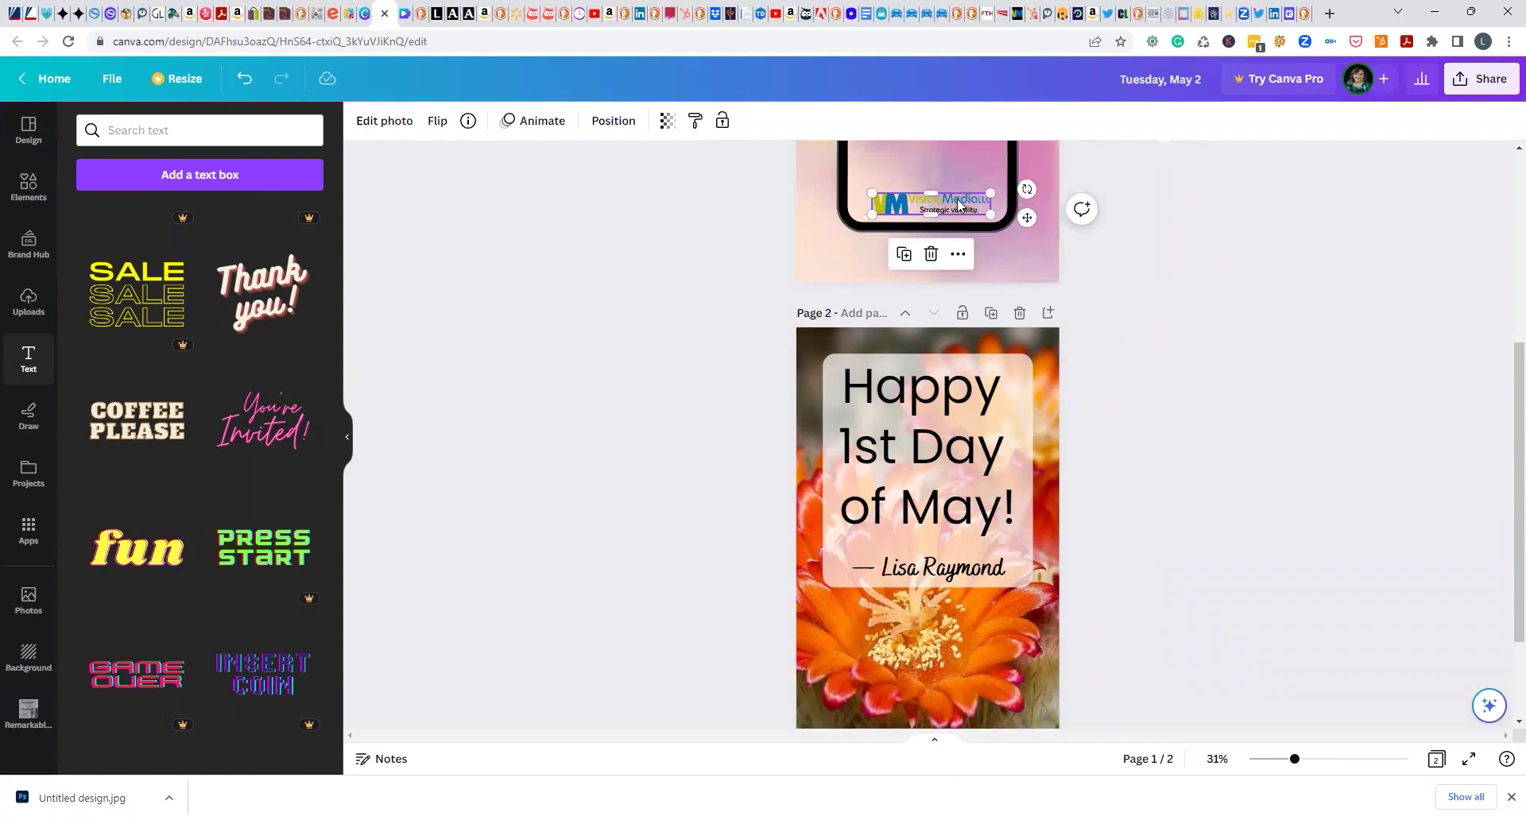
{"action": "right_click", "coordinate": [956, 200]}
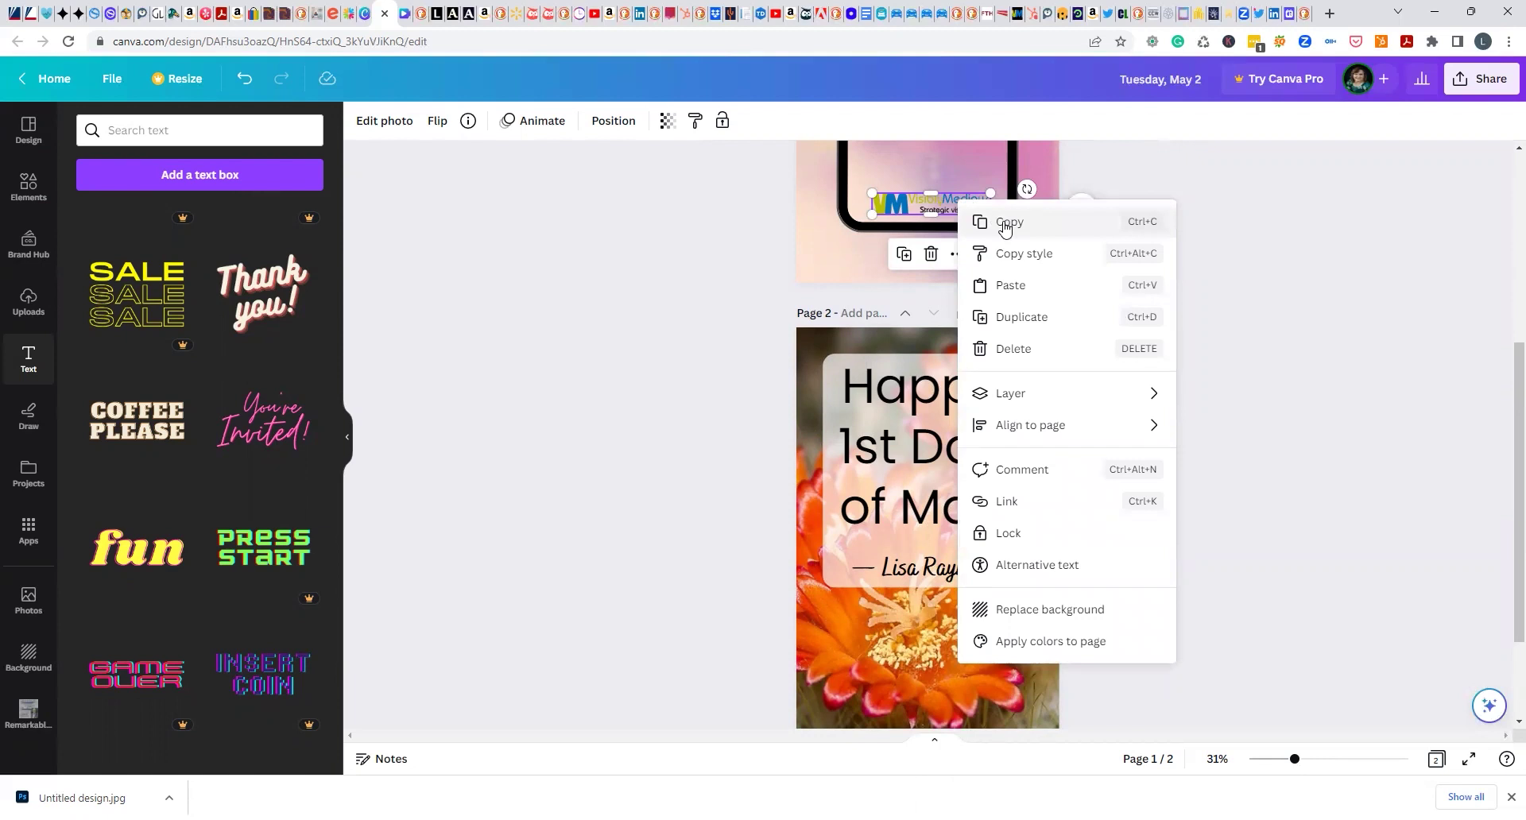
{"action": "left_click", "coordinate": [1005, 225]}
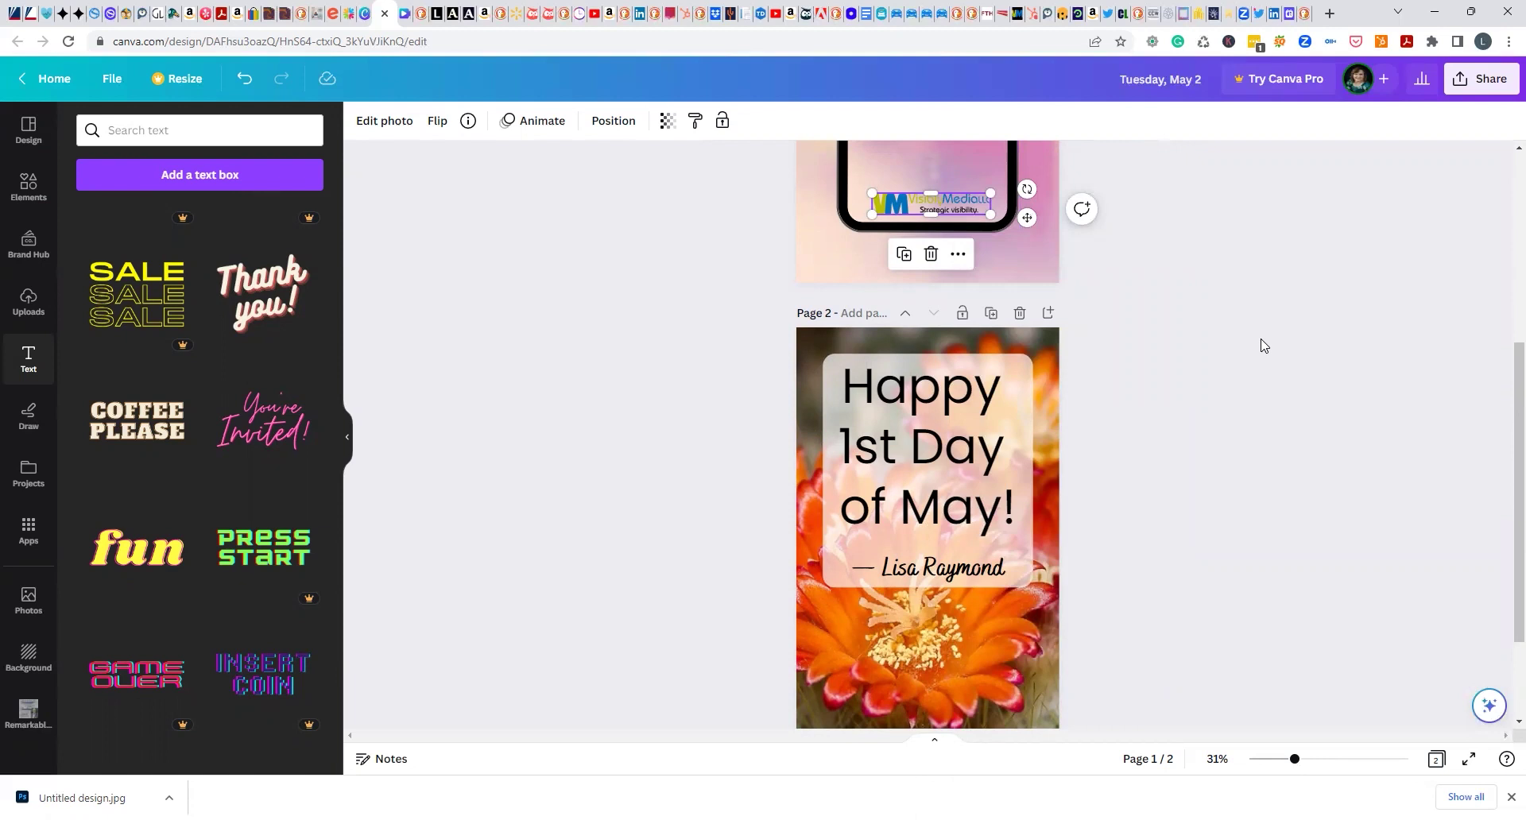
Paste onto page 2 and allow Canva clipboard access in Chrome's 'Share clipboard?' prompt
{"action": "scroll", "coordinate": [1269, 465], "scroll_direction": "down", "scroll_amount": 2}
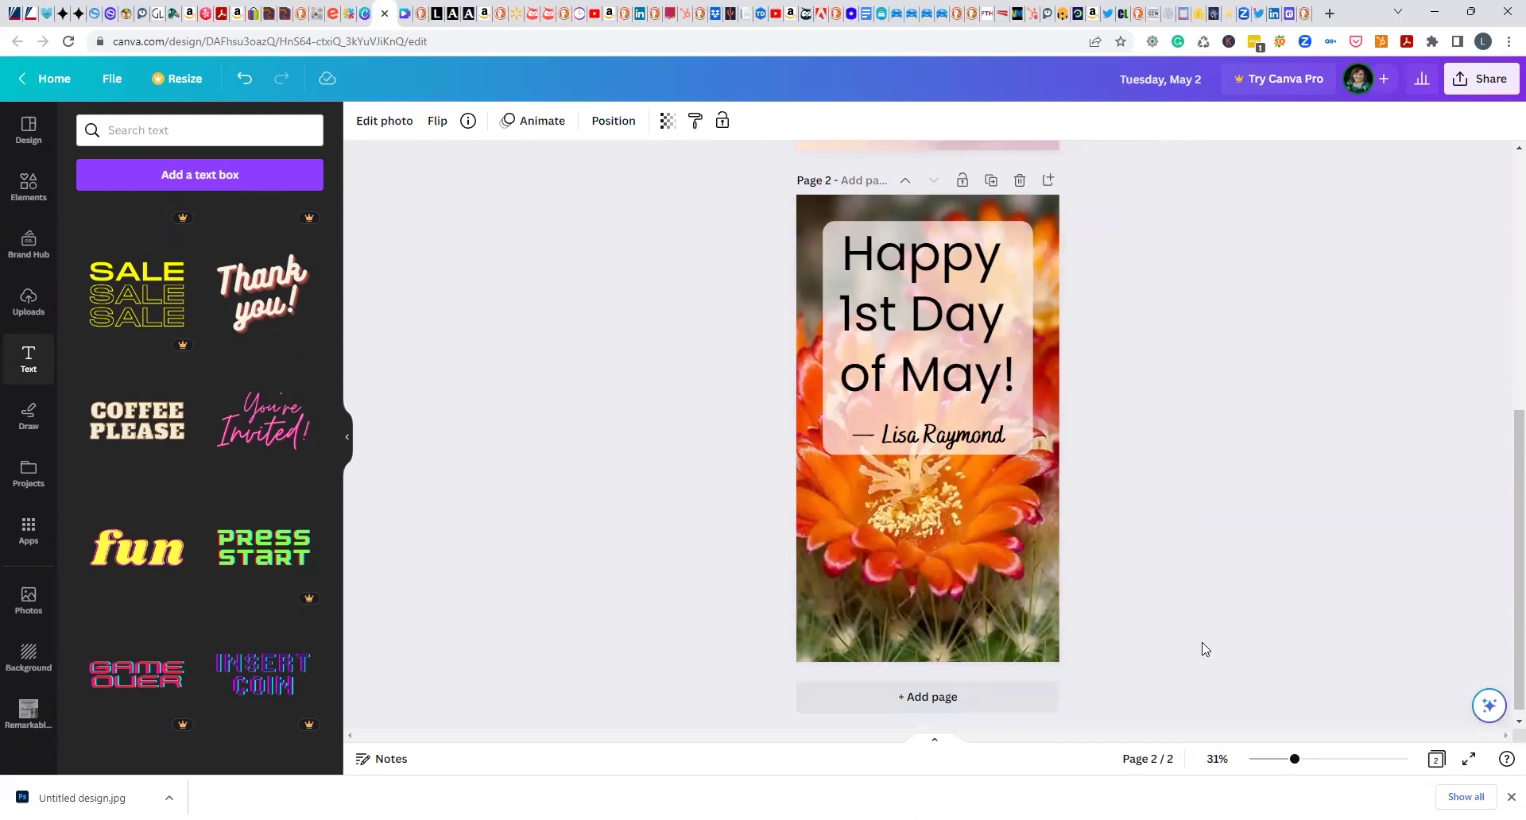
{"action": "scroll", "coordinate": [1196, 626], "scroll_direction": "up", "scroll_amount": 2}
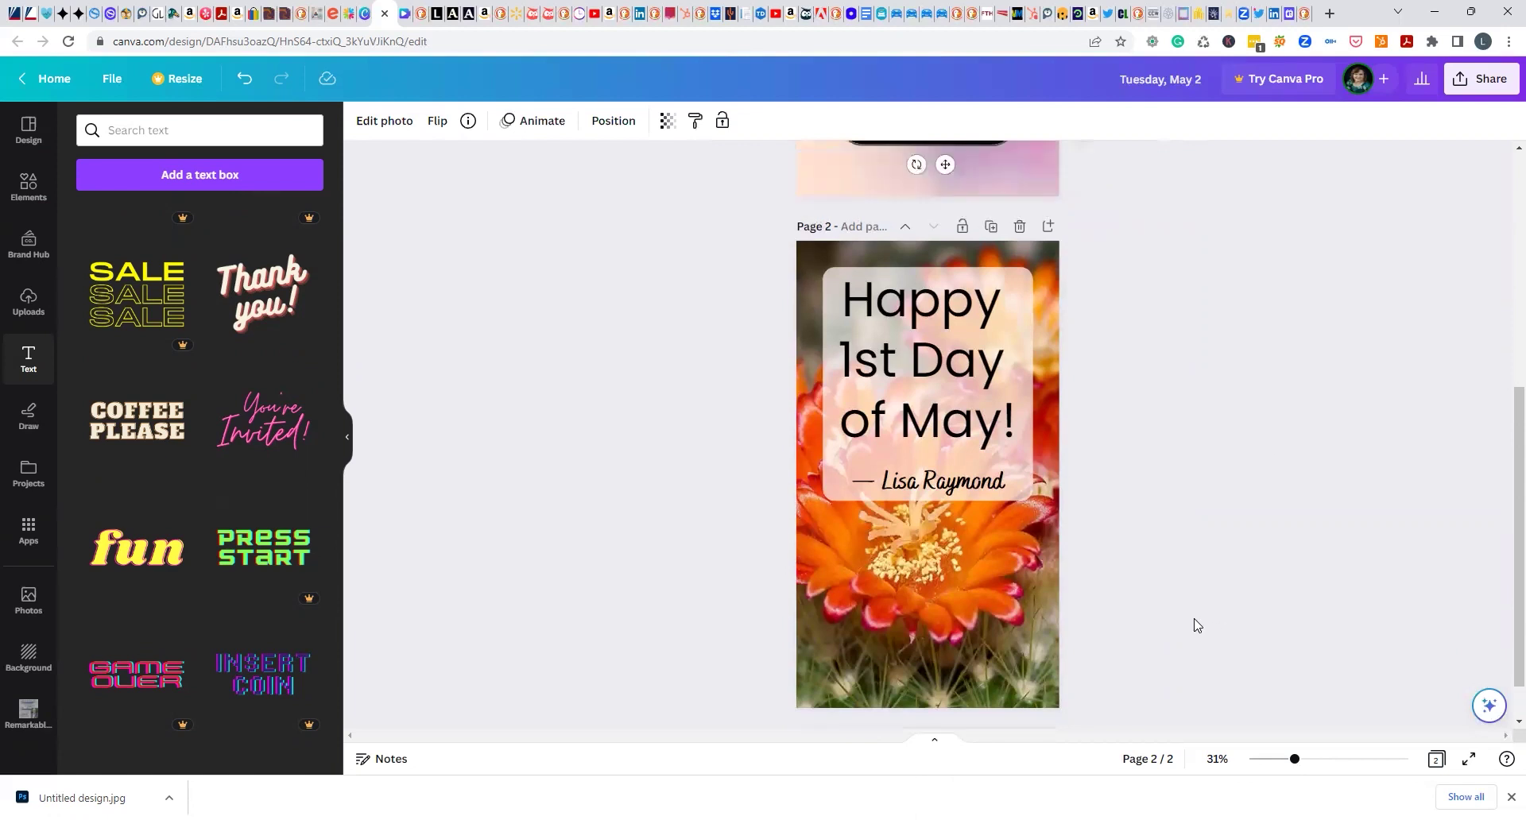
{"action": "scroll", "coordinate": [1193, 624], "scroll_direction": "down", "scroll_amount": 2}
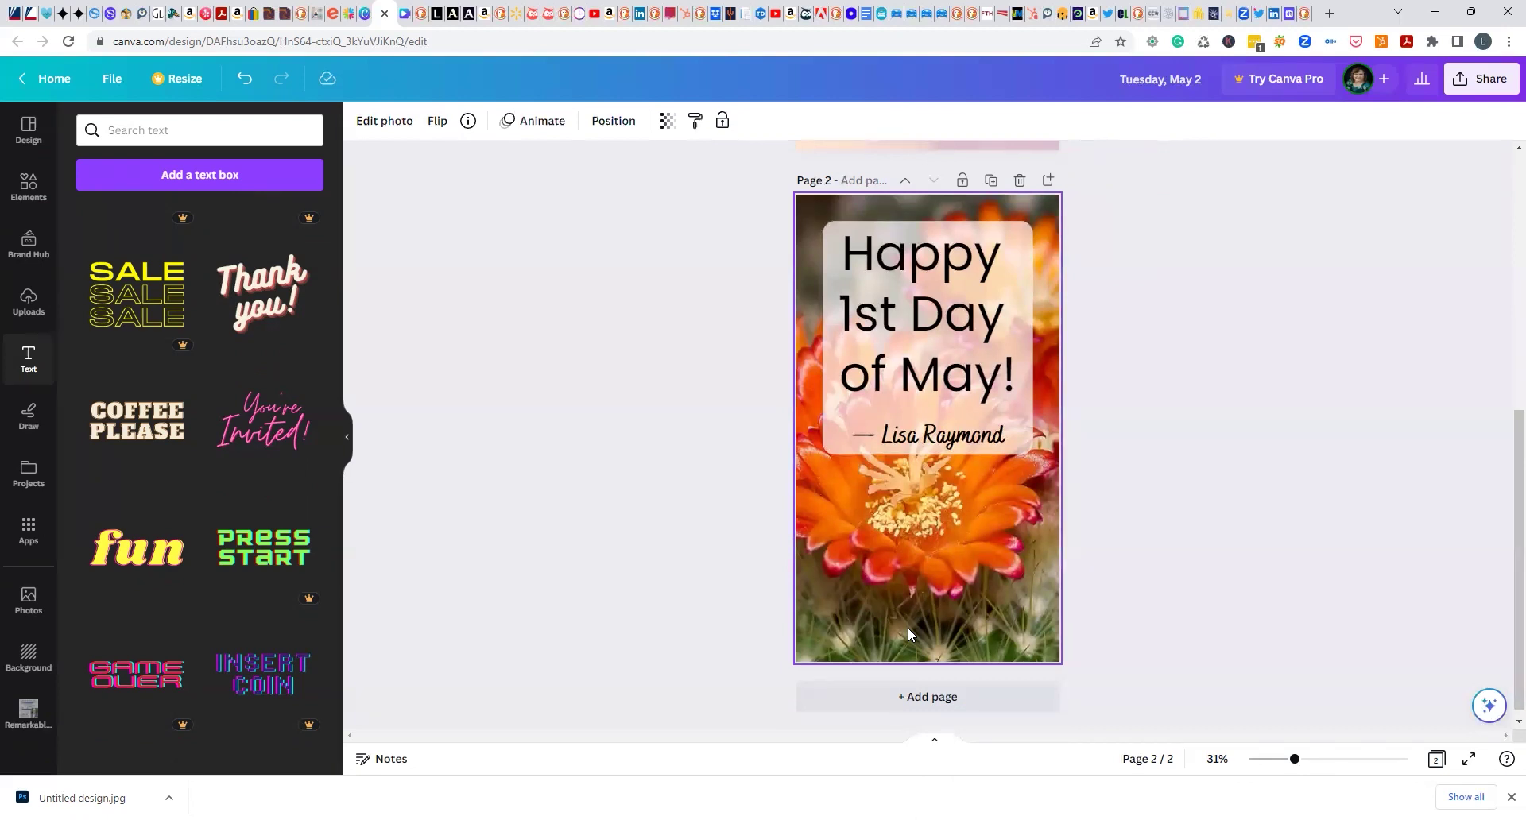
{"action": "left_click", "coordinate": [1108, 609]}
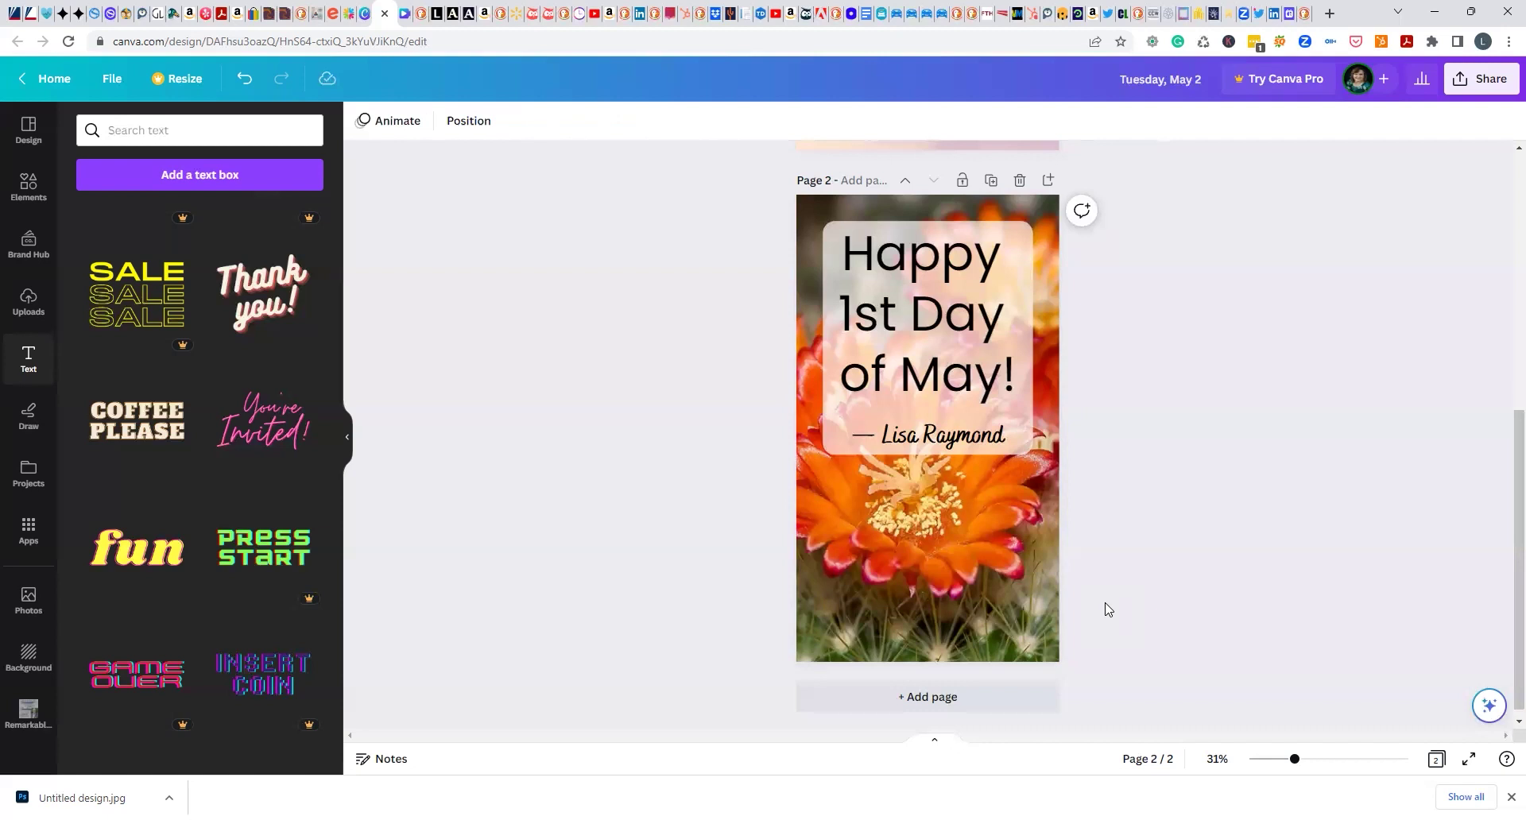
{"action": "right_click", "coordinate": [1100, 610]}
{"action": "left_click", "coordinate": [1098, 612]}
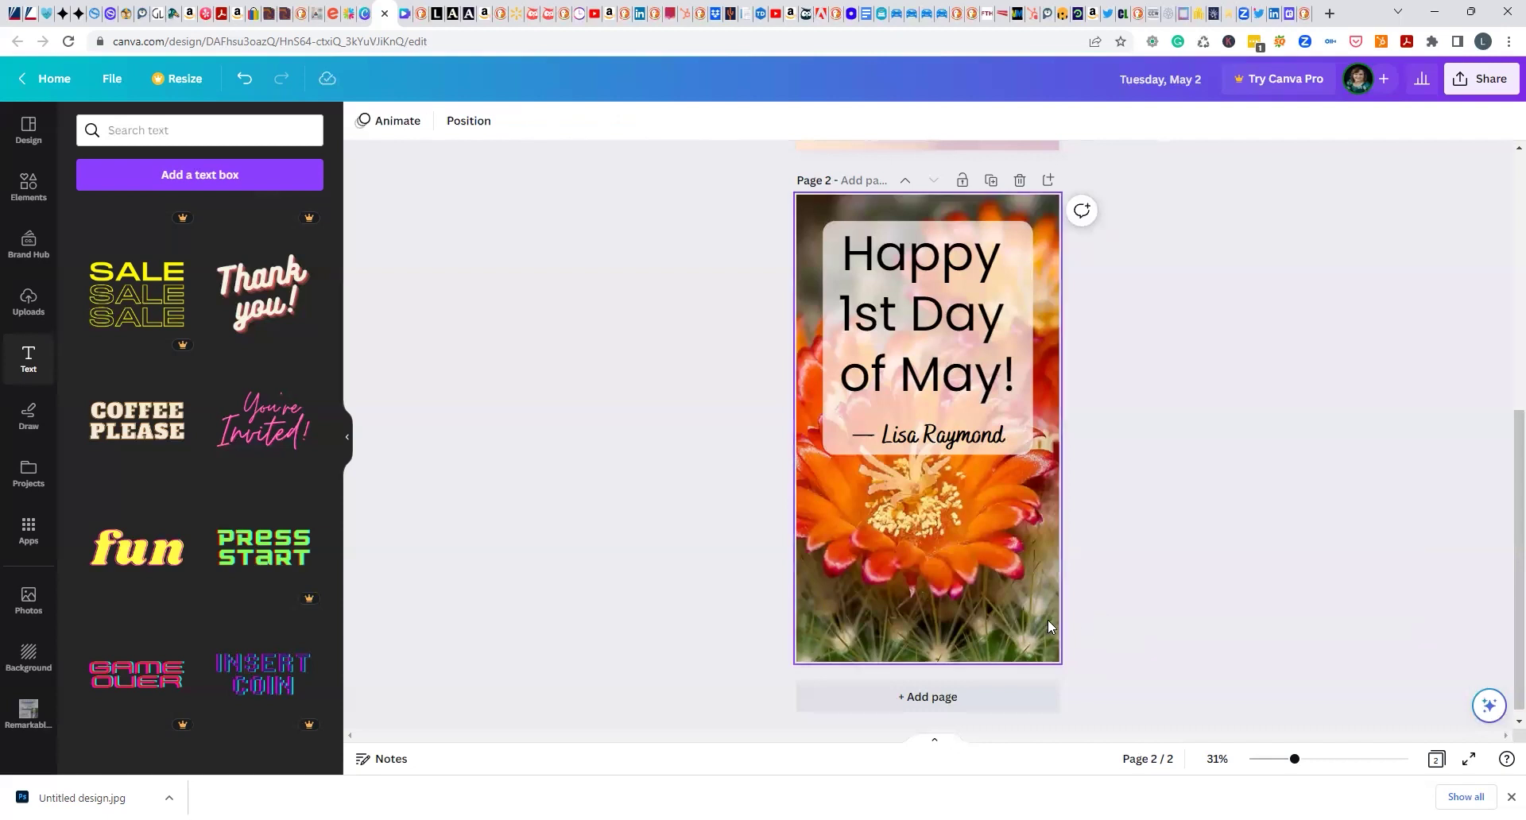
{"action": "right_click", "coordinate": [999, 614]}
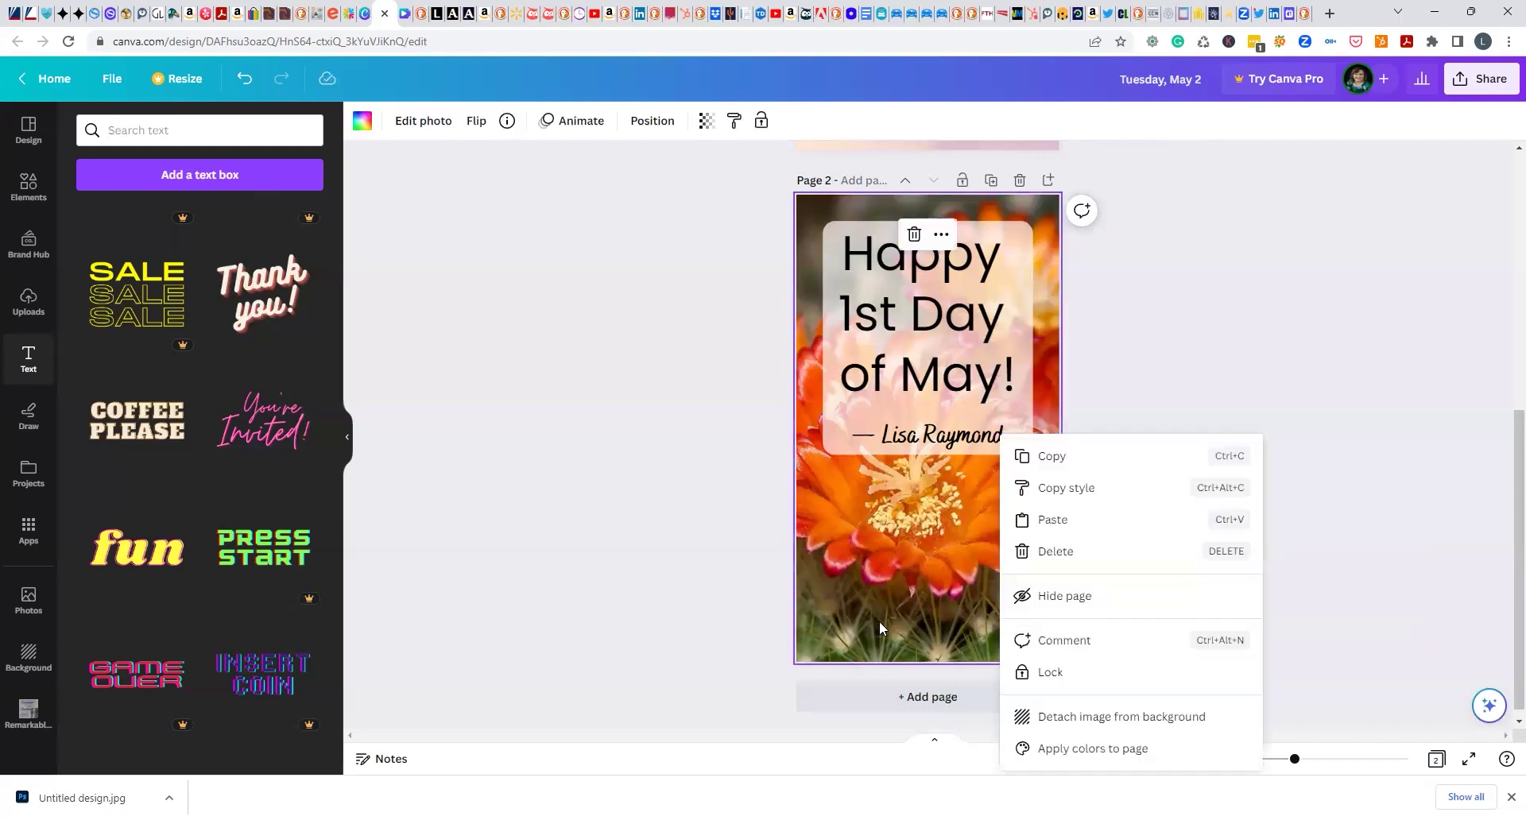
{"action": "left_click", "coordinate": [1050, 531]}
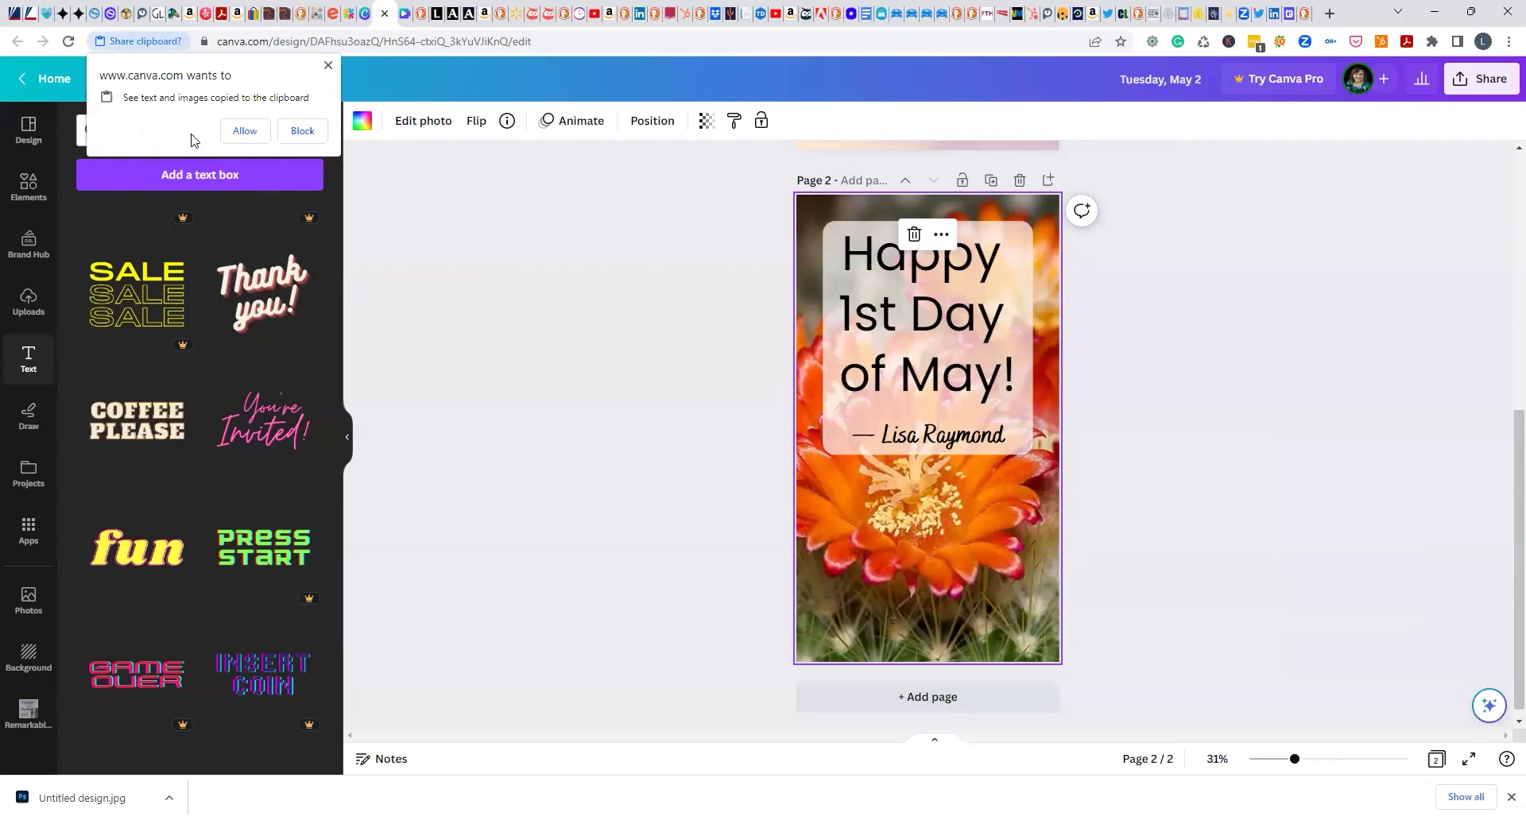
{"action": "left_click", "coordinate": [243, 131]}
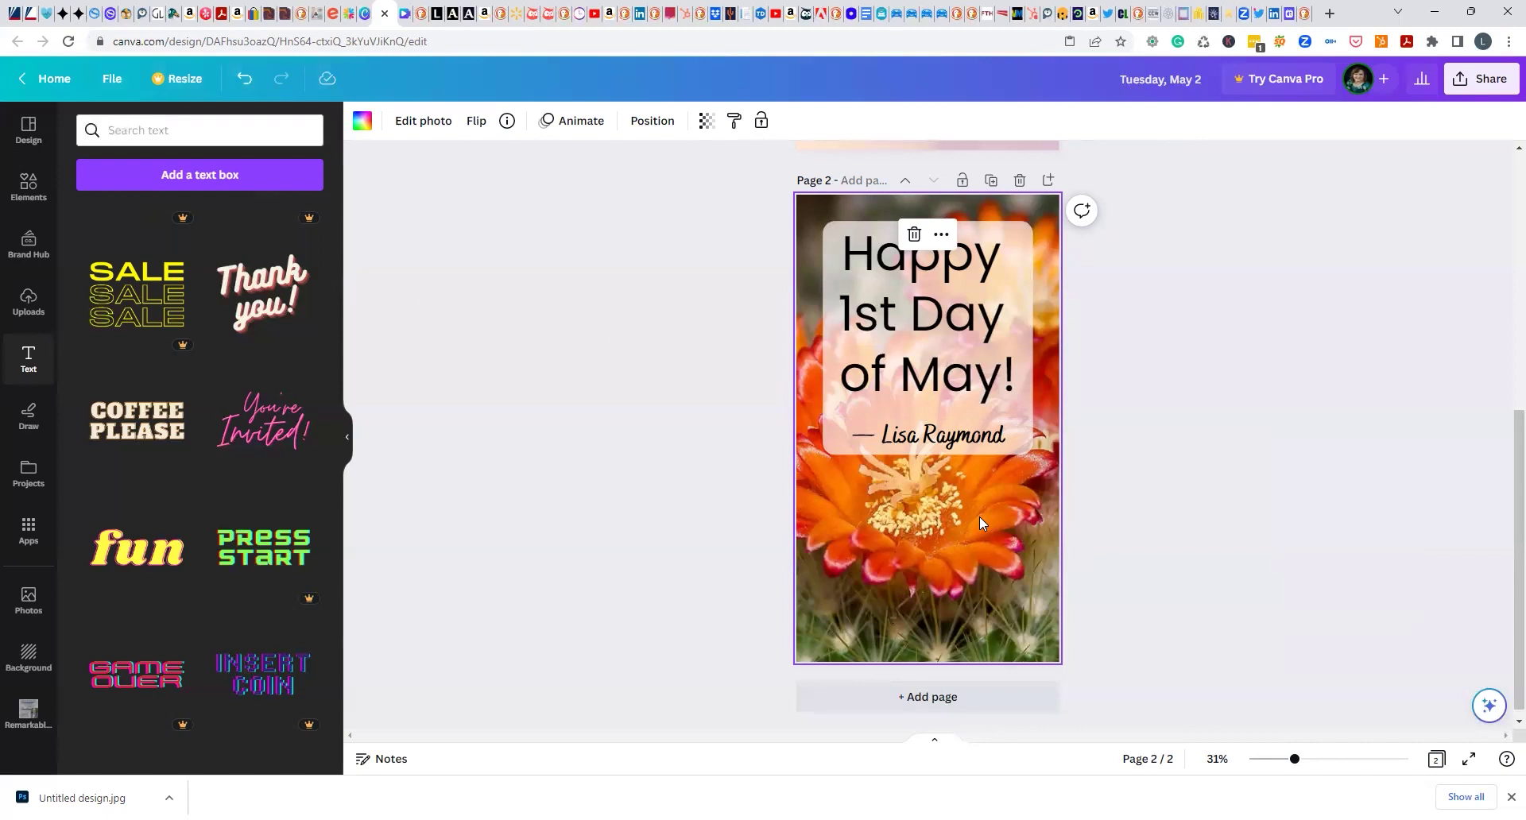
{"action": "scroll", "coordinate": [1111, 528], "scroll_direction": "up", "scroll_amount": 5}
{"action": "scroll", "coordinate": [1033, 397], "scroll_direction": "down", "scroll_amount": 3}
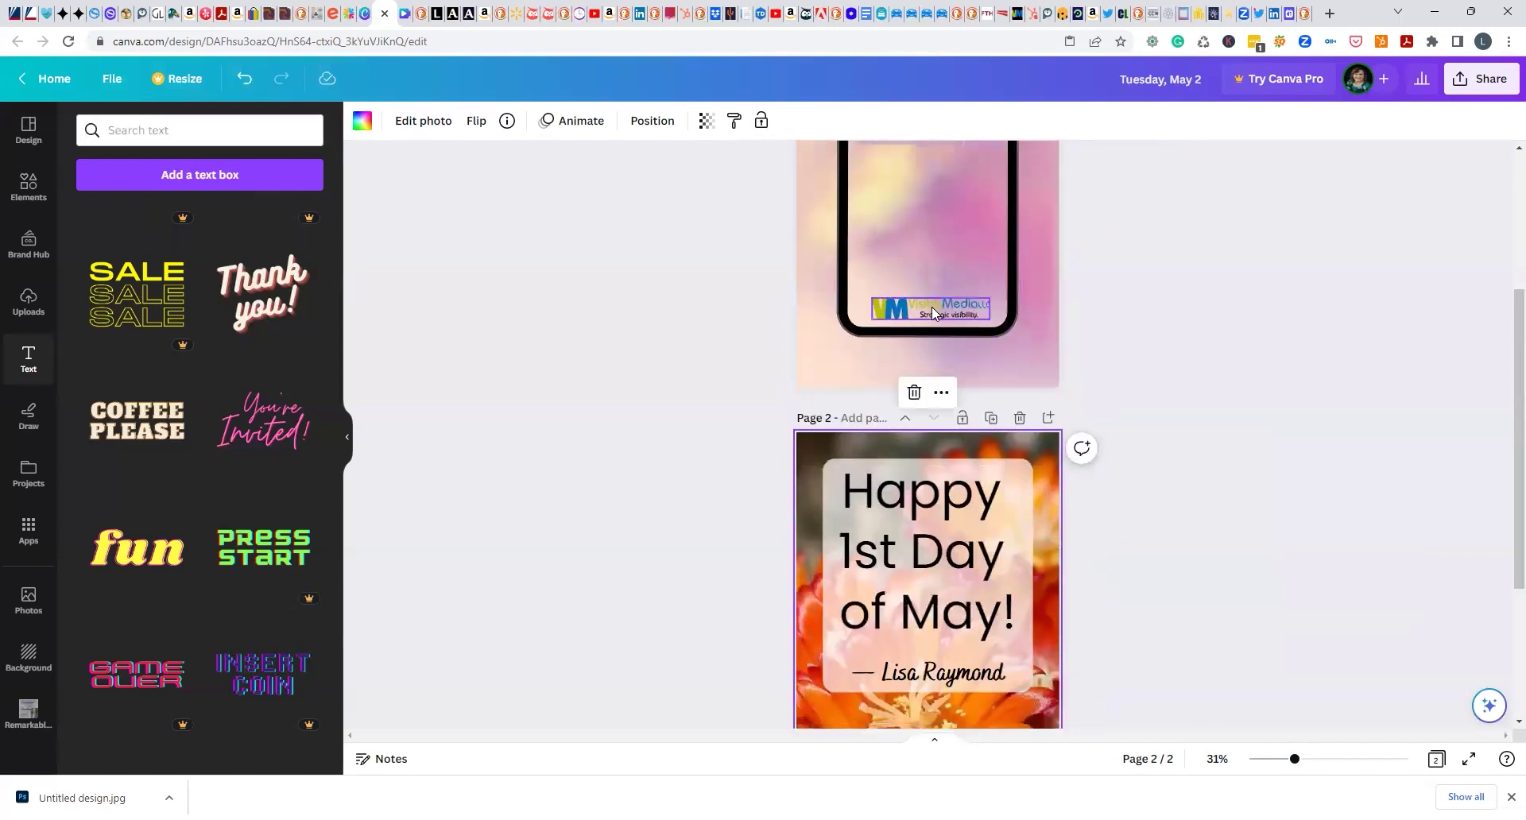
Select the company logo on page 1's phone mockup and try moving it toward page 2
{"action": "left_click", "coordinate": [1012, 374]}
{"action": "left_click", "coordinate": [920, 280]}
{"action": "left_click", "coordinate": [1141, 389]}
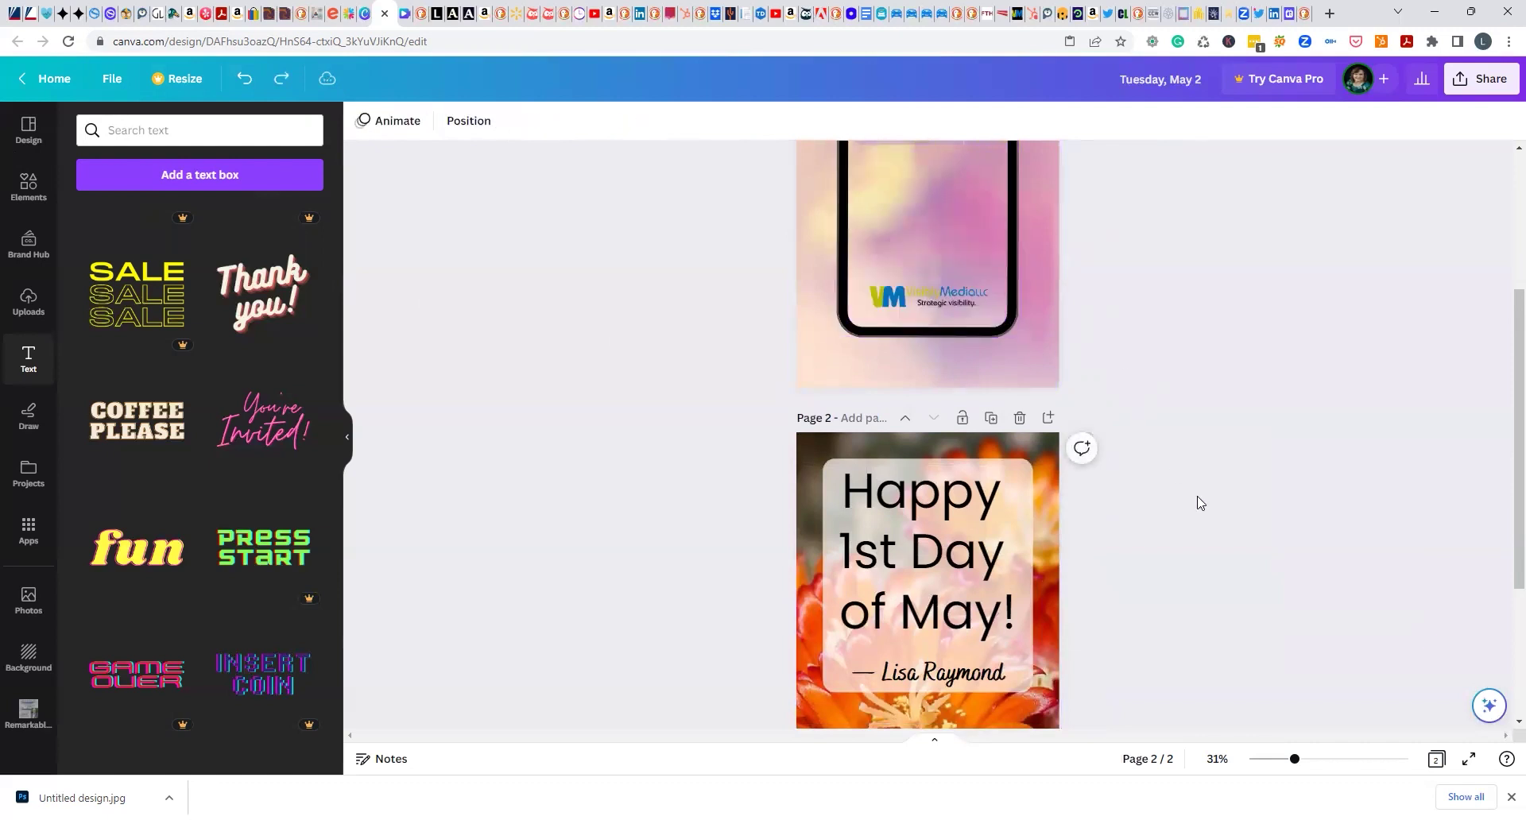
{"action": "left_click", "coordinate": [949, 300]}
{"action": "scroll", "coordinate": [1184, 459], "scroll_direction": "down", "scroll_amount": 3}
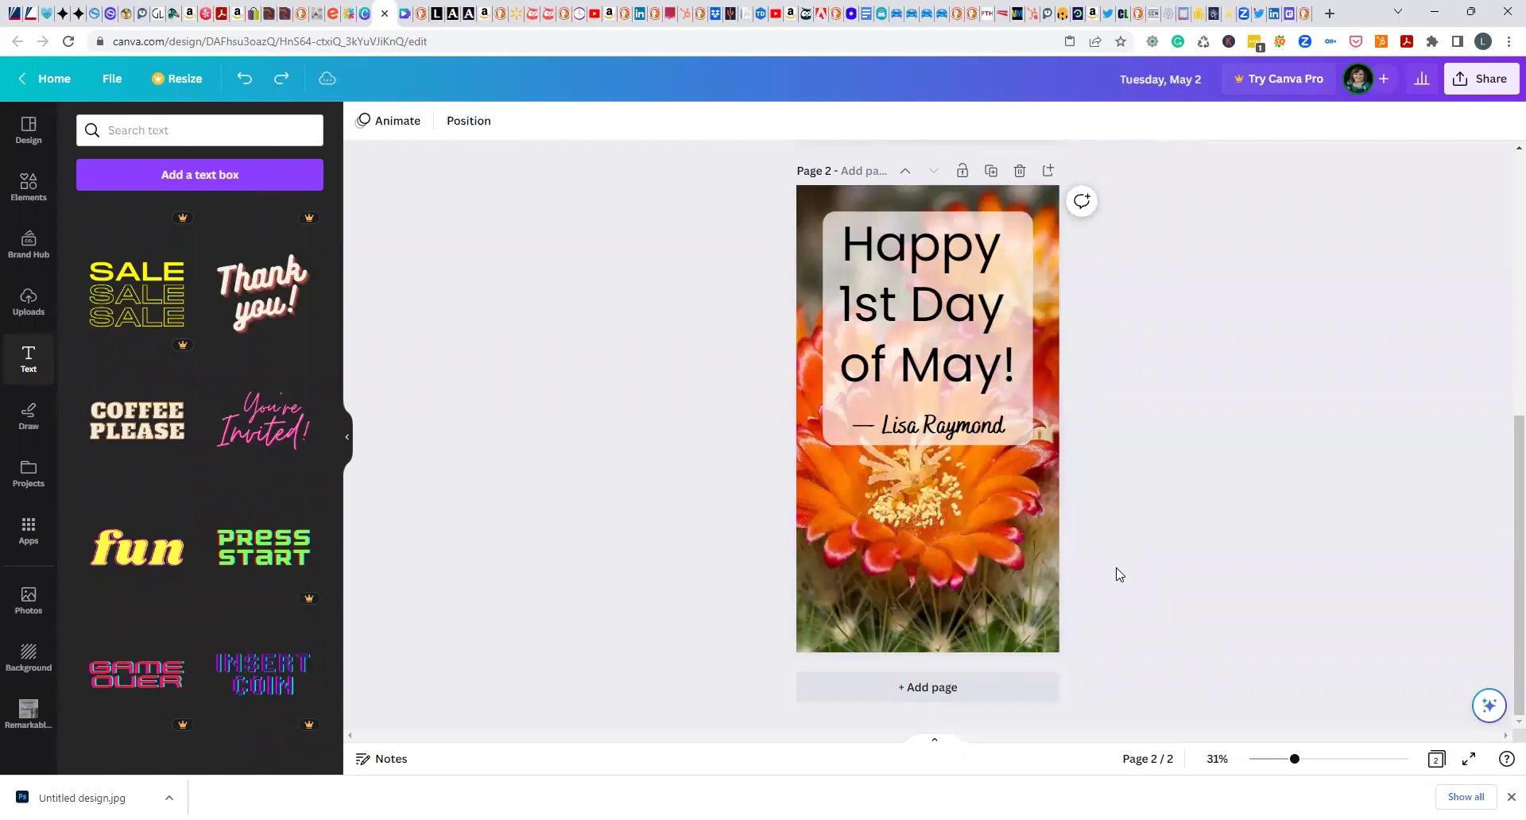
{"action": "left_click_drag", "start_coordinate": [676, 570], "coordinate": [1198, 643]}
{"action": "scroll", "coordinate": [1198, 643], "scroll_direction": "up", "scroll_amount": 3}
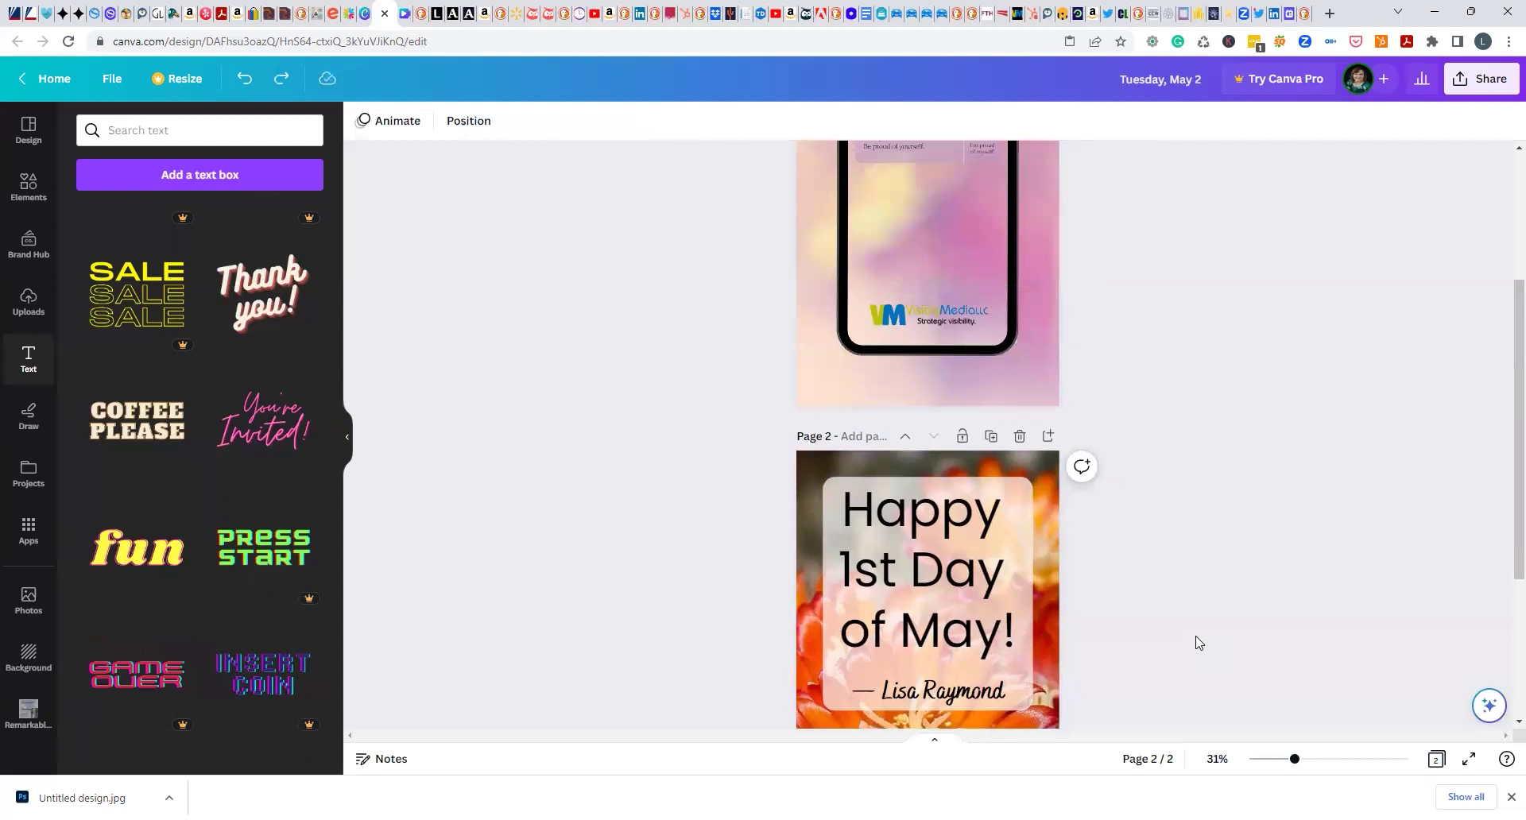
{"action": "scroll", "coordinate": [1199, 643], "scroll_direction": "up", "scroll_amount": 3}
{"action": "scroll", "coordinate": [1198, 643], "scroll_direction": "down", "scroll_amount": 3}
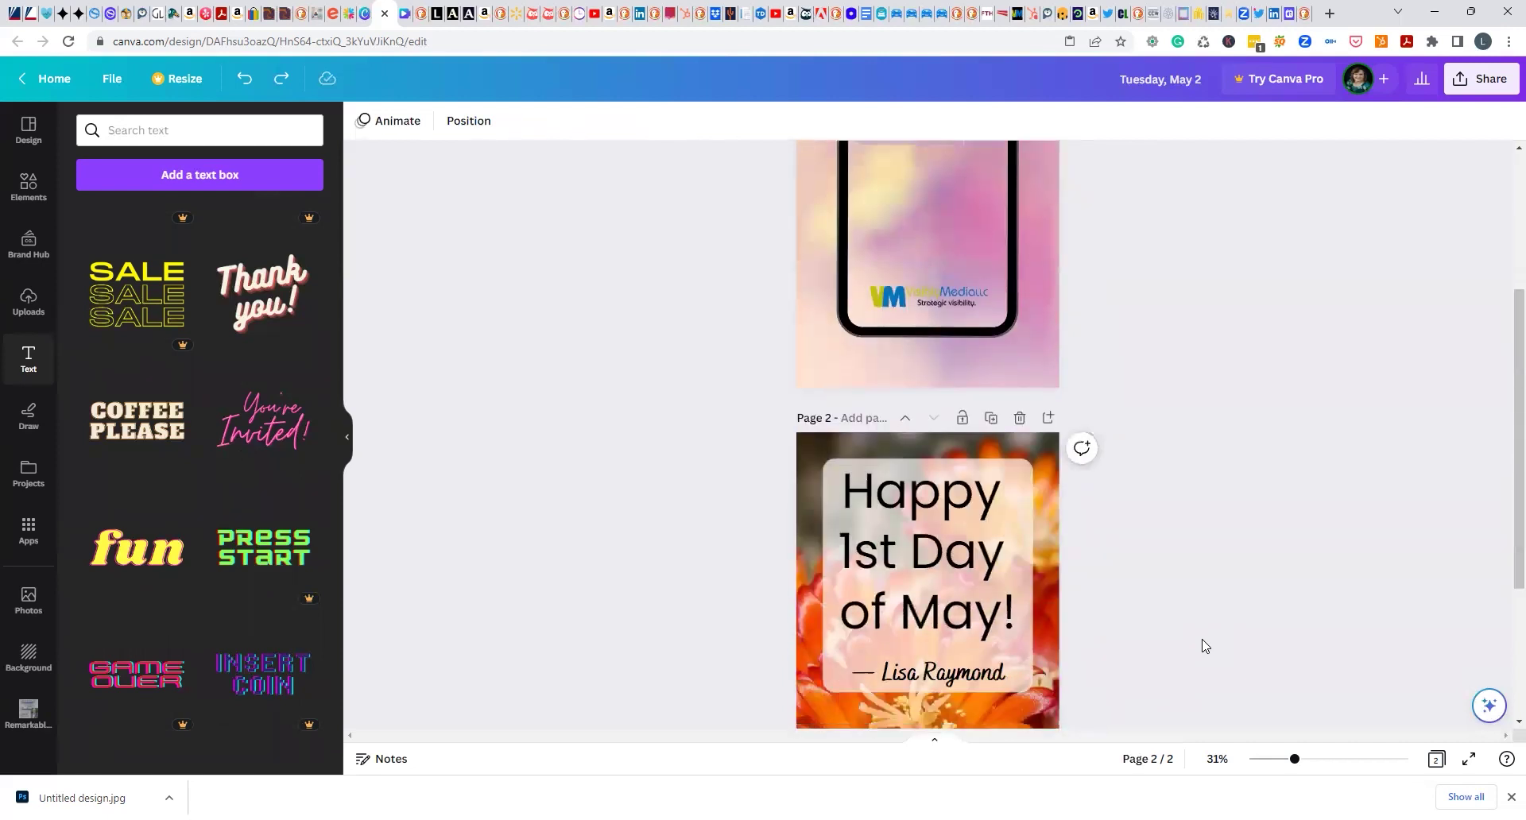
{"action": "scroll", "coordinate": [1204, 645], "scroll_direction": "down", "scroll_amount": 2}
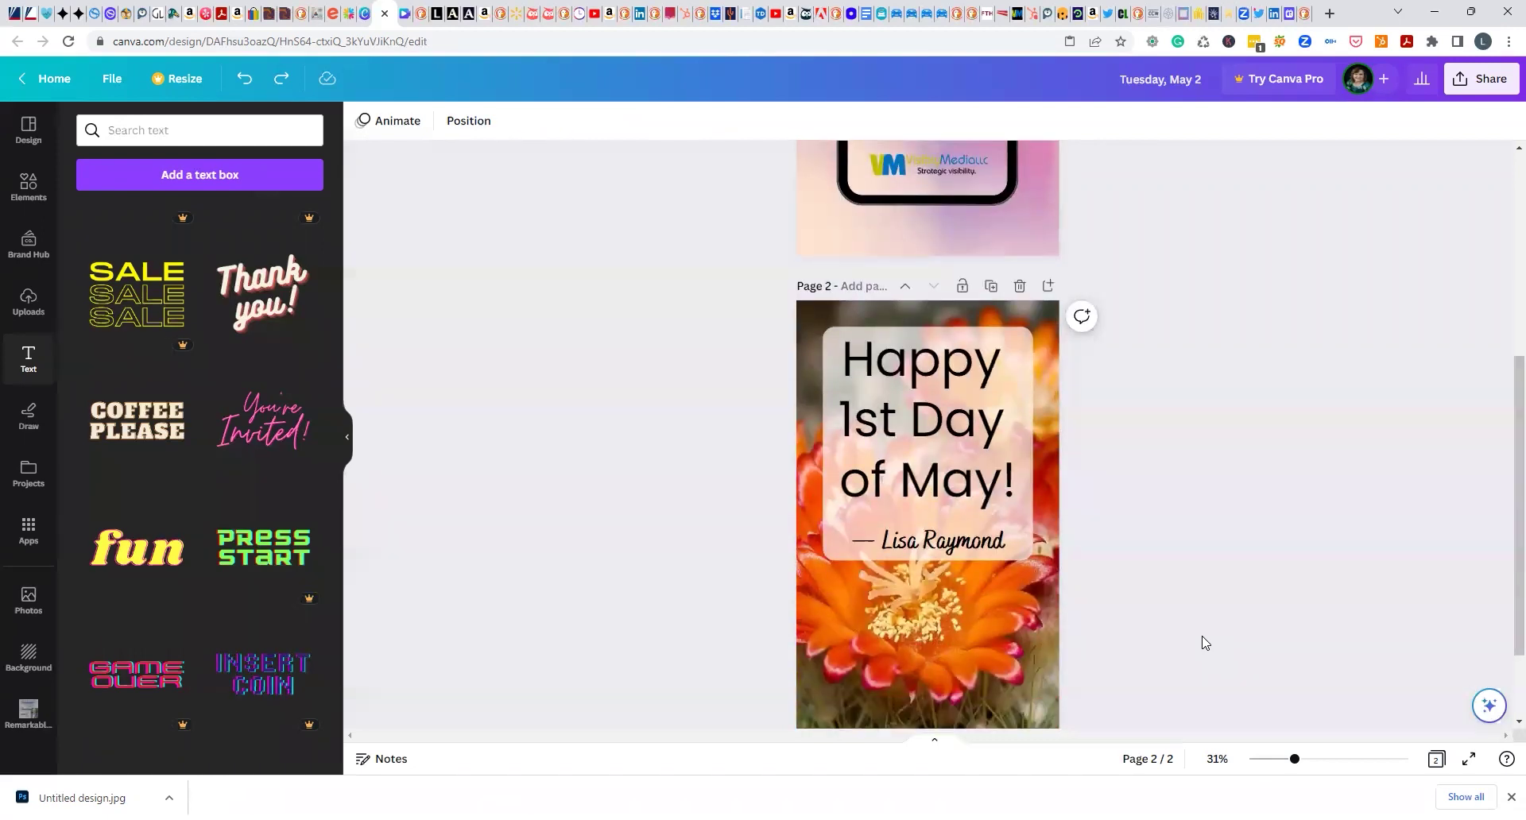
{"action": "scroll", "coordinate": [1204, 642], "scroll_direction": "down", "scroll_amount": 2}
Add the VisiblyMedia logo from Uploads and place it at the bottom of page 2
{"action": "left_click", "coordinate": [30, 301]}
{"action": "scroll", "coordinate": [197, 476], "scroll_direction": "down", "scroll_amount": 10}
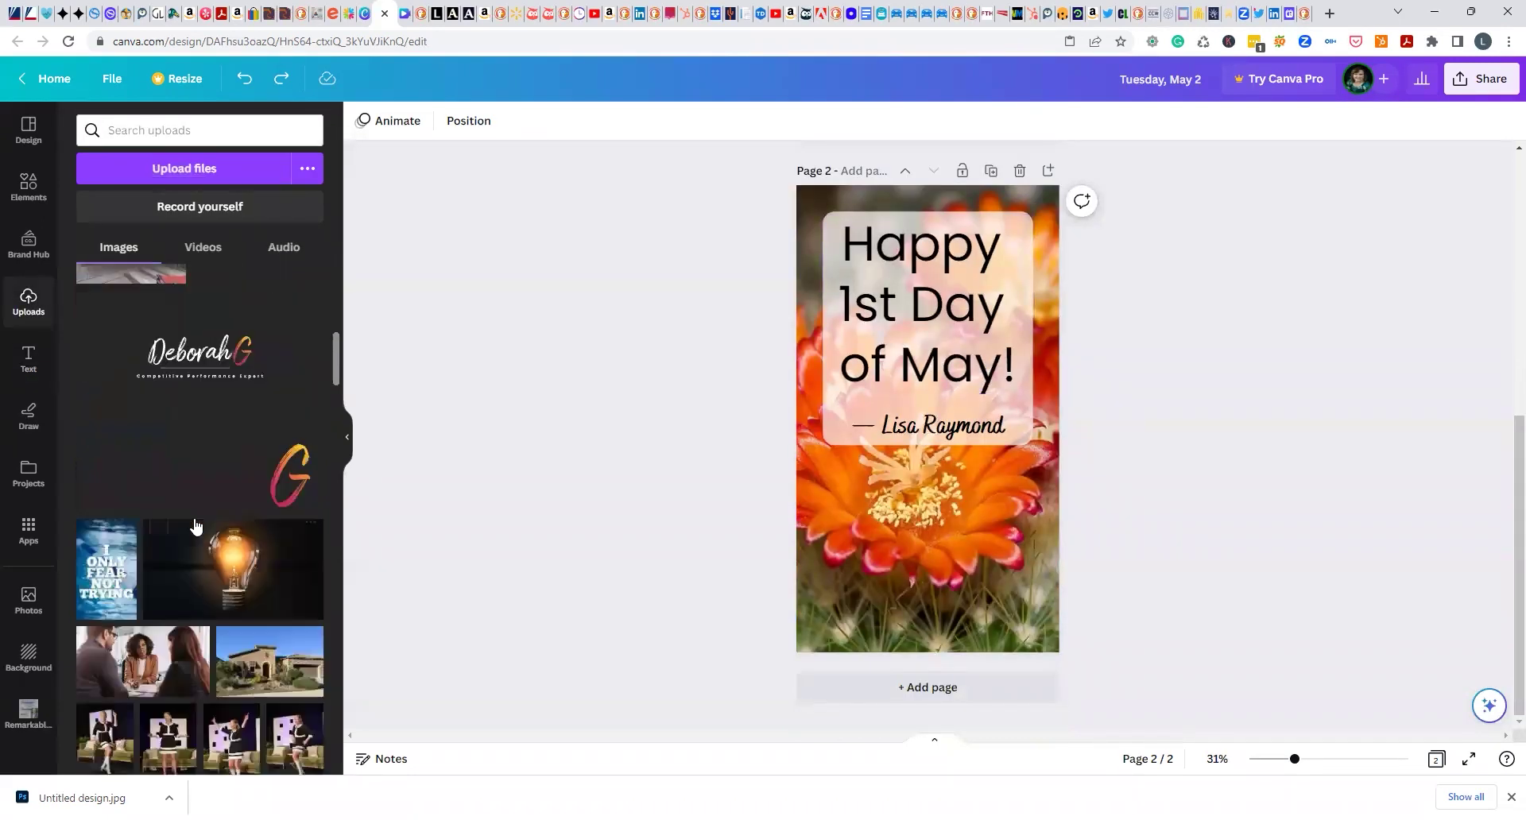
{"action": "scroll", "coordinate": [197, 525], "scroll_direction": "down", "scroll_amount": 3}
{"action": "scroll", "coordinate": [196, 525], "scroll_direction": "up", "scroll_amount": 8}
{"action": "scroll", "coordinate": [196, 524], "scroll_direction": "down", "scroll_amount": 6}
{"action": "scroll", "coordinate": [195, 525], "scroll_direction": "down", "scroll_amount": 15}
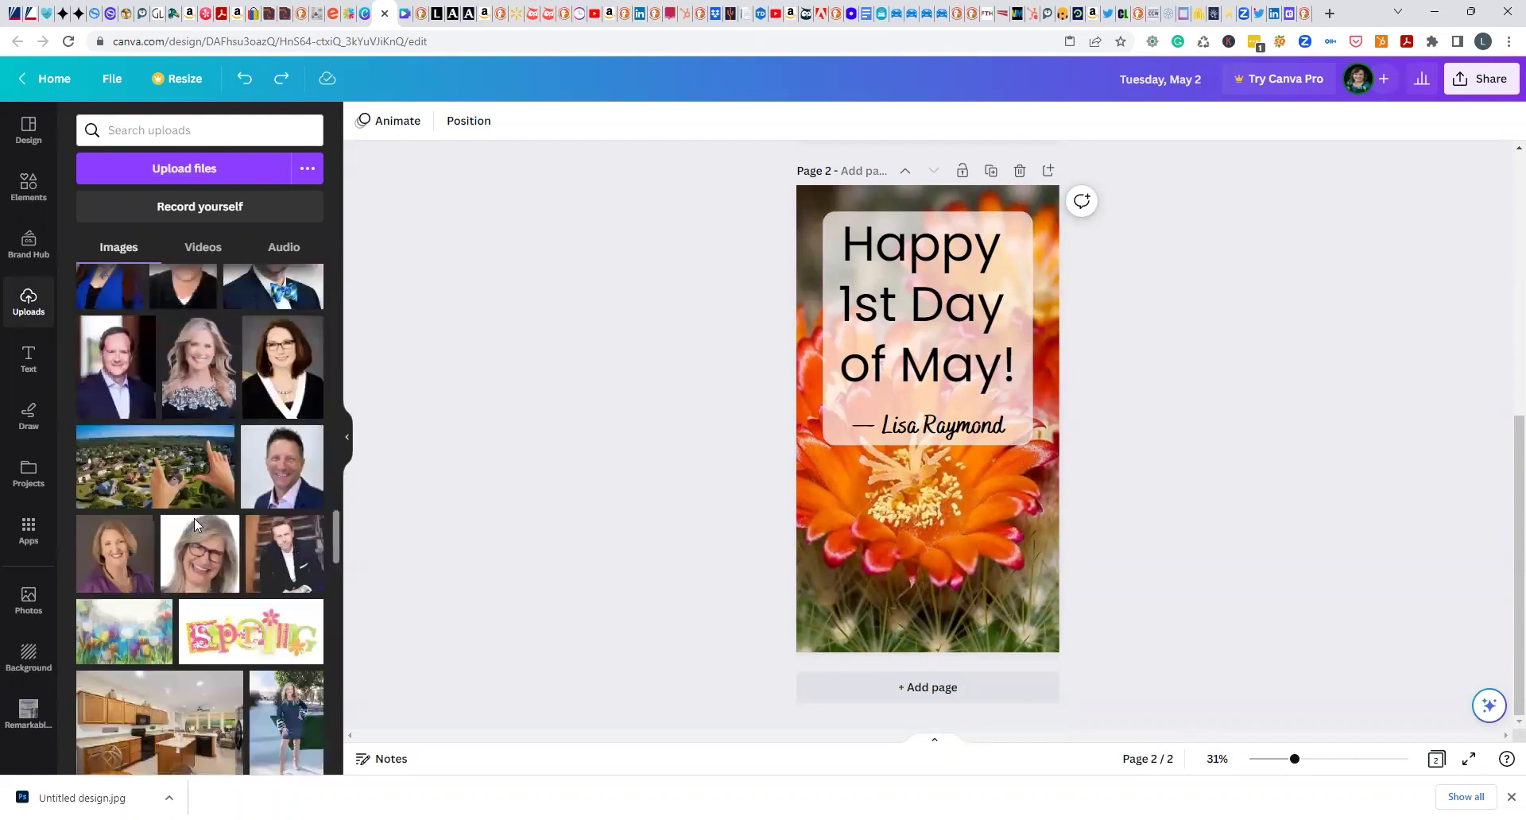
{"action": "scroll", "coordinate": [194, 525], "scroll_direction": "down", "scroll_amount": 8}
{"action": "scroll", "coordinate": [195, 526], "scroll_direction": "up", "scroll_amount": 3}
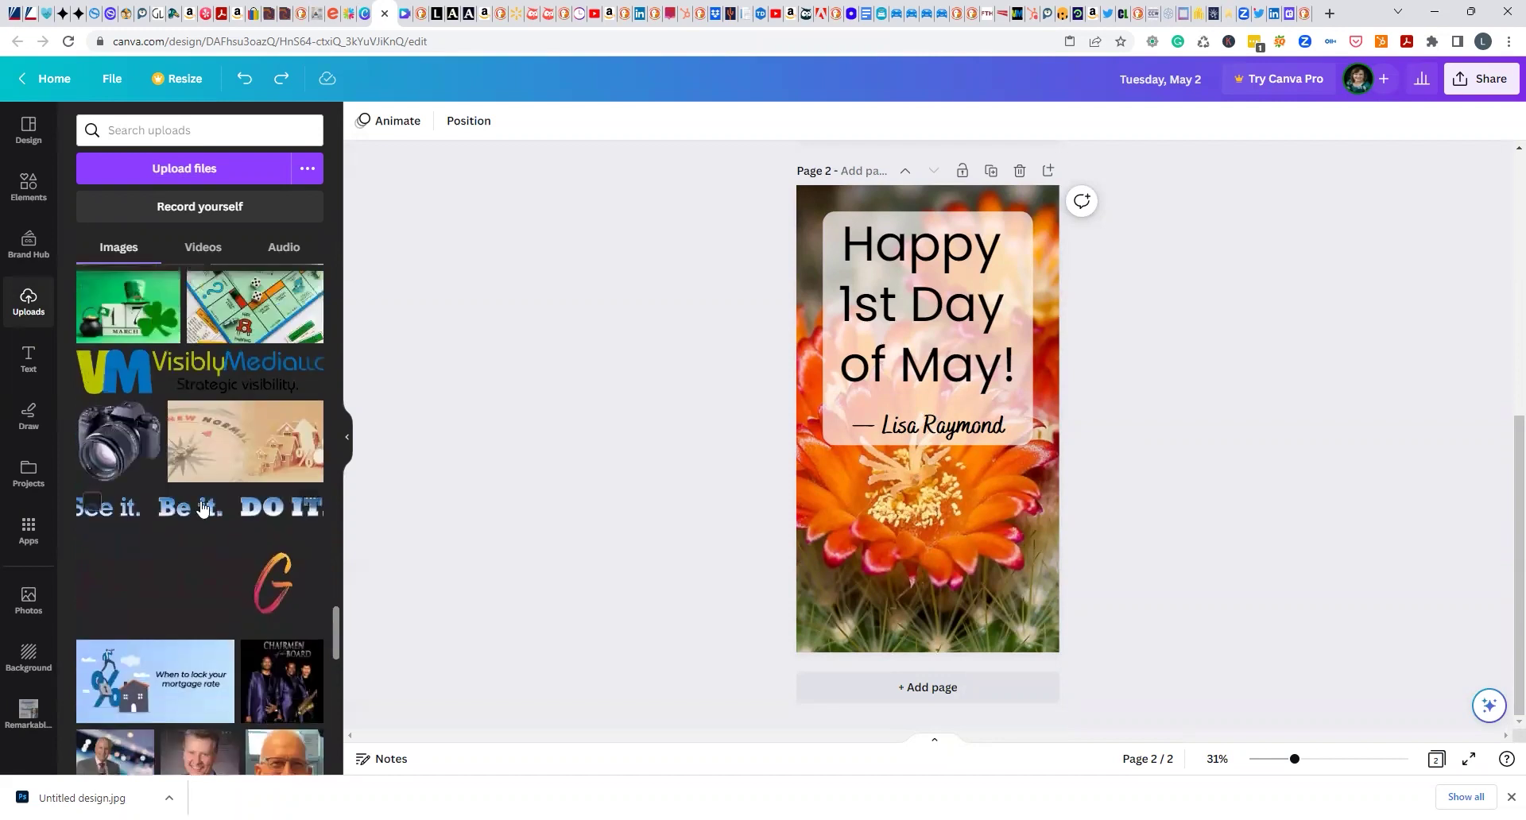
{"action": "left_click", "coordinate": [203, 368]}
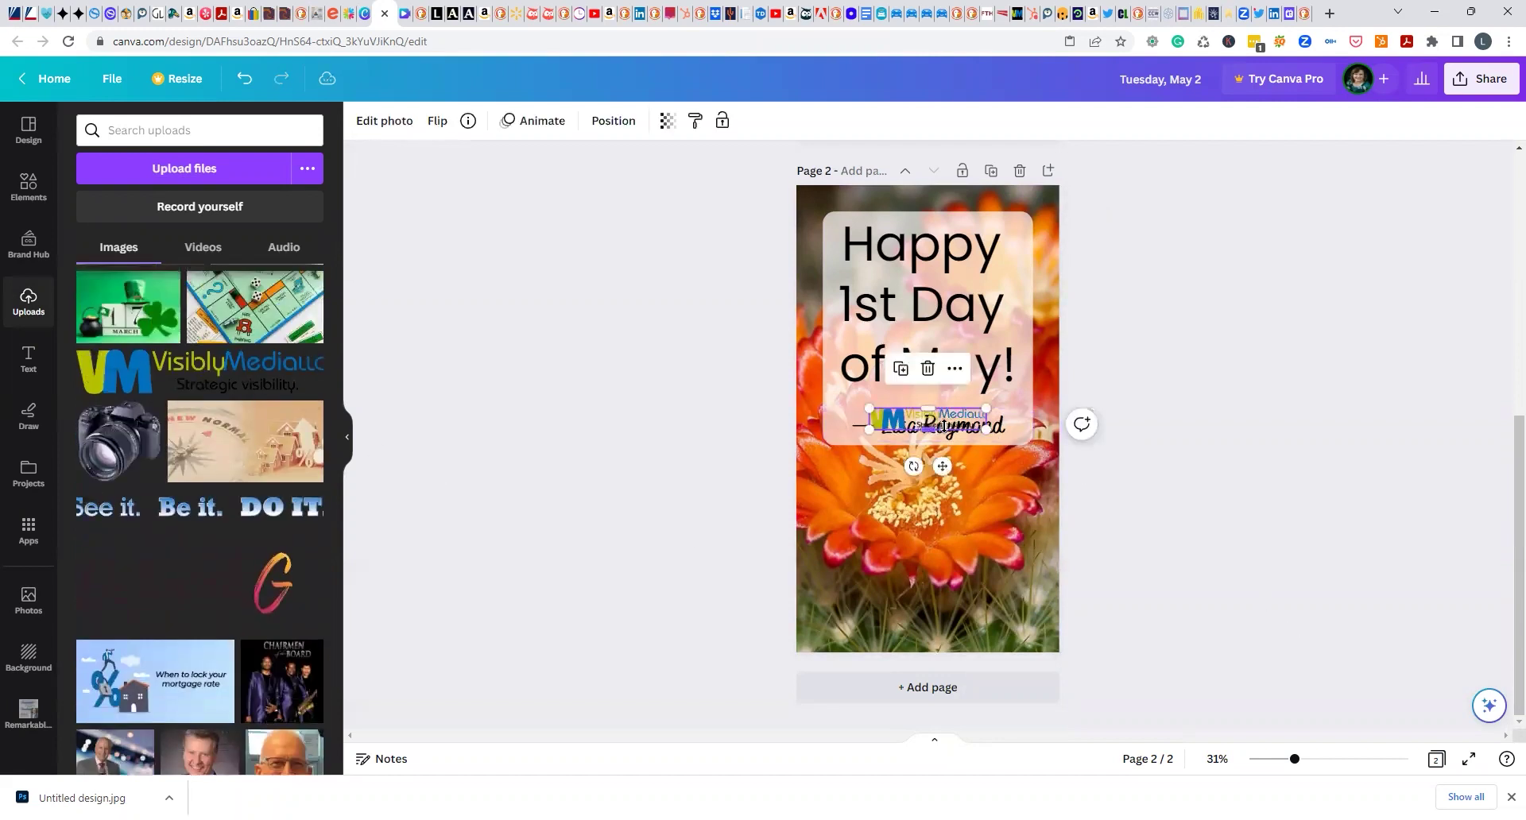
{"action": "left_click_drag", "start_coordinate": [962, 428], "coordinate": [958, 618]}
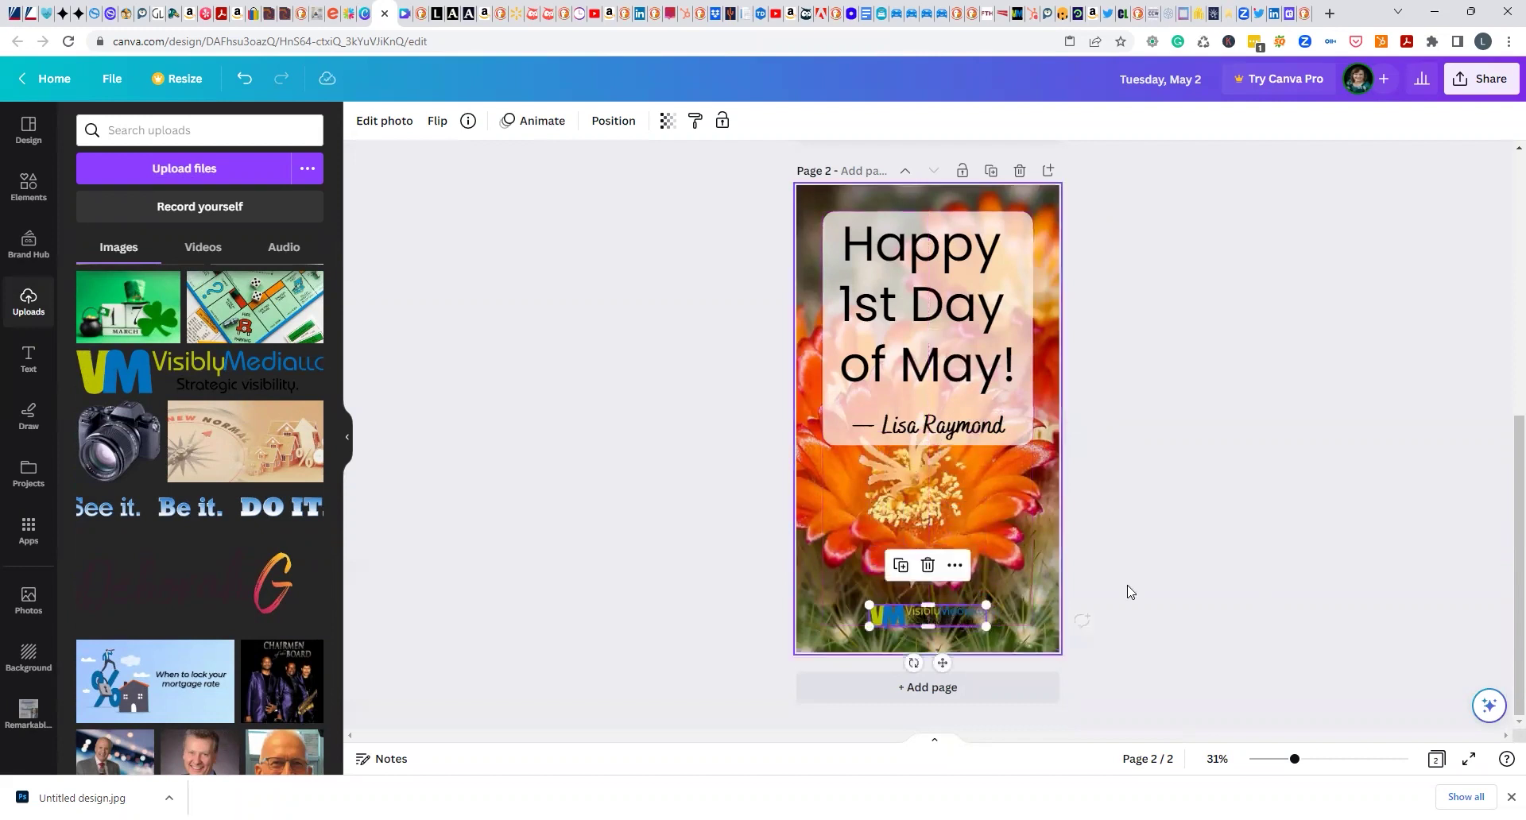
{"action": "left_click", "coordinate": [1176, 543]}
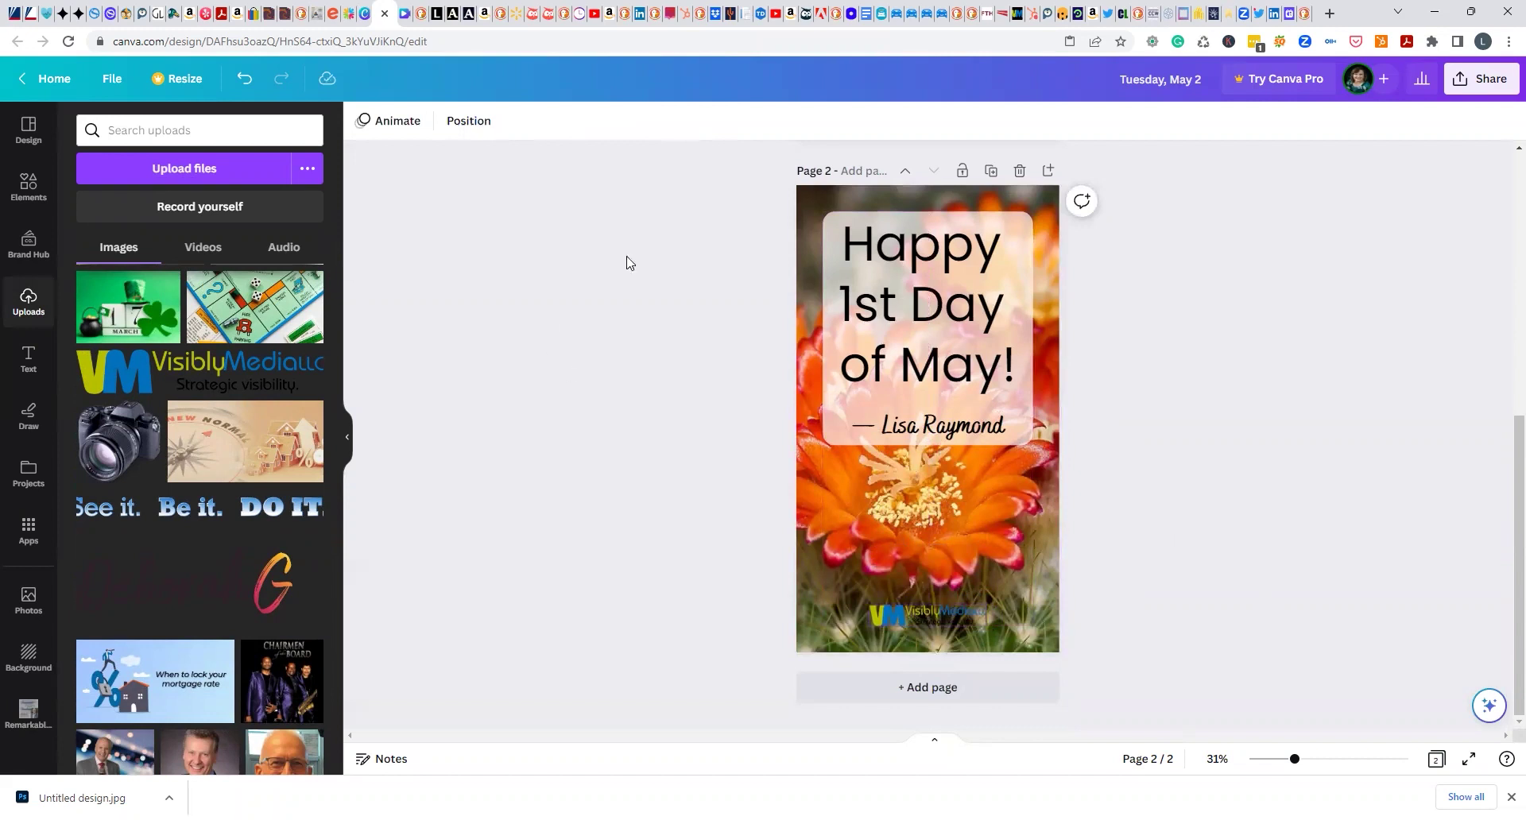
Try stretching the title's translucent backdrop down to the page bottom, then undo it
{"action": "left_click", "coordinate": [947, 213]}
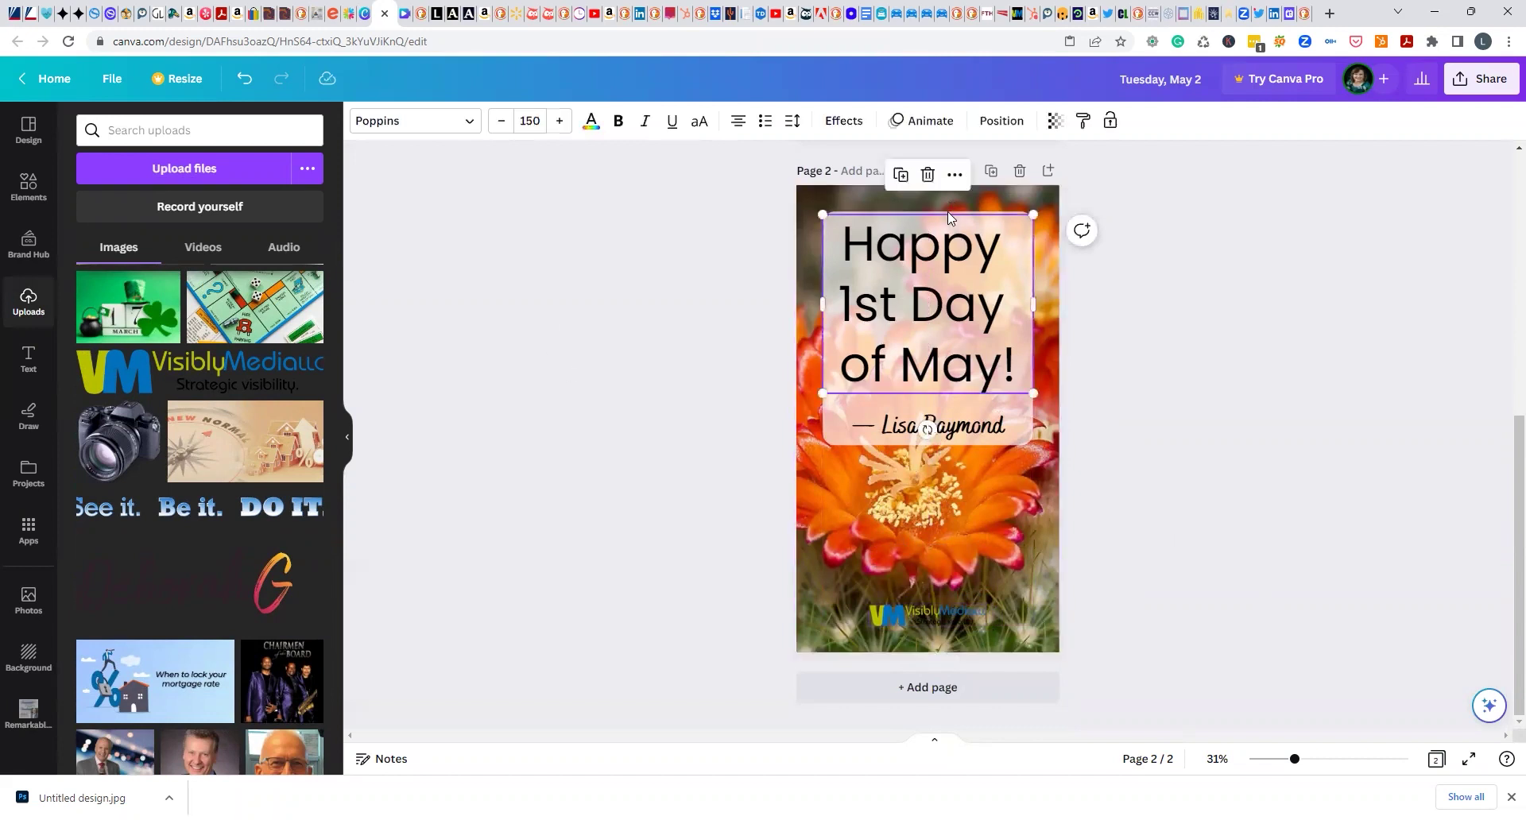
{"action": "left_click", "coordinate": [860, 442]}
{"action": "left_click_drag", "start_coordinate": [927, 447], "coordinate": [939, 638]}
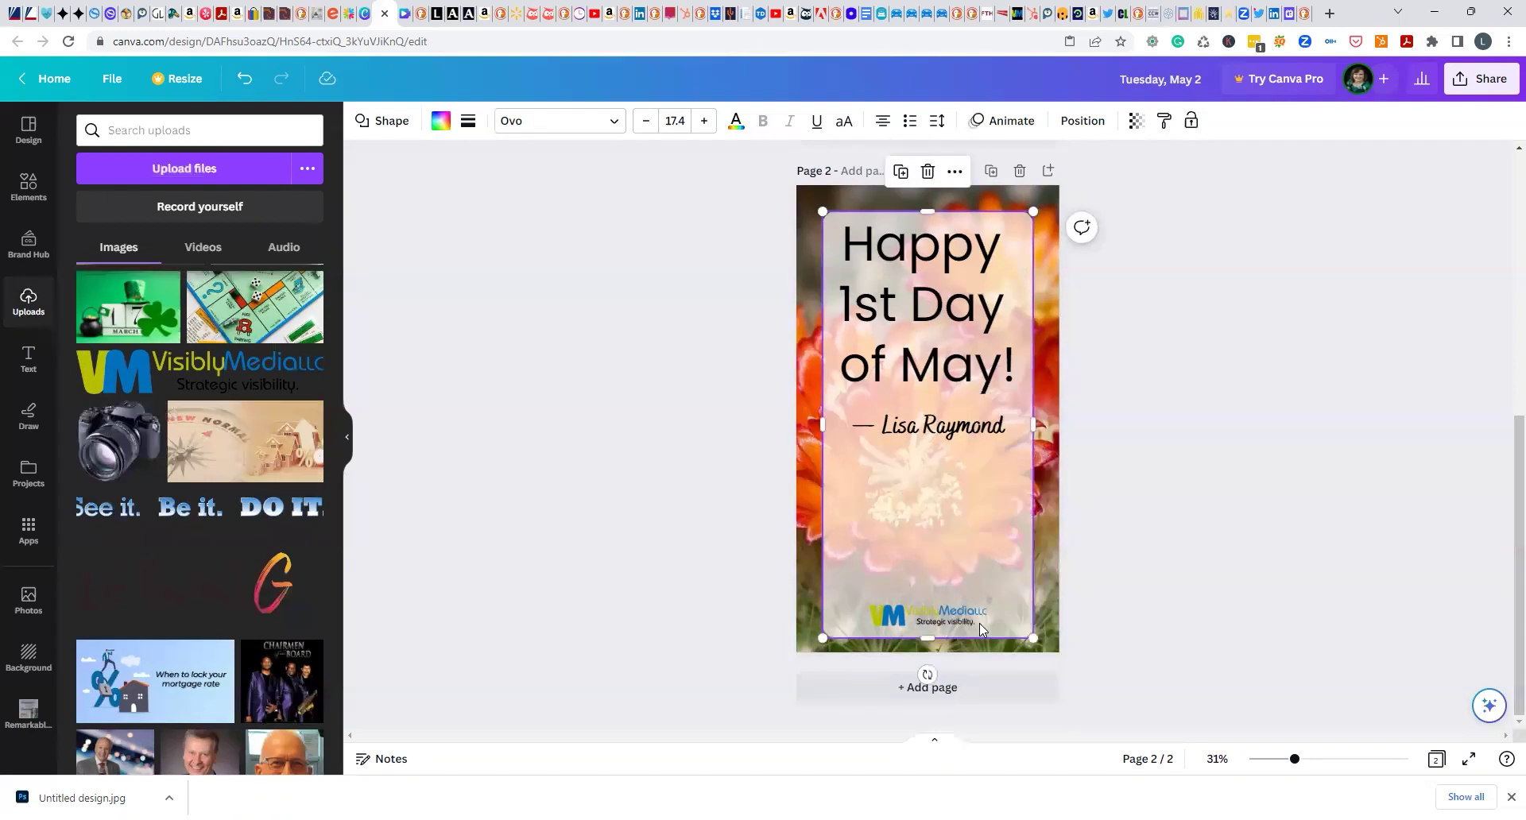
{"action": "left_click", "coordinate": [1148, 578]}
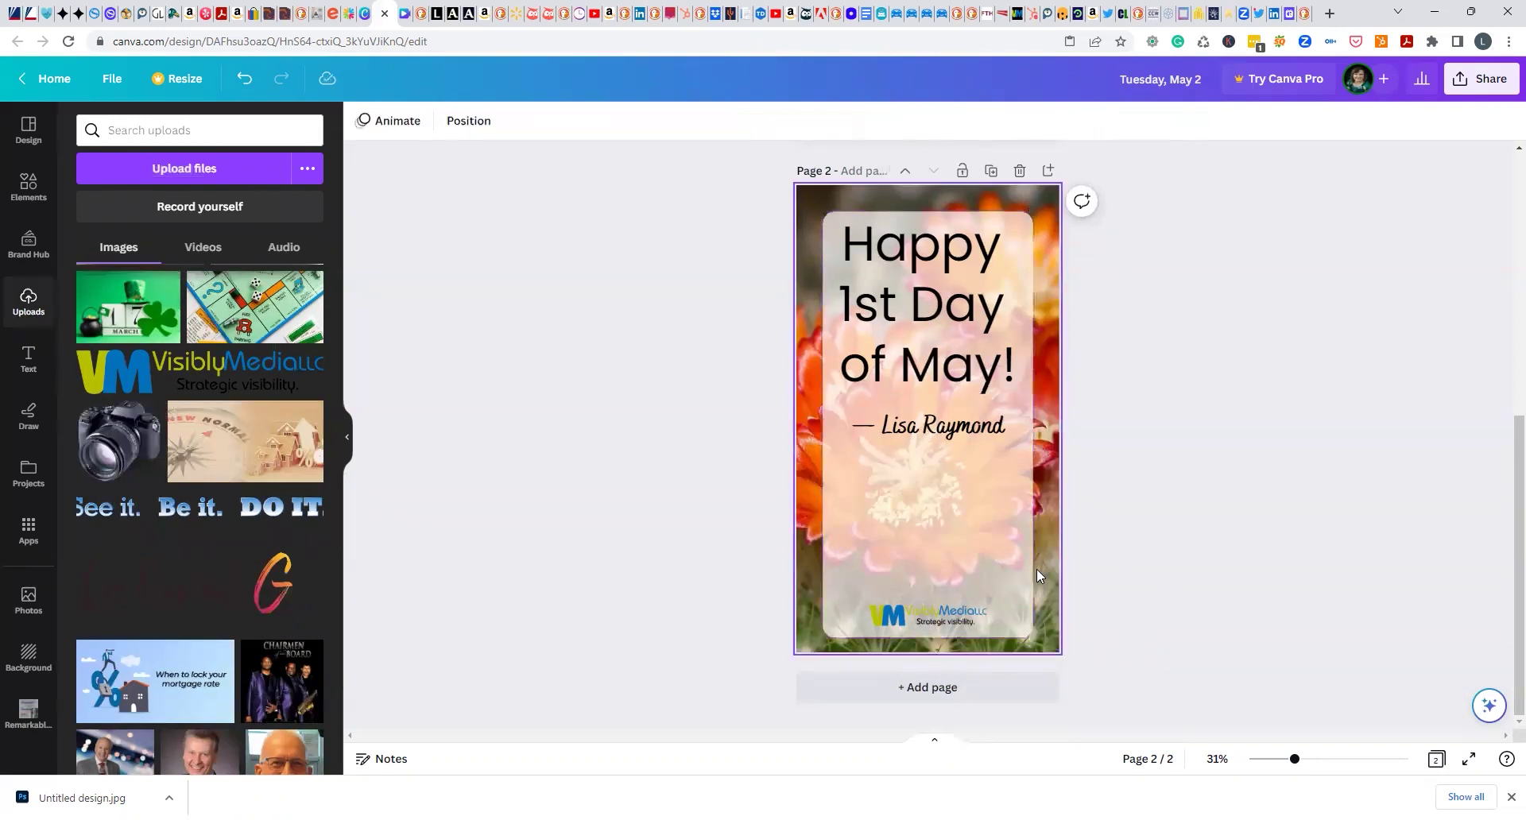
{"action": "key", "text": "ctrl+z"}
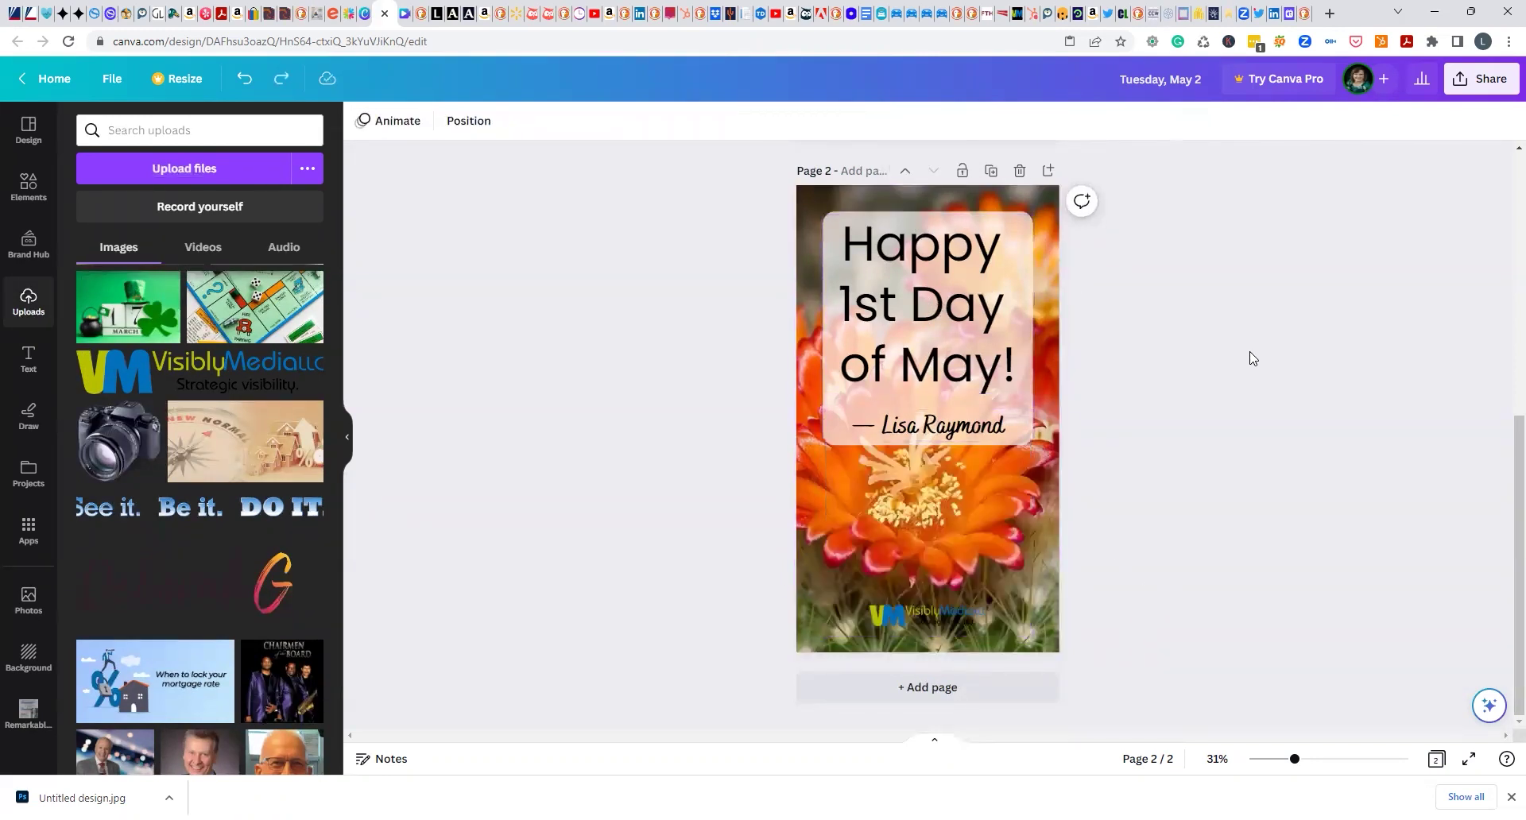
Duplicate the translucent backdrop and resize the copy into an 864 × 139 px strip around the logo
{"action": "left_click", "coordinate": [970, 215]}
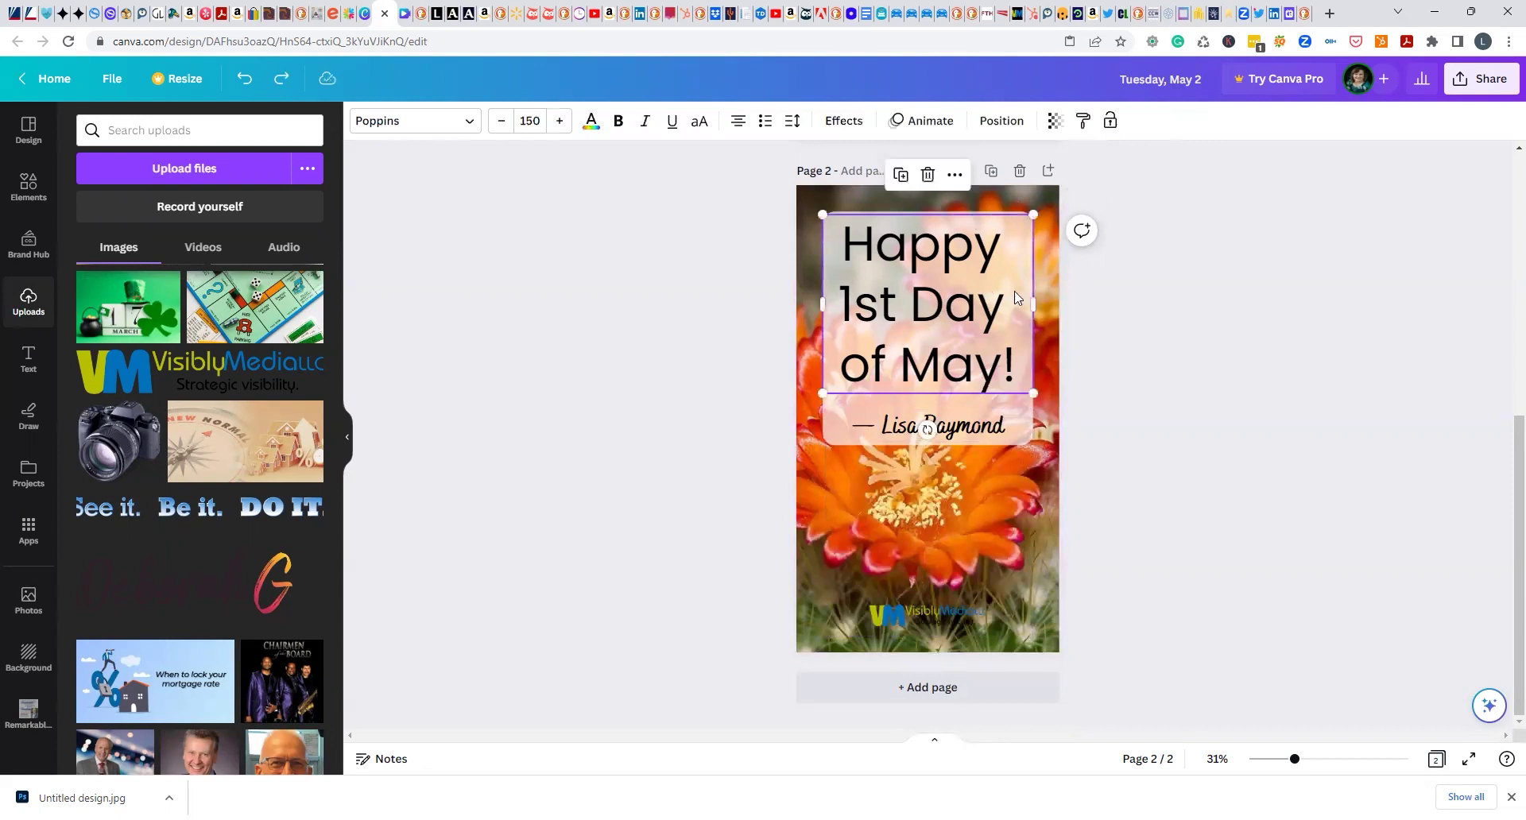
{"action": "left_click", "coordinate": [989, 443]}
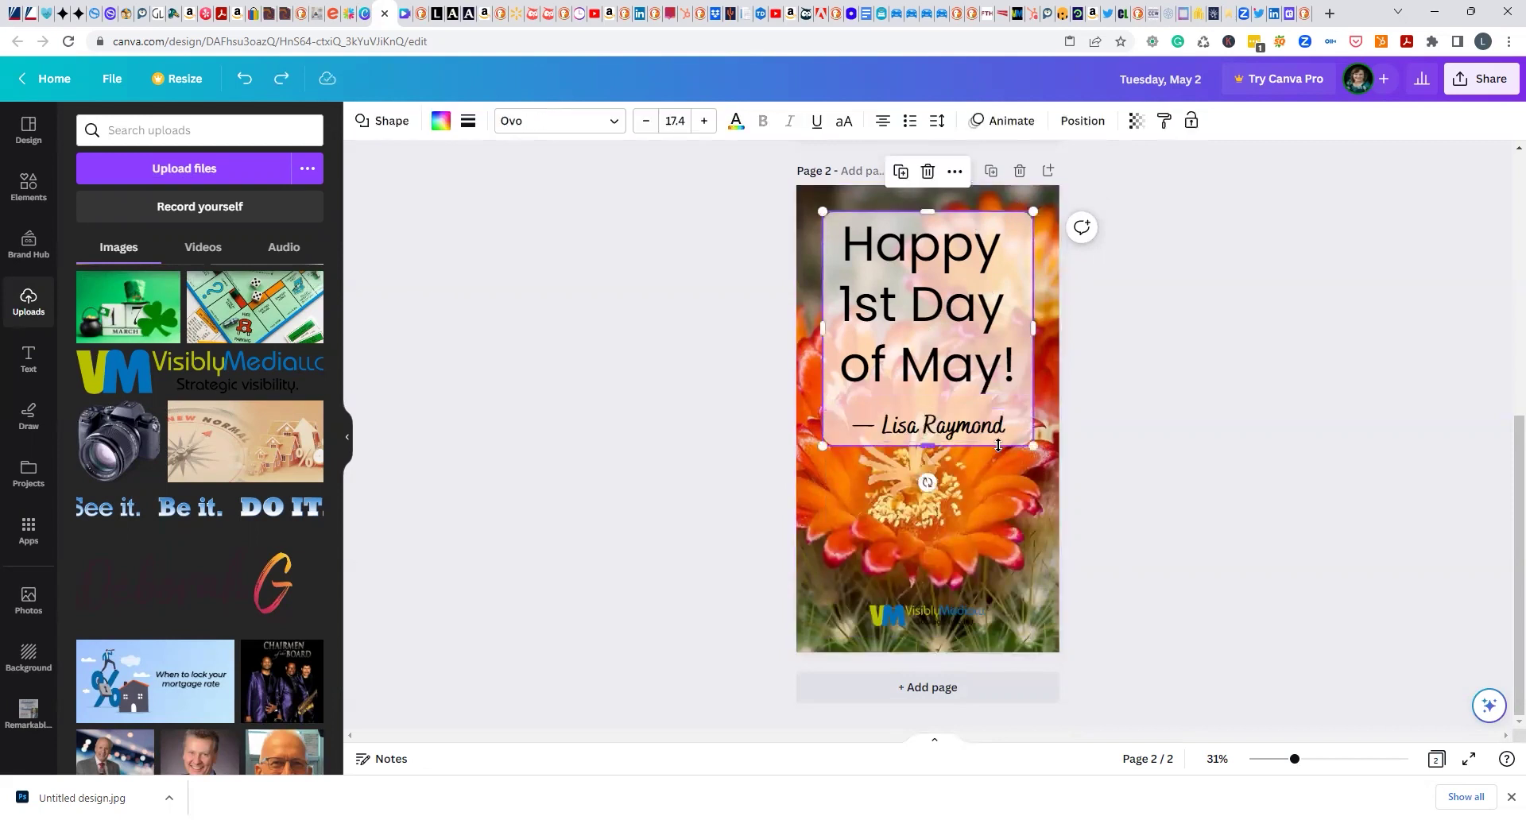
{"action": "left_click", "coordinate": [900, 178]}
{"action": "left_click_drag", "start_coordinate": [960, 309], "coordinate": [951, 476]}
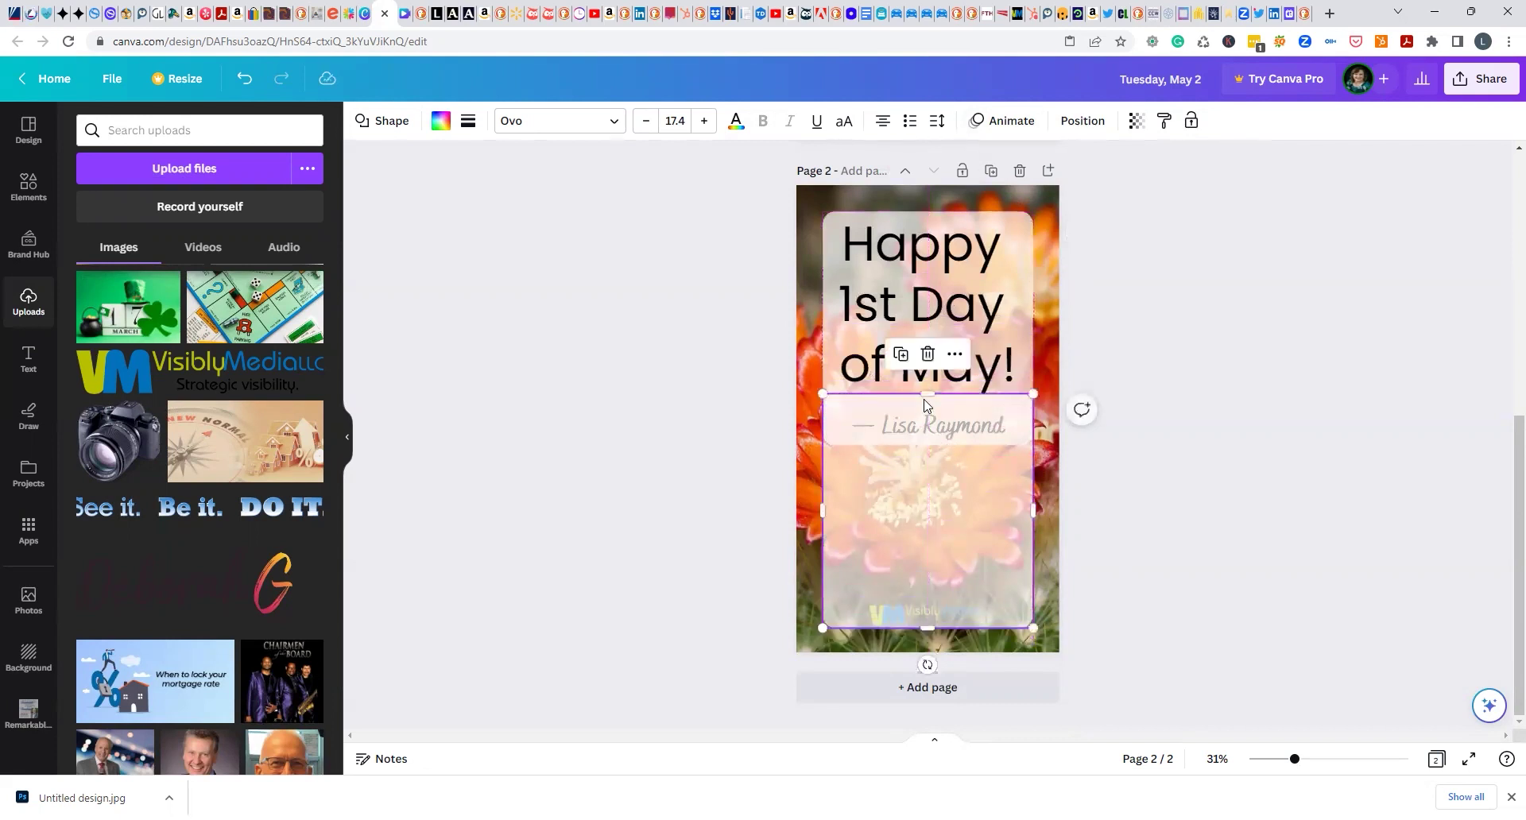
{"action": "left_click_drag", "start_coordinate": [926, 395], "coordinate": [941, 594]}
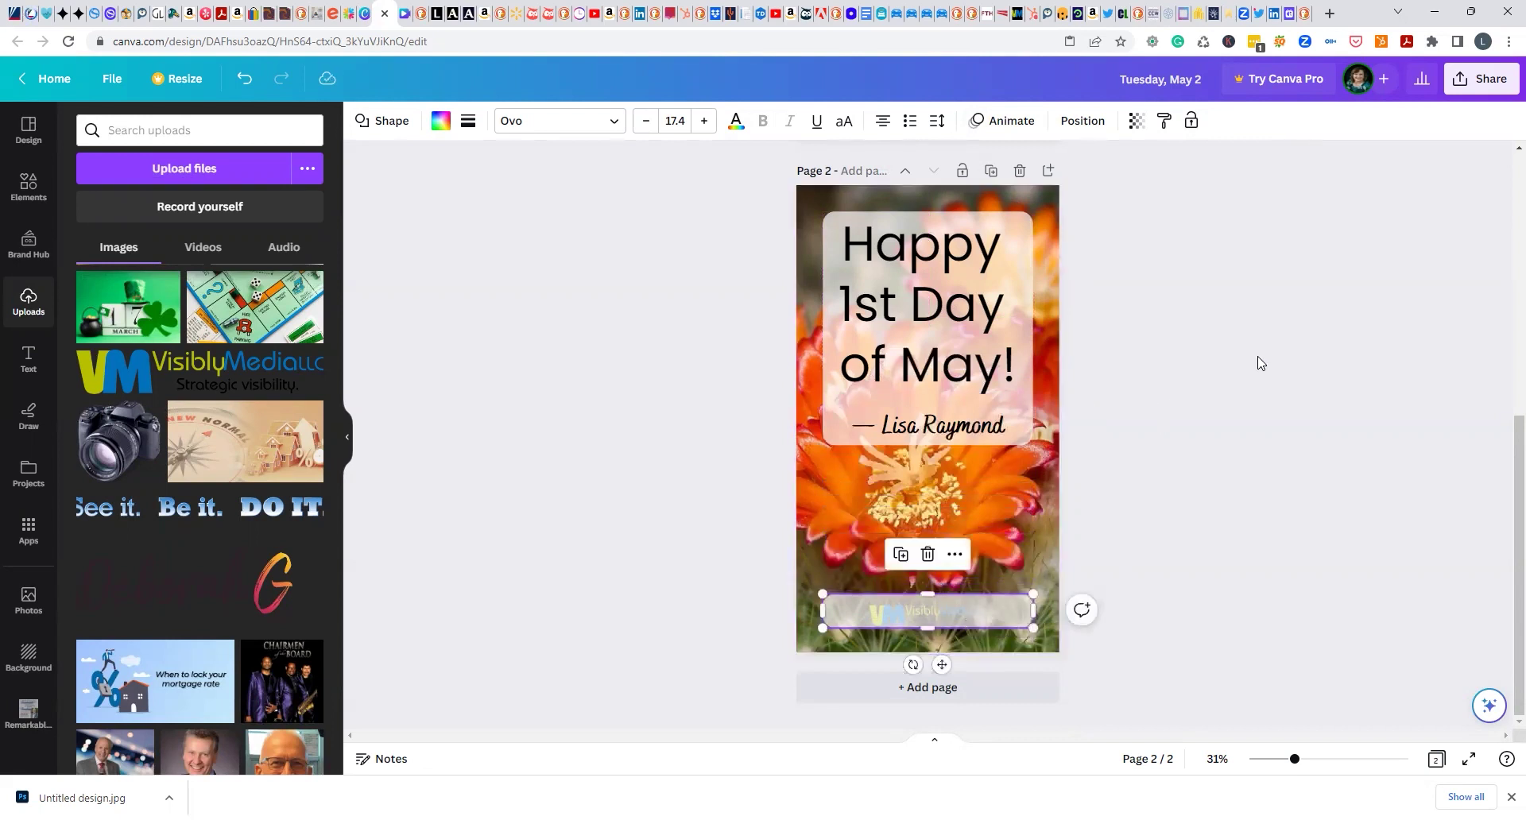
{"action": "left_click", "coordinate": [1076, 122]}
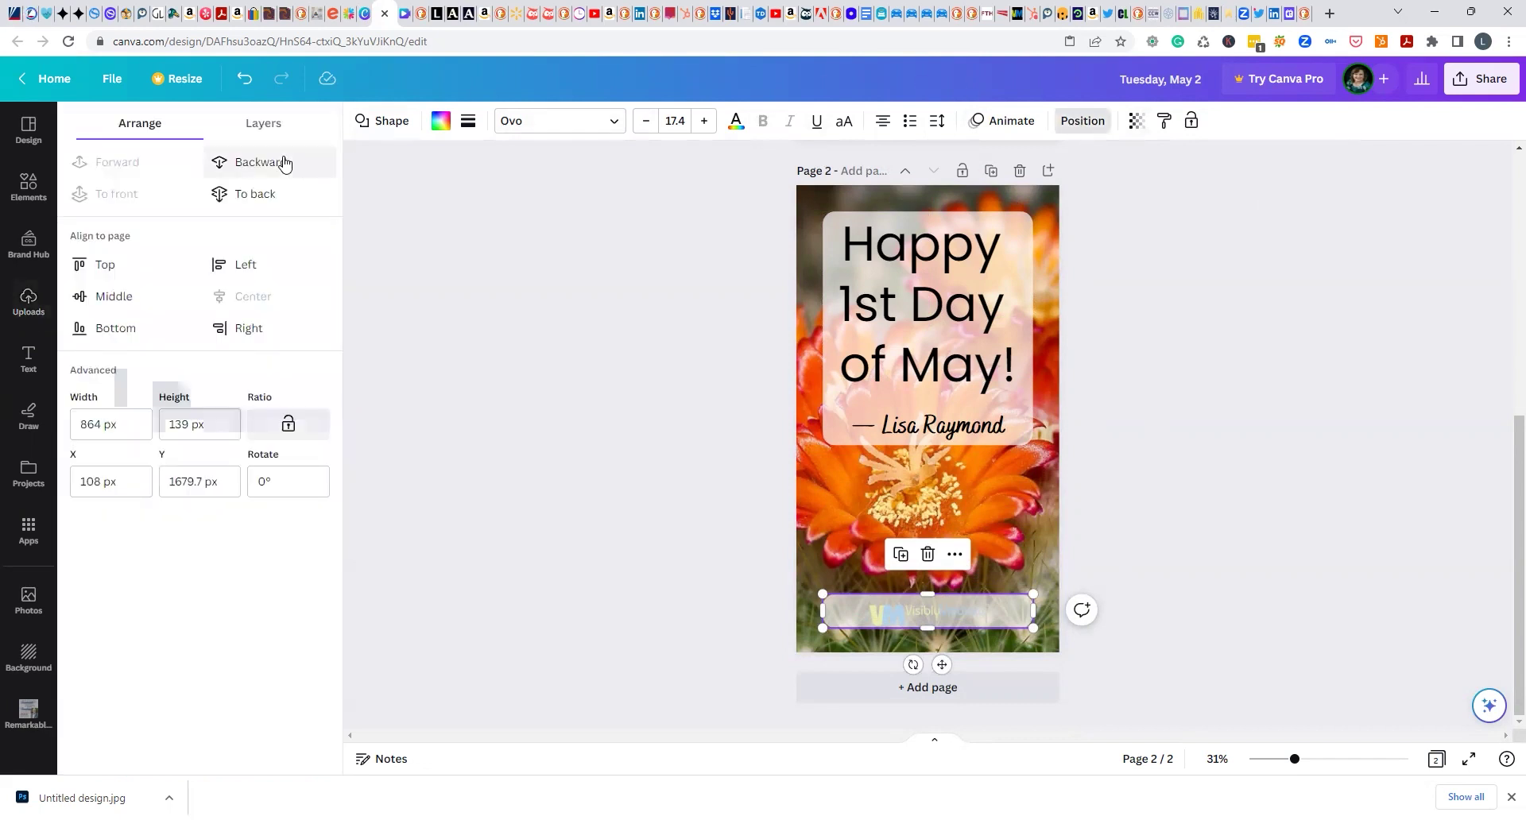
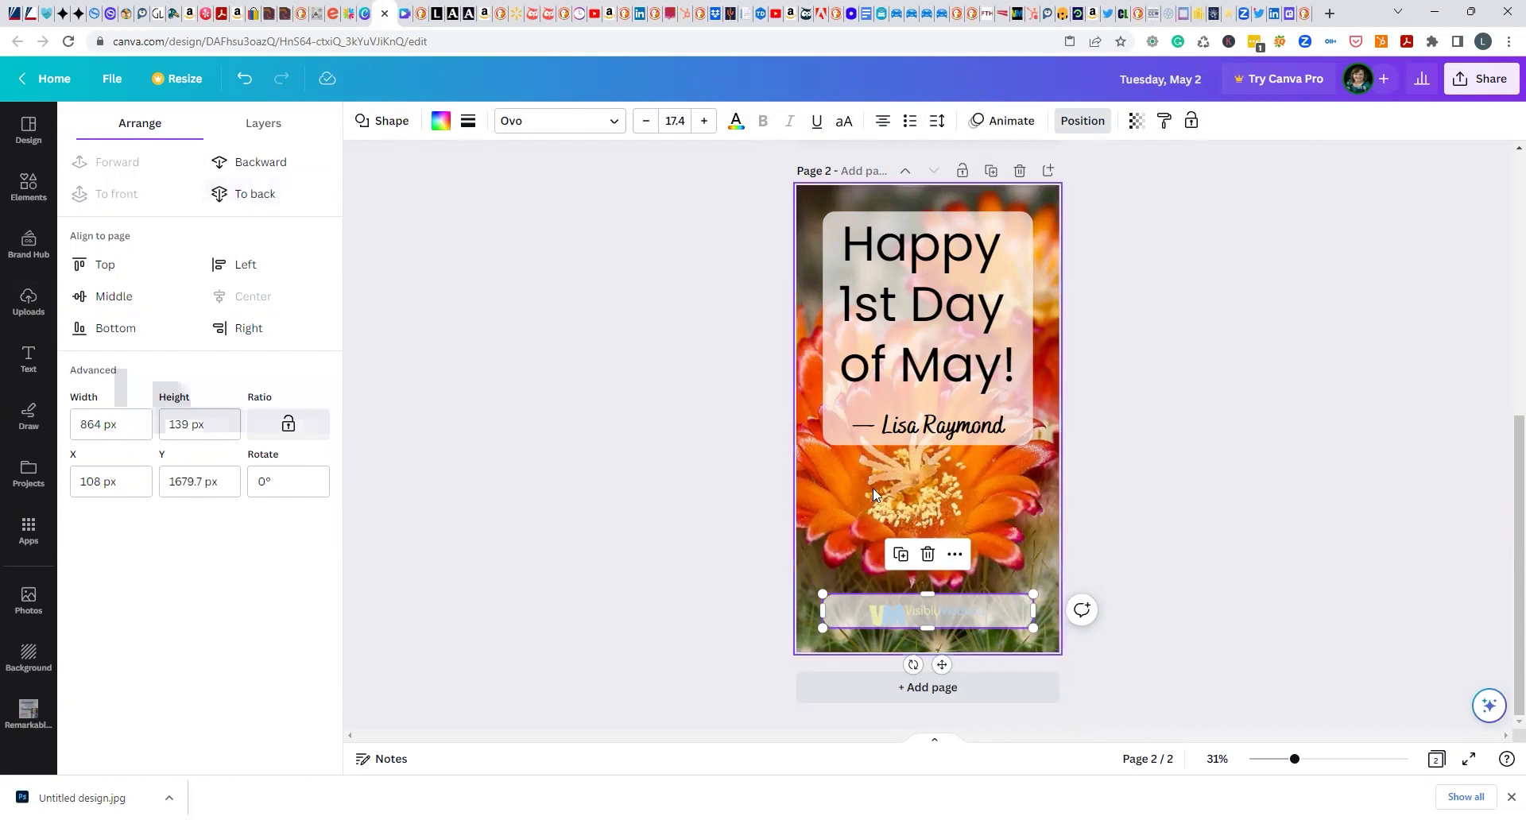
Move the translucent rounded bar backward so the VisiblyMedia logo sits in front of it
{"action": "left_click", "coordinate": [270, 166]}
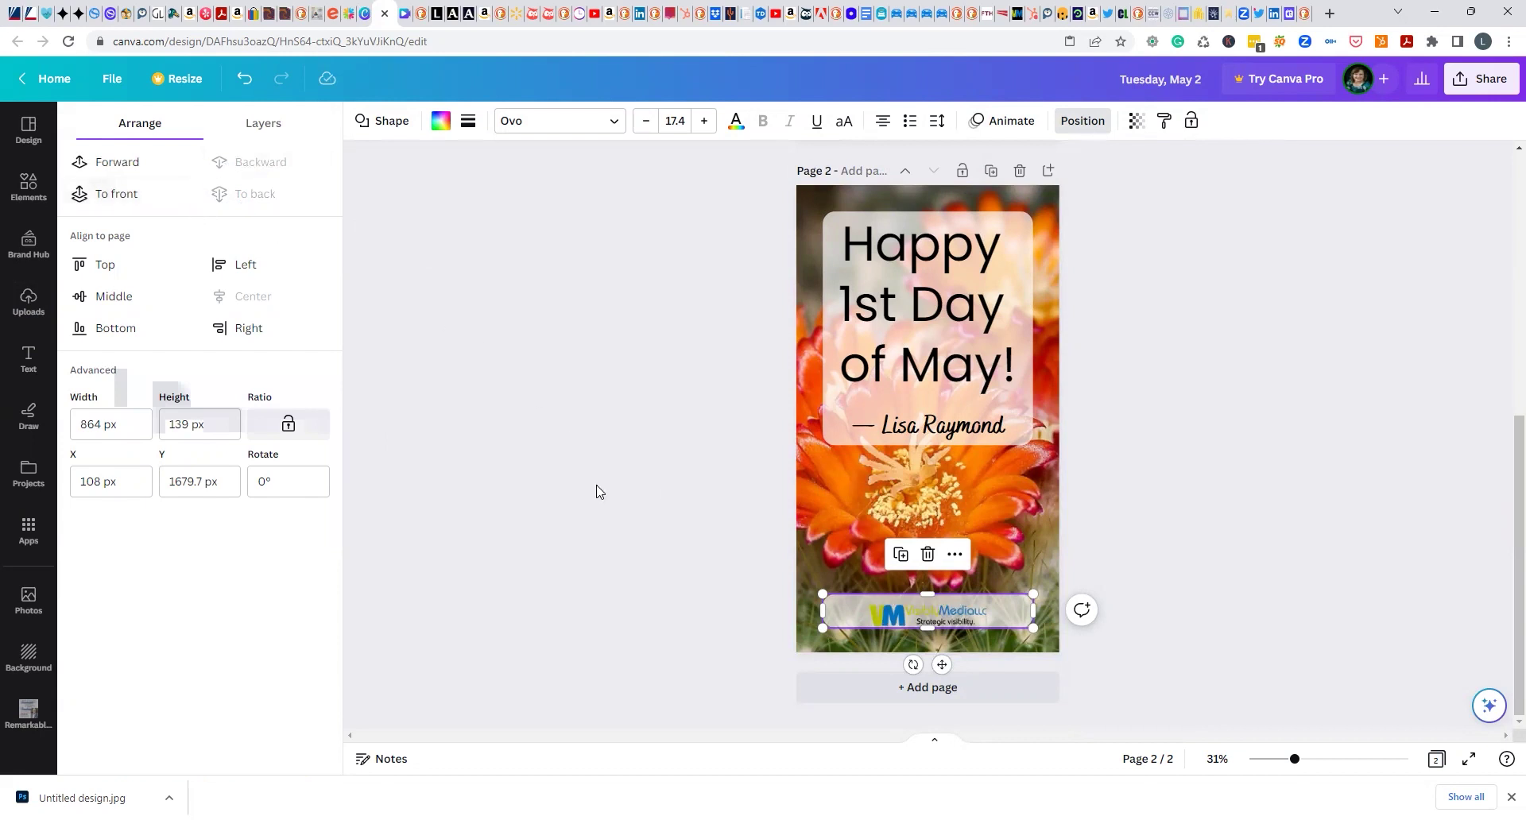
{"action": "key", "text": "Escape"}
{"action": "left_click", "coordinate": [1276, 537]}
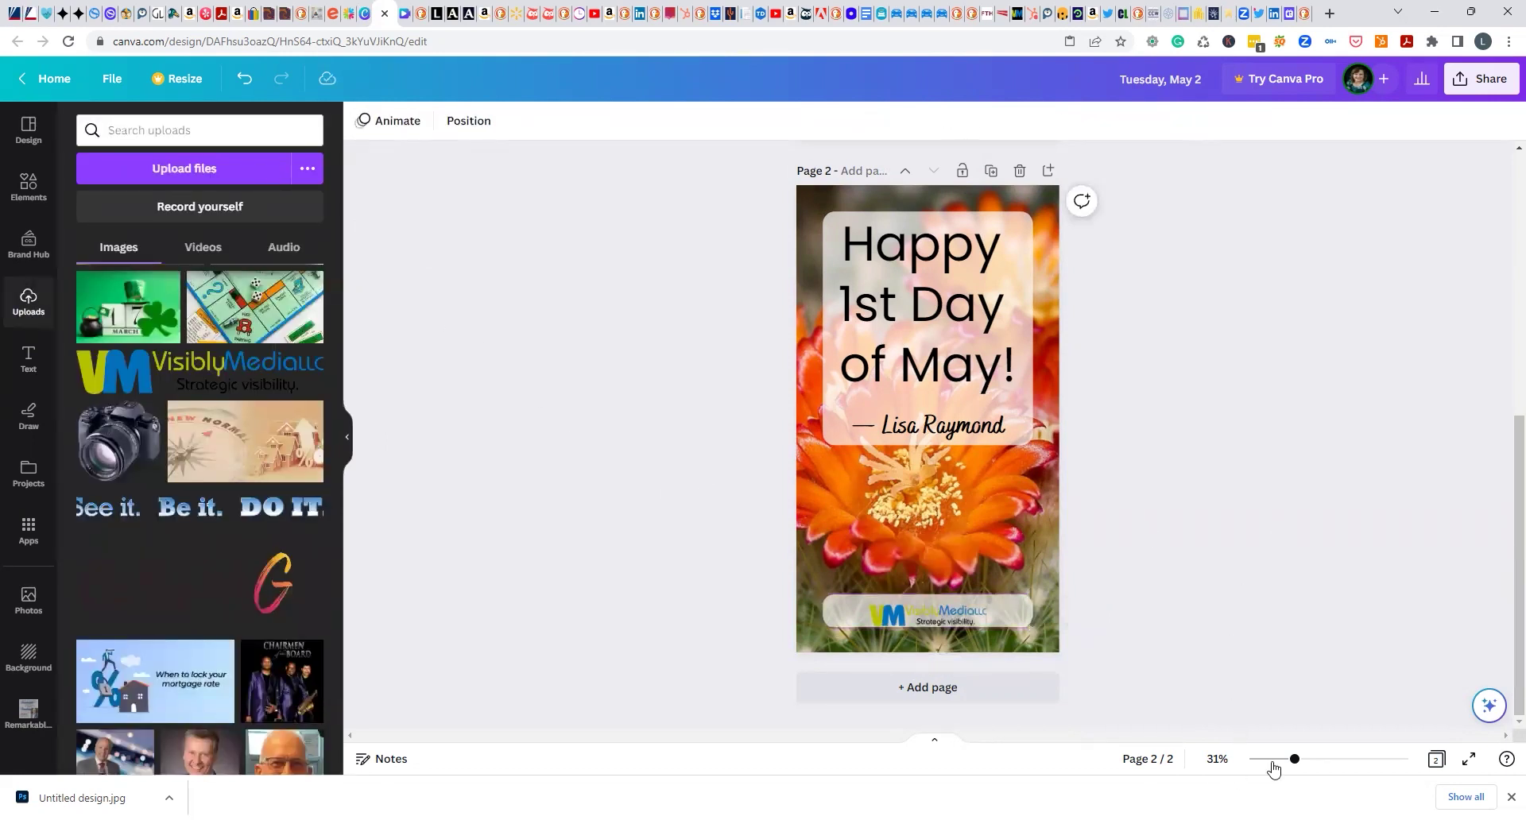
Zoom to about 75% on the logo and rounded bar at the bottom of page 2
{"action": "left_click_drag", "start_coordinate": [1294, 759], "coordinate": [1345, 761]}
{"action": "scroll", "coordinate": [1251, 525], "scroll_direction": "down", "scroll_amount": 5}
{"action": "left_click", "coordinate": [968, 521]}
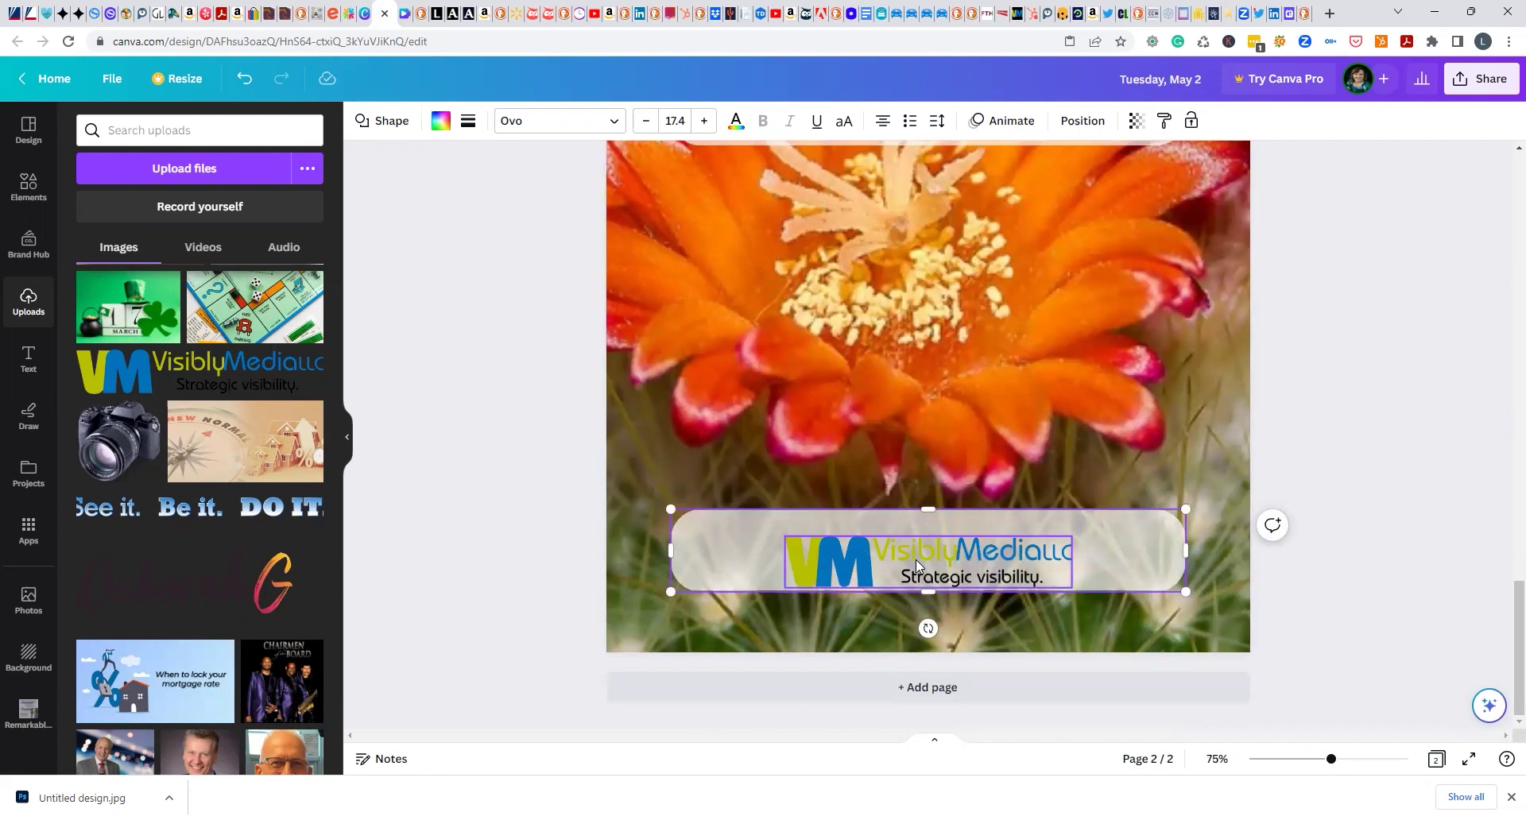
{"action": "left_click_drag", "start_coordinate": [517, 479], "coordinate": [1325, 632]}
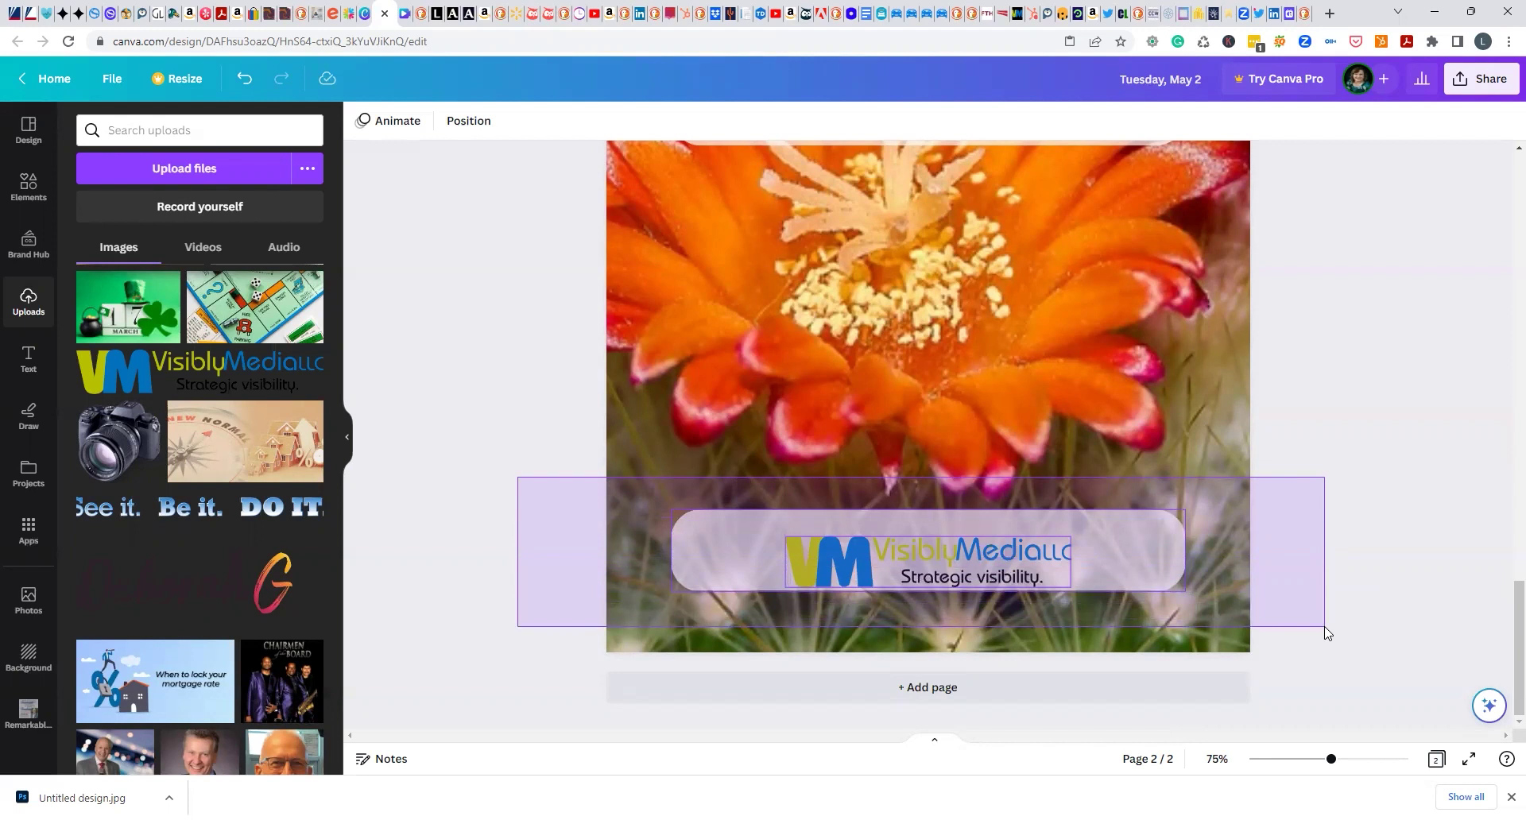
Align the selected bar and VisiblyMedia logo to Middle so the logo is vertically centred
{"action": "left_click_drag", "start_coordinate": [1325, 633], "coordinate": [1326, 634]}
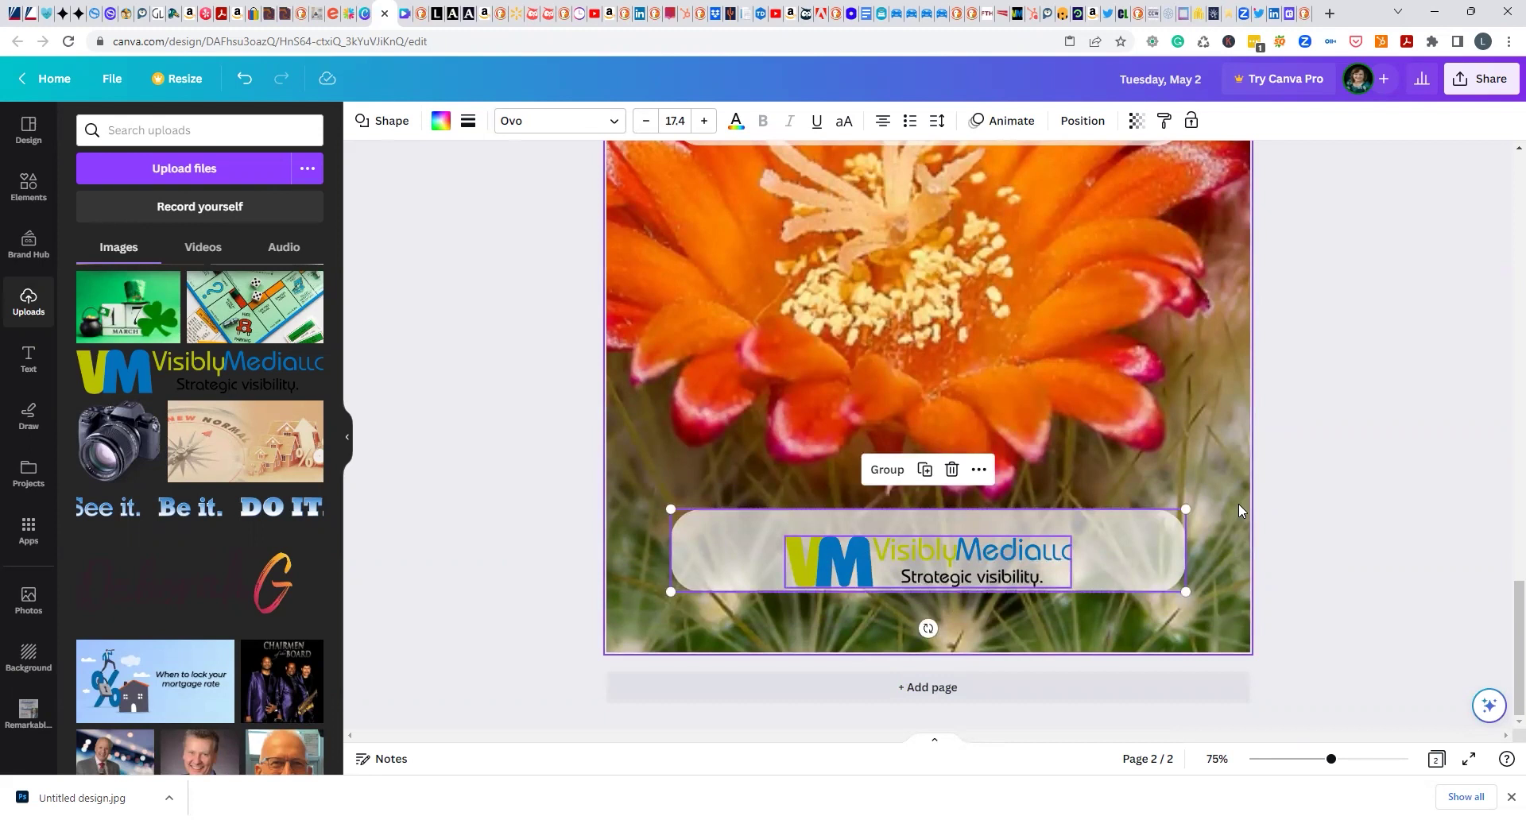
{"action": "left_click", "coordinate": [1084, 124]}
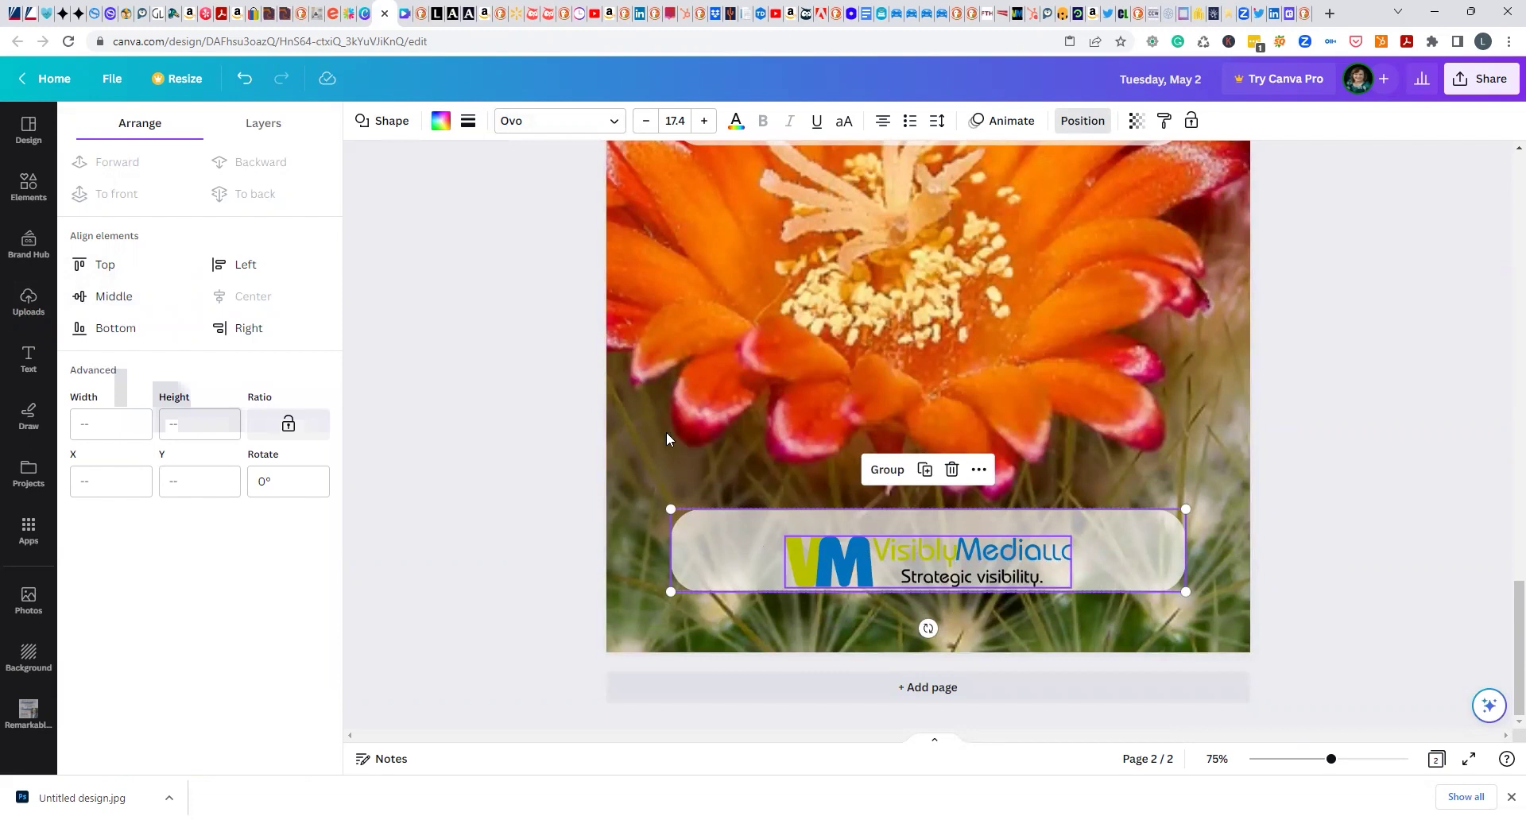
{"action": "left_click", "coordinate": [103, 296]}
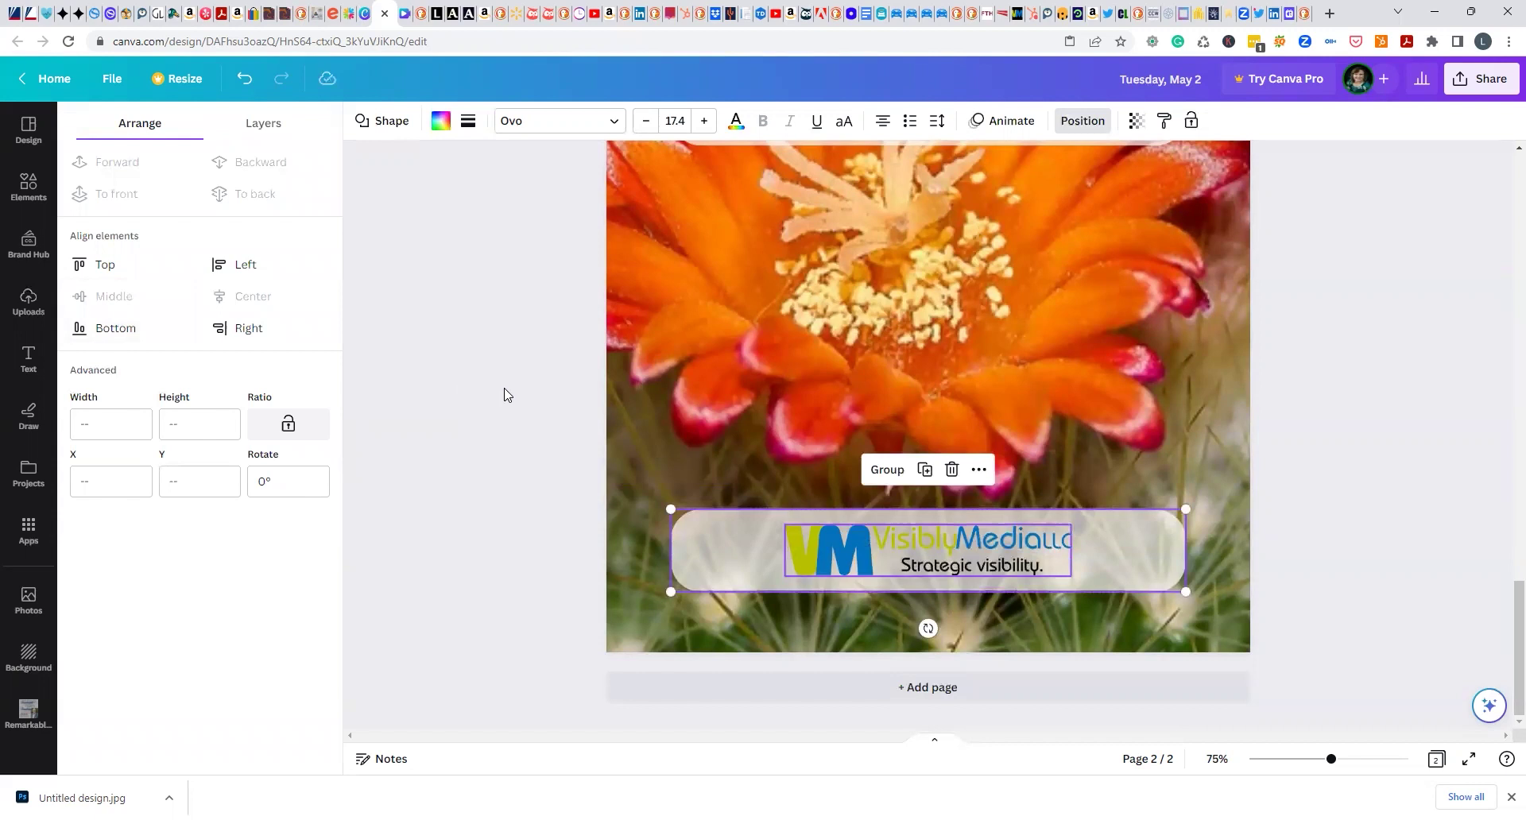
{"action": "left_click", "coordinate": [505, 395]}
{"action": "left_click", "coordinate": [827, 568]}
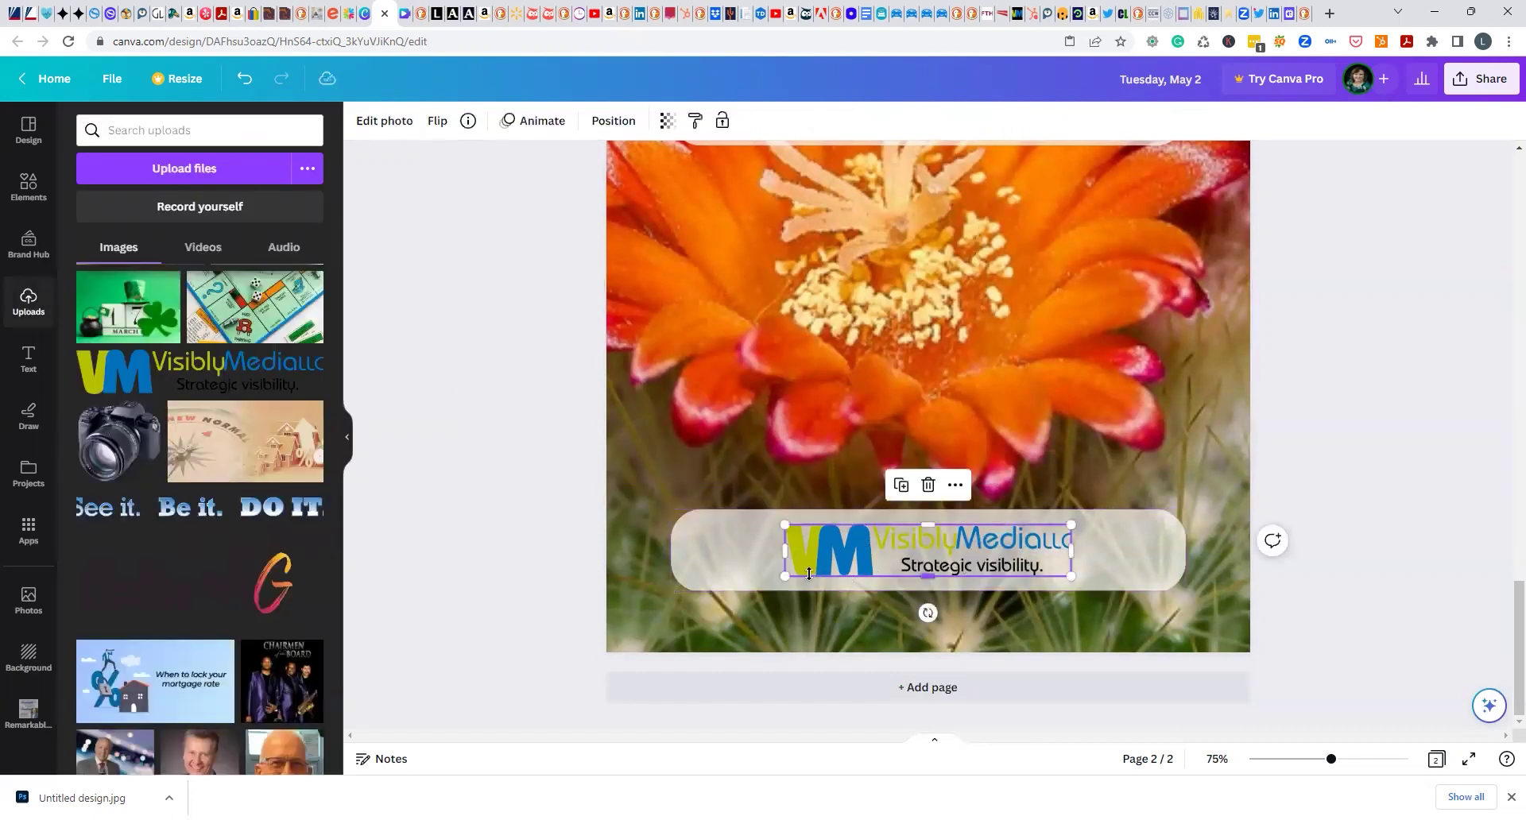
Enlarge the logo to about 553 by 100 and re-align it to the bar's vertical middle
{"action": "left_click_drag", "start_coordinate": [785, 576], "coordinate": [745, 589]}
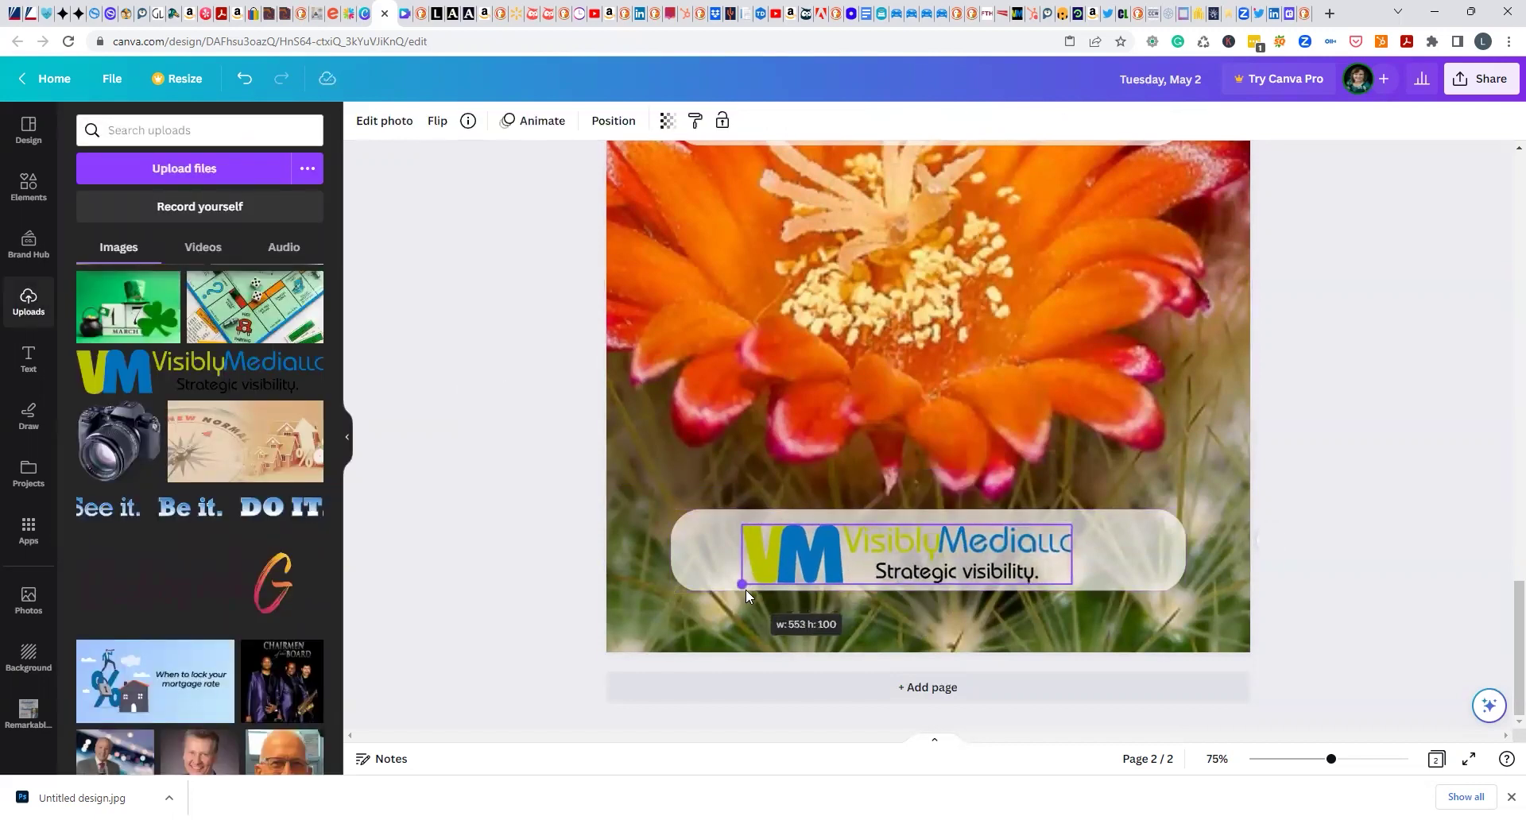
{"action": "left_click", "coordinate": [694, 530]}
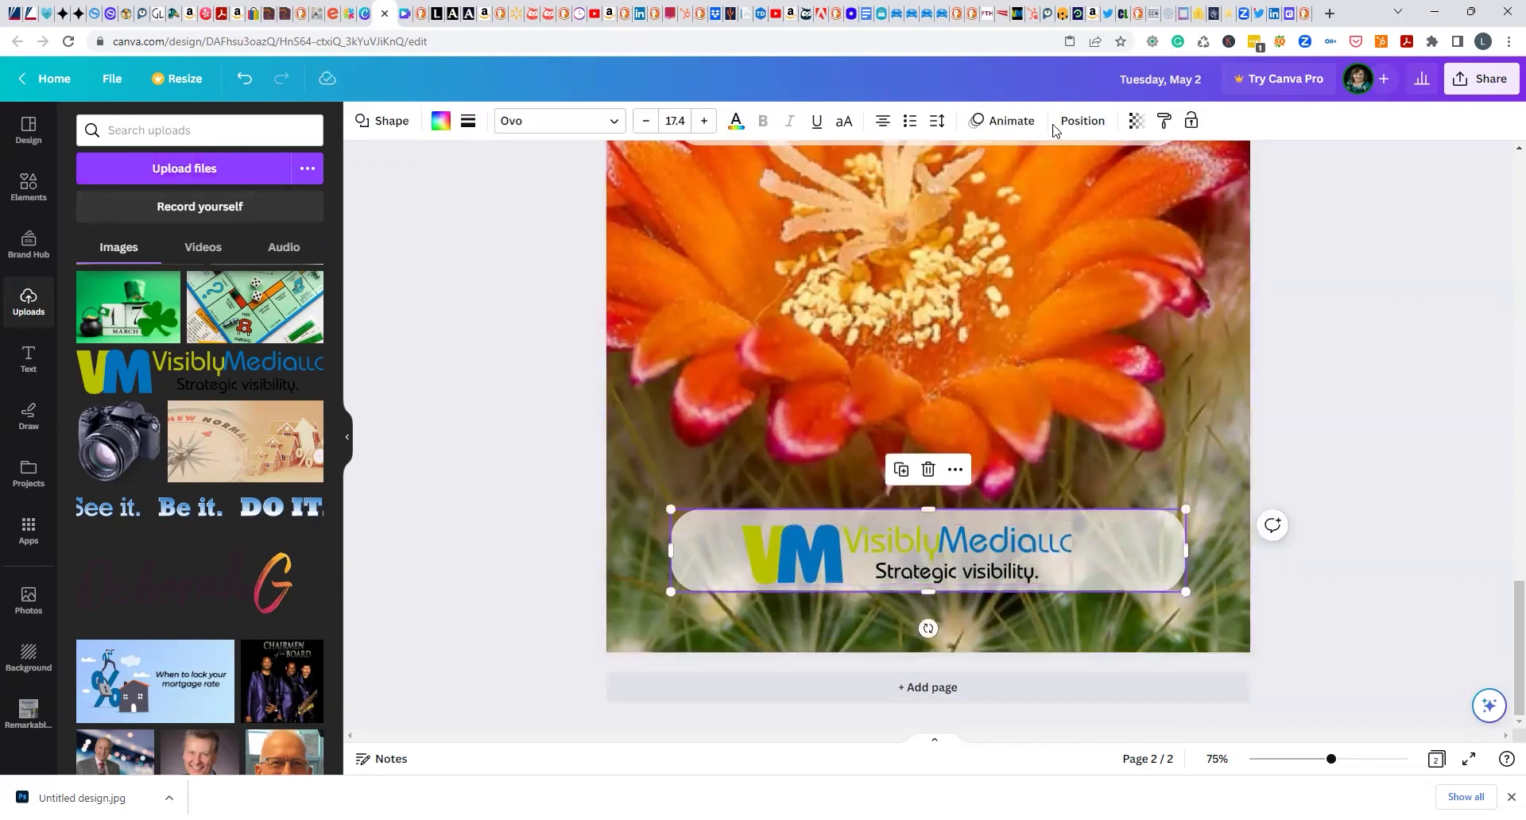
{"action": "left_click", "coordinate": [1080, 120]}
{"action": "left_click", "coordinate": [92, 292]}
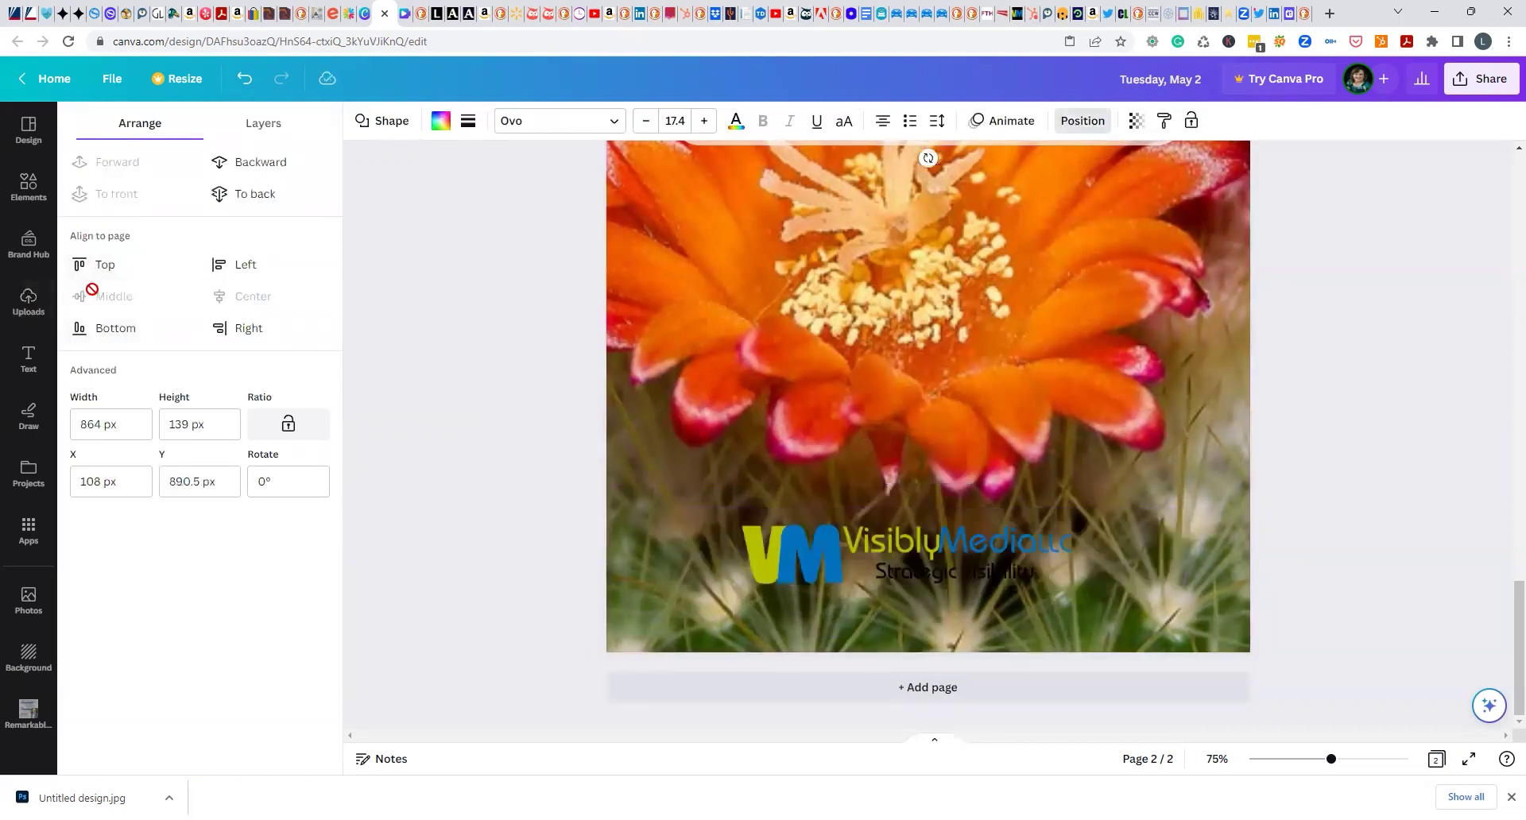
{"action": "key", "text": "ctrl+z"}
{"action": "left_click_drag", "start_coordinate": [1146, 596], "coordinate": [1188, 602]}
{"action": "left_click", "coordinate": [82, 290]}
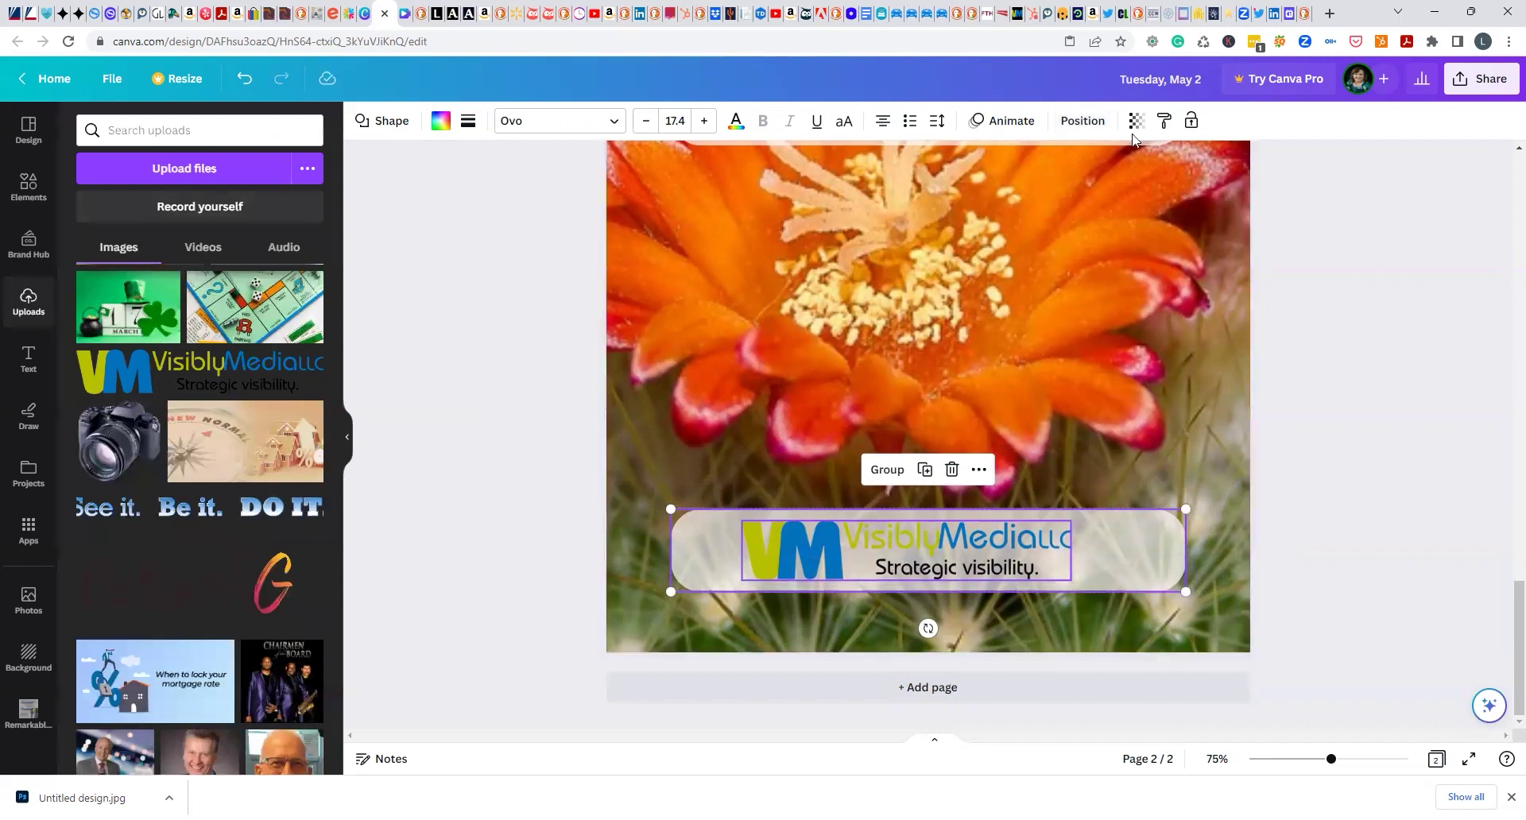
Center the logo horizontally in the rounded bar, then bring up the logo's Edit photo options
{"action": "left_click", "coordinate": [1082, 120]}
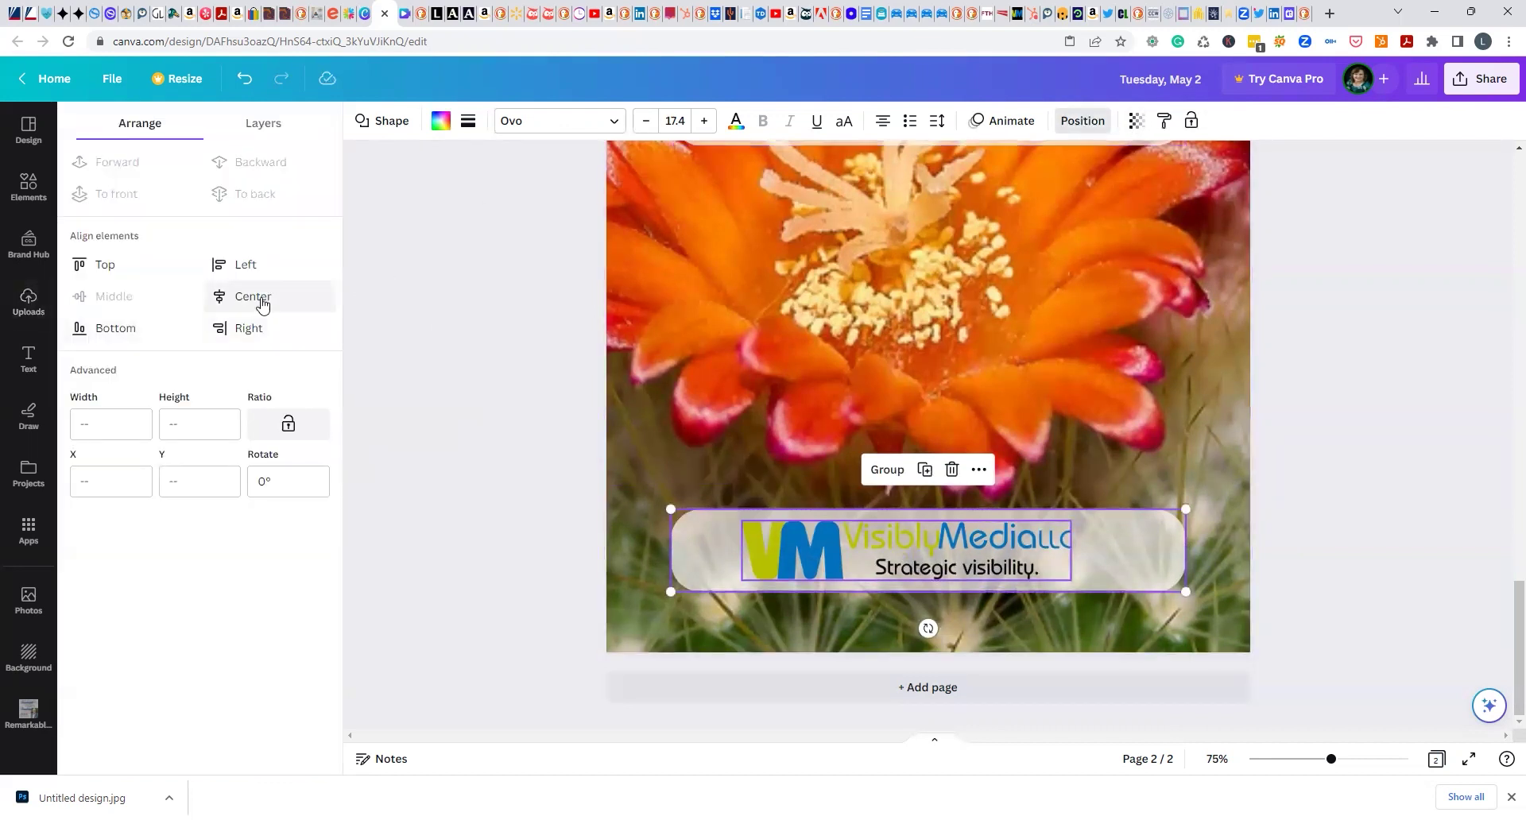
{"action": "left_click", "coordinate": [236, 308]}
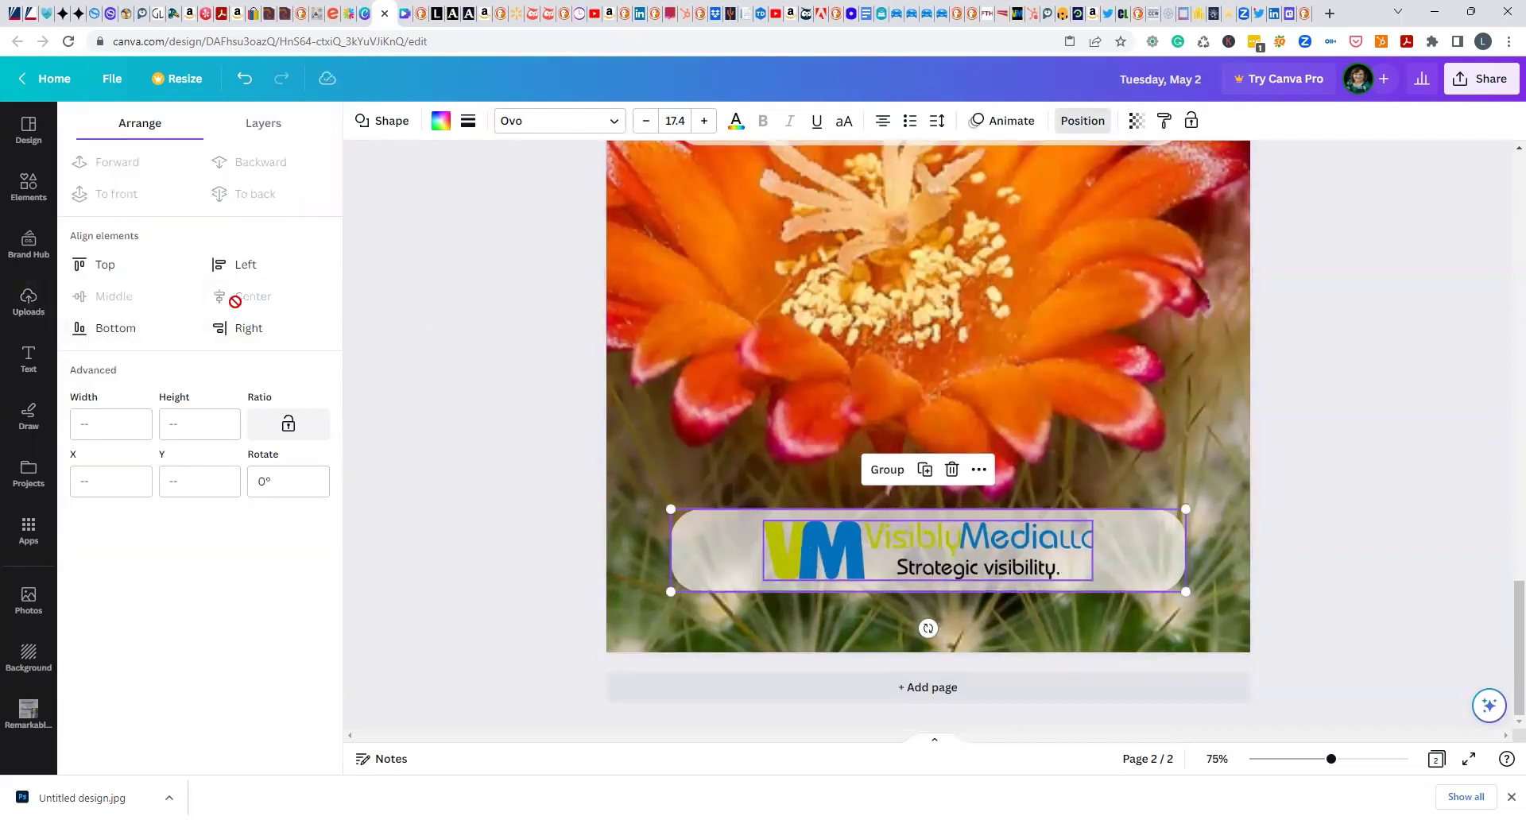
{"action": "left_click", "coordinate": [480, 313]}
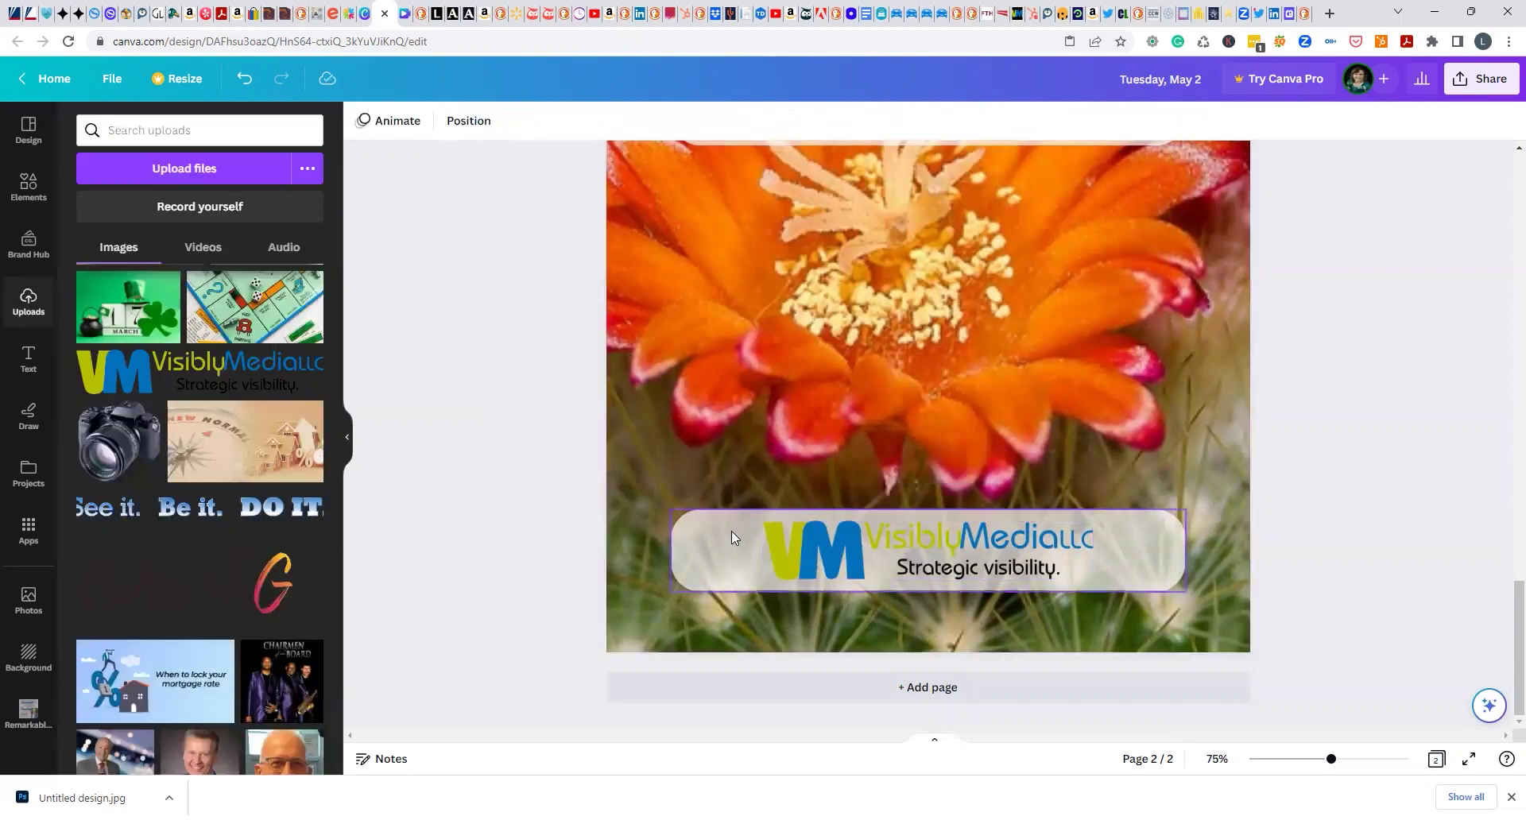
{"action": "left_click", "coordinate": [853, 573]}
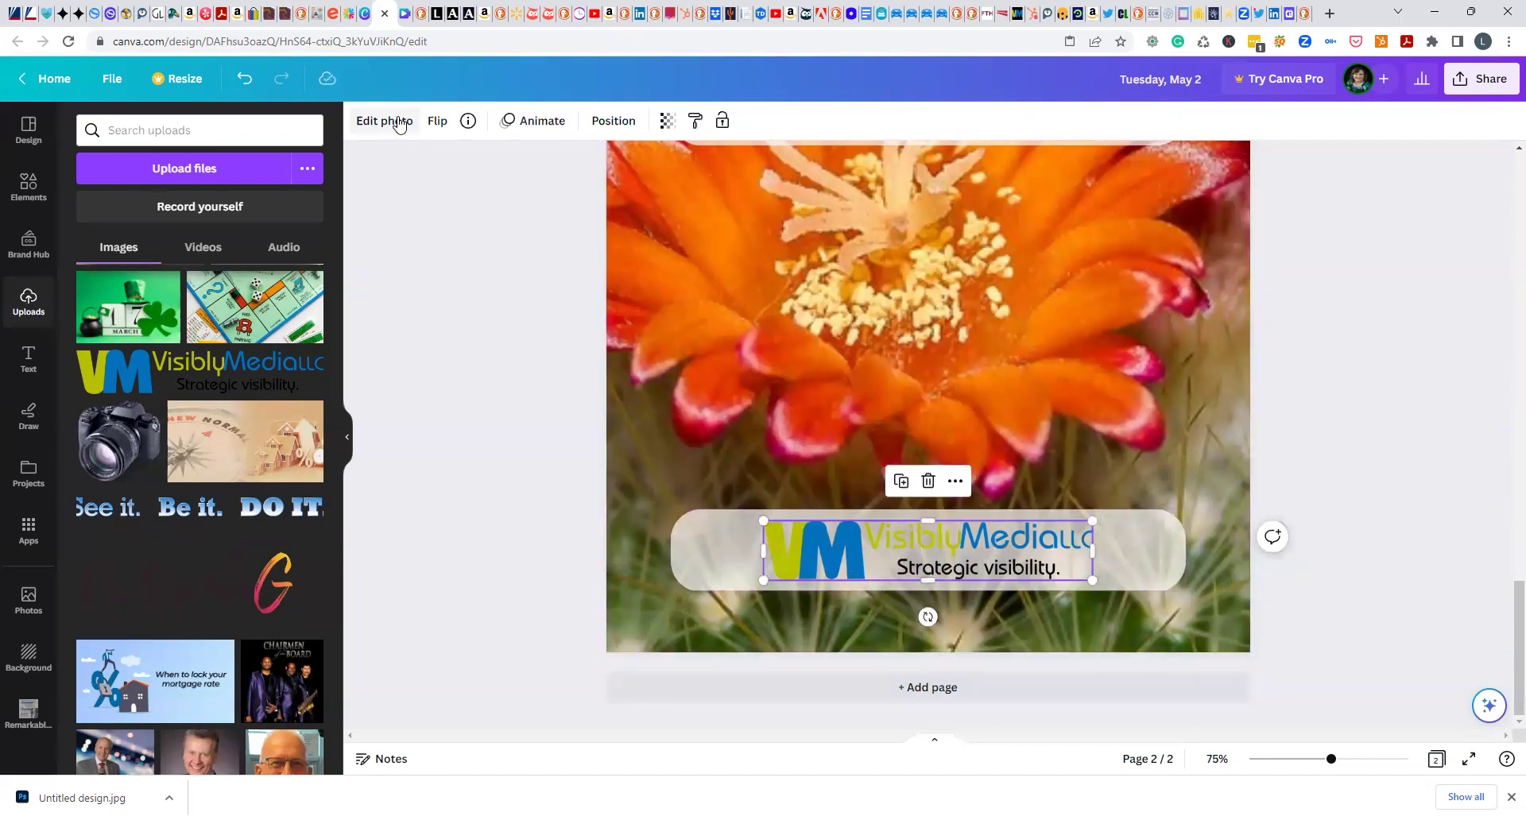
{"action": "left_click", "coordinate": [399, 123]}
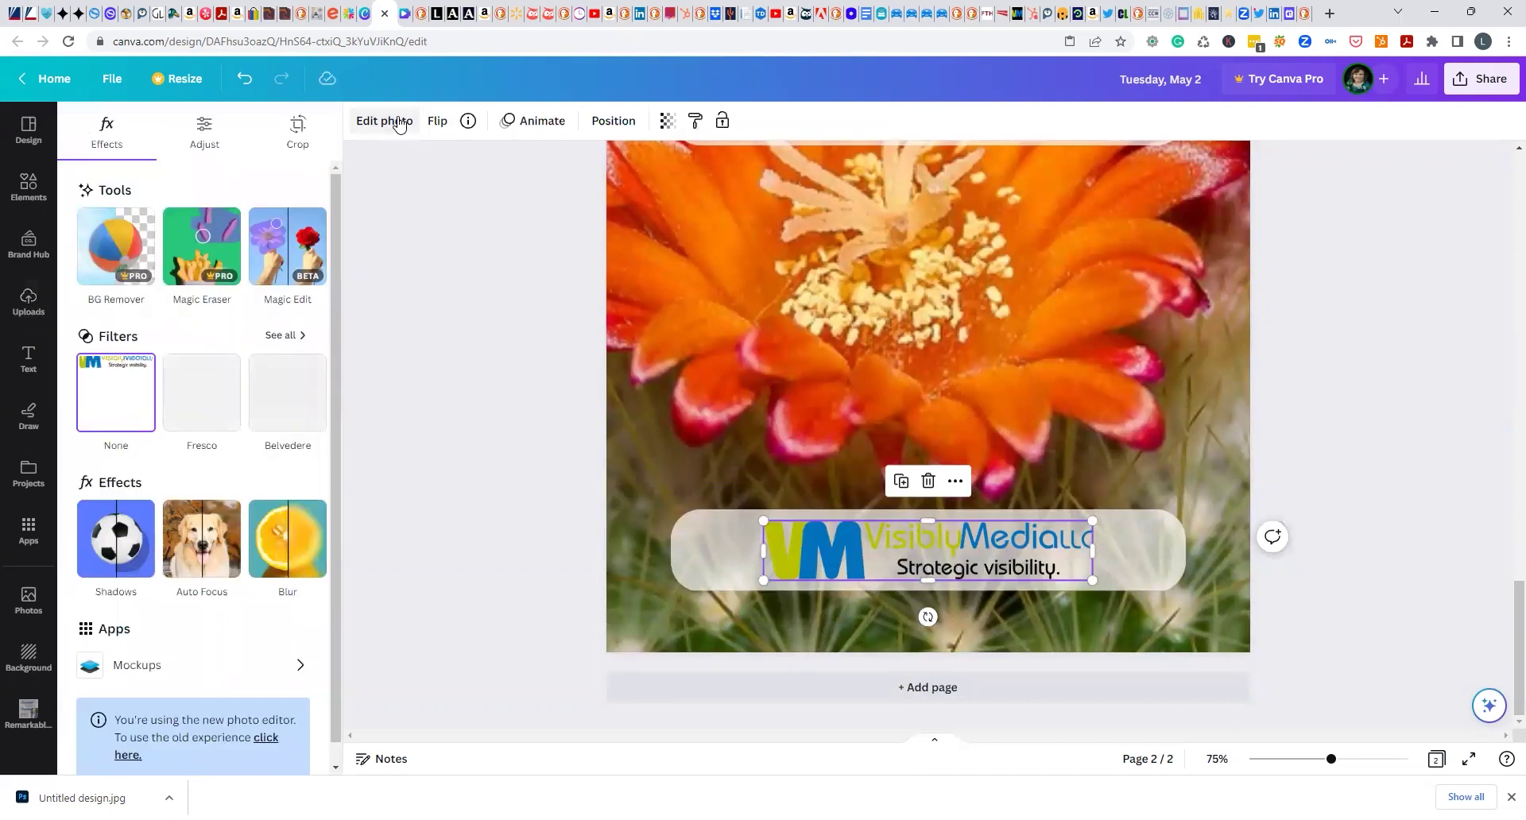
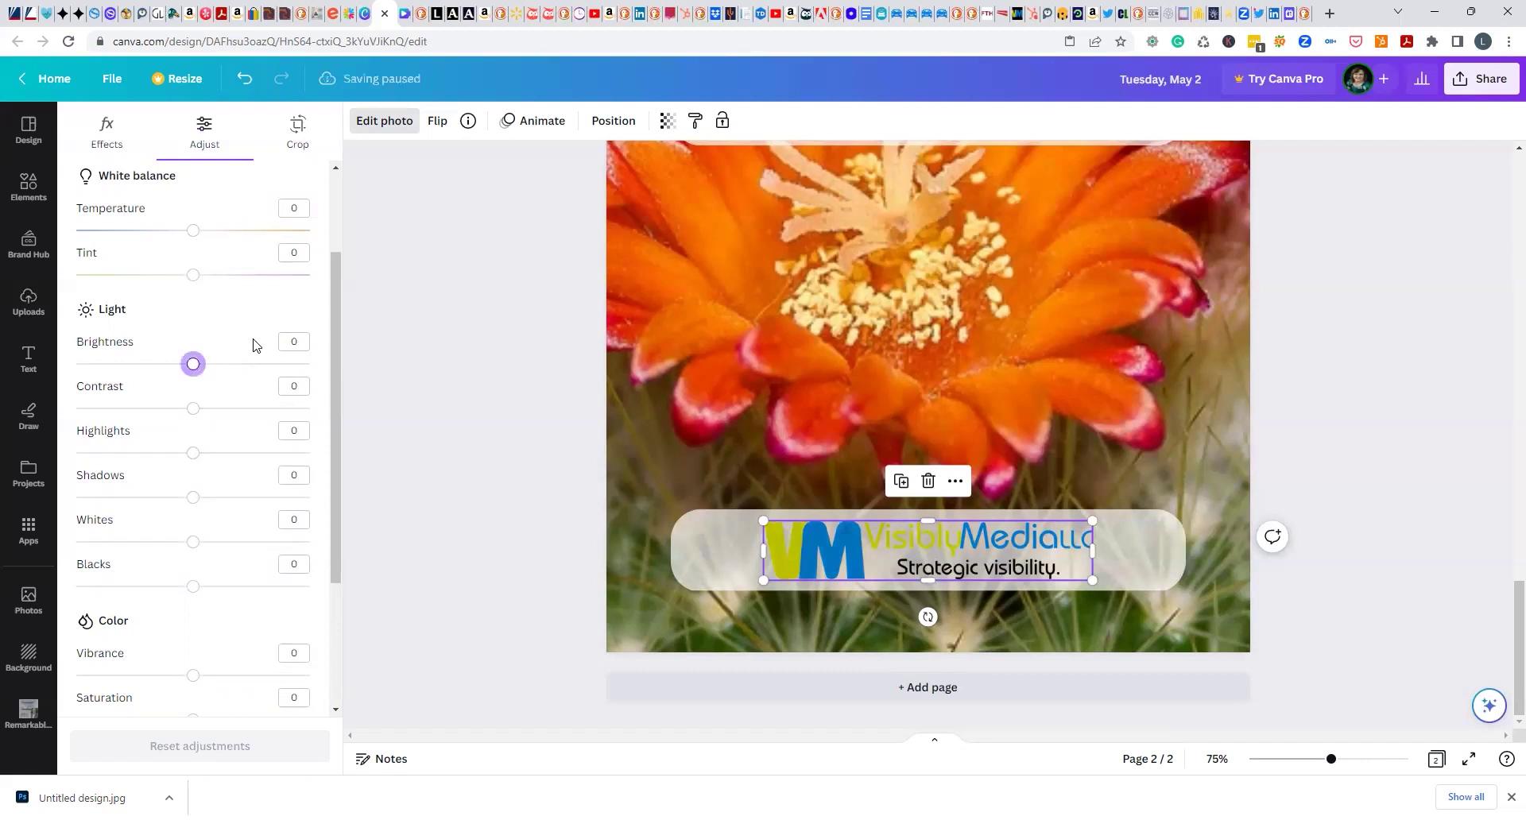
{"action": "mouse_move", "coordinate": [231, 412]}
{"action": "left_mouse_down"}
{"action": "mouse_move", "coordinate": [250, 408]}
{"action": "mouse_move", "coordinate": [201, 410]}
{"action": "left_mouse_up"}
{"action": "double_click", "coordinate": [299, 386]}
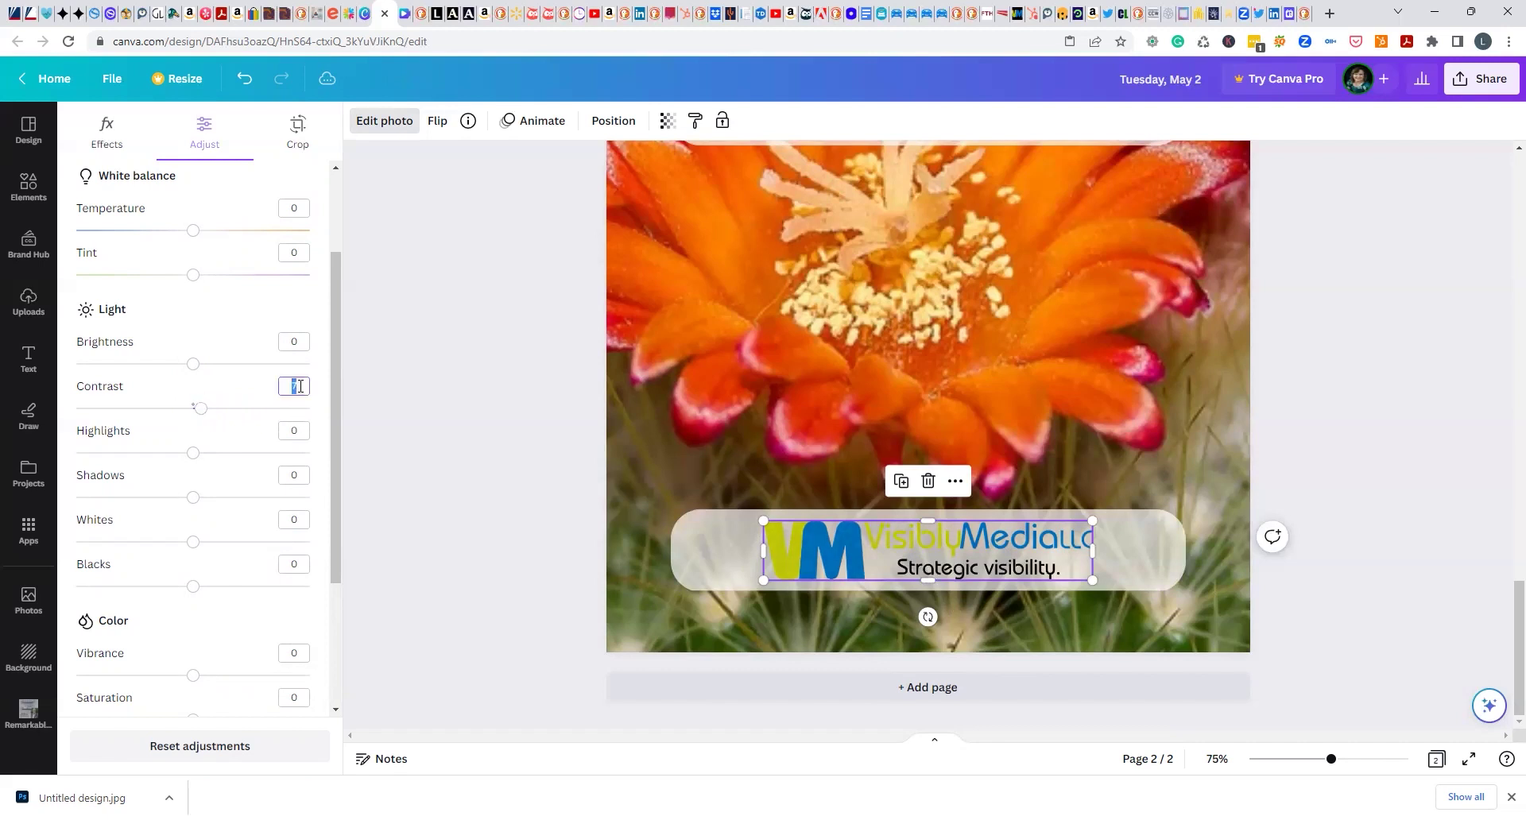
{"action": "type", "text": "0"}
{"action": "key", "text": "Return"}
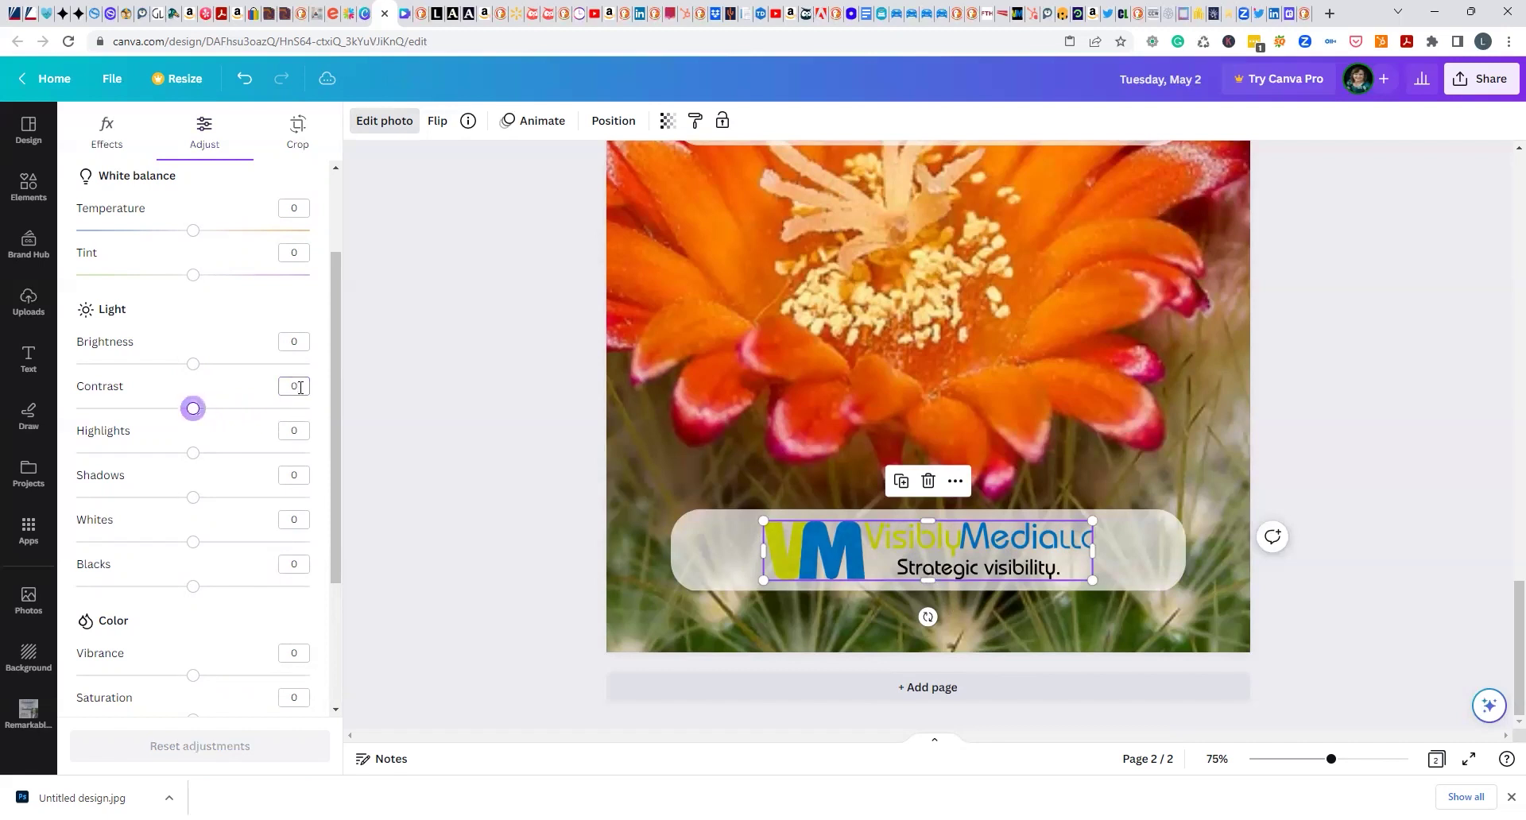
{"action": "left_click_drag", "start_coordinate": [194, 456], "coordinate": [227, 454]}
{"action": "left_click", "coordinate": [298, 426]}
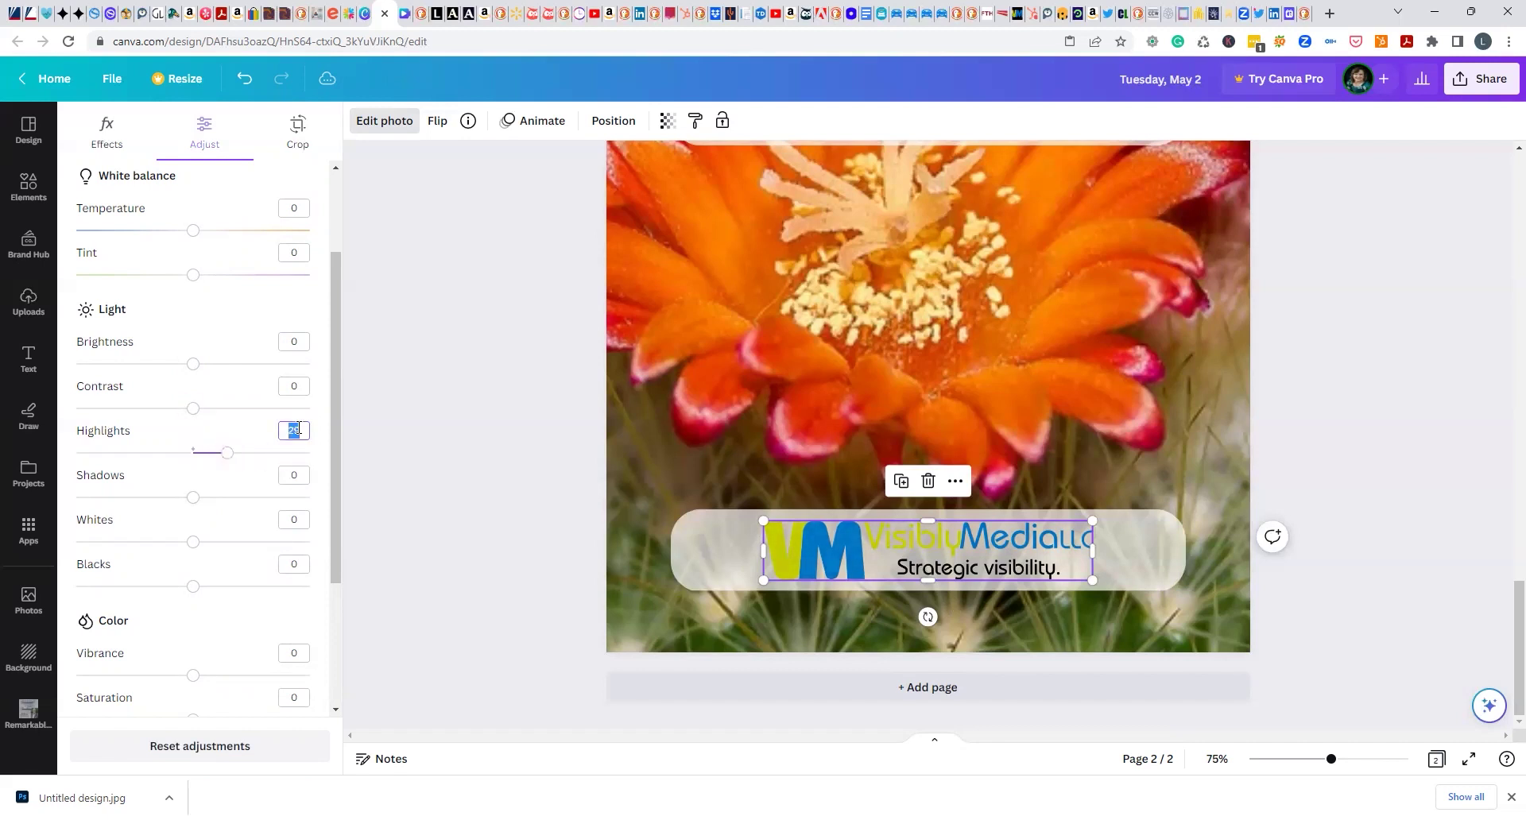
{"action": "type", "text": "0"}
{"action": "key", "text": "Return"}
{"action": "scroll", "coordinate": [191, 561], "scroll_direction": "down", "scroll_amount": 3}
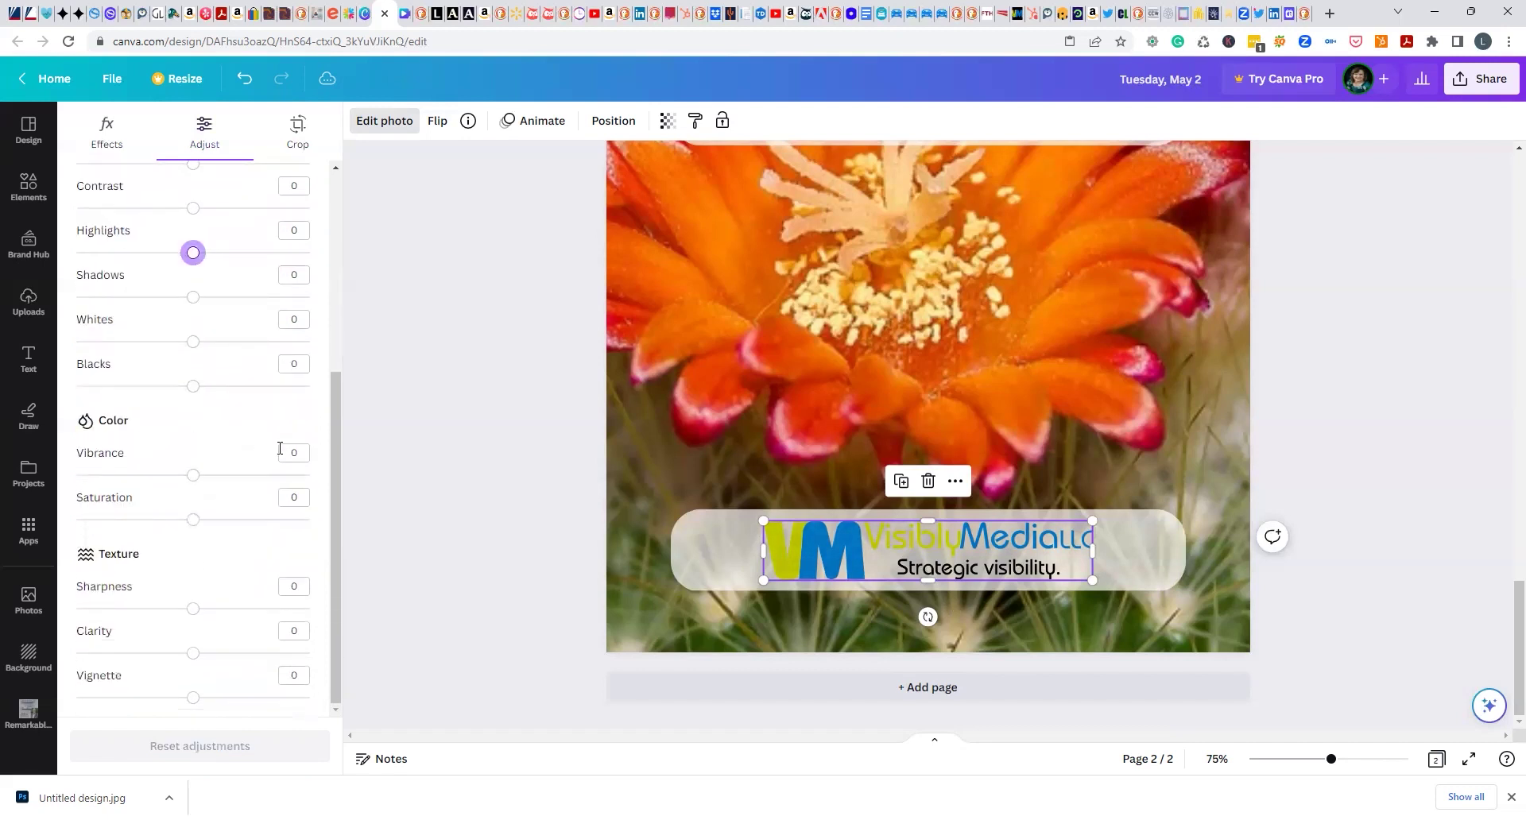
{"action": "left_click_drag", "start_coordinate": [194, 521], "coordinate": [296, 532]}
{"action": "double_click", "coordinate": [305, 495]}
{"action": "type", "text": "0"}
{"action": "key", "text": "Return"}
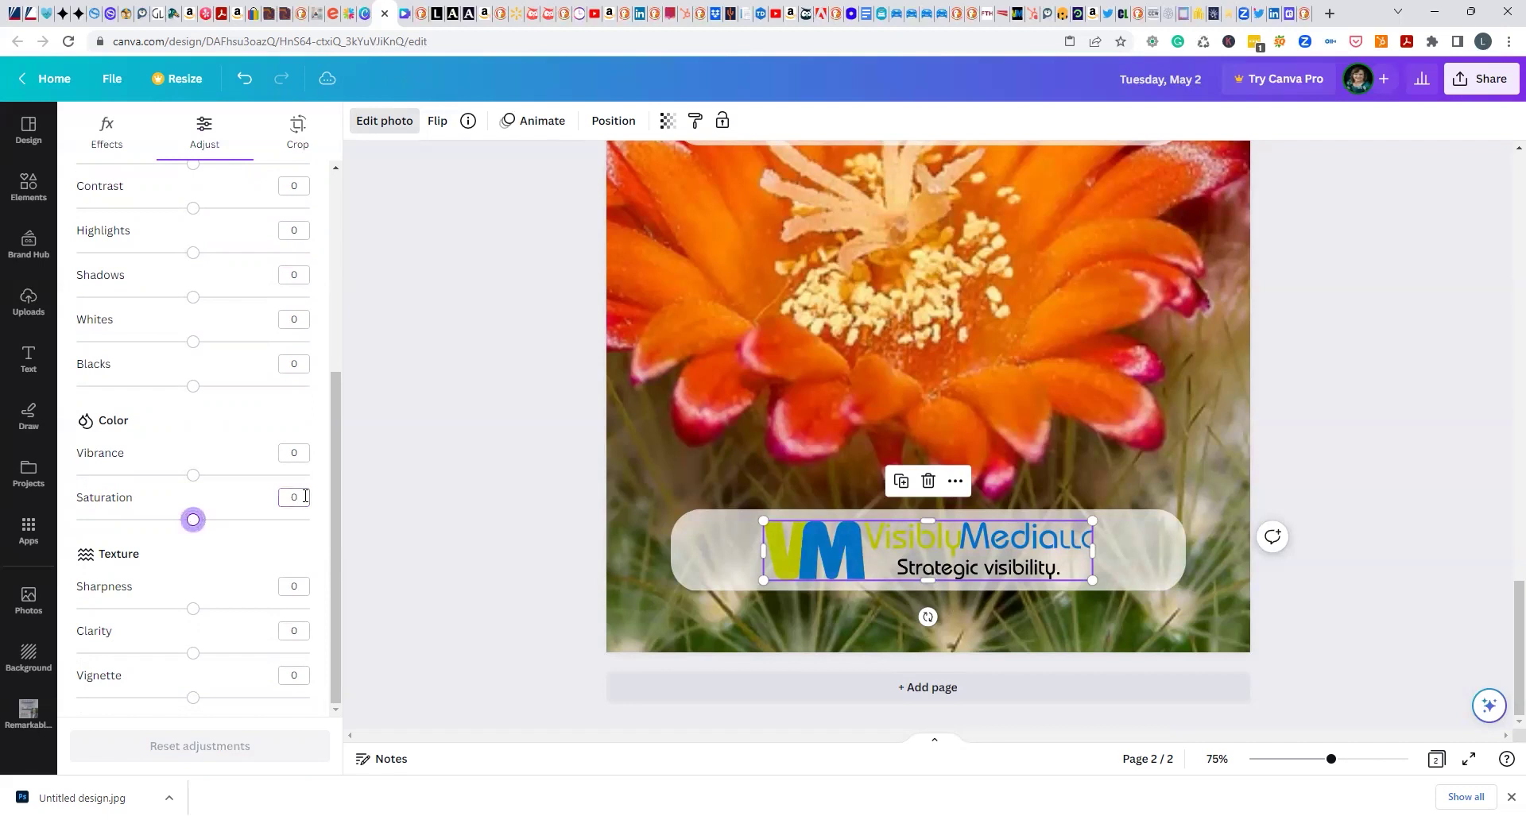
{"action": "double_click", "coordinate": [294, 453]}
{"action": "left_click_drag", "start_coordinate": [194, 477], "coordinate": [349, 515]}
{"action": "double_click", "coordinate": [284, 456]}
{"action": "type", "text": "0"}
{"action": "key", "text": "Return"}
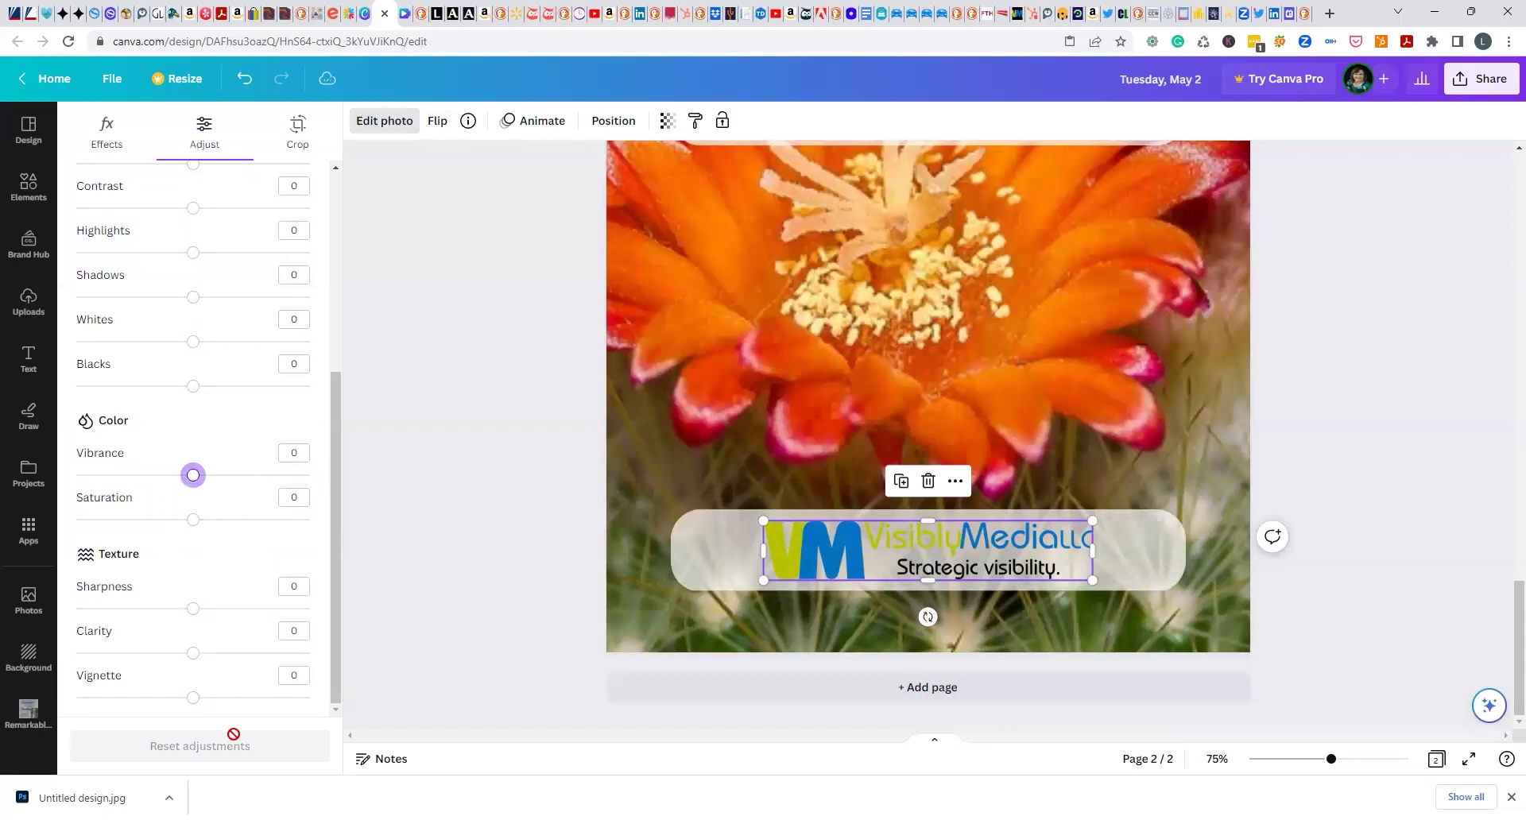
{"action": "scroll", "coordinate": [229, 404], "scroll_direction": "up", "scroll_amount": 5}
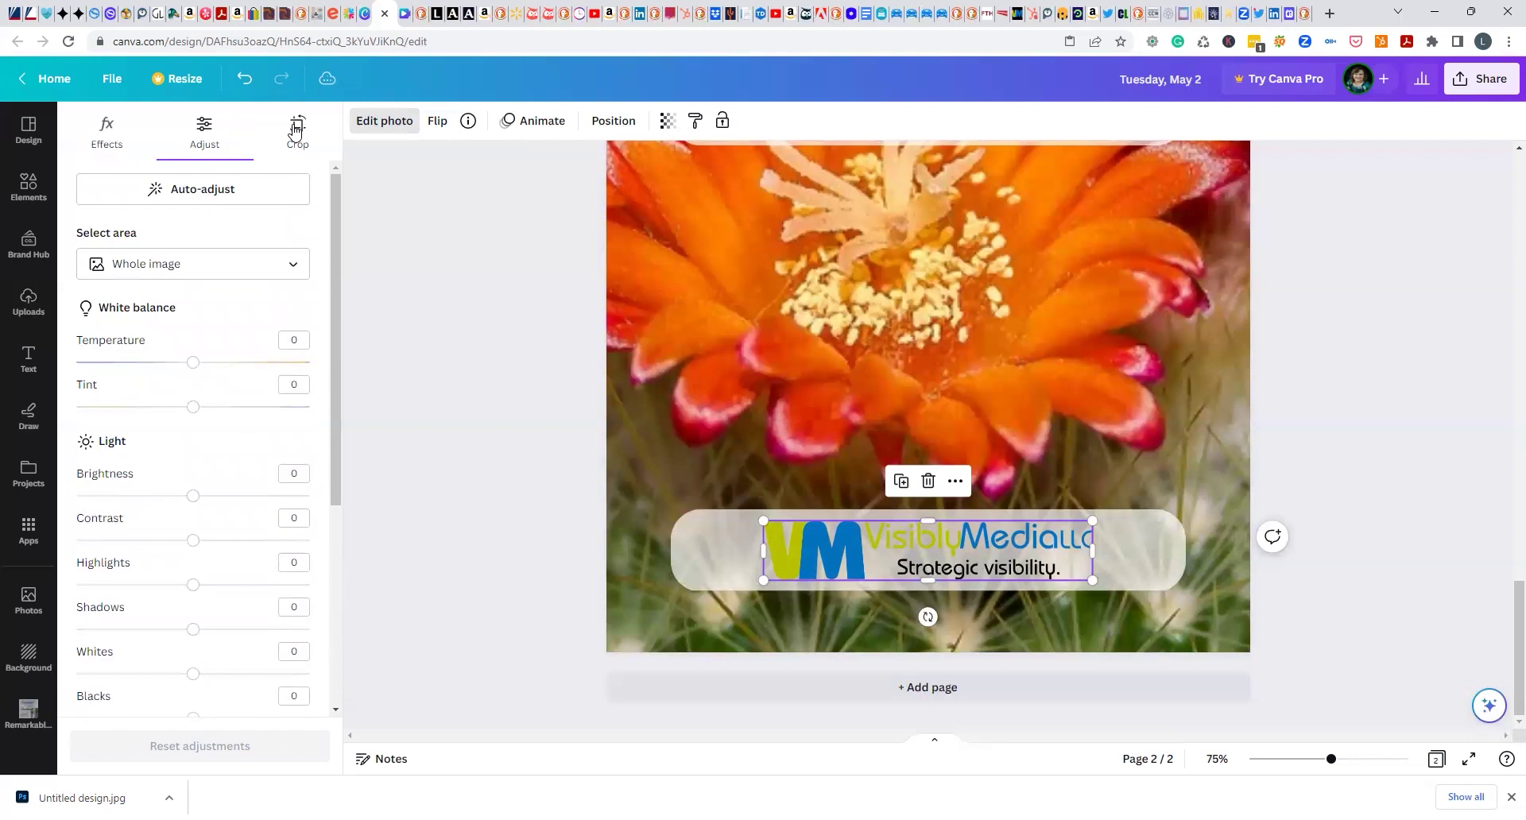
Try flipping the logo horizontally and vertically, undoing each flip so it stays upright
{"action": "left_click", "coordinate": [436, 124]}
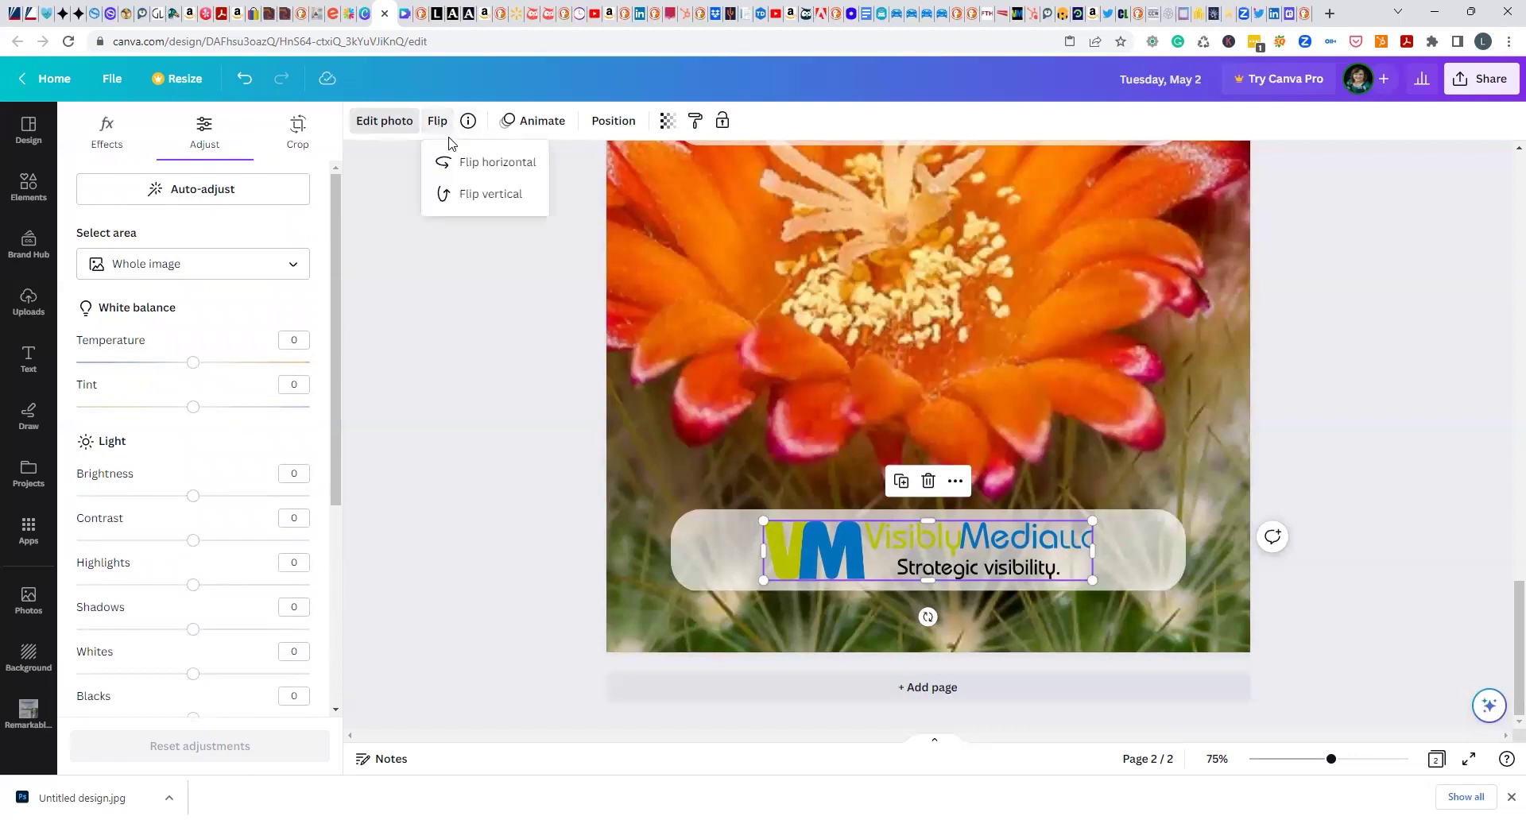
{"action": "left_click", "coordinate": [461, 169]}
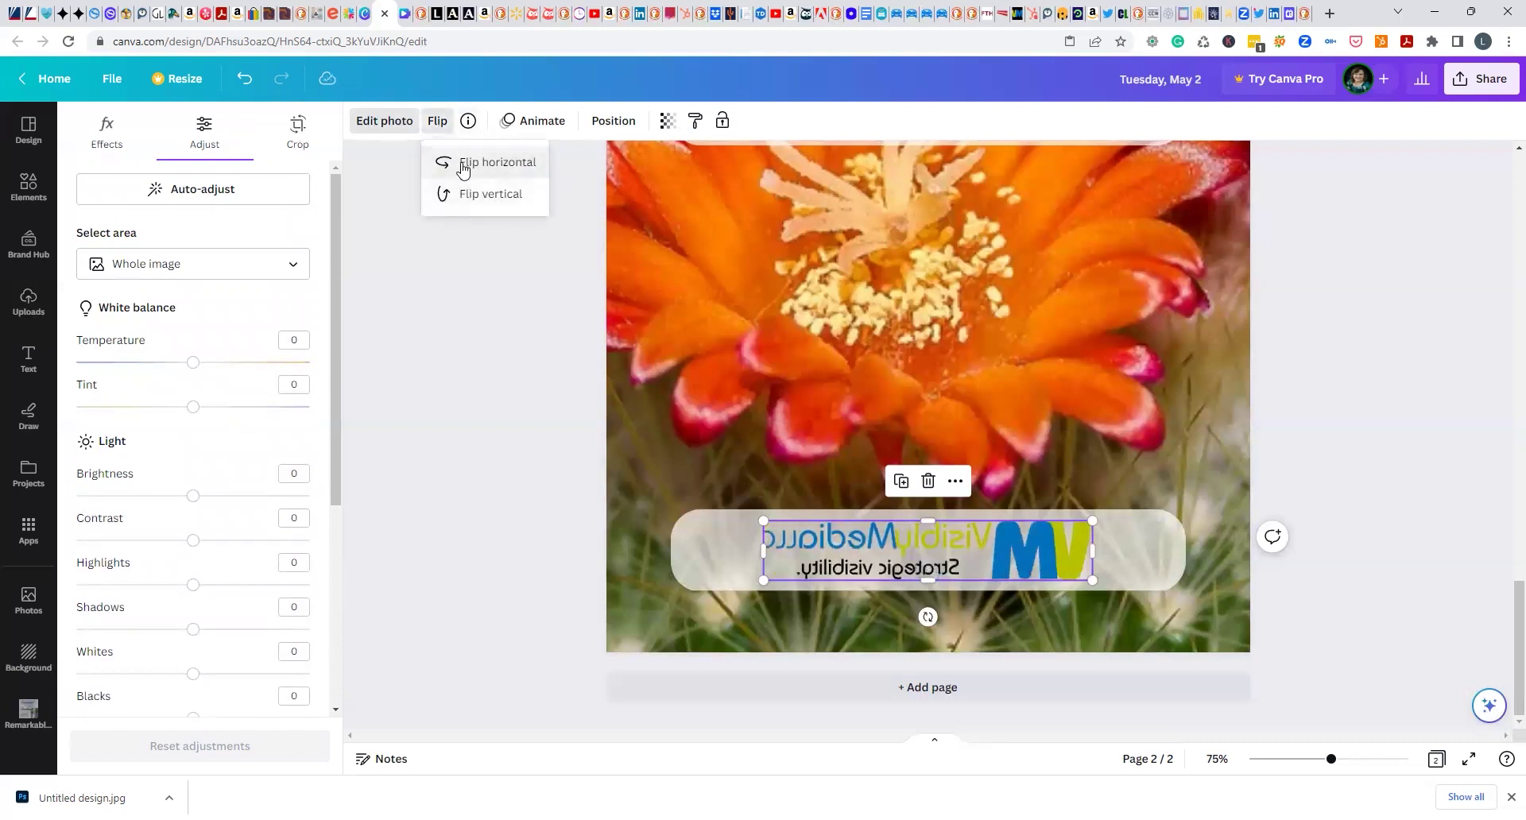
{"action": "left_click", "coordinate": [462, 167]}
{"action": "left_click", "coordinate": [463, 193]}
{"action": "left_click", "coordinate": [463, 195]}
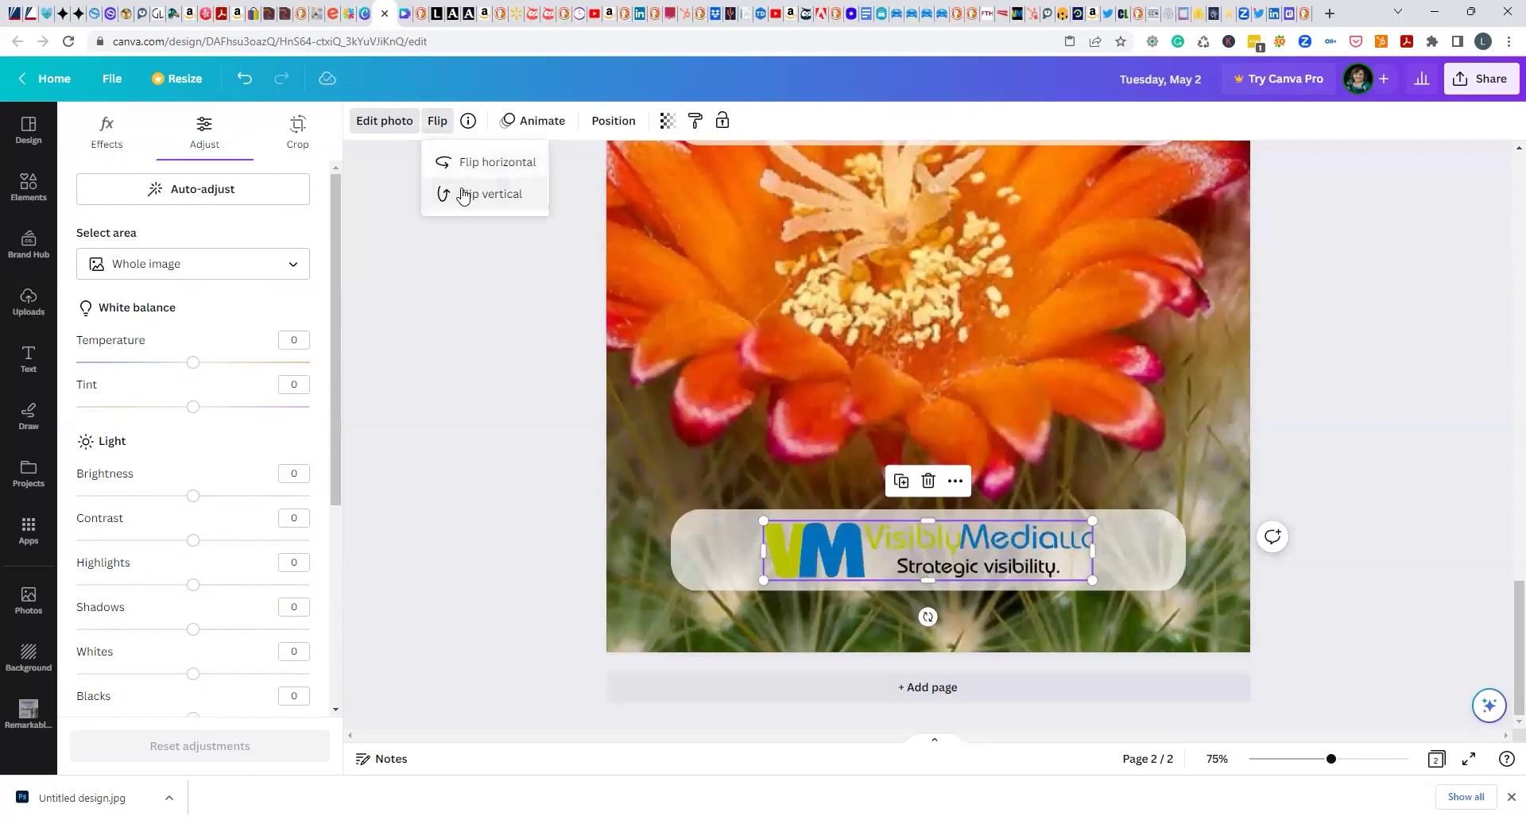
Preview the Rise animation on the logo, then close the animation choices
{"action": "left_click", "coordinate": [530, 122]}
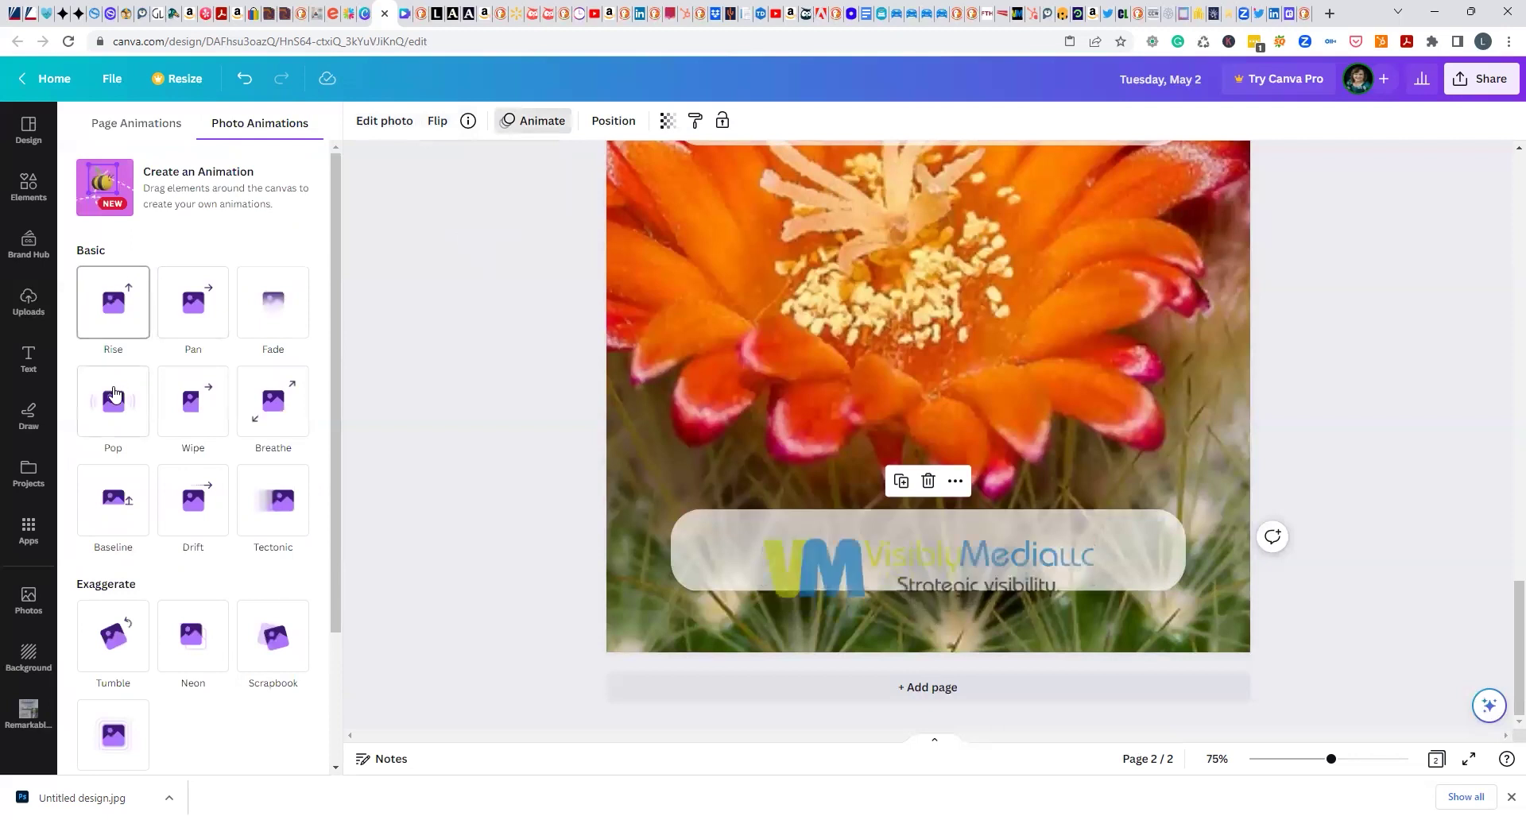
{"action": "left_click", "coordinate": [132, 309]}
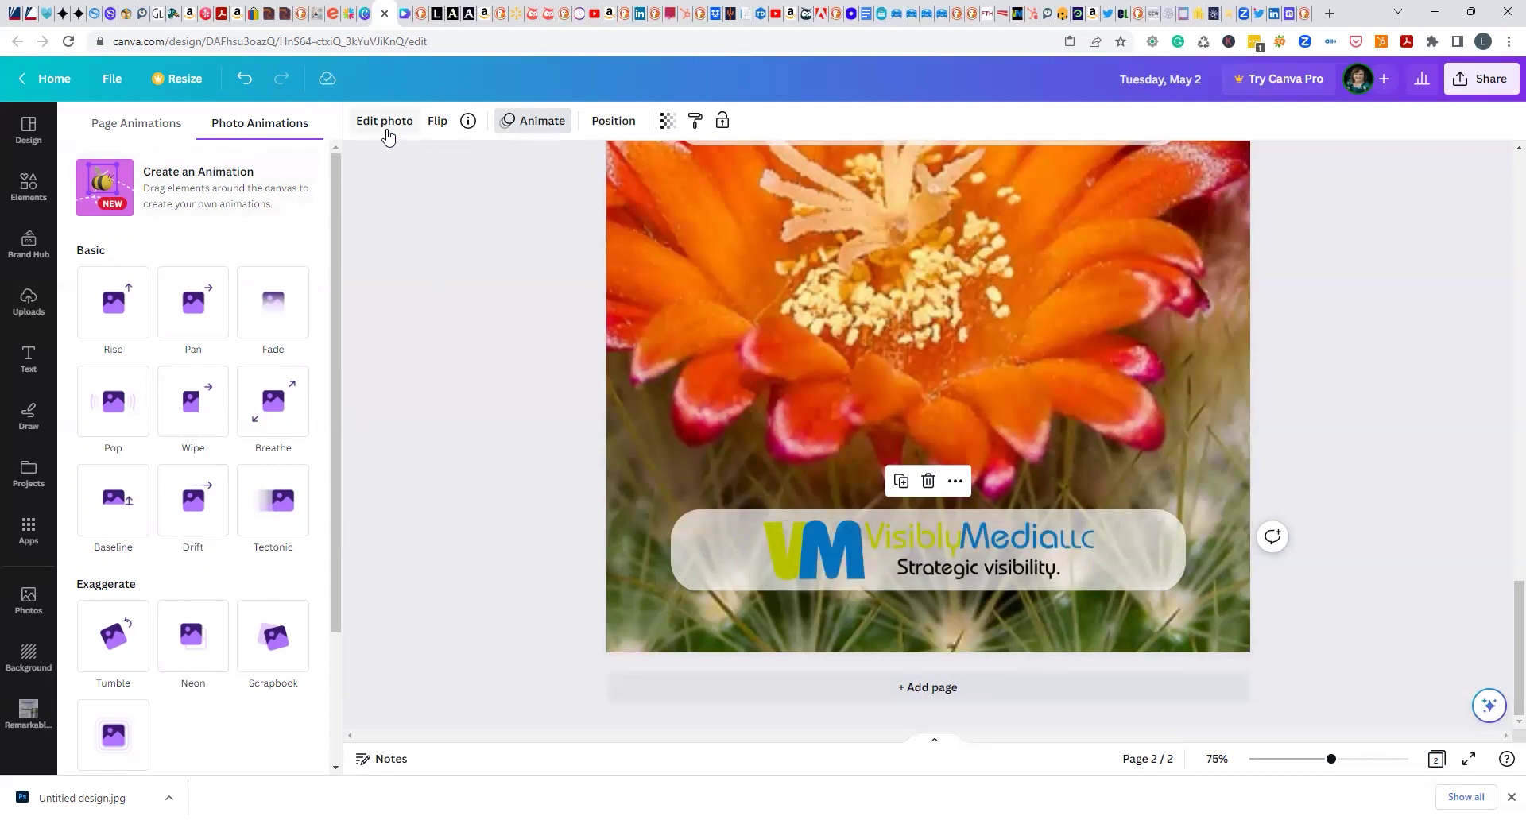
{"action": "left_click", "coordinate": [520, 120]}
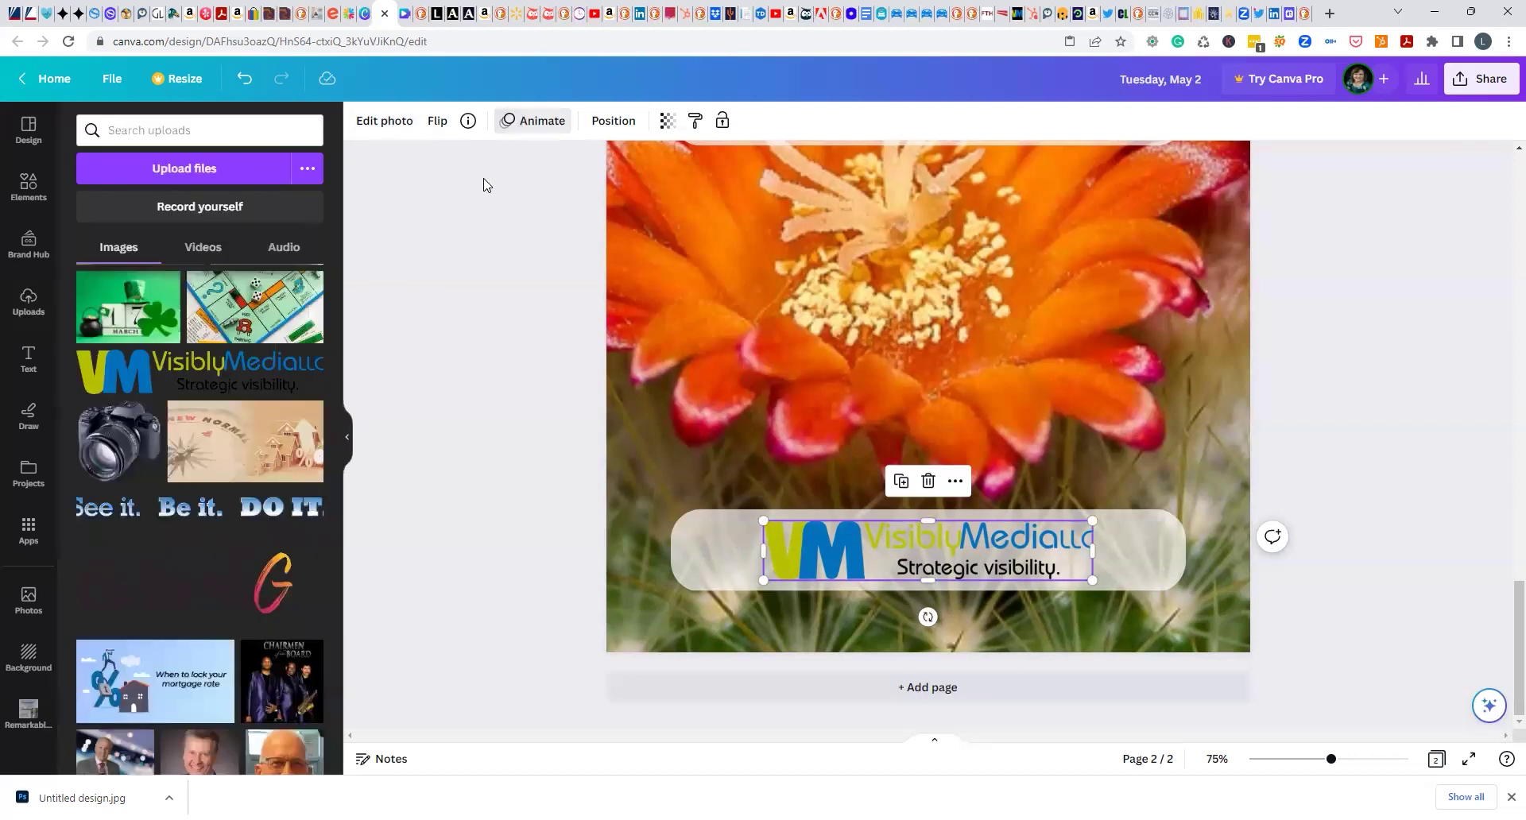
Delete the VisiblyMedia logo from the story page
{"action": "left_click", "coordinate": [378, 123]}
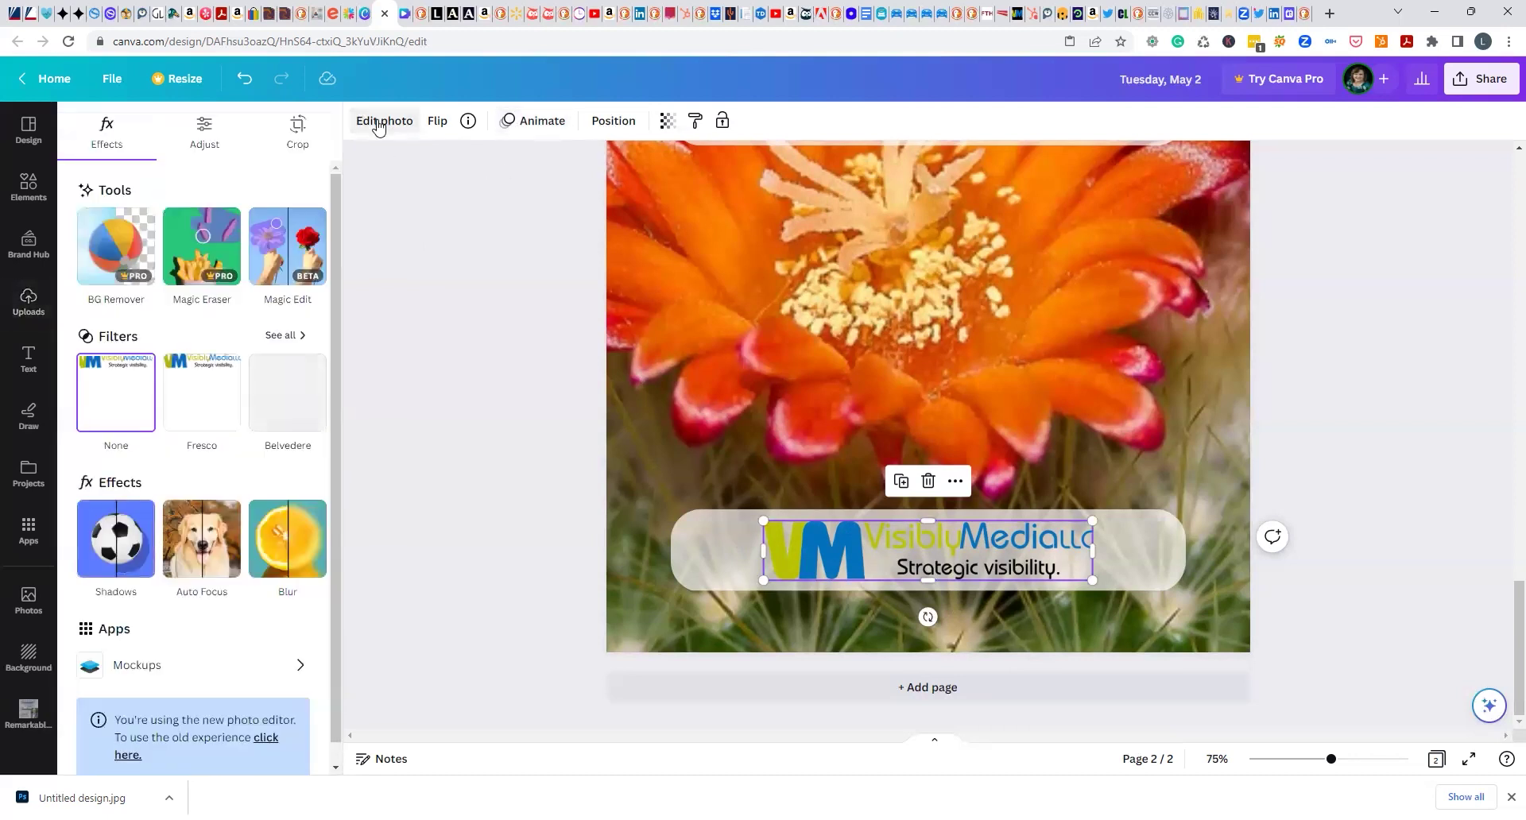
{"action": "left_click", "coordinate": [460, 269]}
{"action": "left_click", "coordinate": [461, 274]}
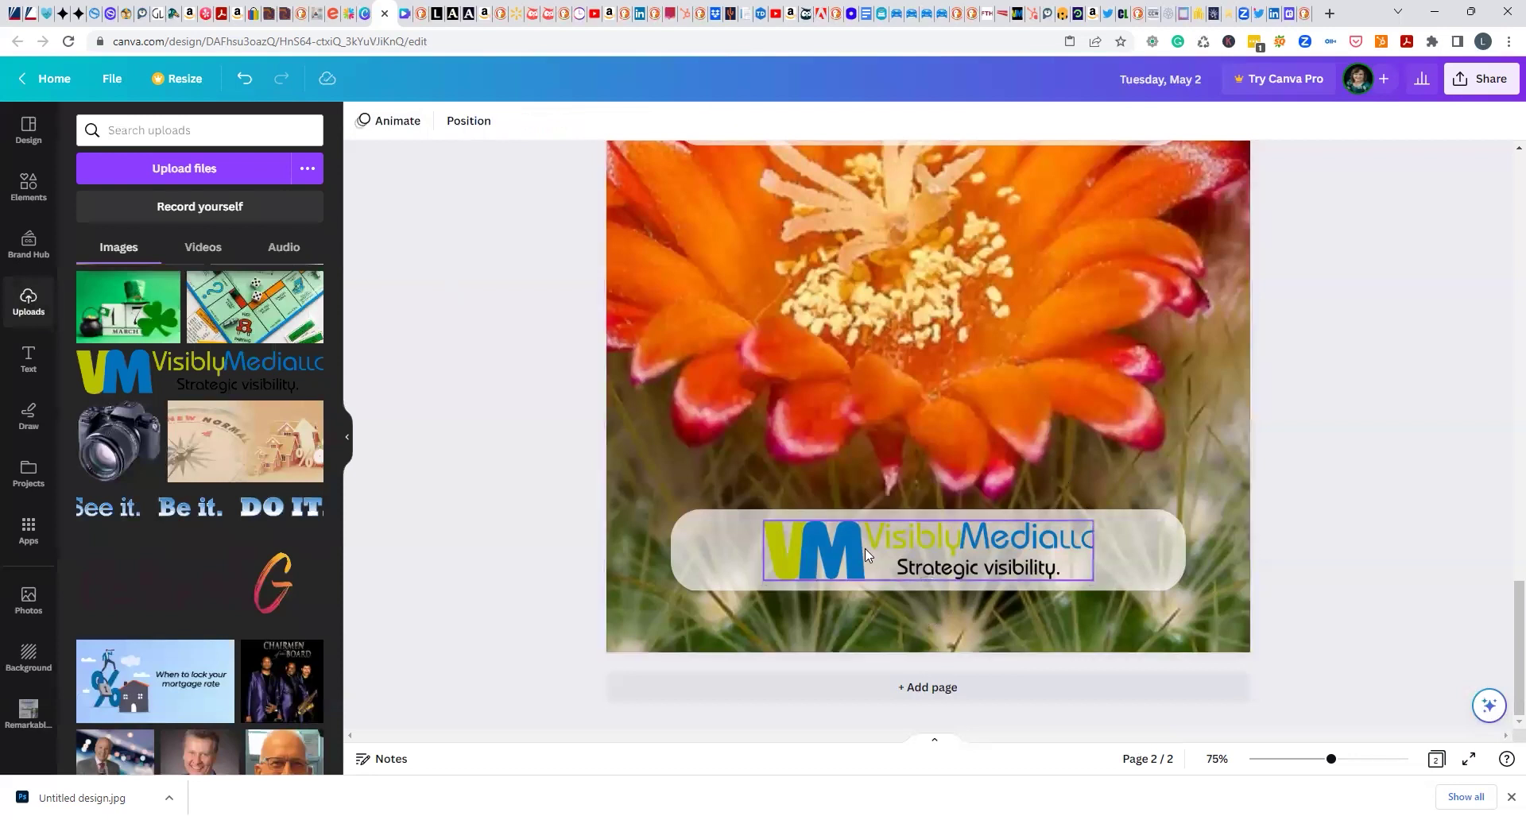
{"action": "left_click", "coordinate": [1029, 574]}
{"action": "left_click", "coordinate": [928, 480]}
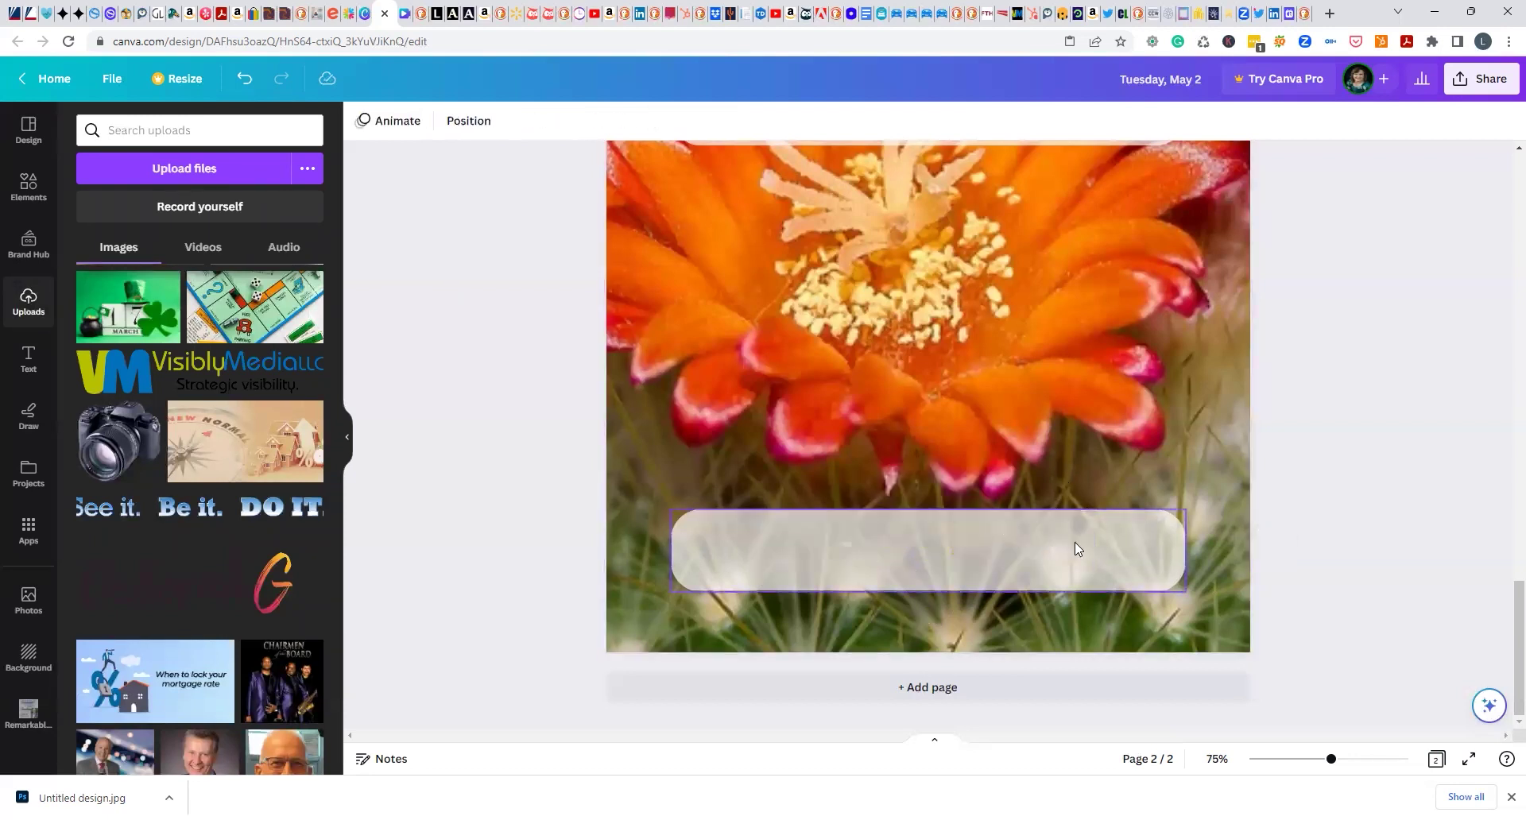
Delete the translucent rounded bar and fit the whole page in view
{"action": "left_click", "coordinate": [1074, 548]}
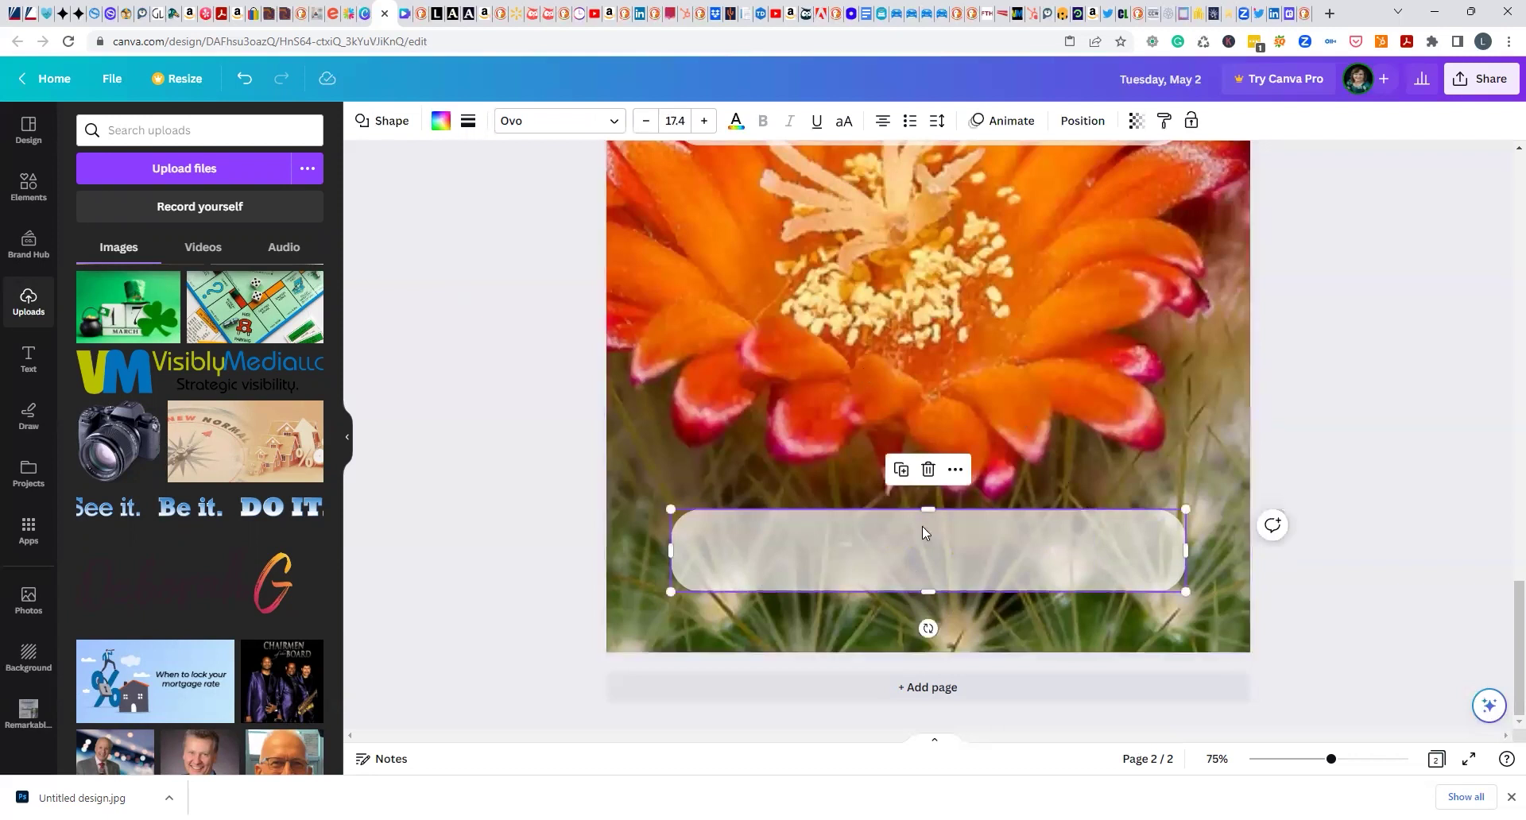
{"action": "left_click", "coordinate": [929, 471]}
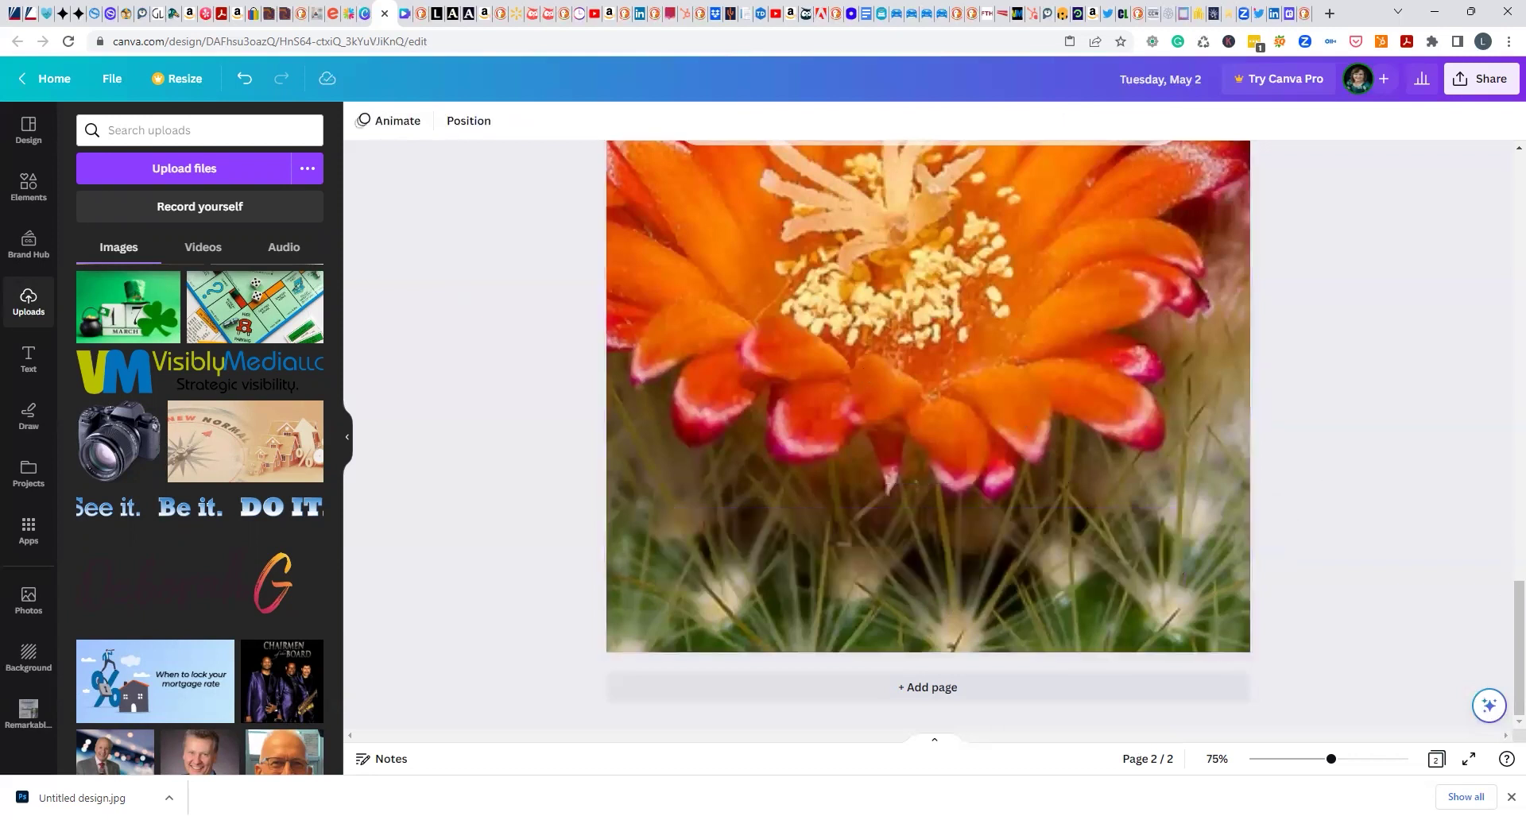
{"action": "left_click", "coordinate": [1214, 759]}
{"action": "left_click", "coordinate": [1192, 681]}
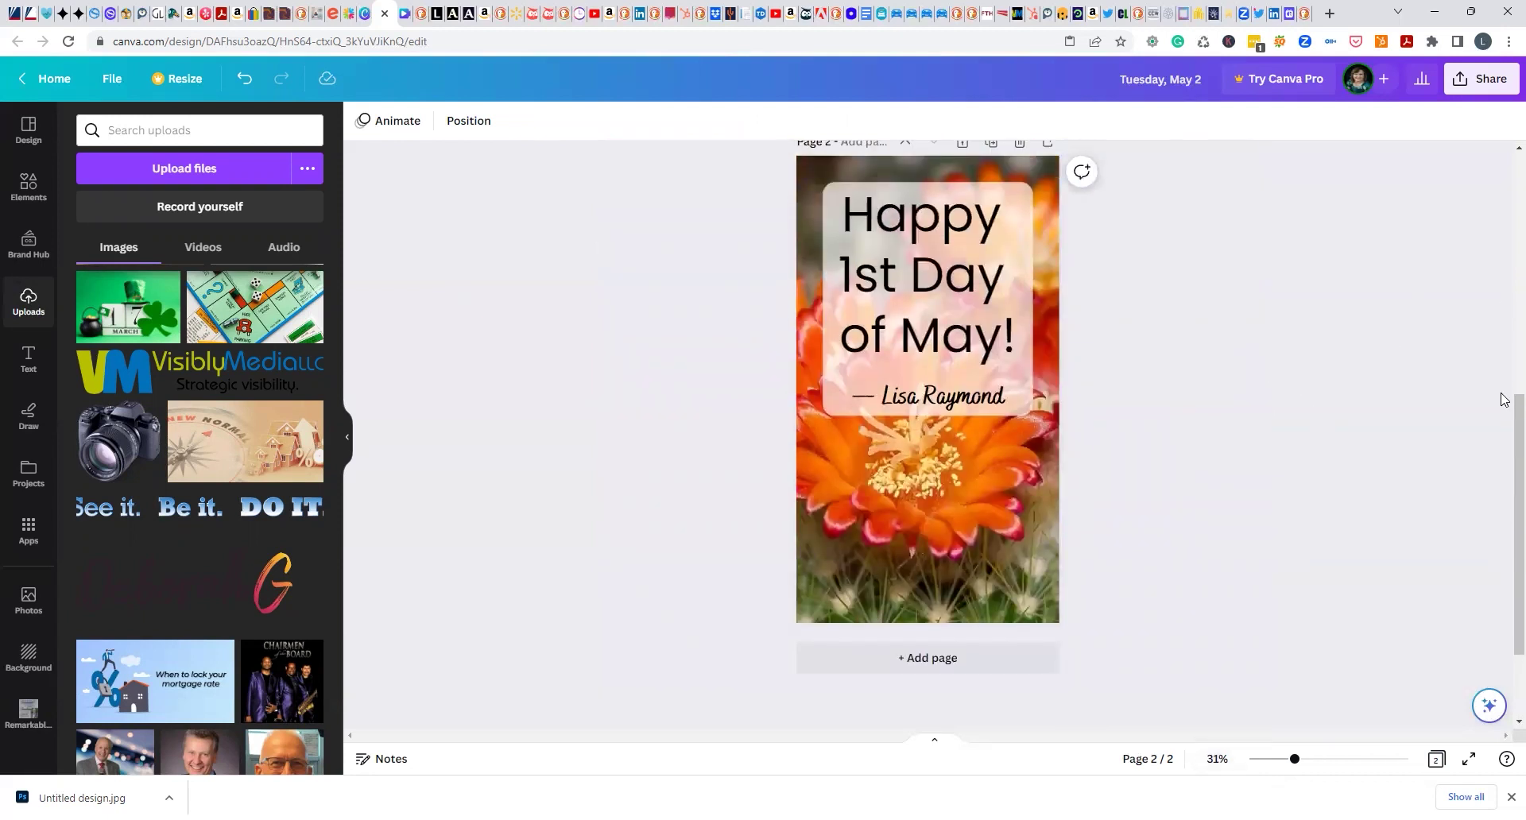
{"action": "scroll", "coordinate": [1502, 395], "scroll_direction": "up", "scroll_amount": 1}
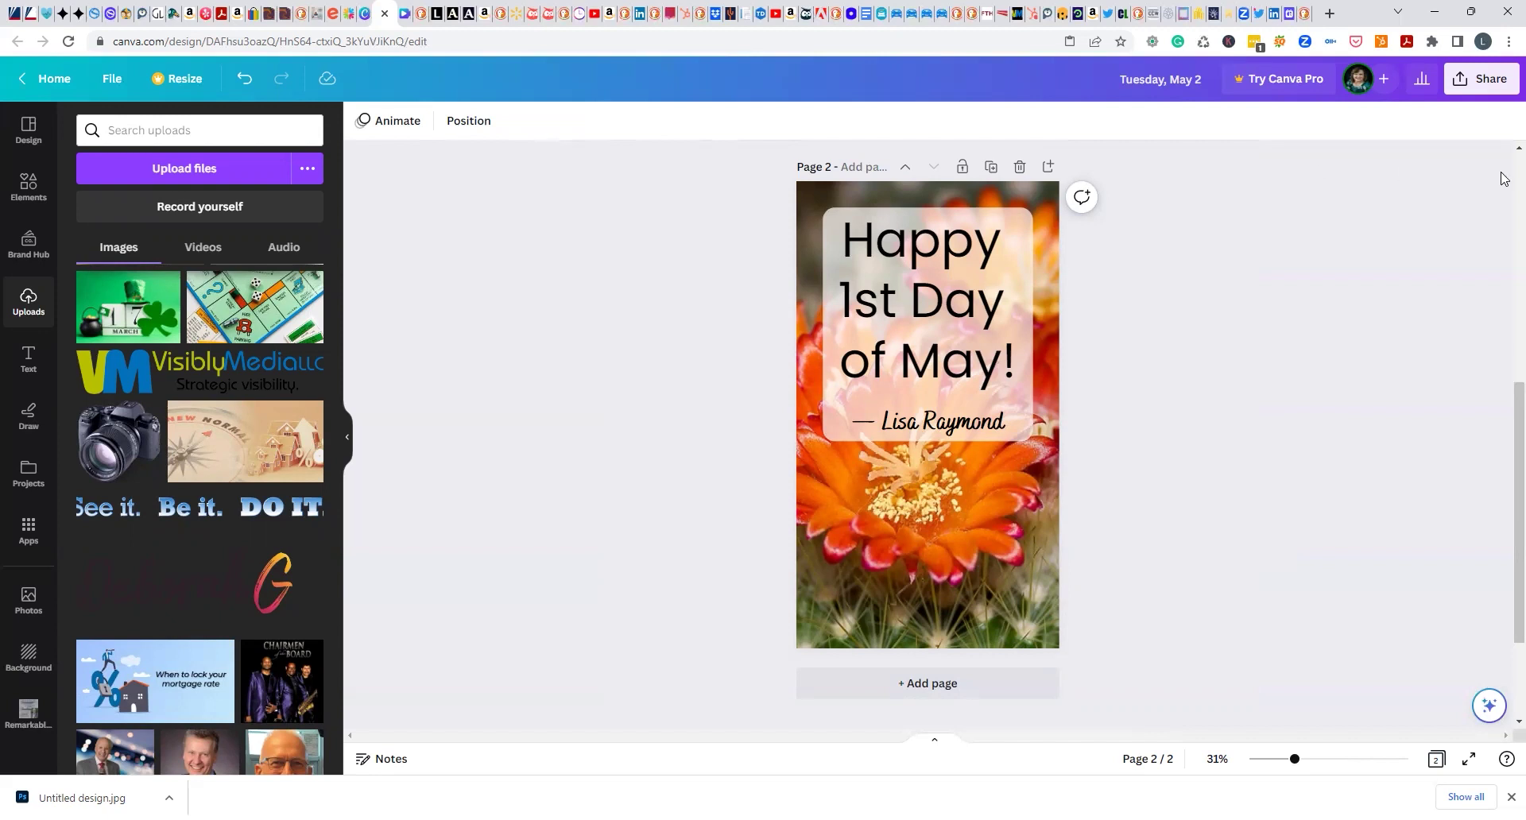
{"action": "left_click", "coordinate": [1483, 84]}
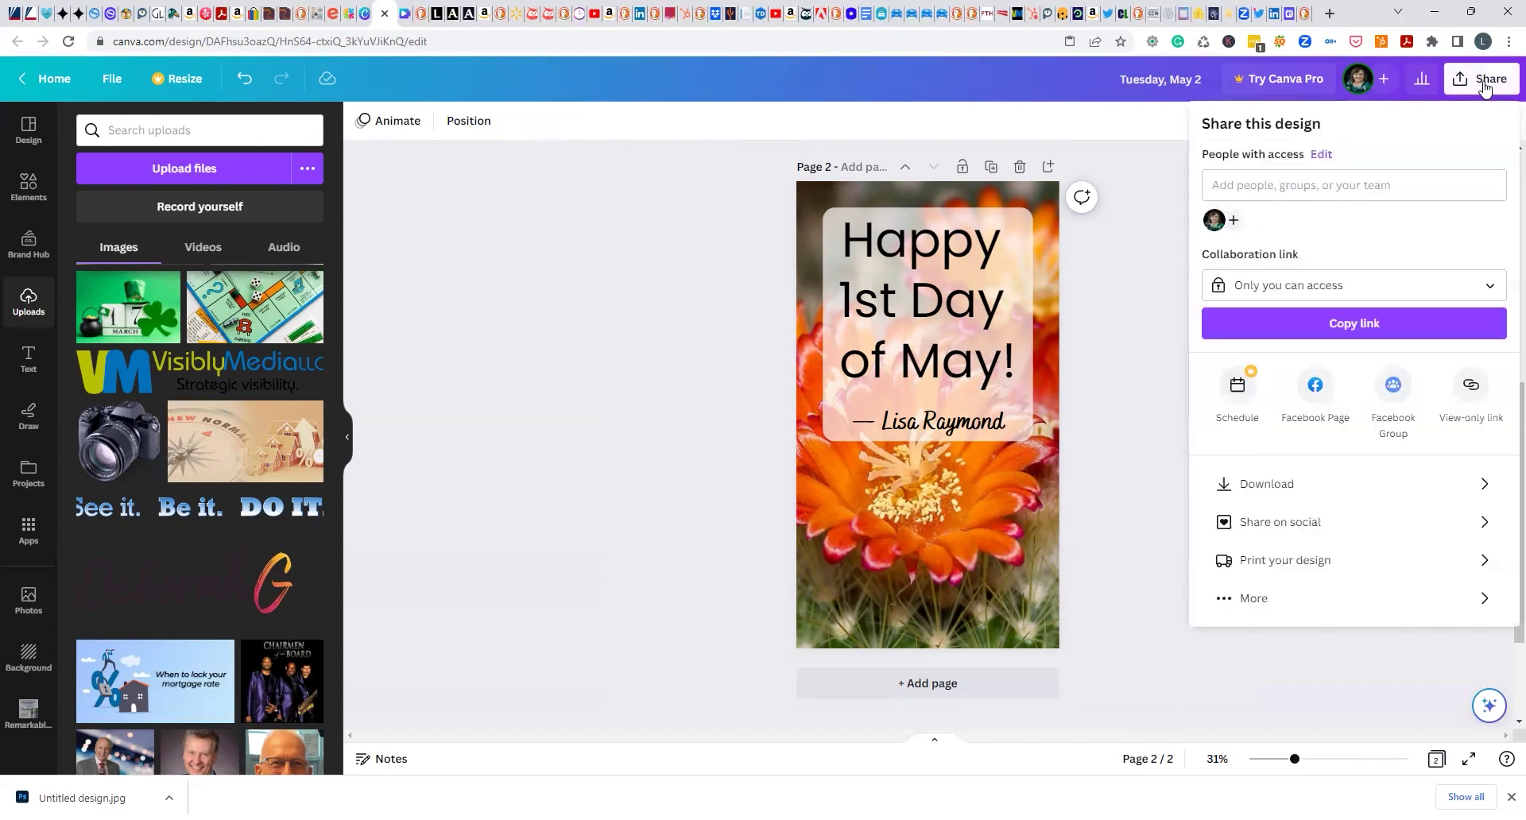
Open the Download settings from the Share menu
{"action": "left_click", "coordinate": [1492, 486]}
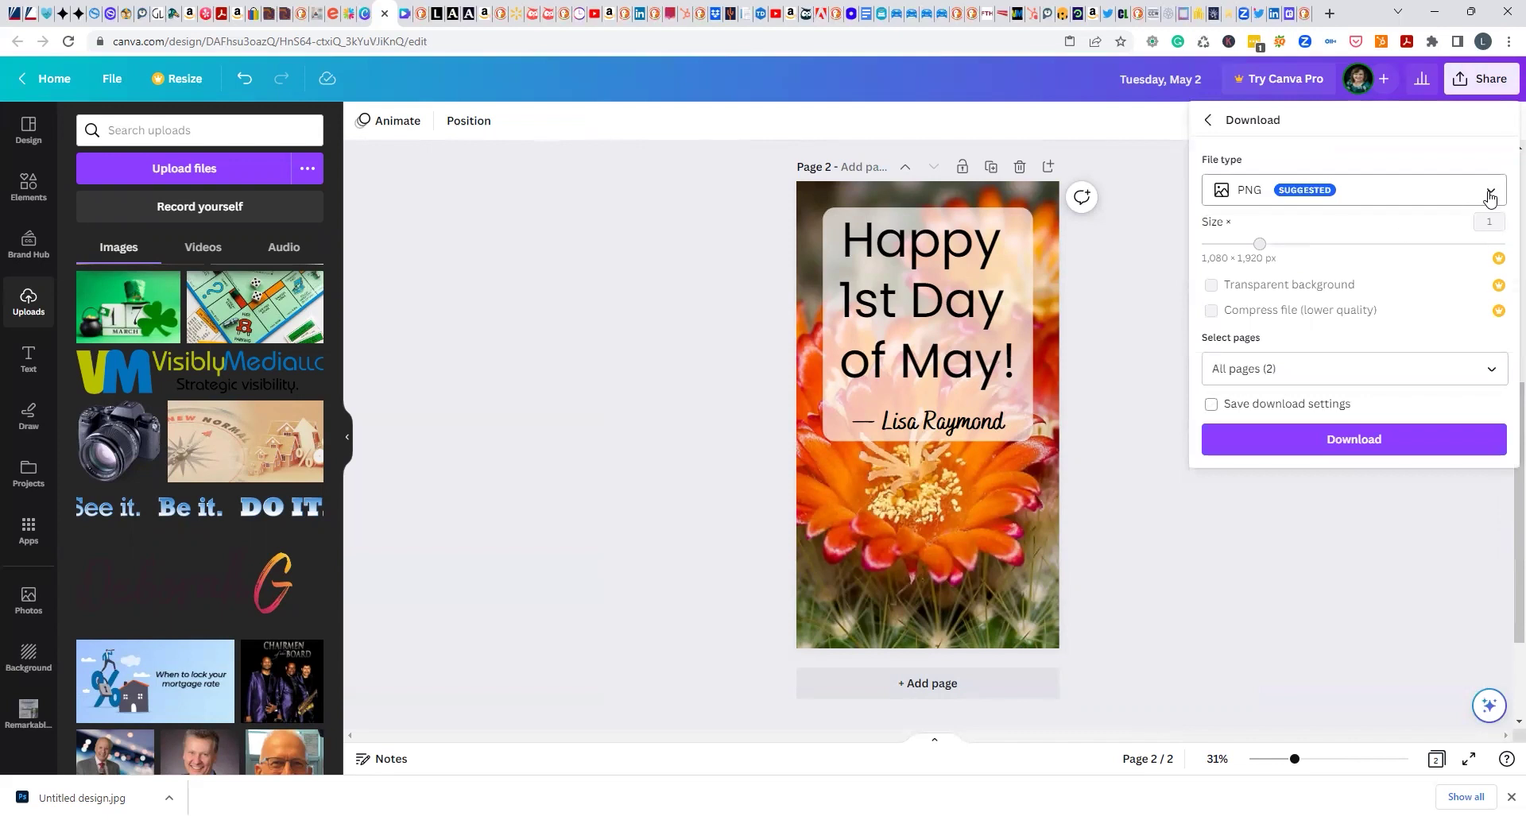
{"action": "key", "text": "Escape"}
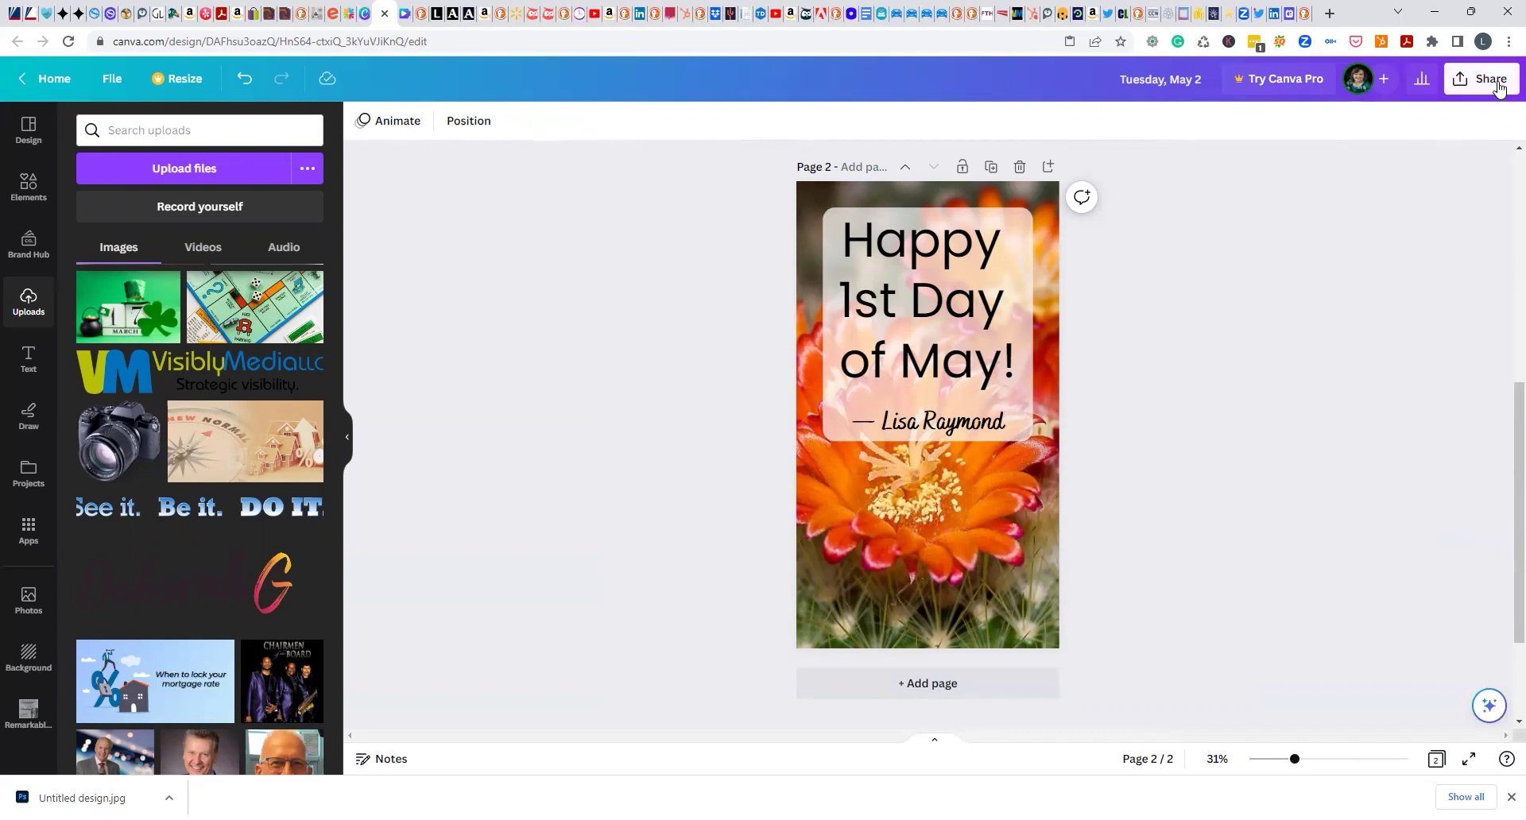
{"action": "left_click", "coordinate": [1486, 79]}
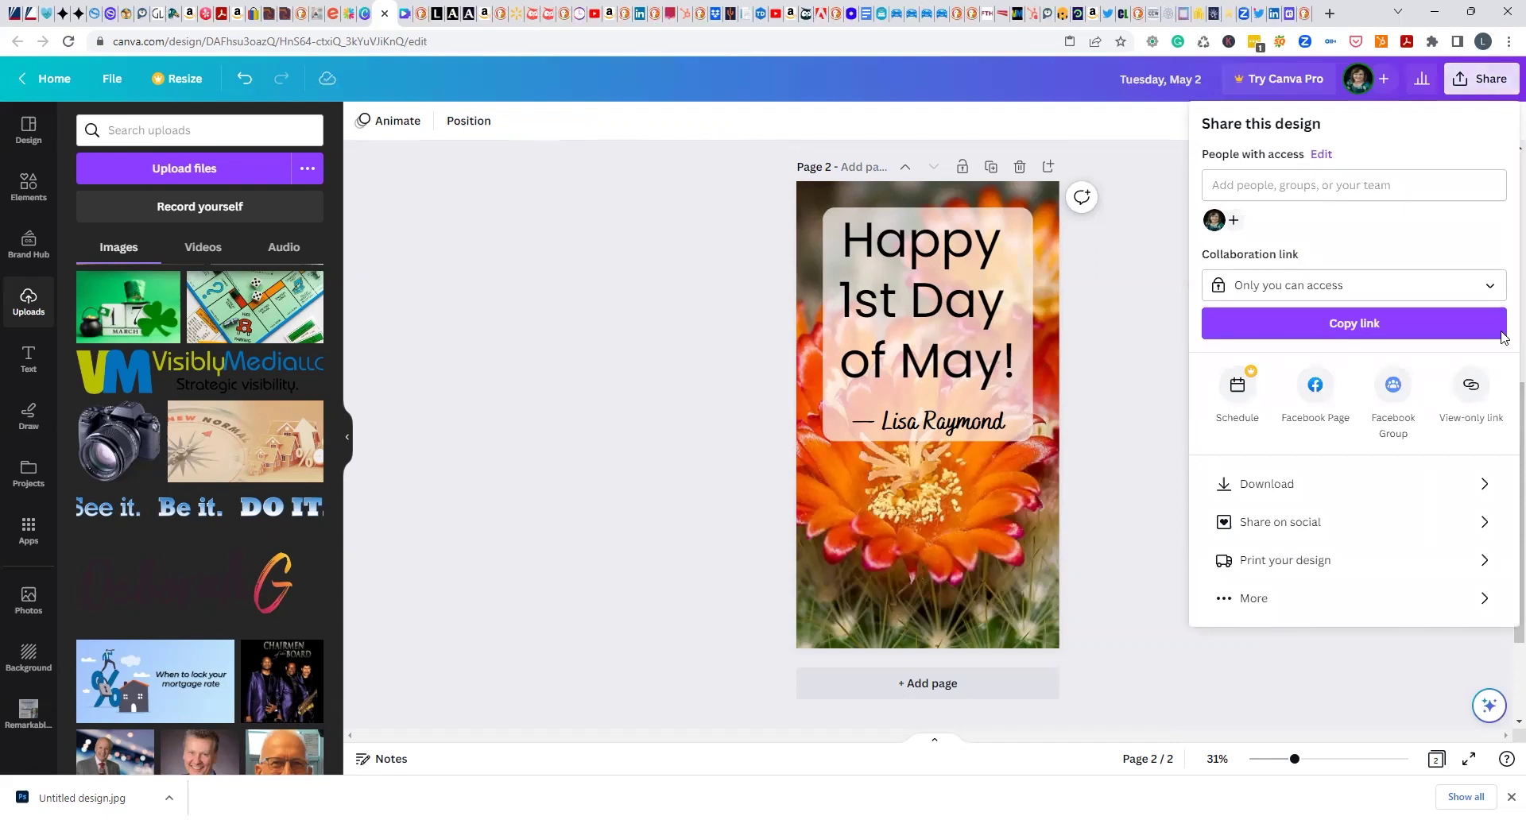
{"action": "left_click", "coordinate": [1359, 495]}
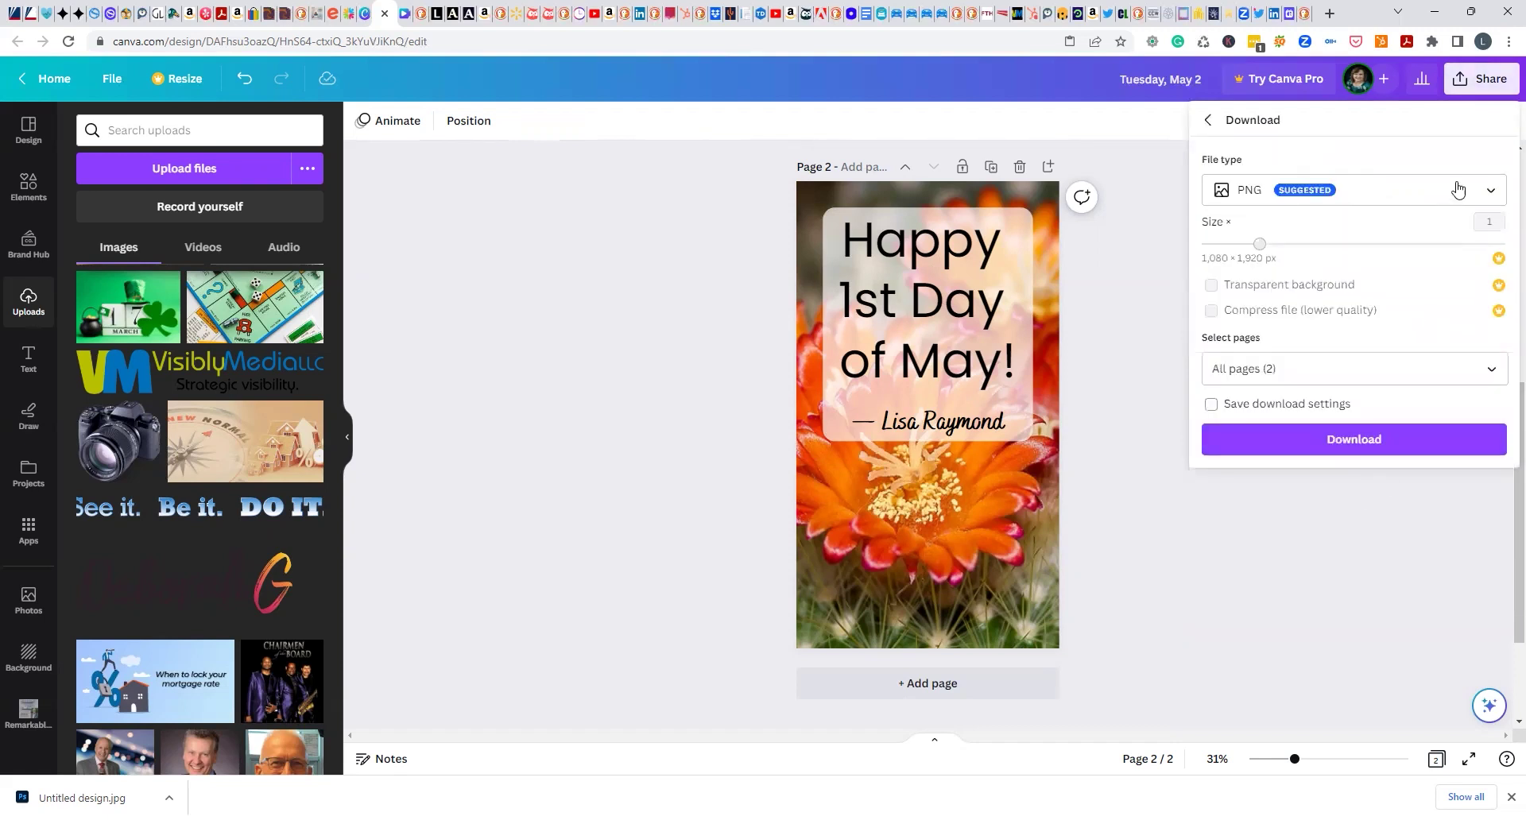
Set the download file type to JPG, then open the pages selection
{"action": "left_click", "coordinate": [1490, 195]}
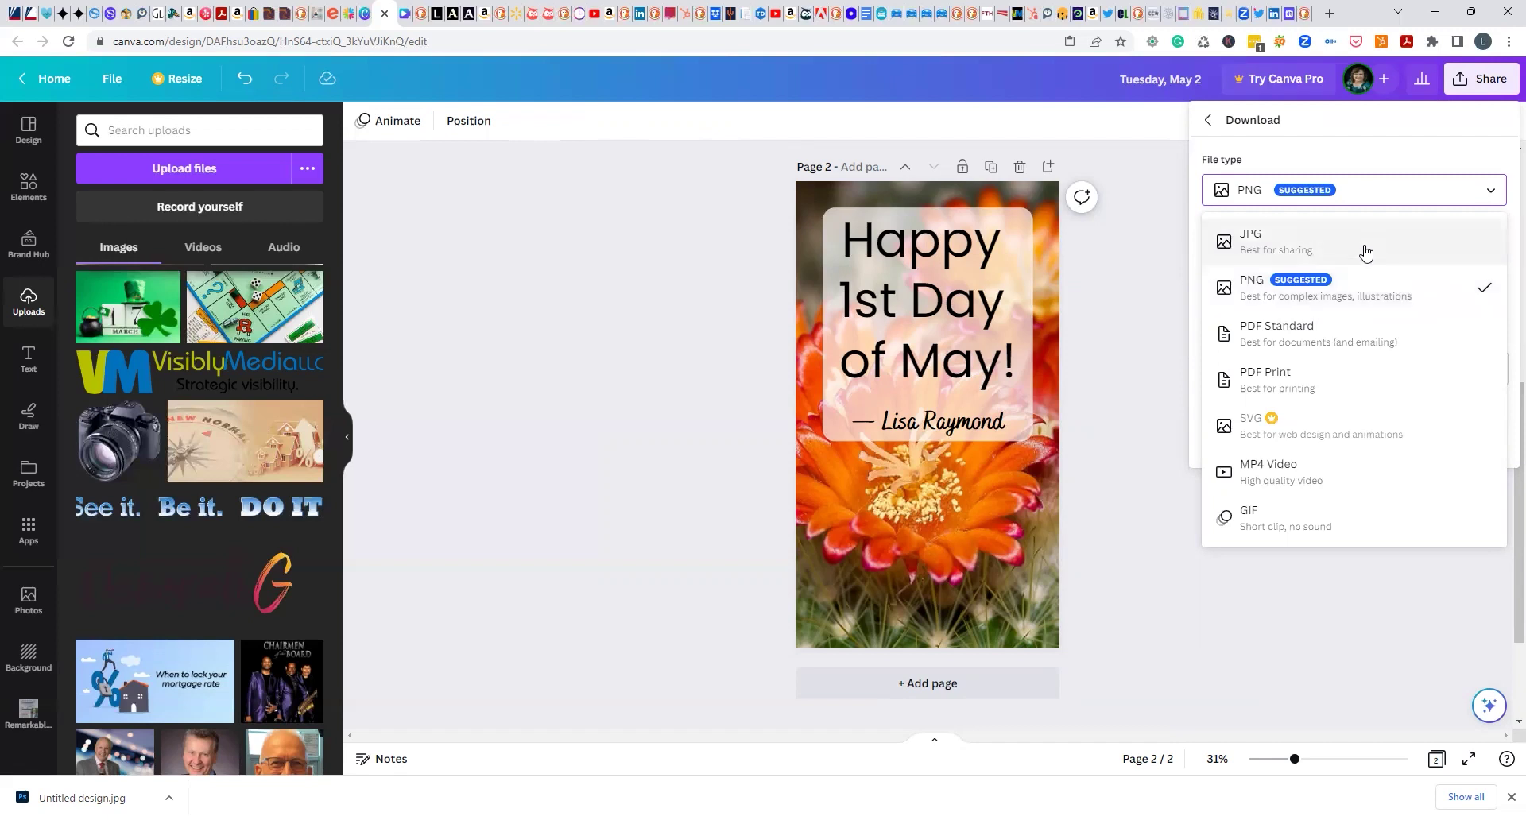
{"action": "left_click", "coordinate": [1366, 252]}
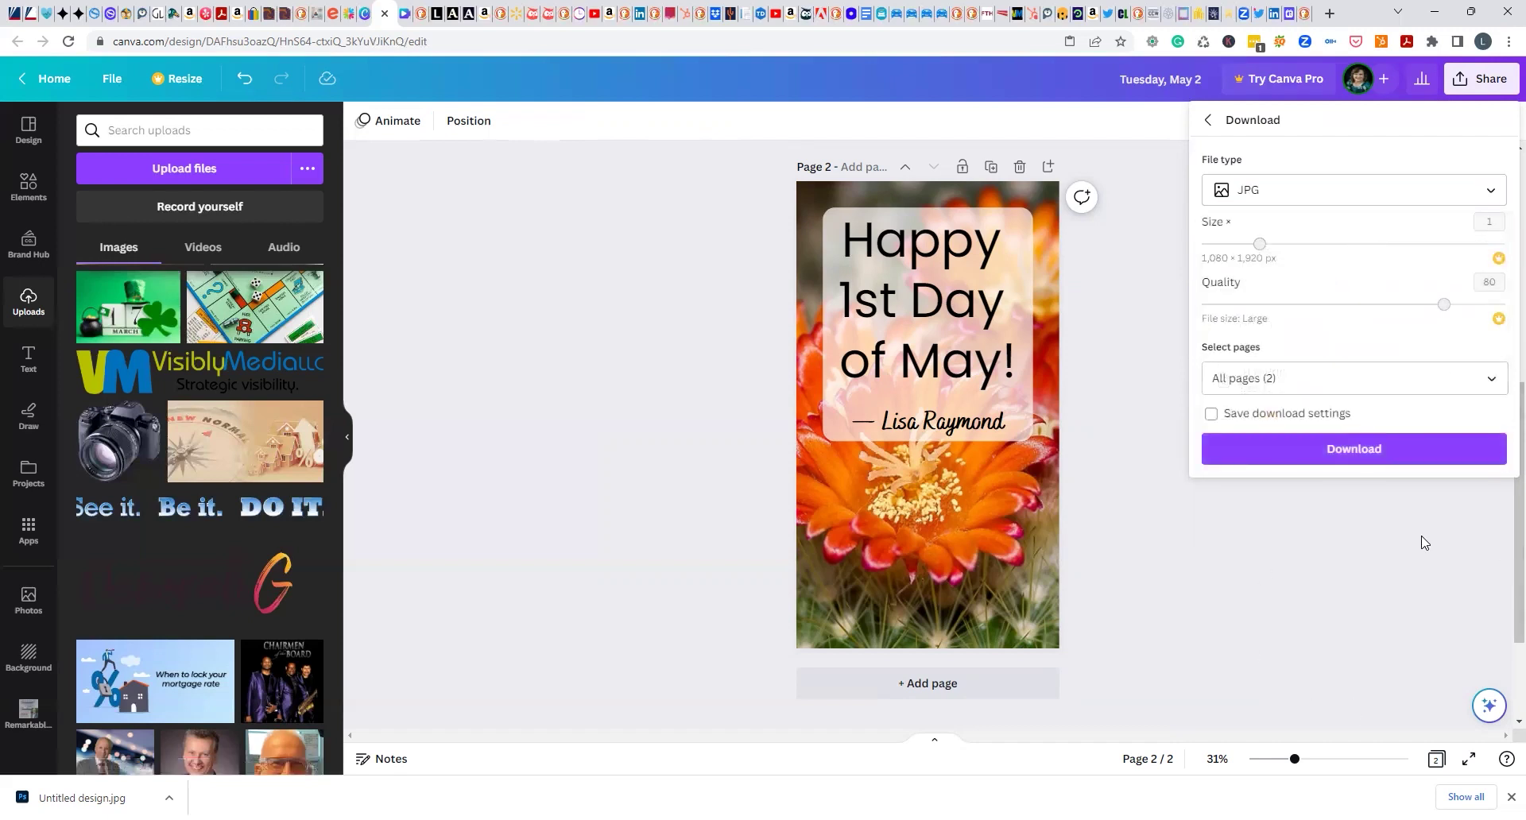
{"action": "scroll", "coordinate": [684, 400], "scroll_direction": "up", "scroll_amount": 5}
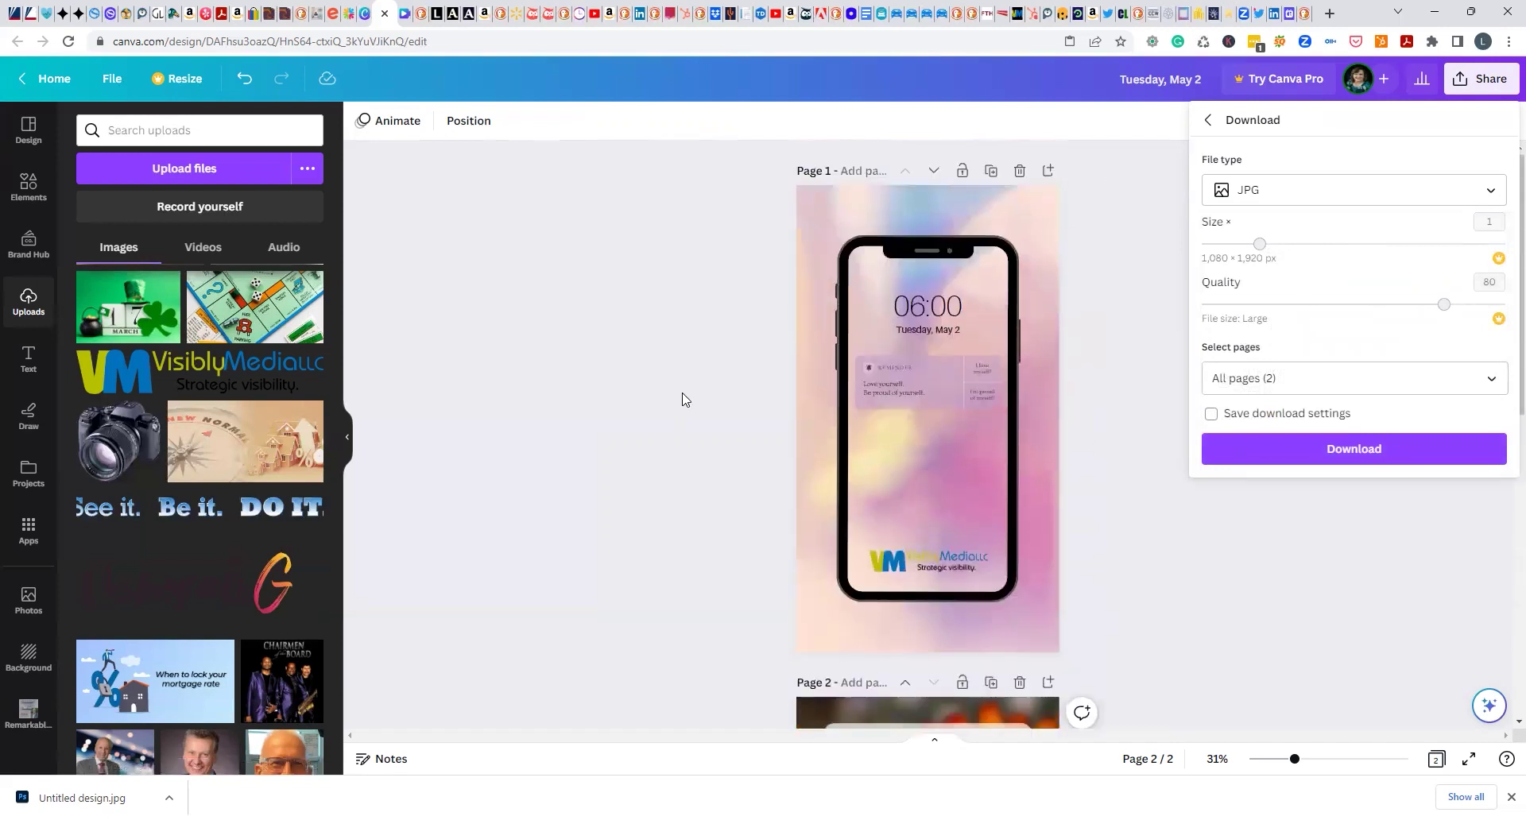
{"action": "scroll", "coordinate": [684, 400], "scroll_direction": "down", "scroll_amount": 5}
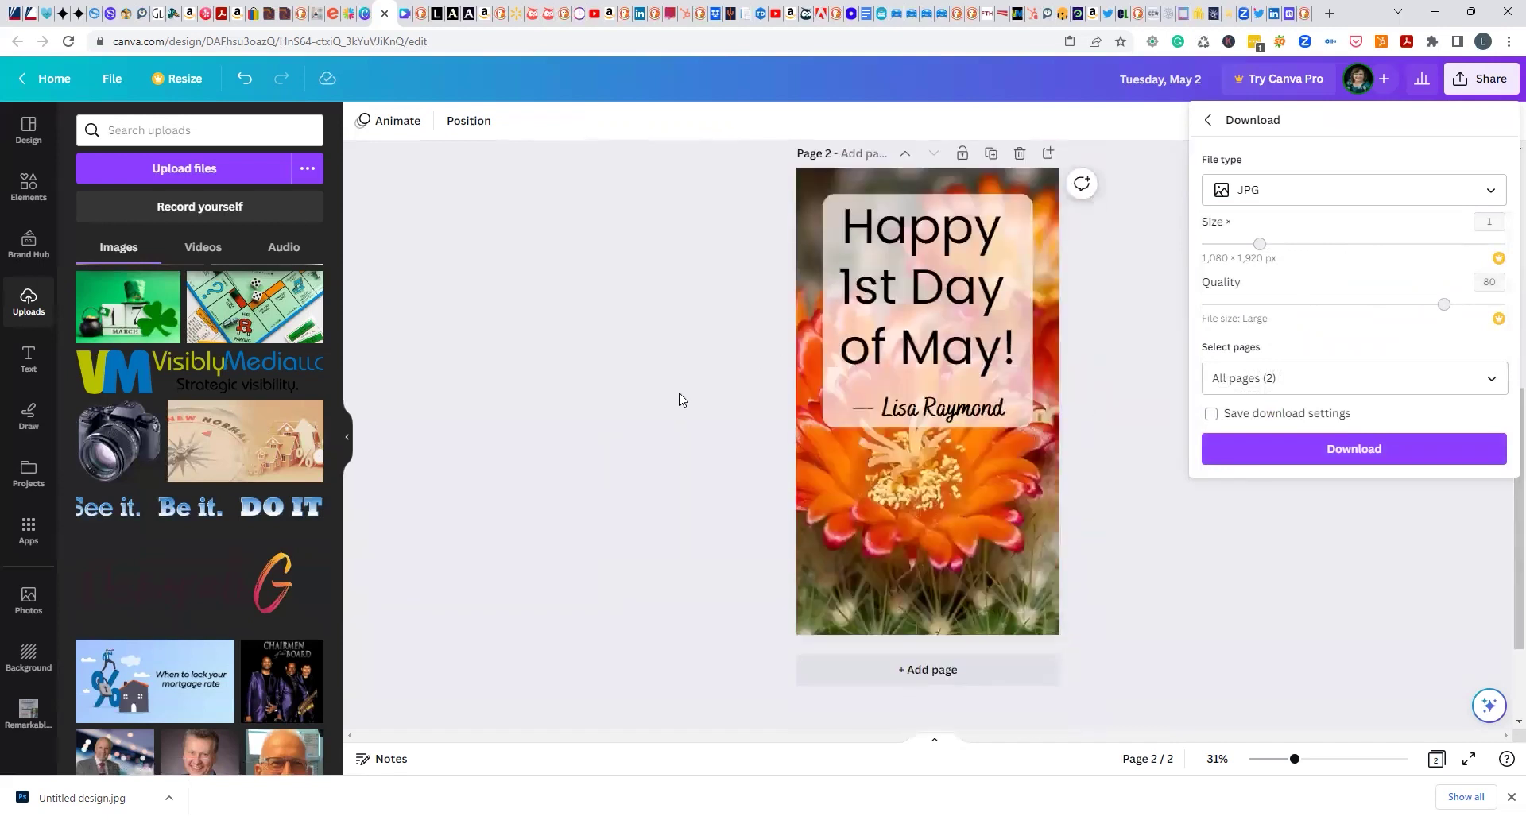
{"action": "left_click", "coordinate": [1490, 383]}
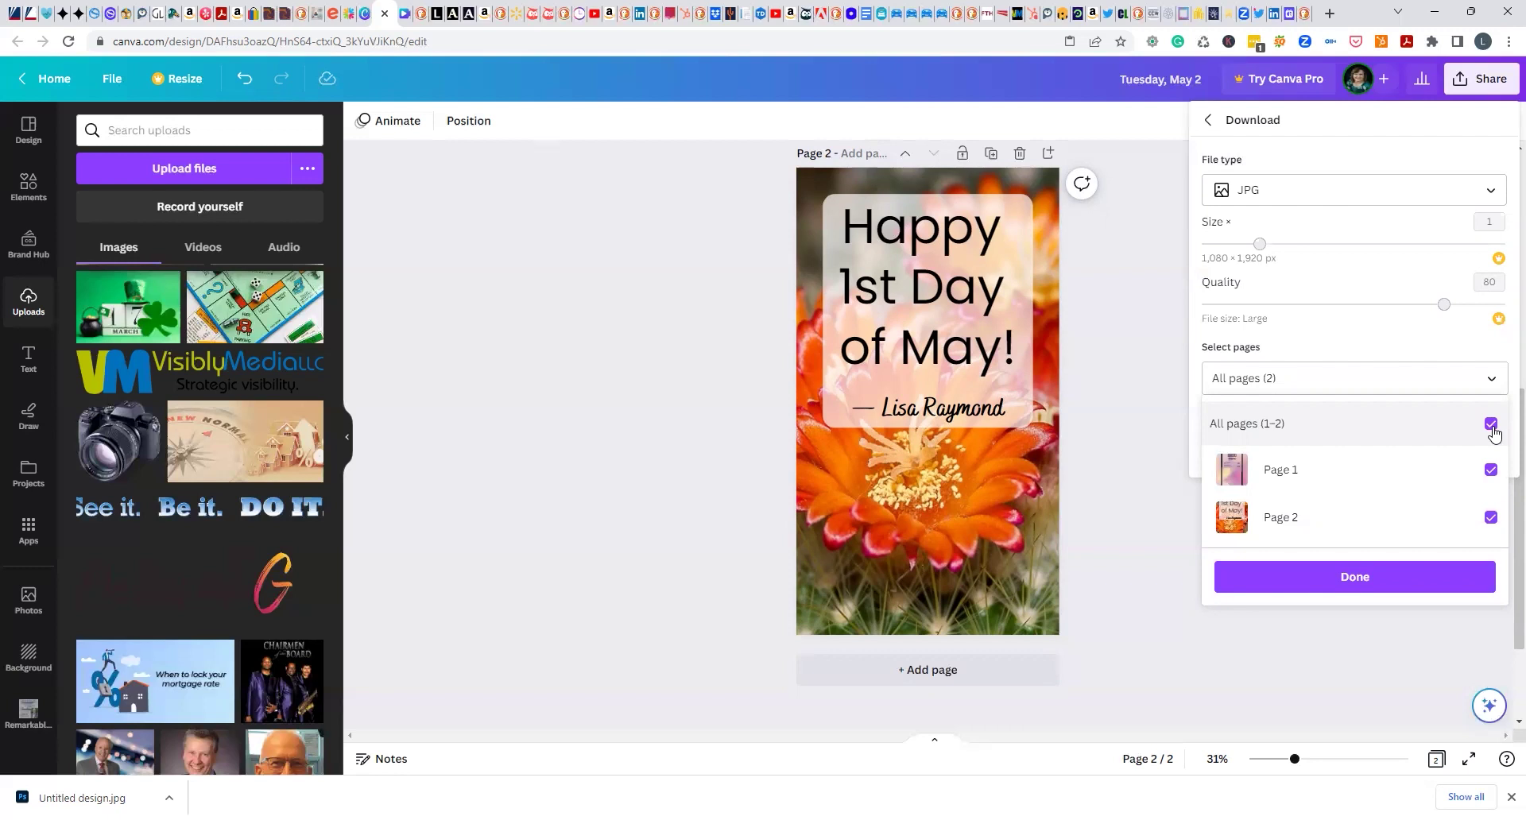
Limit the JPG download to Page 2 only instead of all pages
{"action": "left_click", "coordinate": [1490, 427]}
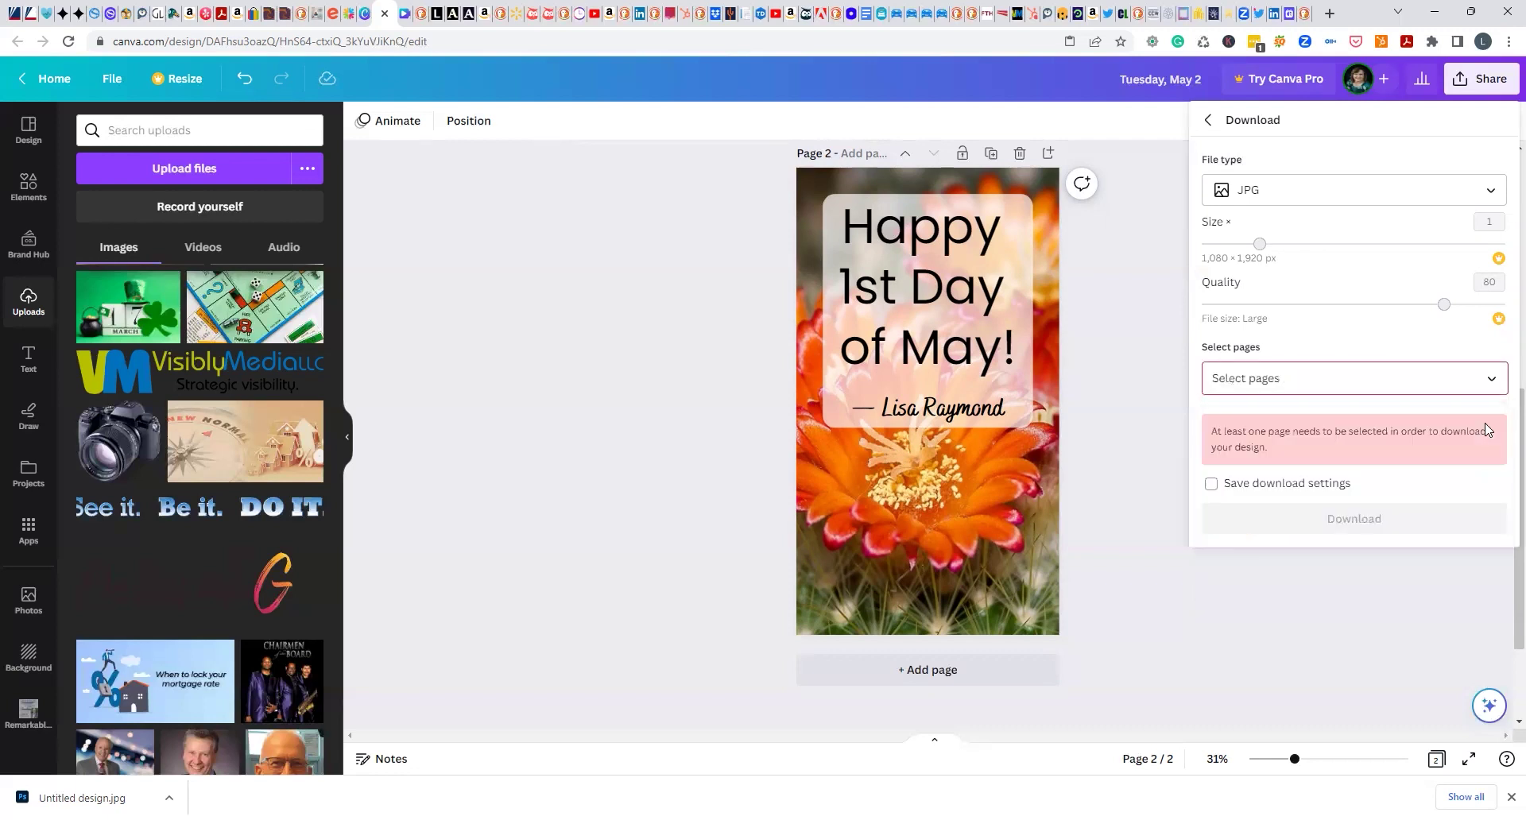
{"action": "left_click", "coordinate": [1489, 379]}
{"action": "left_click", "coordinate": [1489, 517]}
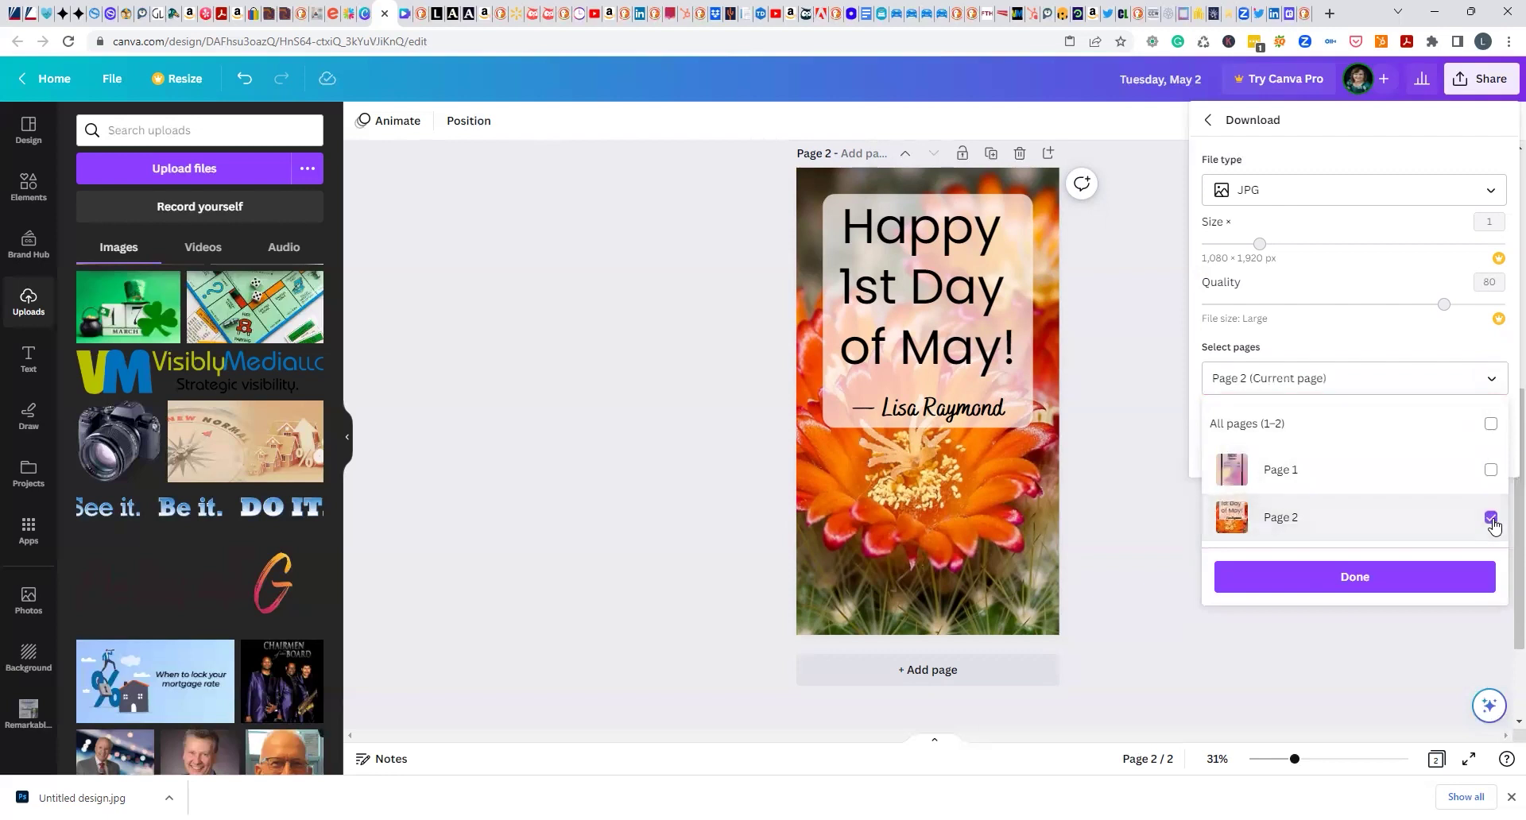
{"action": "left_click", "coordinate": [1391, 576]}
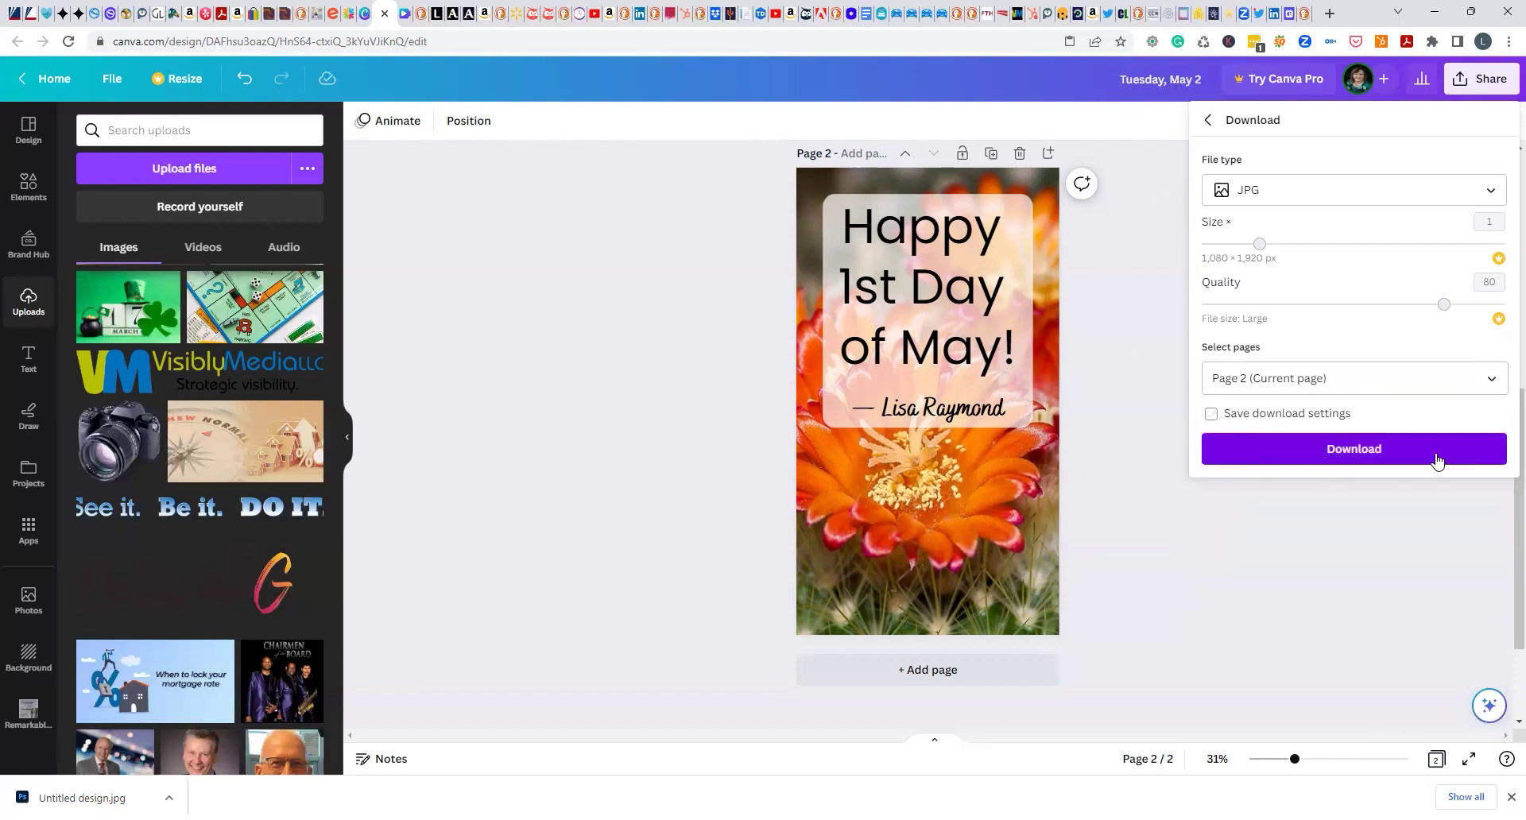
Rename the design to 'VisiblyMedia_Story_test_1080x1920'
{"action": "left_click", "coordinate": [1156, 83]}
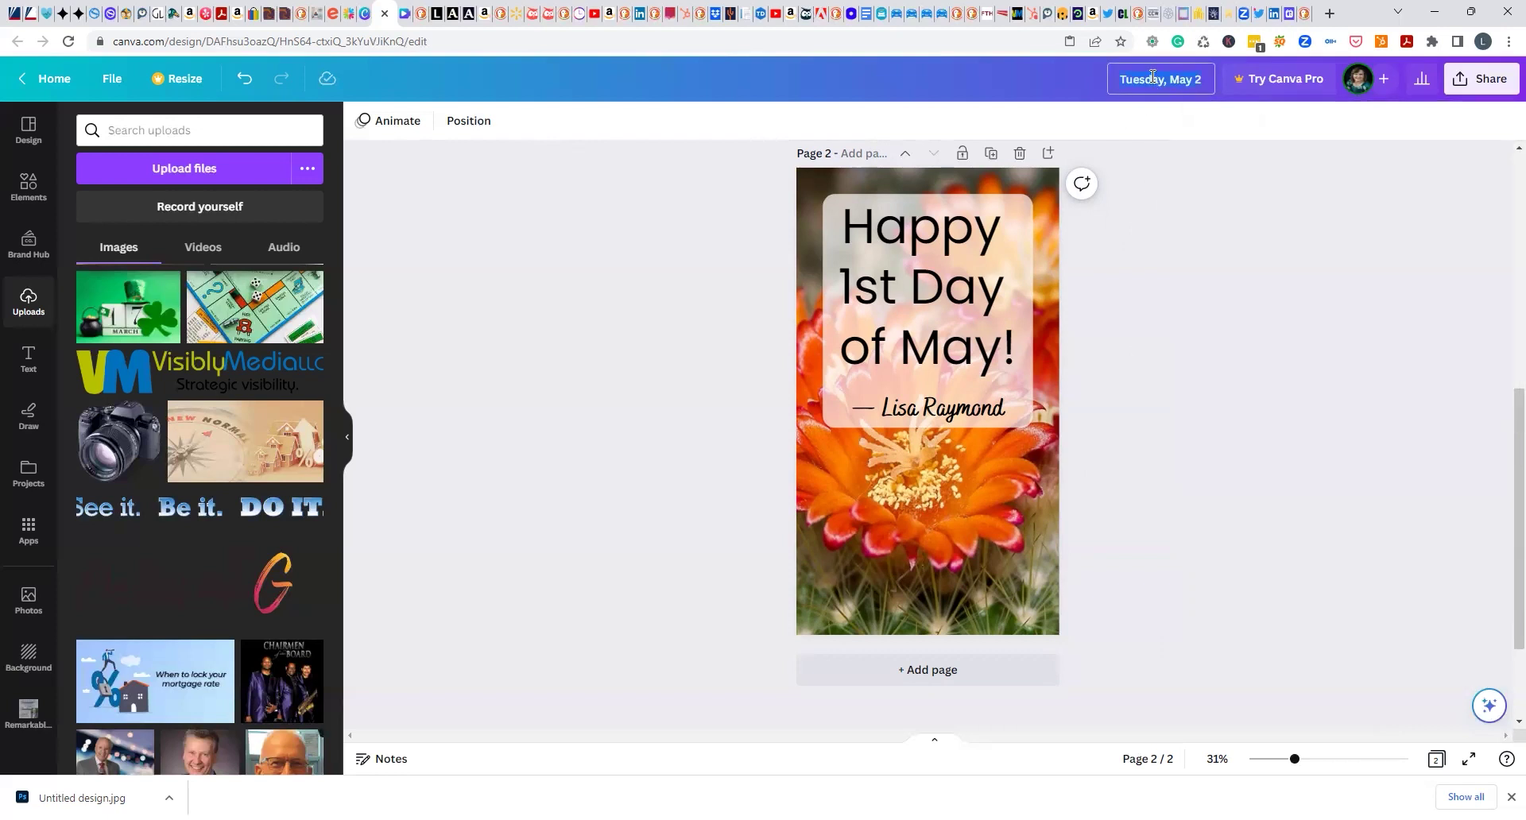
{"action": "type", "text": "VisiblyMedia_Story_test_"}
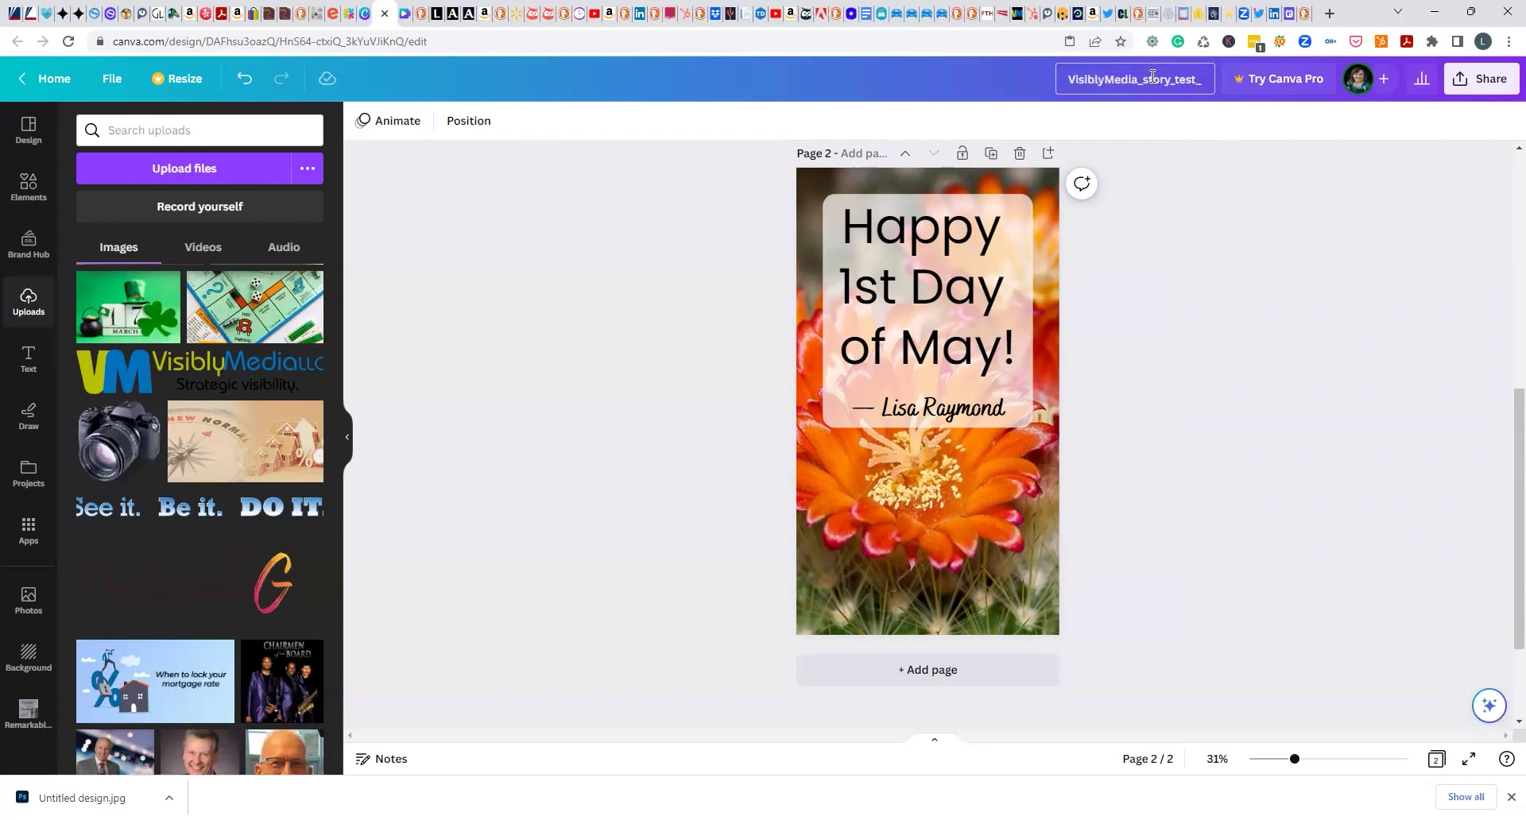
{"action": "type", "text": "1080"}
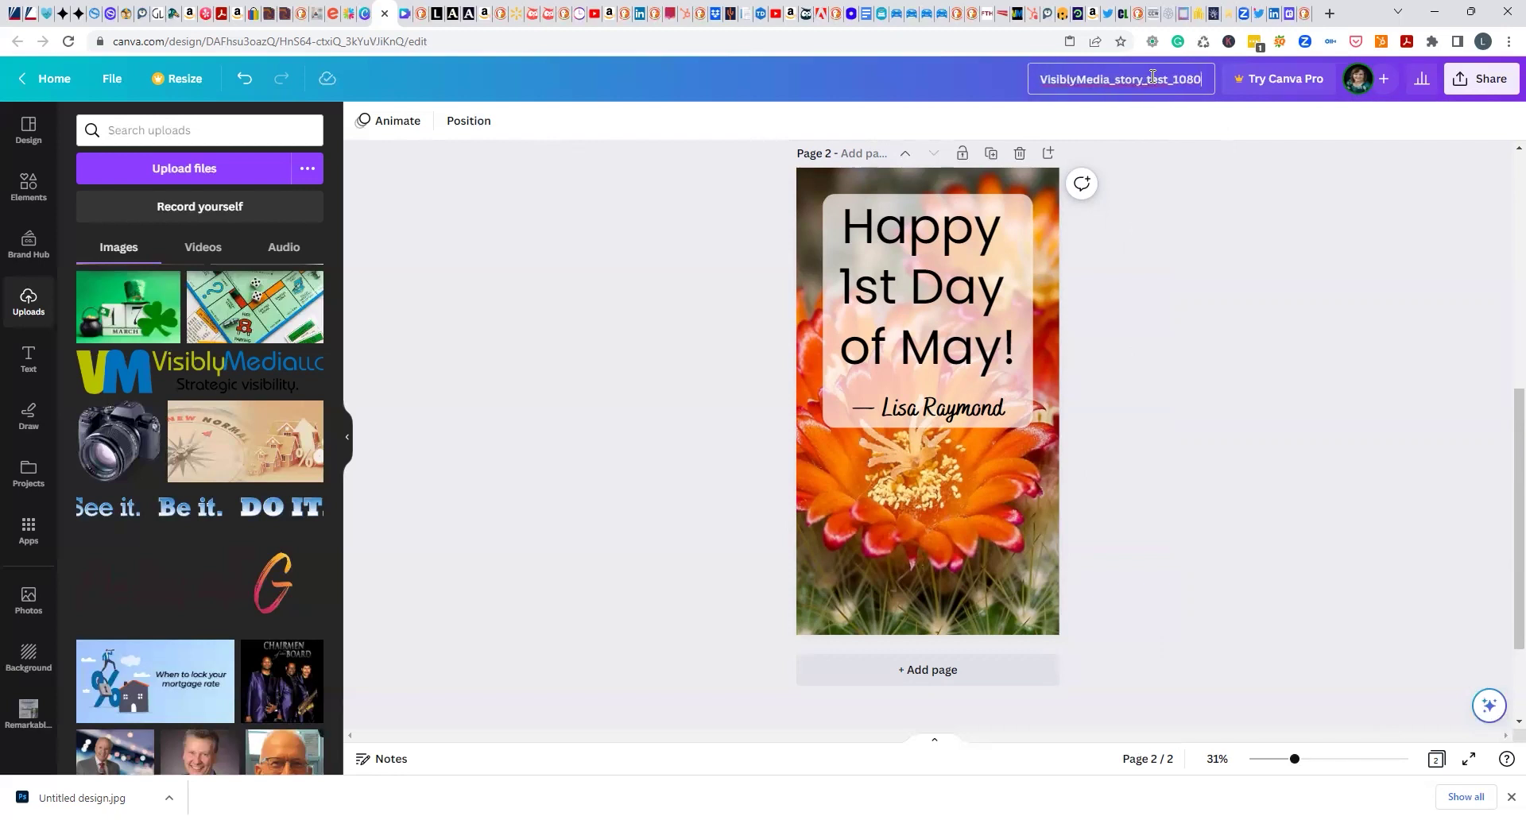
{"action": "type", "text": "x1920"}
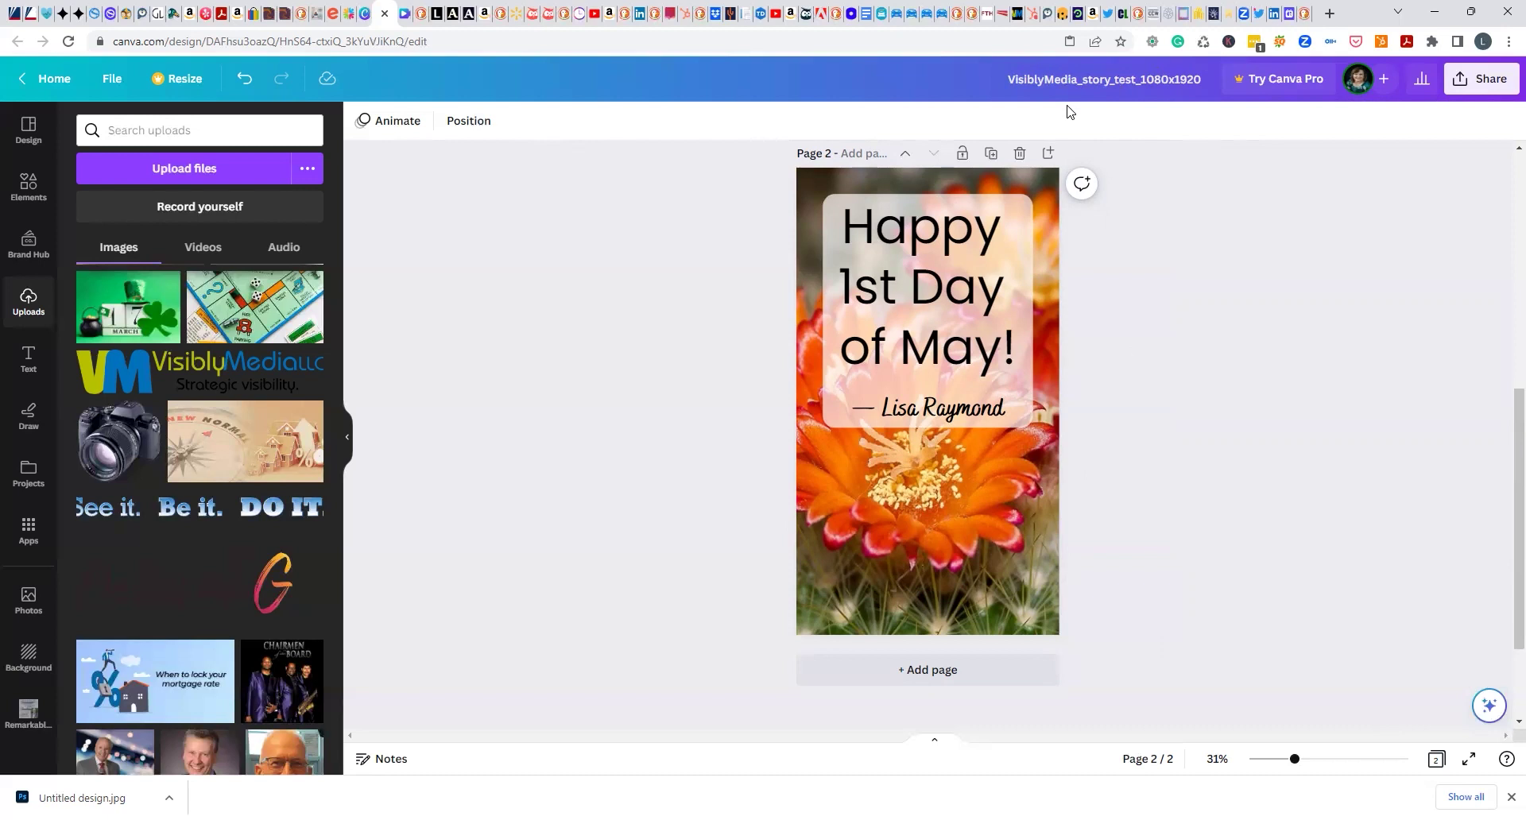
{"action": "left_click", "coordinate": [1506, 81]}
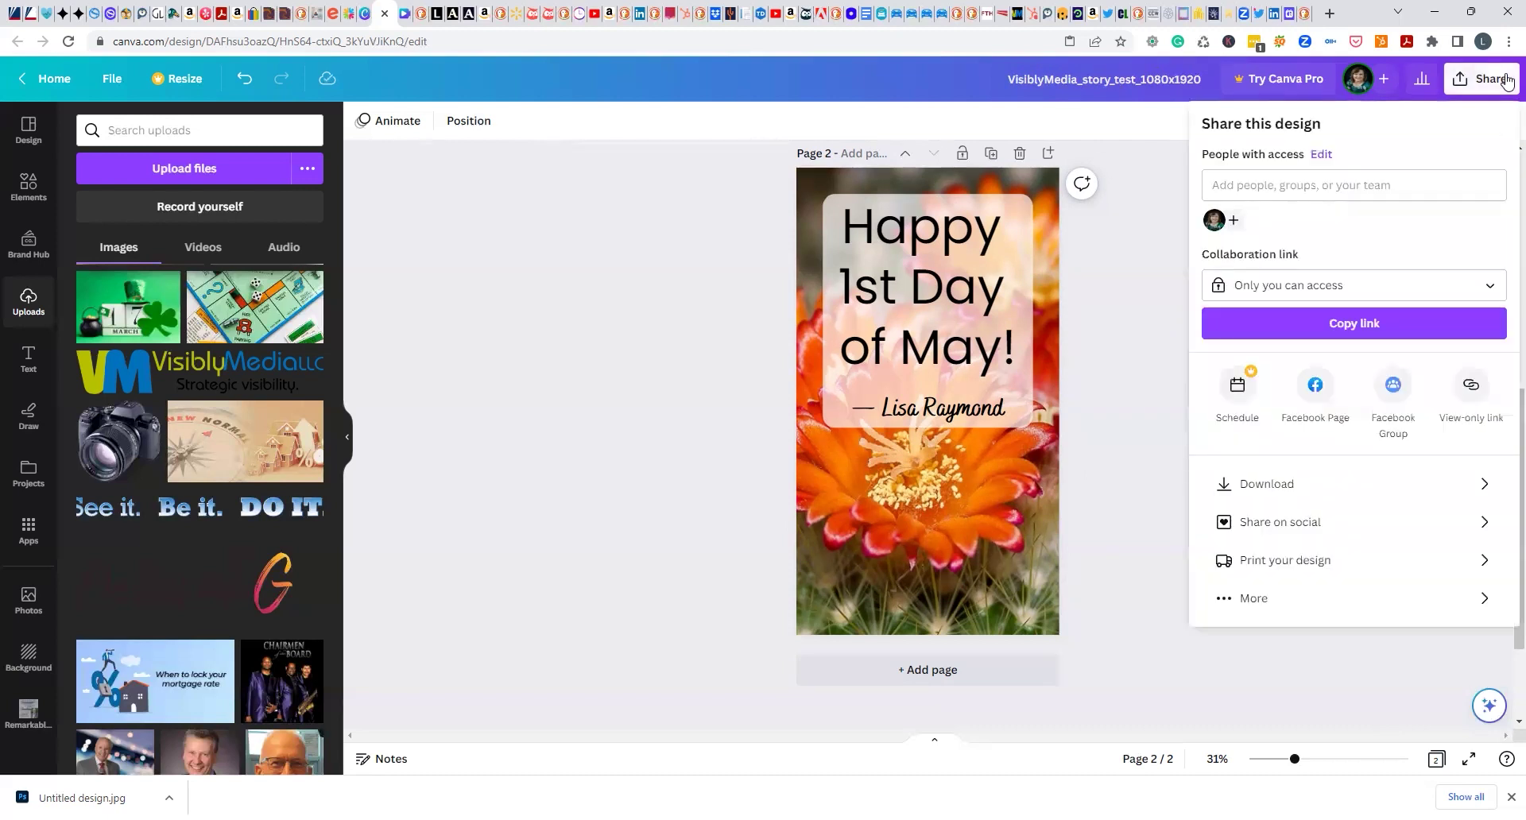
Reopen the Download settings and set the file type to JPG
{"action": "left_click", "coordinate": [1488, 484]}
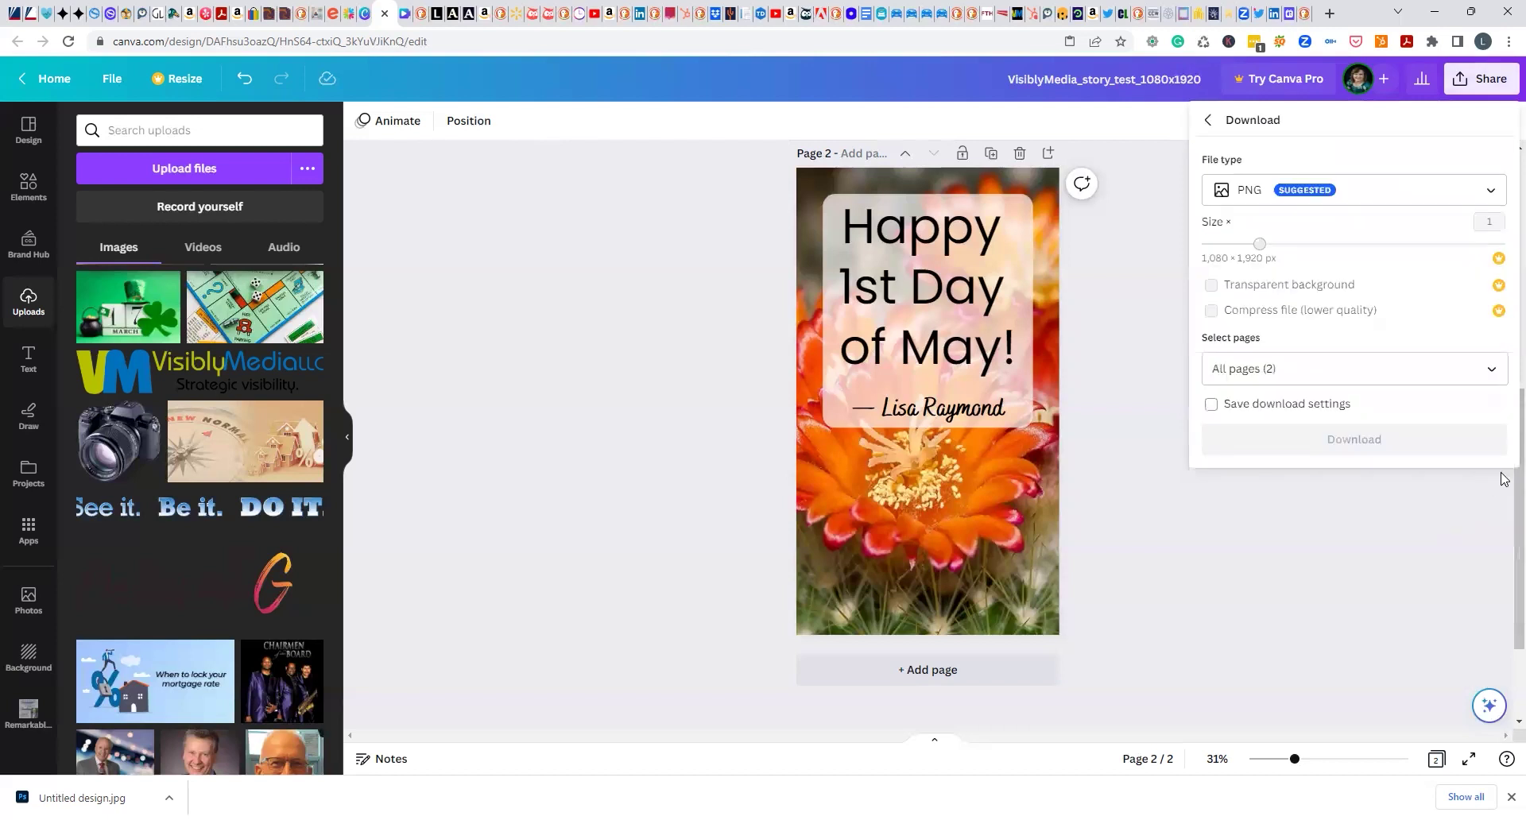
{"action": "left_click", "coordinate": [1477, 196]}
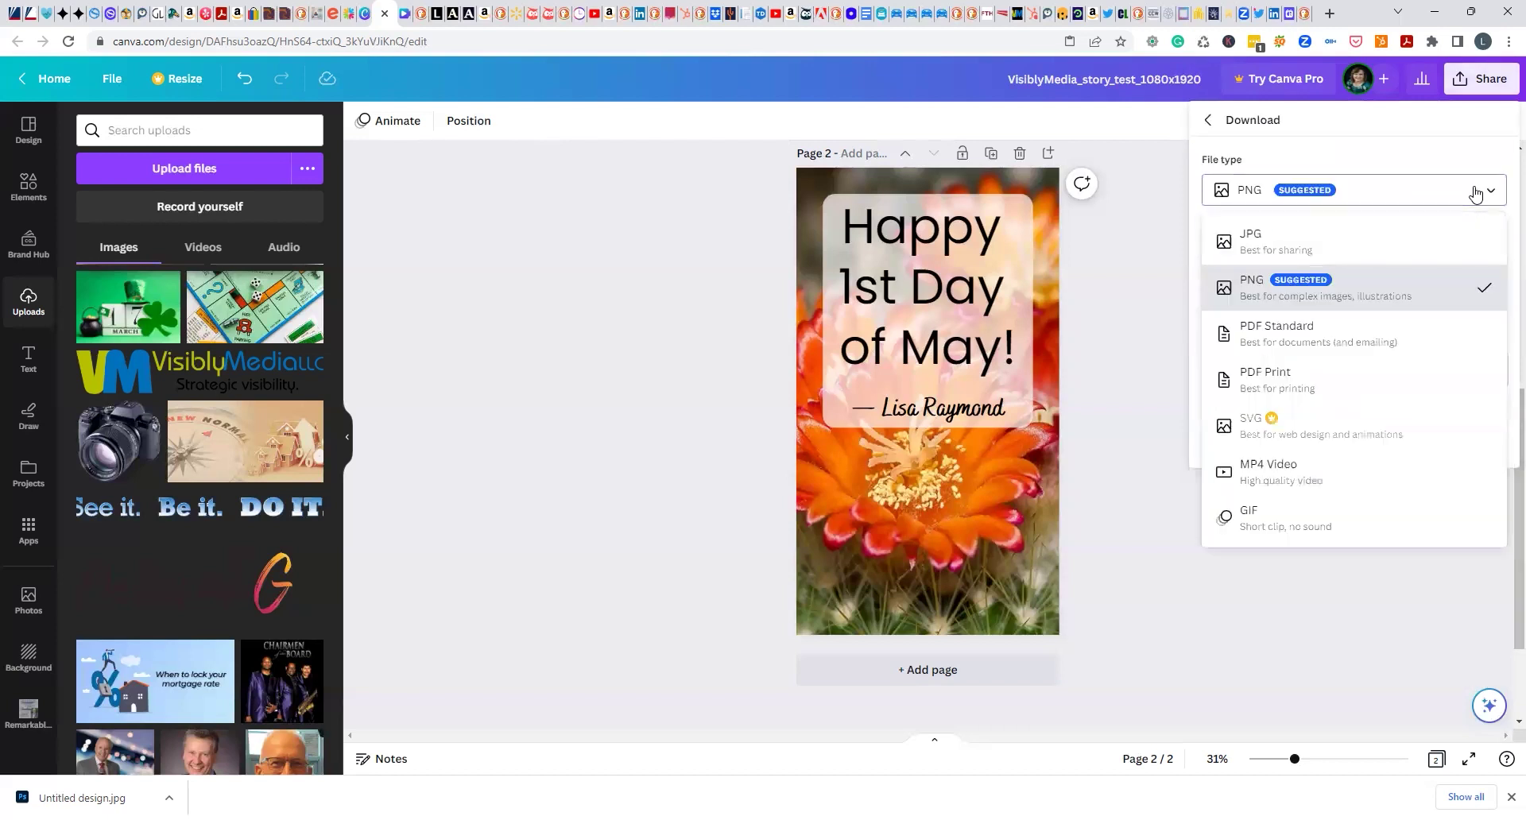
{"action": "left_click", "coordinate": [1423, 240]}
Select only Page 2 and download it as a 1,080 × 1,920 px JPG
{"action": "left_click", "coordinate": [1492, 375]}
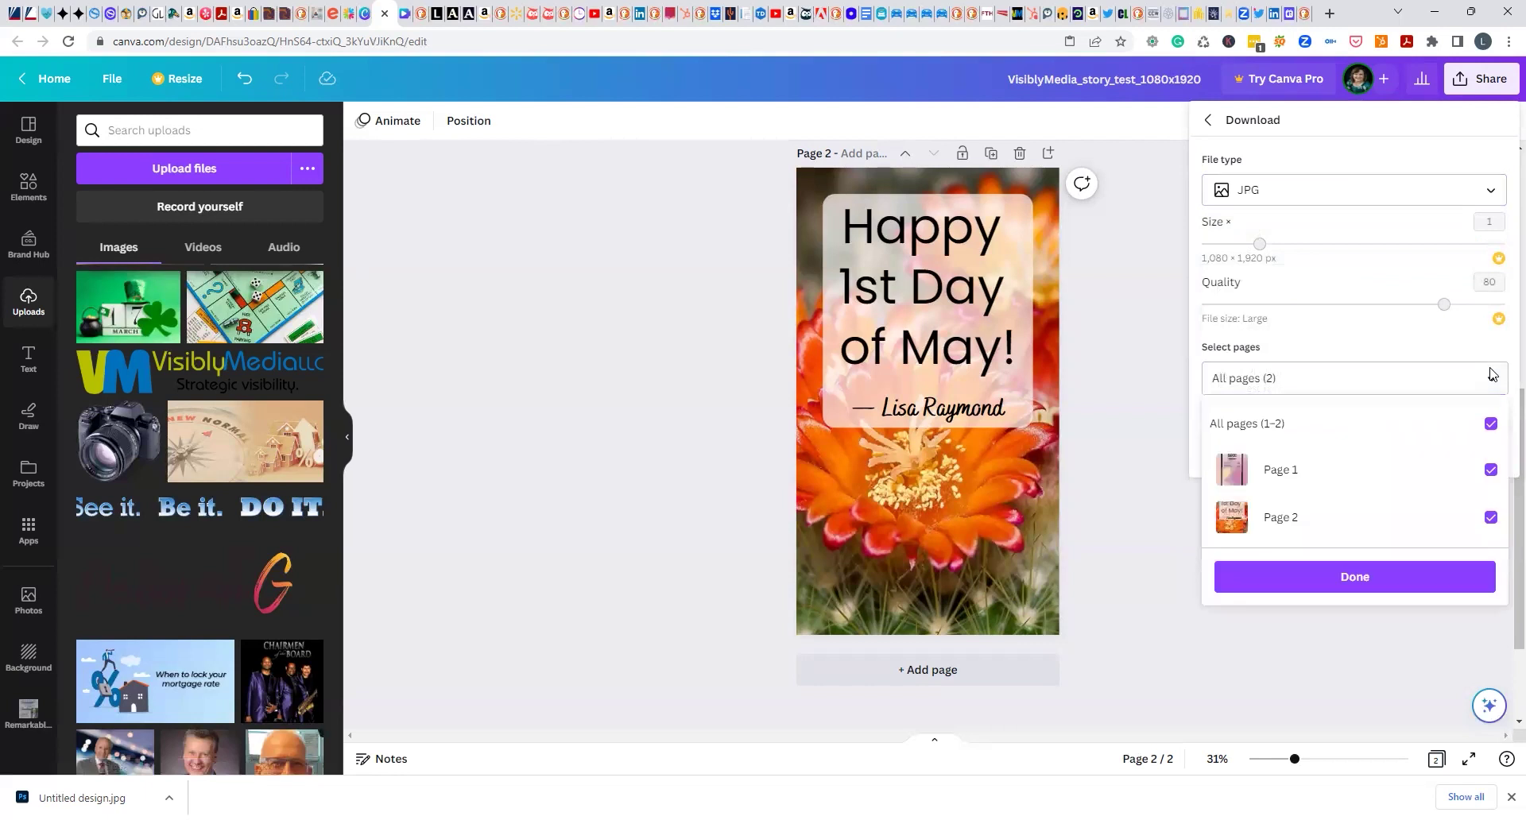
{"action": "left_click", "coordinate": [1491, 423]}
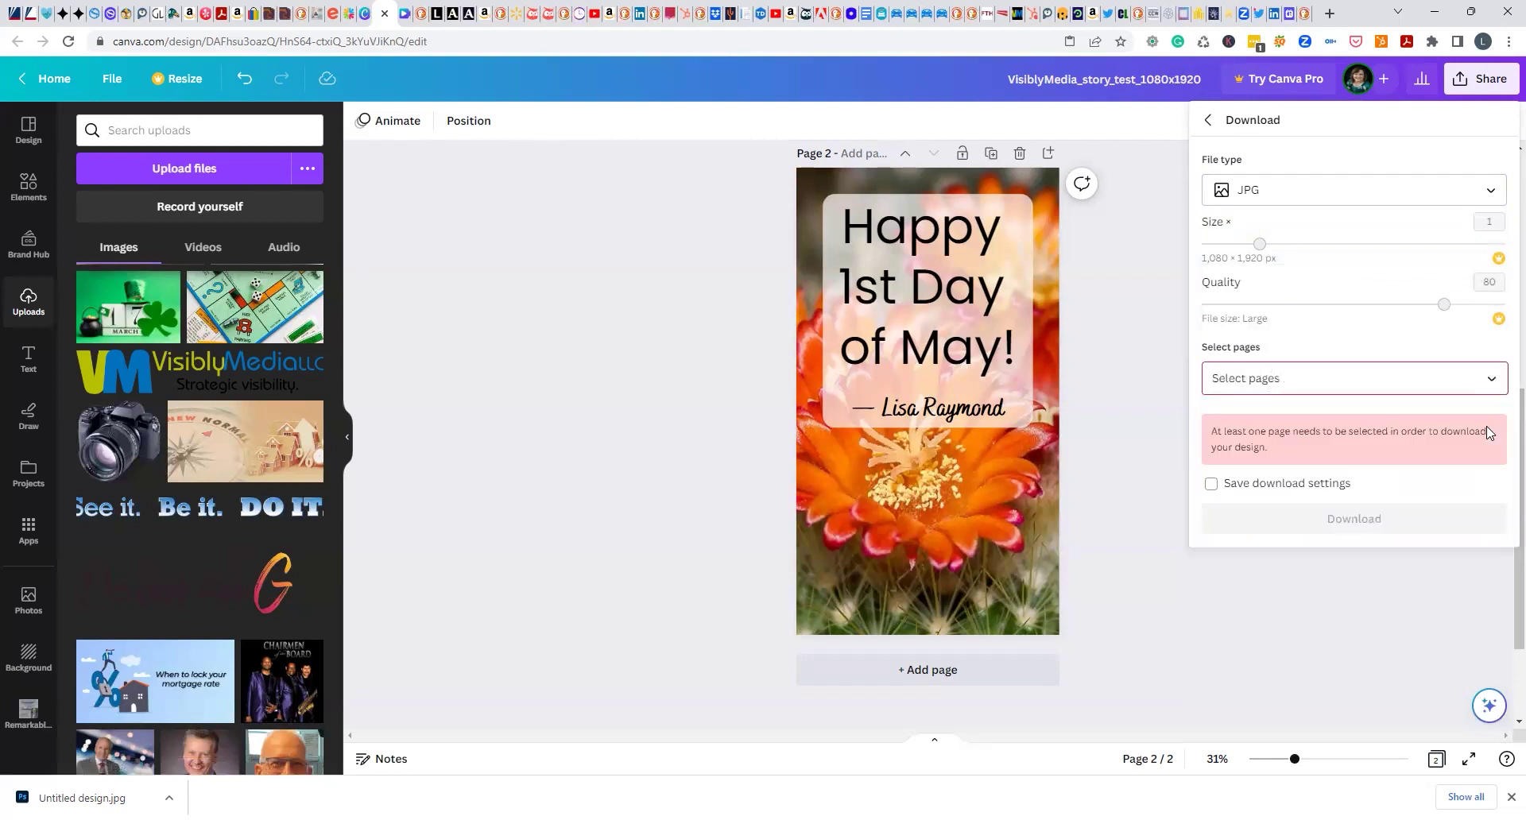
{"action": "left_click", "coordinate": [1489, 378]}
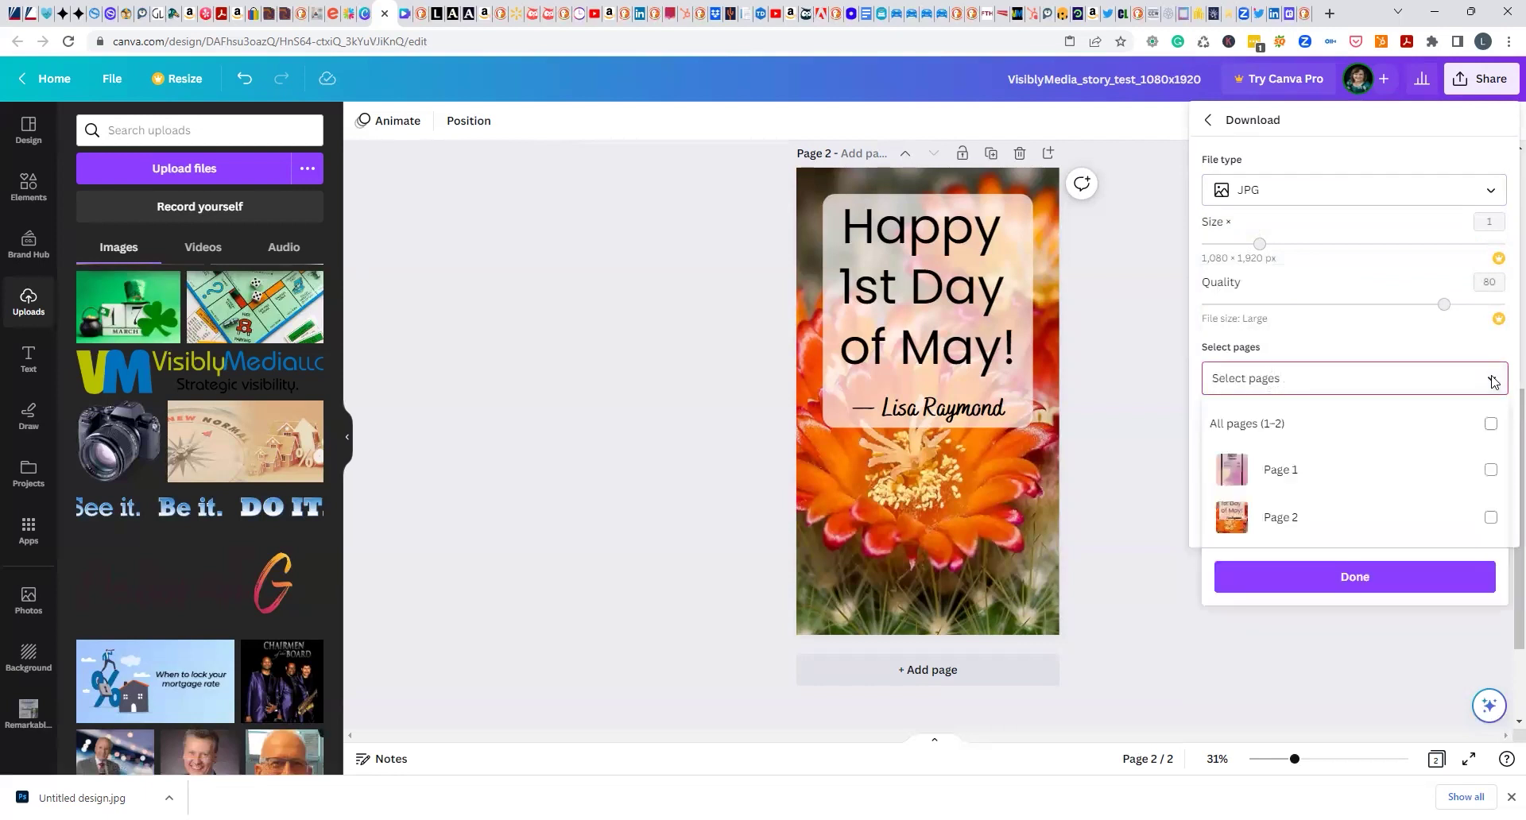
{"action": "left_click", "coordinate": [1490, 518]}
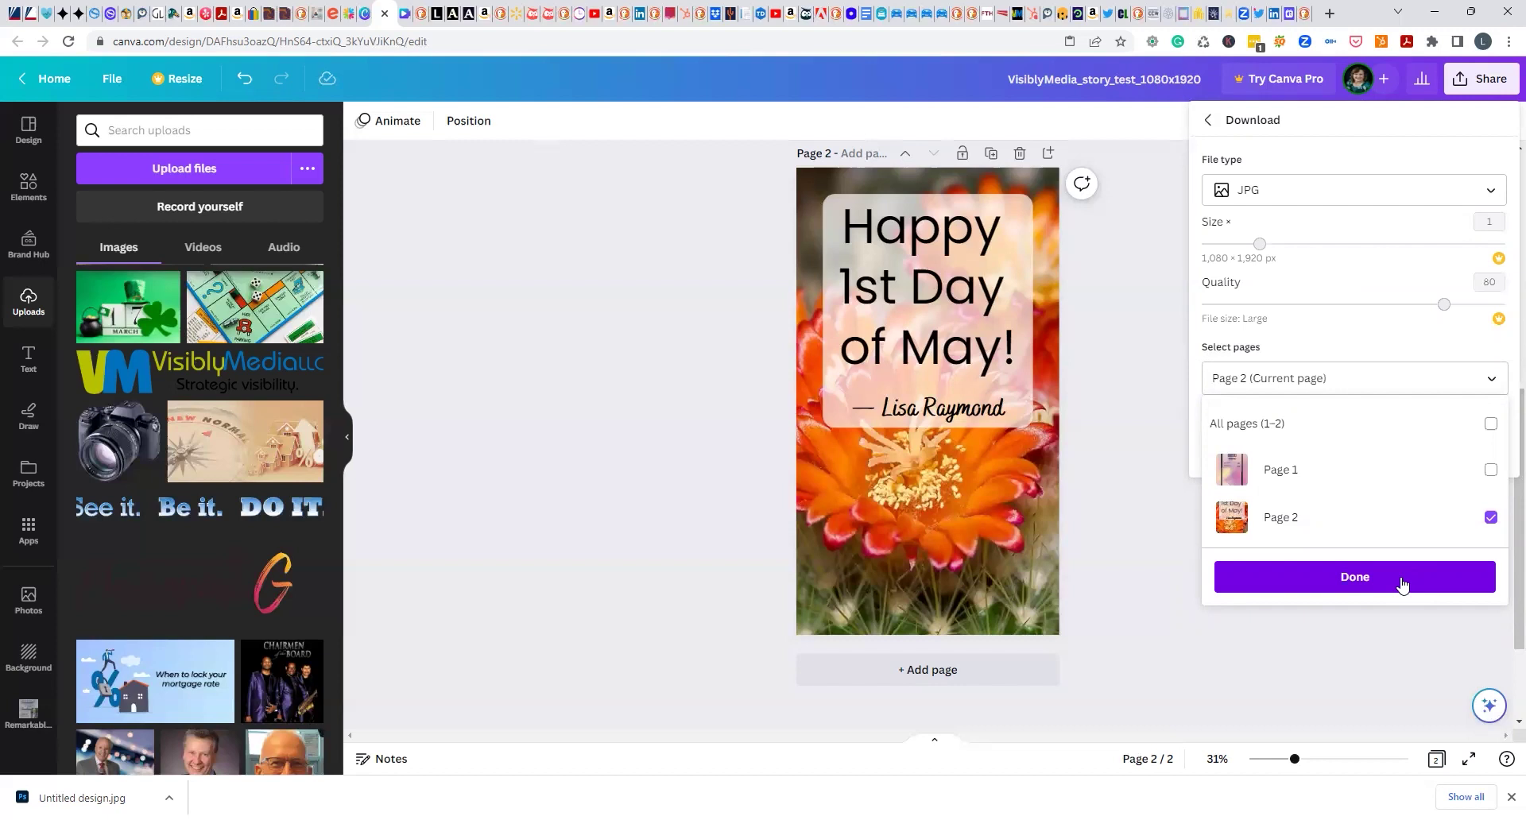
{"action": "left_click", "coordinate": [1335, 588]}
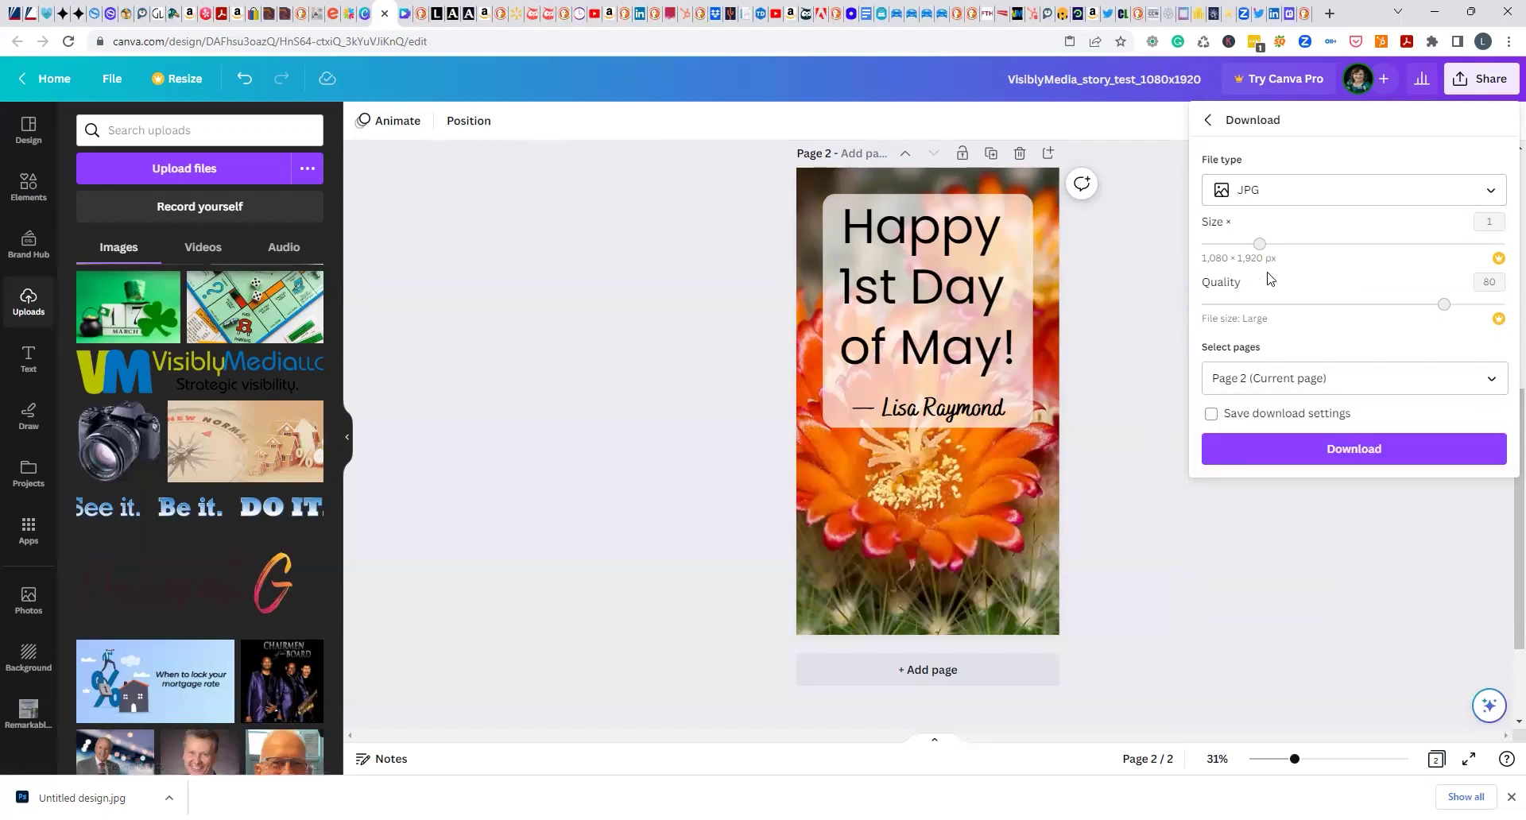
{"action": "left_click", "coordinate": [1353, 446]}
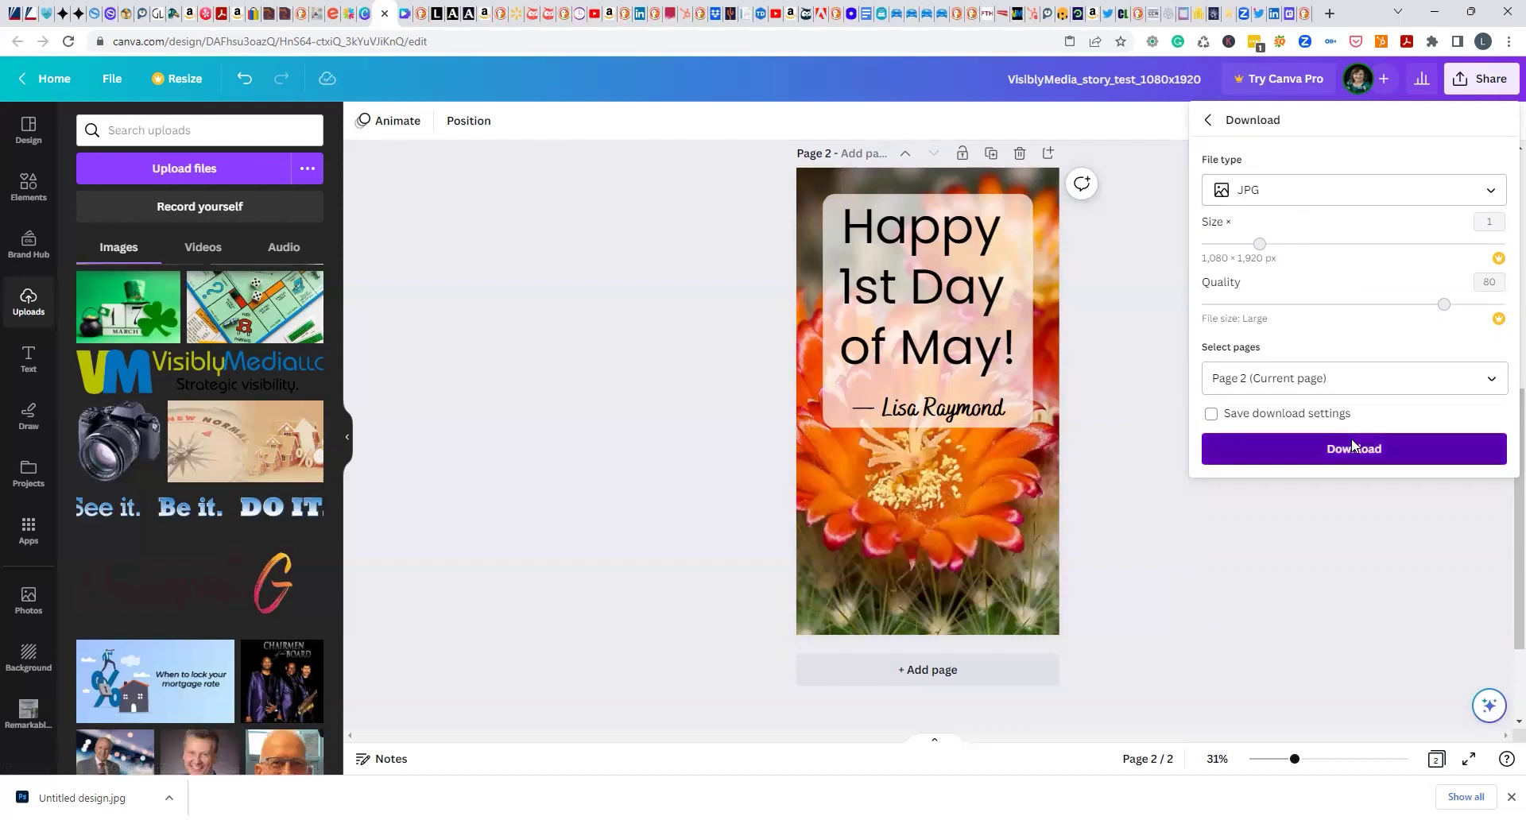